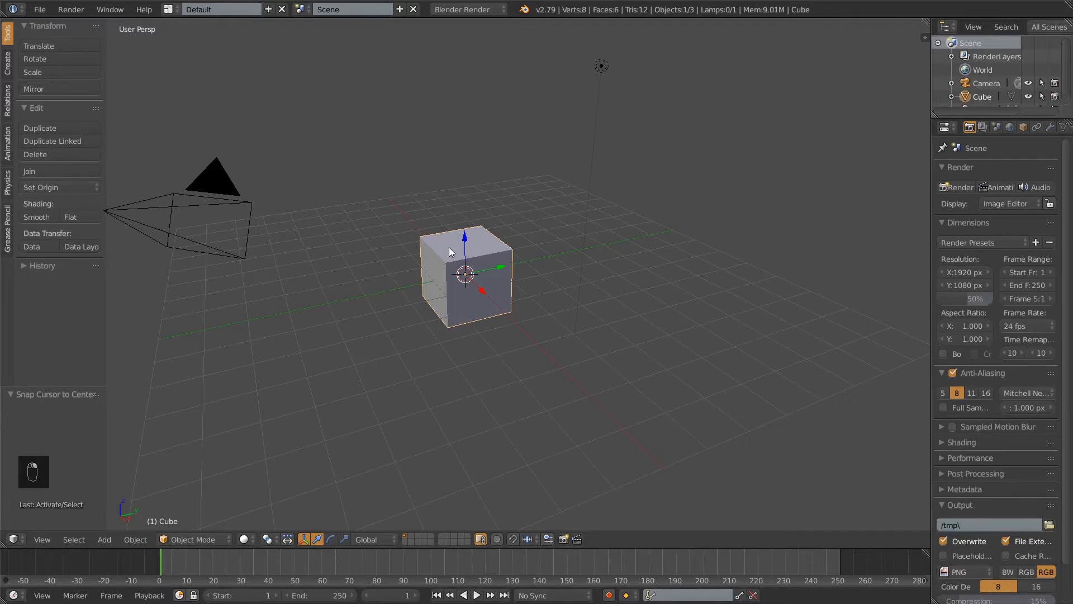
Delete the default cube and add a mesh plane at the scene's centre
key(x)
click(495, 242)
key(shift+a)
mouse_move(562, 206)
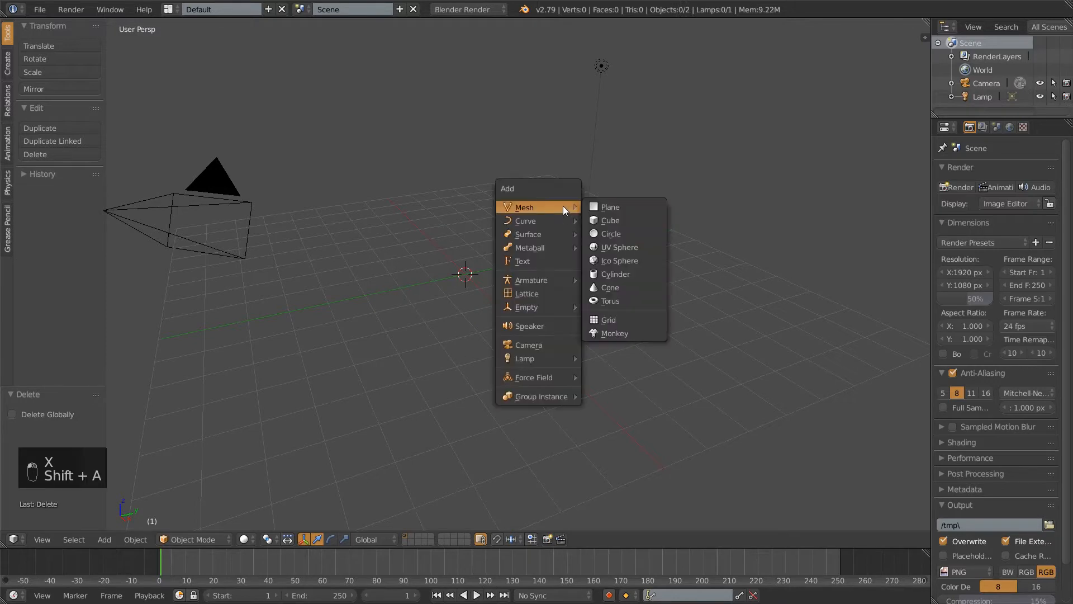
click(606, 206)
scroll(531, 297, up, 6)
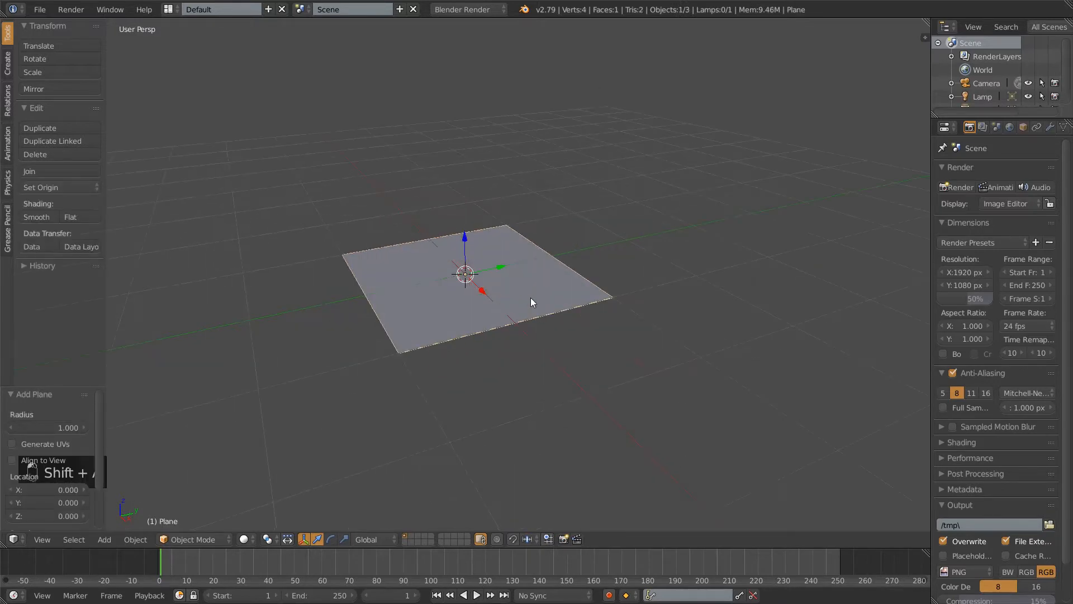
Scale the plane's geometry by 0.5 along the Y axis in Edit Mode
key(Tab)
key(s)
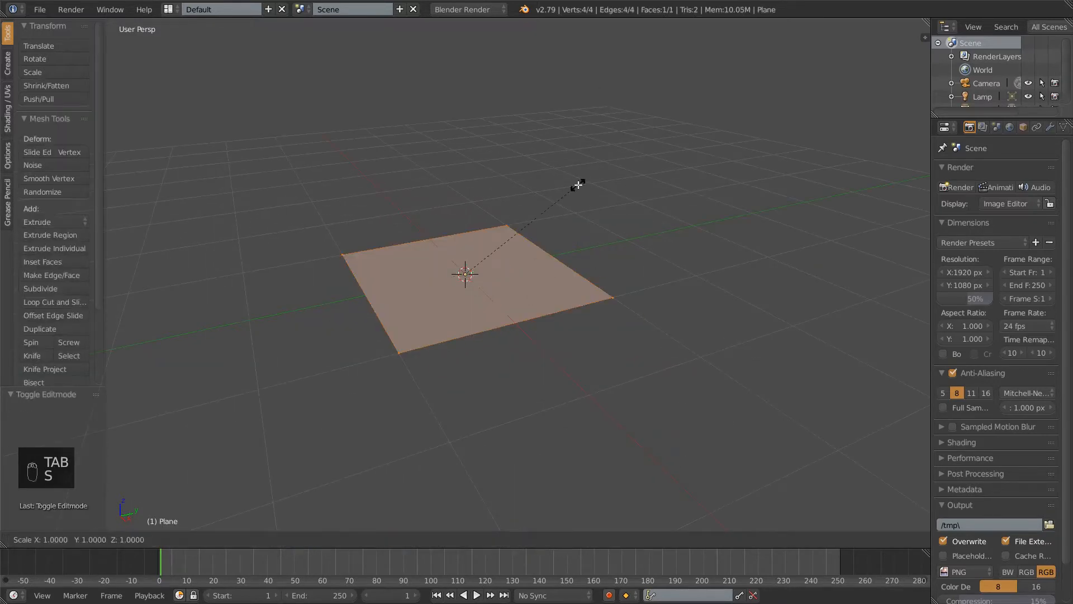
key(y)
key(KP_Decimal)
key(KP_5)
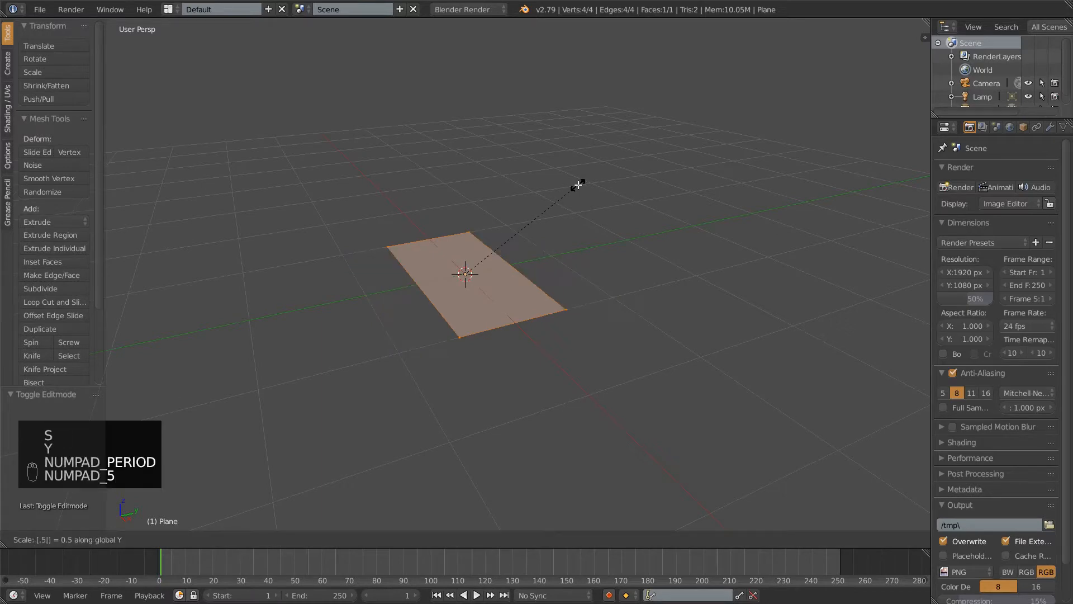
key(KP_Enter)
middle_drag(577, 184, 535, 280)
scroll(540, 313, up, 5)
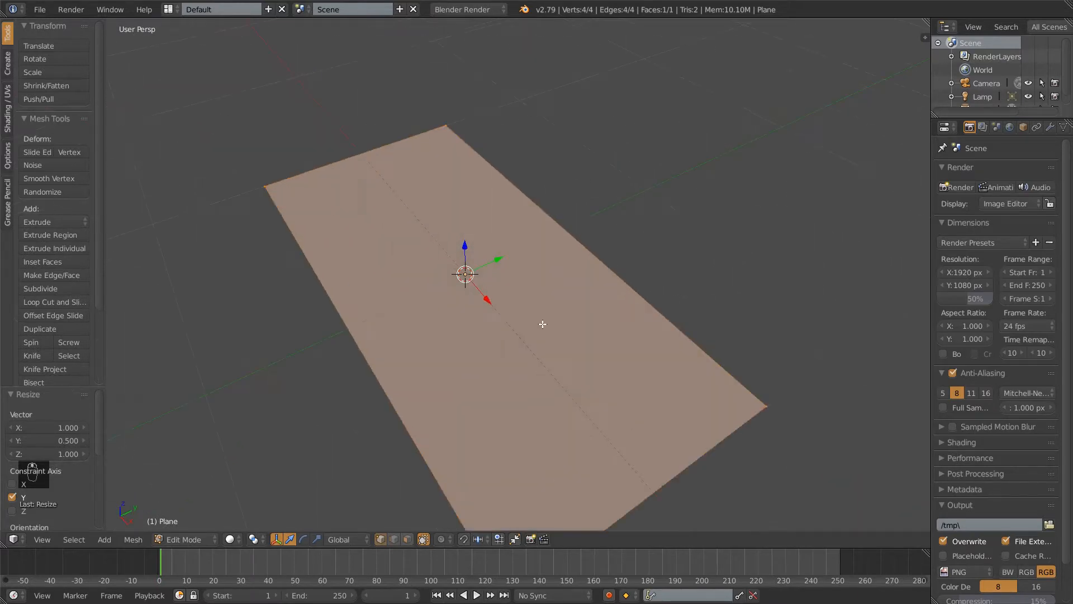
scroll(564, 355, down, 4)
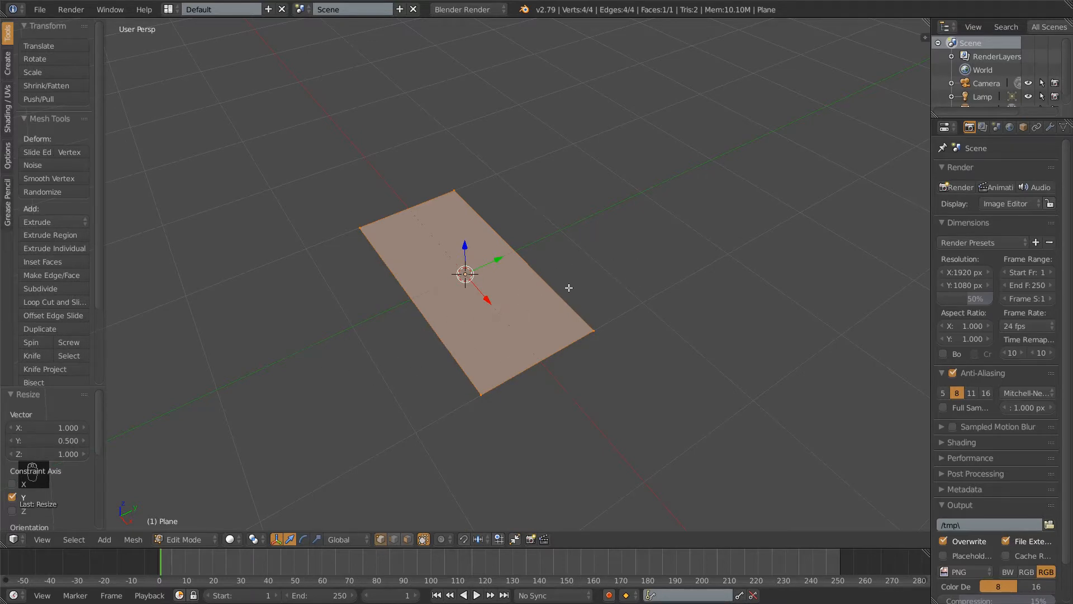
key(s)
key(y)
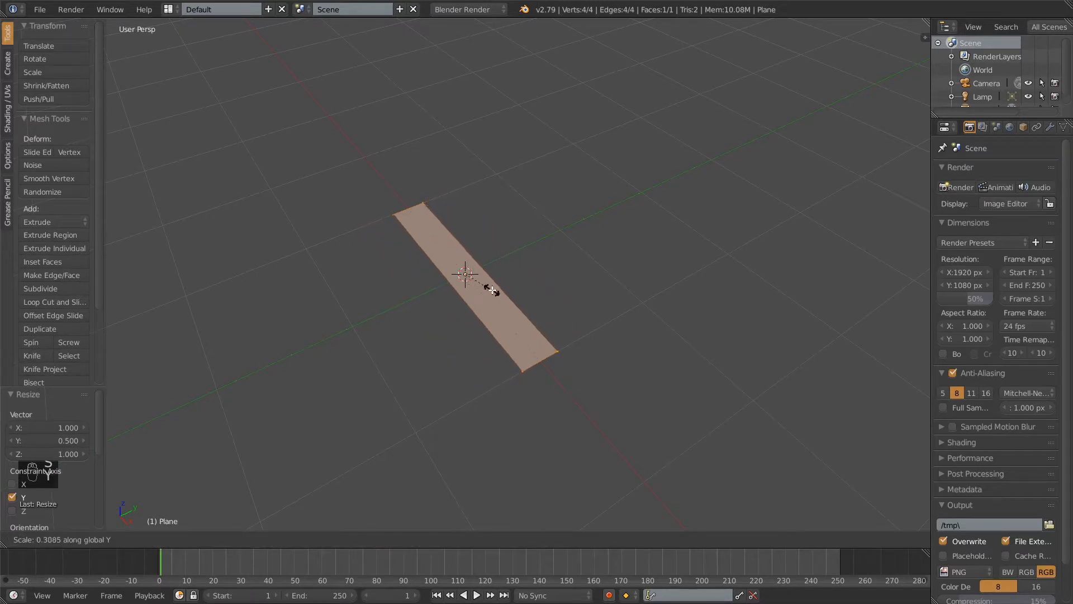
right_click(474, 276)
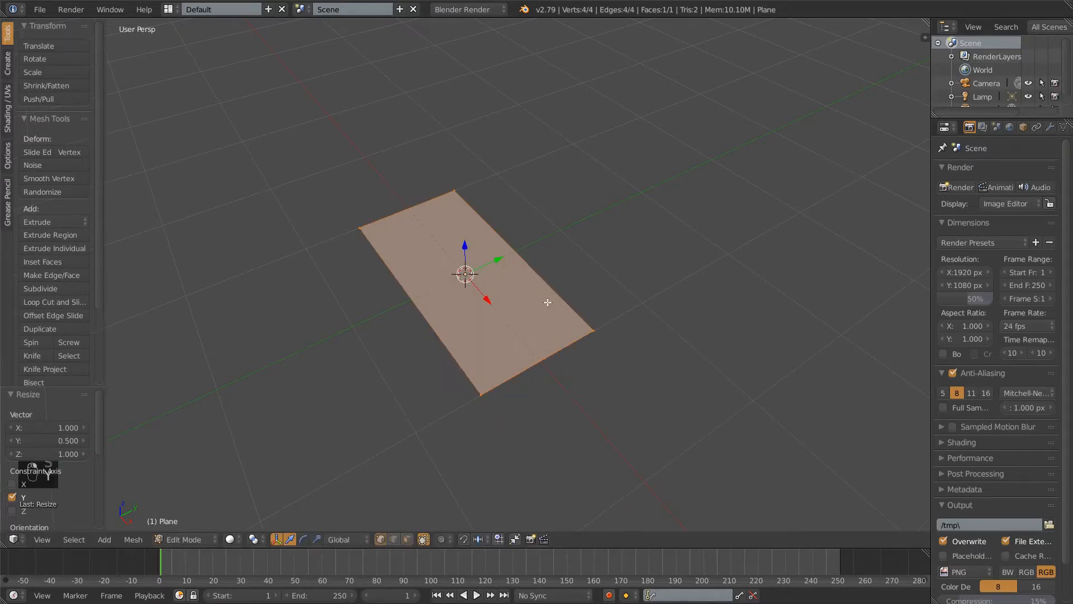
Return to Object Mode and add a particle system of type Hair to the plane
middle_drag(528, 311, 615, 294)
key(a)
key(Tab)
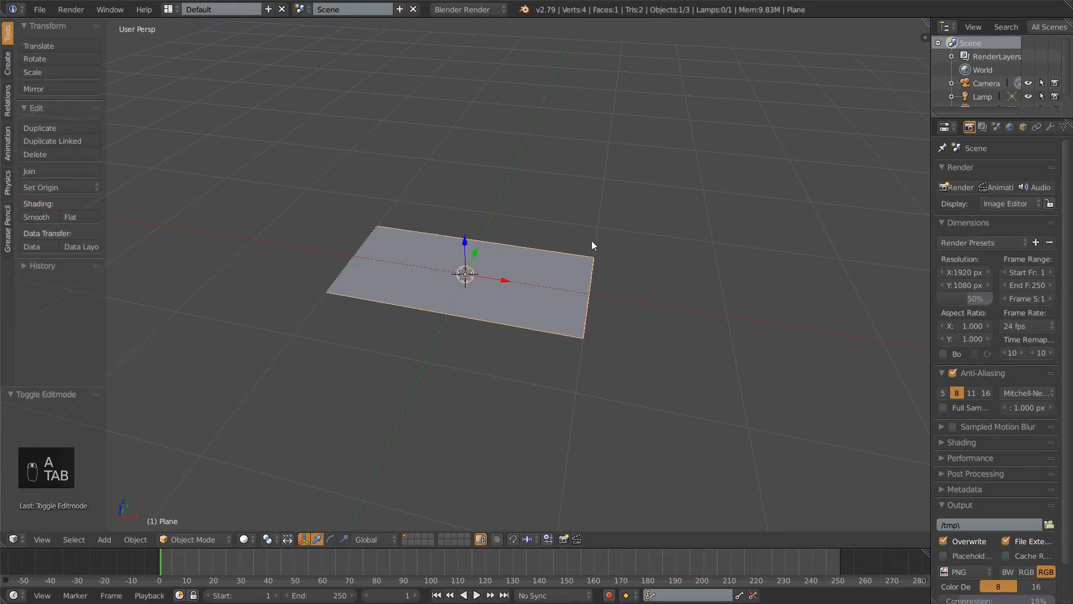
scroll(1034, 127, down, 5)
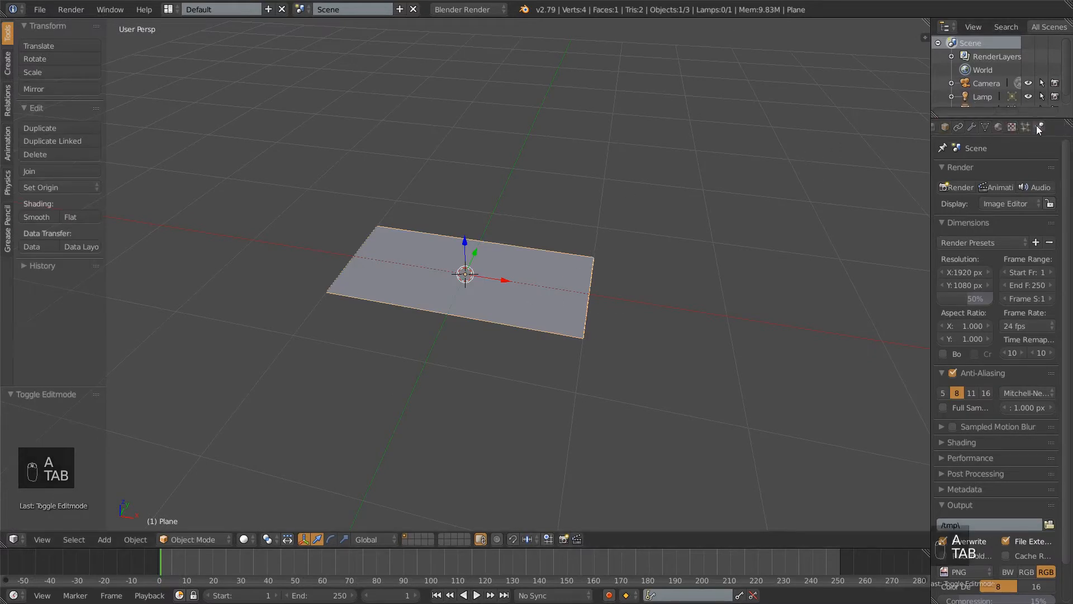
click(1024, 128)
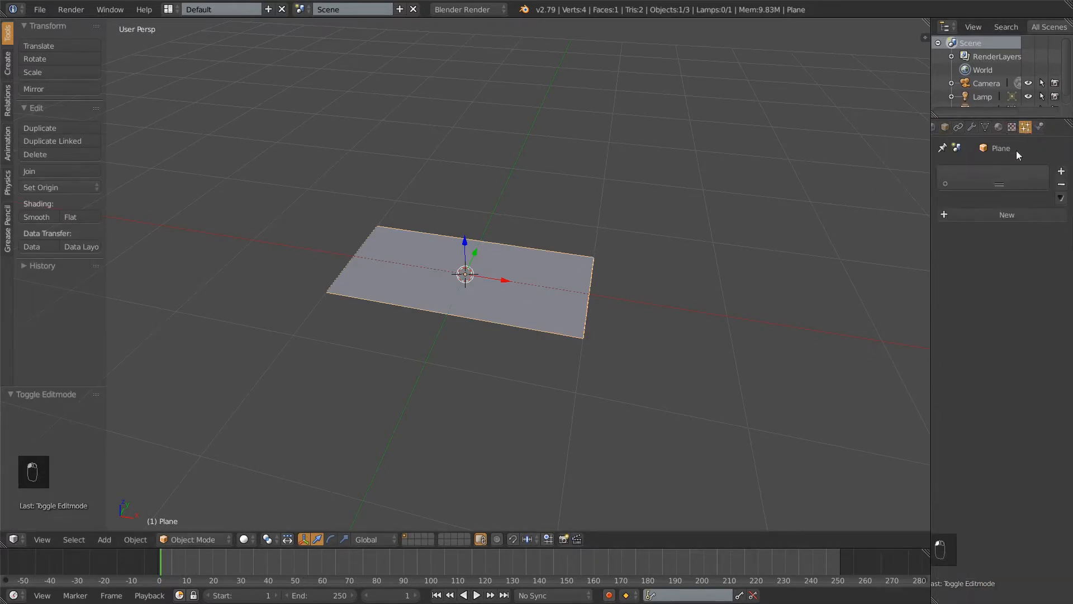
click(1009, 215)
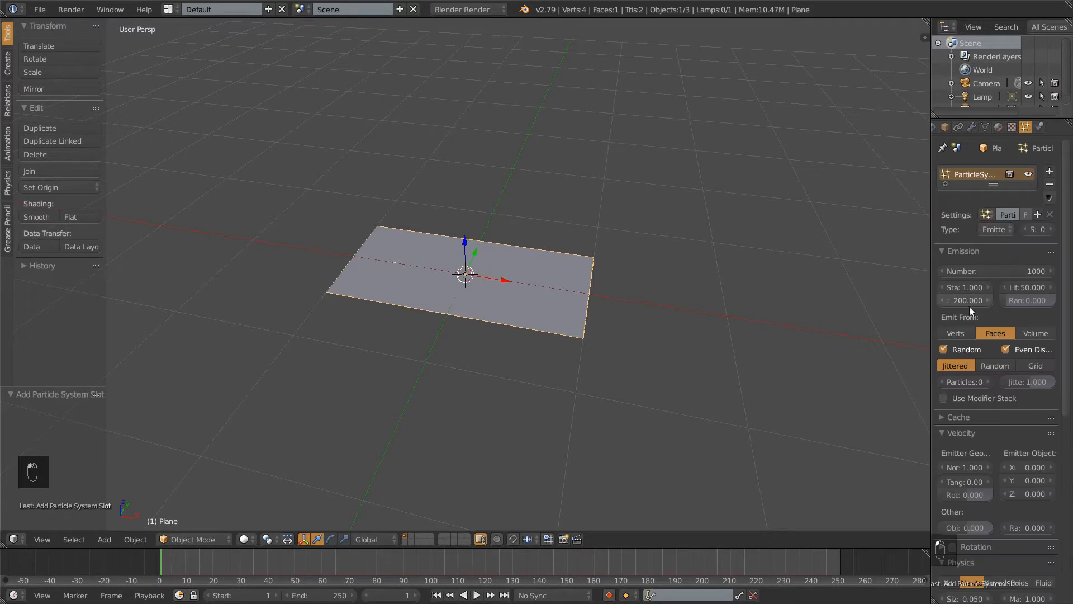
drag(931, 237, 895, 238)
click(978, 230)
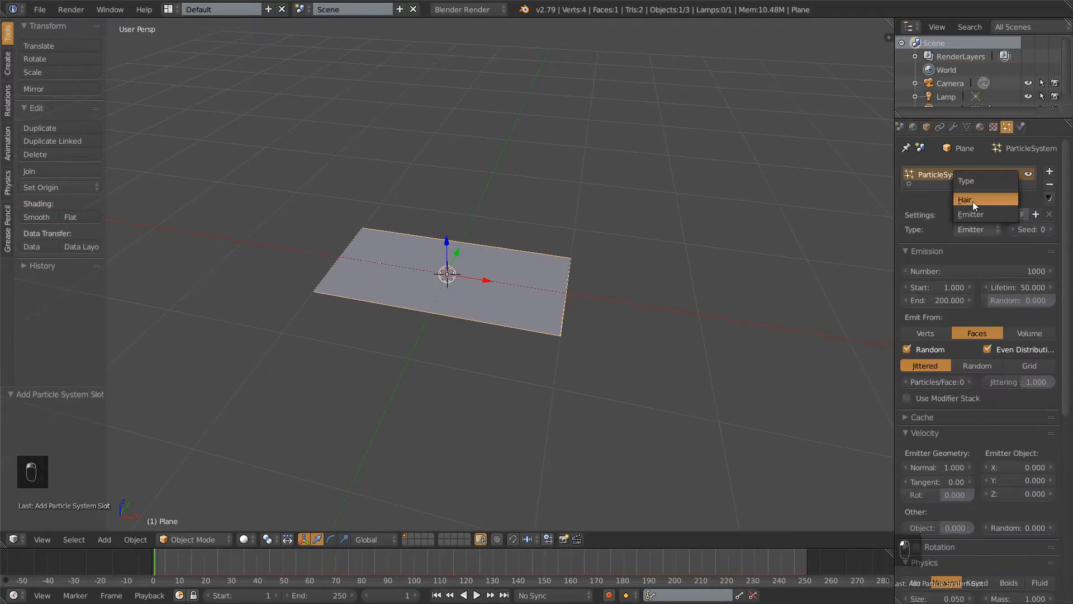
click(973, 201)
Set the hair length of the plane's particle system to 3
middle_drag(548, 250, 549, 175)
key(KP_1)
key(KP_5)
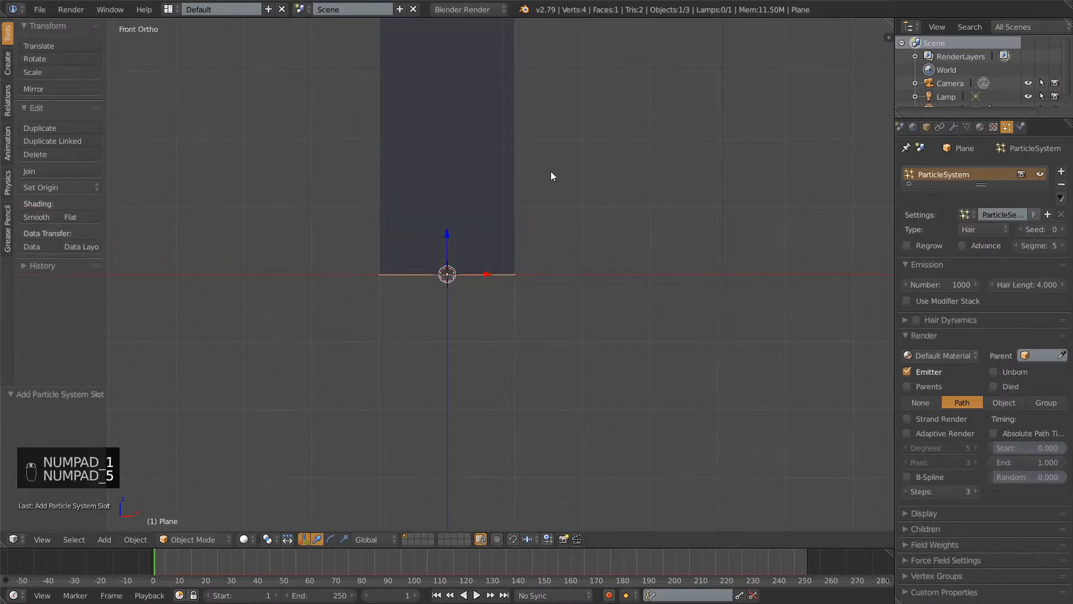
shift+middle_drag(622, 103, 684, 247)
scroll(648, 263, up, 2)
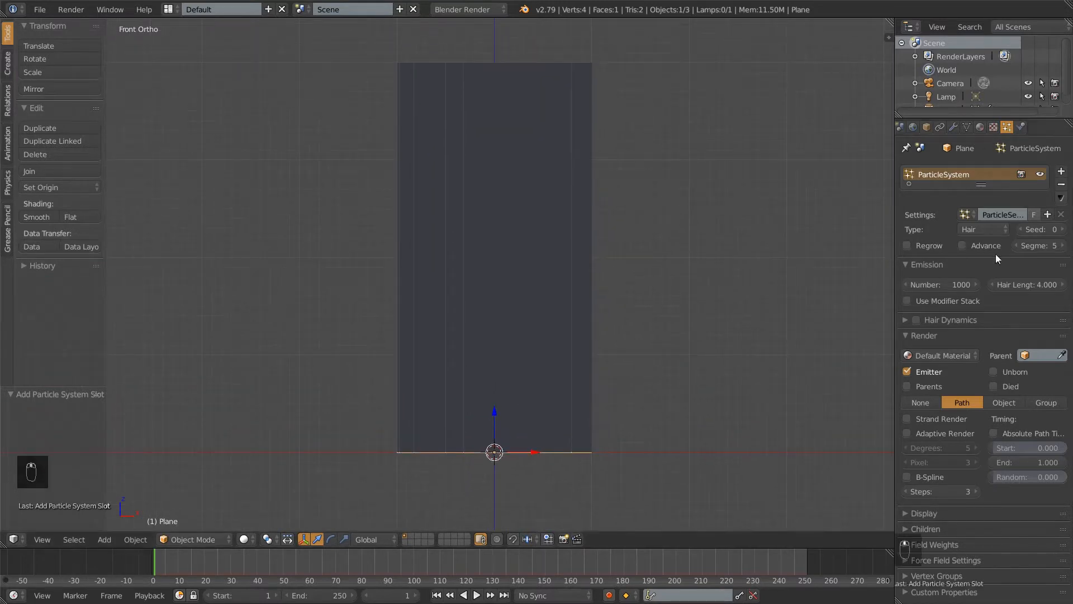
click(1032, 284)
text(3)
key(KP_Enter)
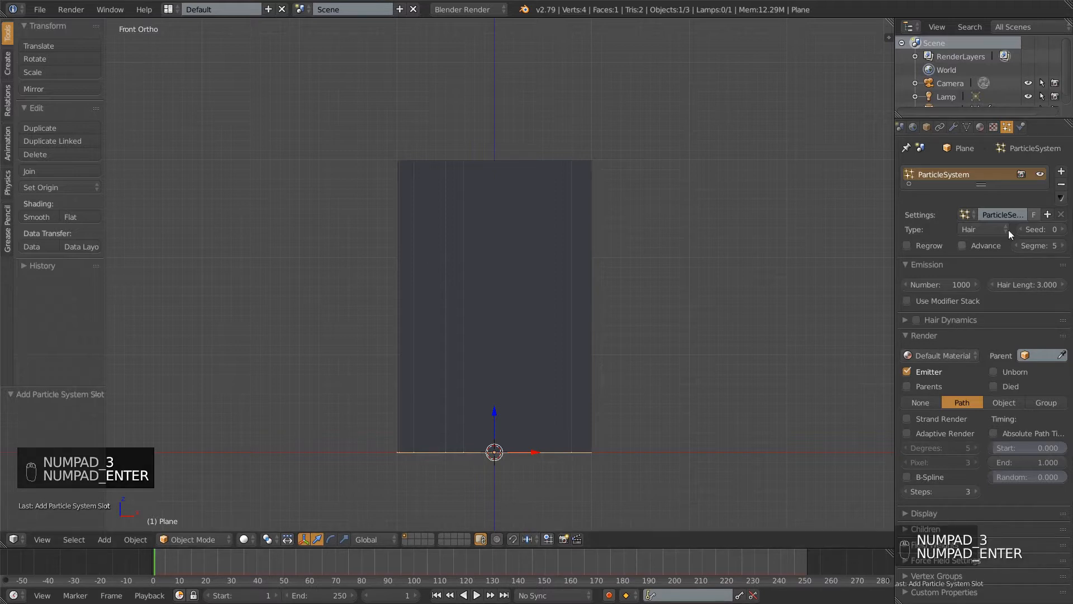
Enable the particle system's advanced settings and set the number of hairs to 100
click(962, 245)
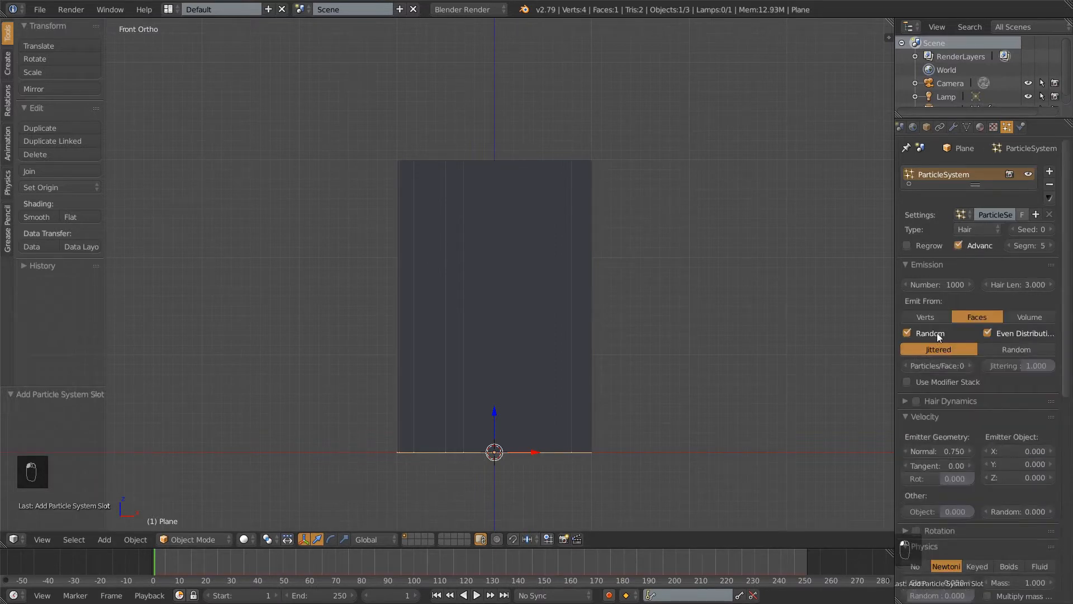
click(930, 264)
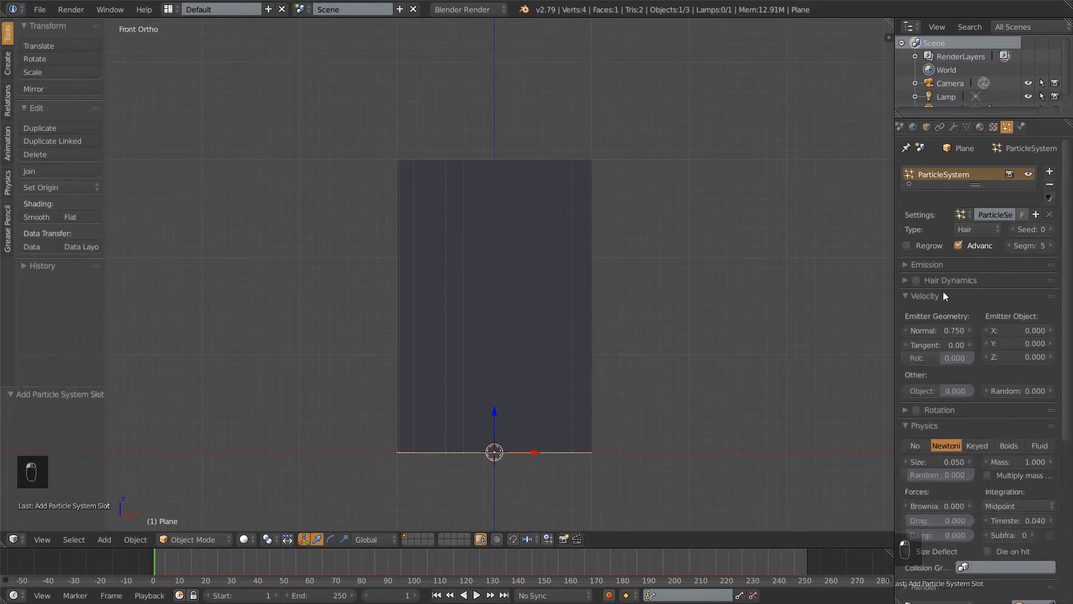
click(931, 297)
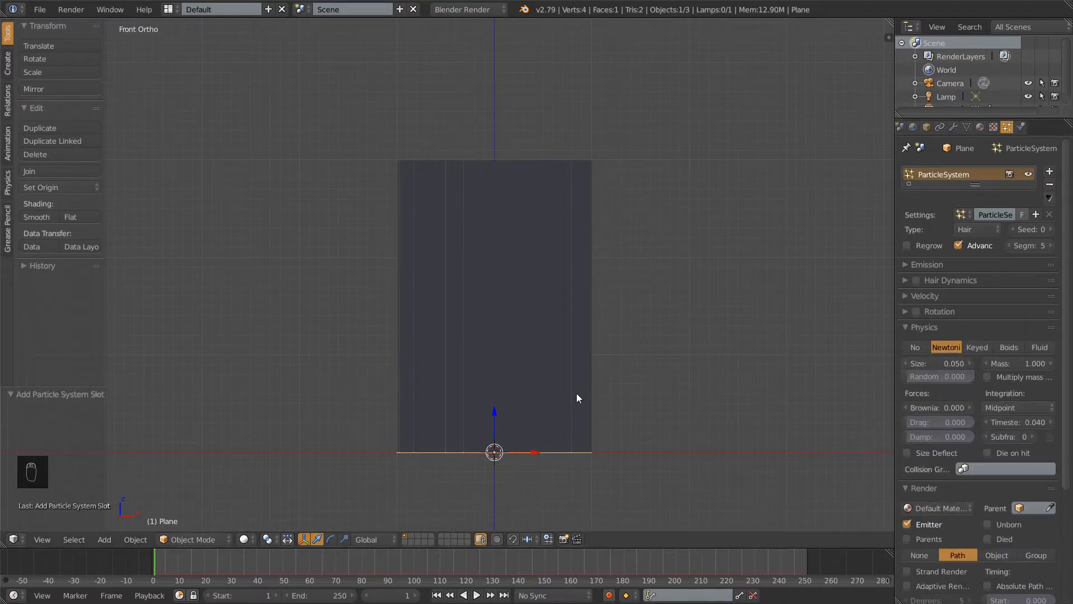
click(950, 266)
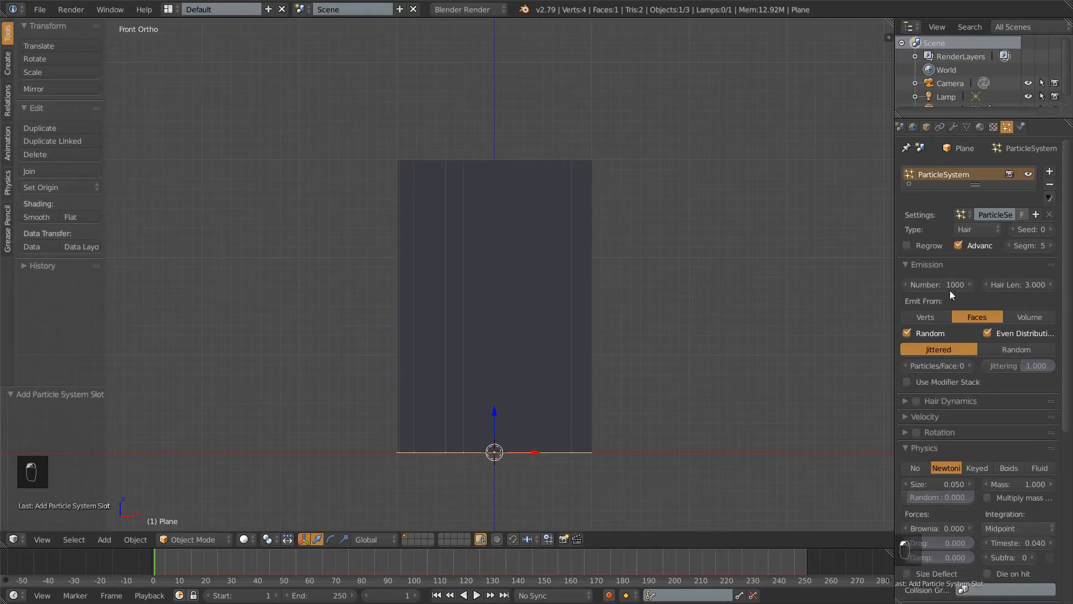
click(913, 284)
text(1000)
key(KP_Enter)
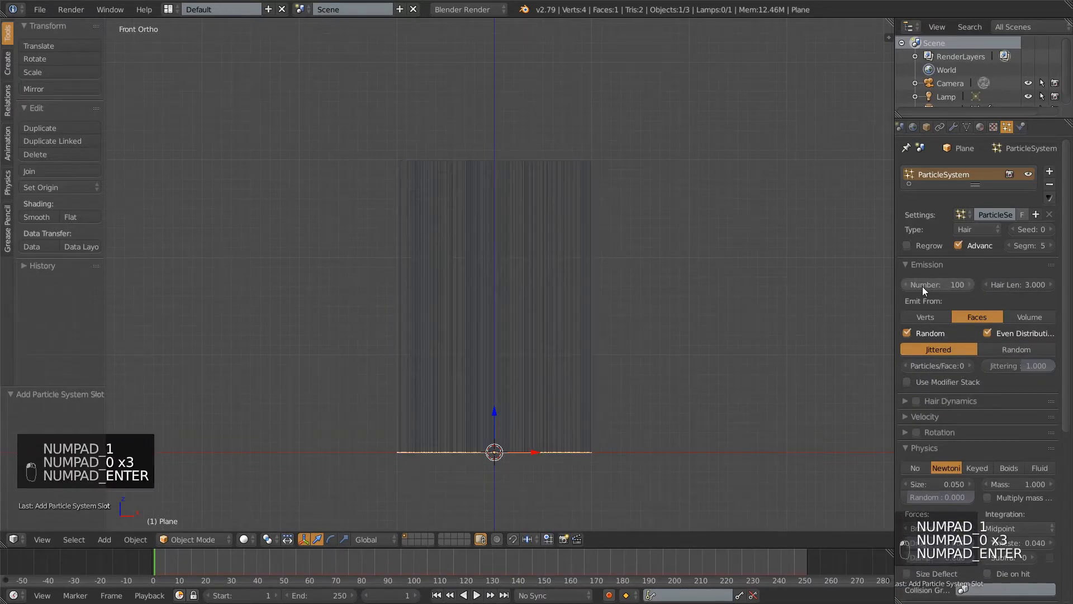
click(916, 264)
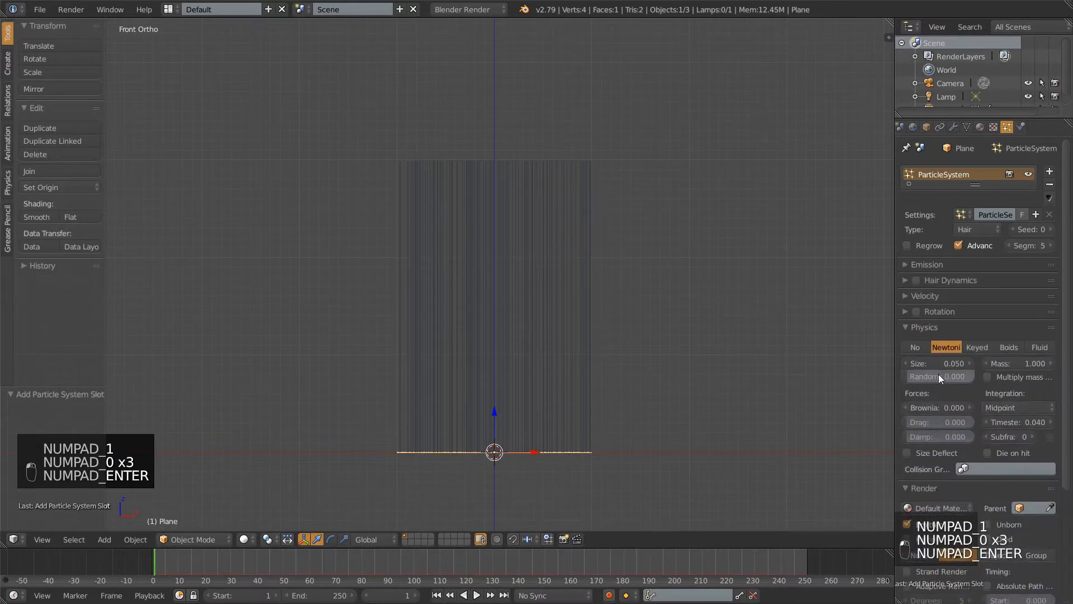
Set the Brownian force in the hair physics to 0.150 to make the strands irregular
drag(910, 411, 931, 404)
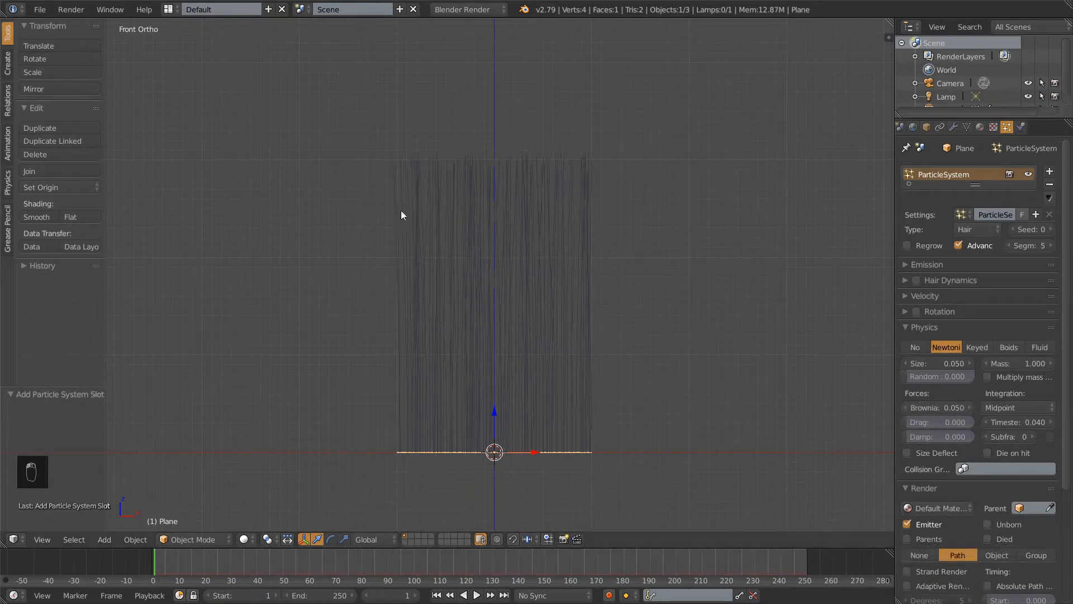
mouse_move(926, 407)
mouse_down()
mouse_move(1000, 422)
mouse_move(940, 420)
mouse_move(931, 409)
mouse_up()
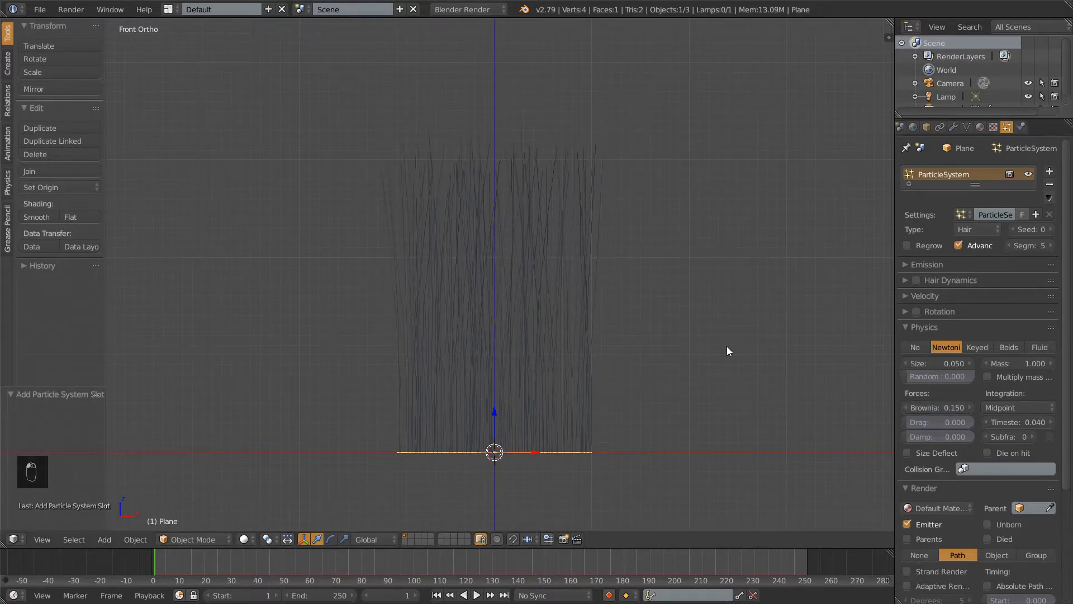
scroll(749, 355, up, 2)
mouse_move(718, 386)
shift+middle_down()
mouse_move(722, 367)
mouse_move(719, 381)
shift+middle_up()
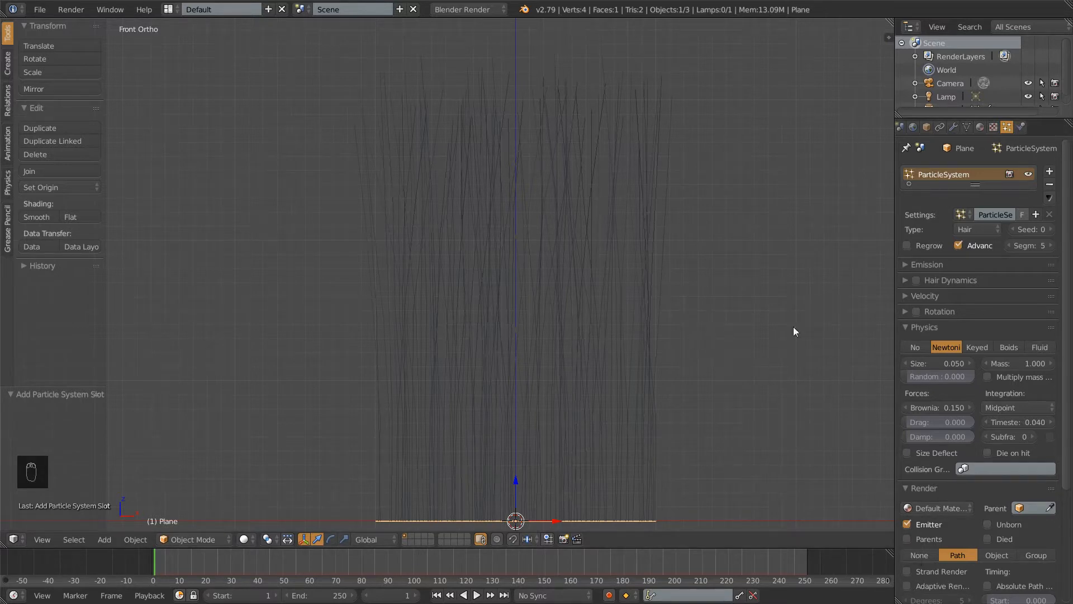
Turn off rendering of the emitter plane and change the render engine to Cycles Render
click(923, 327)
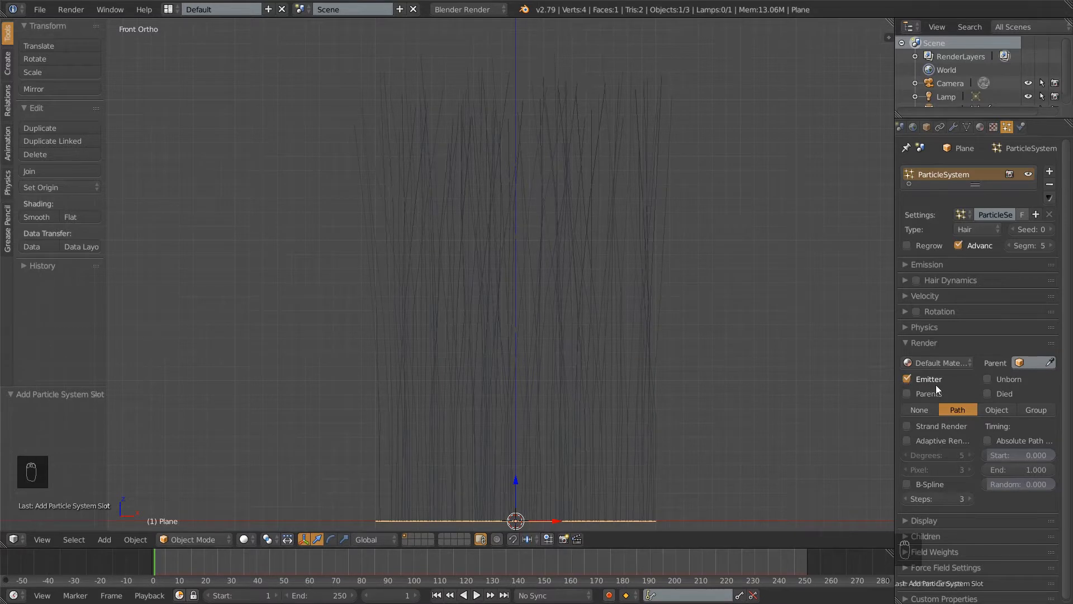
click(917, 381)
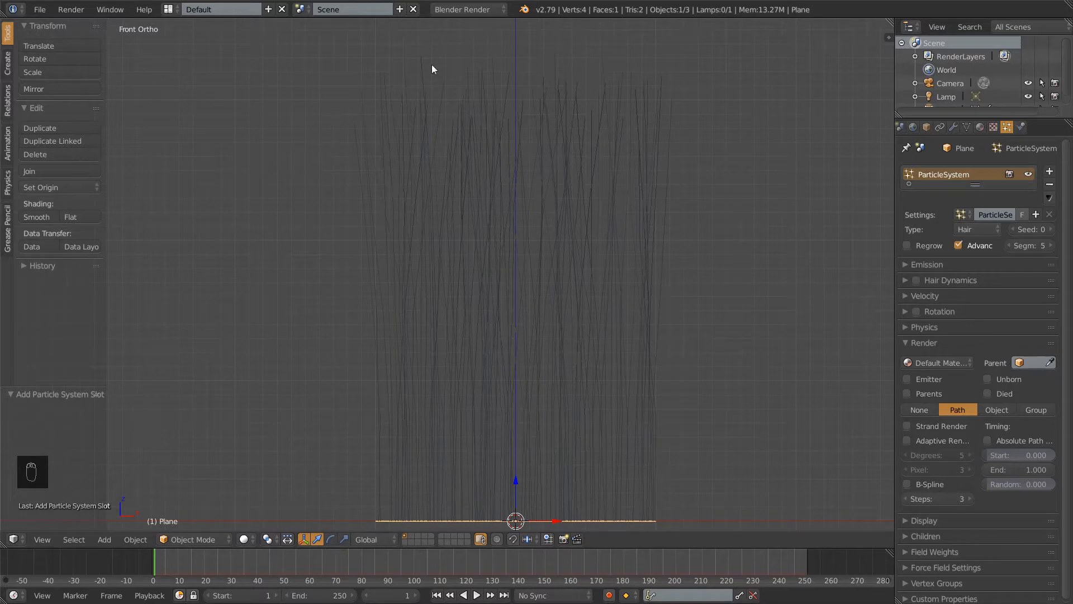
click(479, 10)
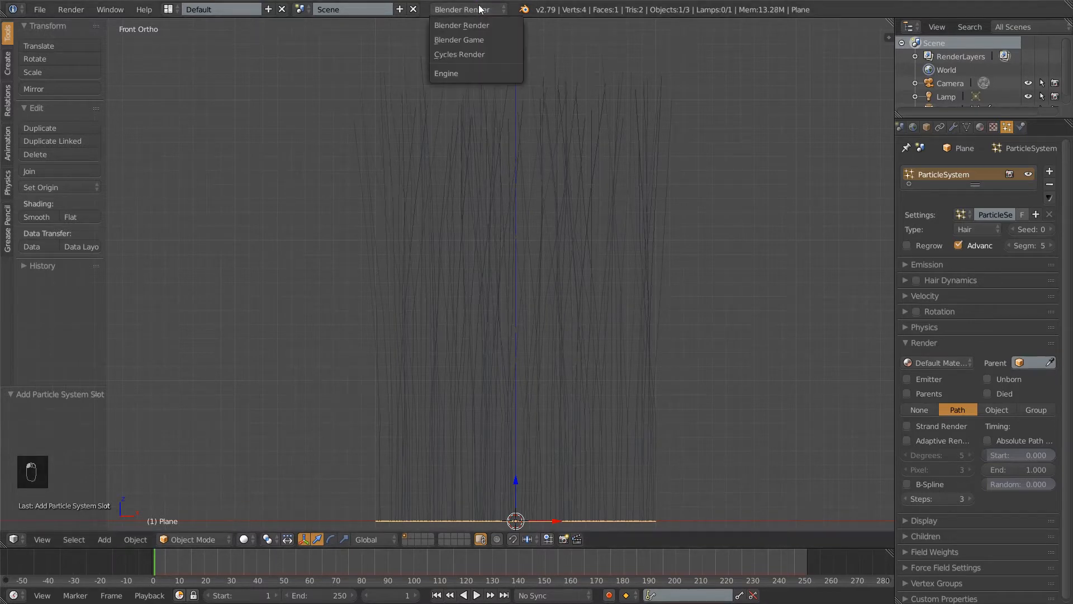
click(458, 54)
Preview the hair strands in rendered viewport shading and return to the solid front view
key(shift)
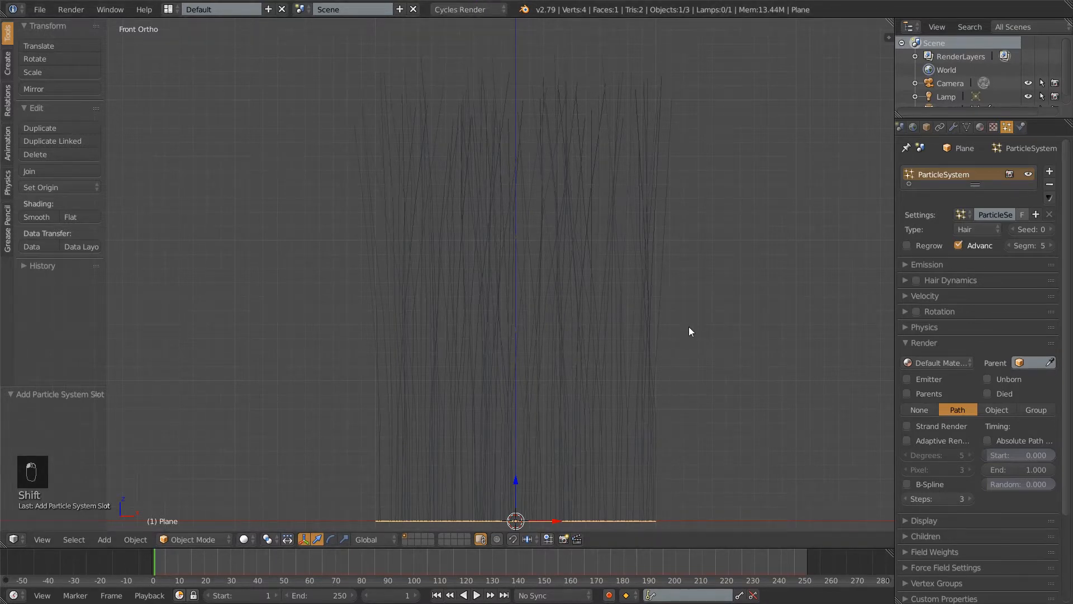
key(shift+z)
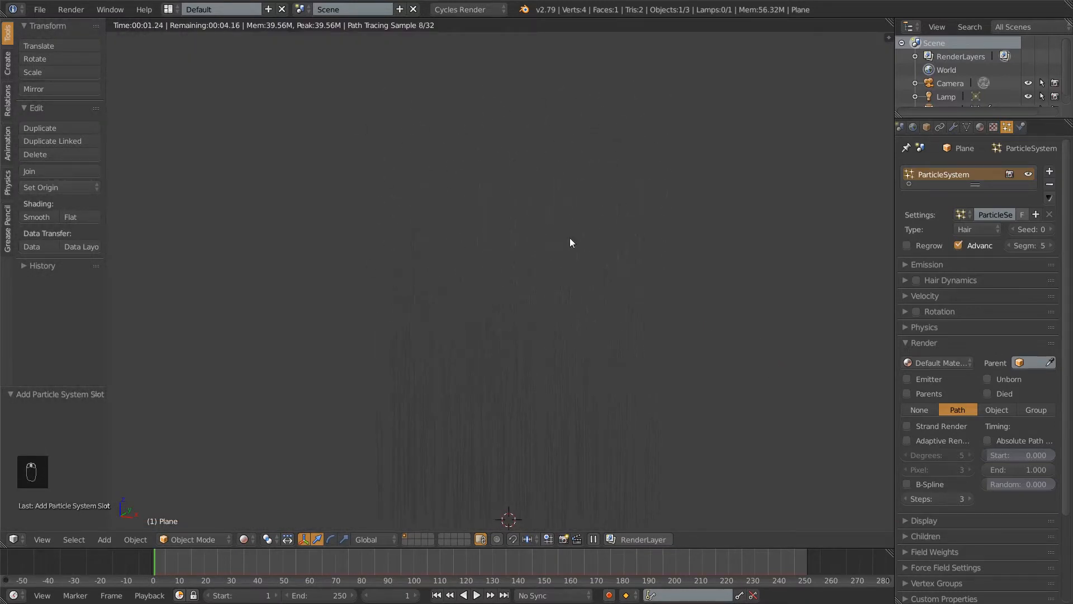
key(shift+z)
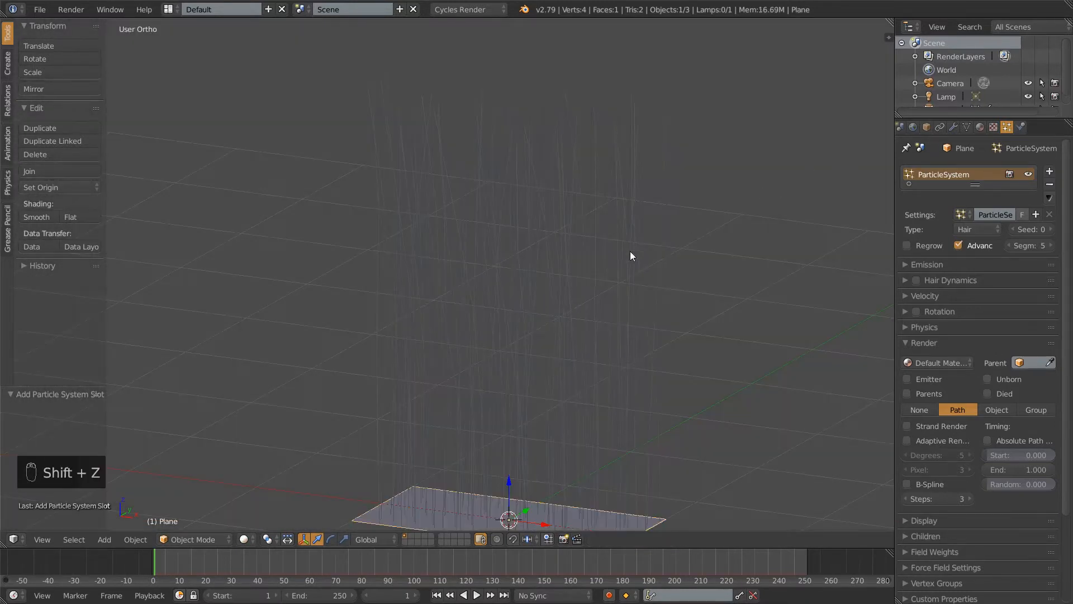
key(KP_1)
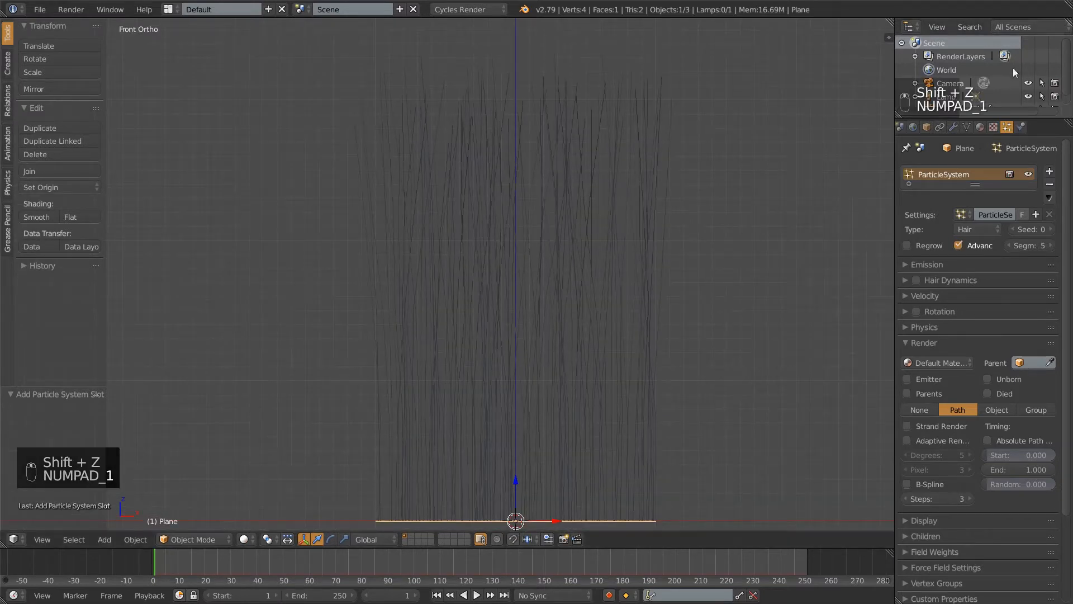
Create a new material for the plane and set its colour to a light orange, about R 0.800, G 0.447, B 0.158
click(983, 128)
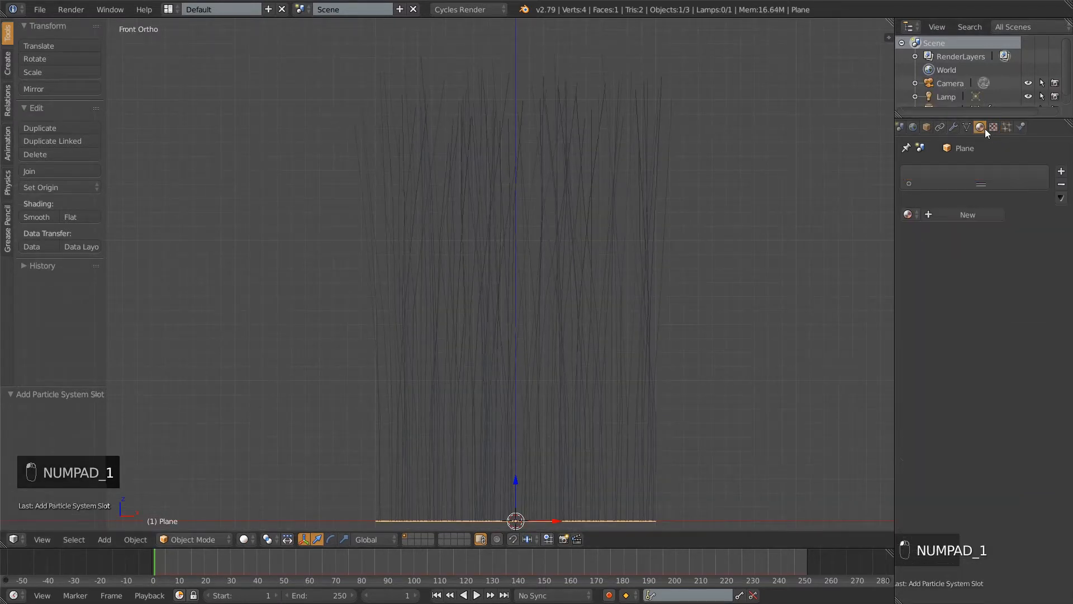
click(968, 215)
click(994, 307)
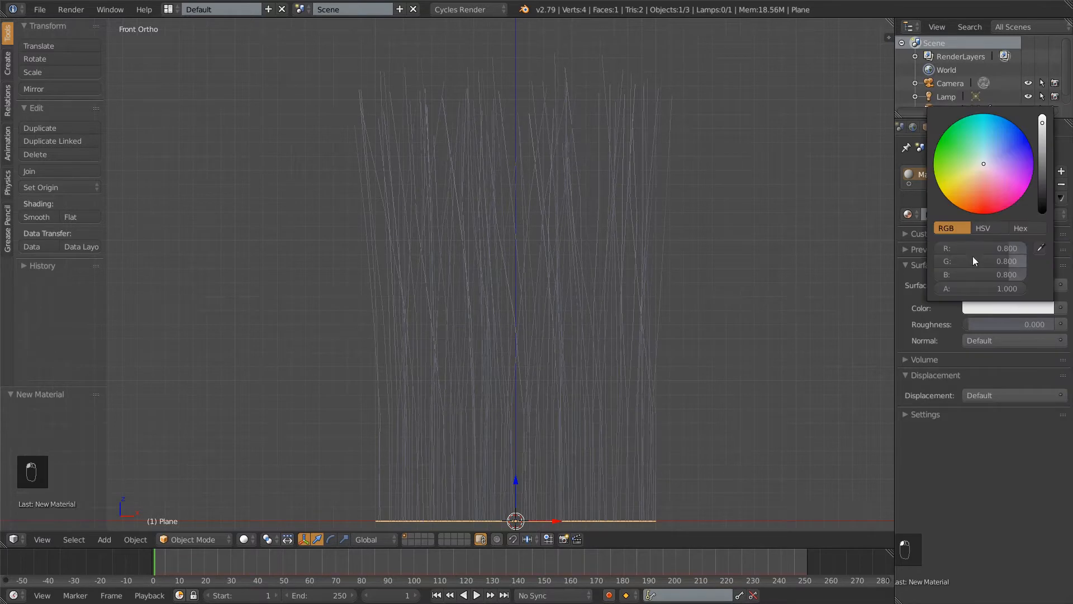
drag(982, 168, 972, 186)
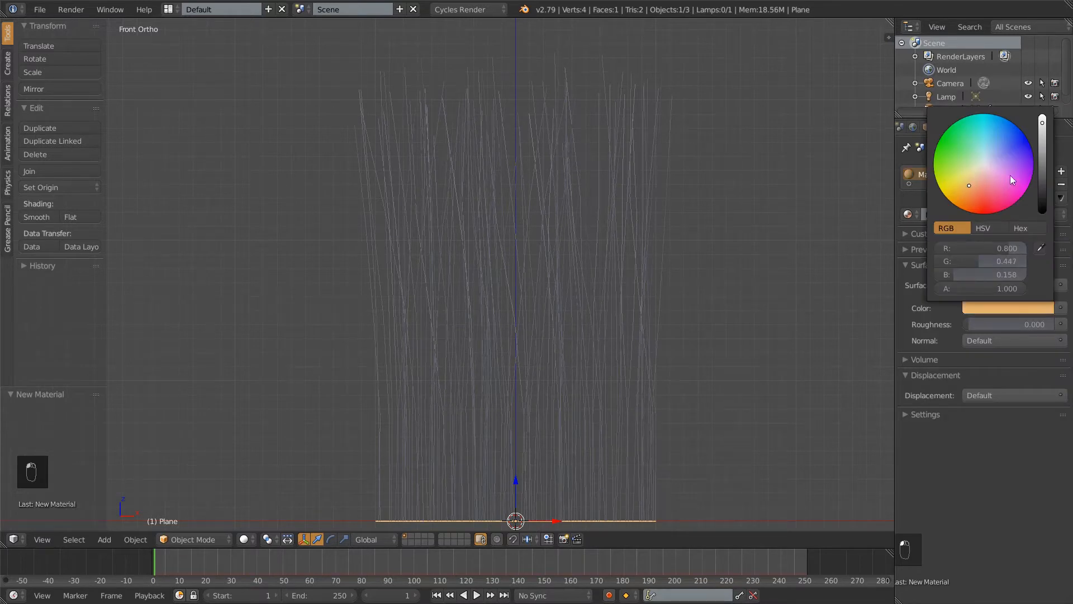
Darken the plane's material colour to a deep brownish orange, about R 0.180, G 0.051, B 0.008
drag(1046, 130, 1042, 181)
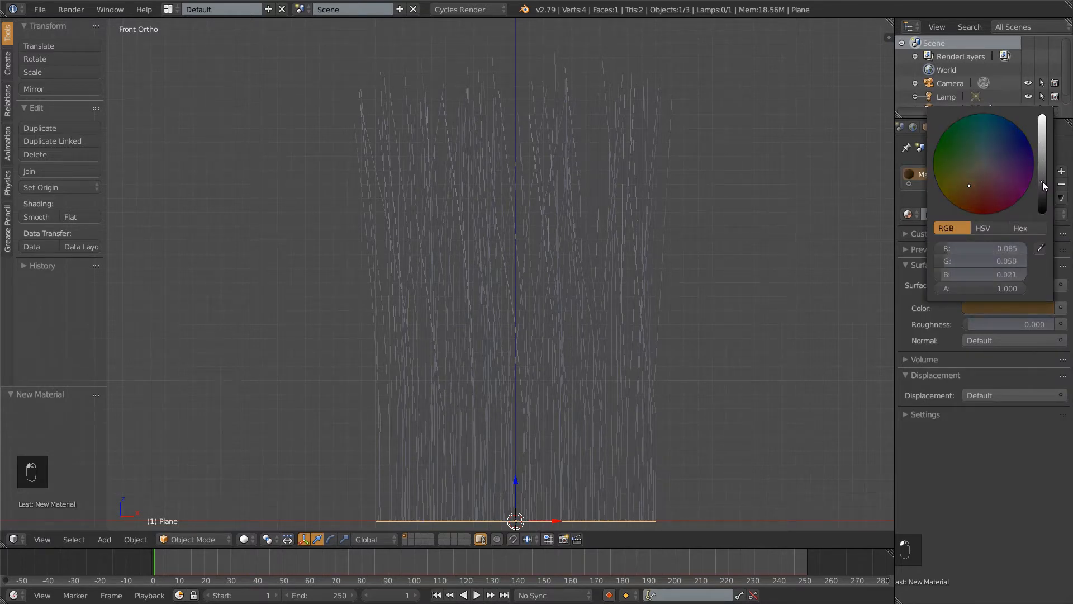
click(1005, 308)
drag(1050, 186, 1047, 175)
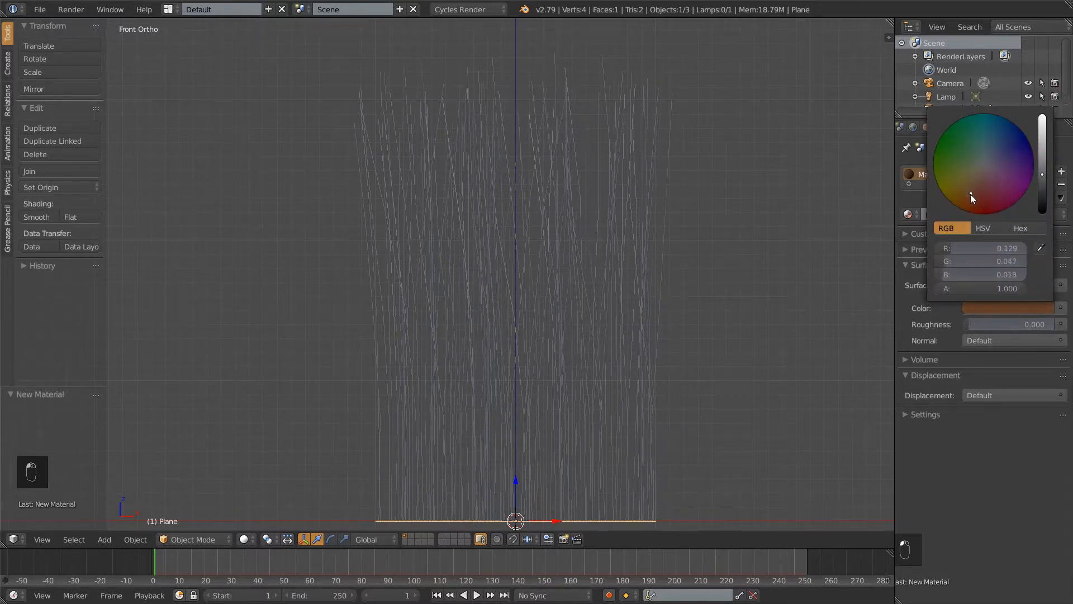
drag(971, 194, 968, 199)
drag(968, 202, 966, 203)
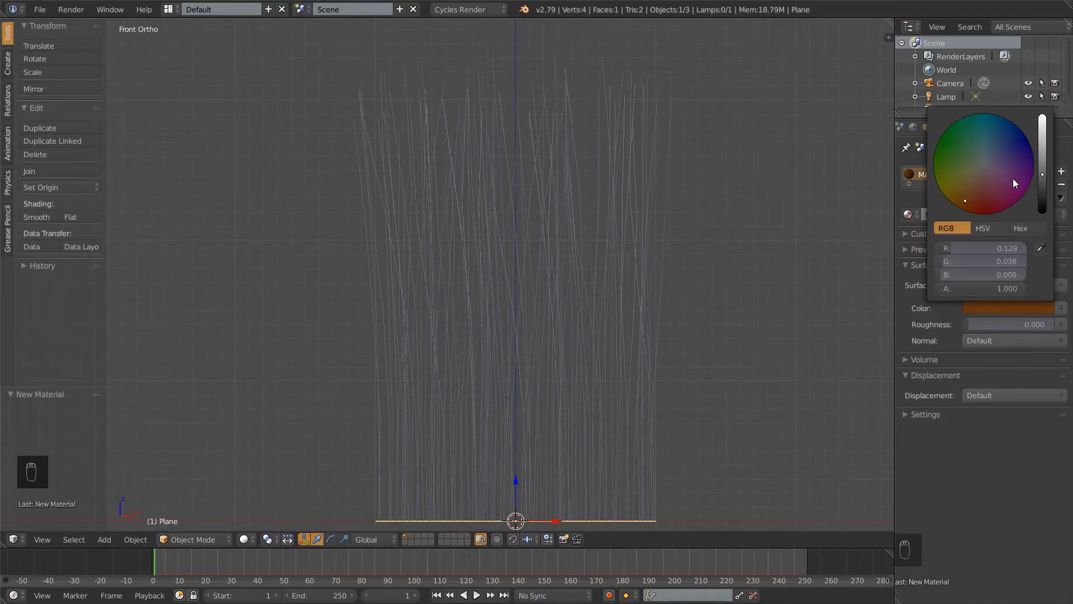
drag(1043, 183, 1044, 172)
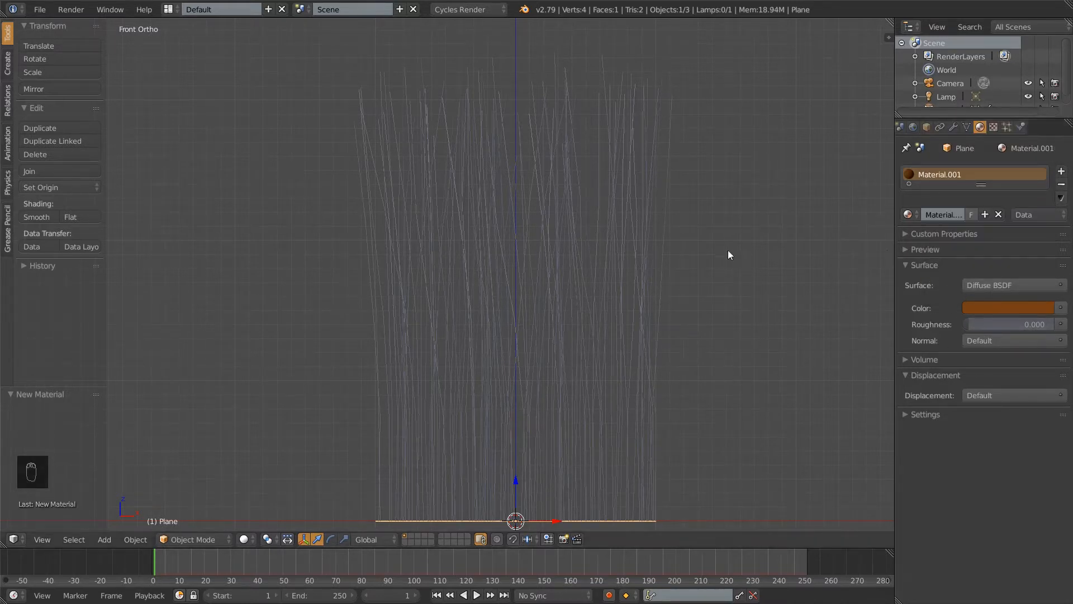
With rendered shading on, change the lamp to a Sun, enable its nodes and set its strength to 2
key(shift+z)
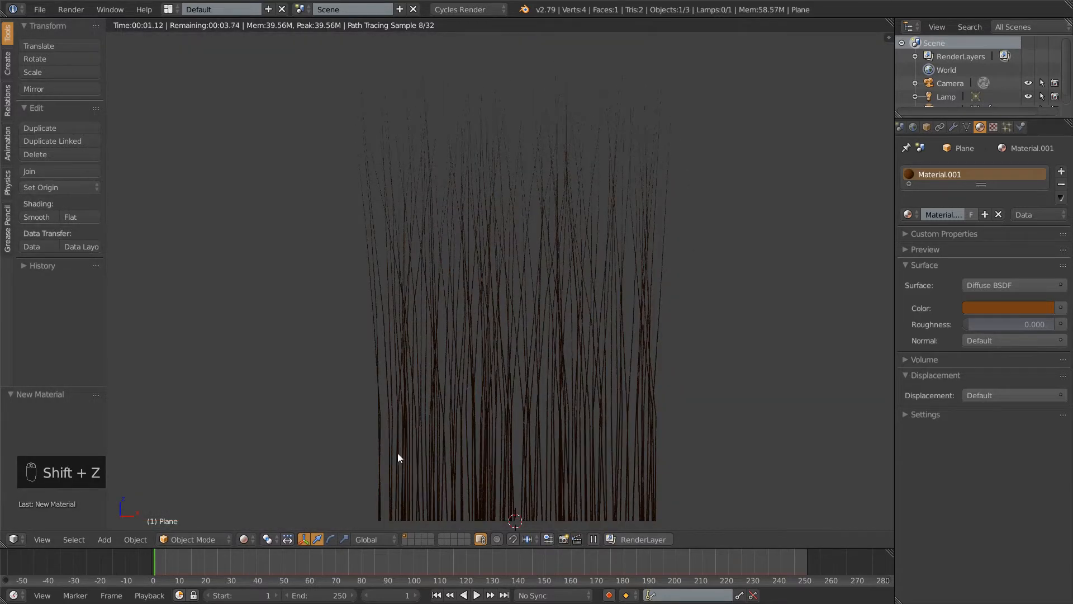
click(950, 97)
click(949, 241)
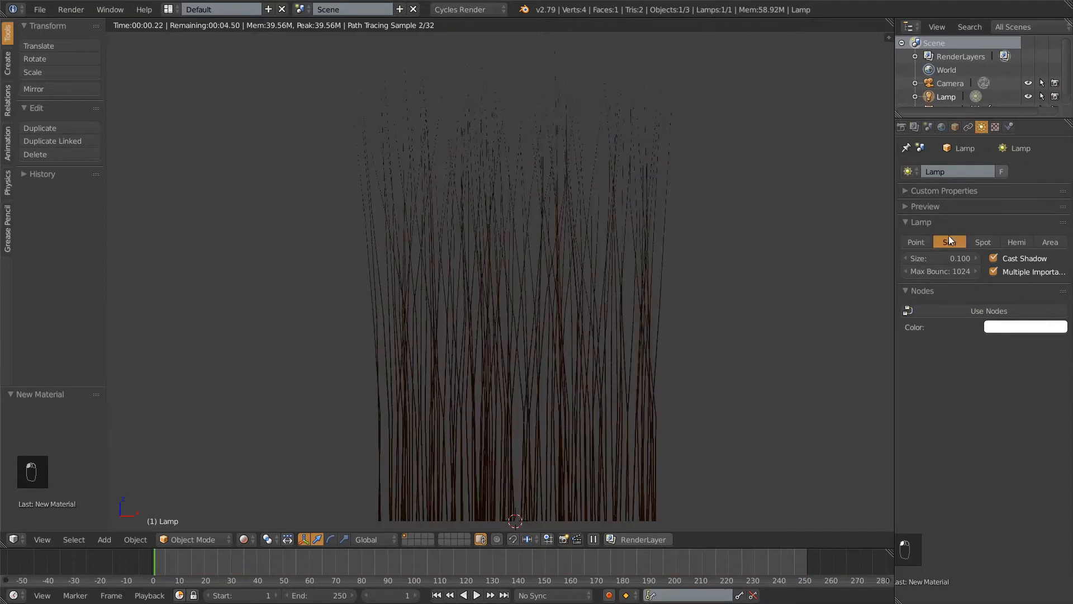
click(998, 310)
click(1006, 350)
text(2)
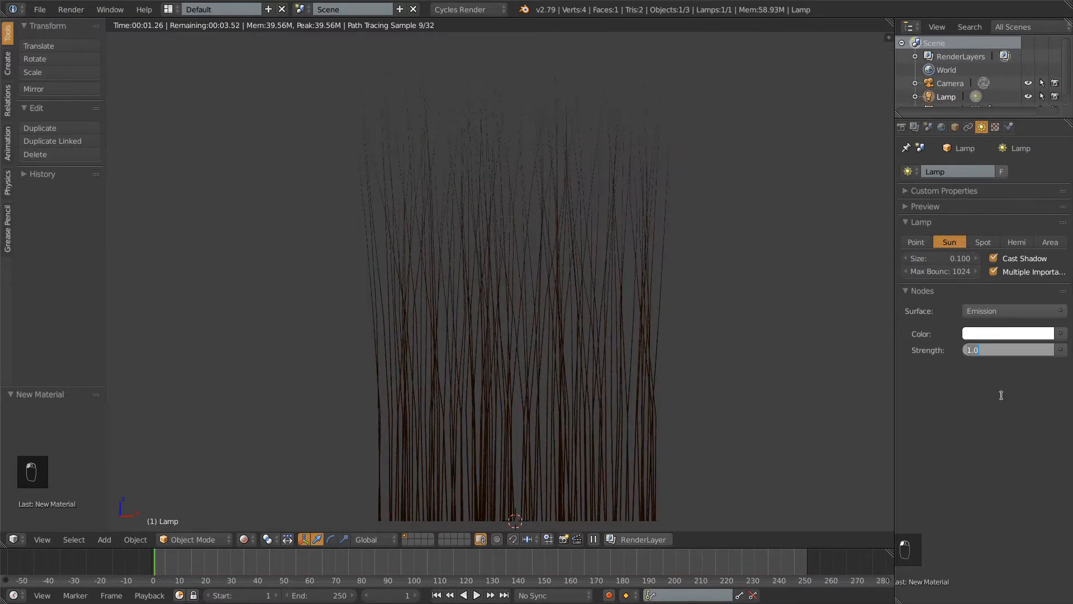
key(Return)
In solid shading, rotate the sun lamp about -109° in the right side view
scroll(683, 344, down, 3)
scroll(683, 344, up, 2)
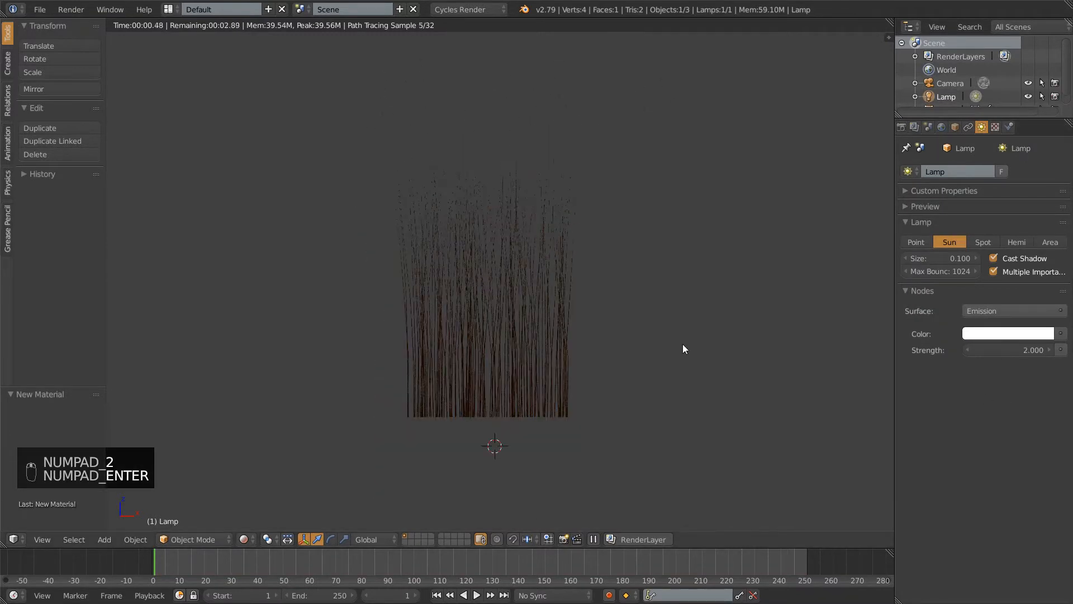
key(shift+z)
key(KP_3)
scroll(490, 257, down, 3)
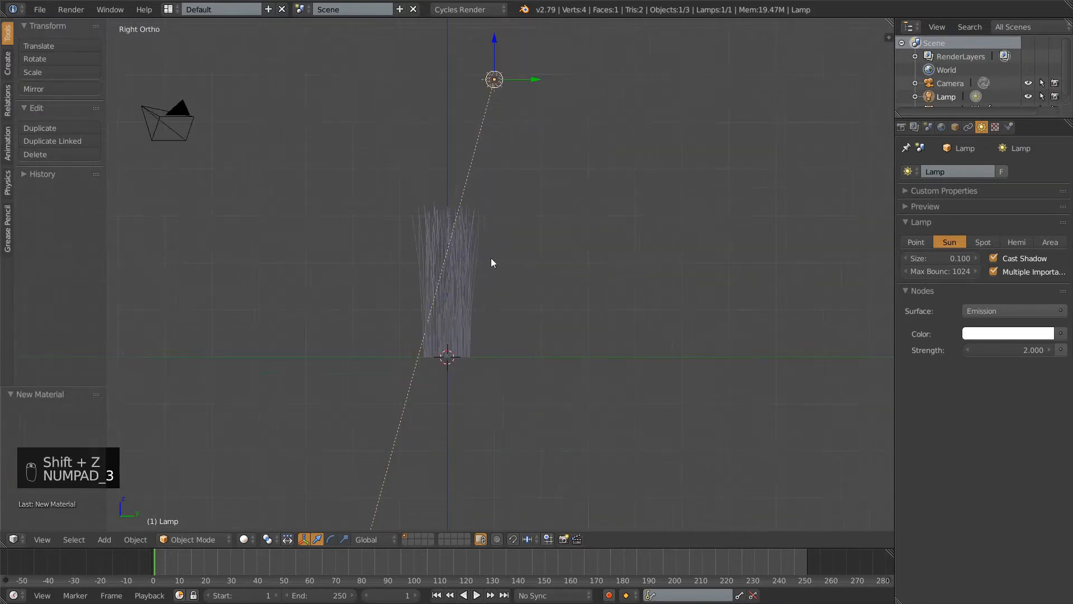
scroll(445, 224, down, 3)
key(r)
click(575, 217)
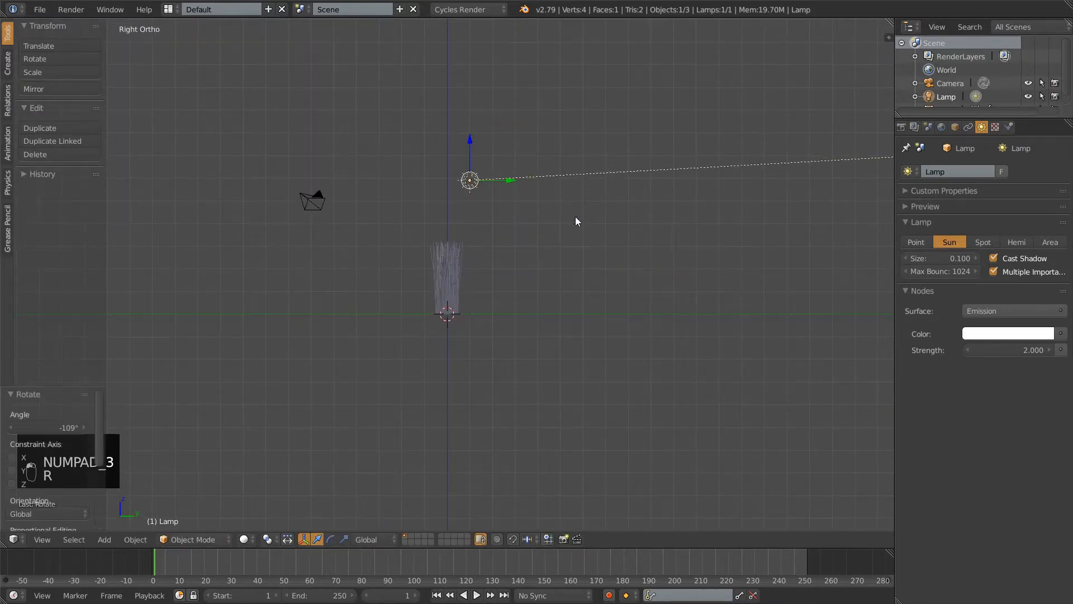
Rotate the sun lamp about 34.7° in the top view and return to the front view
key(KP_7)
key(r)
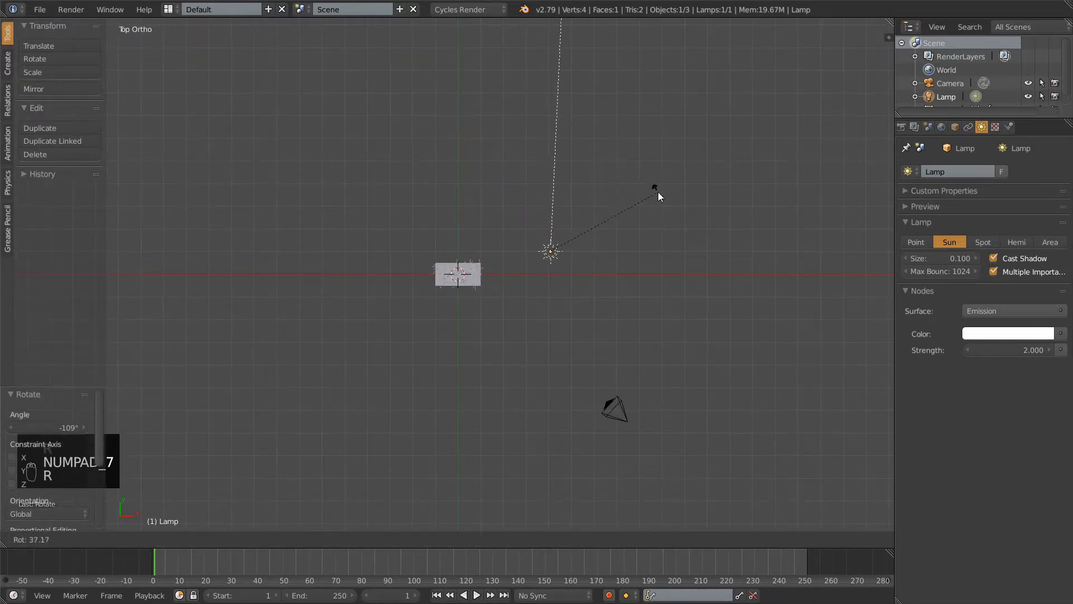
click(650, 191)
key(KP_1)
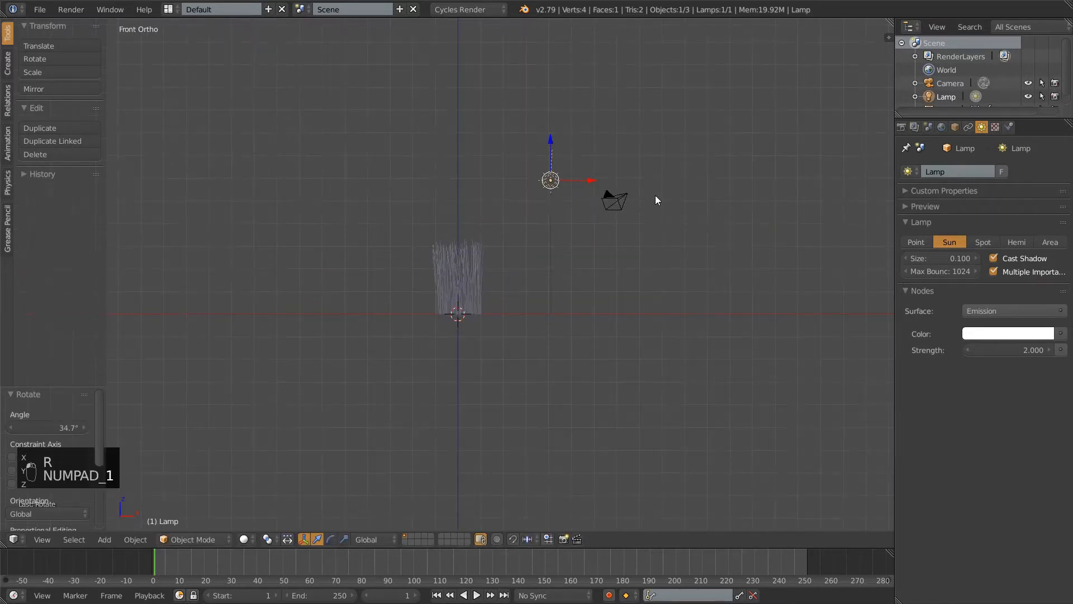
Deselect everything and preview the newly lit hair strands in rendered shading, finishing in solid shading
scroll(626, 213, up, 3)
key(a)
key(shift+z)
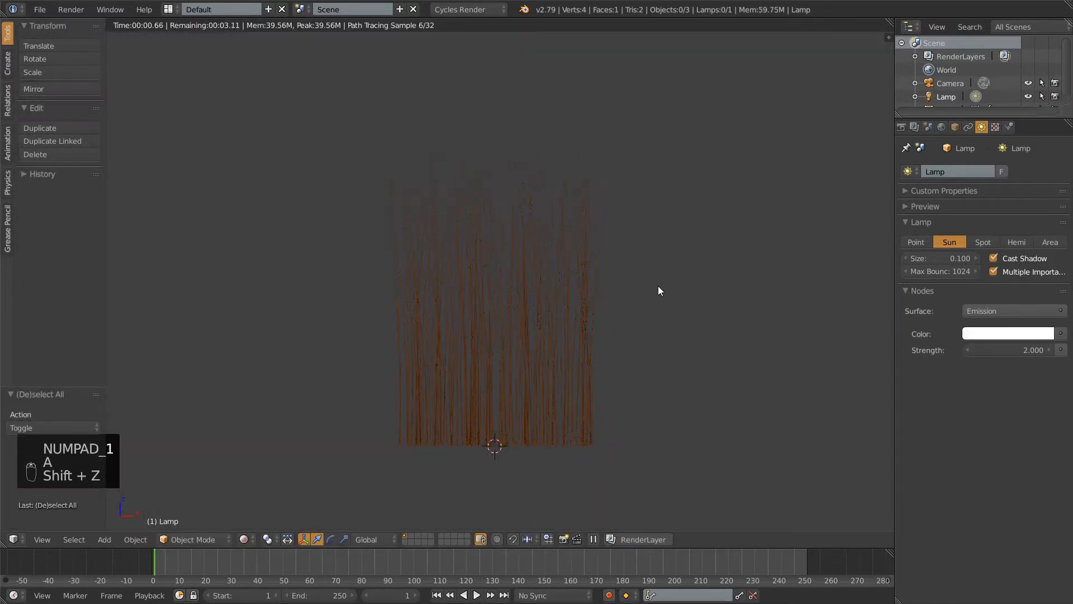
scroll(708, 370, up, 3)
scroll(749, 406, down, 2)
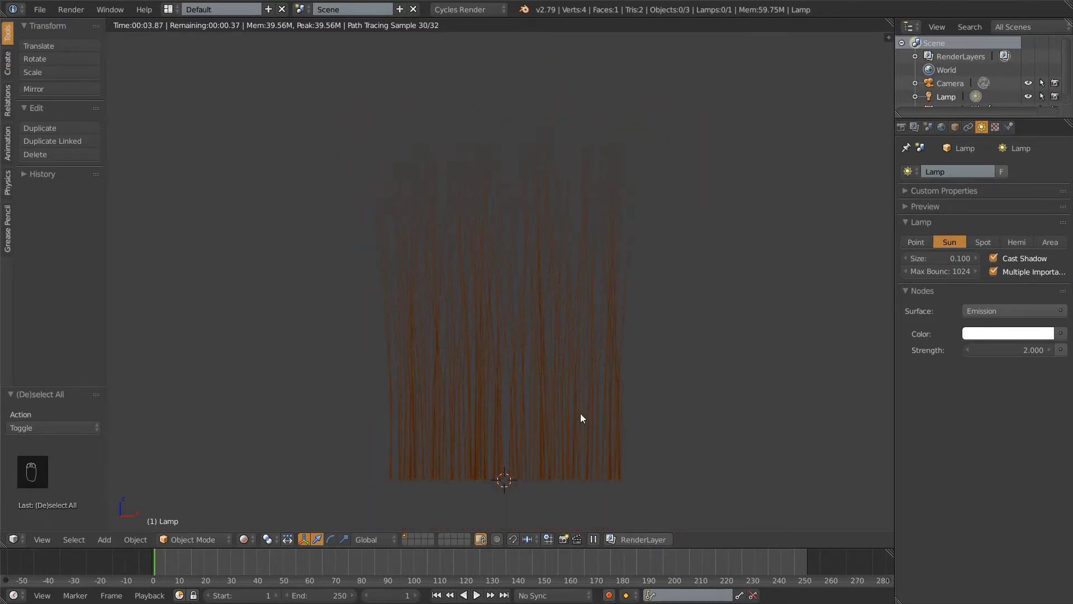
key(shift+z)
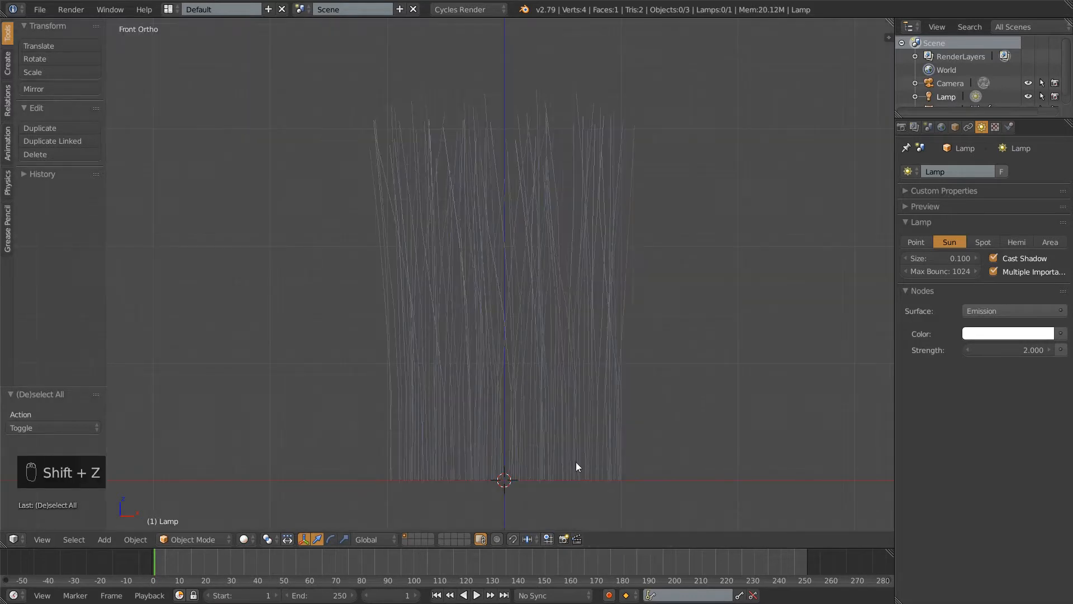
Duplicate the hair plane in place and set the duplicate's particle system seed to 1
right_click(569, 479)
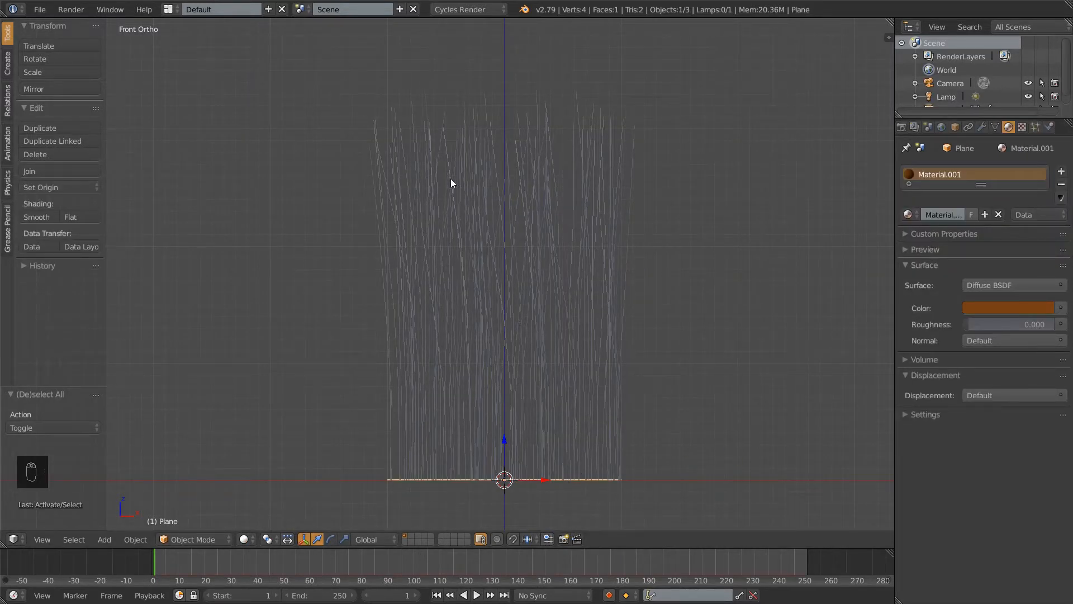
key(shift+d)
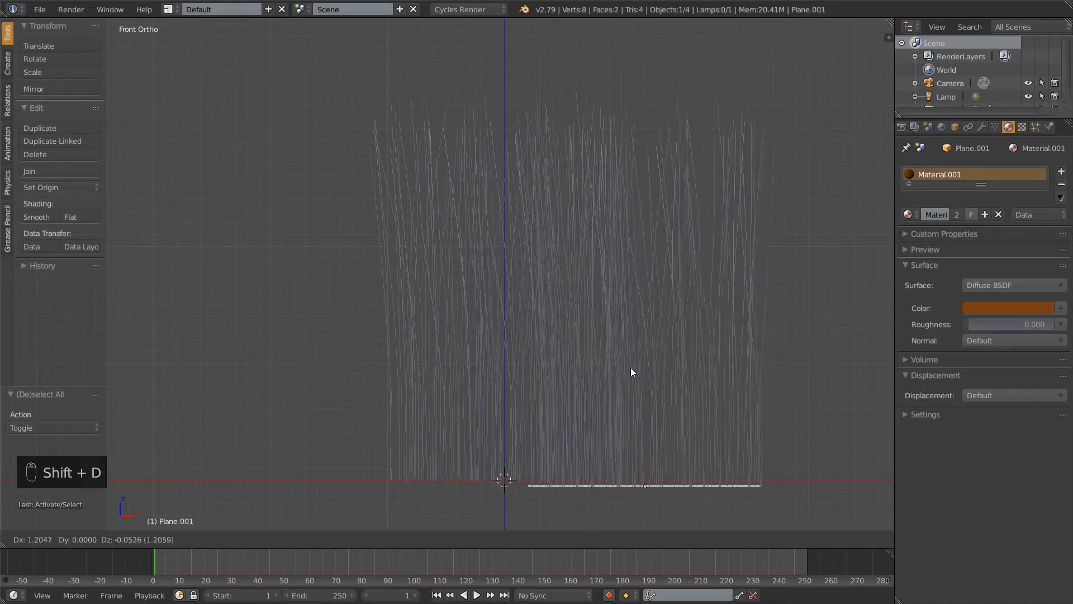
right_click(716, 320)
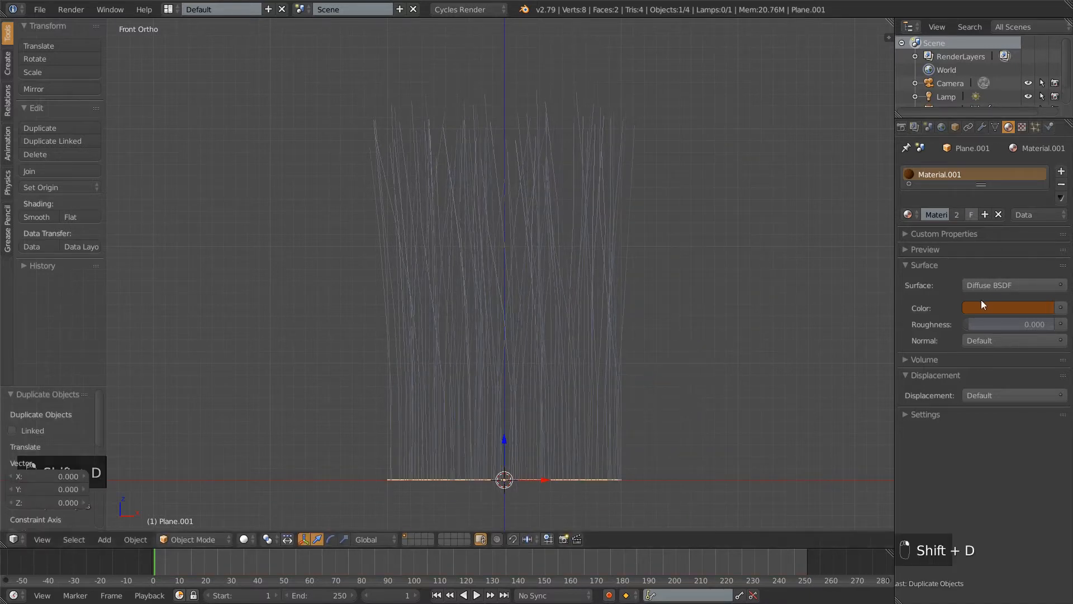
click(1035, 128)
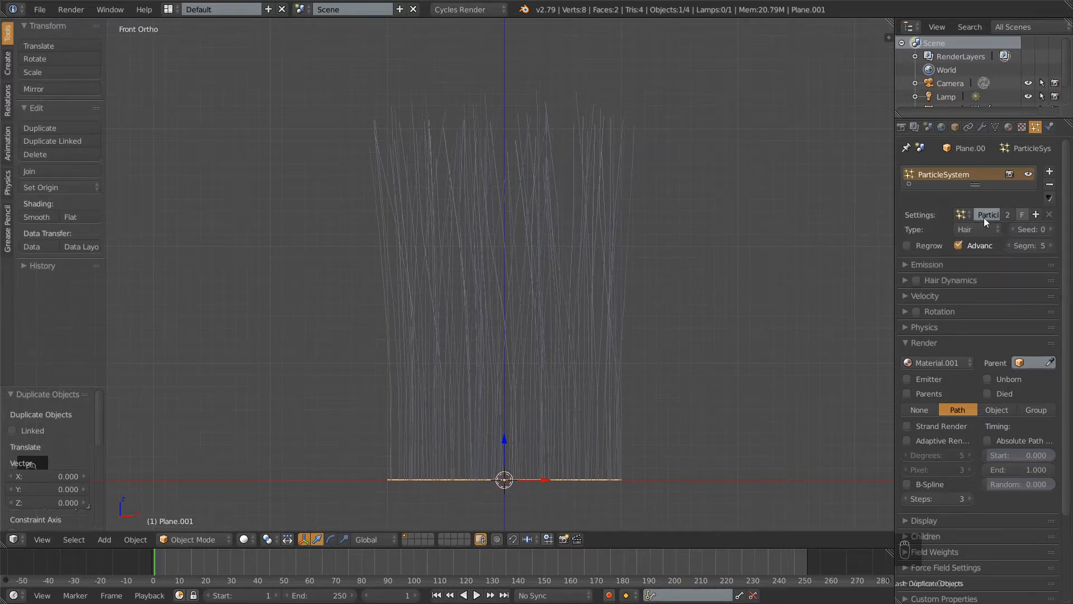
click(1050, 229)
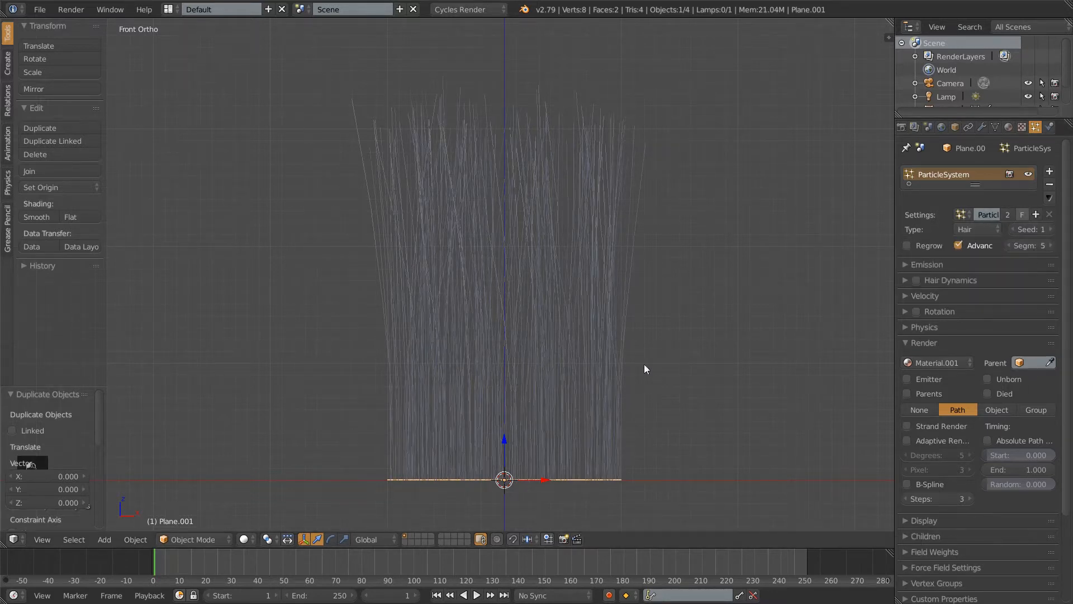
Compare the hair patterns by moving the duplicate about 2.534 units along X, undoing that, and switching its seed to 0 and back to 1
drag(540, 479, 833, 511)
scroll(774, 458, down, 2)
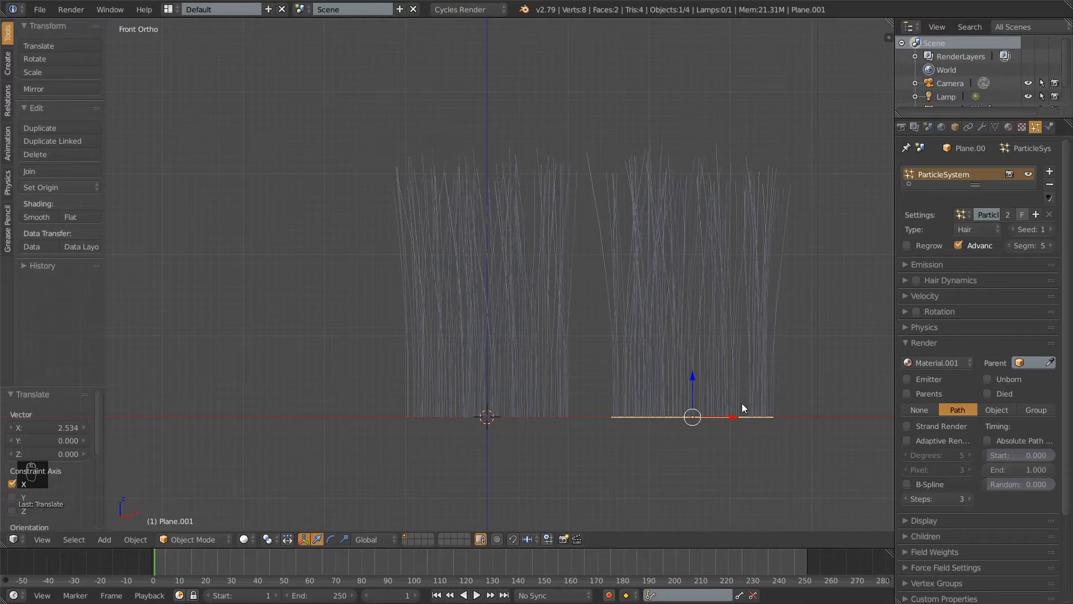
key(ctrl+z)
scroll(742, 342, up, 2)
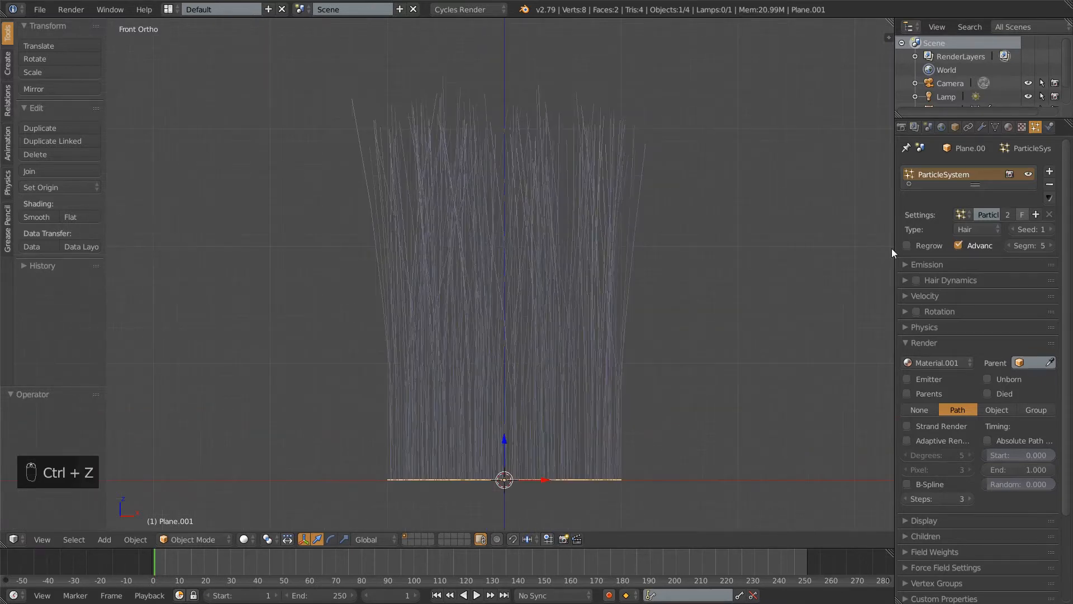
click(1013, 230)
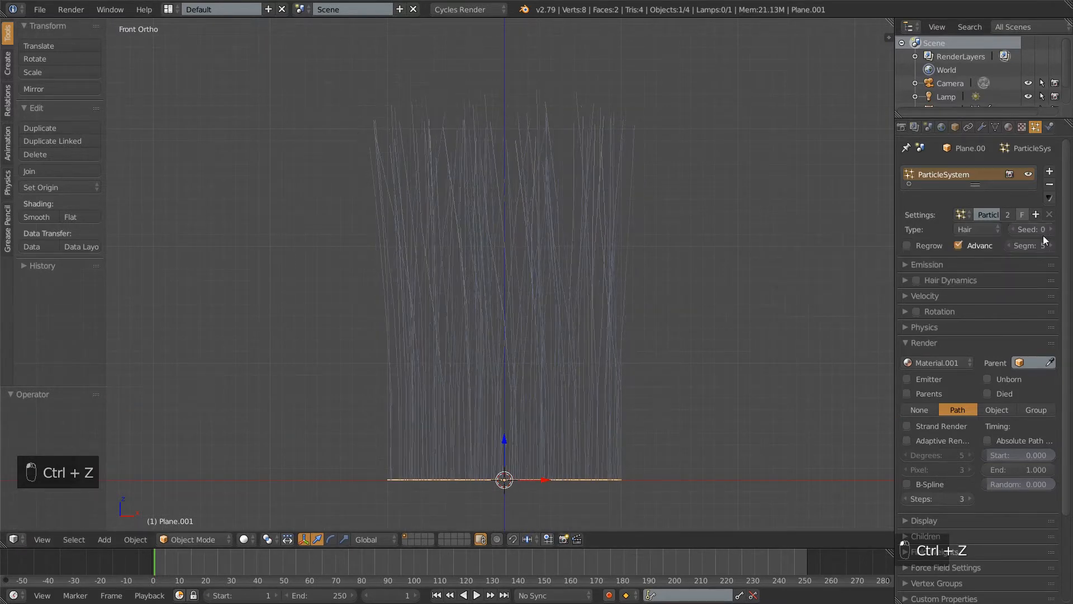
click(1047, 229)
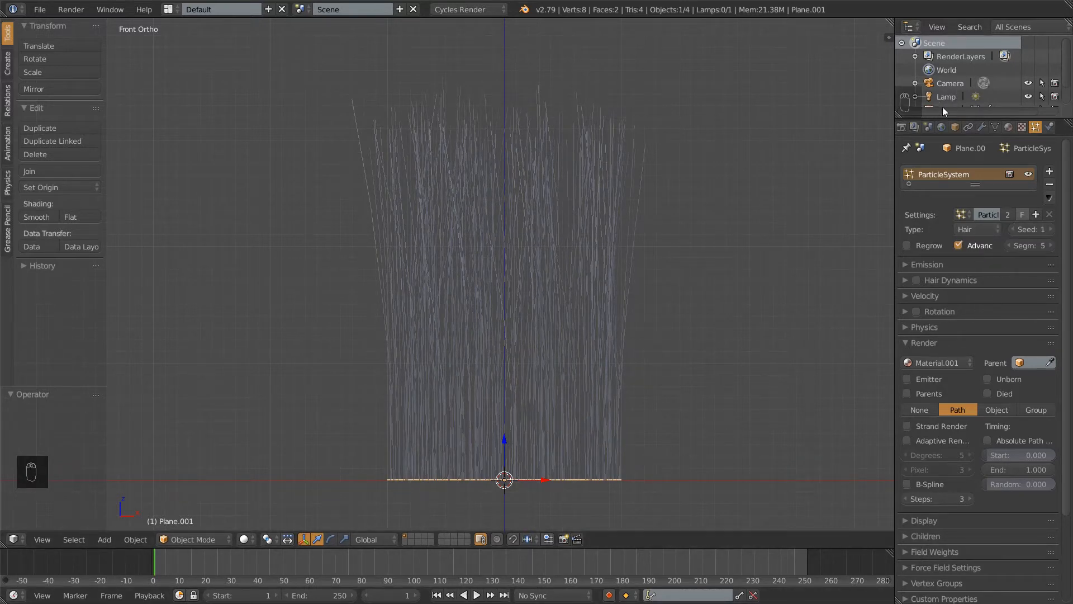
Make the duplicate's material single-user and adjust its colour in HSV to a slightly less saturated brownish orange
click(1009, 127)
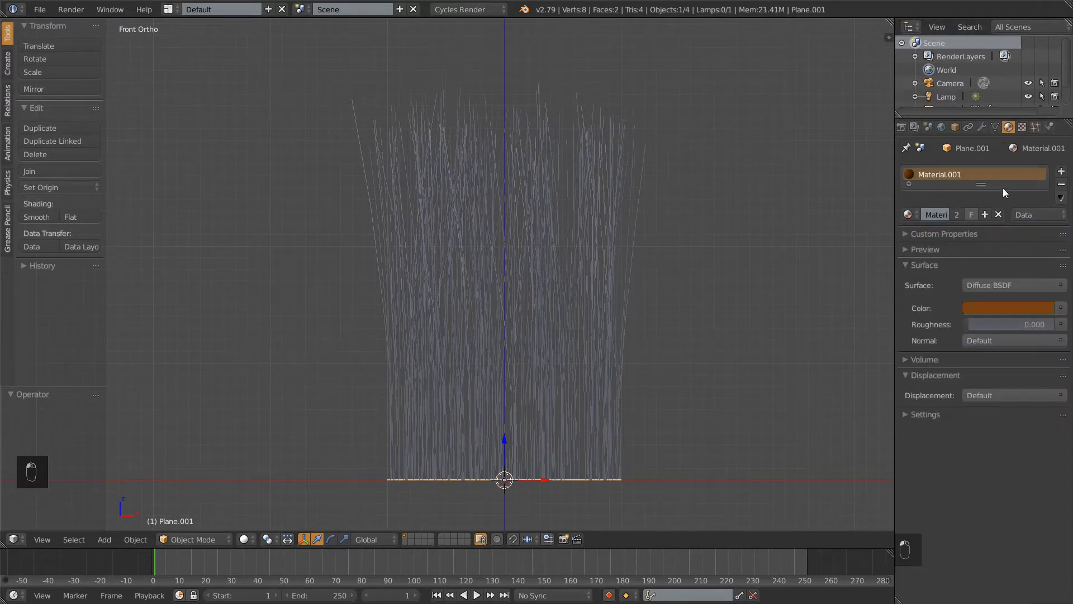
click(956, 215)
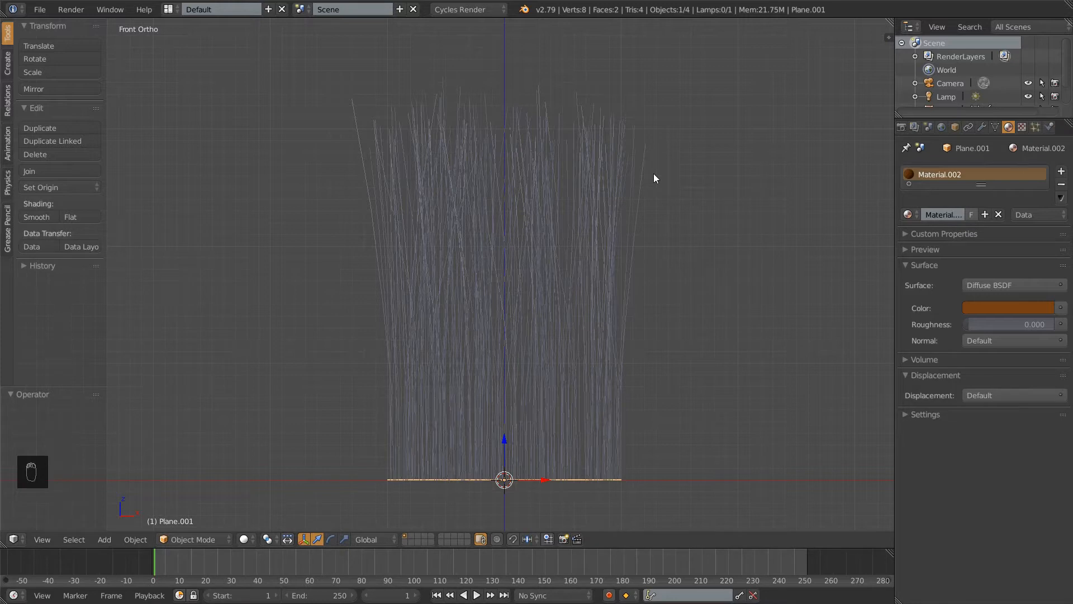
click(1017, 308)
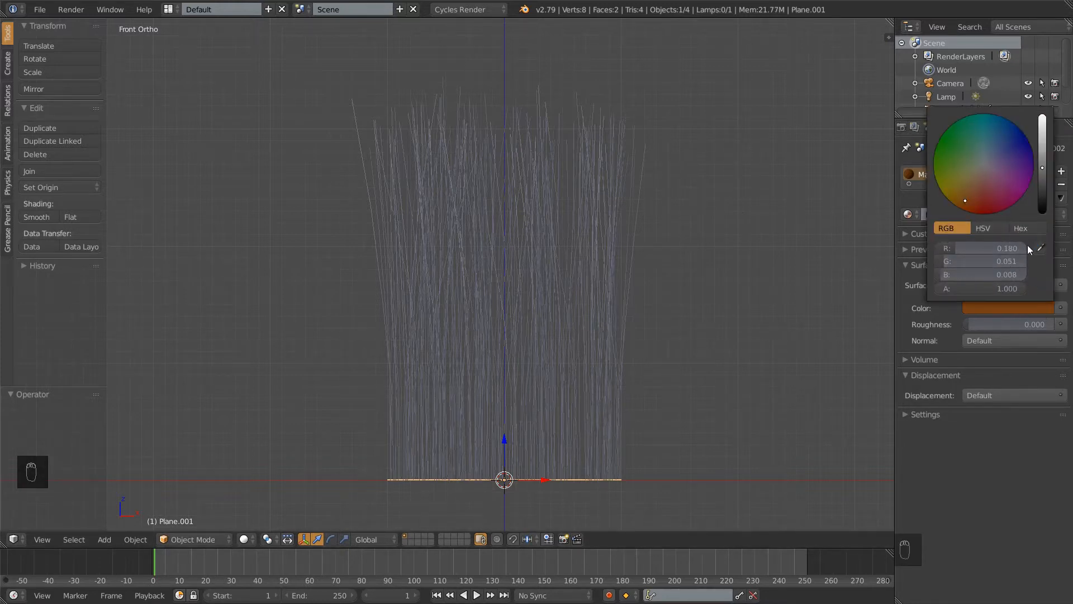
click(991, 228)
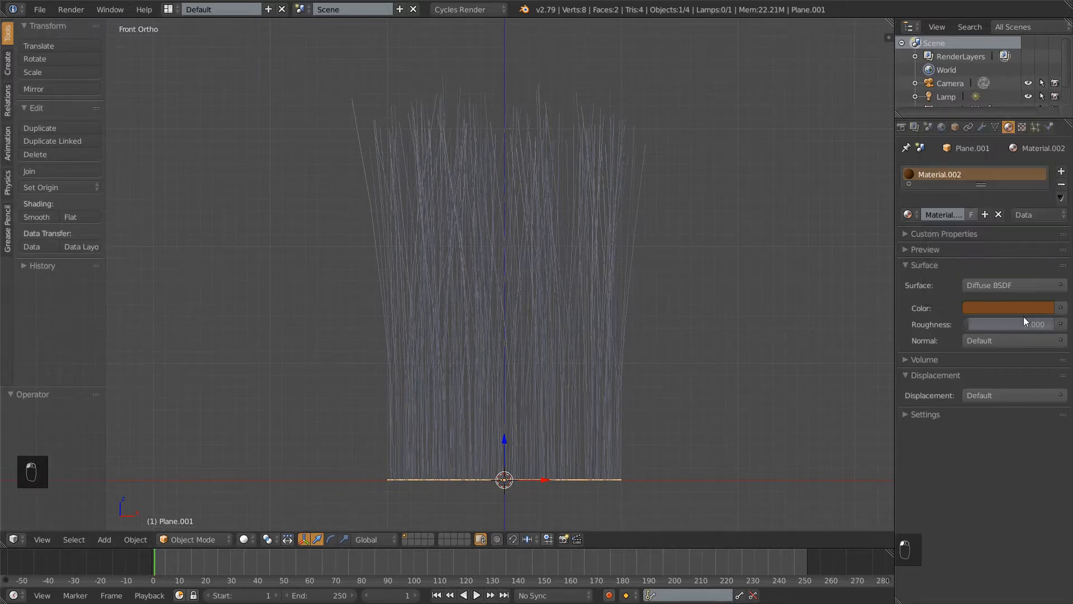
Preview the two overlapping hair planes in rendered shading and inspect their strand colours
key(shift+z)
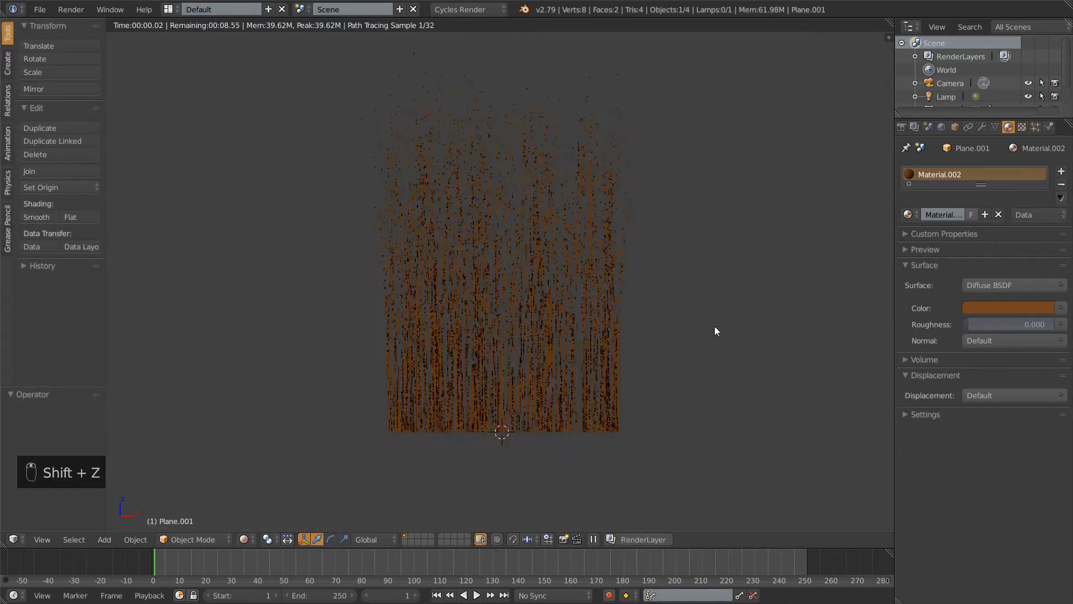
scroll(777, 450, up, 4)
scroll(777, 447, down, 3)
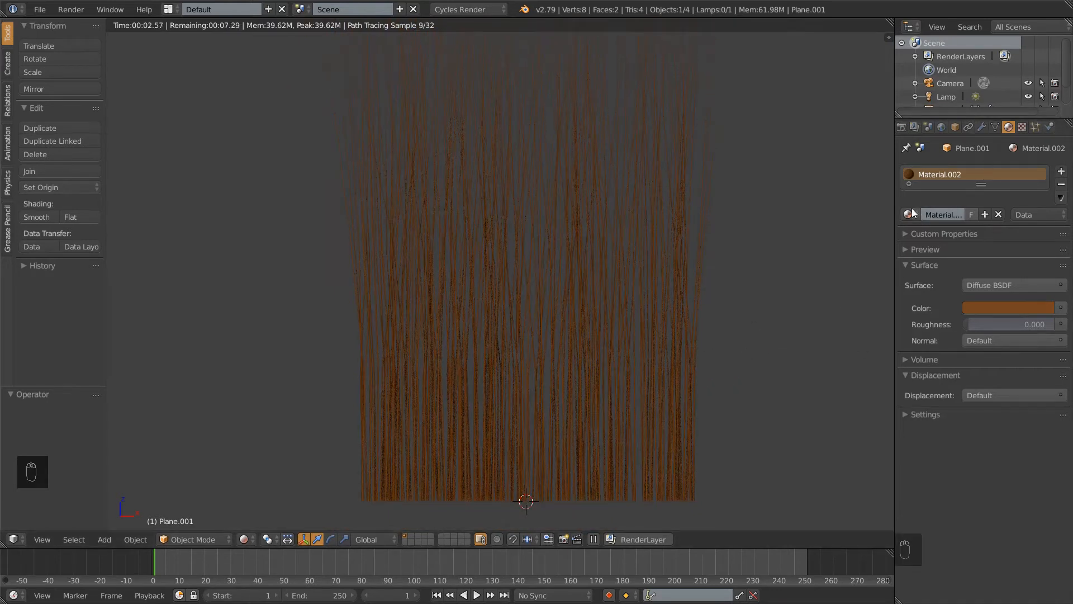
Raise the colour saturation of the original plane's material for a deeper orange and return to solid shading
scroll(970, 99, down, 2)
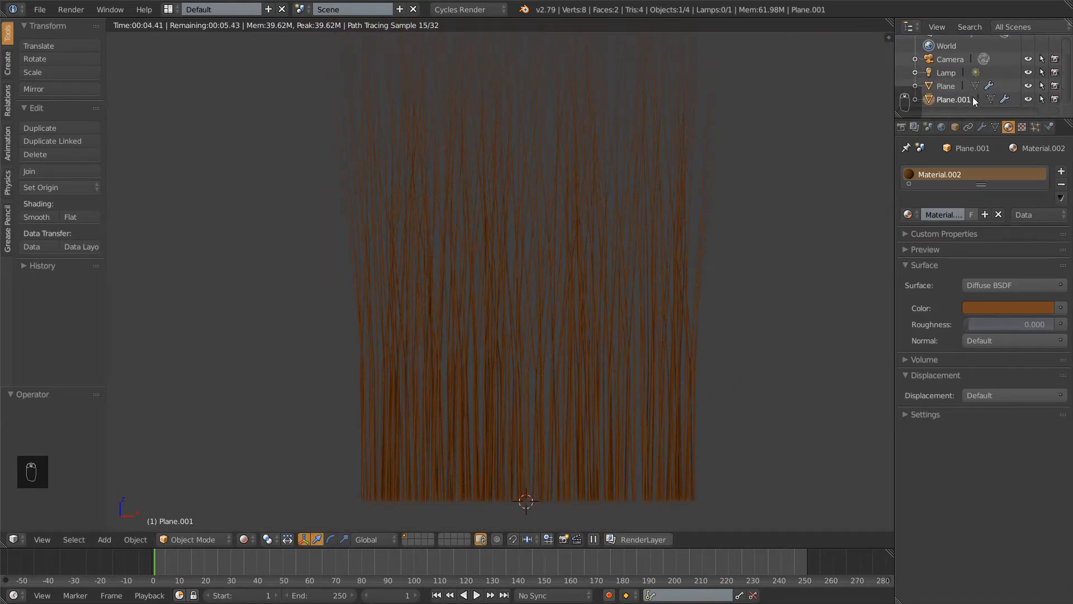
click(954, 85)
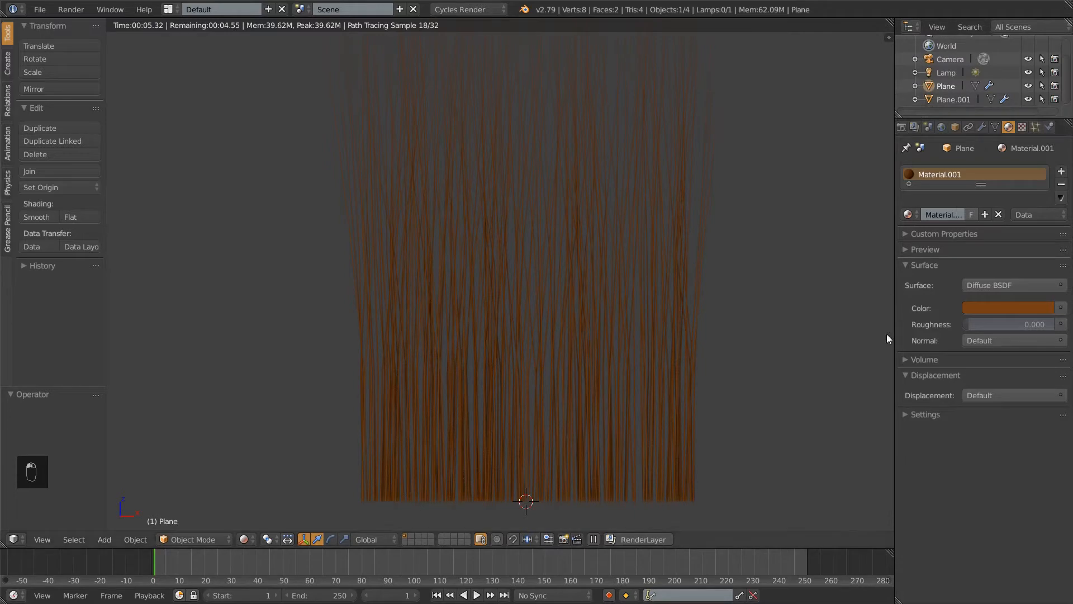
click(991, 309)
drag(1005, 265, 1023, 264)
key(shift+z)
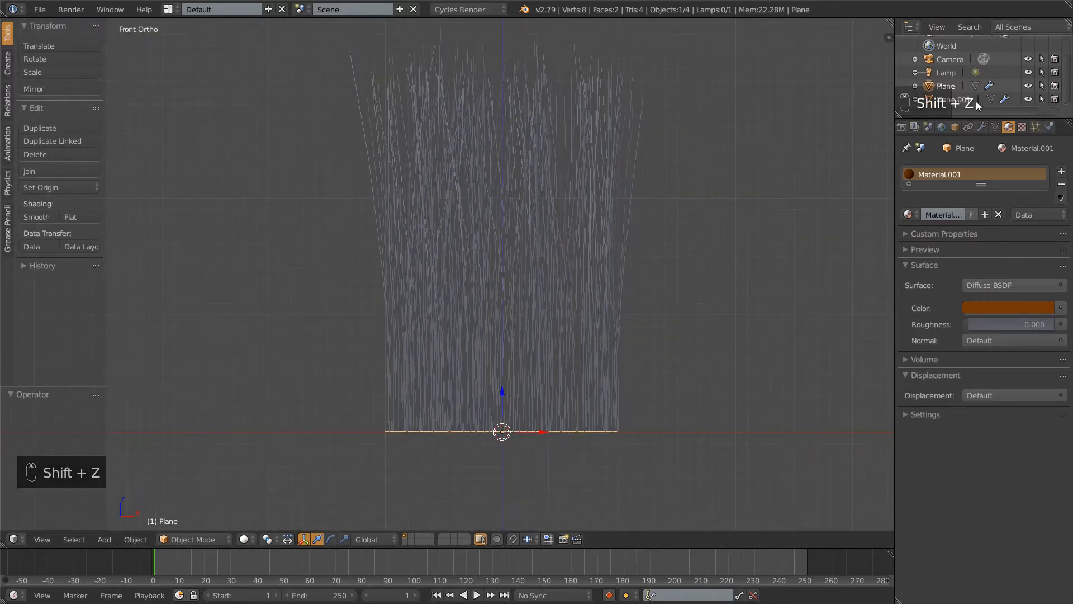
Duplicate the original hair plane in place, make its material single-user, and lower the colour saturation to about 0.596 in HSV
key(shift+d)
right_click(443, 358)
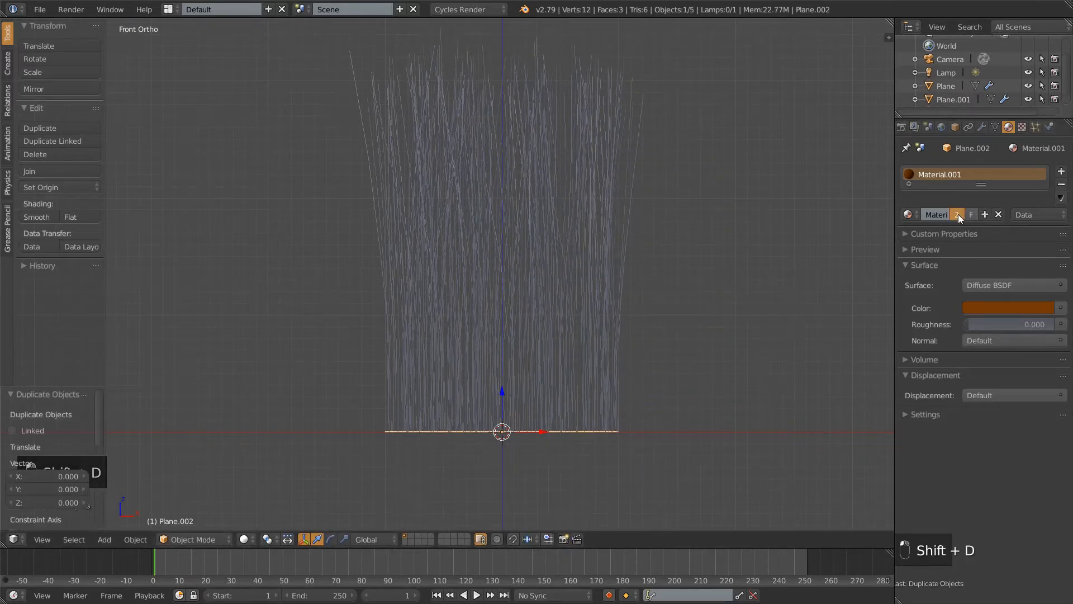
click(1034, 307)
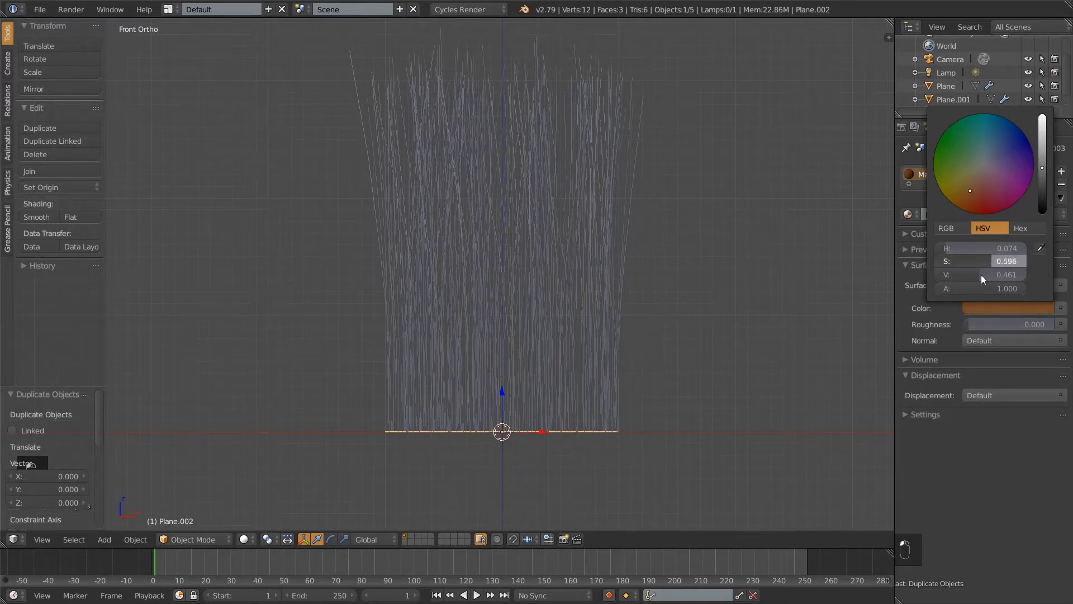
drag(981, 275, 980, 275)
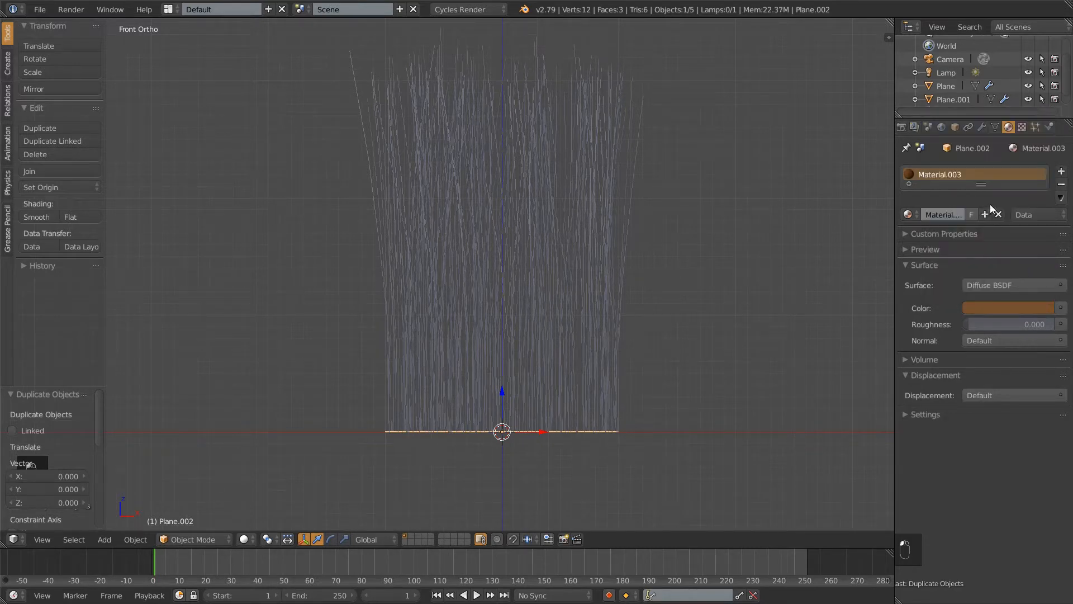
Set the hair particle seed of the new duplicate plane to 2
click(1034, 130)
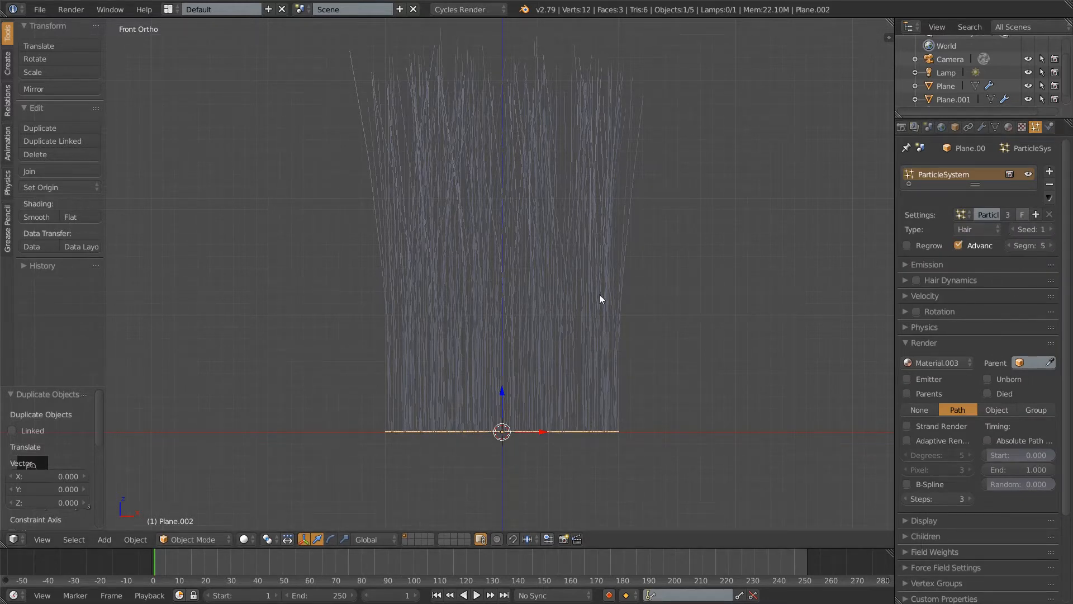
click(1049, 232)
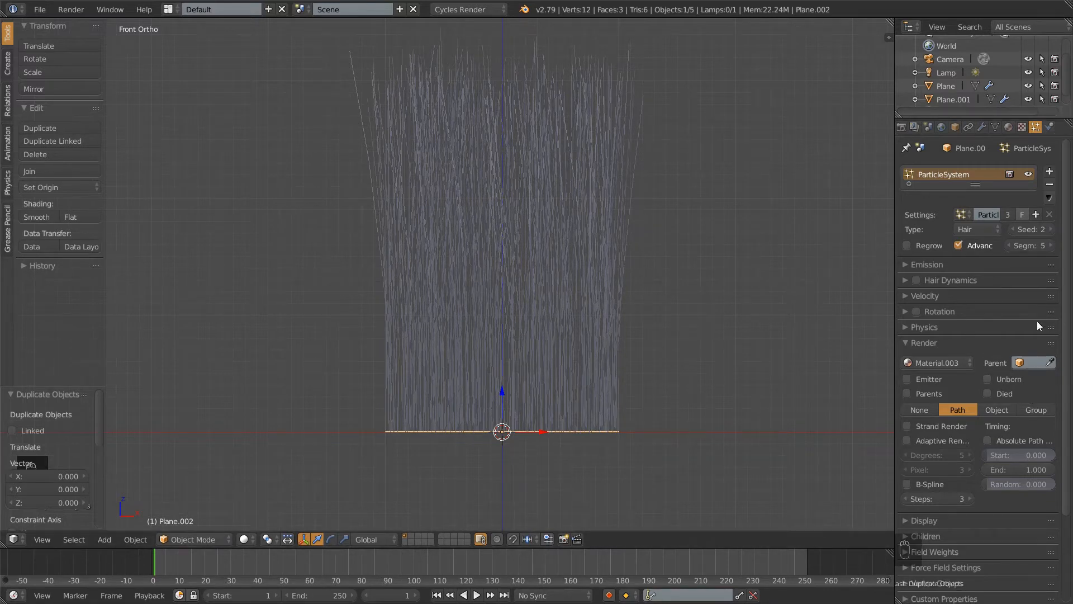
scroll(592, 248, down, 1)
scroll(593, 247, up, 3)
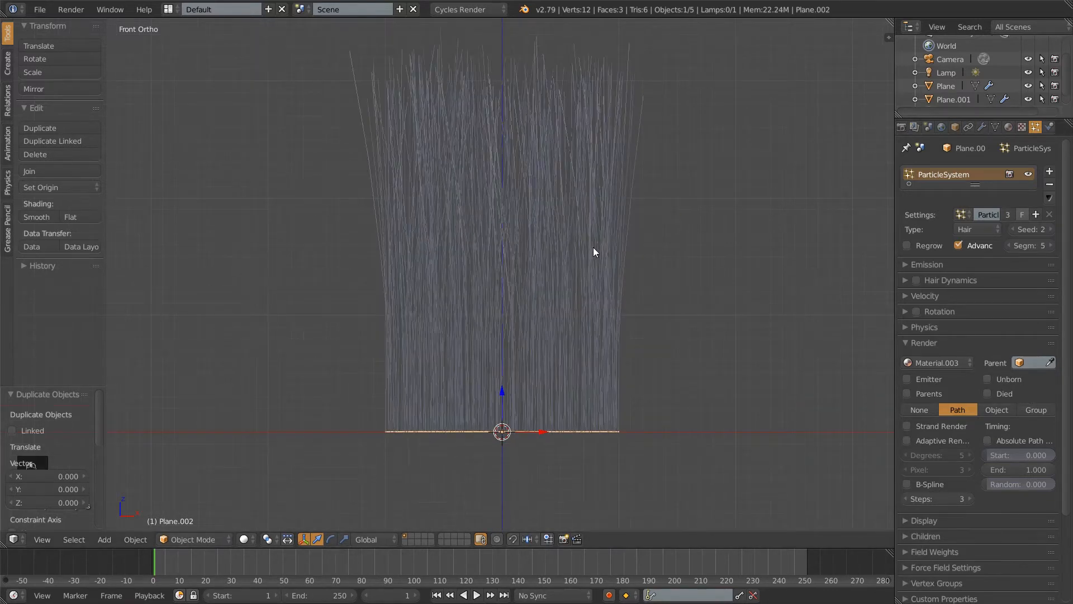
Deselect everything, inspect the three overlapping hair planes in rendered shading, and return to solid shading
scroll(625, 255, down, 3)
key(a)
key(shift+z)
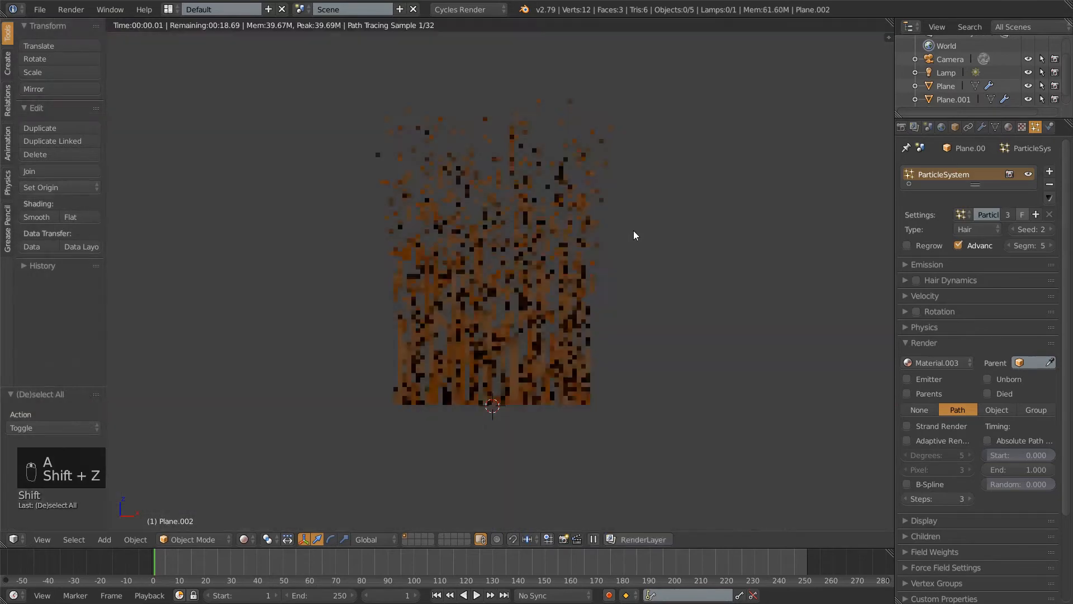
scroll(727, 254, up, 2)
scroll(789, 277, up, 1)
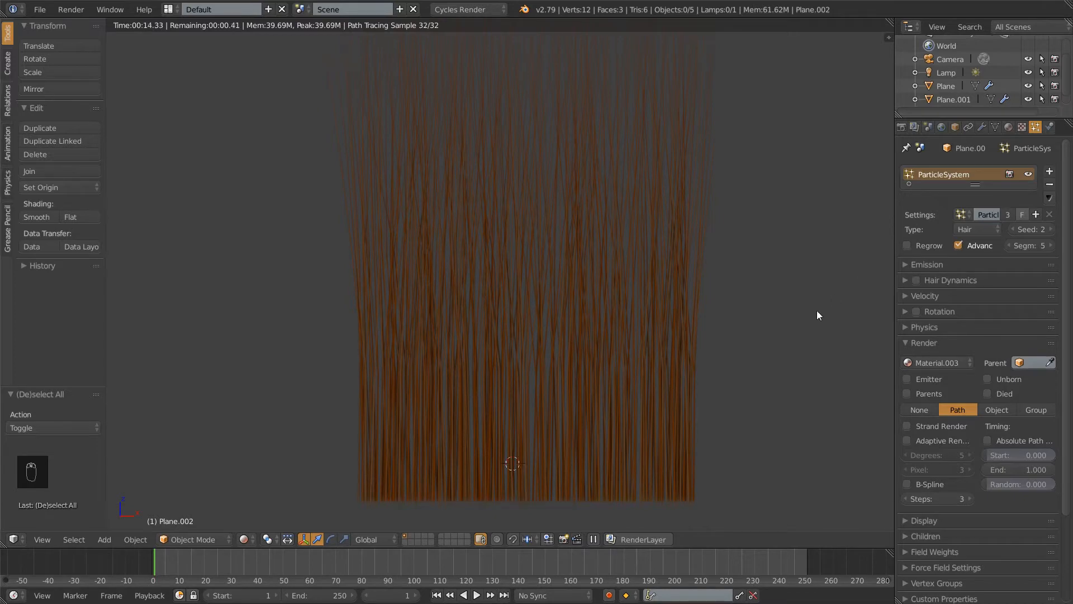
scroll(816, 310, down, 2)
scroll(758, 339, up, 3)
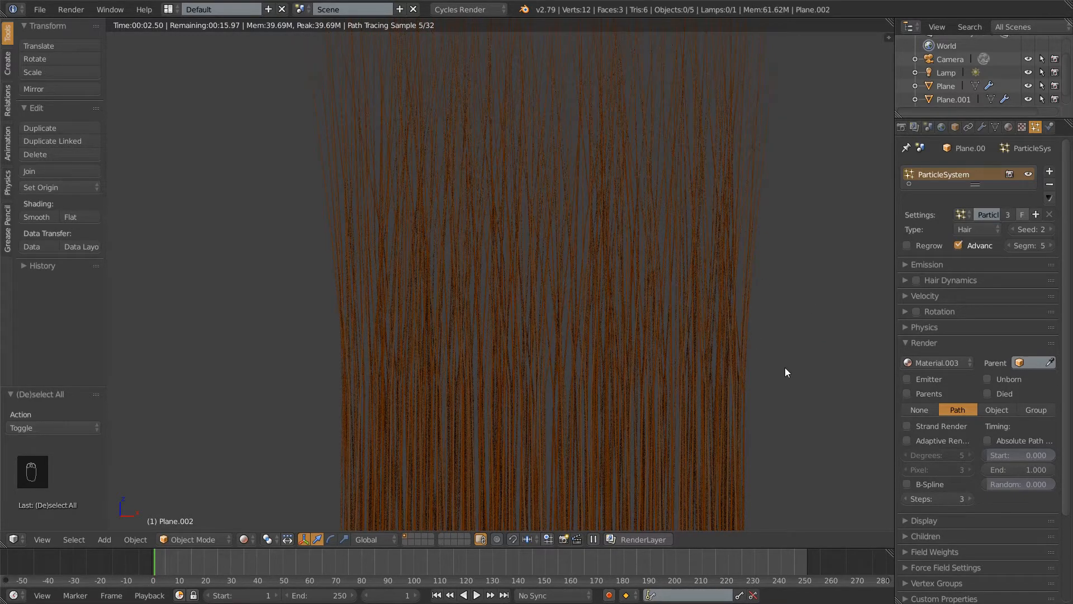
scroll(788, 367, down, 3)
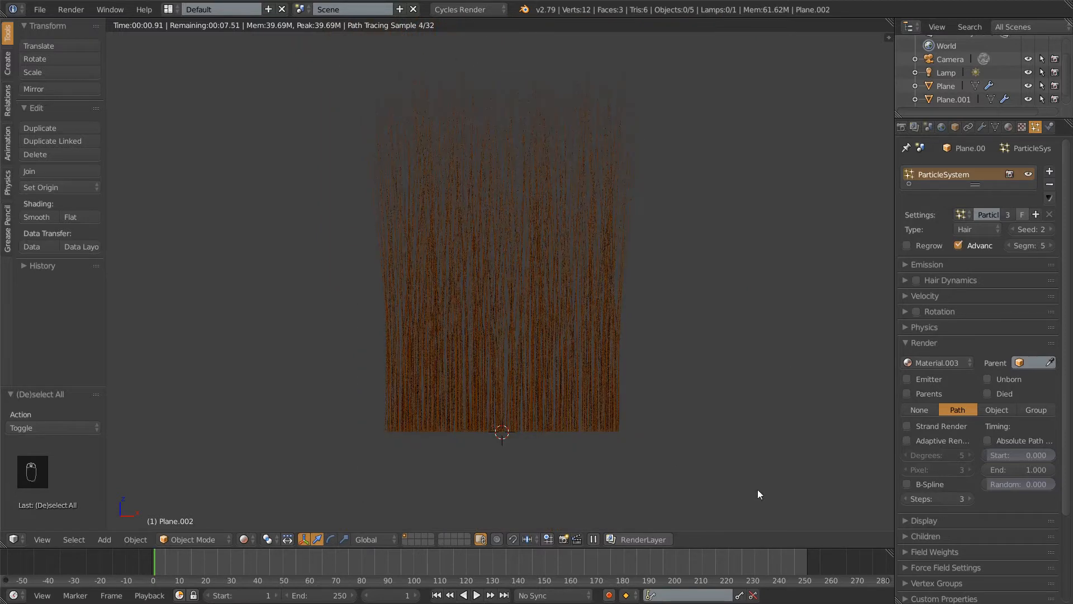
key(shift+z)
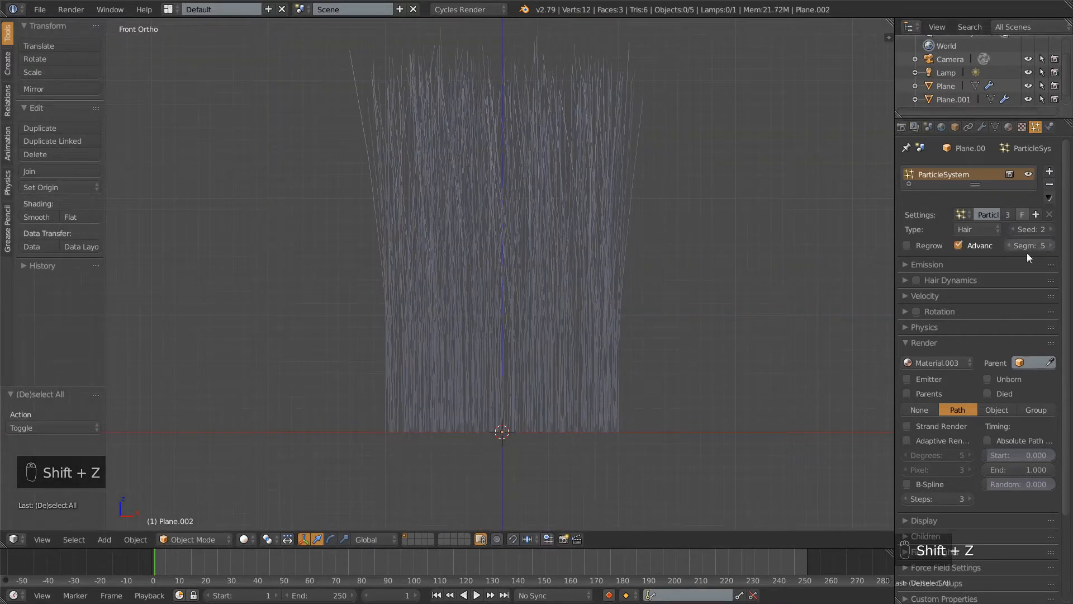
Reduce the hair emission number in the shared particle settings to 70
scroll(997, 240, down, 2)
click(974, 219)
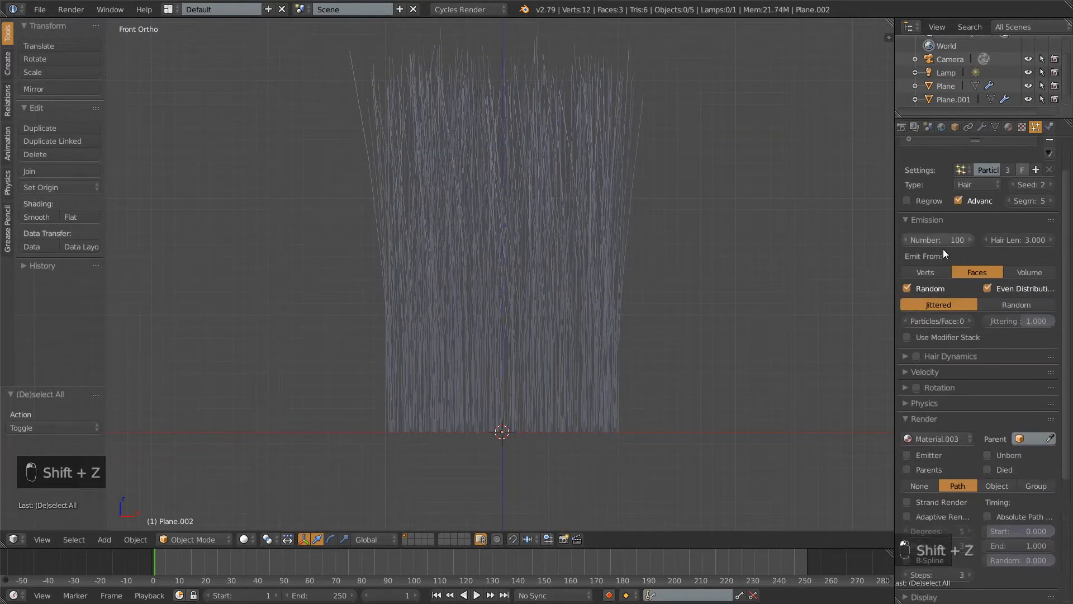
click(950, 240)
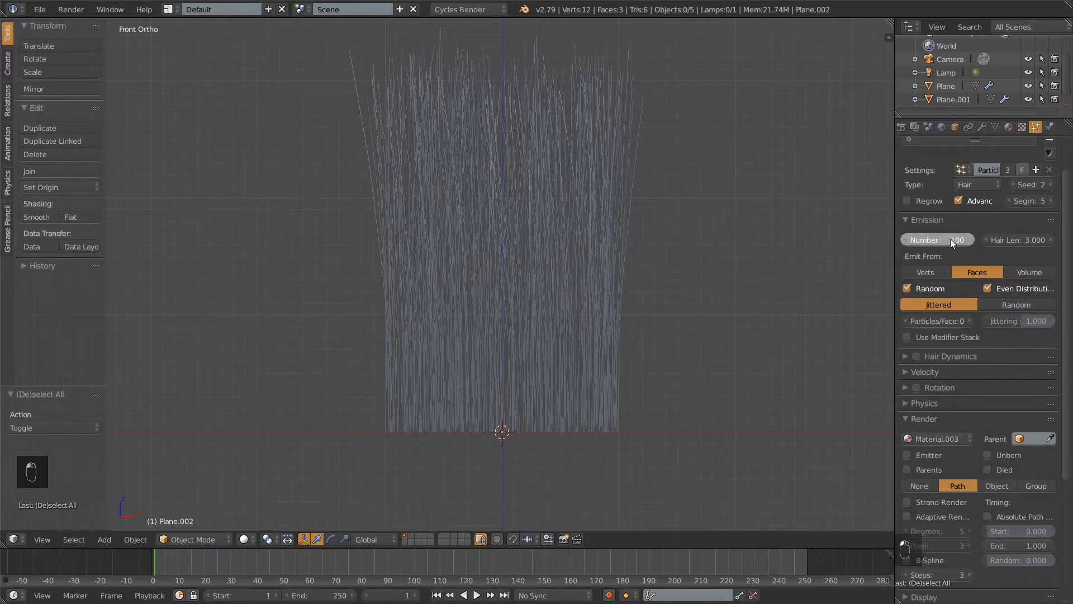
text(70)
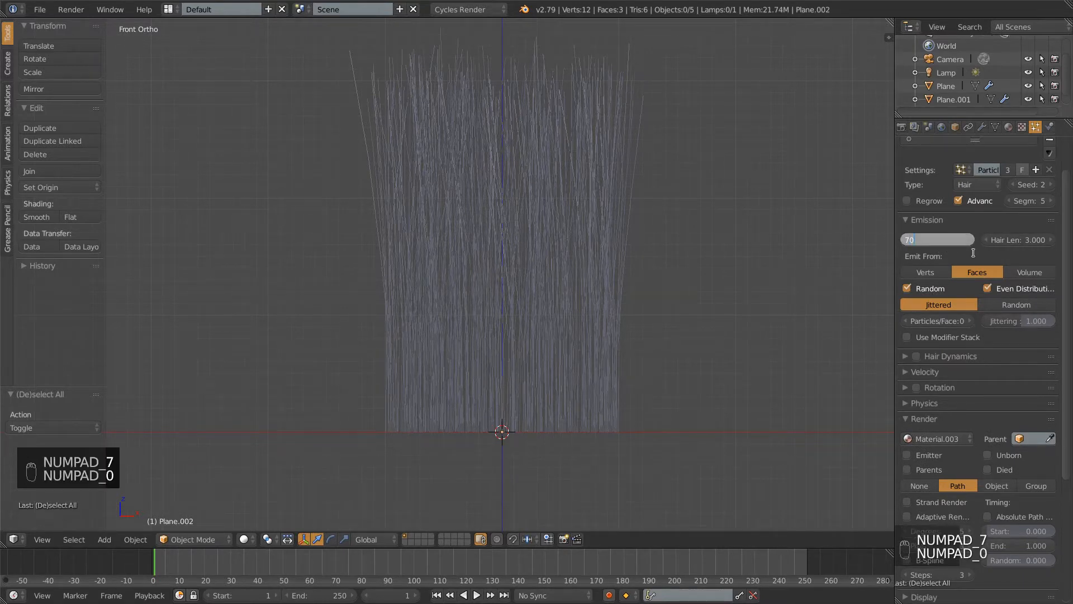
key(KP_Enter)
scroll(810, 214, up, 1)
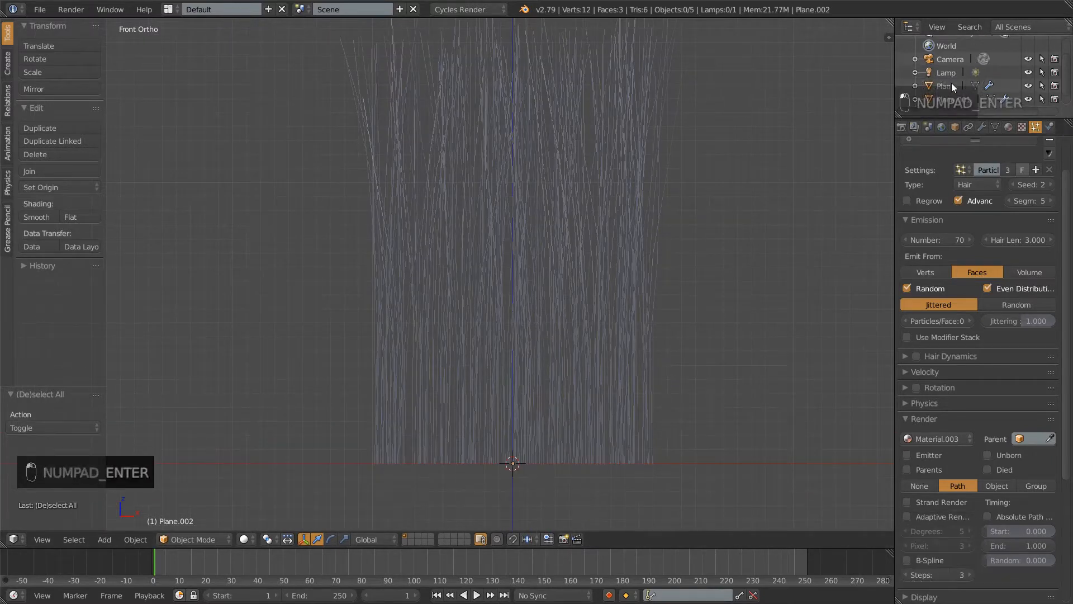
Check the particle settings of Plane.001 and Plane.002, leaving Plane.002 selected
click(956, 100)
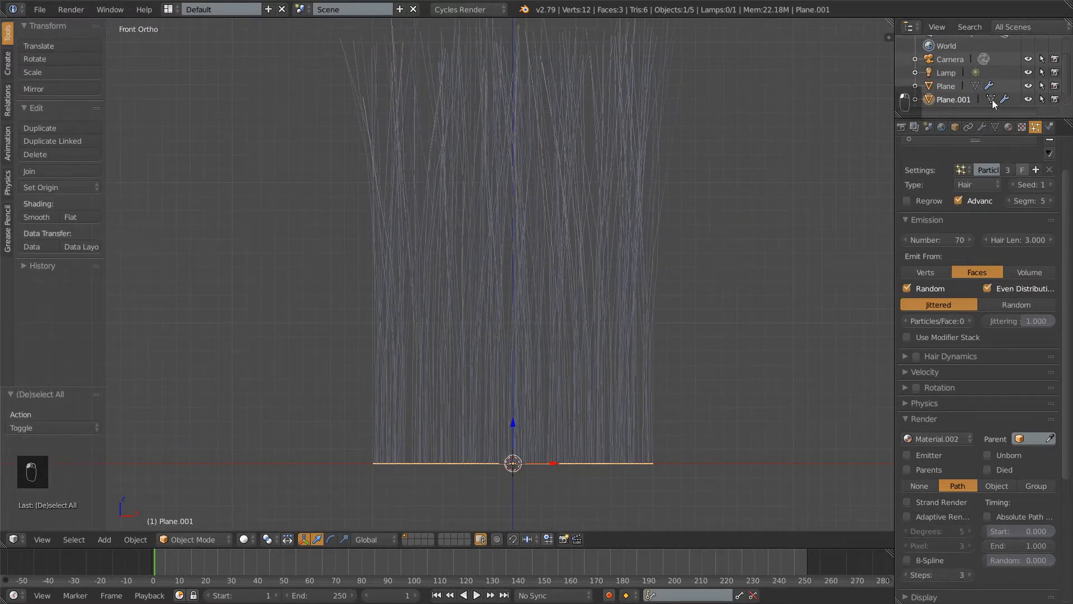
scroll(994, 102, down, 1)
click(958, 100)
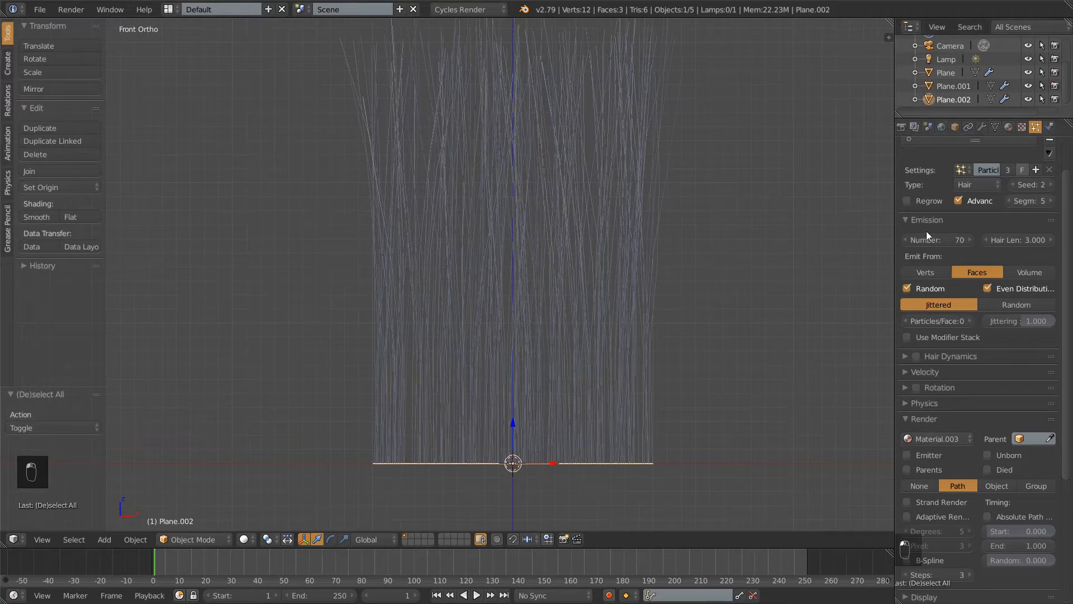
scroll(950, 268, up, 2)
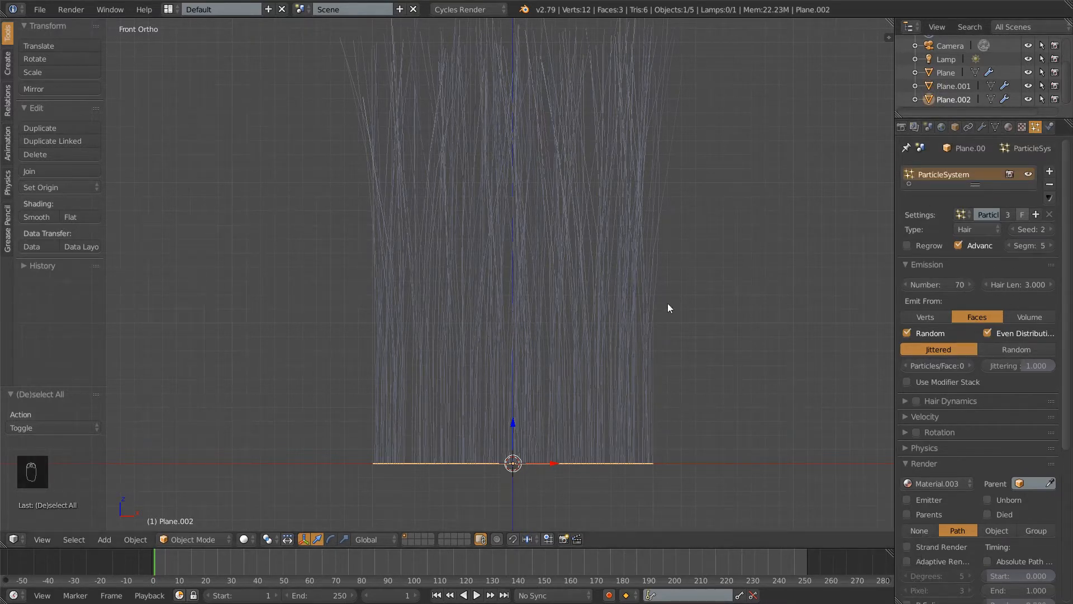
Set the tip thickness to 0.5 in the Cycles hair settings and disable Close tip
scroll(933, 285, down, 4)
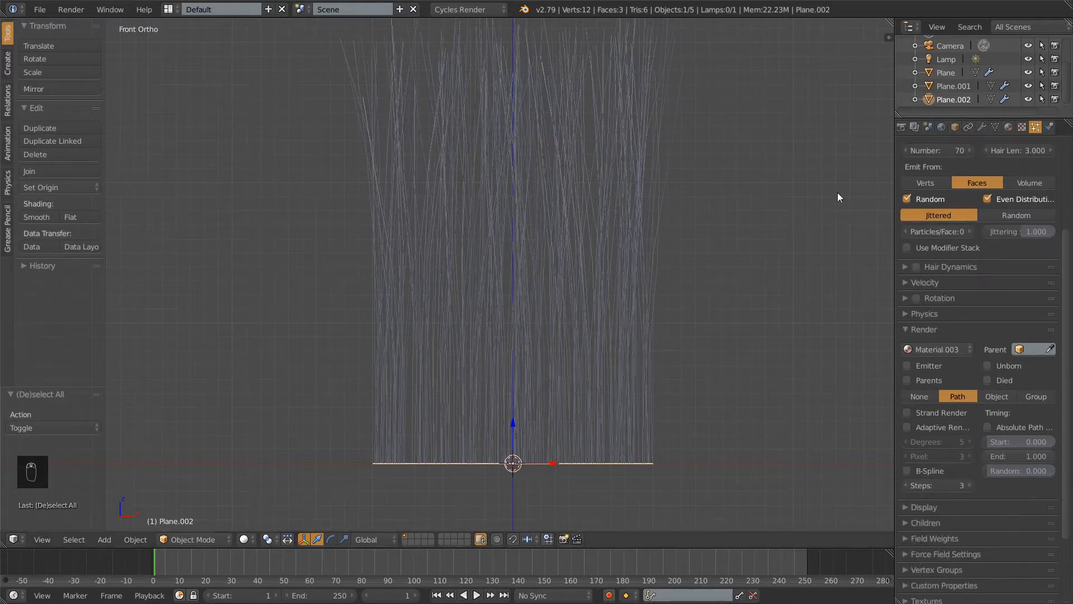
scroll(837, 192, down, 3)
scroll(1007, 381, down, 6)
scroll(992, 476, down, 1)
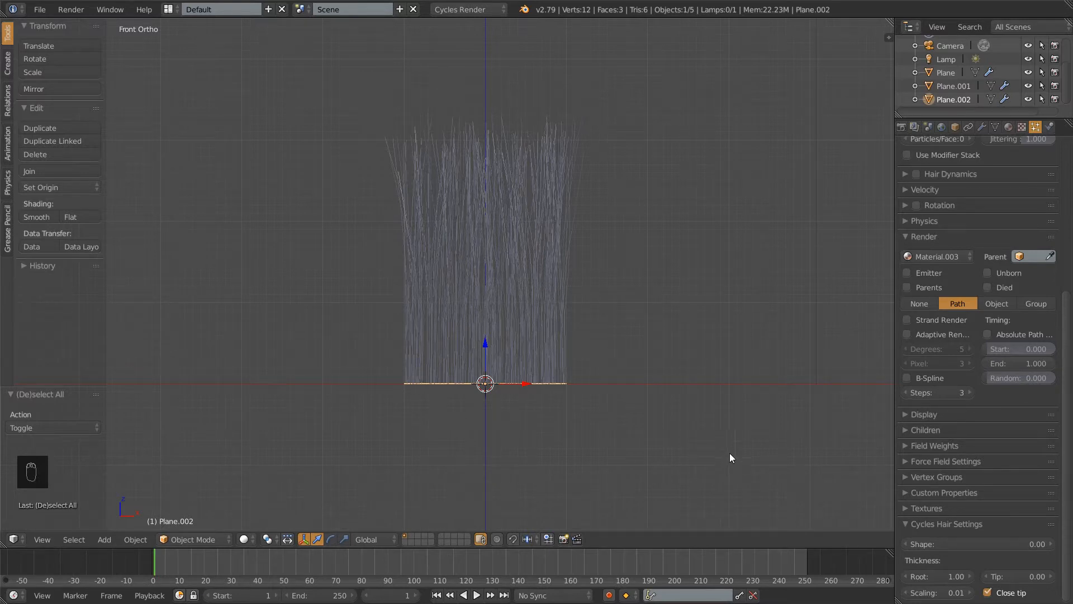
click(1013, 580)
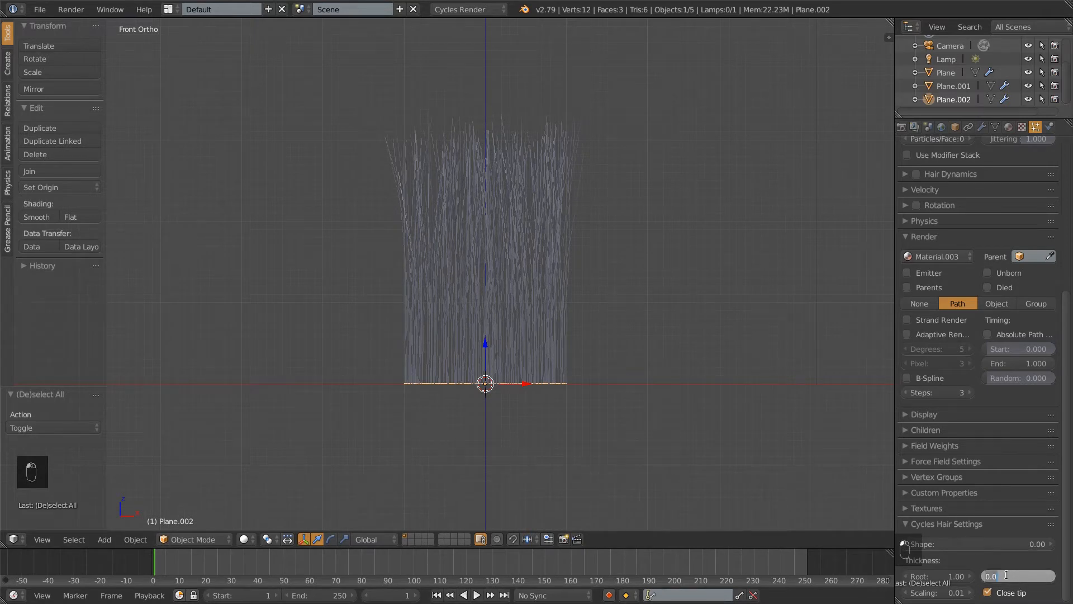
text(.5)
key(Return)
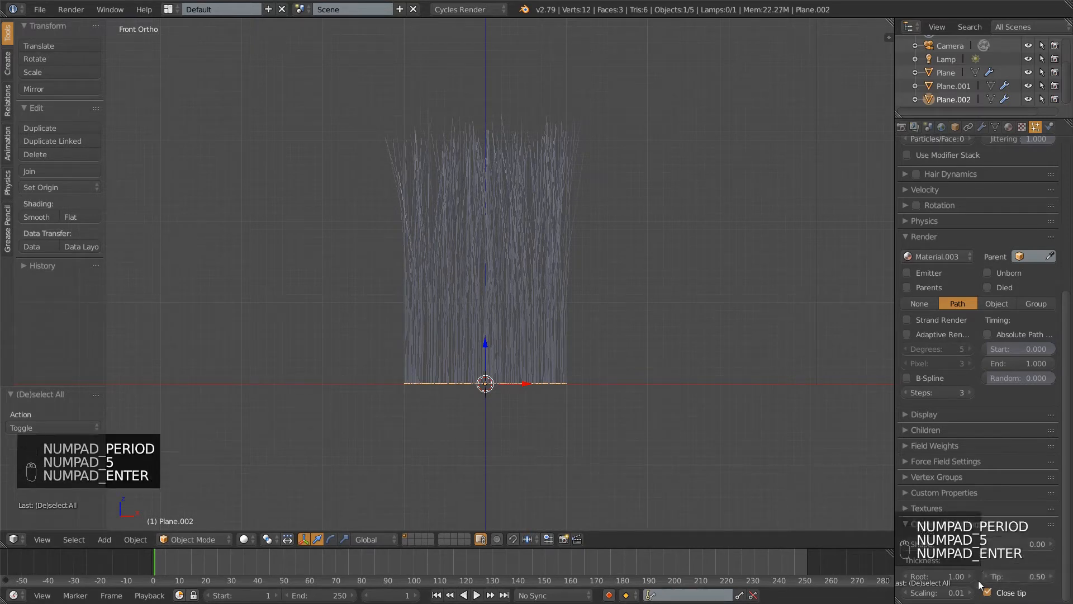
click(987, 593)
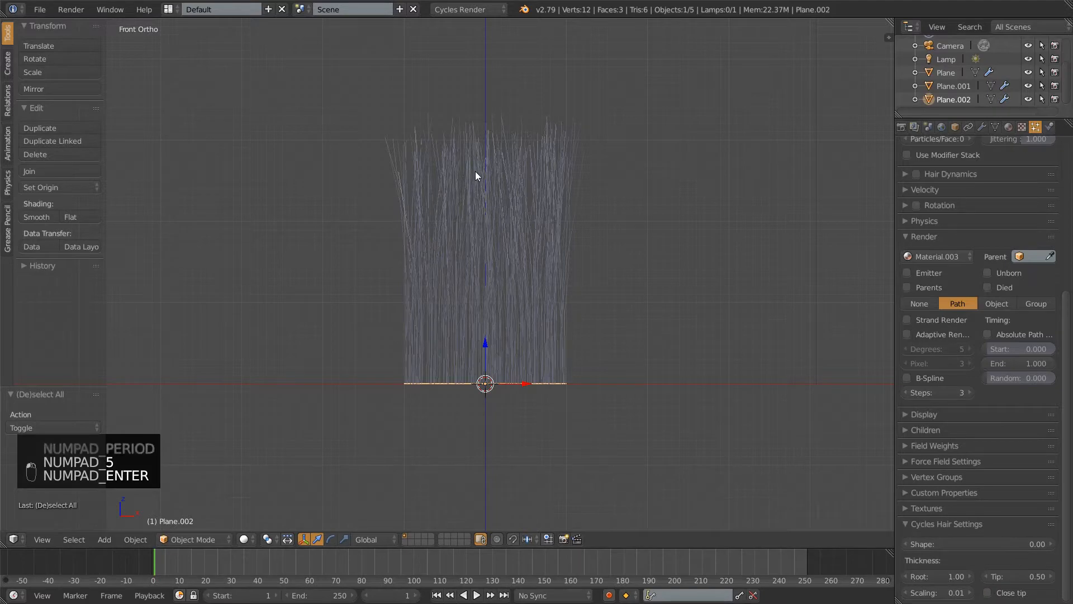
Preview the hair strands and their thicker tips in rendered shading
scroll(553, 265, up, 3)
key(shift+z)
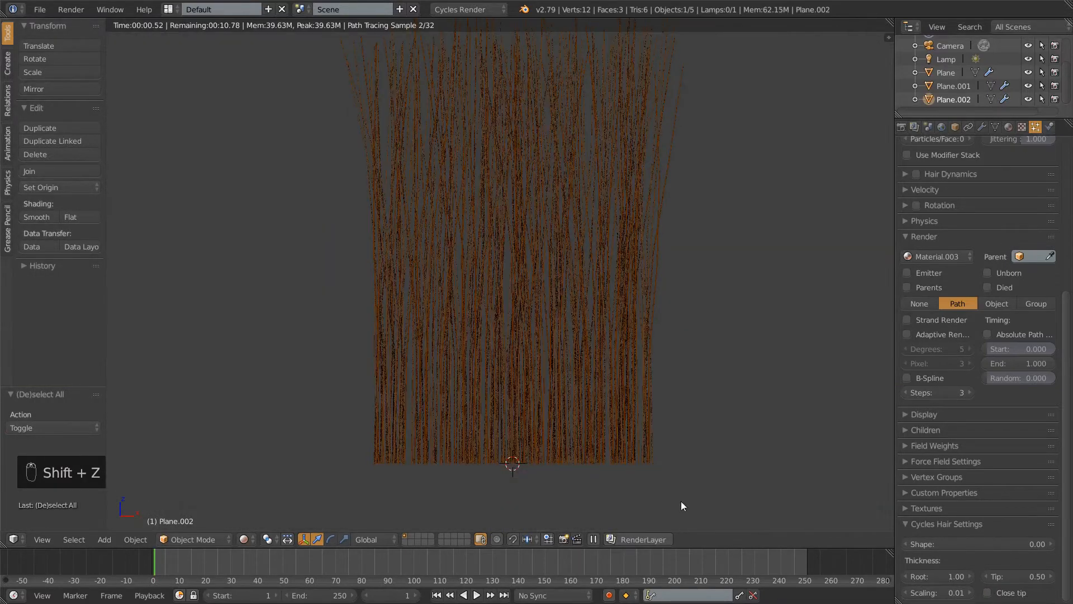
shift+middle_drag(557, 227, 564, 271)
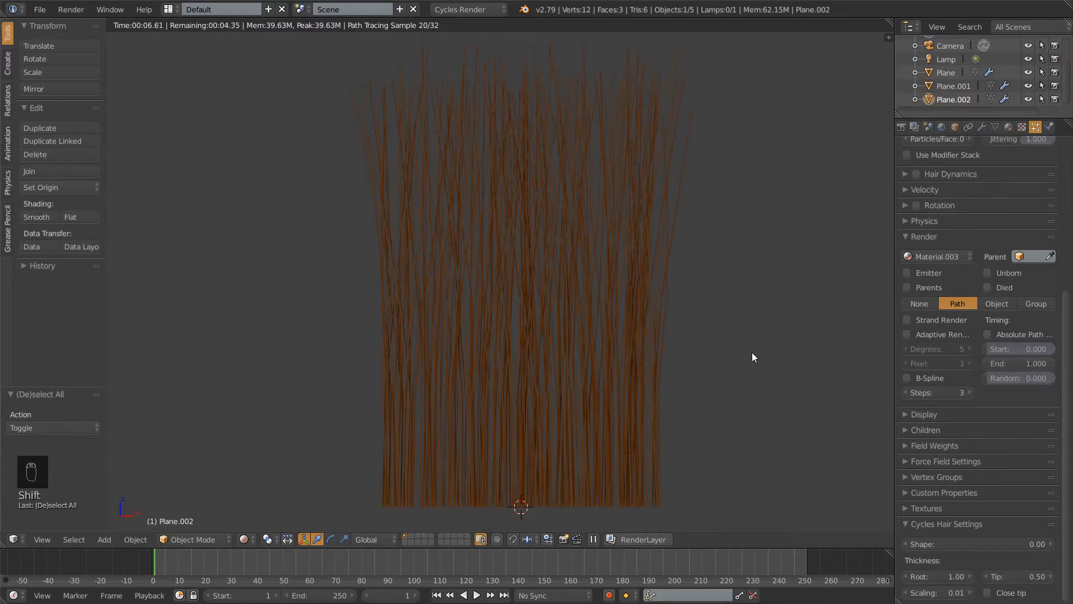
Compare the strand tips with Close tip enabled and tip thickness 0.05, restoring thickness 0.5 and disabling Close tip
click(1013, 594)
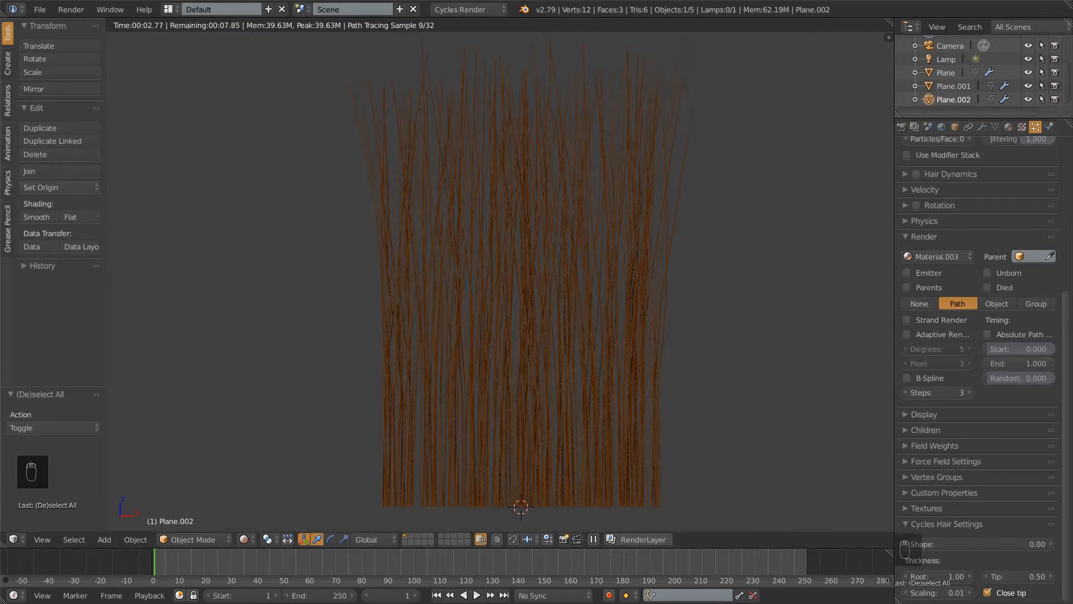
drag(1027, 576, 1008, 576)
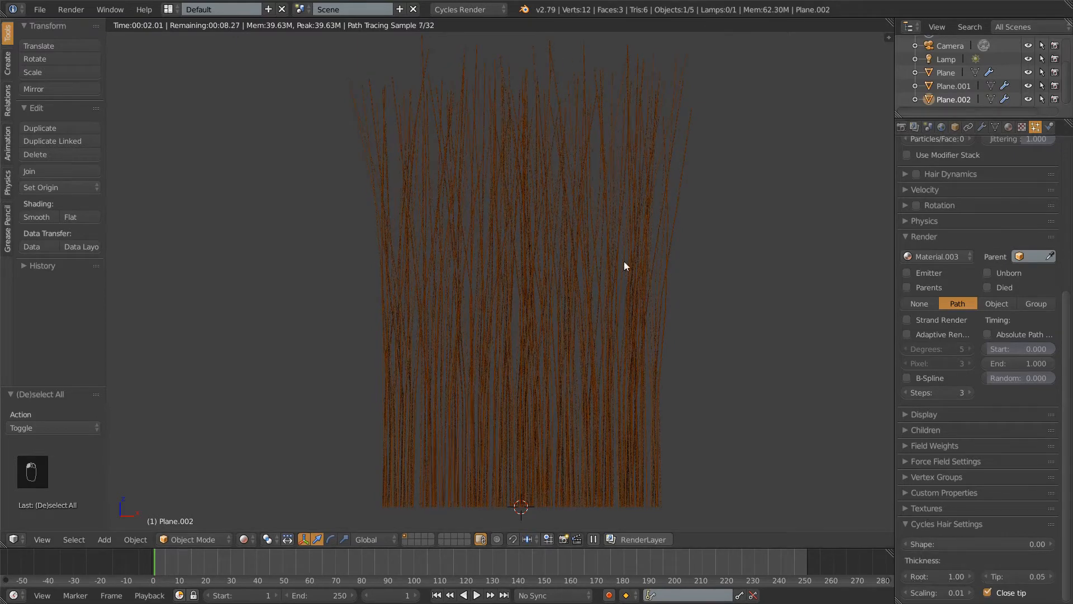
click(1011, 576)
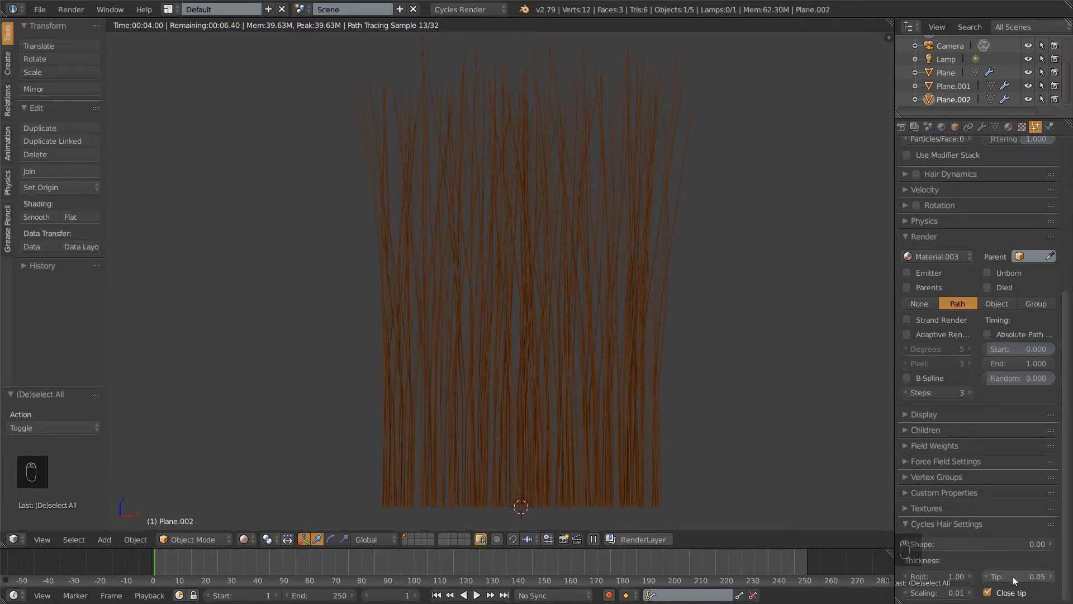
text(.5)
key(KP_Enter)
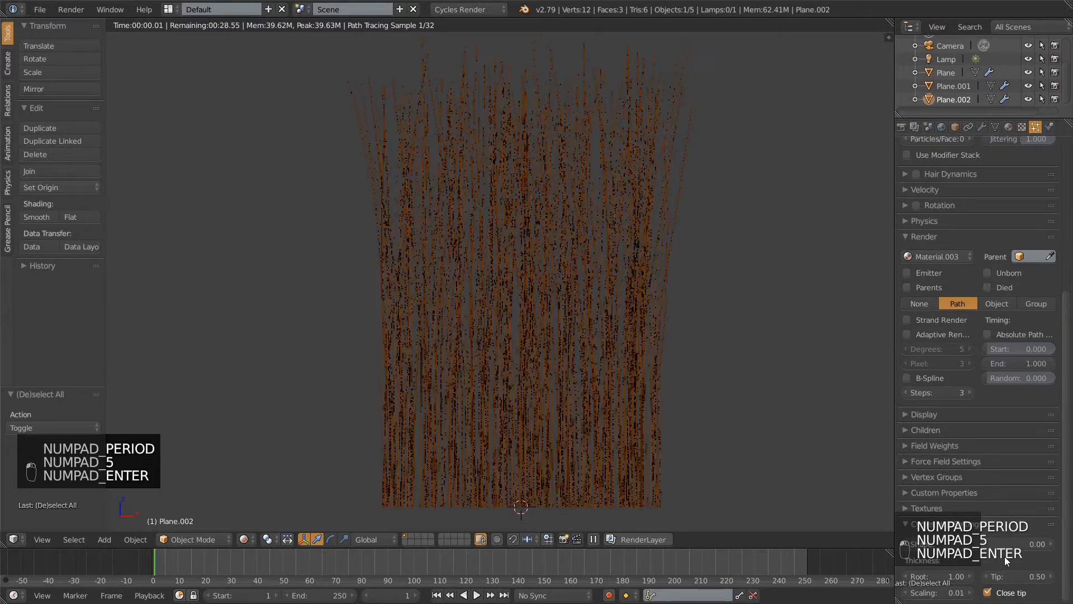
click(1013, 592)
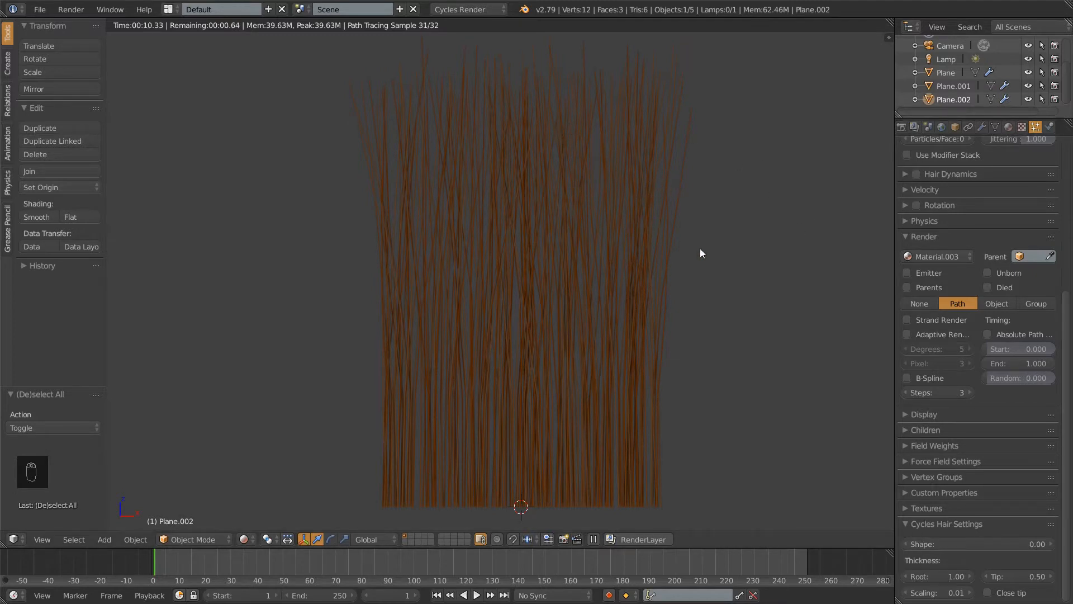
Enable the transparent film background in the render settings
click(942, 127)
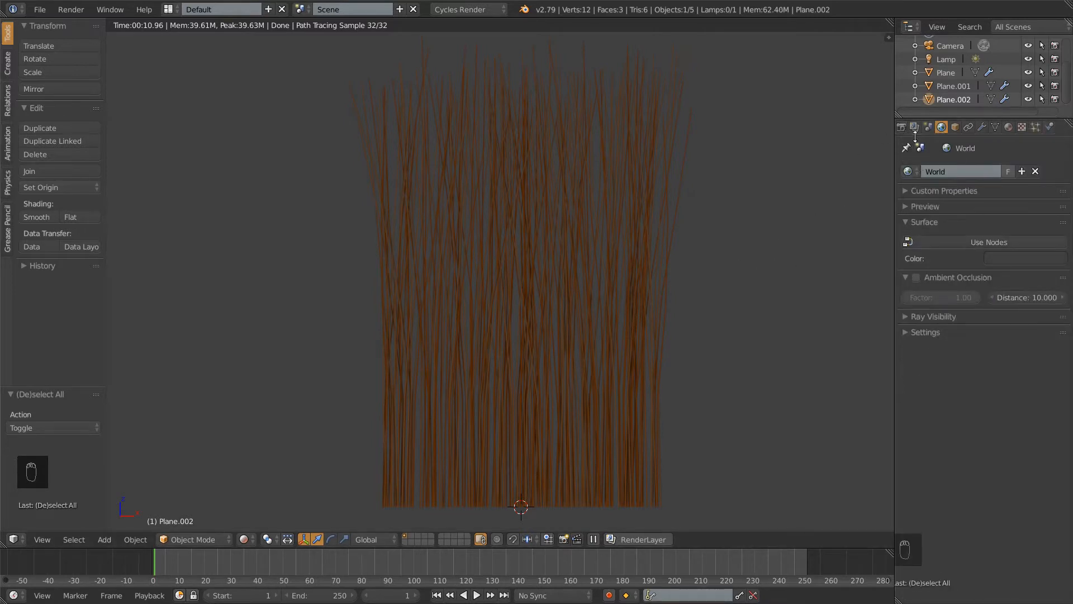
click(901, 127)
scroll(934, 412, down, 5)
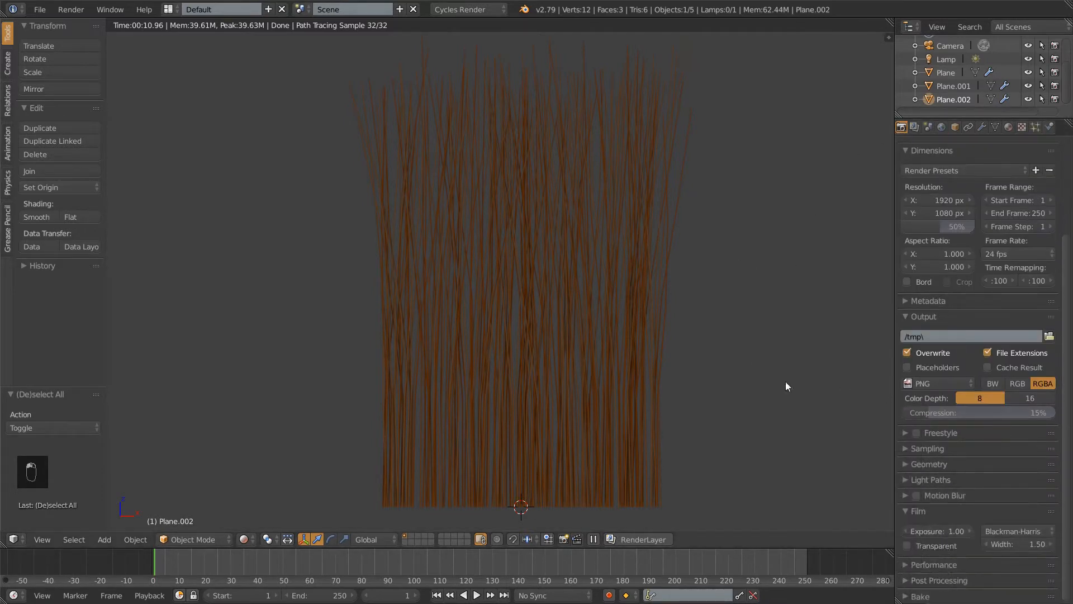
click(942, 546)
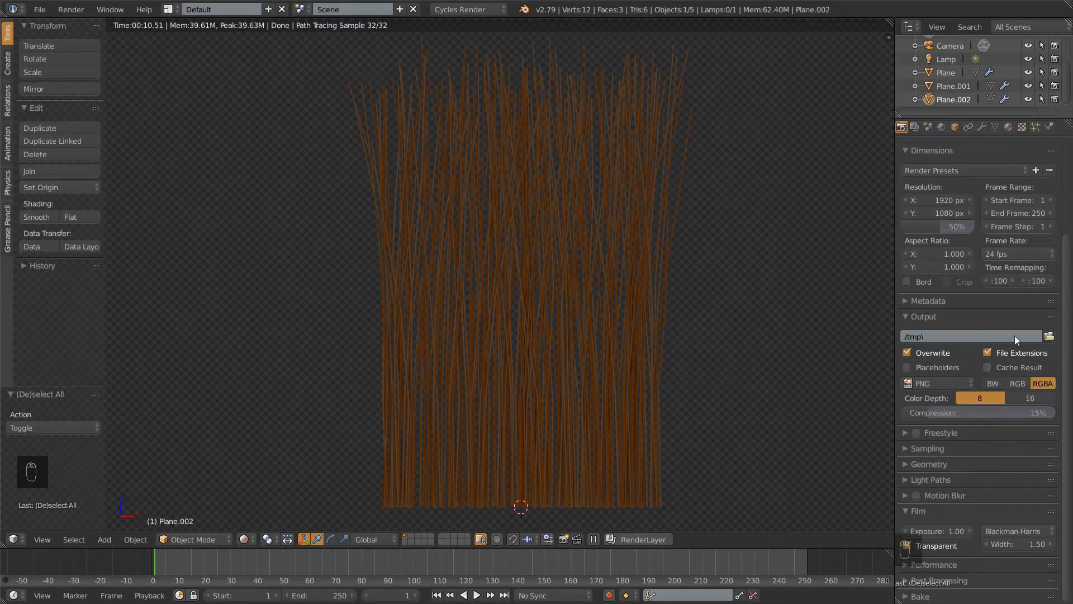
Set the render resolution to 1024 by 1024 px at 100% scale
click(950, 200)
text(1024)
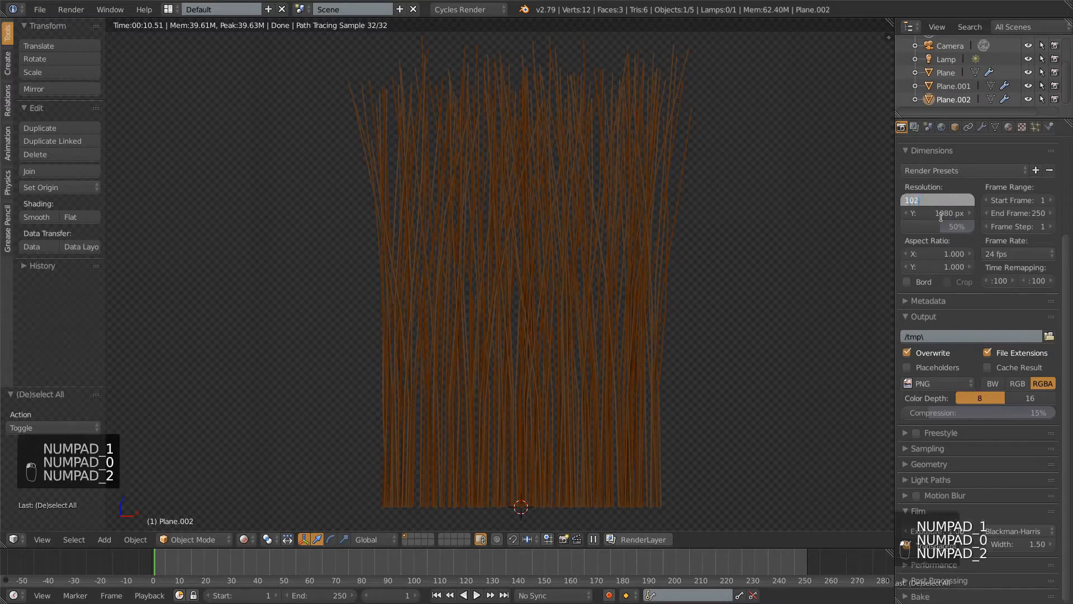
key(KP_Enter)
click(941, 216)
text(1024)
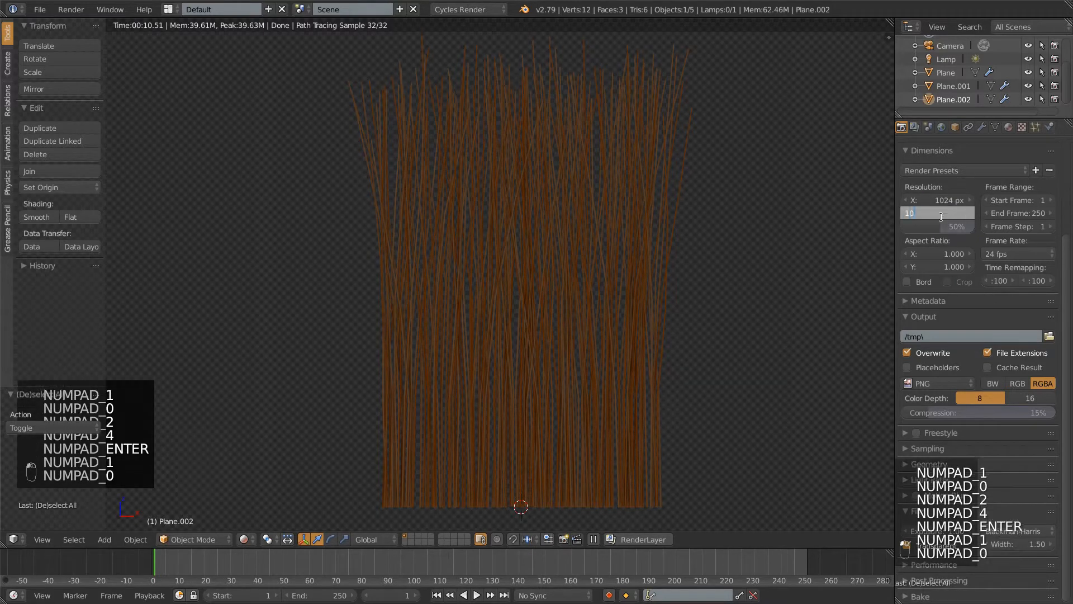
key(KP_Enter)
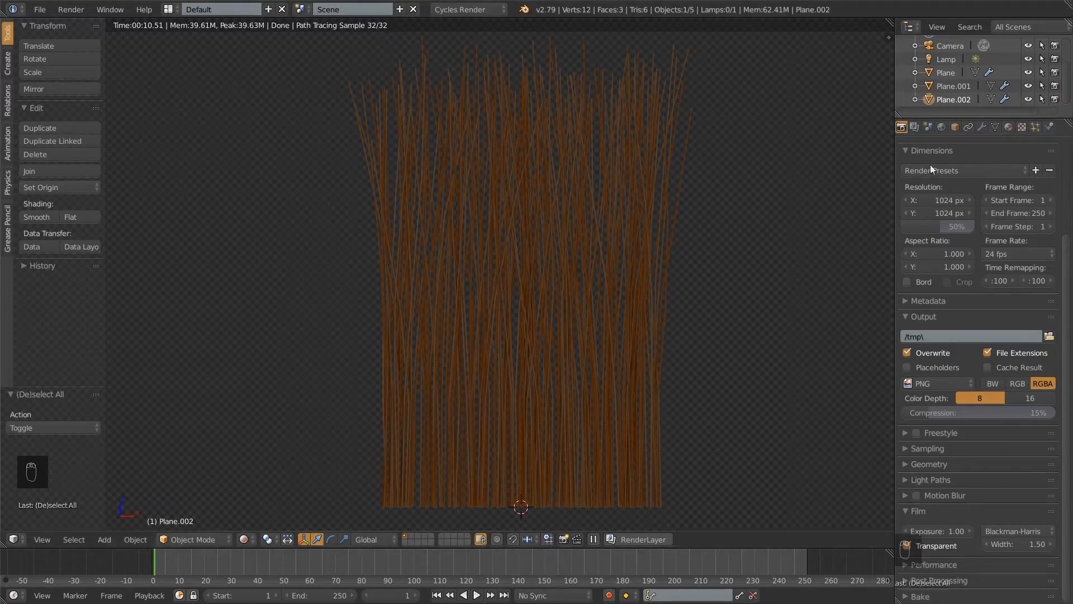
drag(942, 227, 1069, 253)
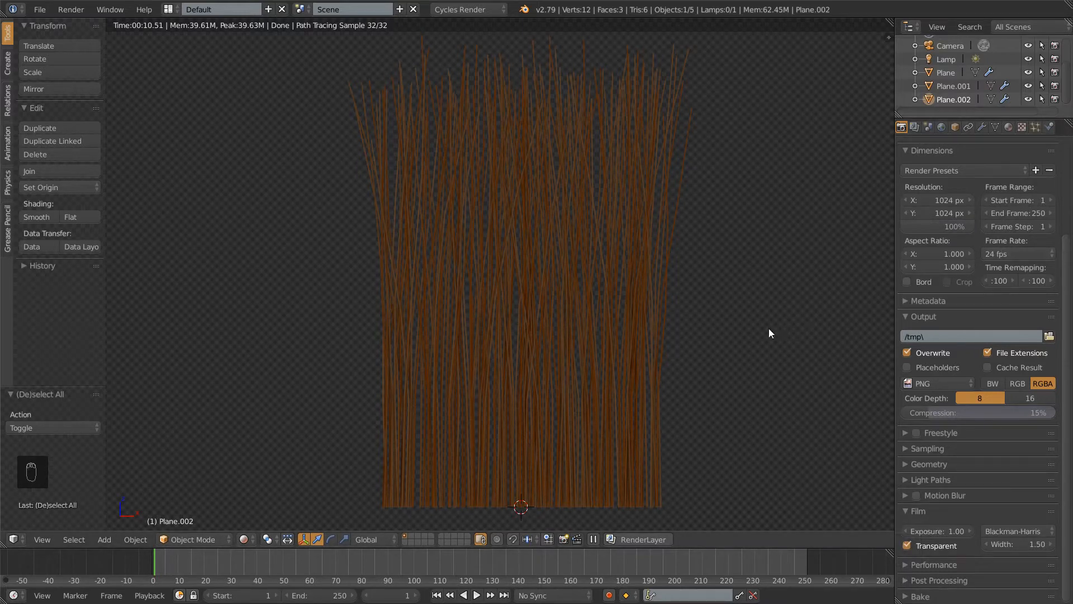
Switch the viewport back to solid shading and check the camera's framing of the hair with a test render
scroll(765, 297, down, 1)
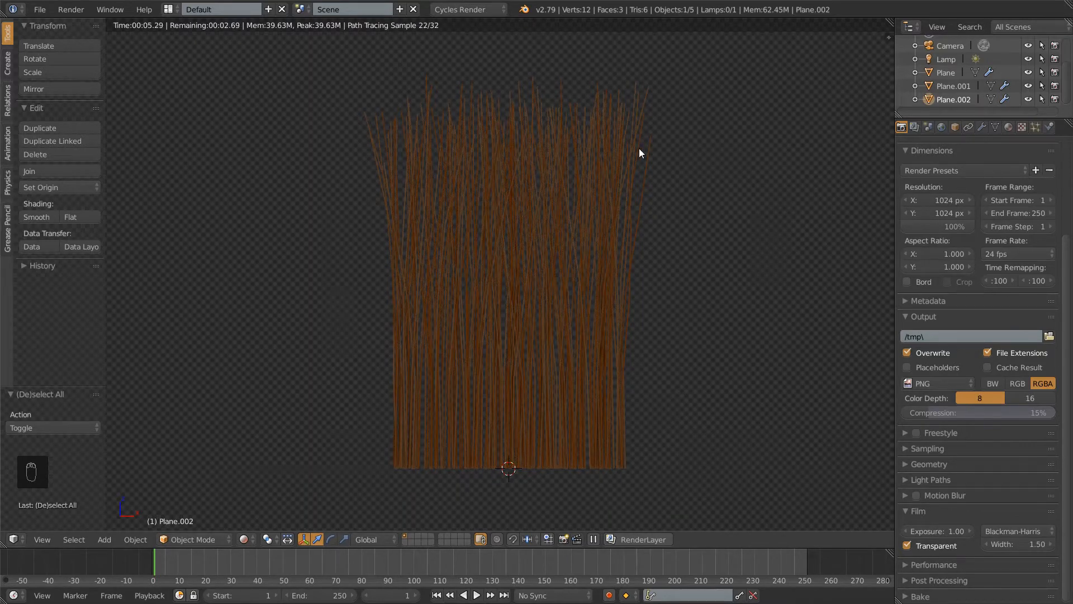
key(shift+z)
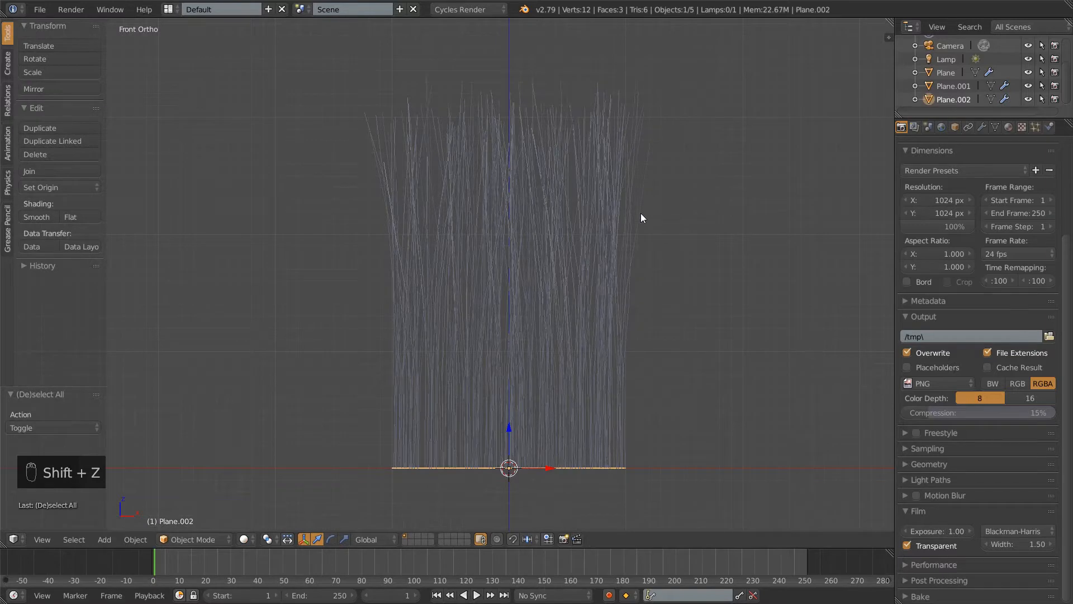
key(F12)
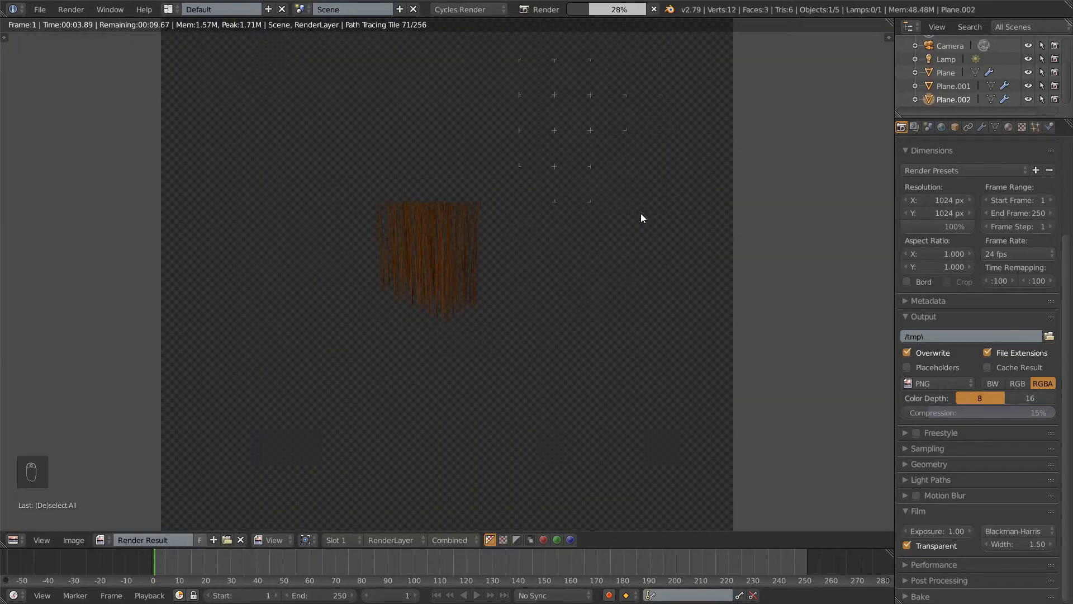
key(Escape)
key(Escape)
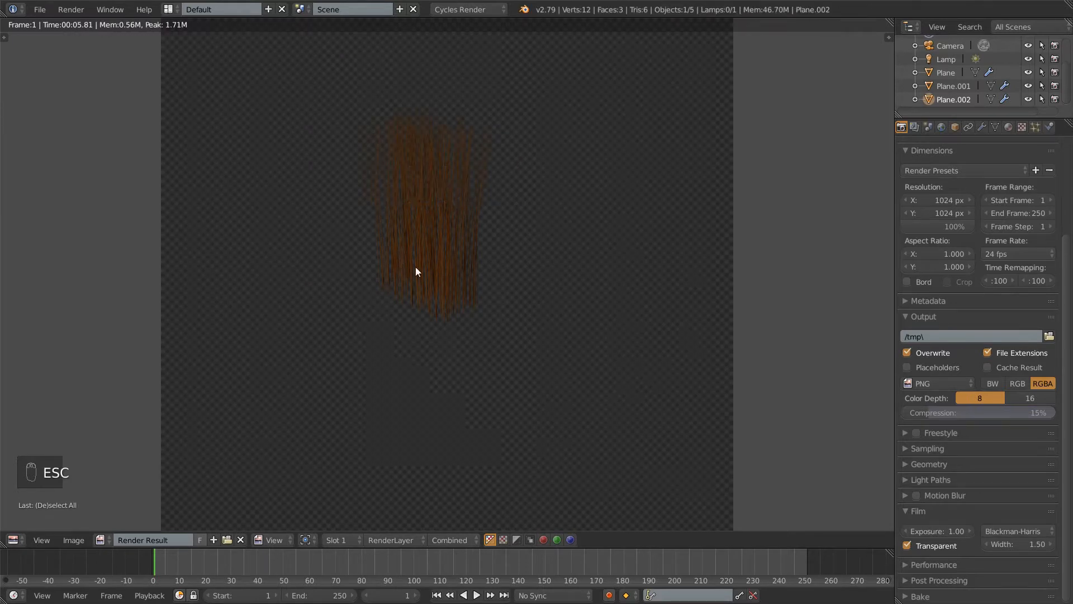
Clear the camera's location and rotation so it sits at the origin
click(949, 49)
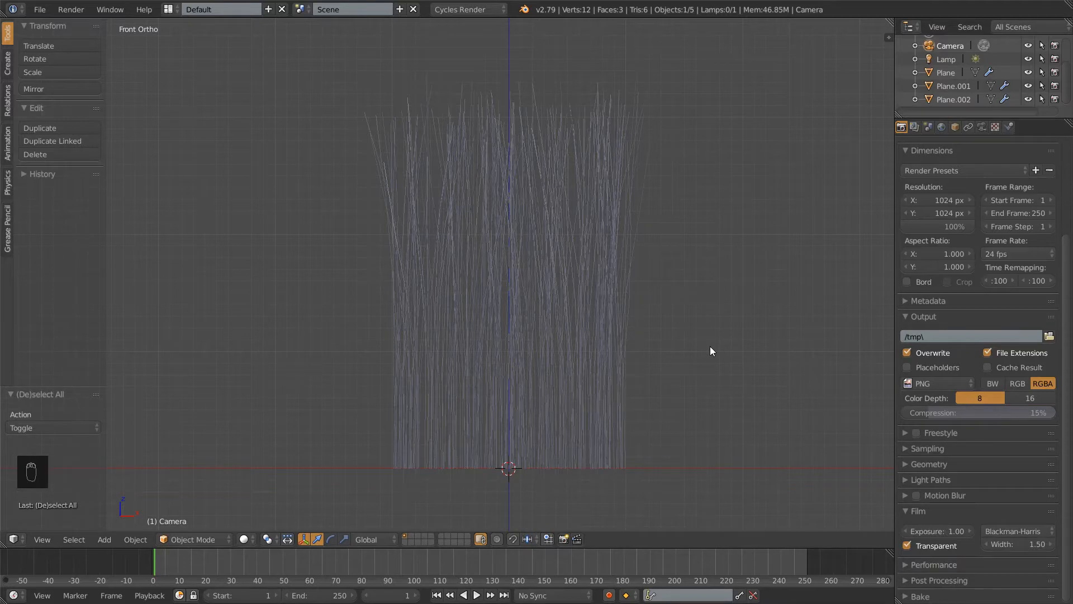
key(KP_0)
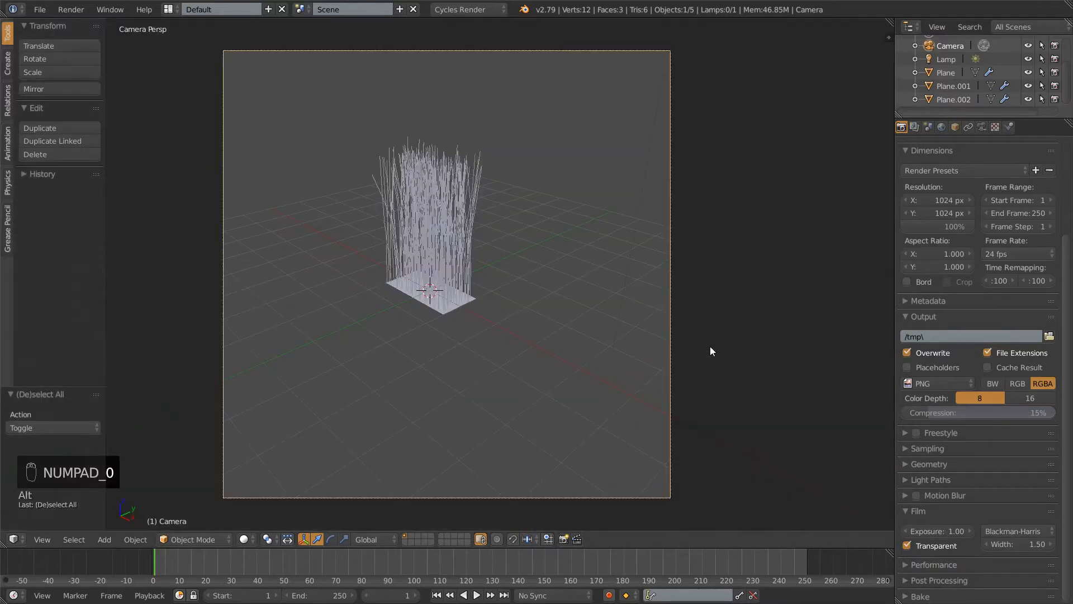
key(alt+g)
key(alt+r)
In the right view, rotate the camera -90° and move it about -3.88 in Y and 1.04 in Z to face the hair
key(KP_3)
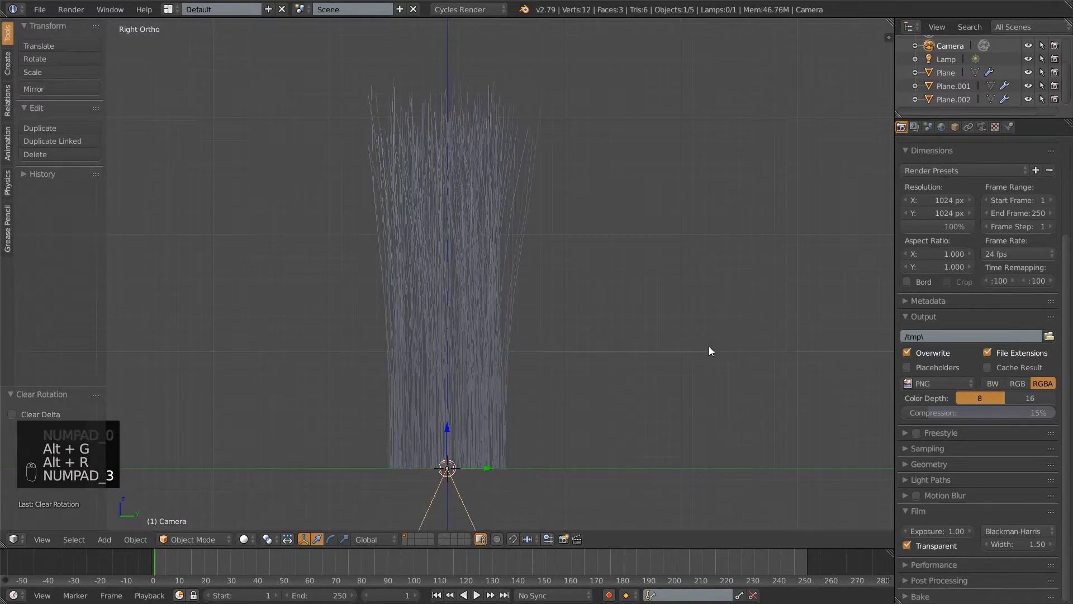
scroll(709, 346, down, 5)
shift+middle_drag(478, 313, 570, 215)
key(r)
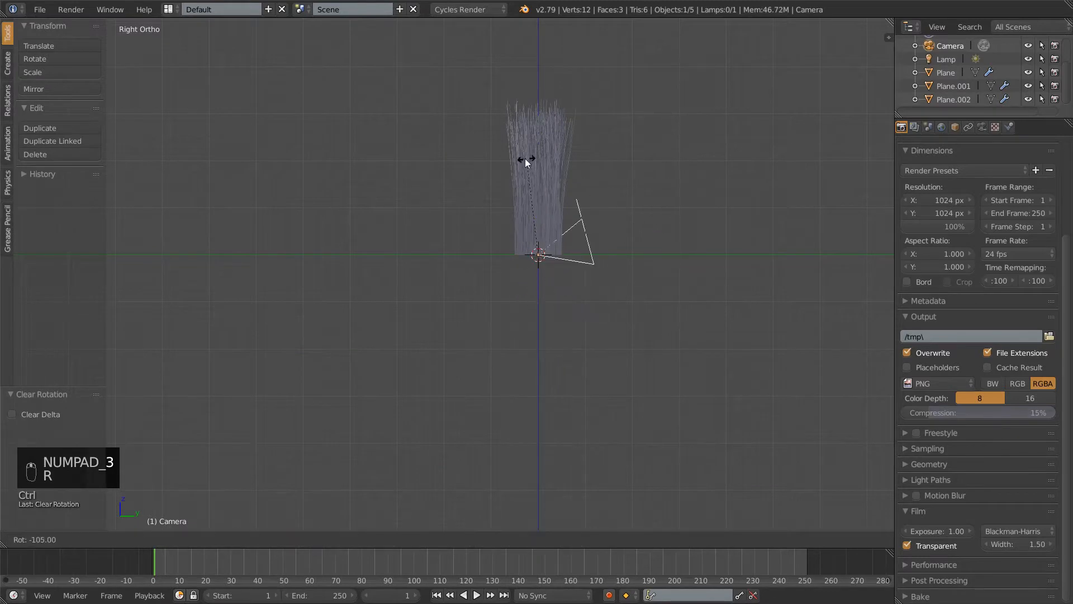
click(548, 167)
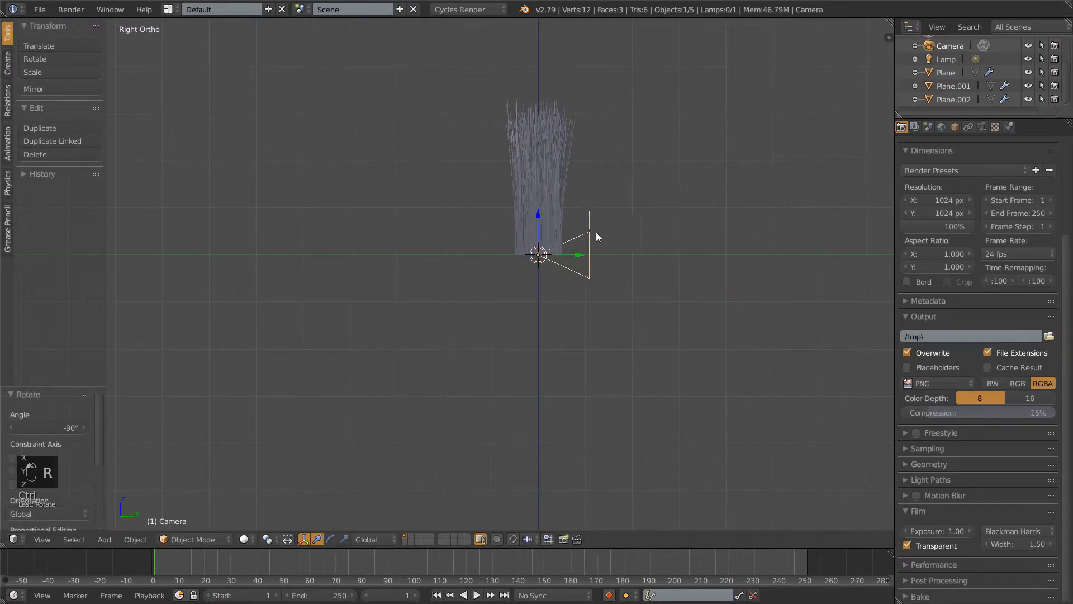
key(g)
click(584, 277)
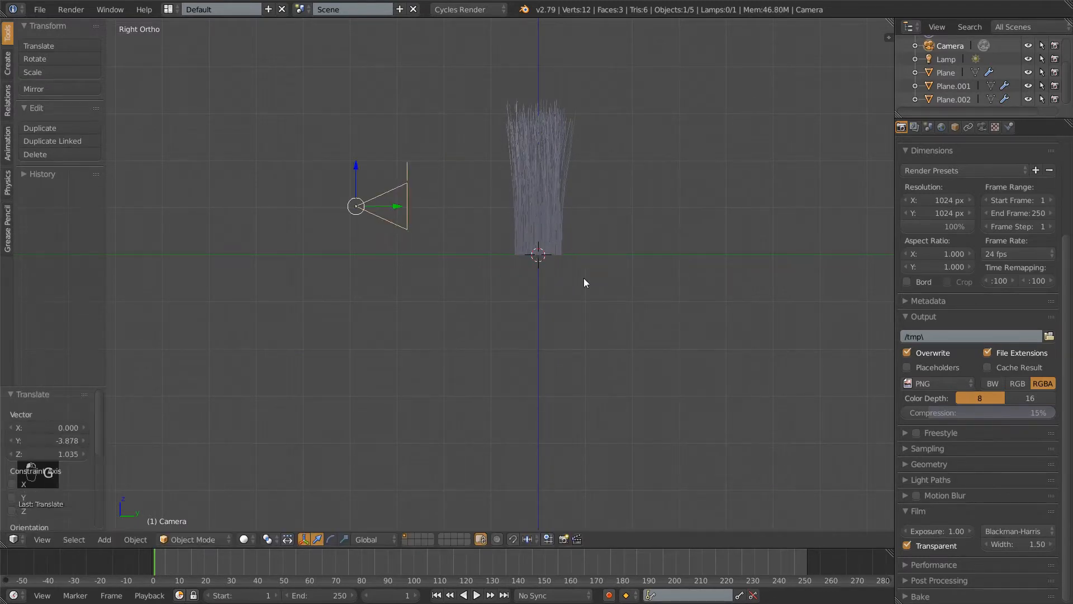
Looking through the camera, pull it back along its local Z axis and raise it 0.247 along global Z
key(KP_0)
key(g)
key(z)
key(z)
key(z)
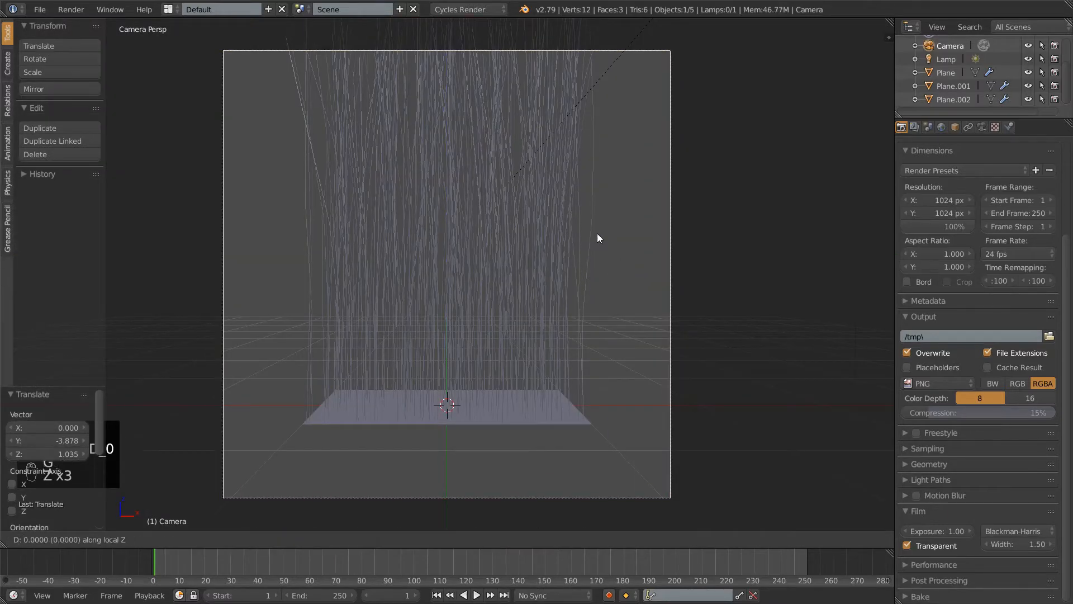
click(592, 245)
key(g)
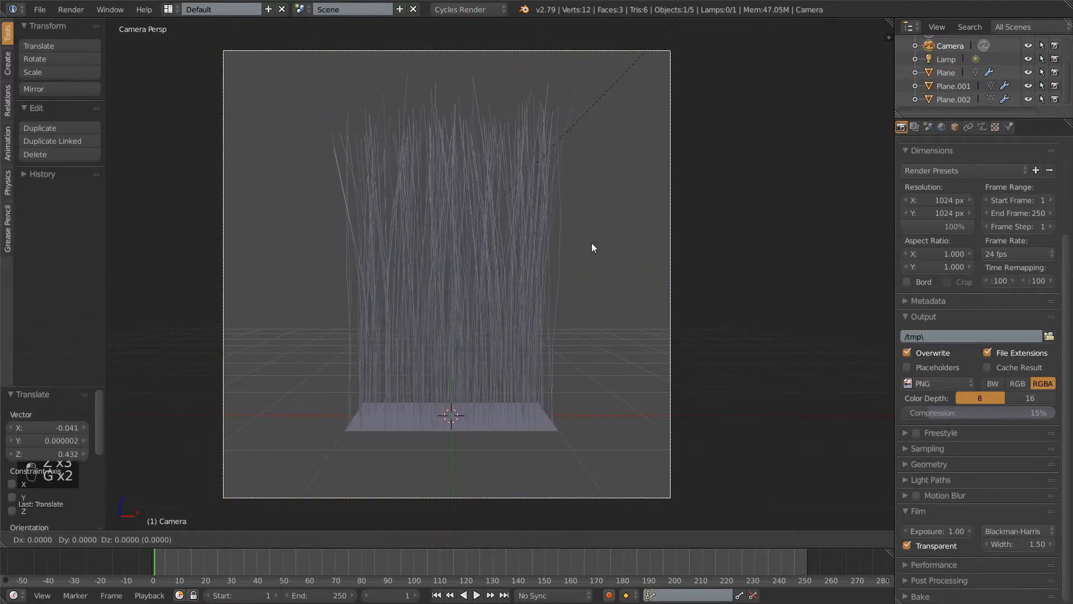
key(z)
click(603, 225)
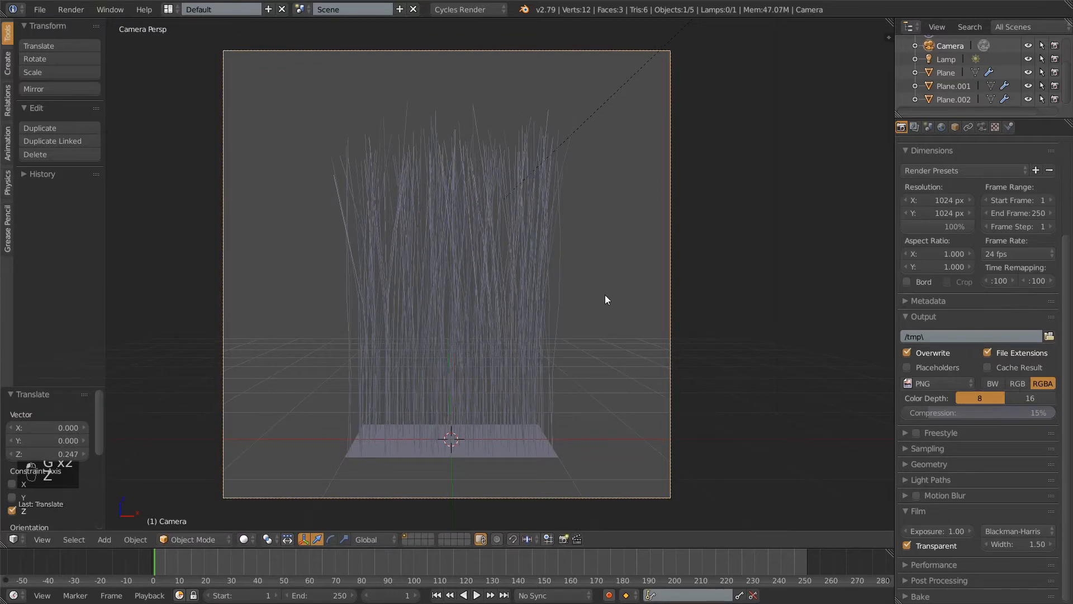
Move the camera about 0.82 closer along its local Z axis and nudge it until the strands fill the frame
key(g)
key(z)
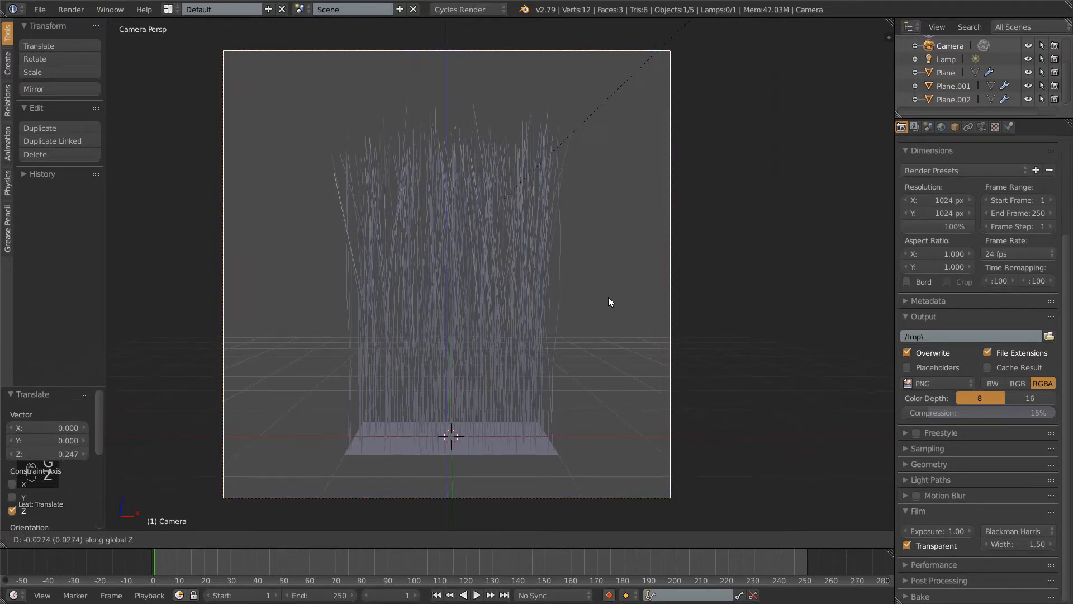
key(z)
key(z)
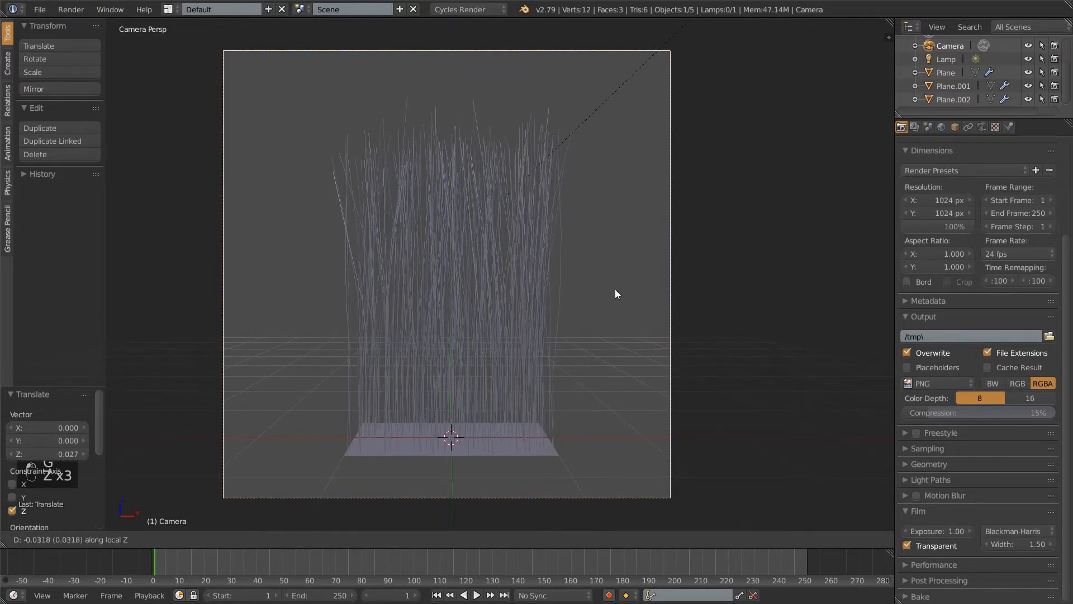
click(627, 260)
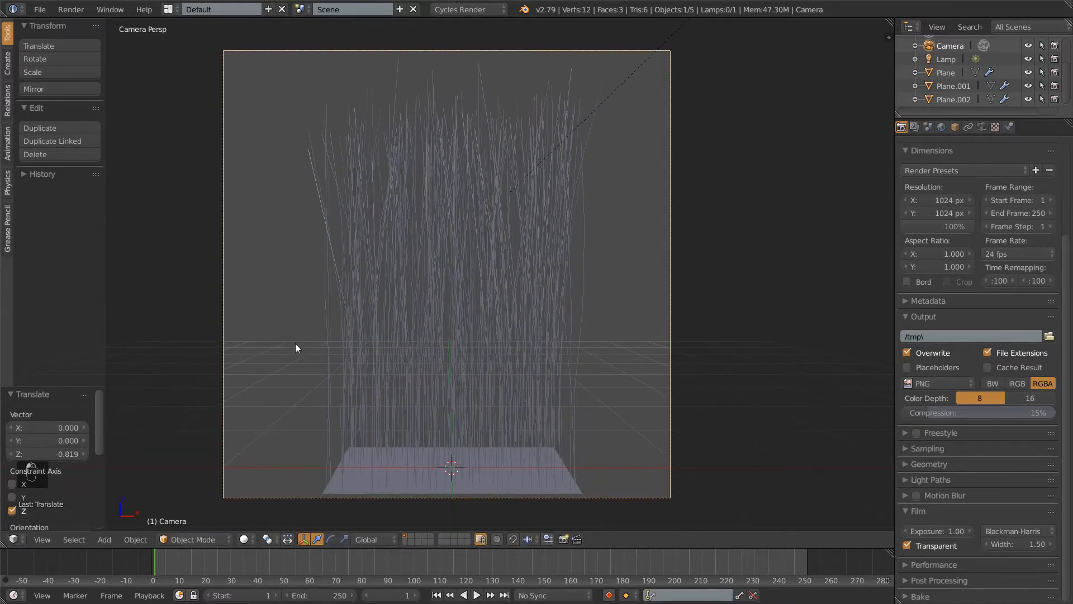
key(g)
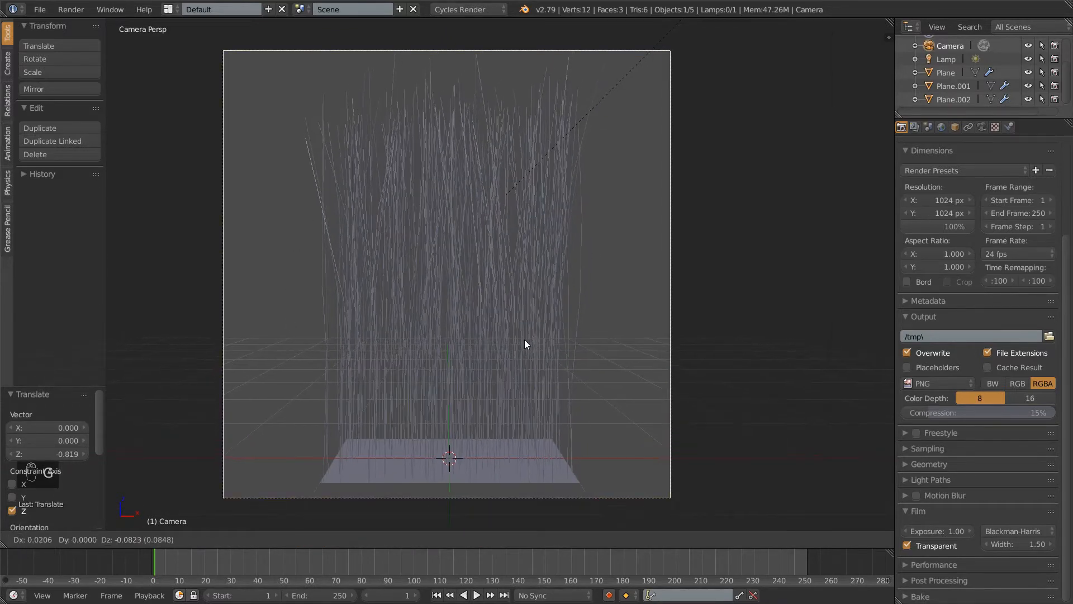
key(Escape)
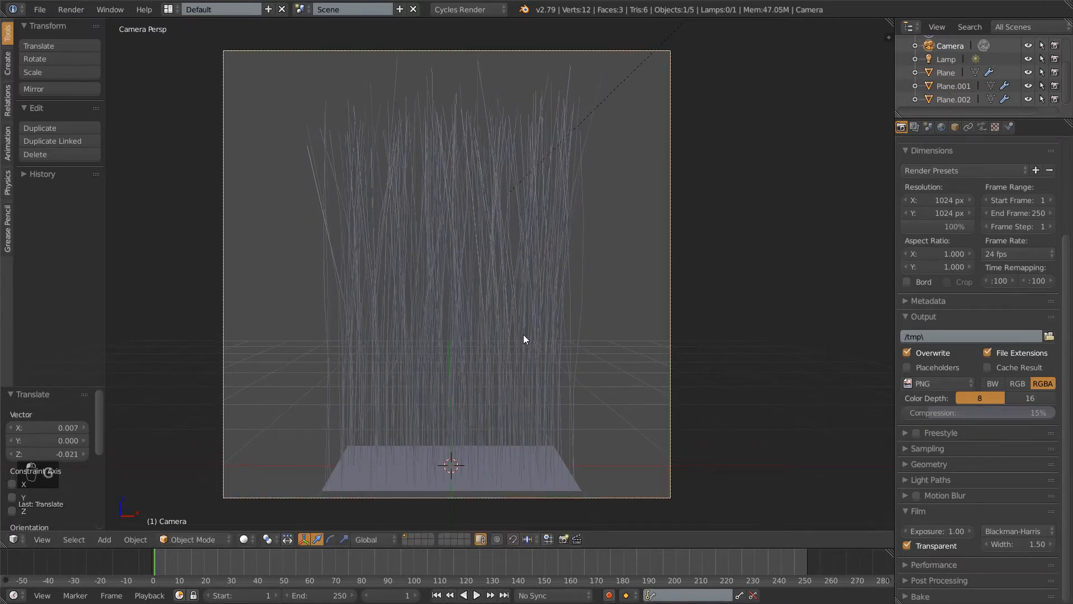
Deselect everything and render the framed hair strands as a full image
key(a)
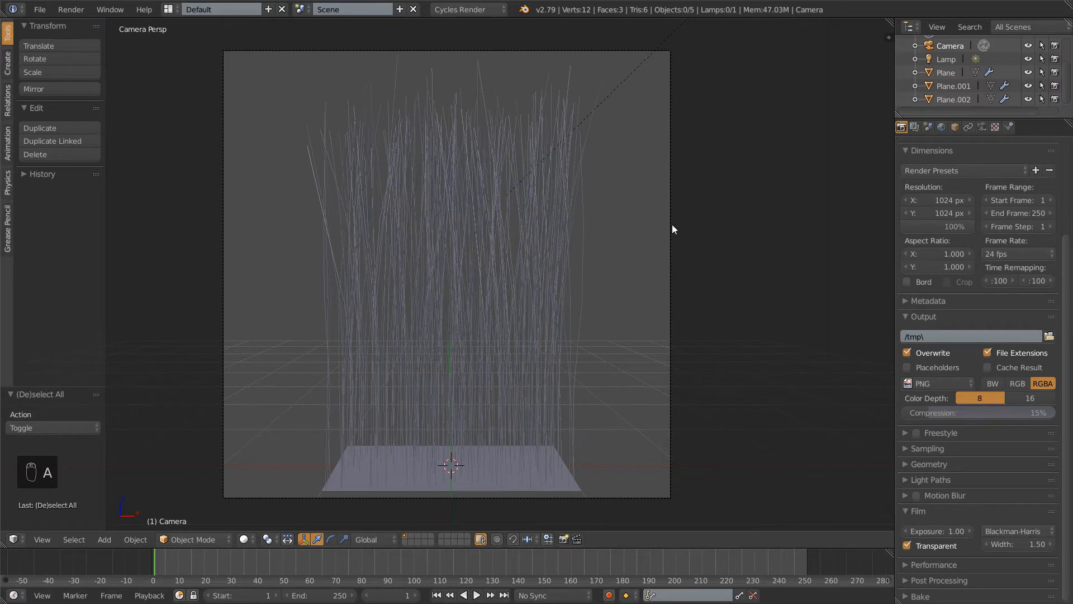
key(F12)
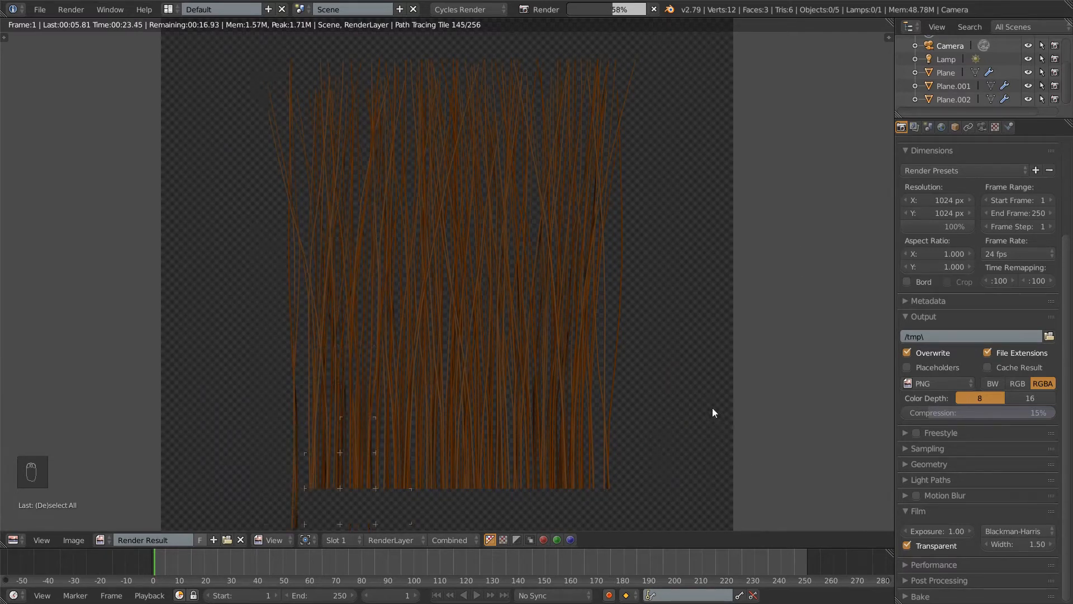
scroll(762, 400, down, 1)
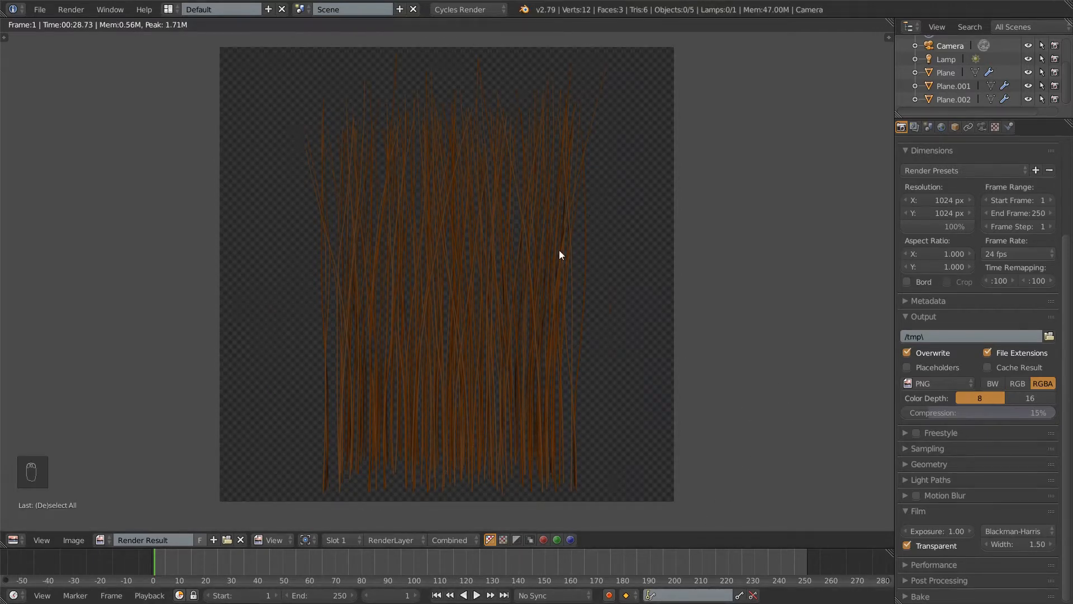
Save the rendered image as hairtexture1.png in the hair folder, in PNG format with RGBA
click(64, 541)
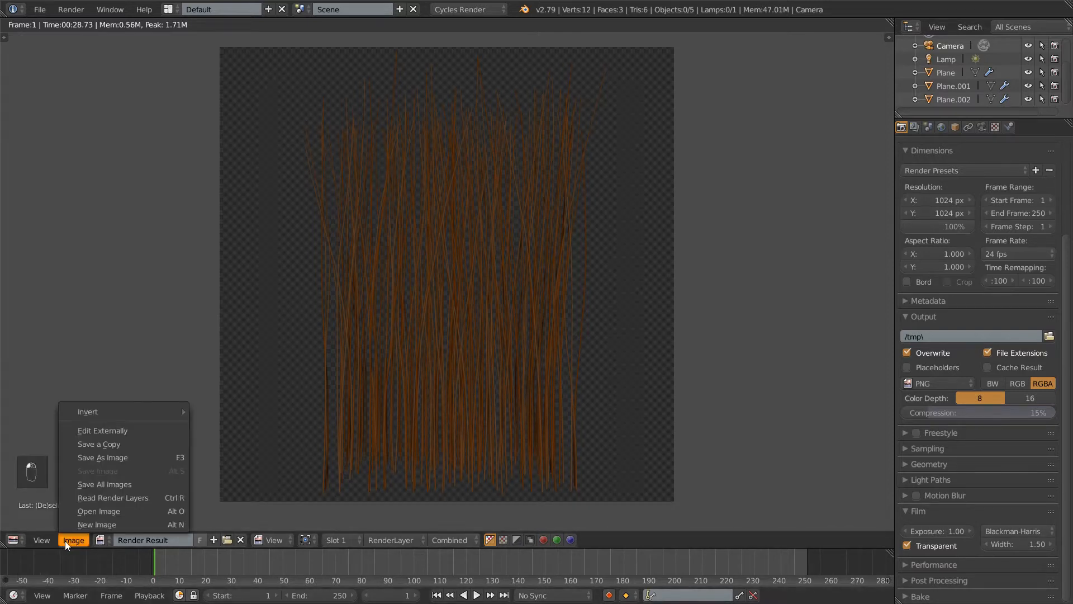
click(115, 458)
click(30, 261)
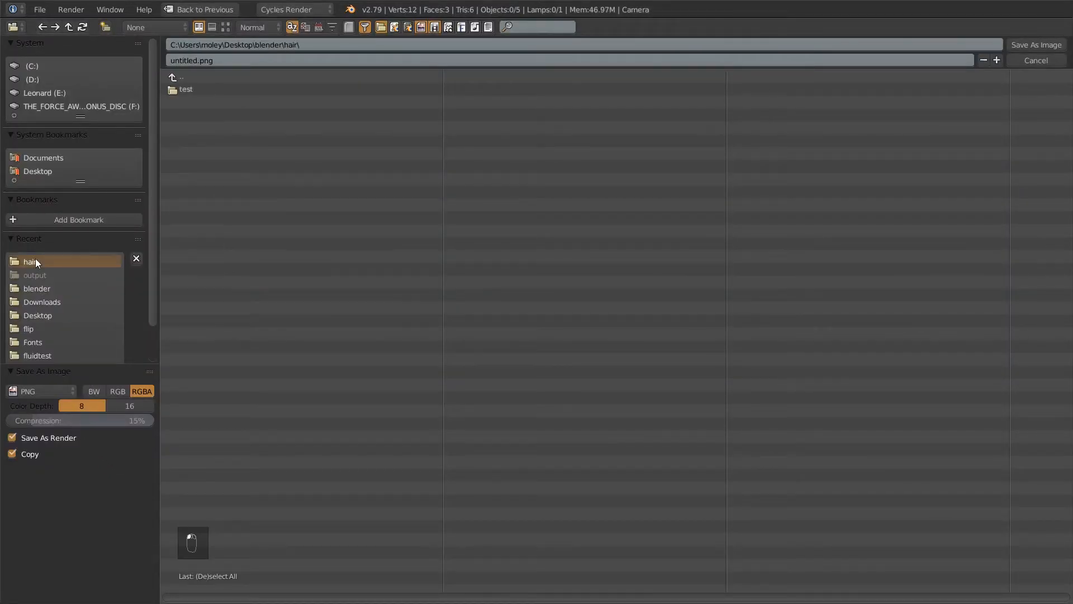
click(237, 60)
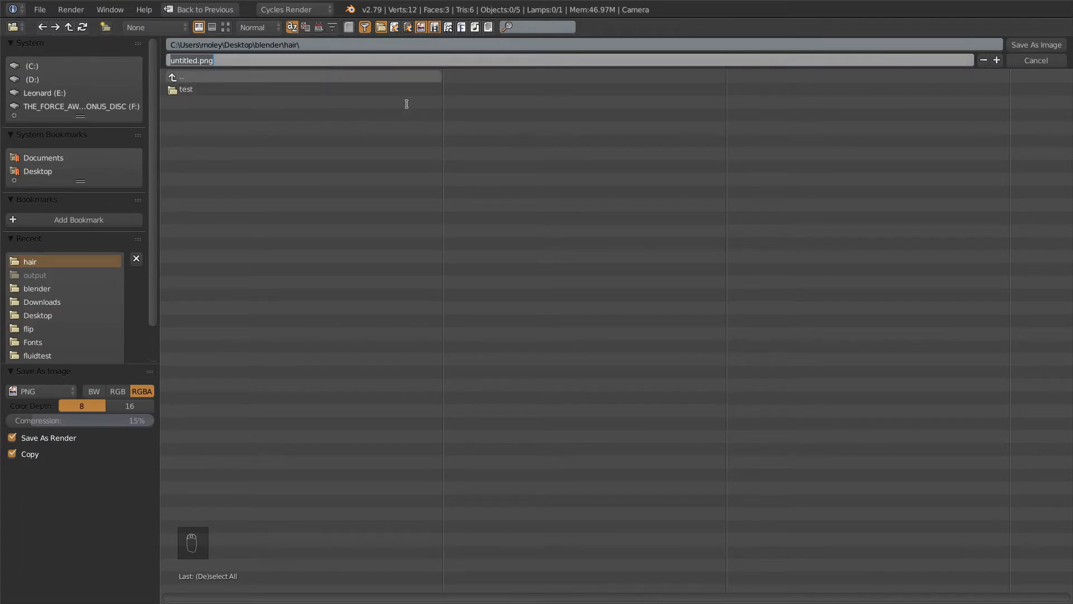
text(hairtextur)
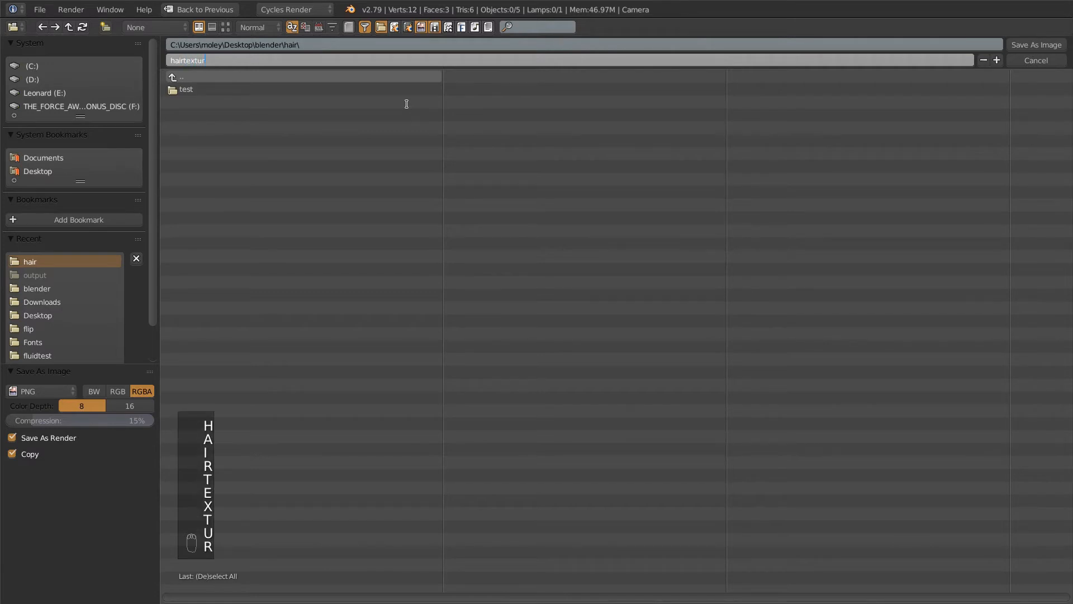
text(e1)
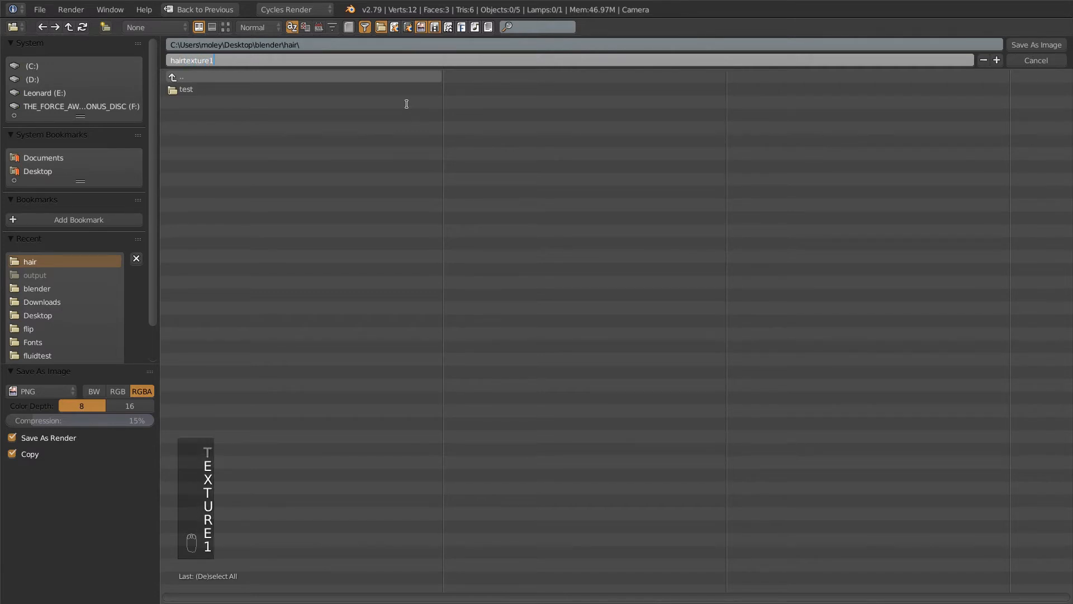
text(.png)
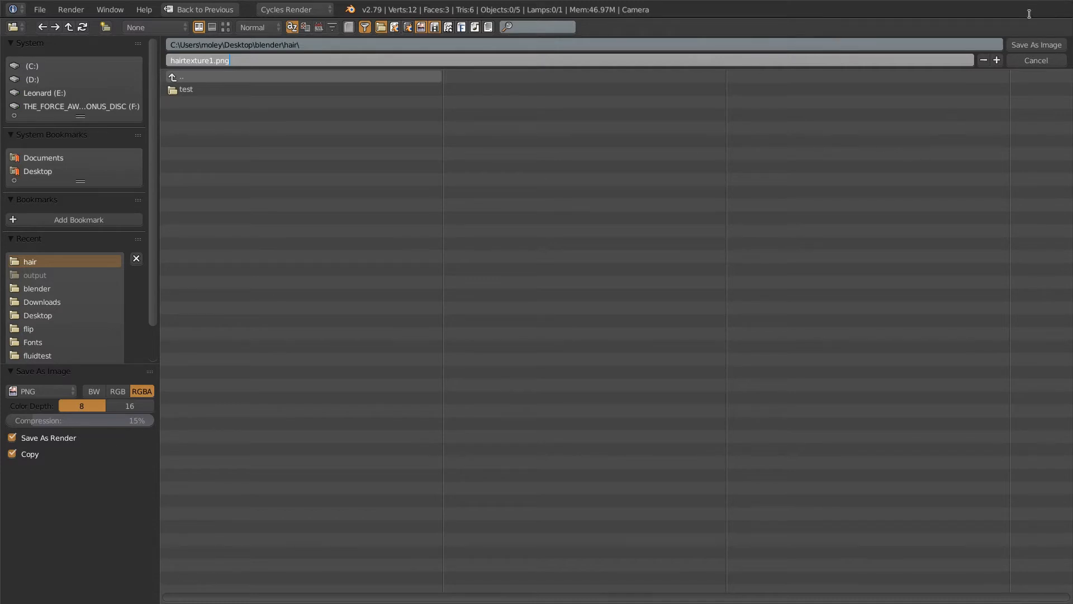
click(1028, 42)
click(1028, 45)
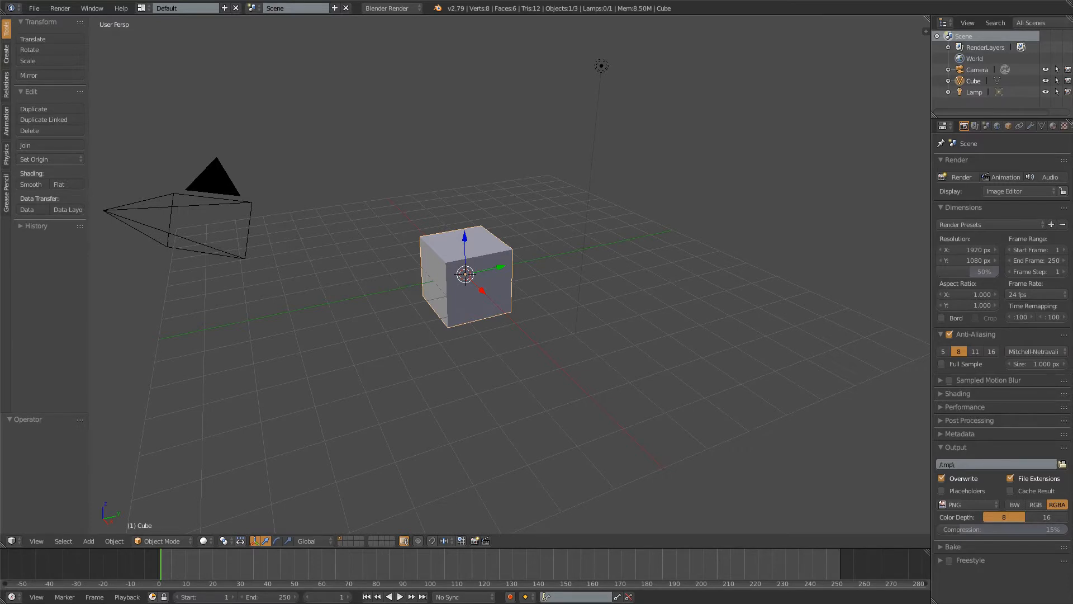
Delete the default cube from the new scene
middle_drag(540, 174, 545, 162)
key(x)
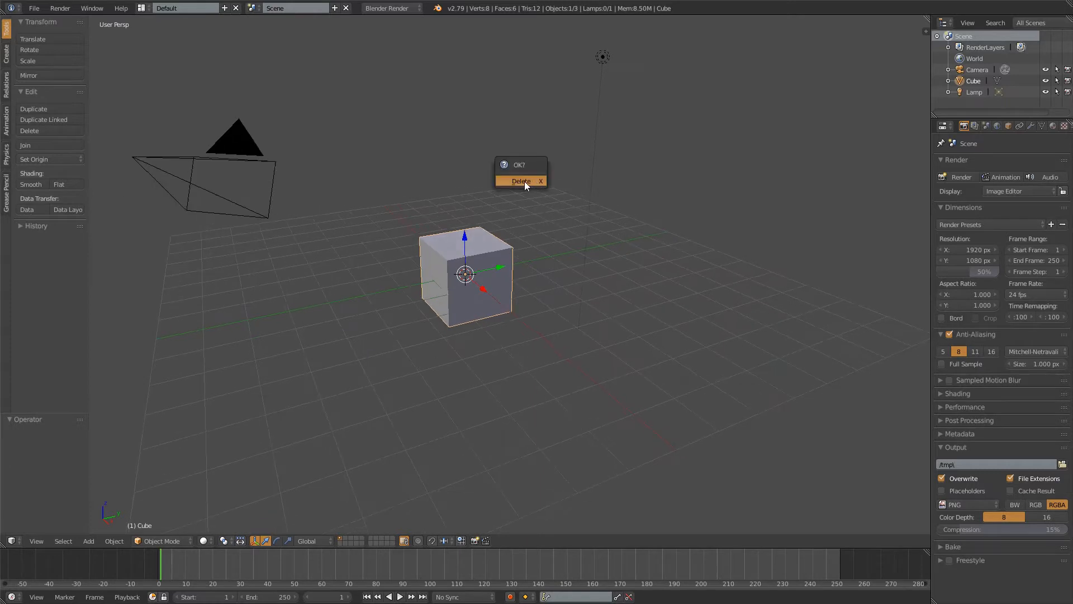
click(525, 181)
Start the Screencast Keys display for the 3D view
key(n)
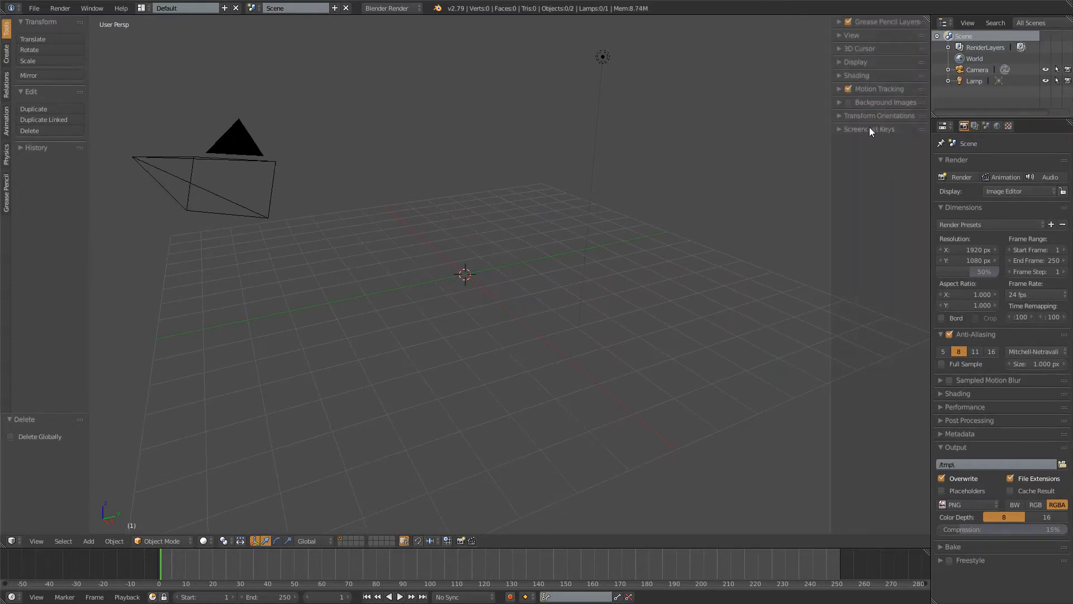
click(868, 129)
click(867, 145)
key(n)
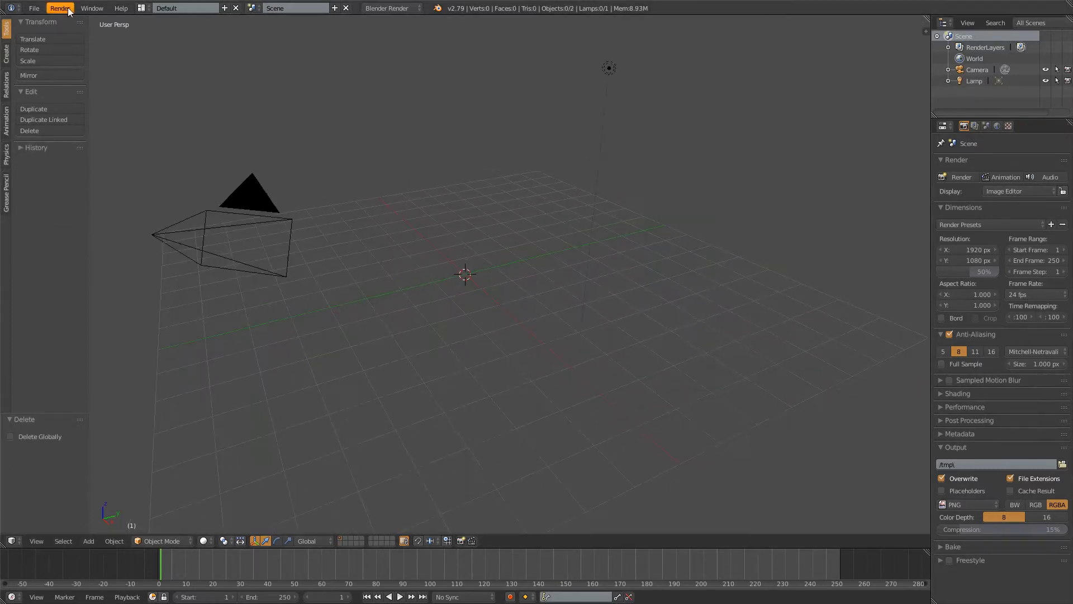
Append the Plane object from anonymous_toponovo9.blend in the hair folder to the scene
click(34, 8)
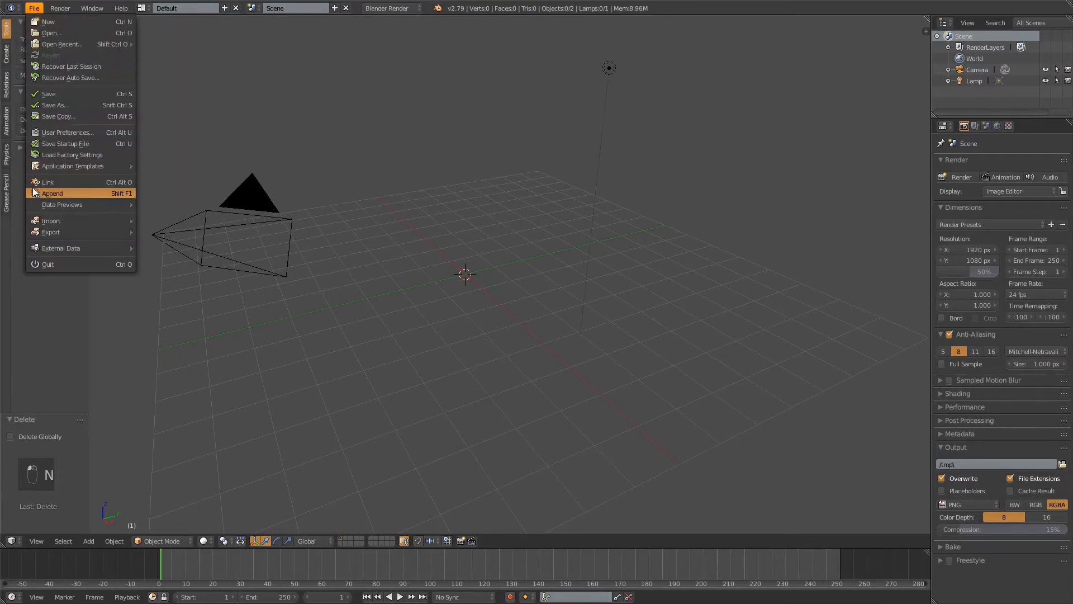
click(53, 194)
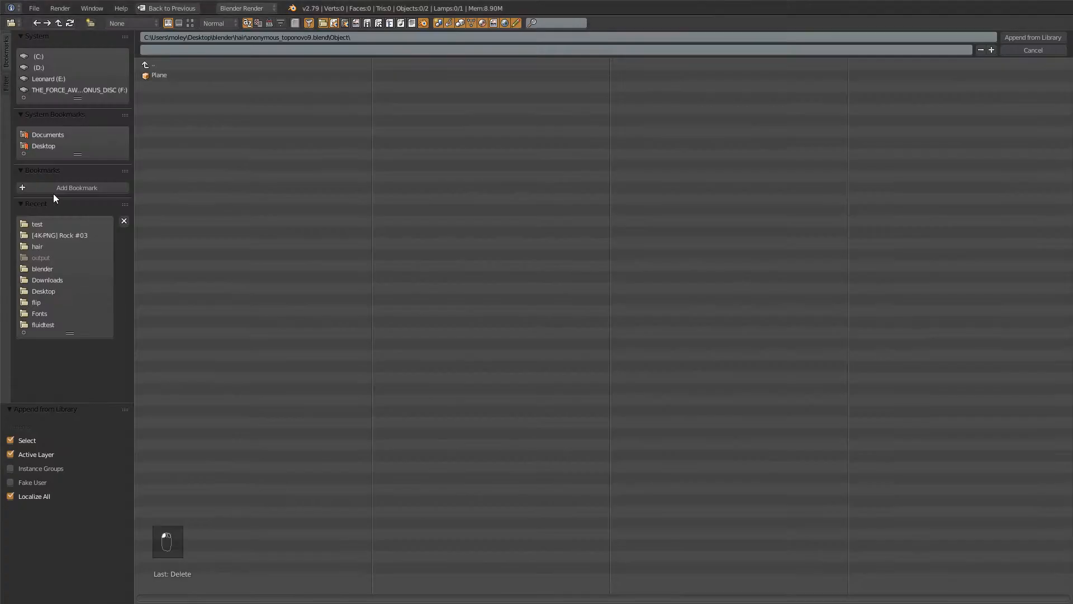
click(174, 65)
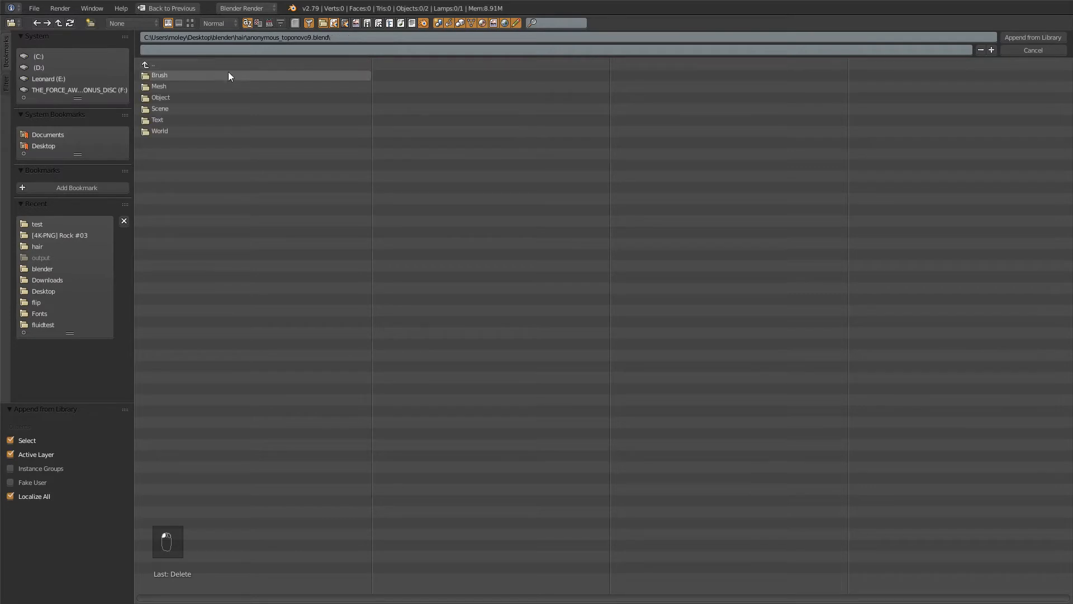
click(209, 66)
click(173, 64)
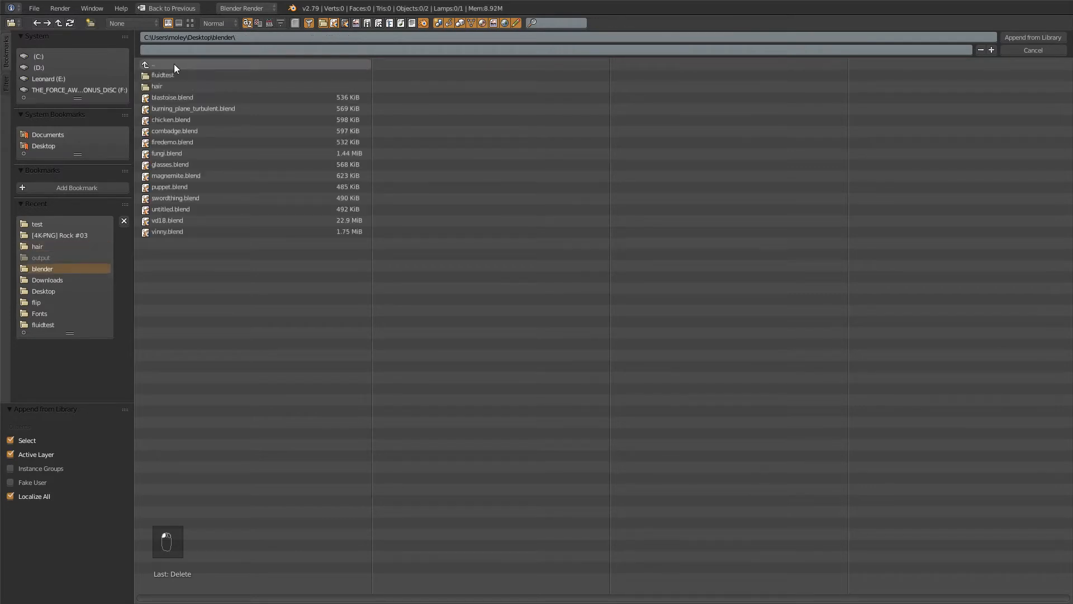
click(204, 86)
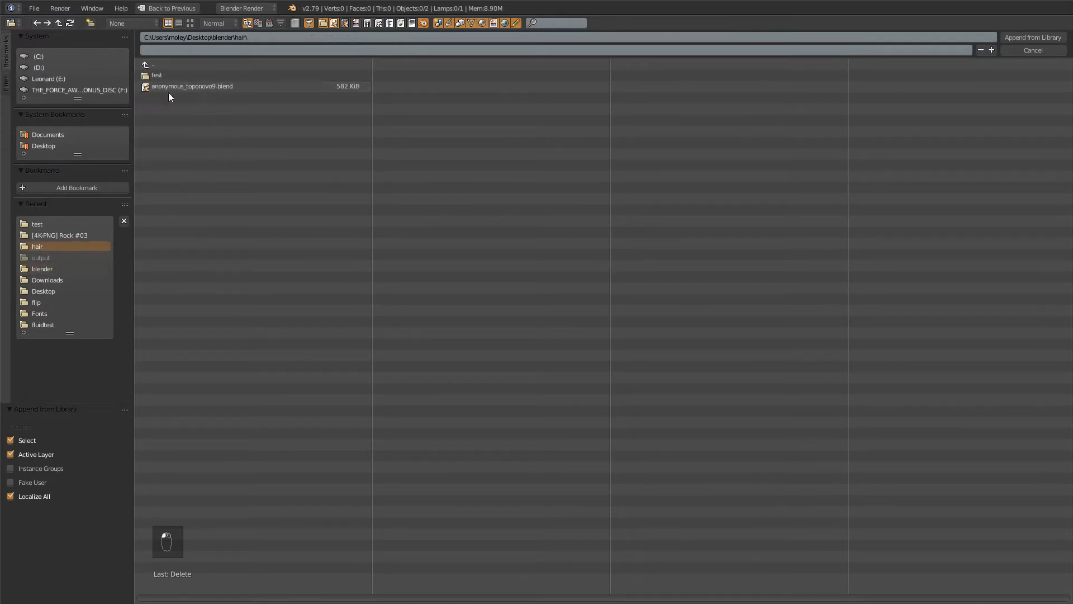
click(272, 90)
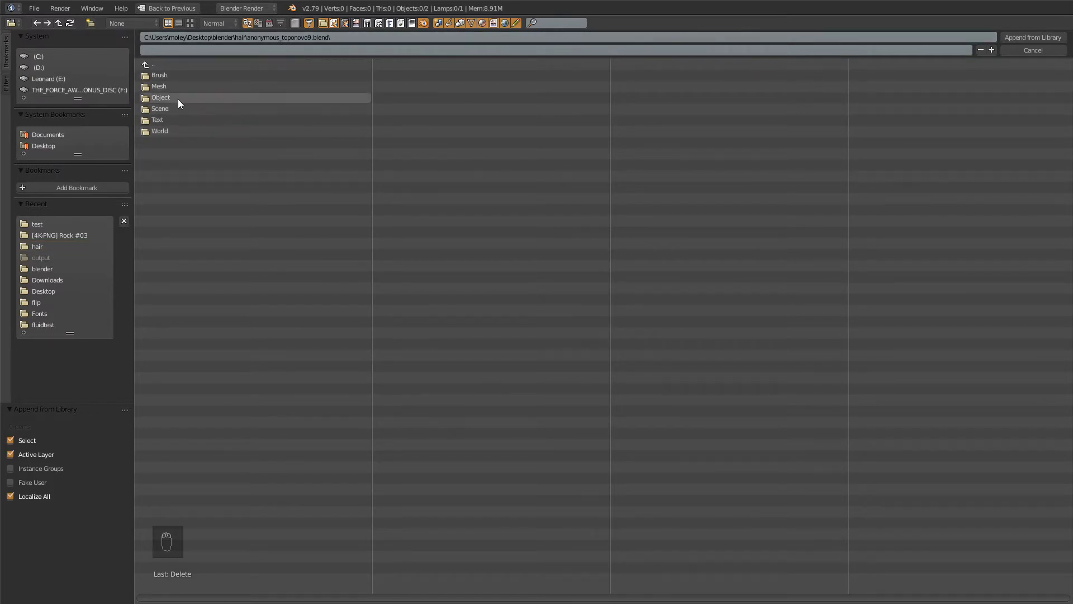
click(196, 100)
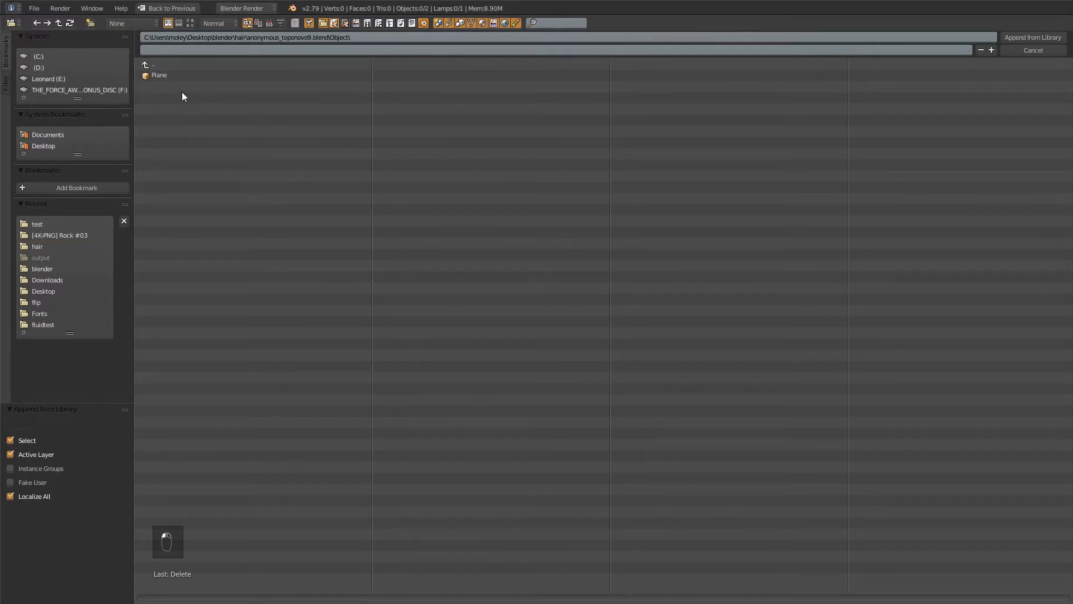
click(149, 75)
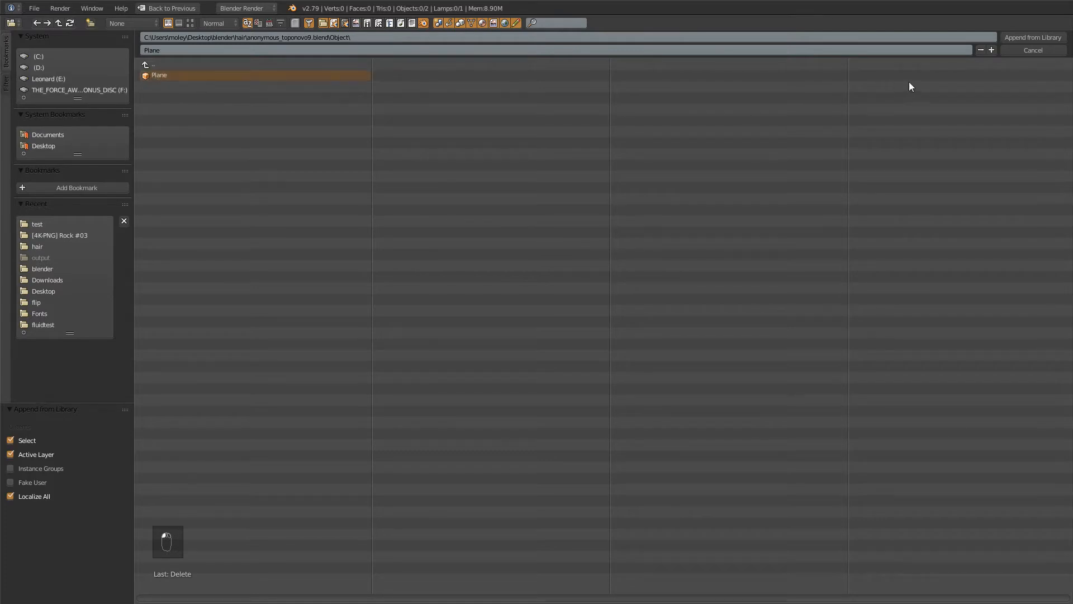
click(1033, 38)
Apply the Mirror modifier on the appended body and remove its Subsurf modifier
middle_drag(427, 143, 521, 153)
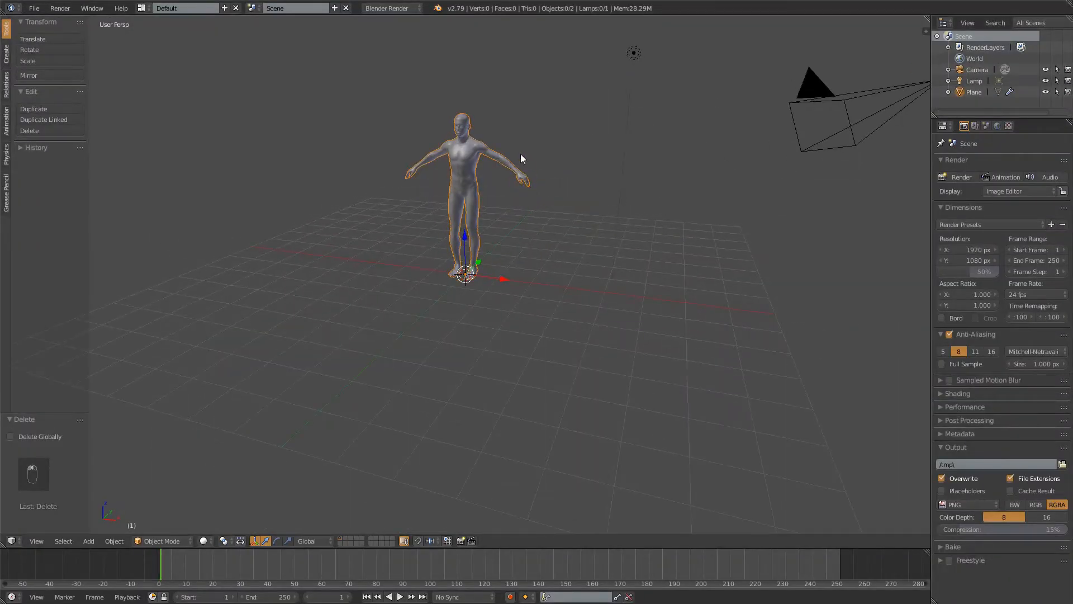
right_click(462, 165)
click(1031, 125)
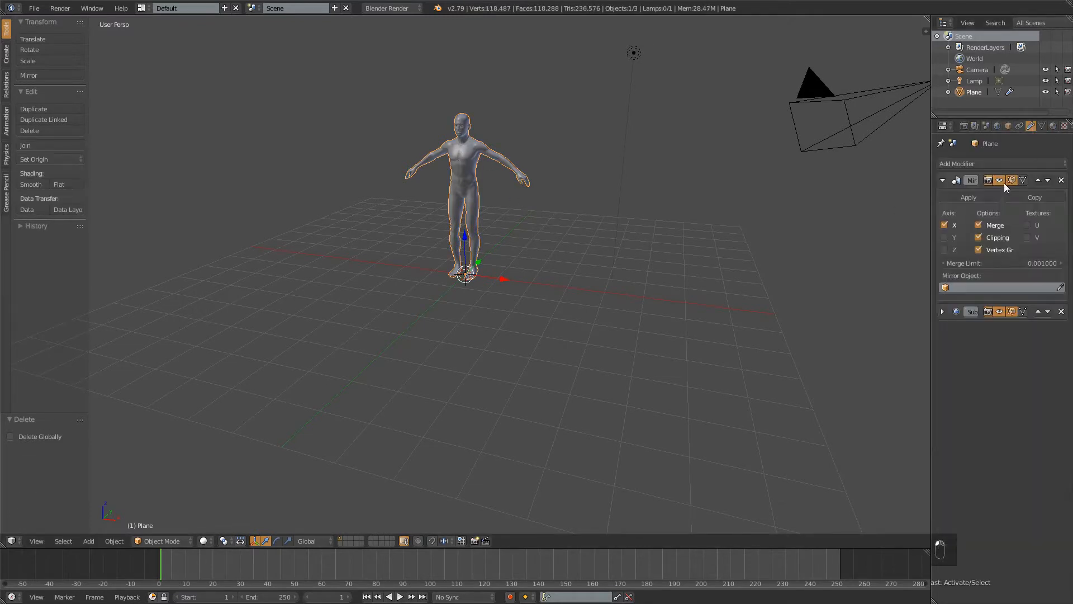
click(982, 200)
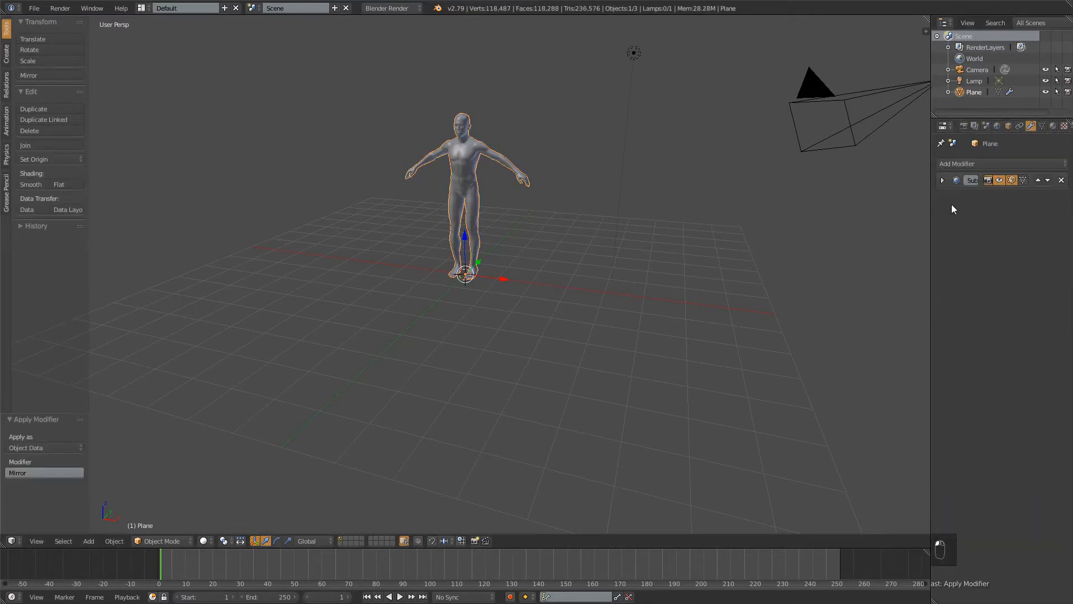
click(1061, 180)
Examine the body mesh from several angles, especially the head, shoulders and chest
middle_drag(472, 140, 538, 200)
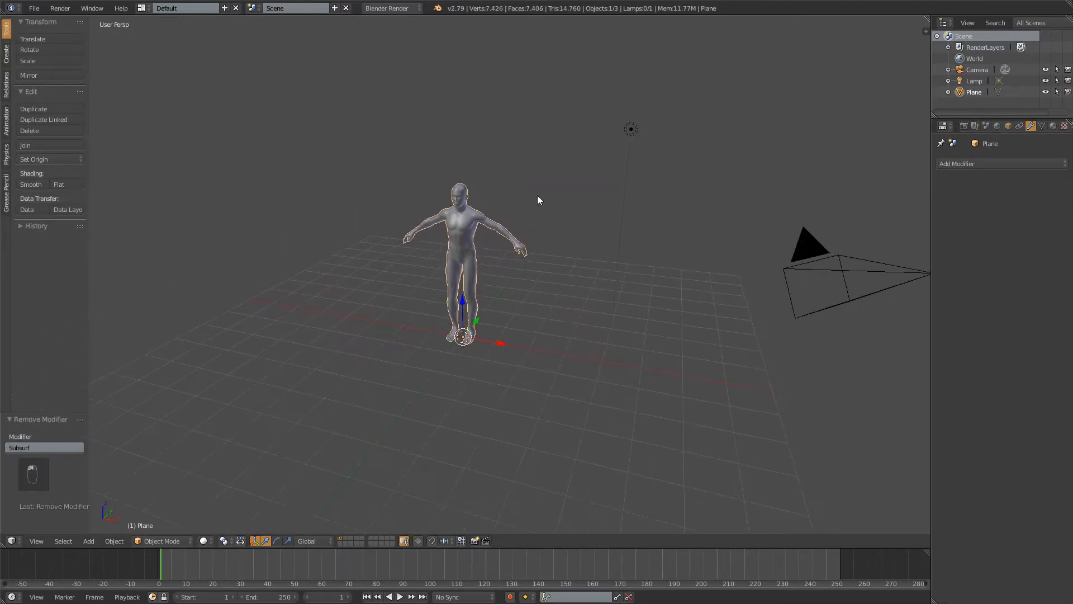
scroll(576, 213, up, 5)
shift+middle_drag(510, 119, 528, 212)
mouse_move(531, 212)
middle_down()
mouse_move(524, 182)
mouse_move(434, 189)
mouse_move(521, 225)
mouse_move(535, 252)
mouse_move(520, 226)
middle_up()
scroll(475, 180, up, 7)
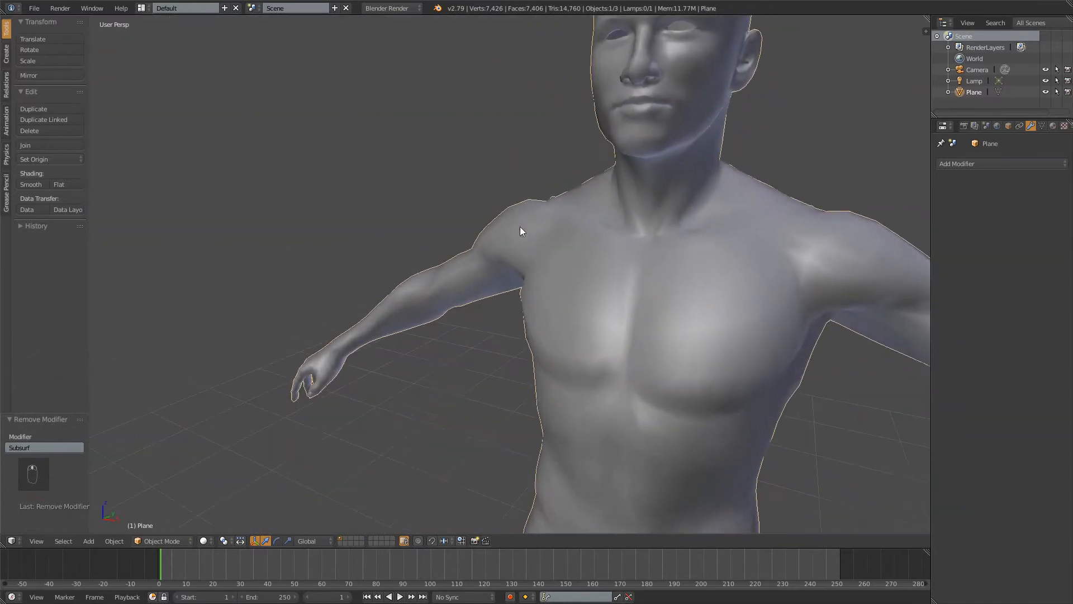
scroll(563, 199, down, 9)
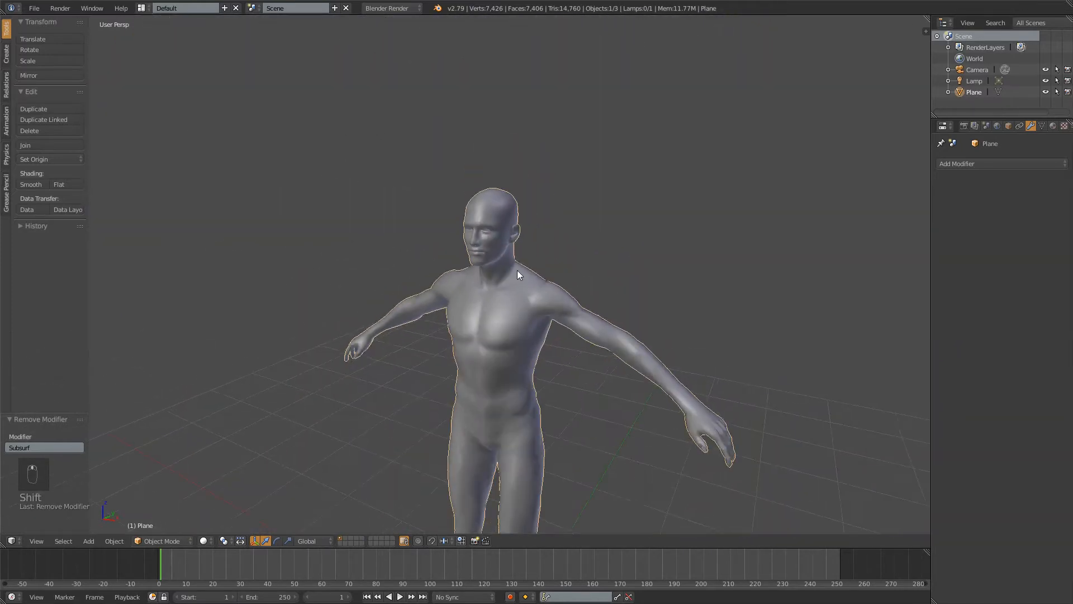
scroll(517, 270, down, 6)
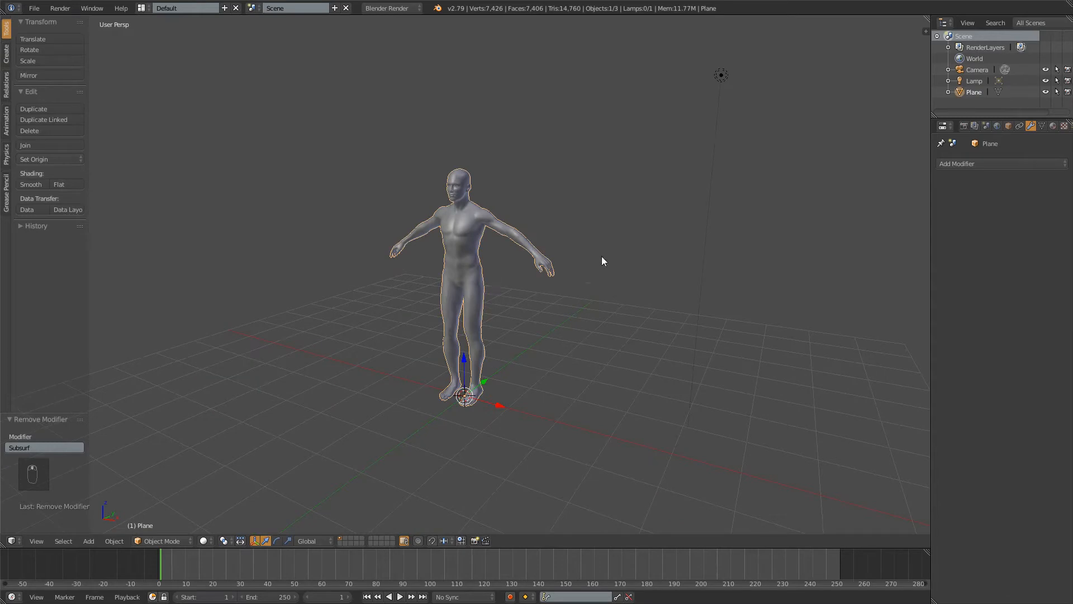
scroll(582, 194, up, 6)
shift+middle_drag(465, 179, 552, 349)
shift+middle_drag(638, 235, 562, 211)
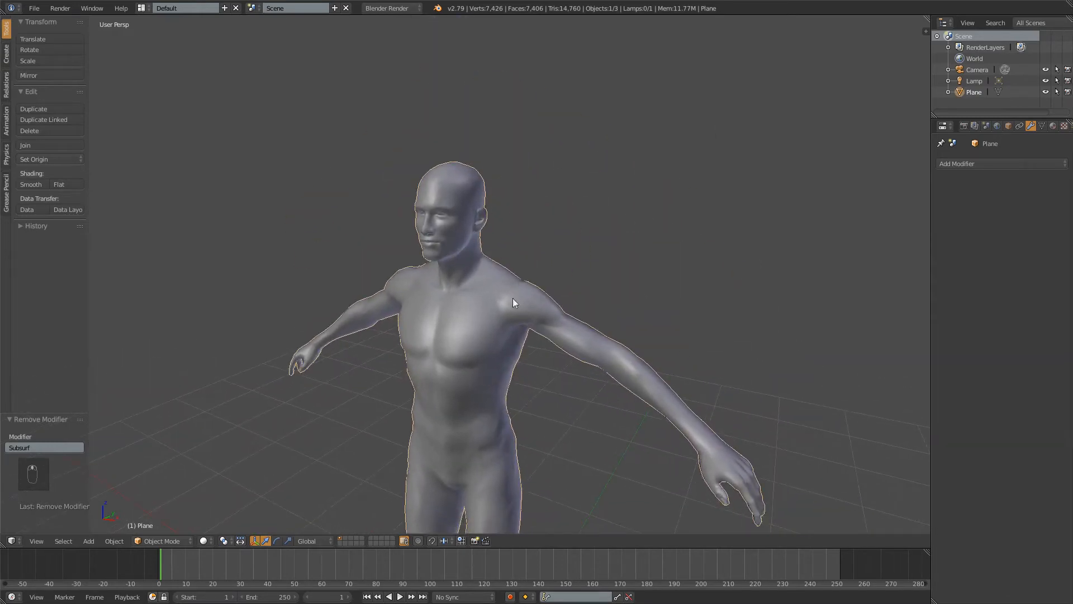
shift+middle_drag(599, 284, 440, 173)
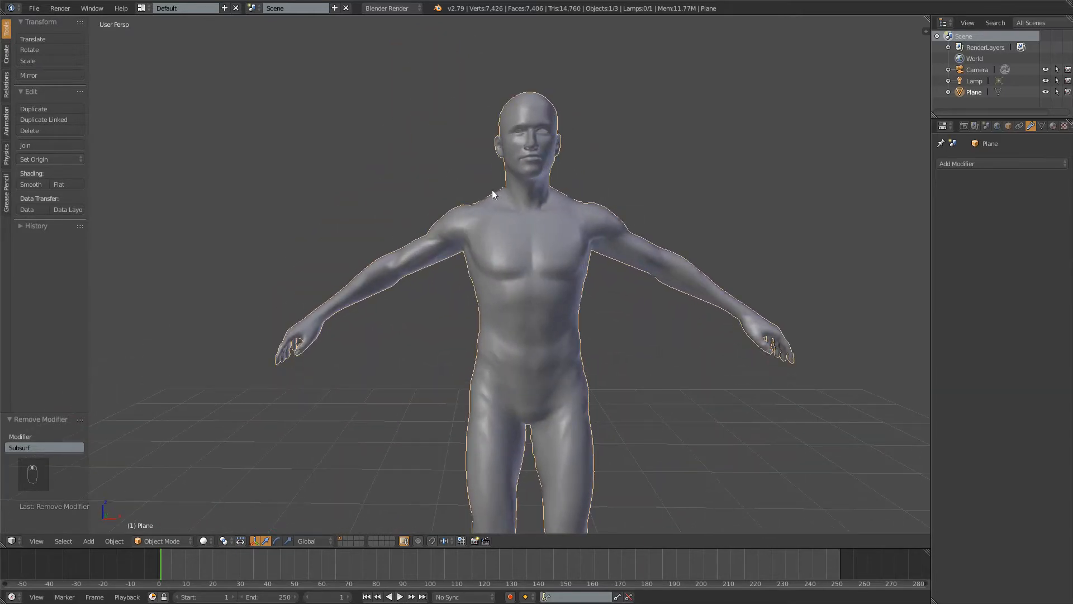
Delete all body vertices below the neck and upper shoulders, selecting them through the mesh in the front orthographic wireframe view
key(KP_5)
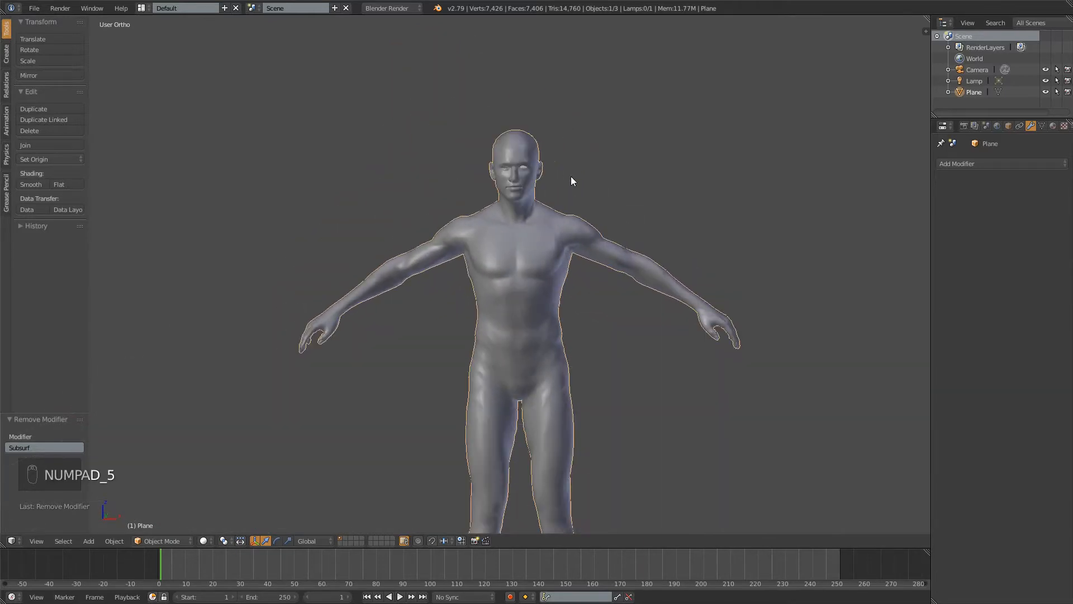
key(Home)
key(Tab)
scroll(506, 291, up, 2)
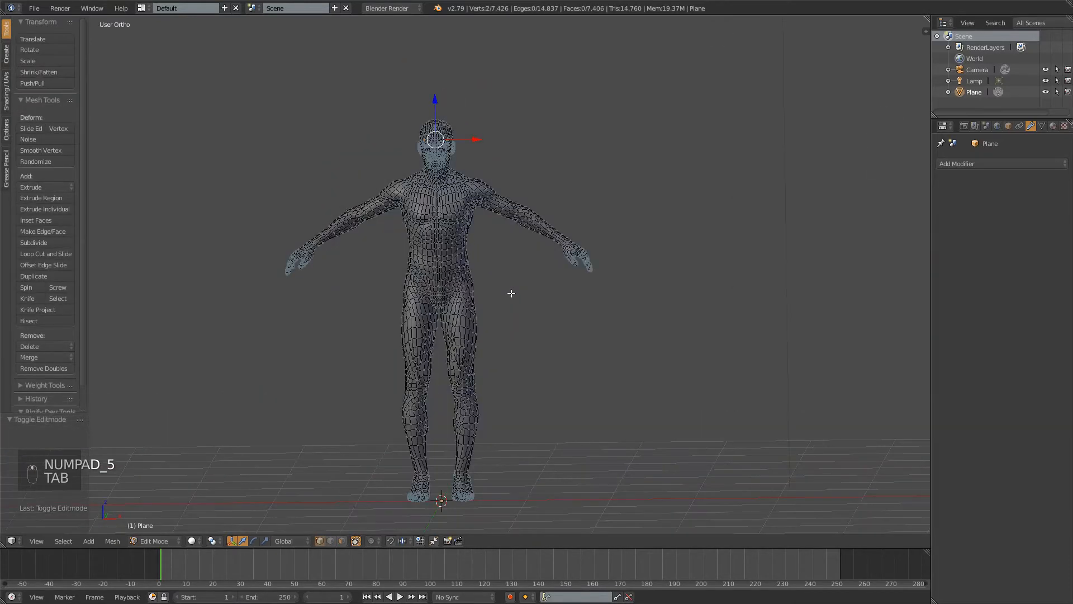
key(KP_1)
key(z)
key(b)
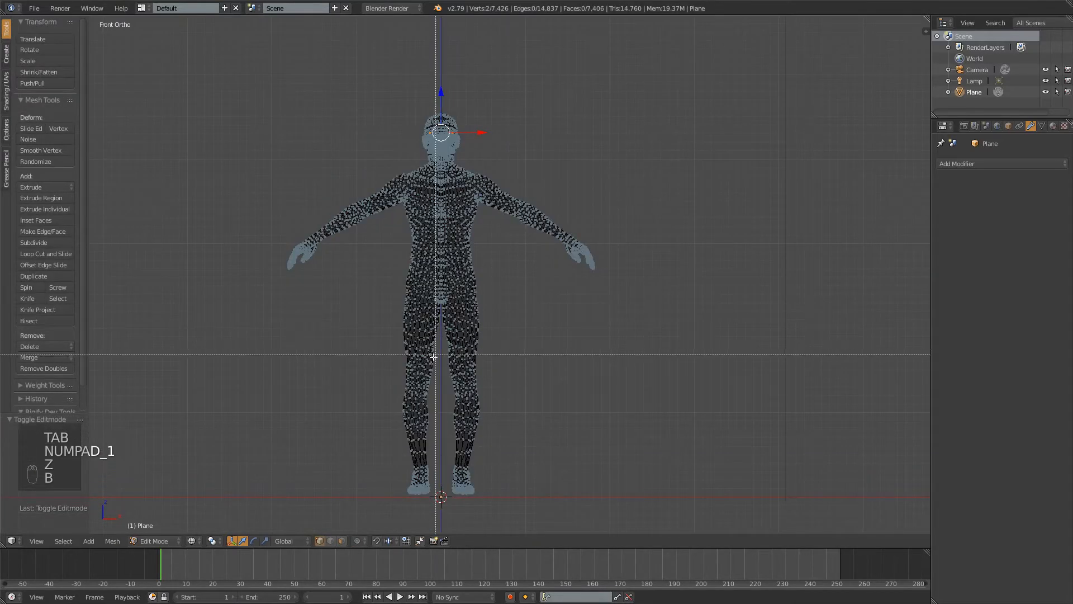
key(a)
key(b)
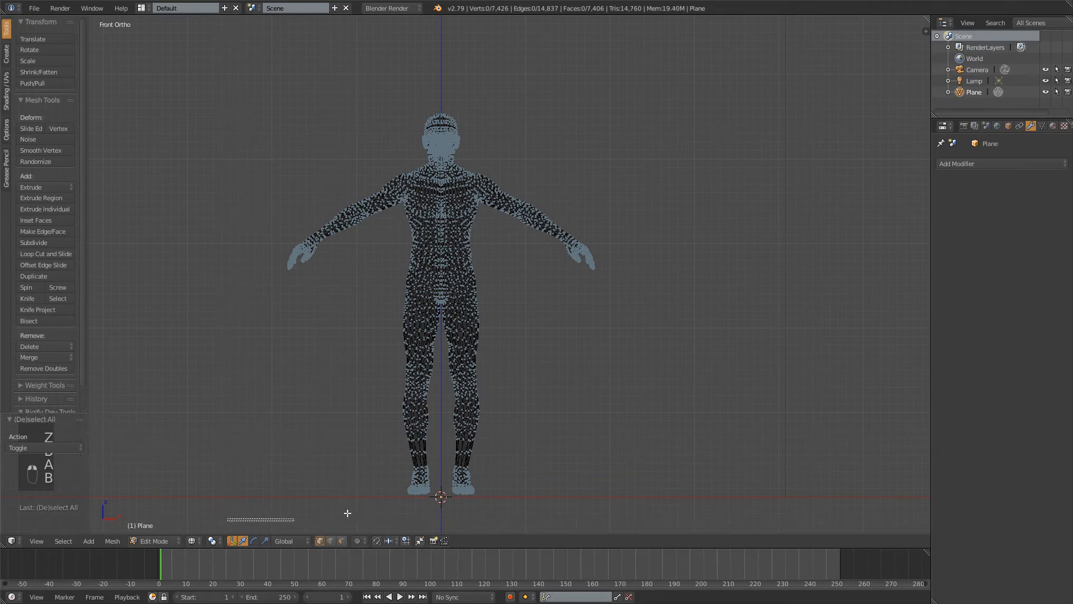
drag(227, 520, 719, 174)
scroll(545, 246, up, 5)
scroll(545, 247, up, 2)
key(x)
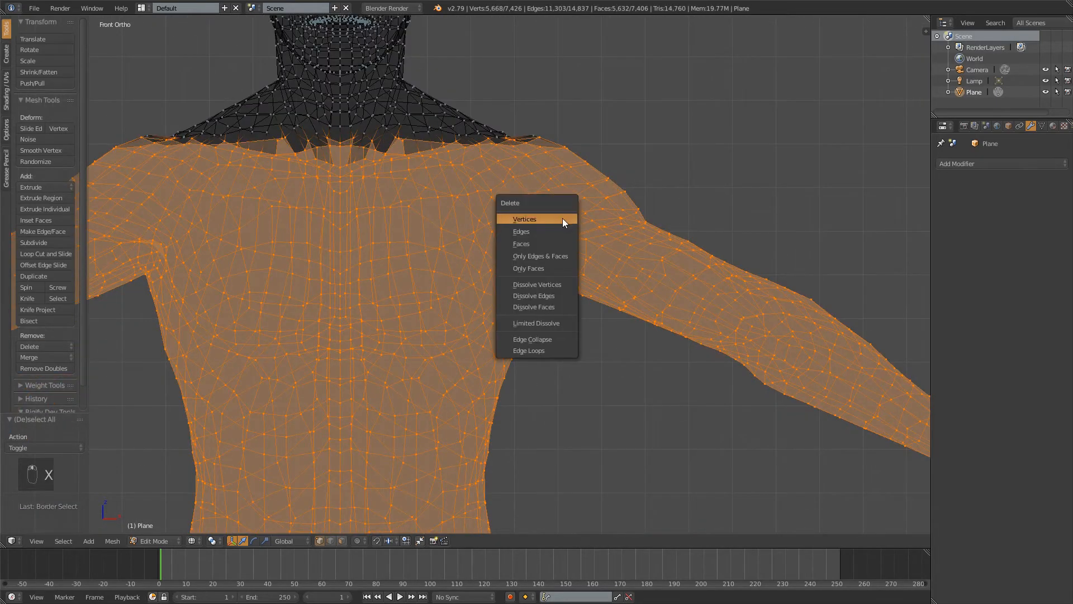
click(563, 218)
Delete the stray vertices left beyond the shoulder tips and below the ragged neck edge
scroll(540, 194, down, 1)
right_click(523, 163)
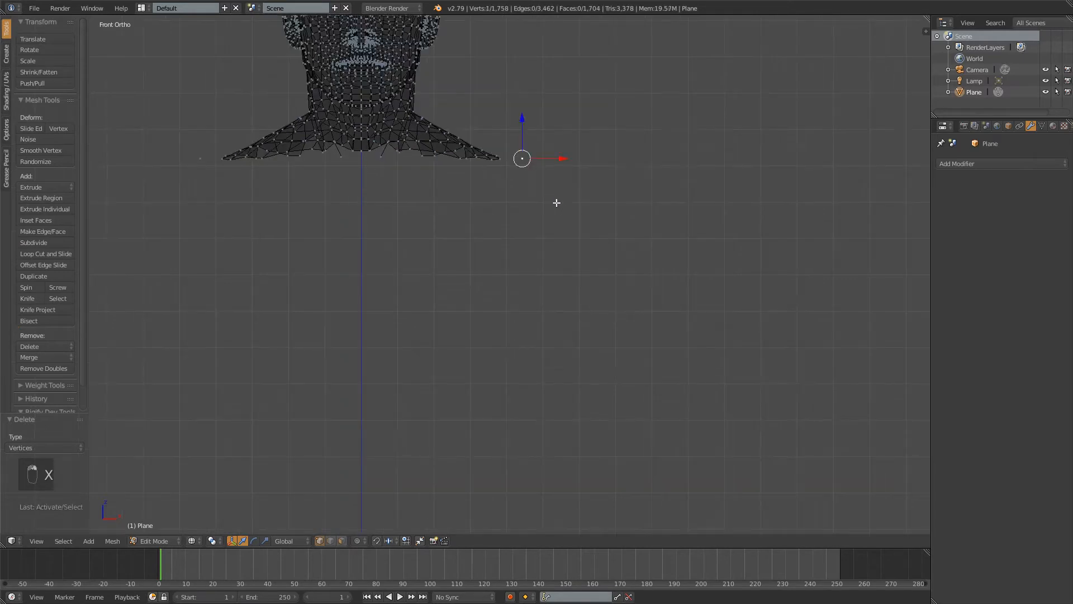
key(x)
click(562, 183)
right_click(385, 159)
key(c)
key(x)
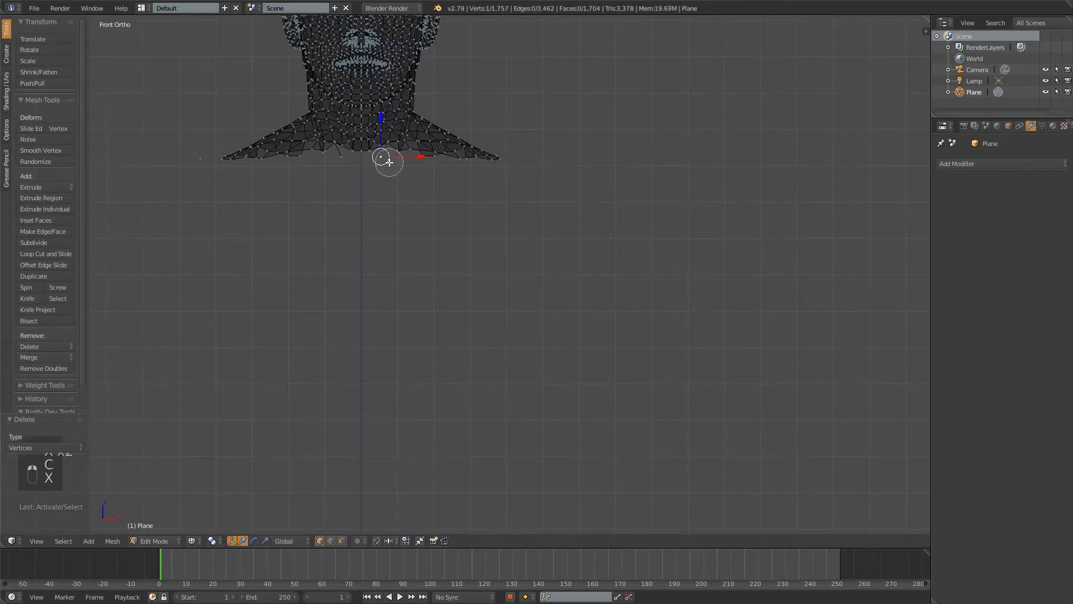
right_click(361, 133)
key(x)
click(388, 163)
right_click(343, 157)
key(x)
click(343, 159)
right_click(190, 155)
key(x)
click(188, 155)
Return the trimmed head to solid shading with nothing selected and check its lower edge in Edit Mode
key(a)
key(z)
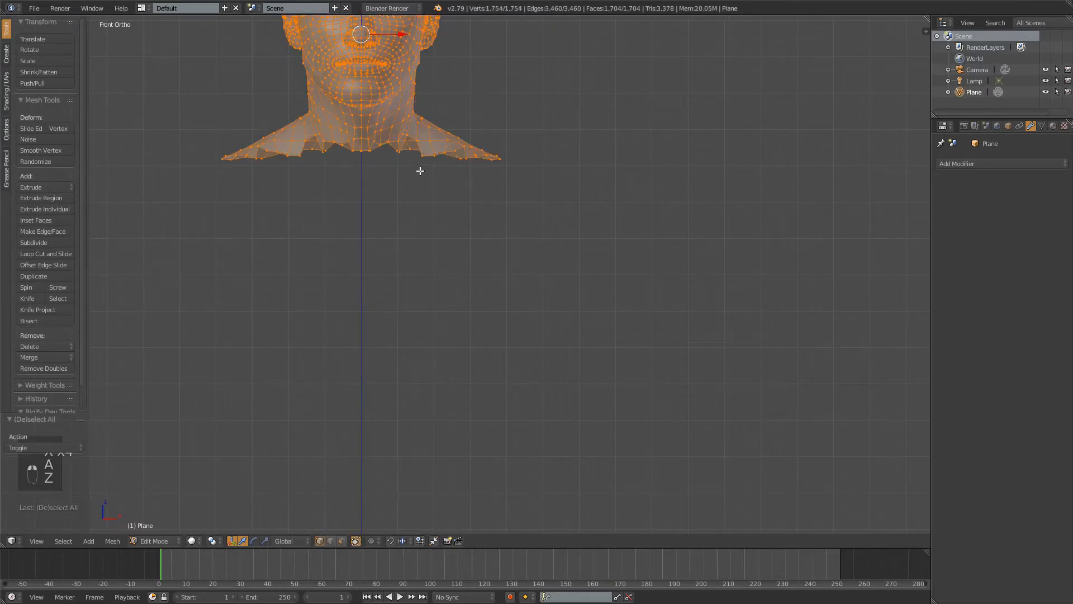
key(a)
mouse_move(510, 143)
middle_down()
mouse_move(412, 148)
mouse_move(341, 123)
mouse_move(469, 211)
mouse_move(533, 190)
mouse_move(646, 205)
mouse_move(518, 244)
mouse_move(540, 249)
mouse_move(460, 244)
mouse_move(431, 314)
mouse_move(487, 263)
middle_up()
key(z)
key(Tab)
key(a)
key(z)
key(Tab)
Delete the two remaining protruding vertices along the lower edge of the shoulders
right_click(431, 412)
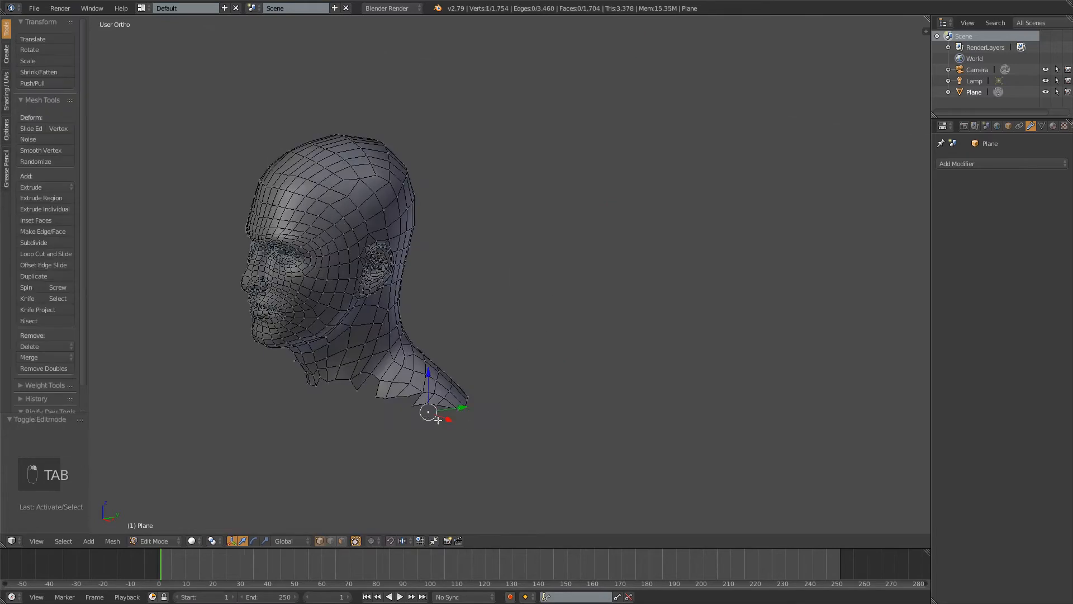
key(x)
click(421, 412)
middle_drag(421, 412, 476, 329)
right_click(270, 383)
key(x)
click(351, 438)
Move the entire head mesh down along the Z axis by about 3.818 units so its neck sits at the grid origin
scroll(351, 438, down, 5)
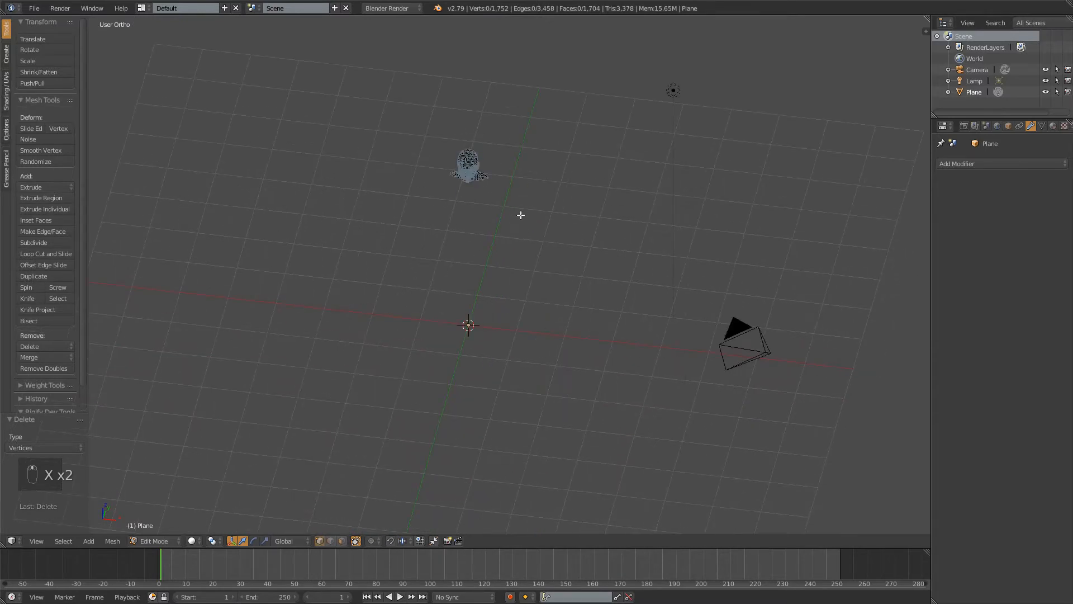
key(KP_1)
key(Tab)
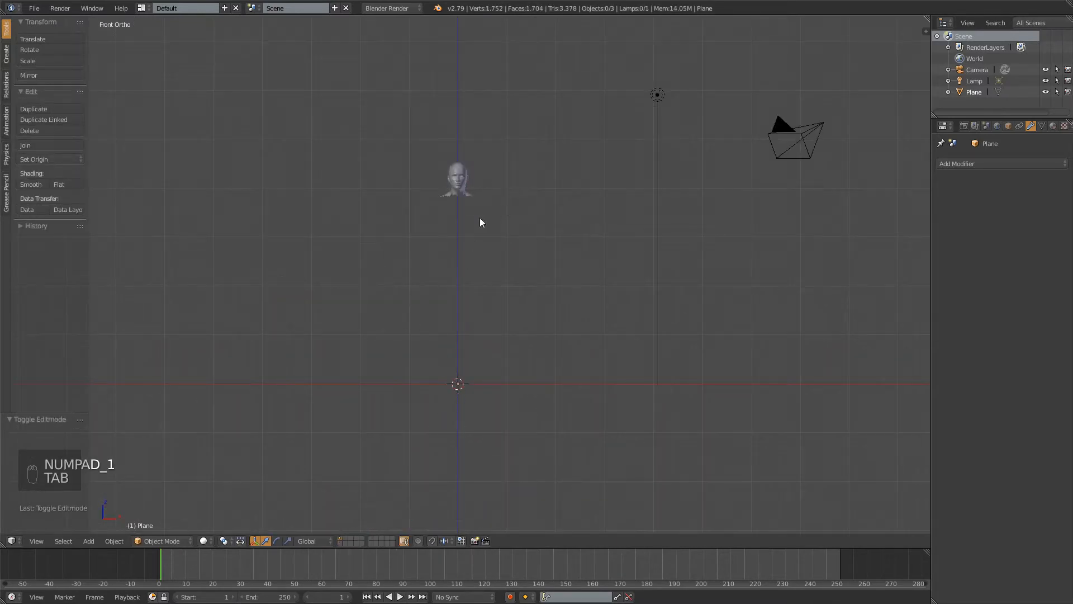
key(Tab)
key(a)
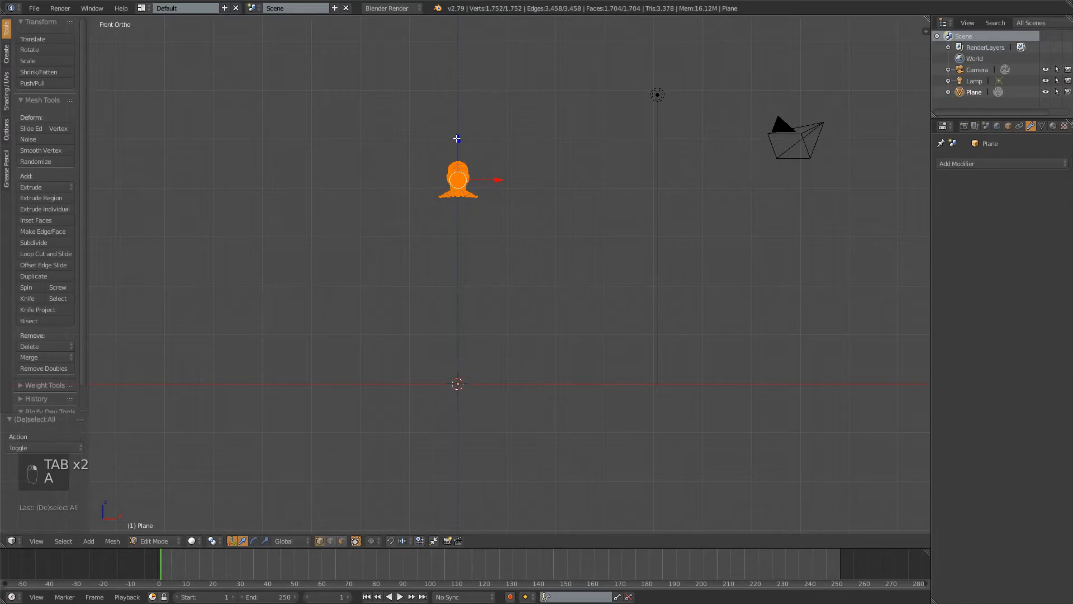
key(g)
key(z)
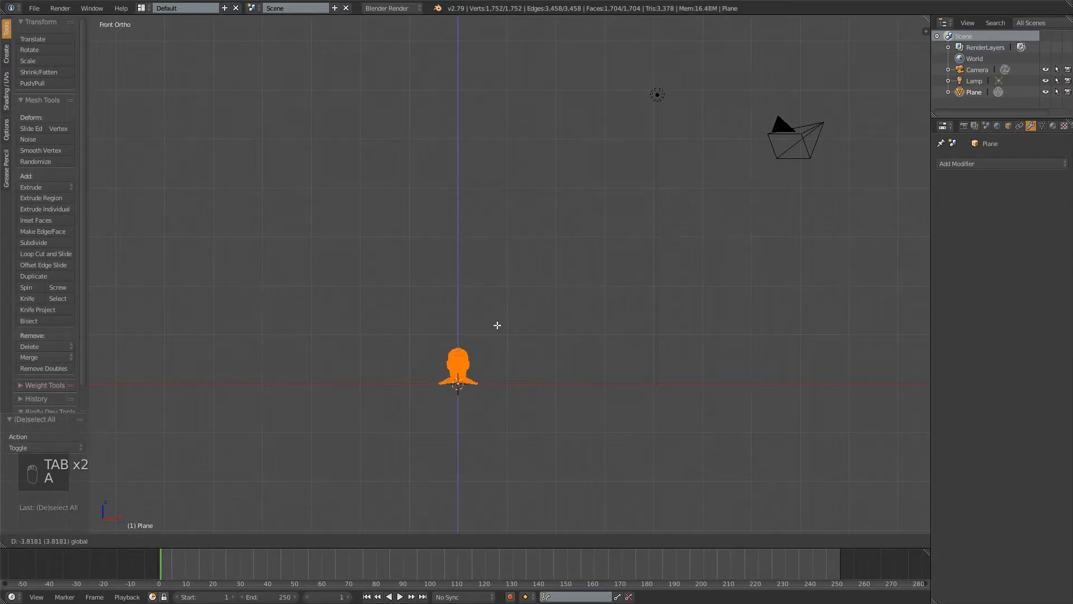
click(497, 324)
Deselect the head's mesh and return to Object Mode with no objects selected
scroll(508, 268, up, 3)
middle_drag(508, 268, 475, 267)
scroll(474, 267, up, 2)
scroll(503, 304, up, 3)
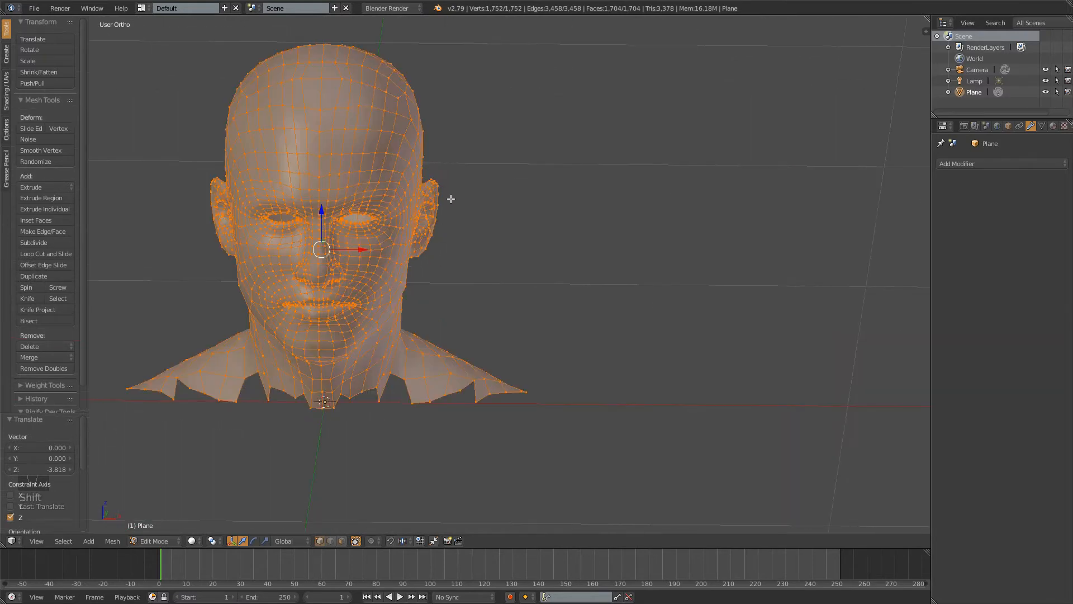
shift+middle_drag(451, 199, 551, 212)
middle_drag(591, 163, 522, 193)
key(a)
key(Tab)
scroll(485, 171, down, 4)
key(a)
key(a)
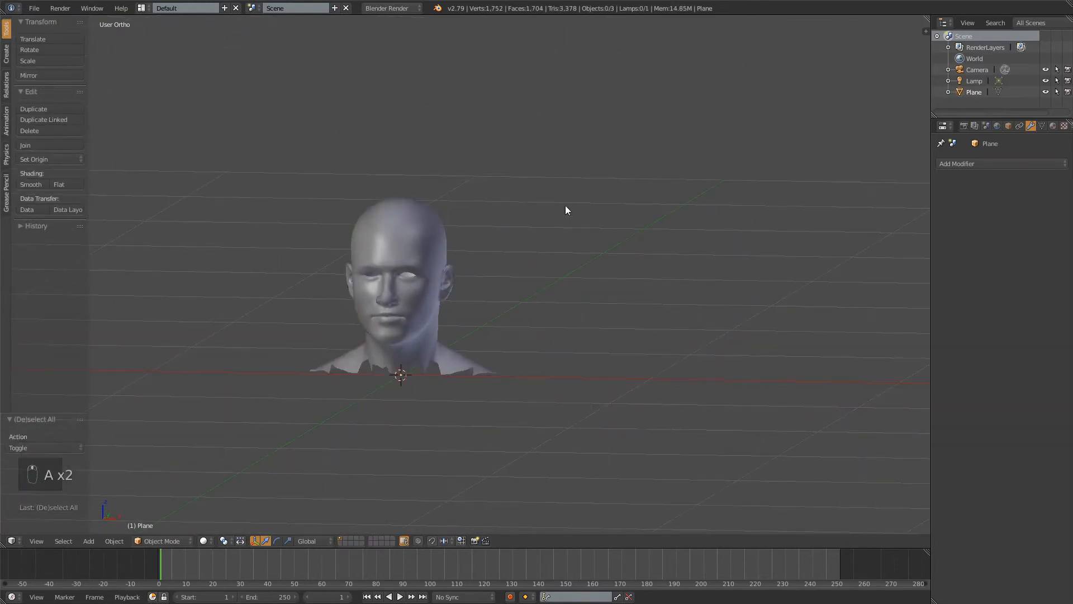
Select the head object and turn off its X-Ray display option
shift+middle_drag(624, 227, 685, 242)
right_click(482, 254)
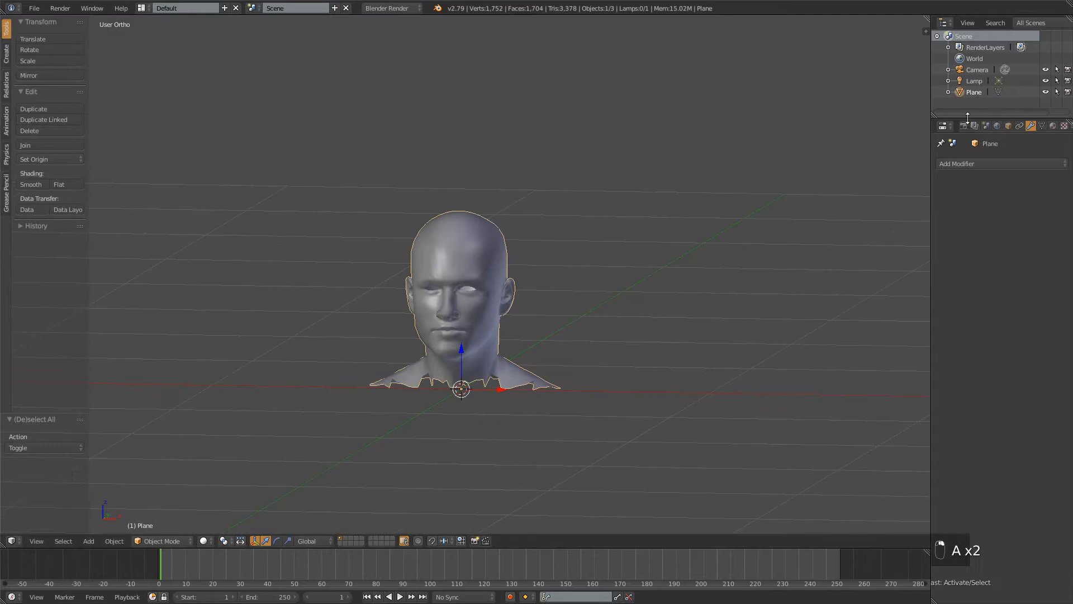
click(1012, 126)
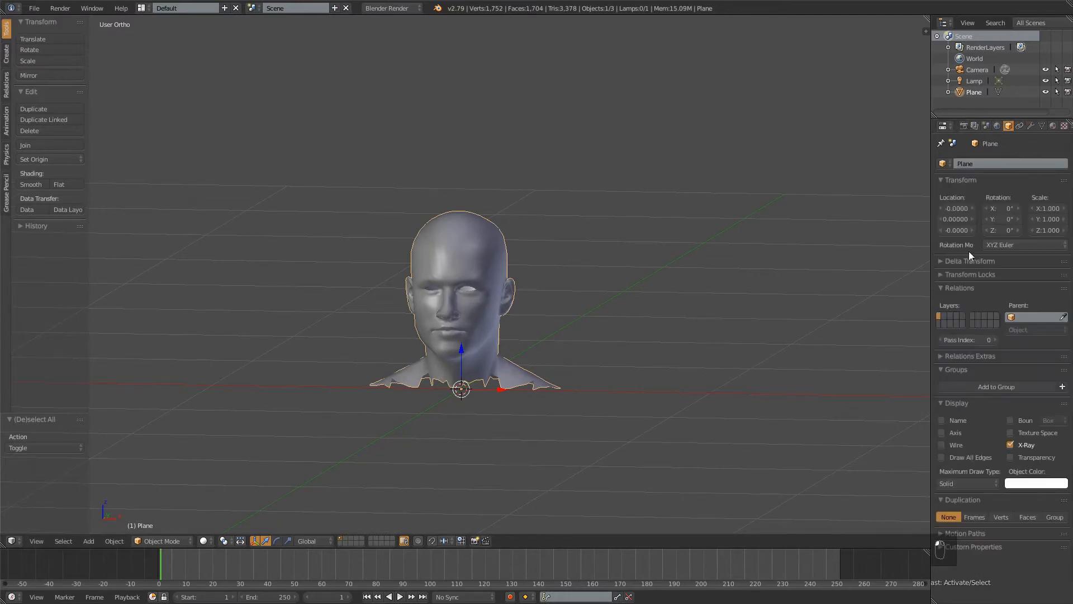
click(1013, 445)
middle_drag(594, 198, 604, 264)
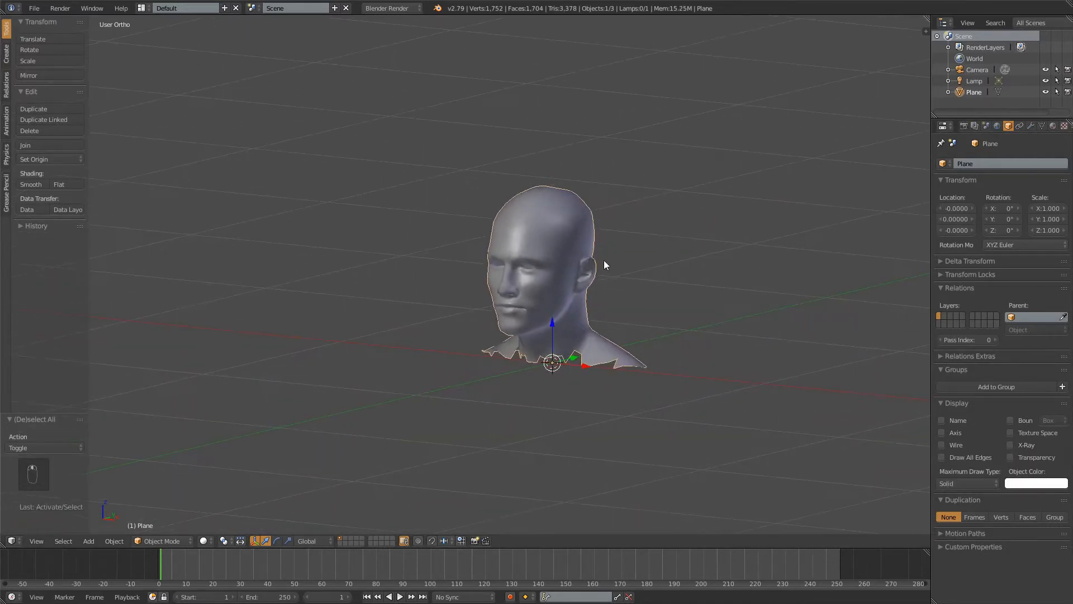
In Edit Mode with wireframe display, circle-select the scalp vertices from the side, covering the hairline, sideburns and back of the head
shift+middle_drag(773, 271, 700, 294)
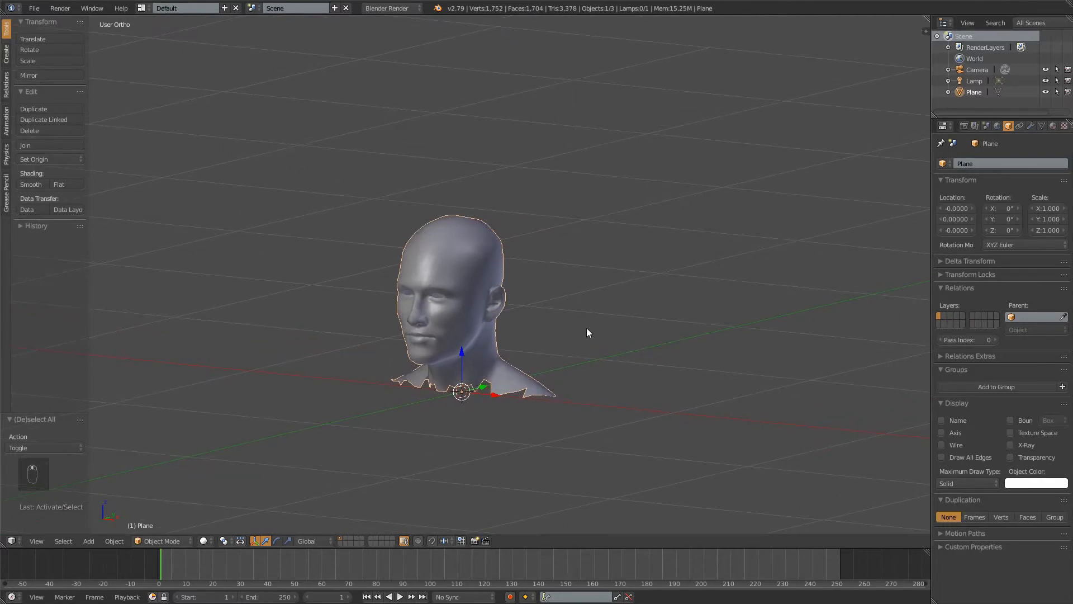
shift+middle_drag(586, 327, 498, 333)
key(KP_3)
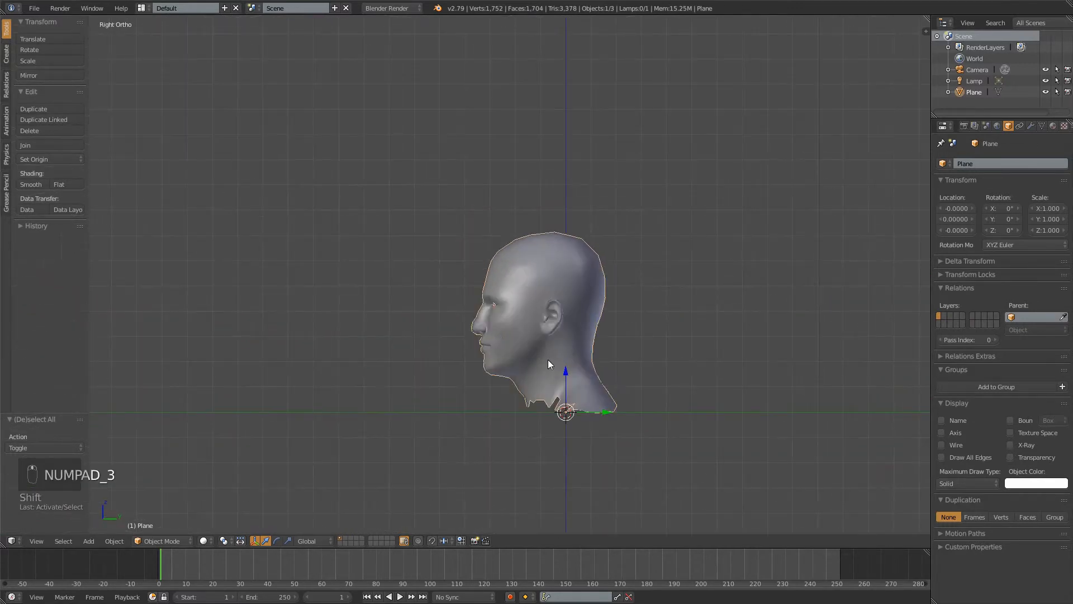
scroll(548, 363, up, 6)
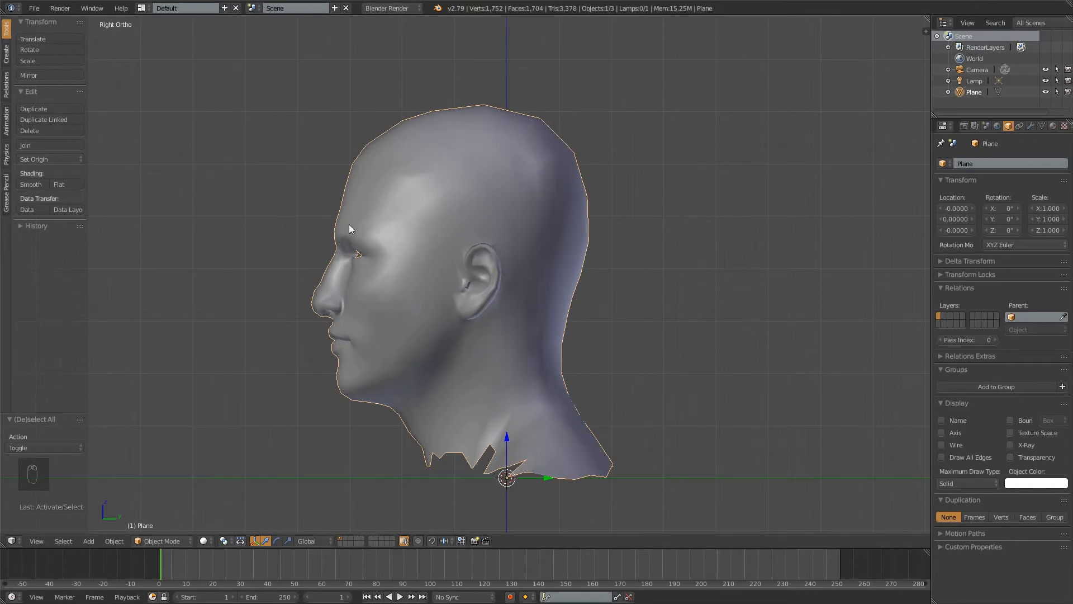
key(Tab)
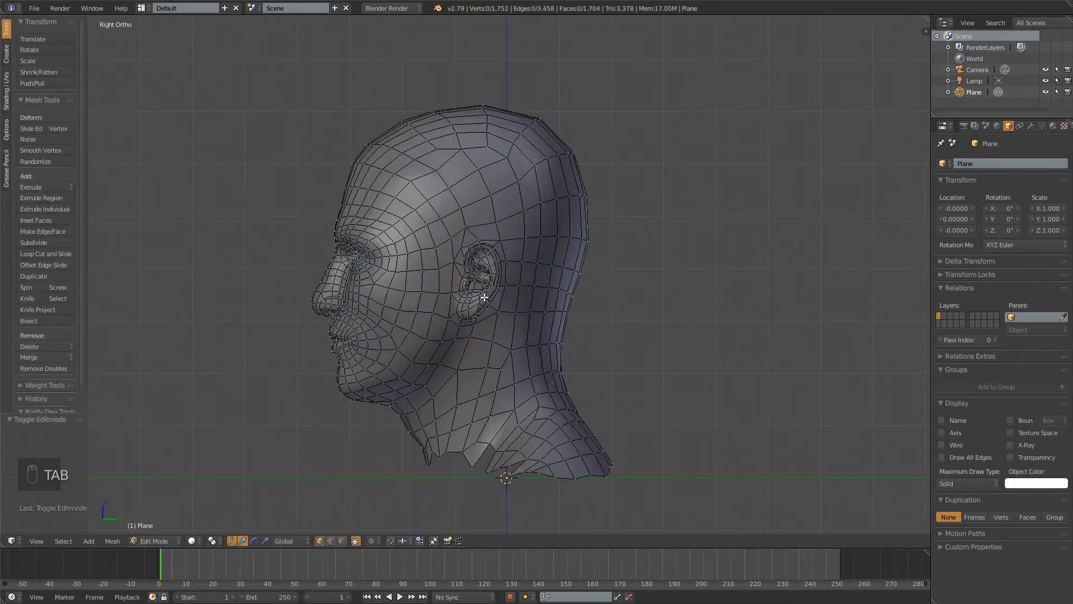
shift+middle_drag(490, 150, 506, 180)
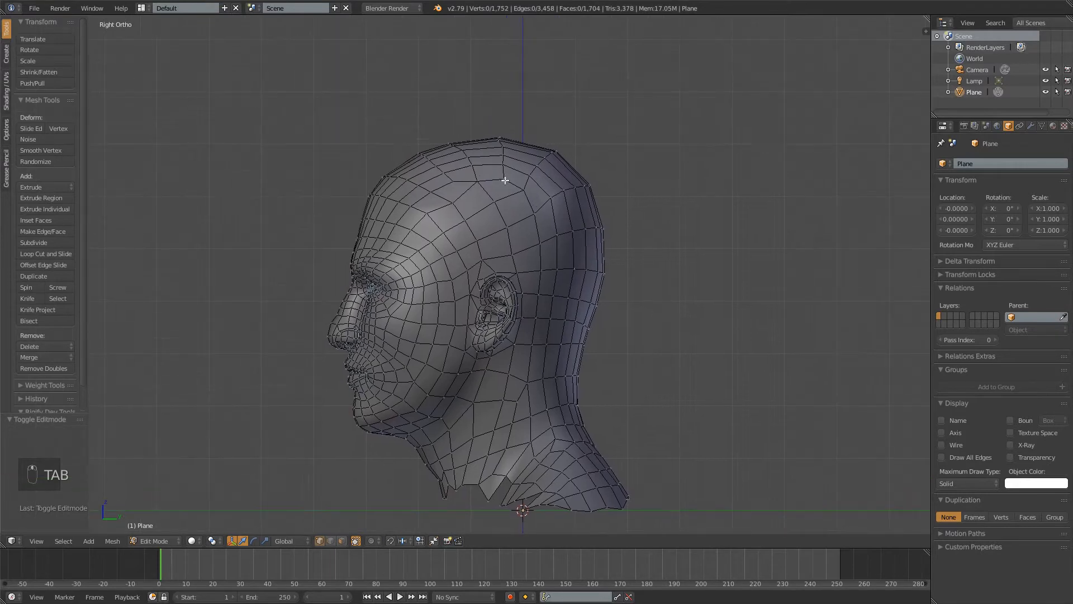
key(z)
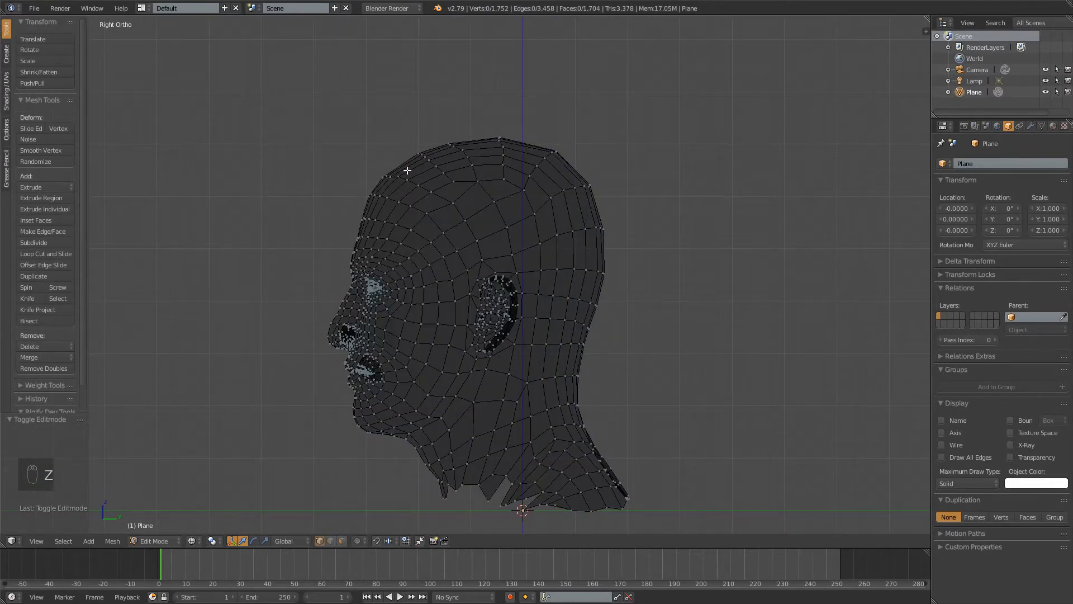
key(c)
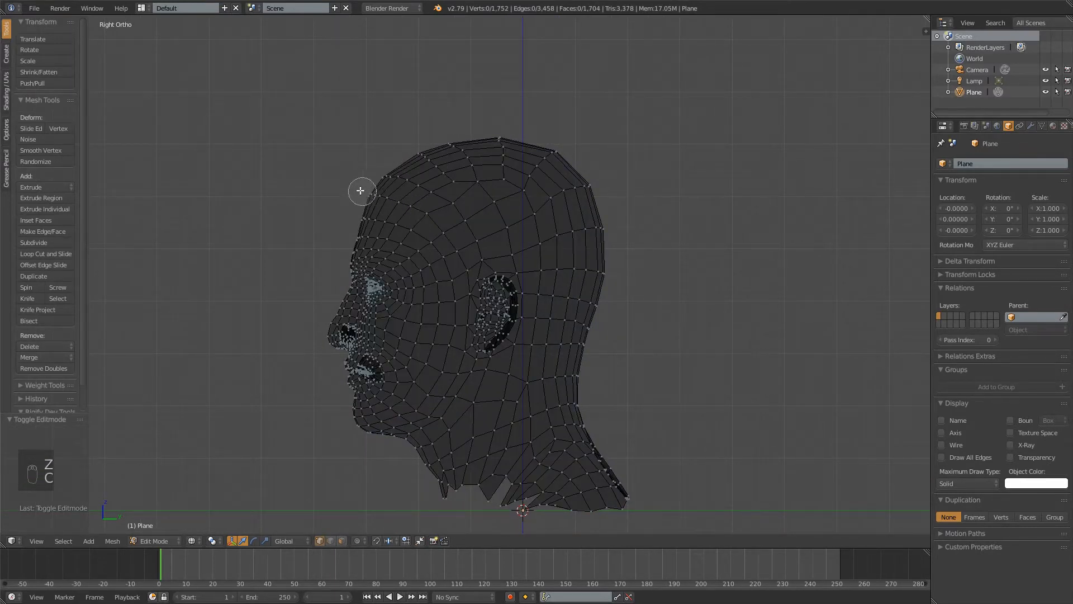
mouse_move(354, 189)
mouse_down()
mouse_move(438, 218)
mouse_move(463, 327)
mouse_move(450, 265)
mouse_move(428, 237)
mouse_move(351, 214)
mouse_move(491, 286)
mouse_move(476, 257)
mouse_move(522, 267)
mouse_move(517, 238)
mouse_move(551, 287)
mouse_move(531, 291)
mouse_move(536, 330)
mouse_move(536, 320)
mouse_move(523, 349)
mouse_move(584, 345)
mouse_move(521, 376)
mouse_move(553, 374)
mouse_move(606, 275)
mouse_move(635, 272)
mouse_move(587, 183)
mouse_move(498, 228)
mouse_move(548, 140)
mouse_move(506, 137)
mouse_move(390, 179)
mouse_up()
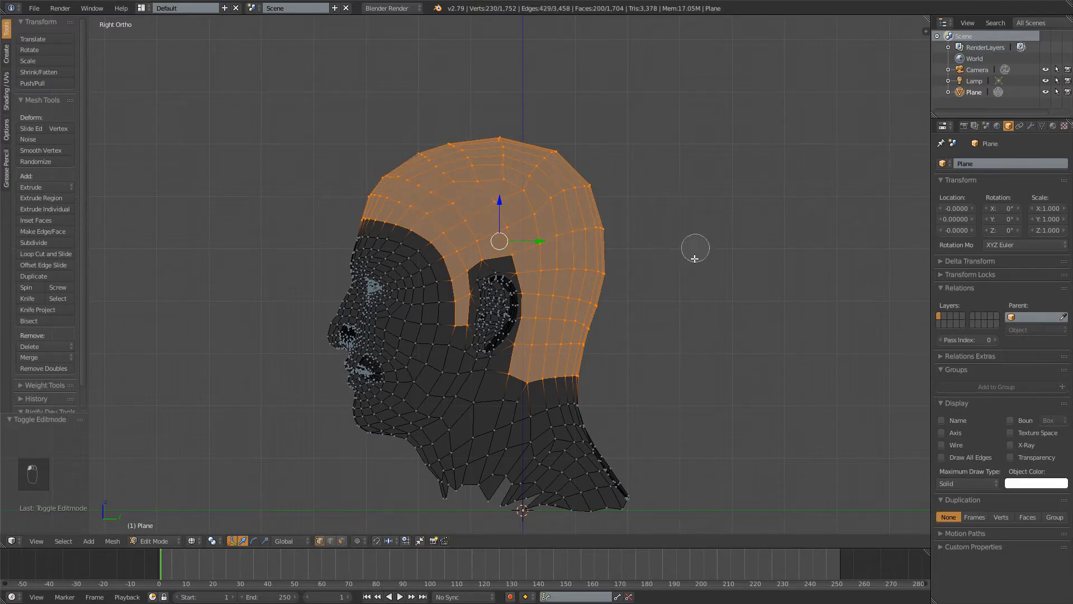
right_click(721, 273)
Add the missed vertices just above the ear to the scalp selection with Circle Select
scroll(648, 284, up, 5)
scroll(639, 286, up, 2)
key(c)
click(627, 259)
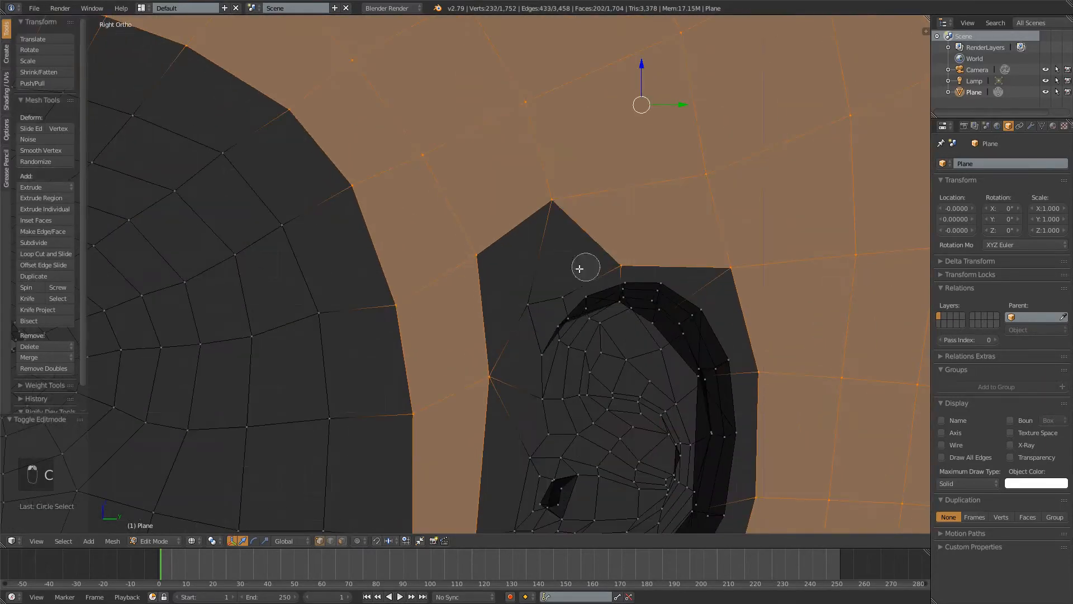
click(567, 288)
click(523, 292)
right_click(693, 255)
scroll(757, 252, down, 5)
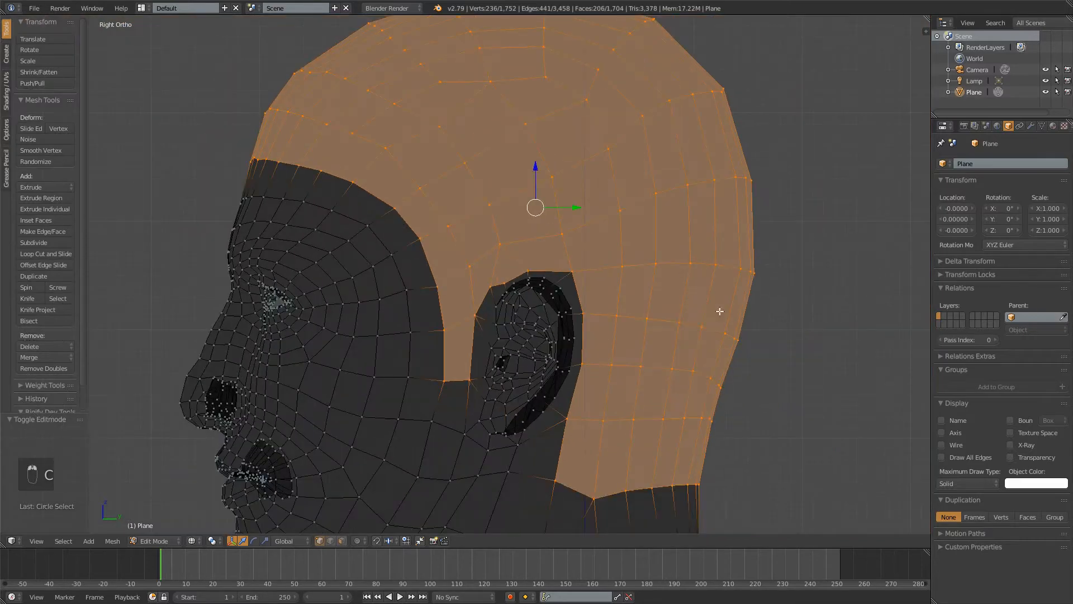
scroll(409, 230, down, 2)
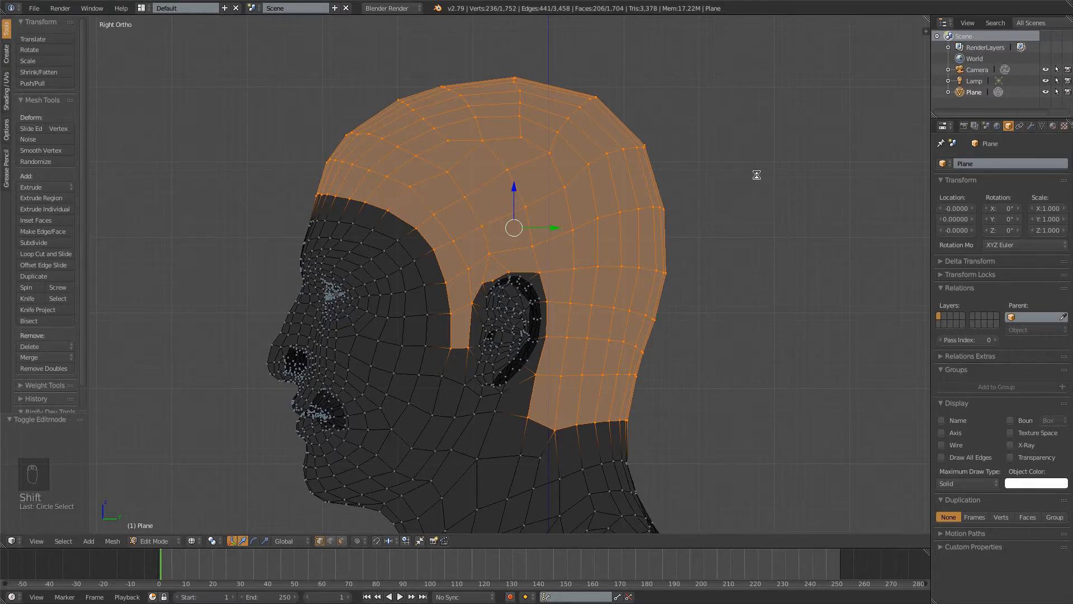
Duplicate the selected scalp faces in place and separate them into their own object, returning to Object Mode with solid shading
key(shift+d)
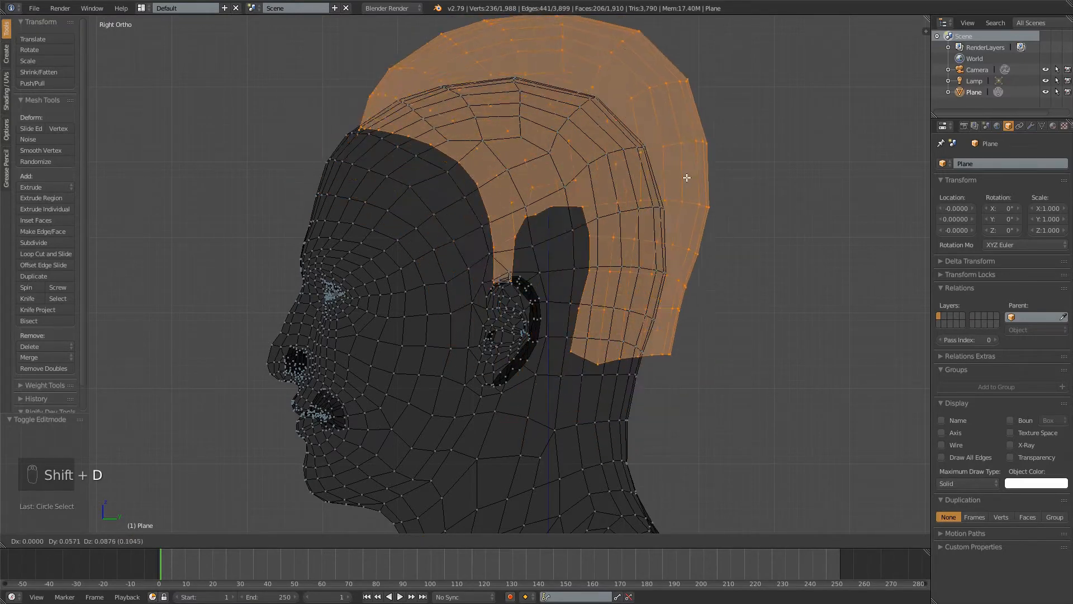
right_click(690, 179)
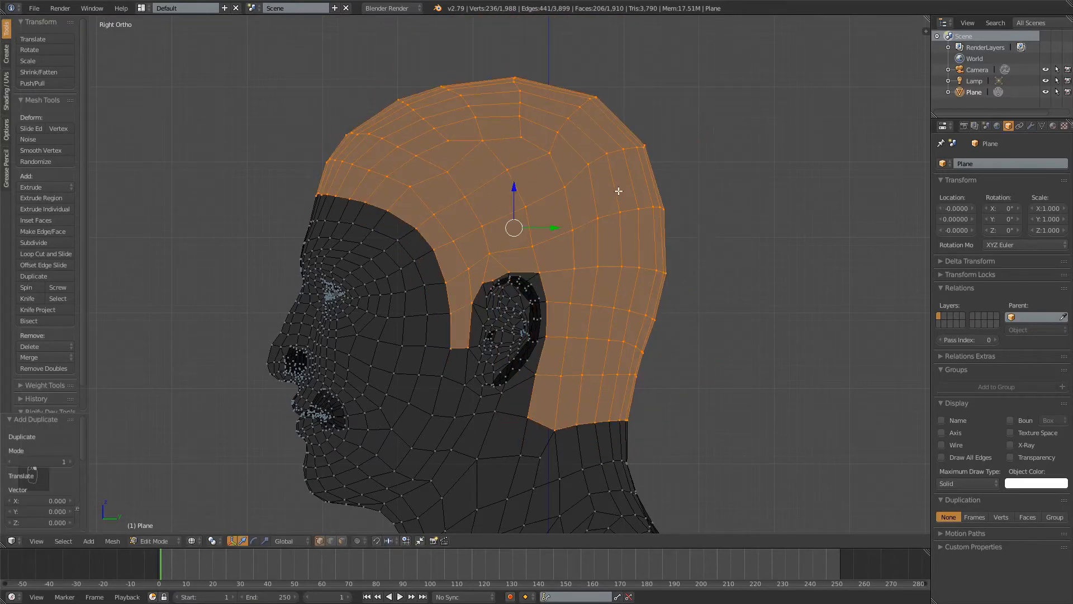
key(p)
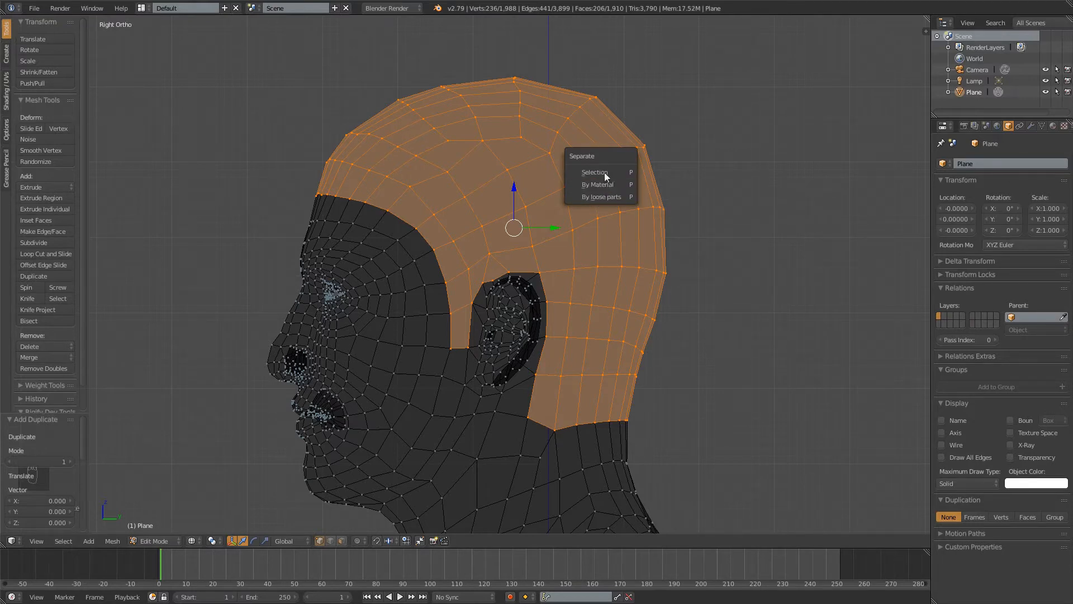
click(591, 170)
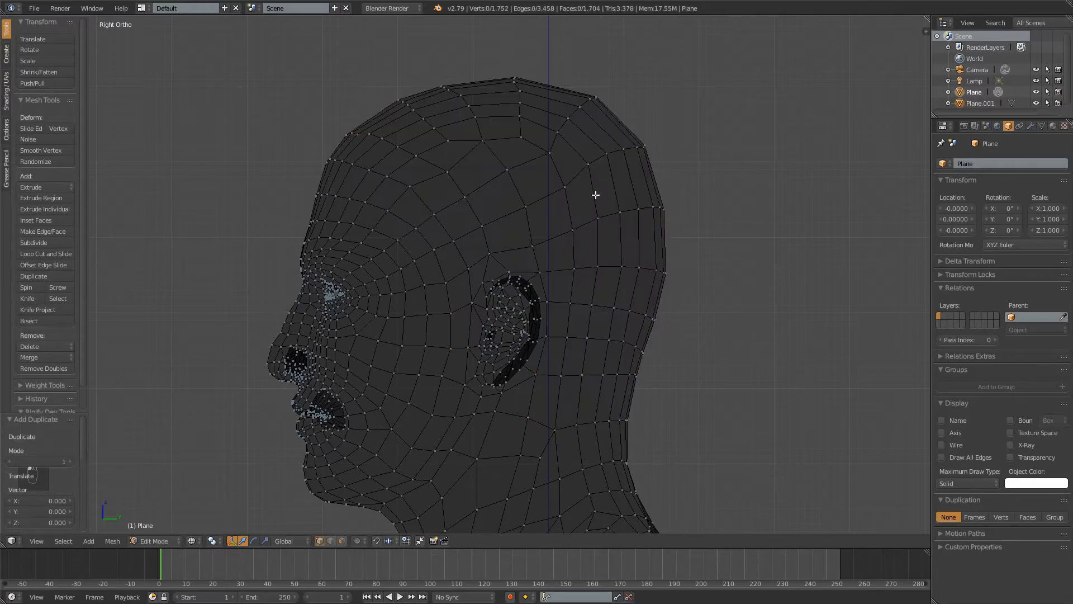
key(a)
key(Tab)
key(z)
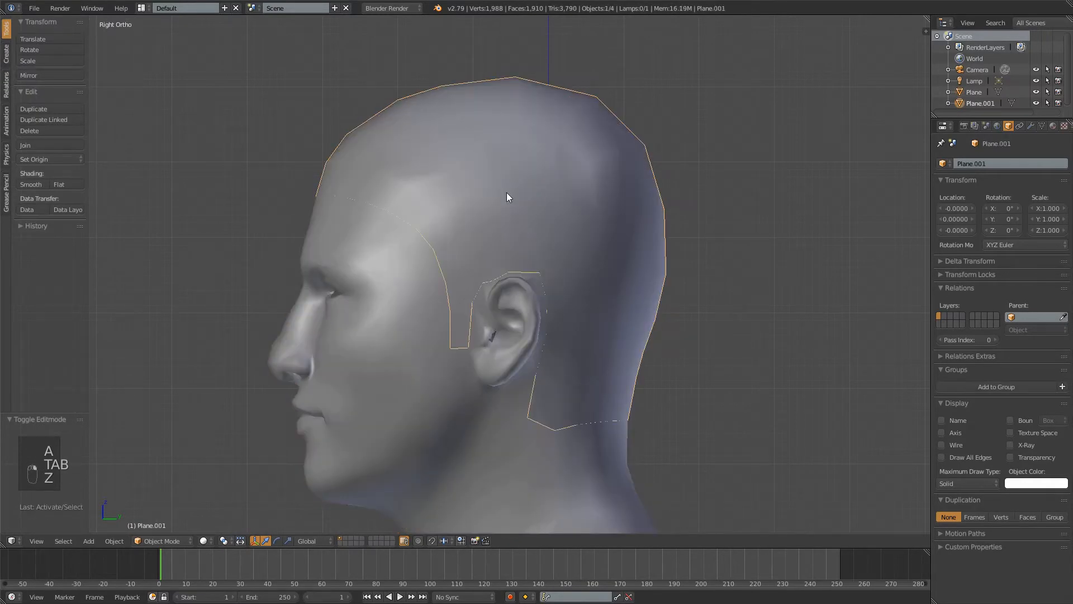
scroll(505, 220, down, 2)
key(g)
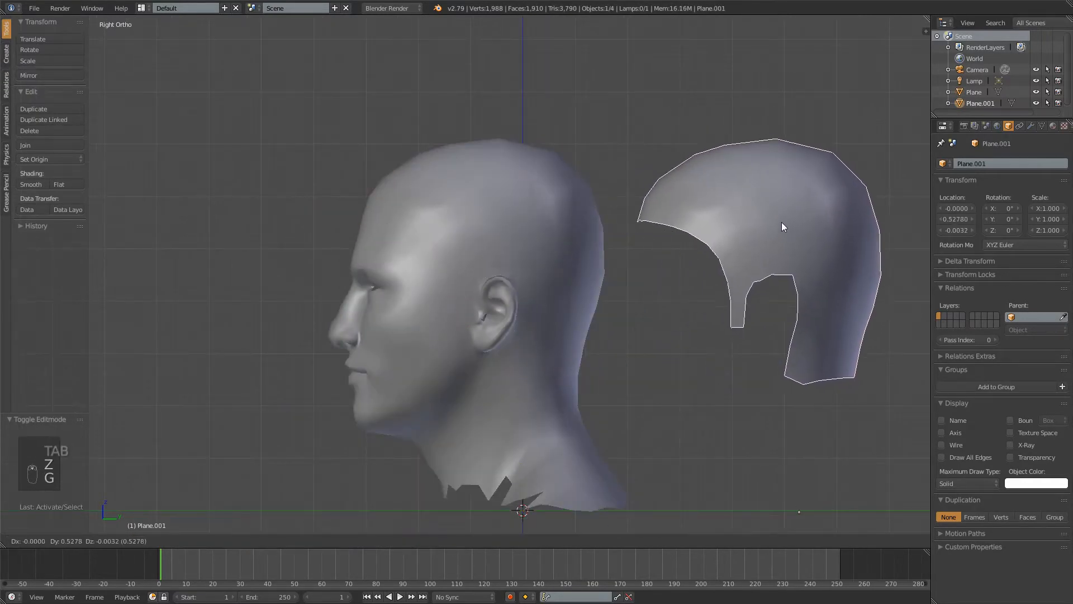
right_click(776, 182)
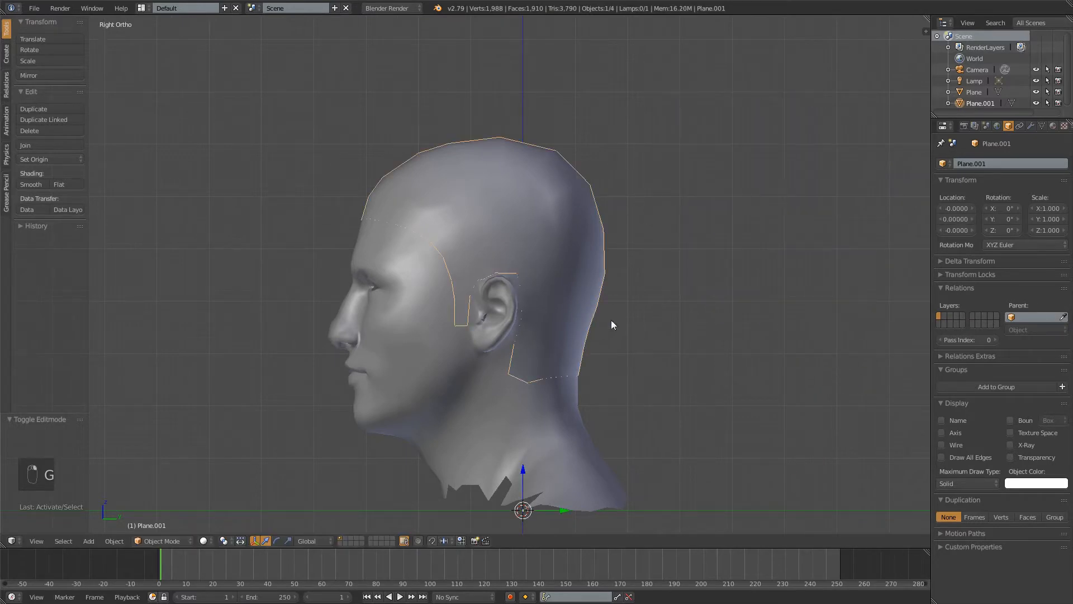
Assign the separated scalp object to both the first and second layers and display only the second layer
key(m)
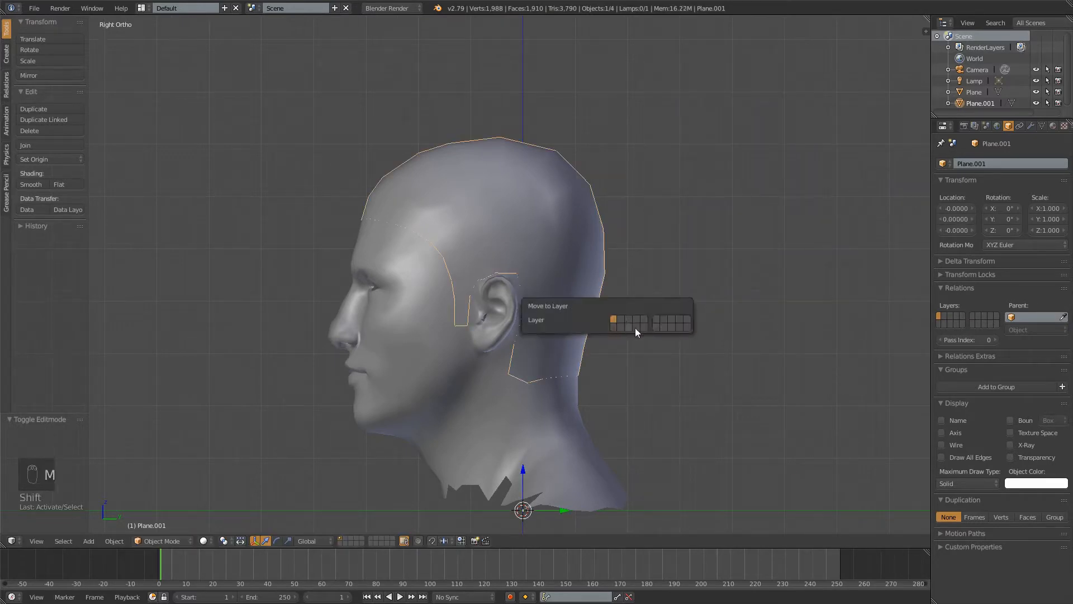
shift+click(620, 320)
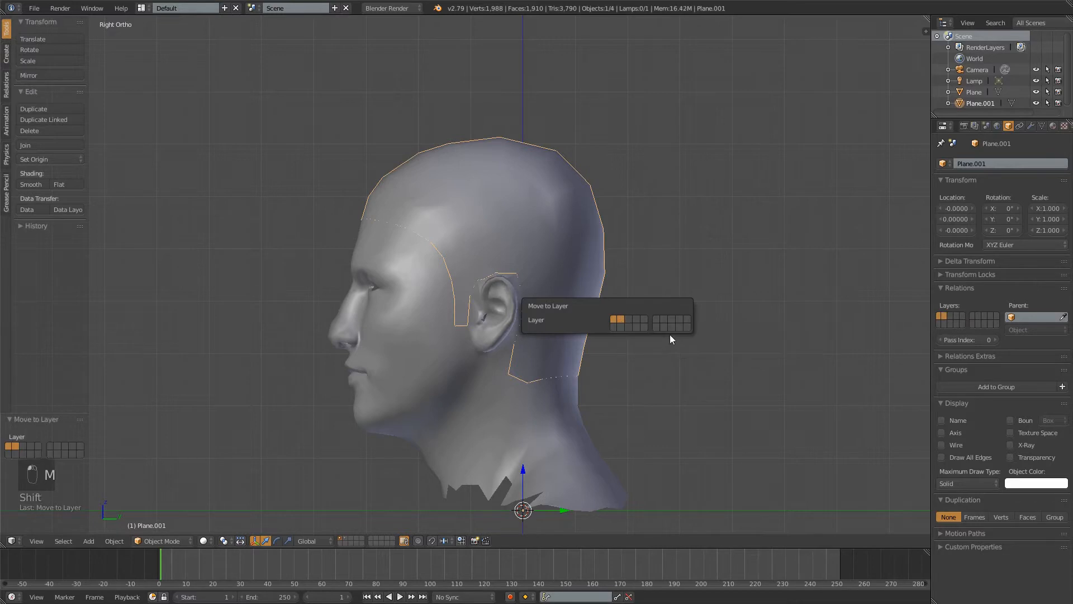
click(345, 540)
middle_drag(461, 252, 524, 235)
scroll(618, 234, up, 5)
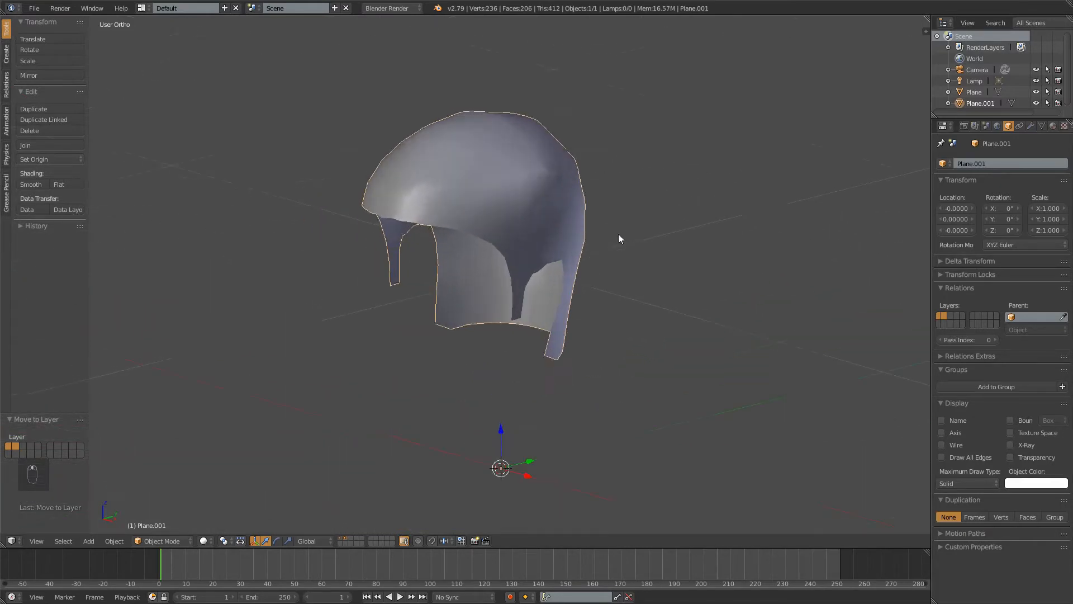
scroll(613, 193, down, 3)
scroll(1051, 128, down, 3)
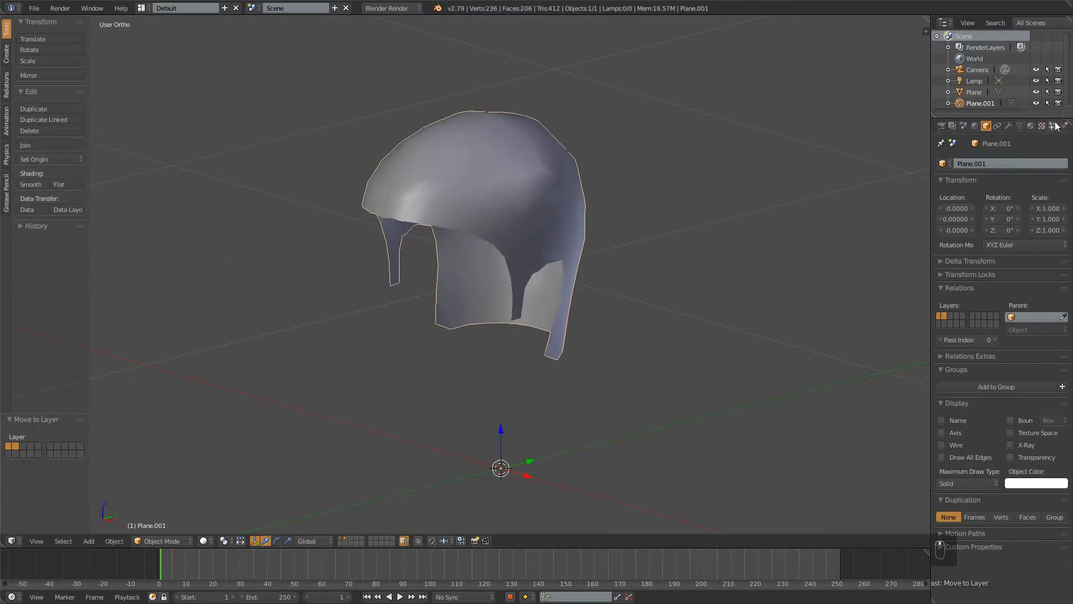
Add a particle system to the scalp object, set its type to Hair, and inspect the strands from several angles
click(1008, 125)
click(986, 201)
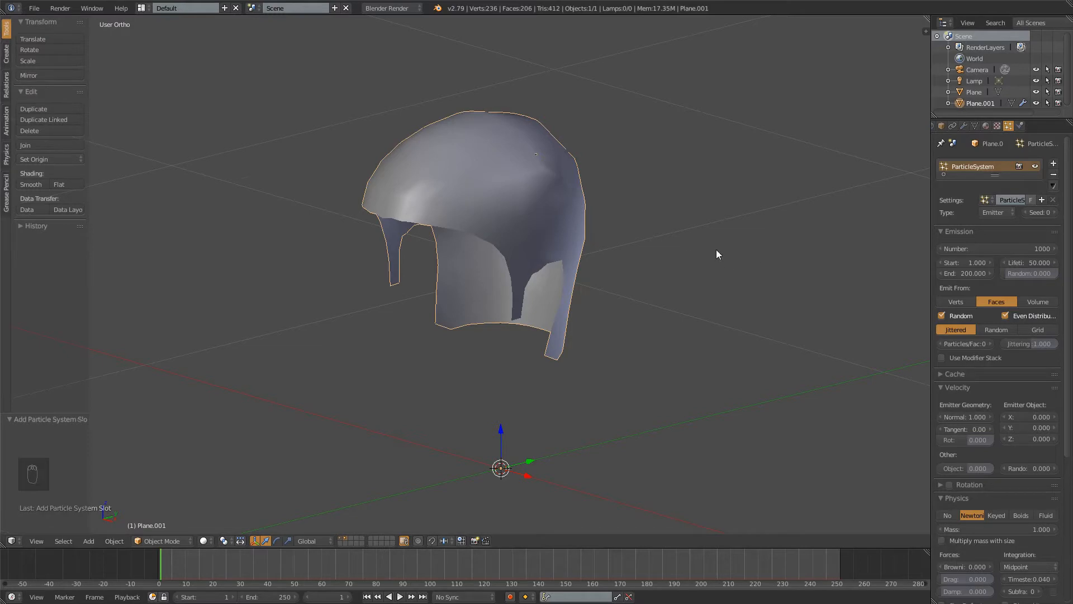
middle_drag(716, 249, 834, 257)
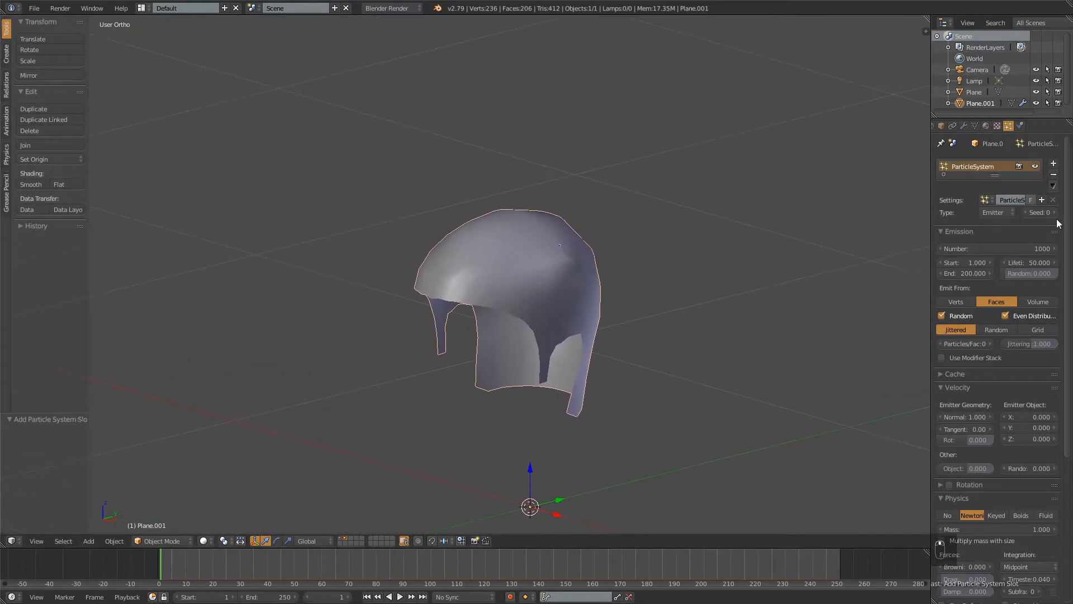
click(998, 213)
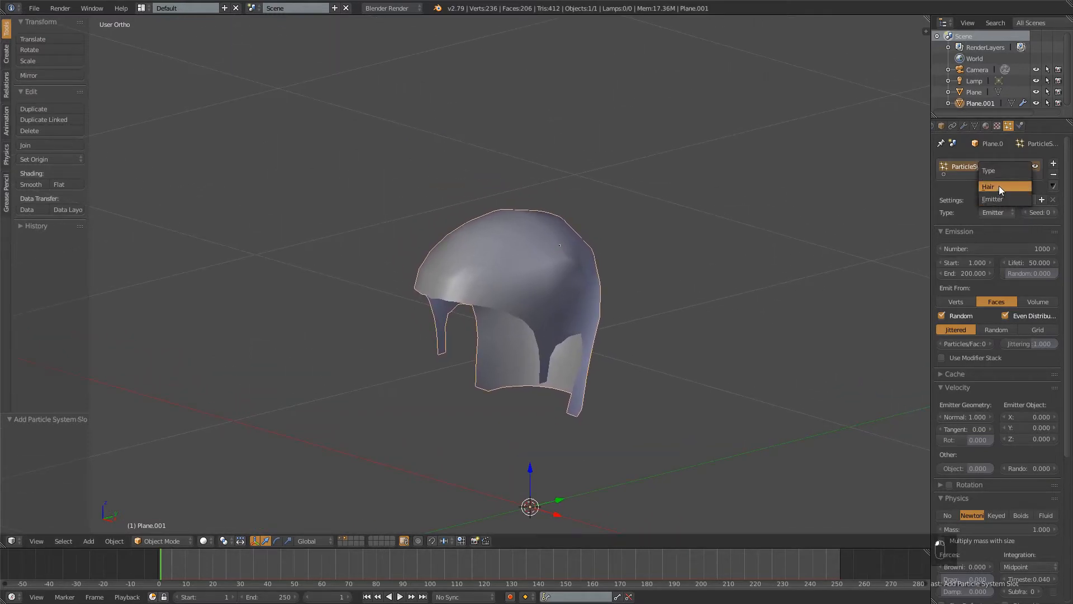
click(990, 187)
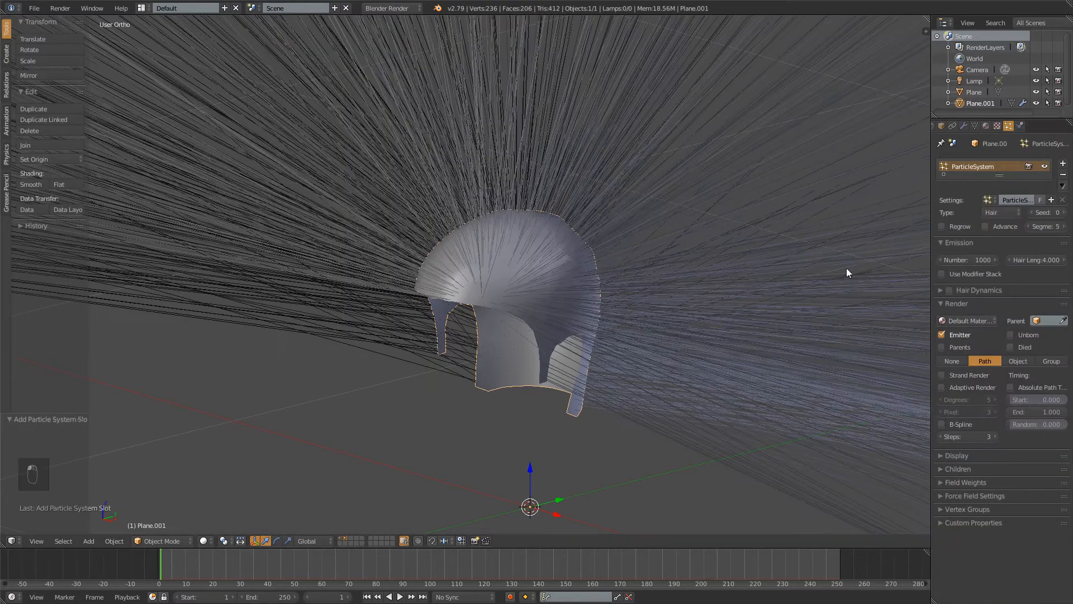
middle_drag(677, 383, 683, 265)
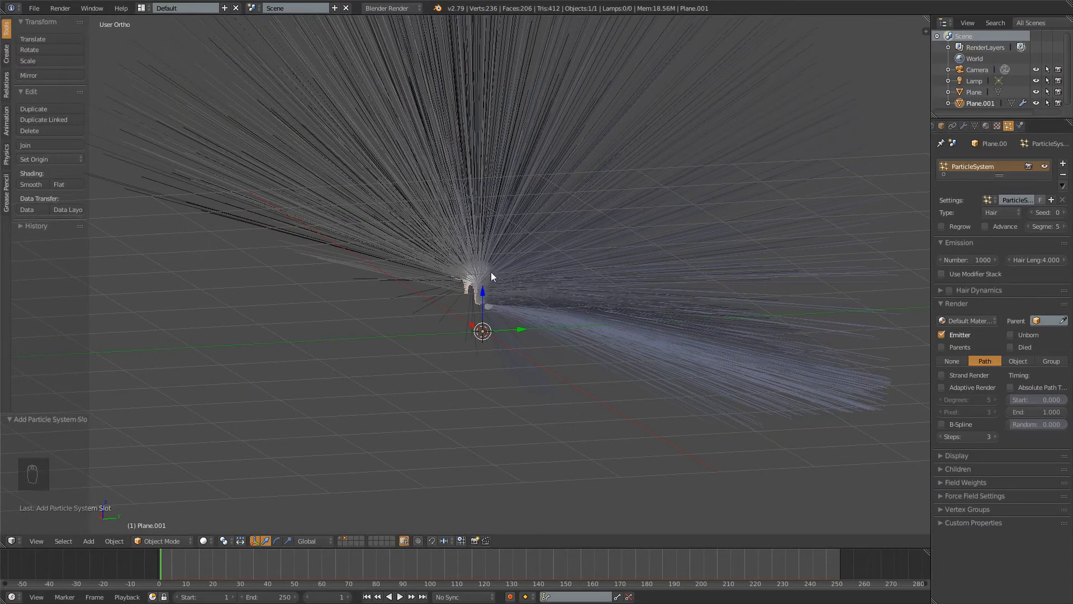
middle_drag(634, 248, 437, 300)
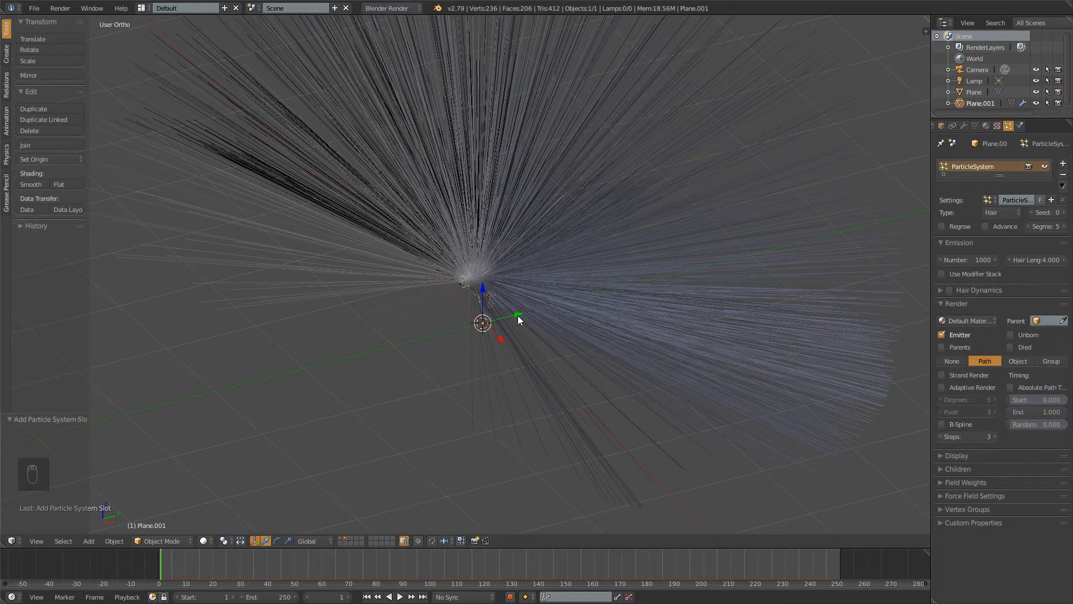
middle_drag(505, 296, 351, 538)
Switch to the empty third layer and add a plane mesh at the origin in front view
click(351, 538)
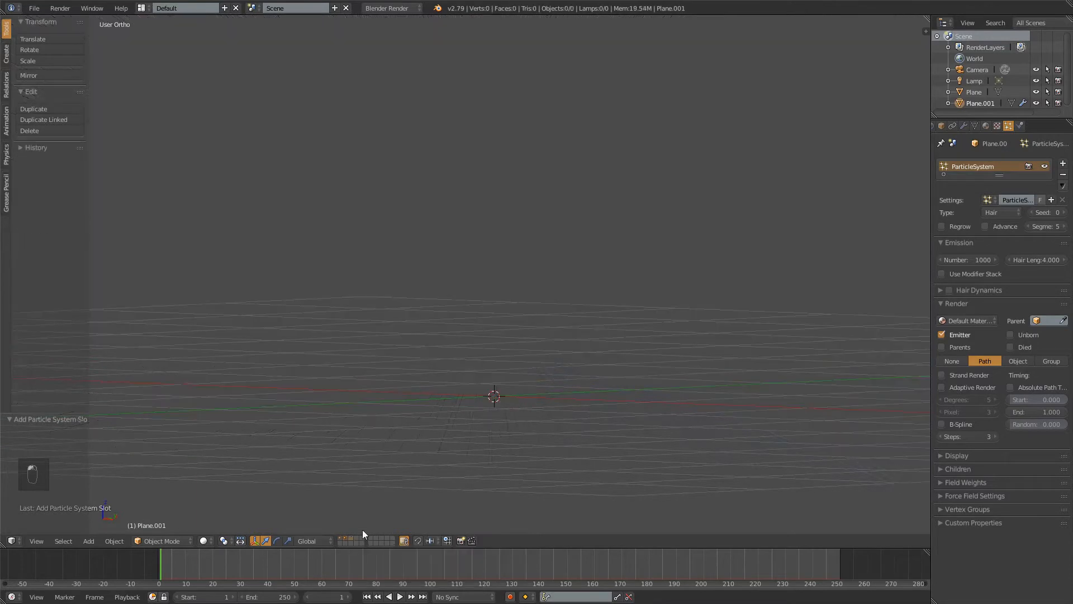
key(KP_1)
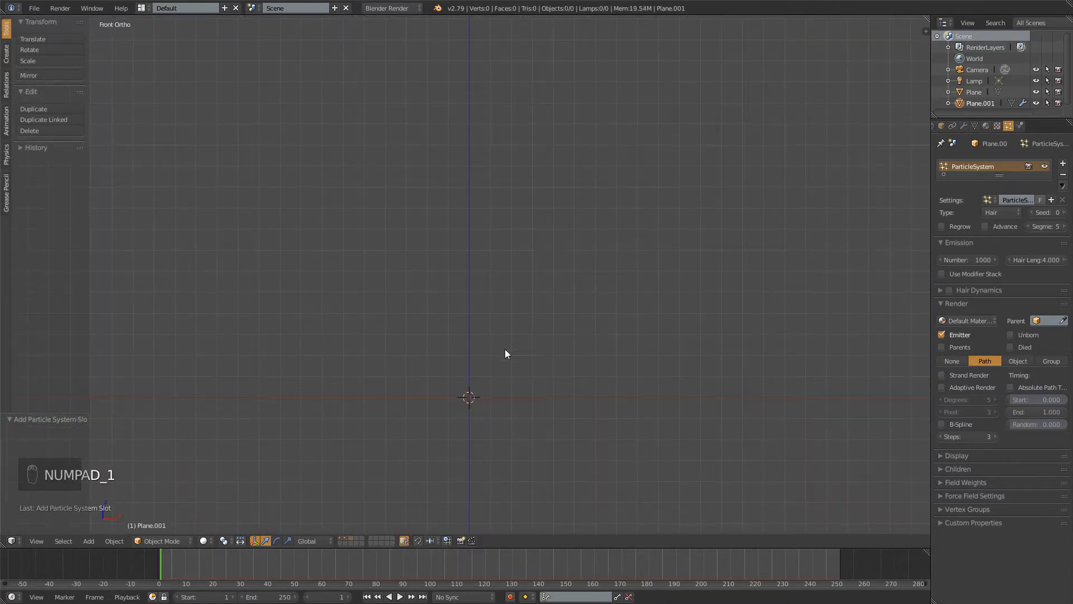
shift+middle_drag(506, 393, 497, 317)
key(shift+a)
mouse_move(532, 258)
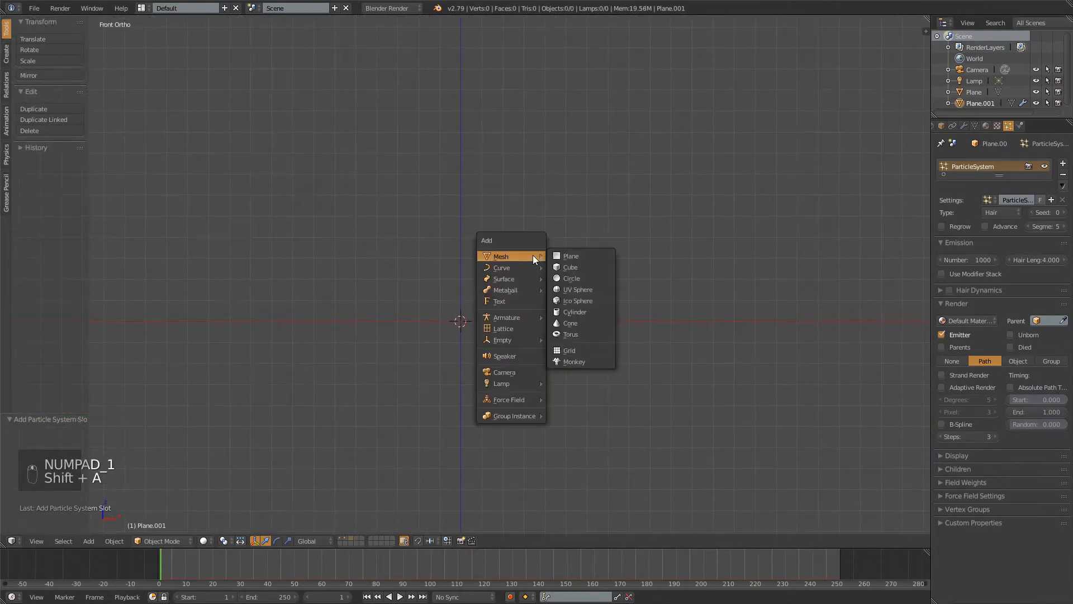
click(581, 255)
shift+middle_drag(606, 337, 577, 292)
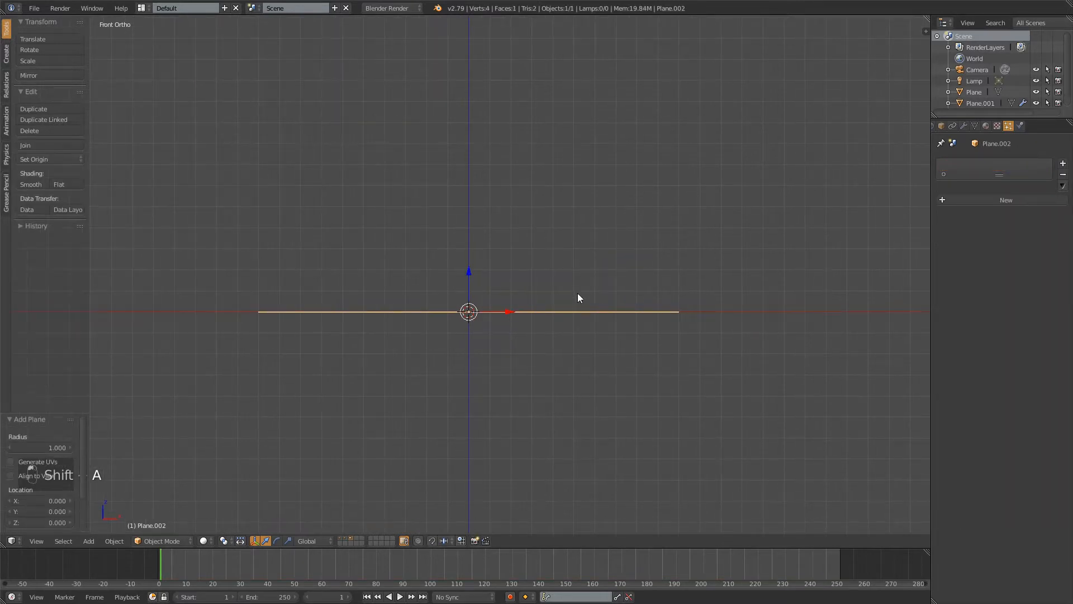
In Edit Mode, rotate the plane's mesh by -90 degrees in the right side view so it stands upright facing the front
key(Tab)
key(KP_3)
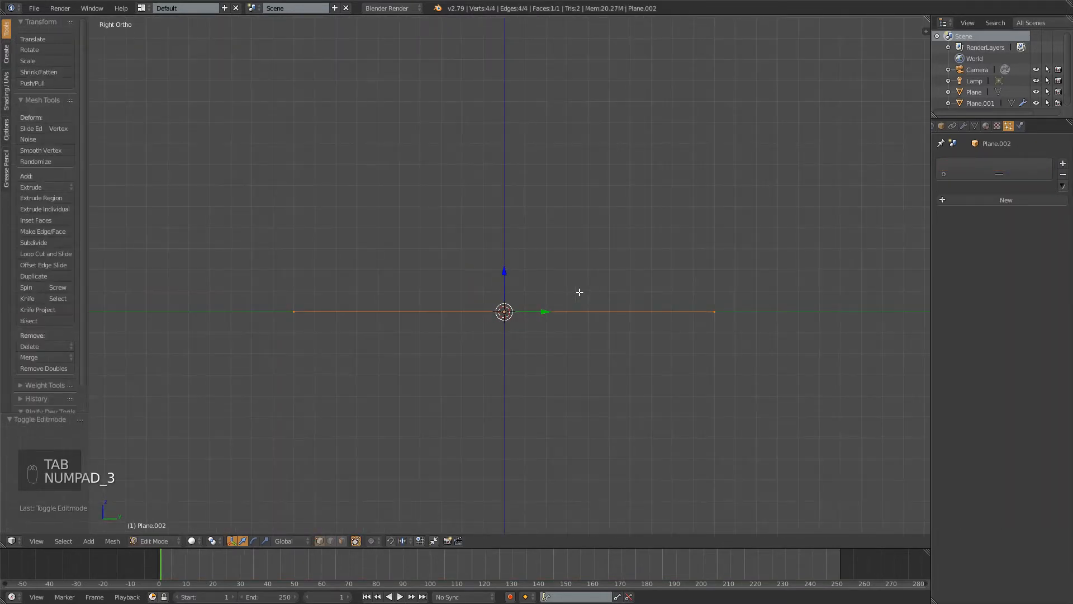
key(r)
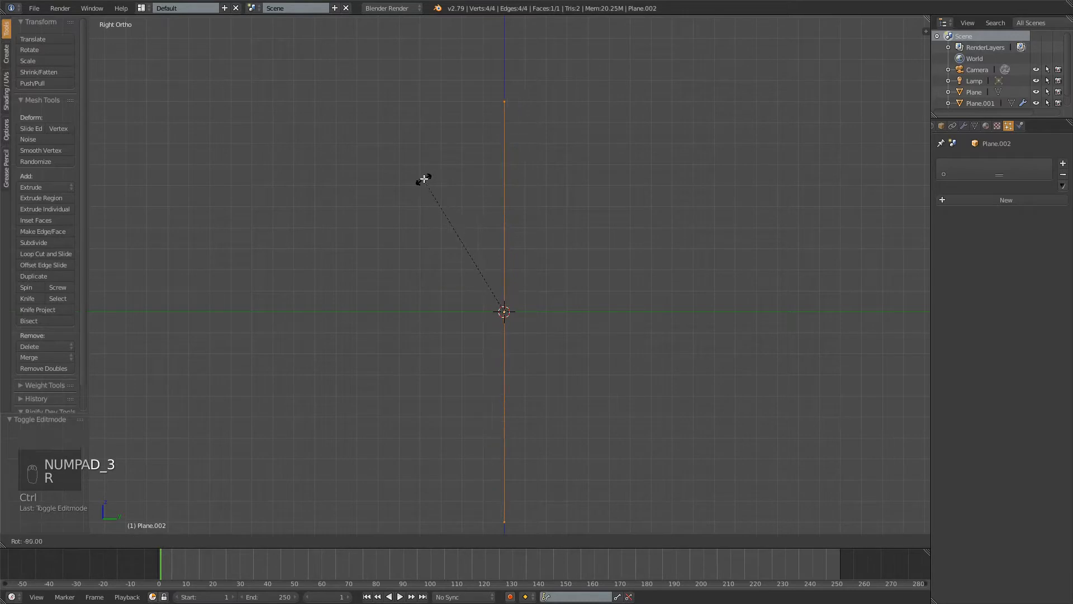
ctrl+click(424, 178)
key(KP_1)
scroll(630, 204, down, 2)
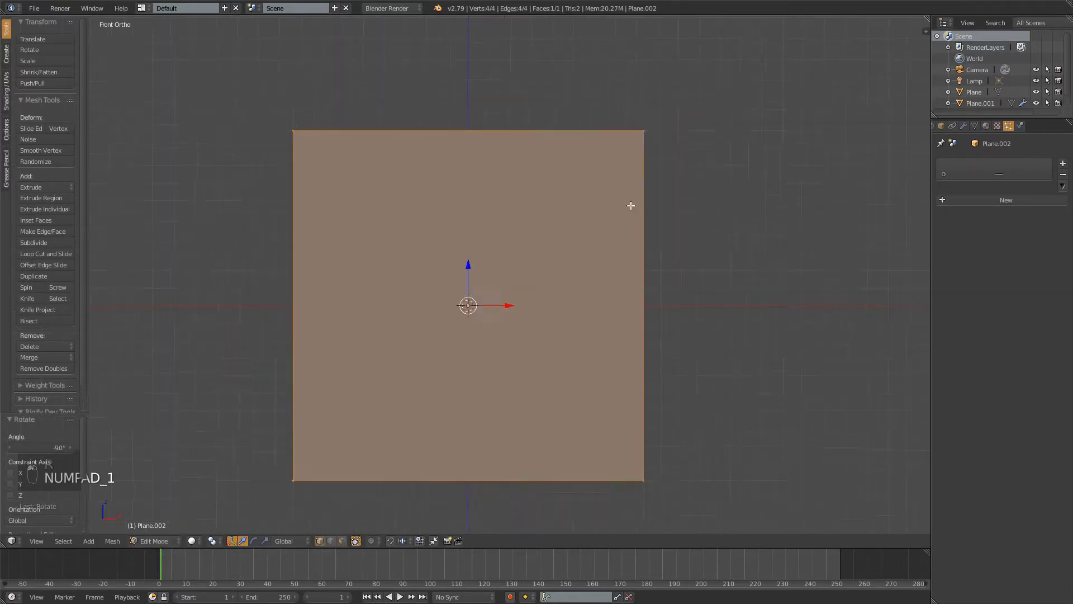
Scale the plane's mesh uniformly by 0.1 and return to Object Mode to compare it with the scalp
key(s)
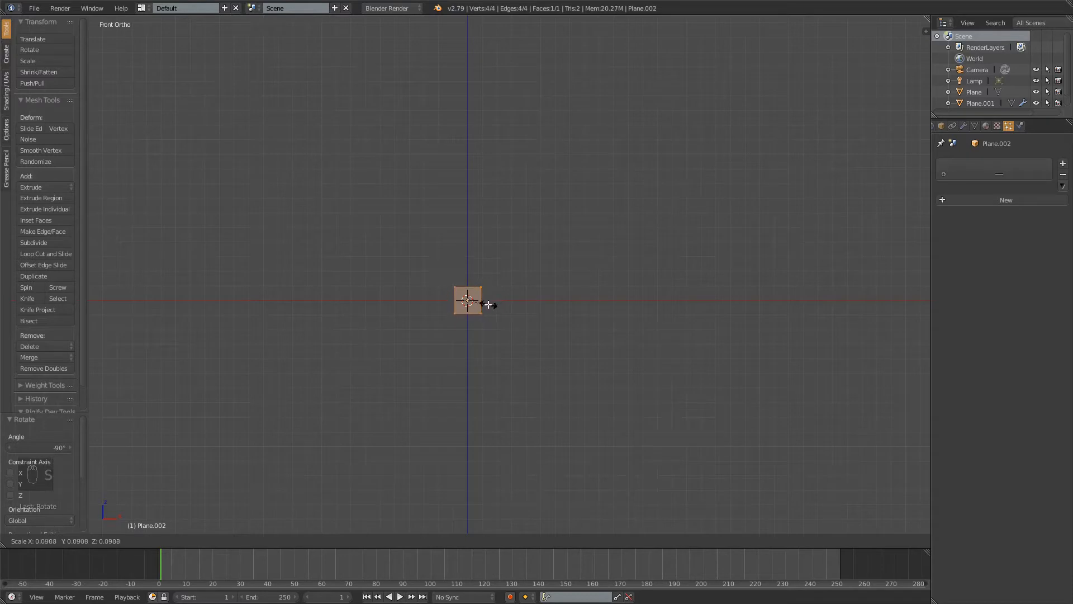
right_click(488, 304)
key(s)
key(ctrl)
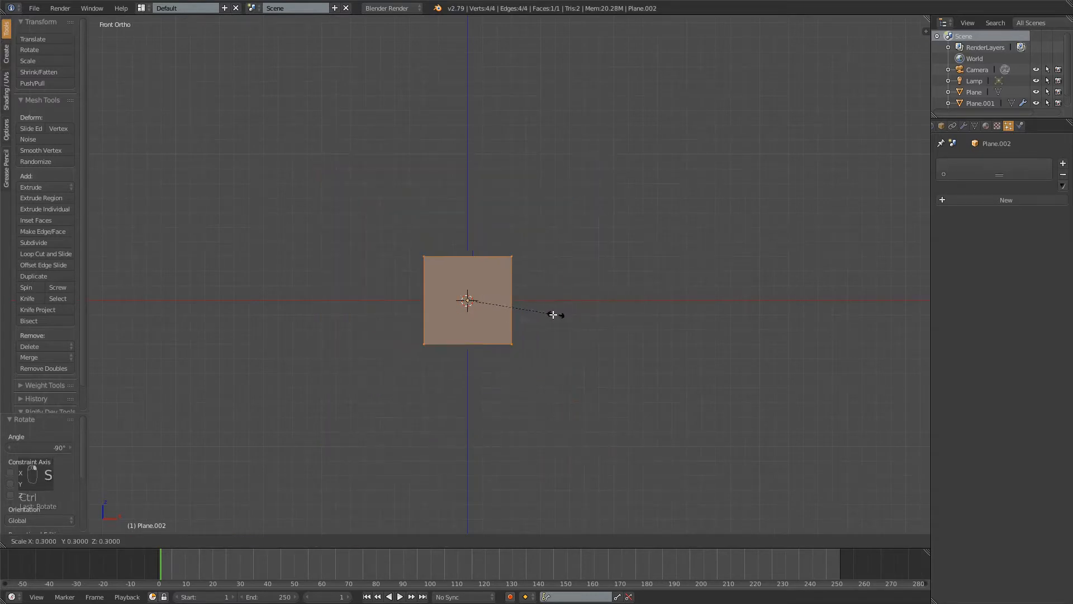
click(501, 295)
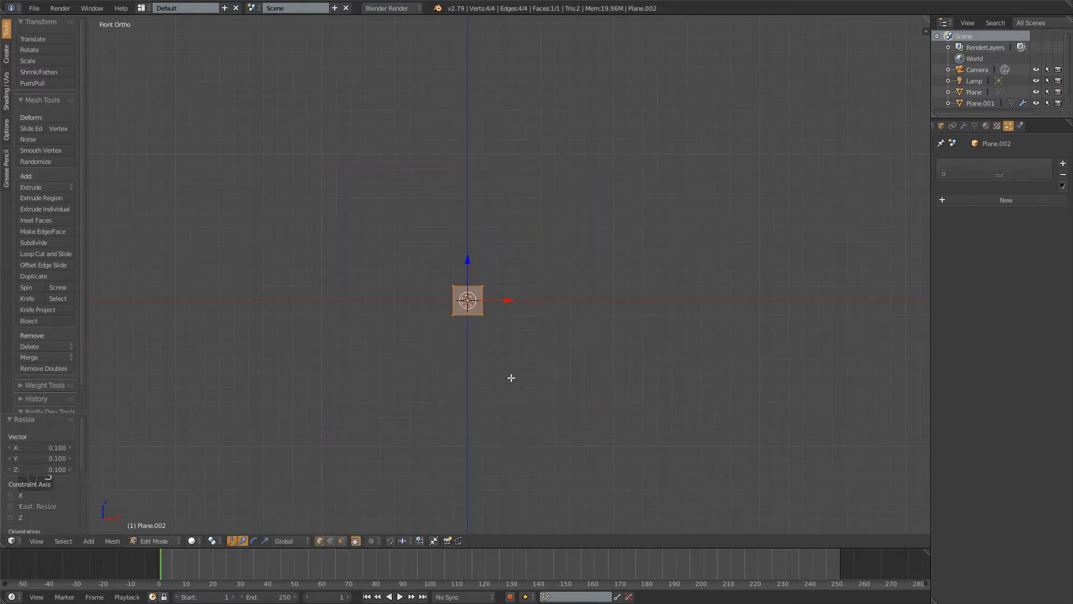
key(Tab)
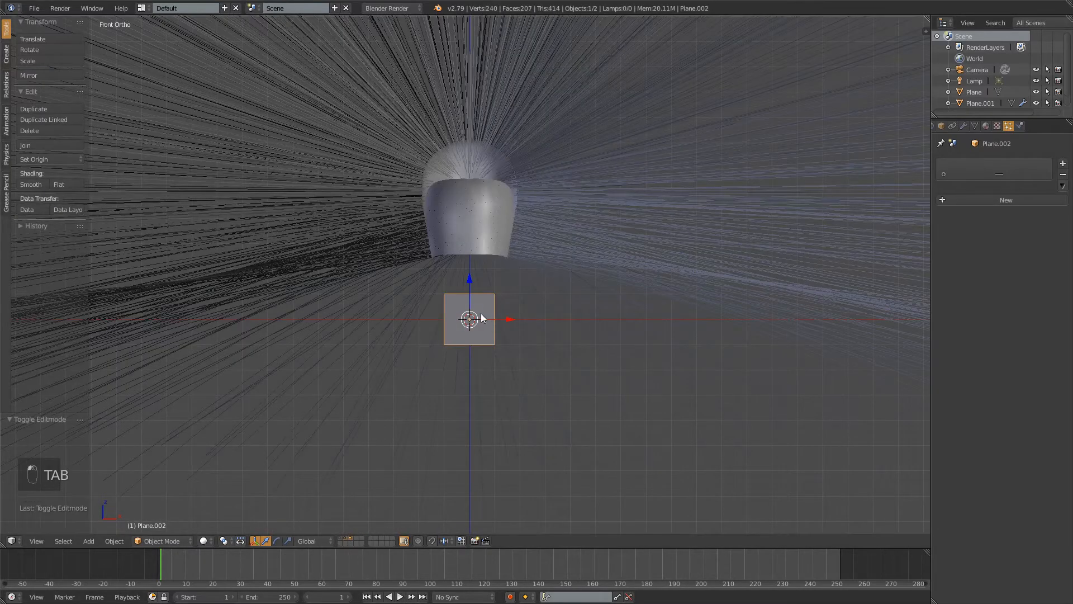
scroll(508, 311, up, 3)
shift+scroll(526, 329, up, 2)
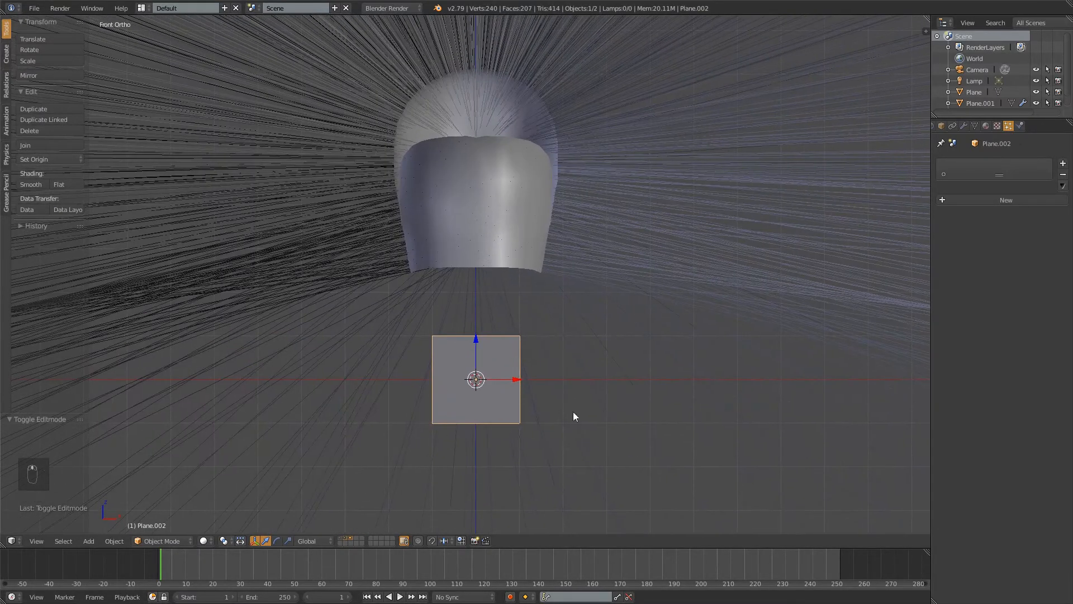
In Edit Mode, extrude the plane's upper edge straight up along Z to form a second face as tall as the first
key(Tab)
key(a)
key(a)
key(a)
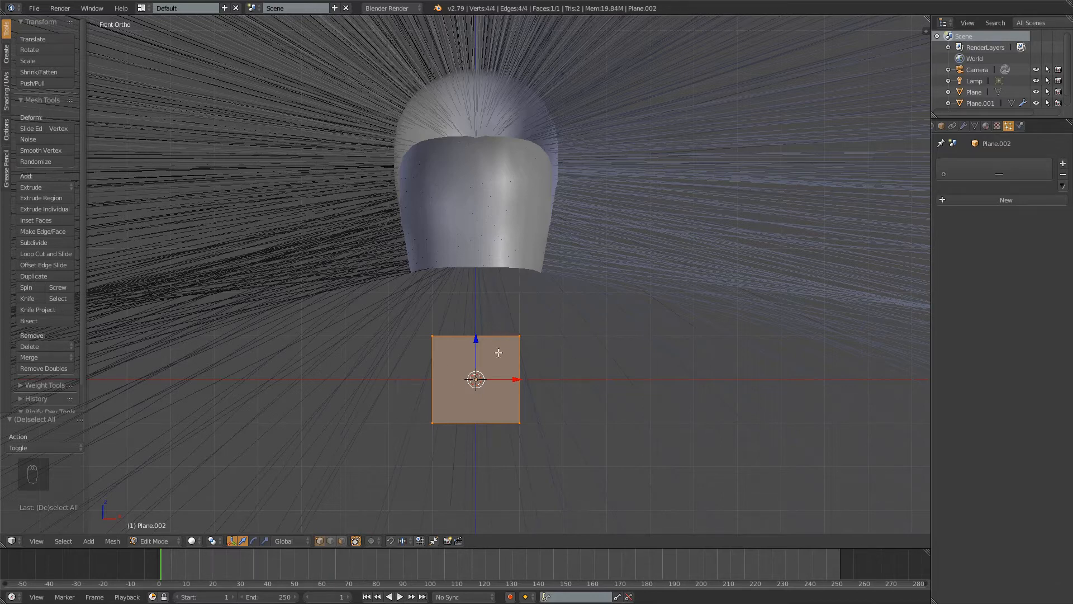
key(a)
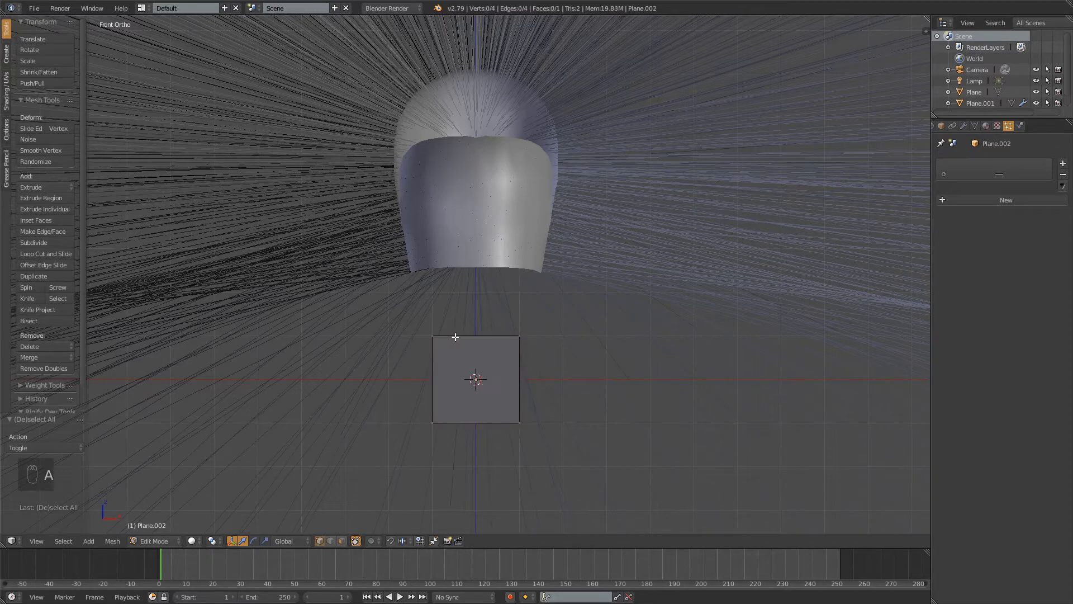
key(b)
drag(412, 312, 567, 357)
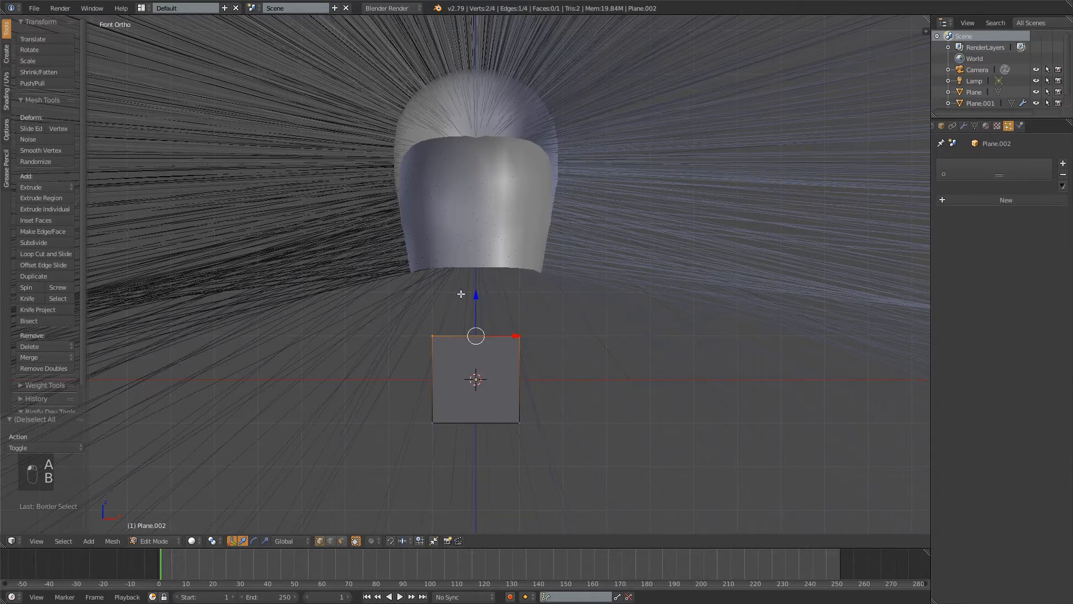
key(e)
key(z)
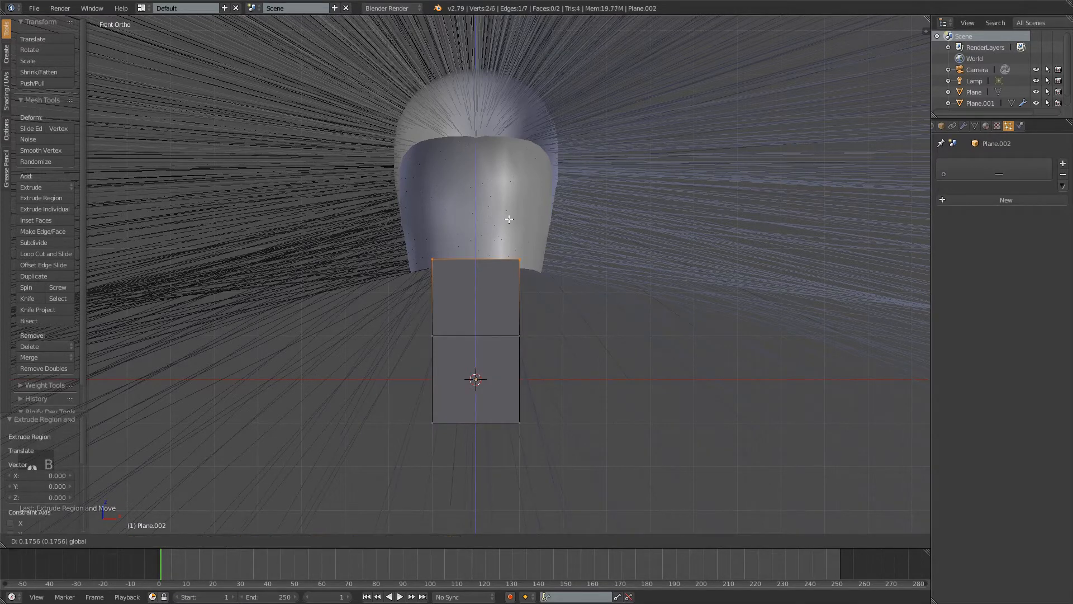
click(507, 222)
key(z)
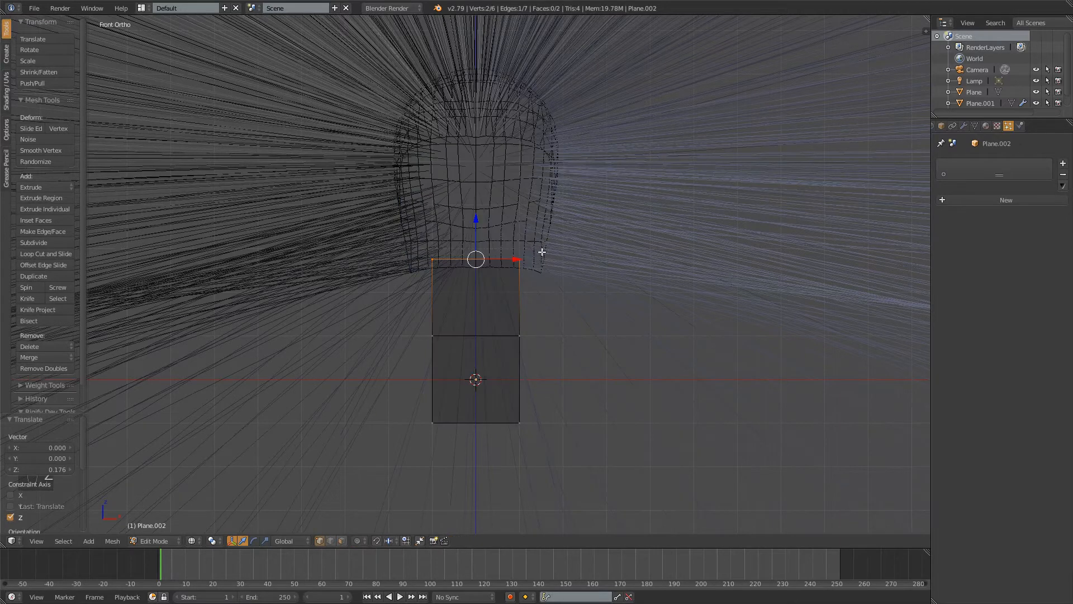
key(ctrl+z)
ctrl+drag(474, 302, 511, 216)
In right side view, move the edge shared by the two faces forward along negative Y to bend the plane
key(a)
right_click(507, 338)
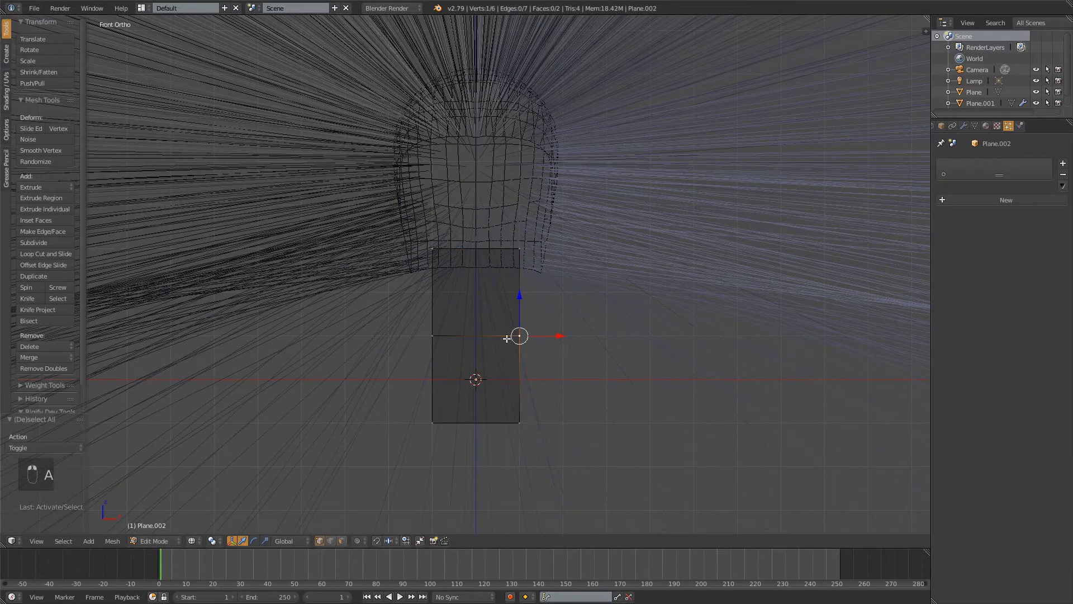
shift+right_click(456, 355)
middle_drag(456, 354, 579, 347)
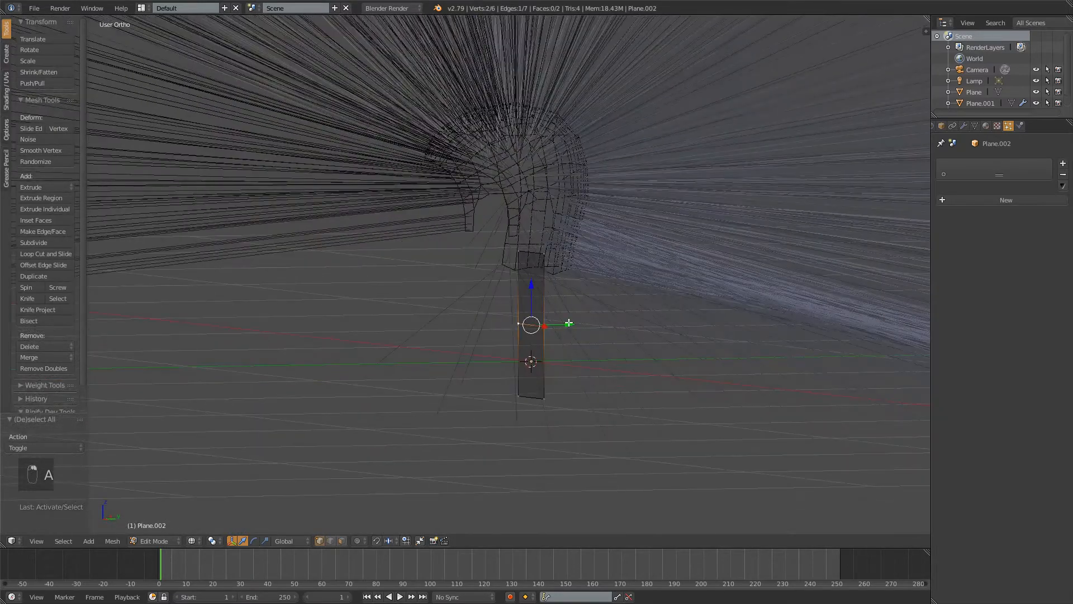
ctrl+drag(570, 324, 563, 328)
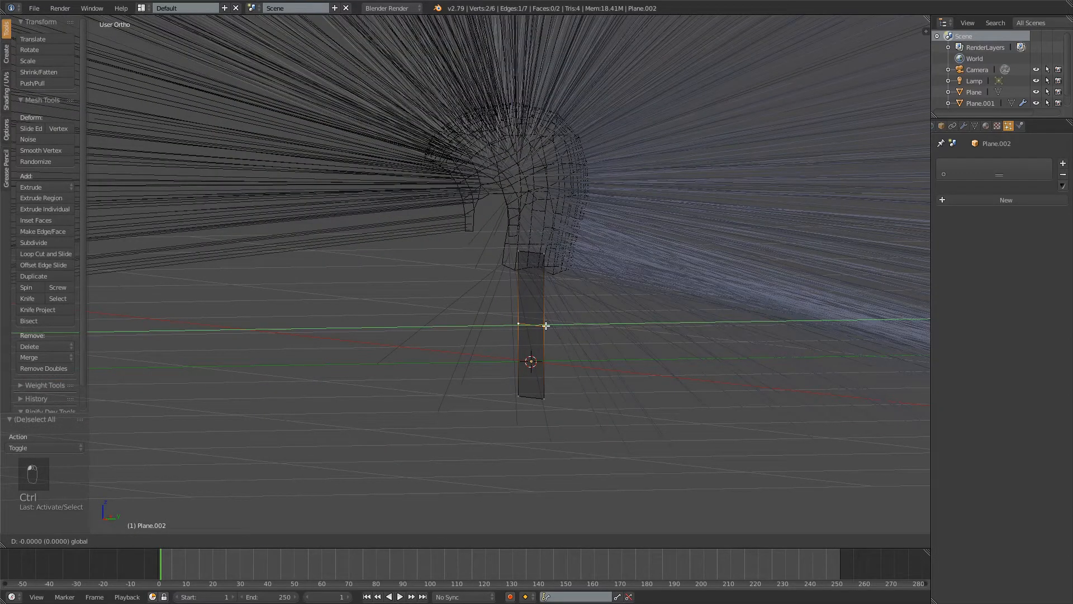
ctrl+drag(489, 322, 568, 343)
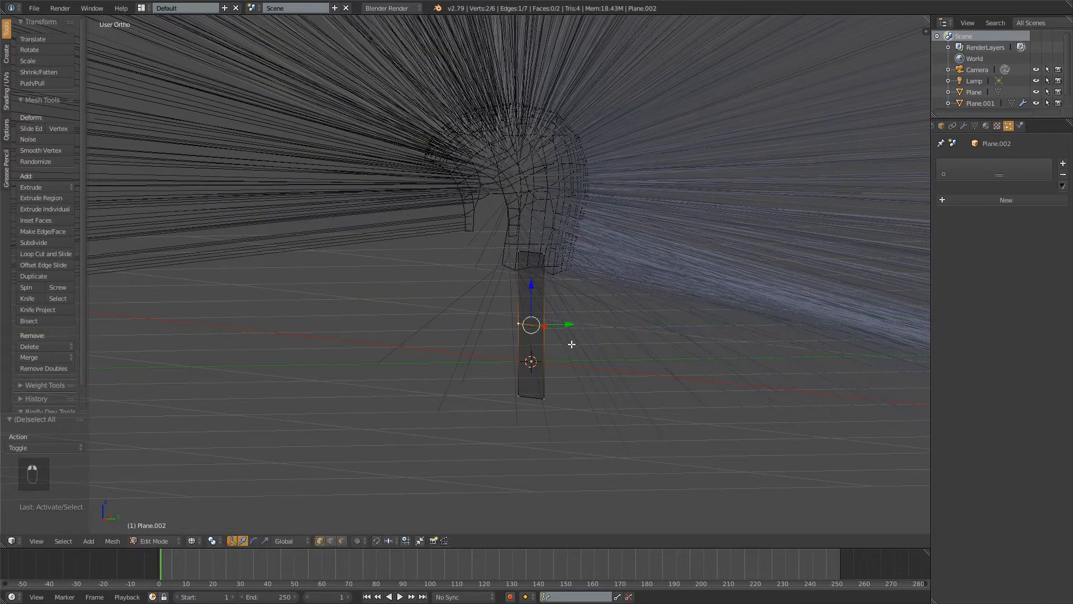
key(KP_3)
scroll(572, 344, up, 7)
shift+middle_drag(604, 367, 420, 191)
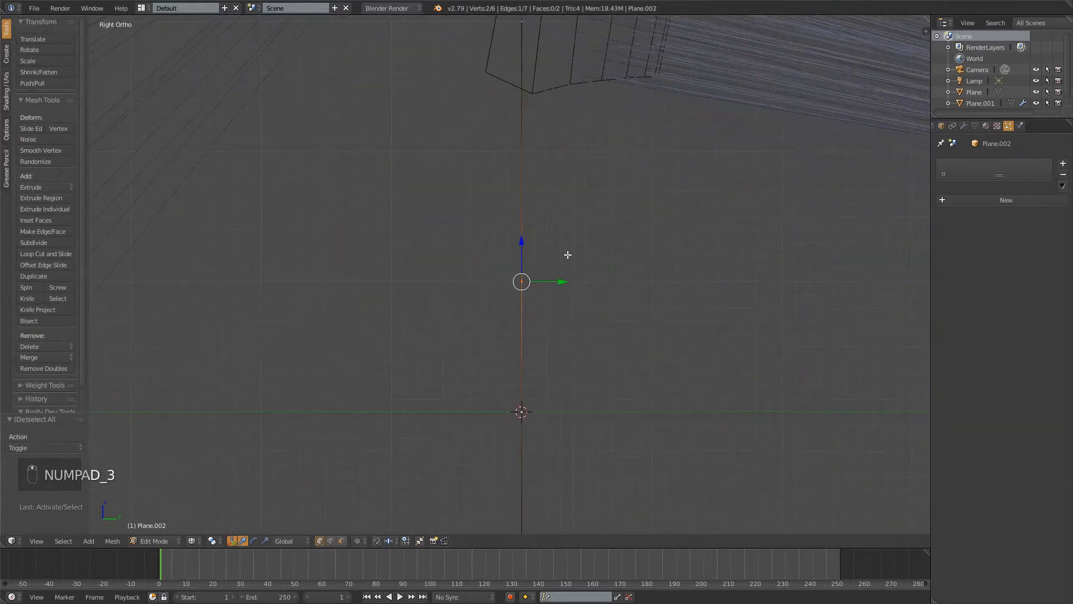
ctrl+drag(563, 284, 434, 292)
Deselect the mesh, restore solid shading, and inspect the bent plane beside the scalp from several angles
scroll(501, 247, down, 5)
key(a)
middle_drag(502, 248, 429, 307)
key(z)
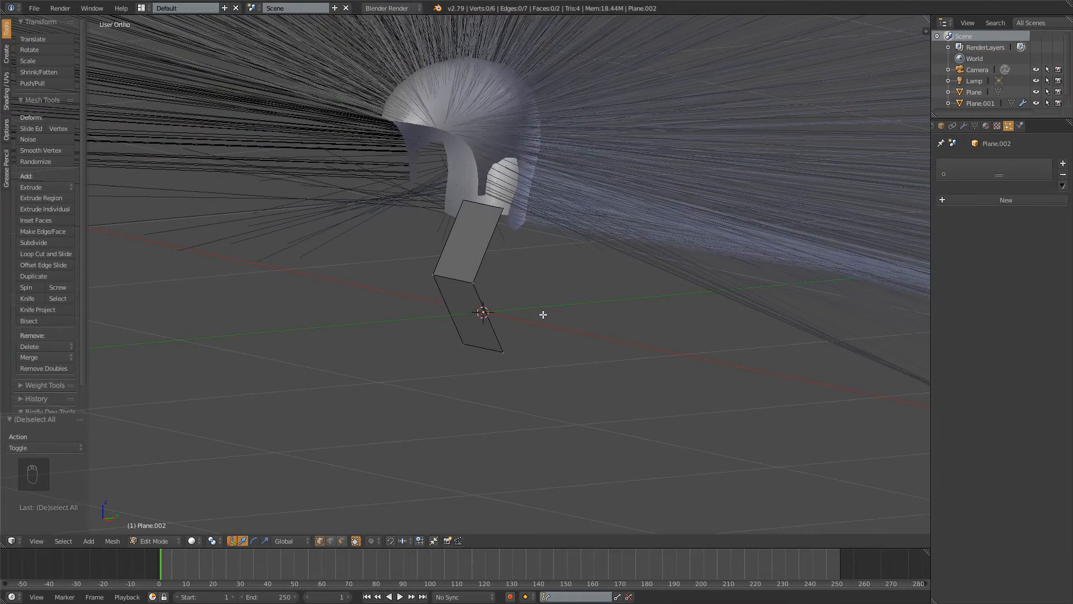
middle_drag(543, 317, 516, 392)
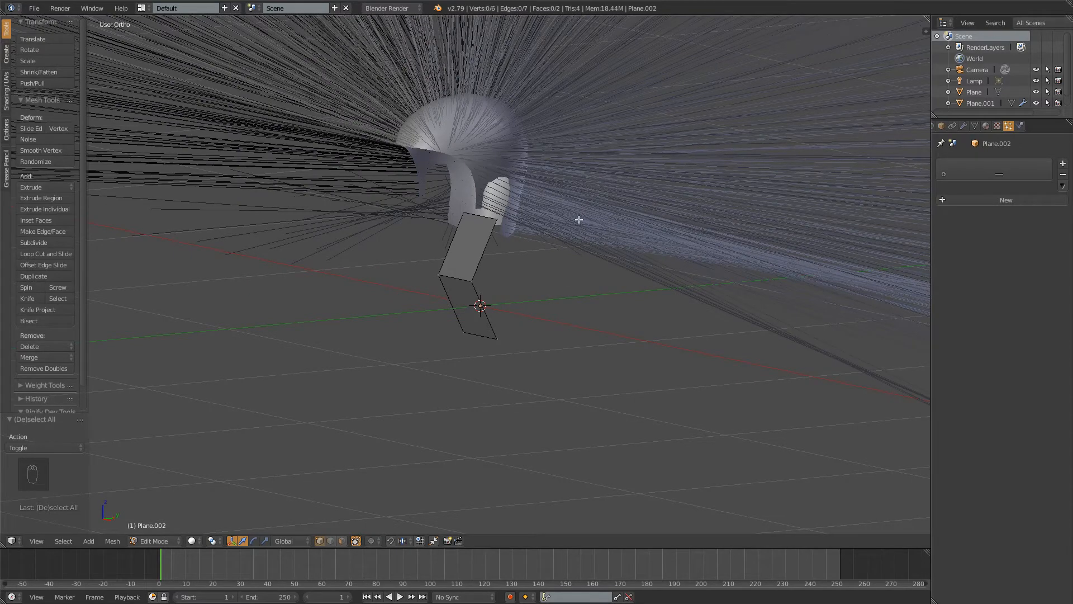
middle_drag(573, 173, 408, 229)
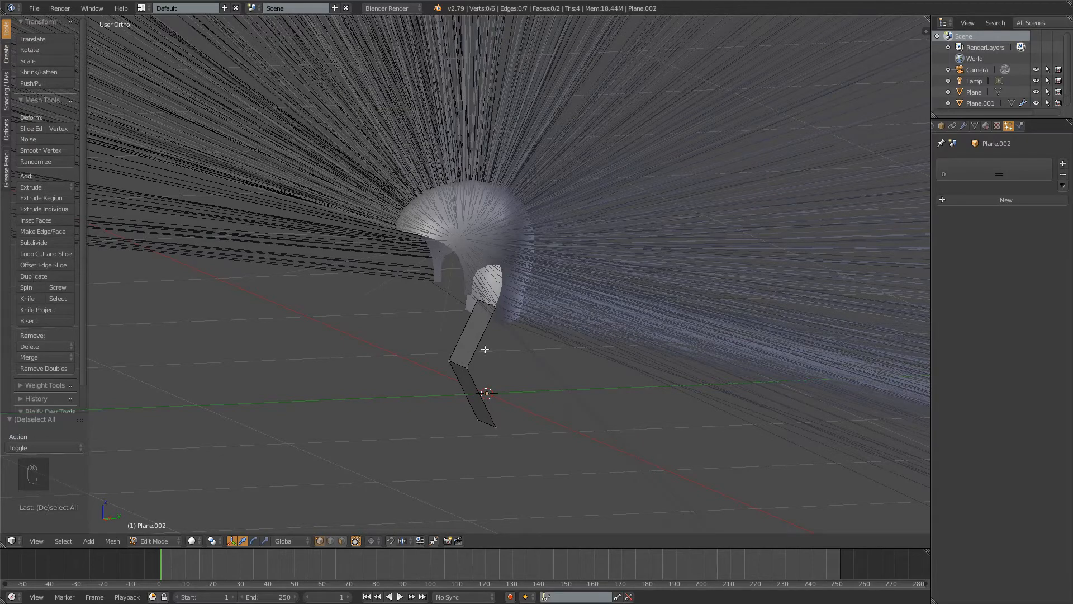
middle_drag(541, 292, 559, 340)
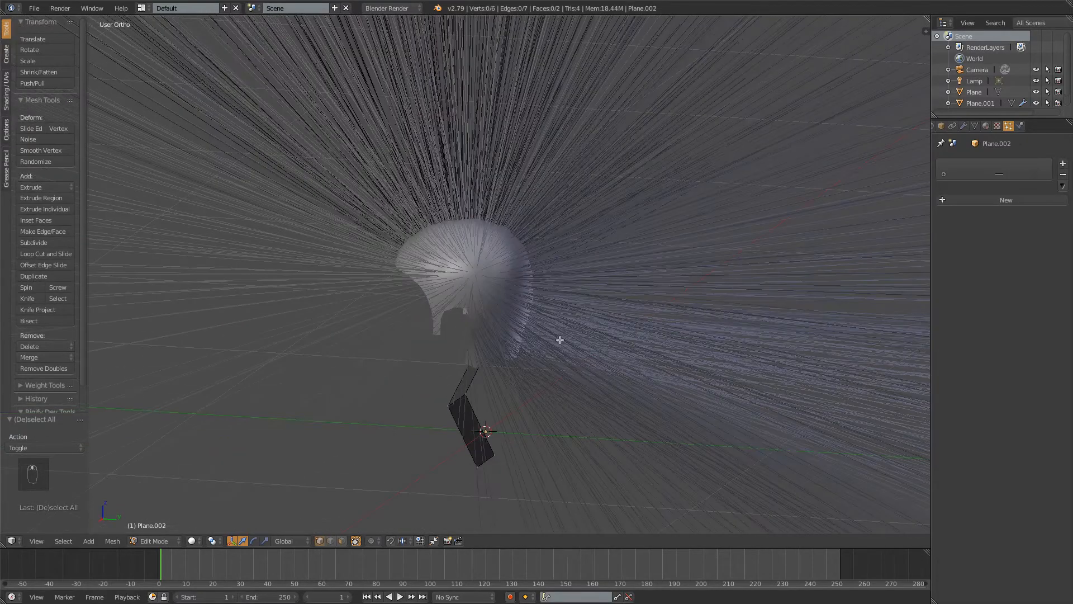
middle_drag(545, 286, 392, 327)
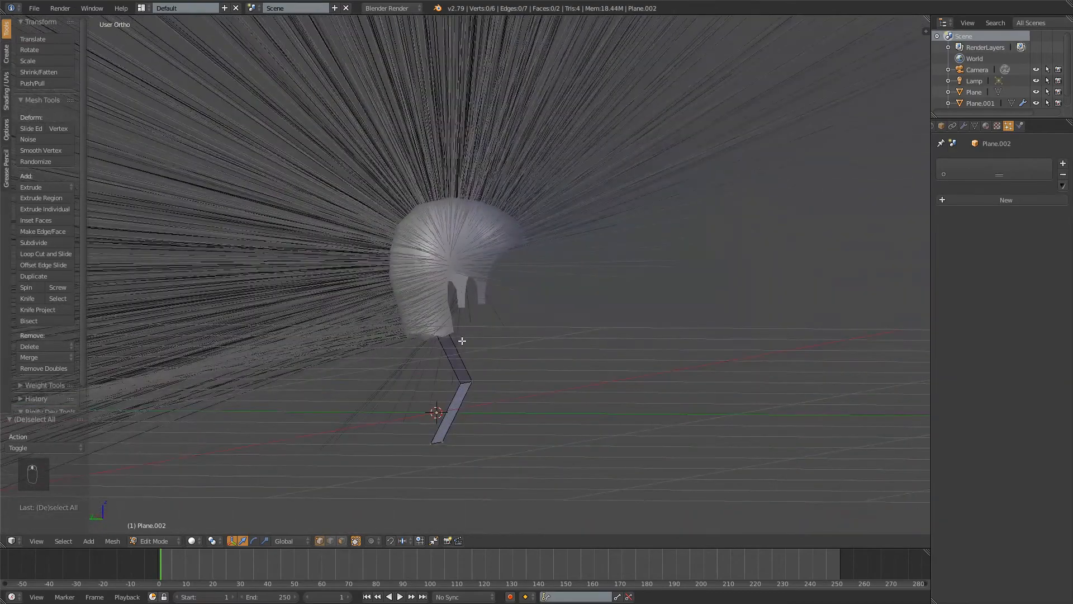
middle_drag(462, 340, 427, 437)
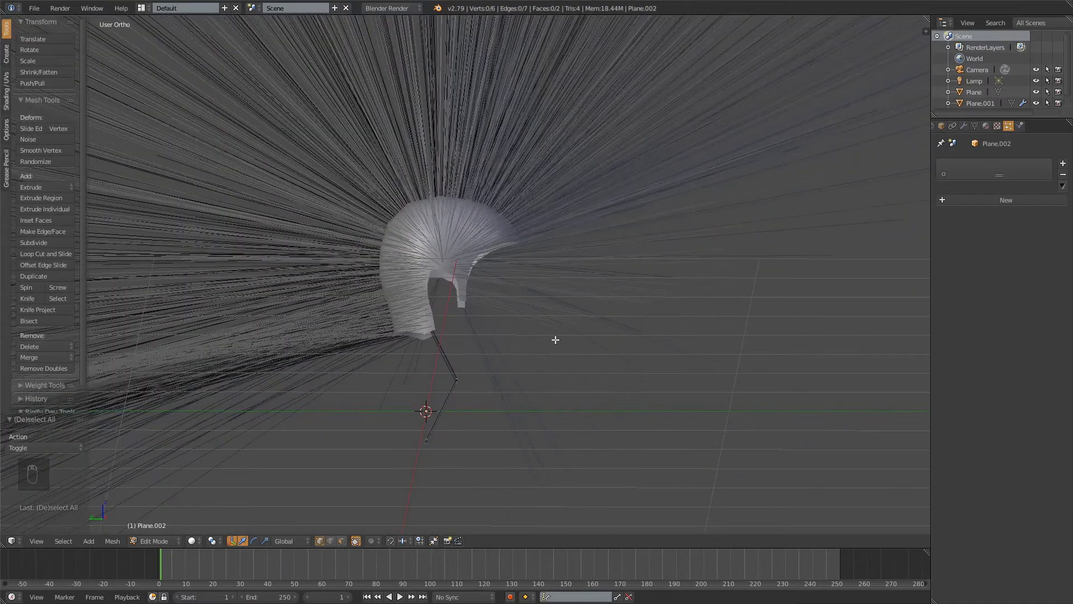
In front view, select the plane's middle edge and scale it to about 1.22 to widen the bend
key(KP_3)
key(KP_1)
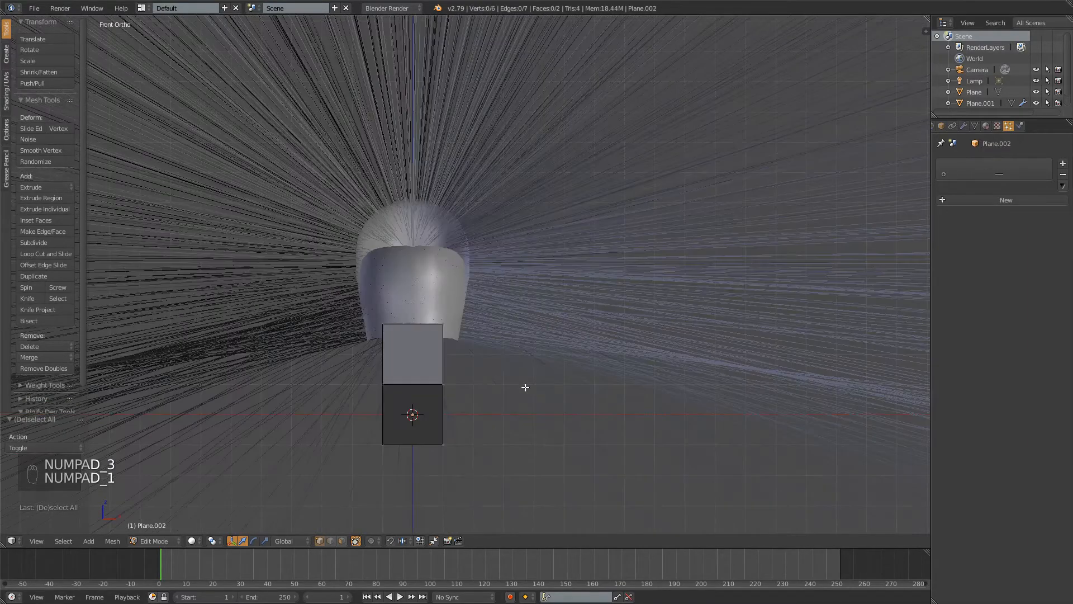
scroll(503, 305, up, 3)
right_click(475, 299)
shift+right_click(389, 298)
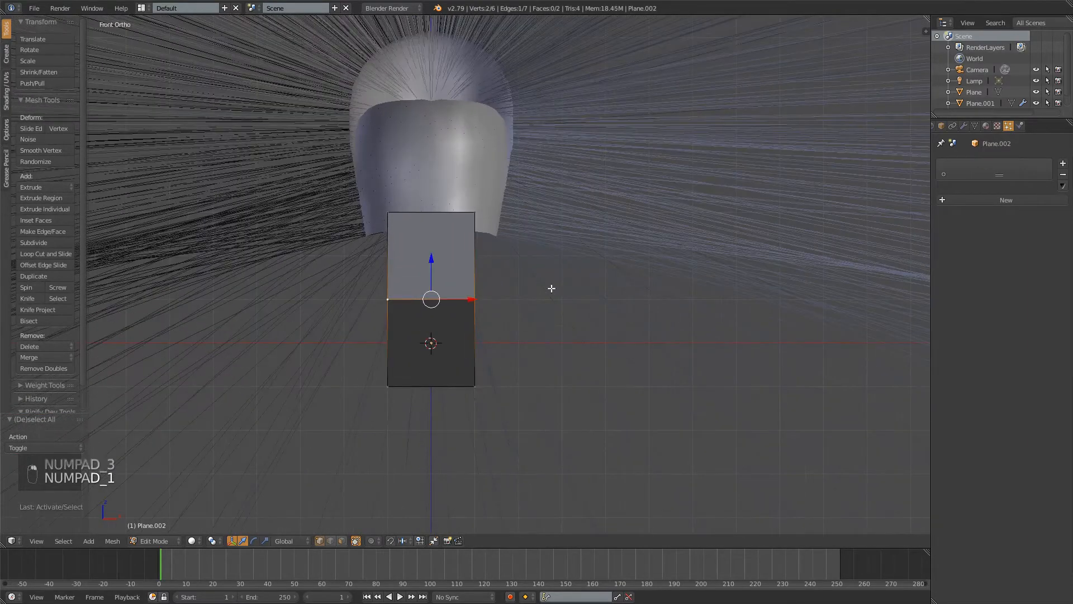
key(s)
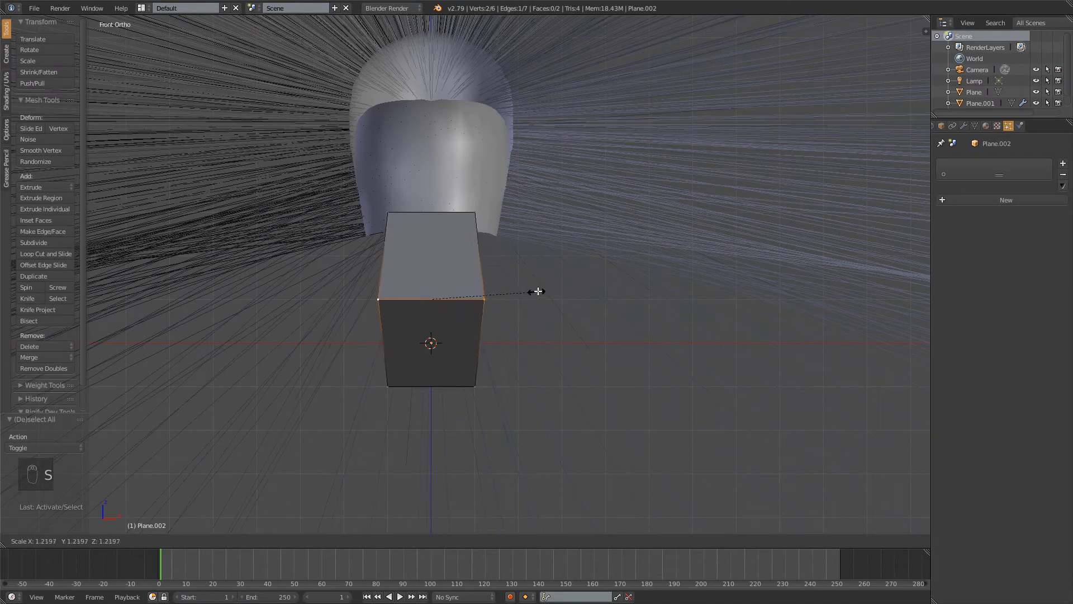
click(538, 291)
key(a)
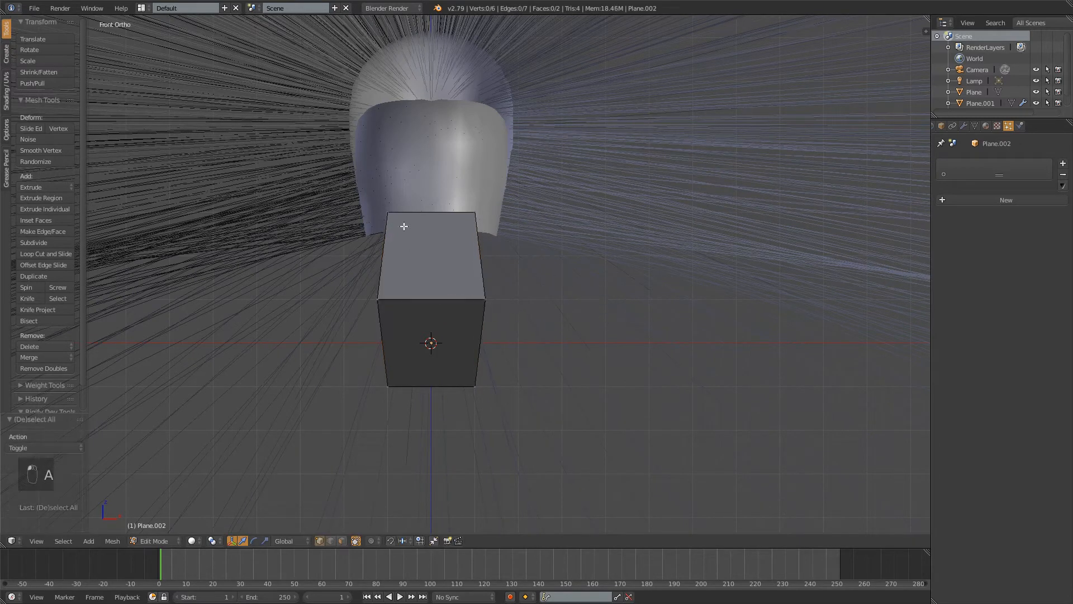
Select the plane's entire mesh in Edit Mode and UV-unwrap it with the standard Unwrap operation
key(shift)
key(Tab)
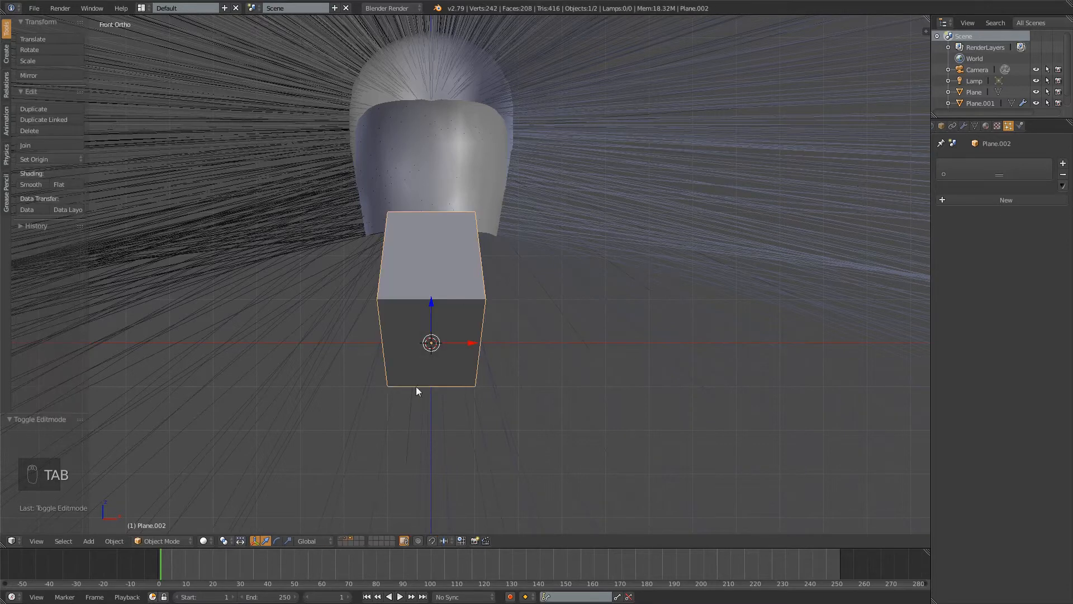
key(Tab)
key(a)
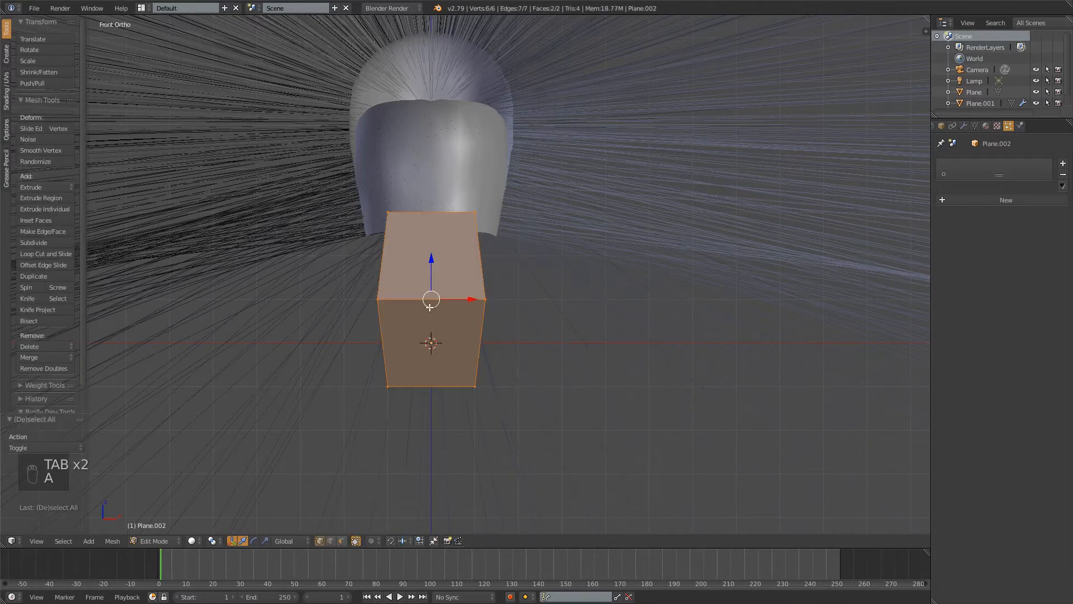
key(u)
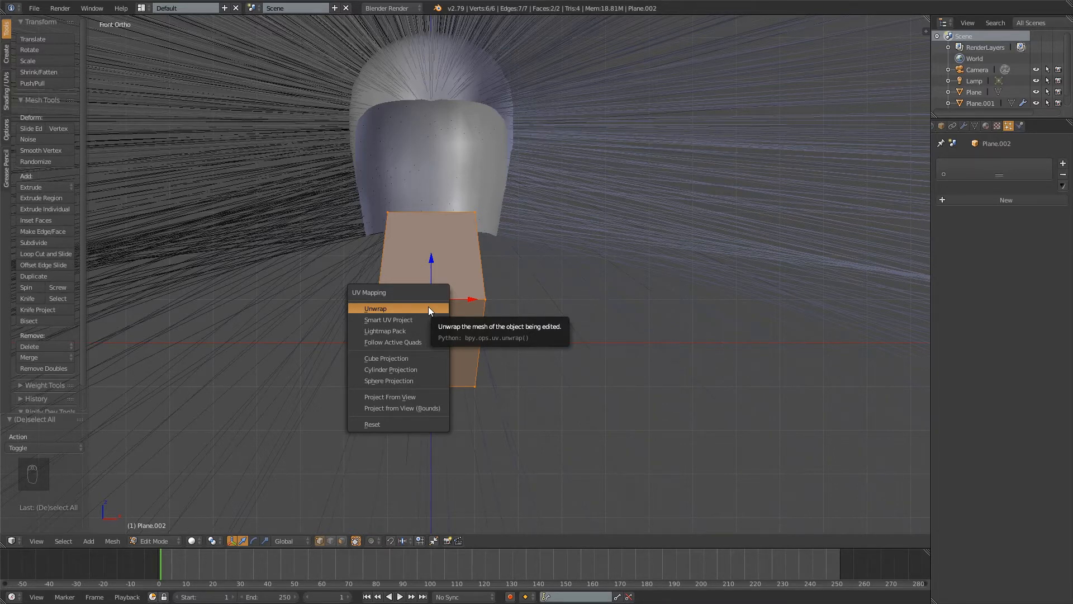
click(428, 308)
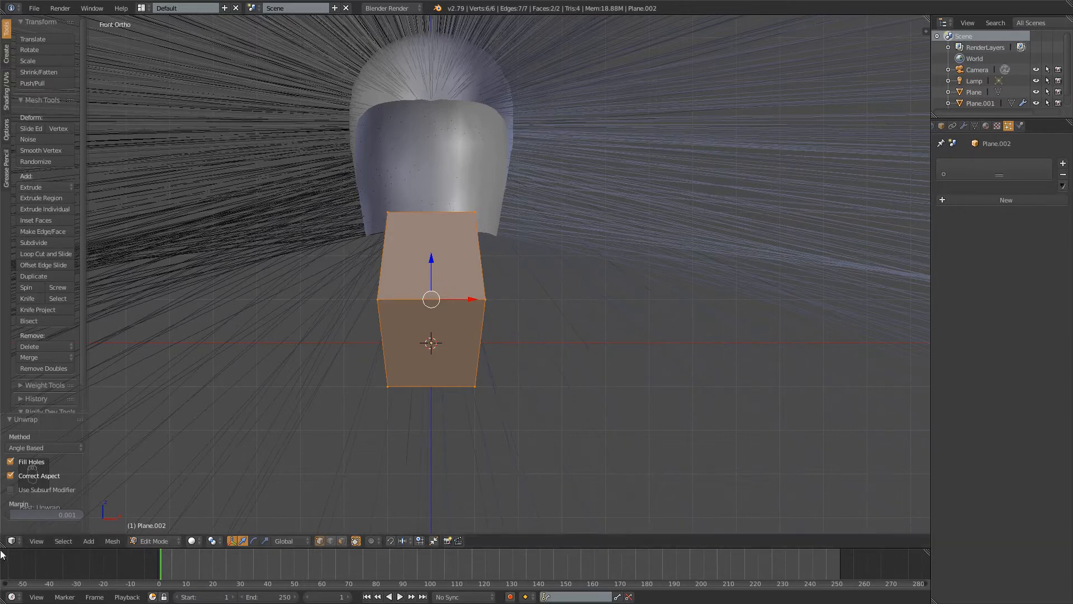
Split the 3D view vertically and turn the new area into a UV/Image Editor framing the unwrapped faces
drag(2, 541, 394, 538)
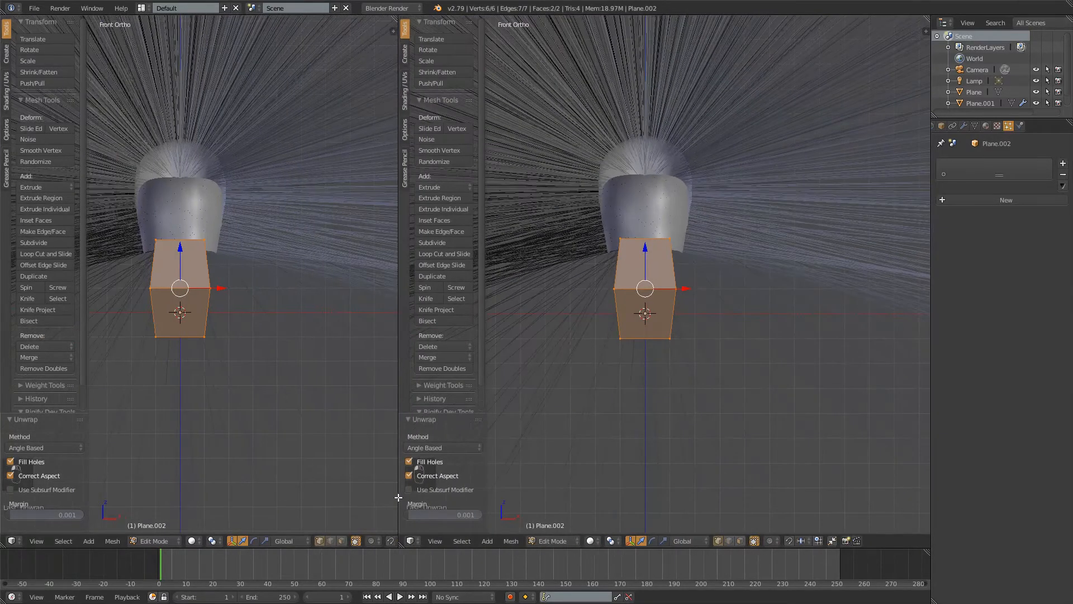
click(12, 541)
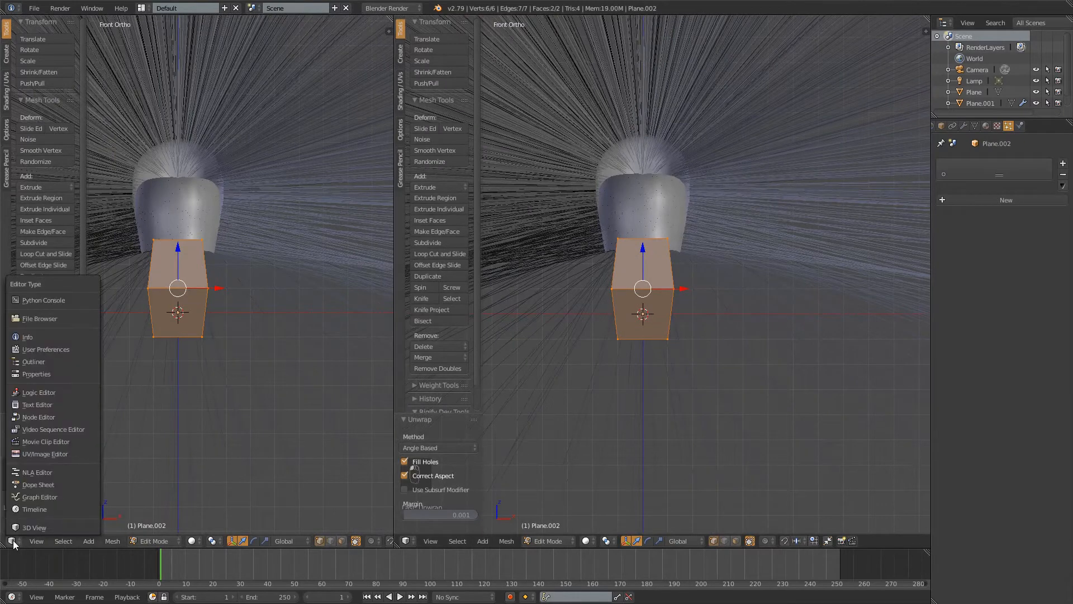
click(45, 454)
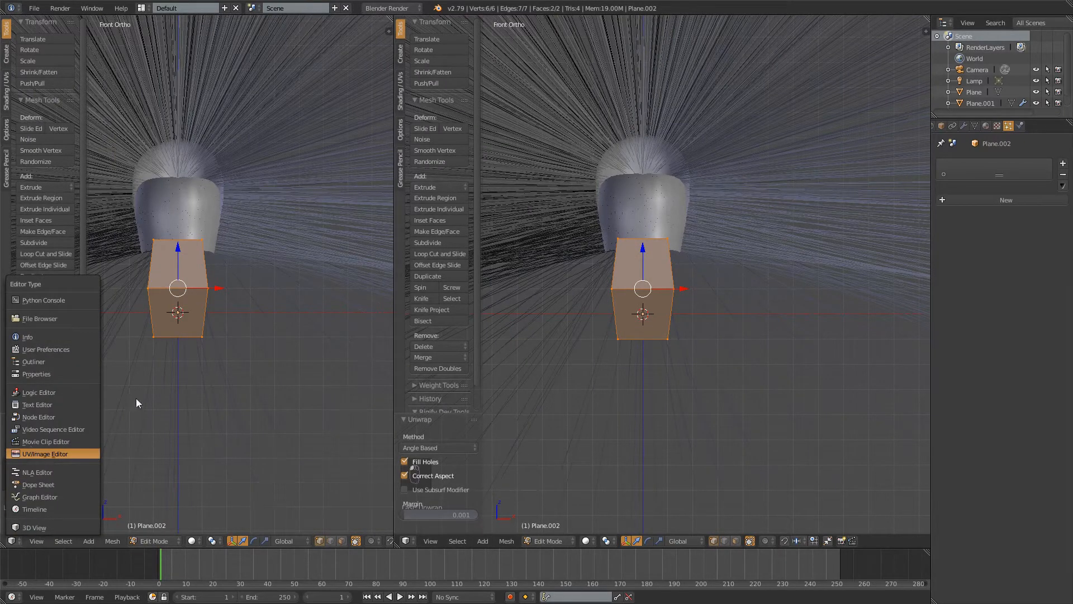
scroll(240, 338, up, 3)
shift+middle_drag(227, 293, 268, 280)
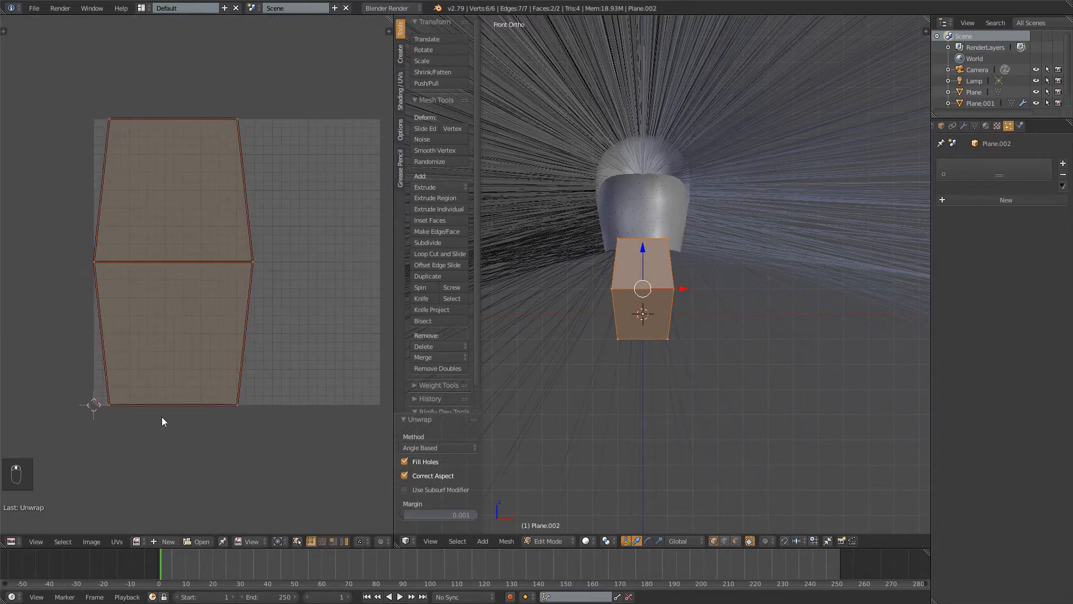
Move the whole UV island about 0.24 along X to centre it over the UV grid
key(g)
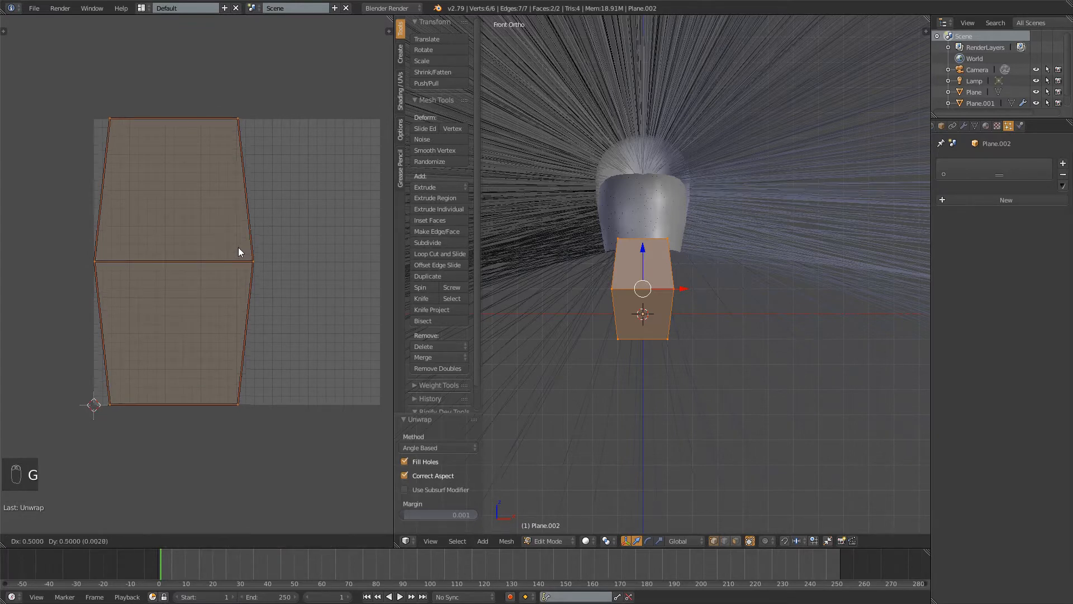
key(x)
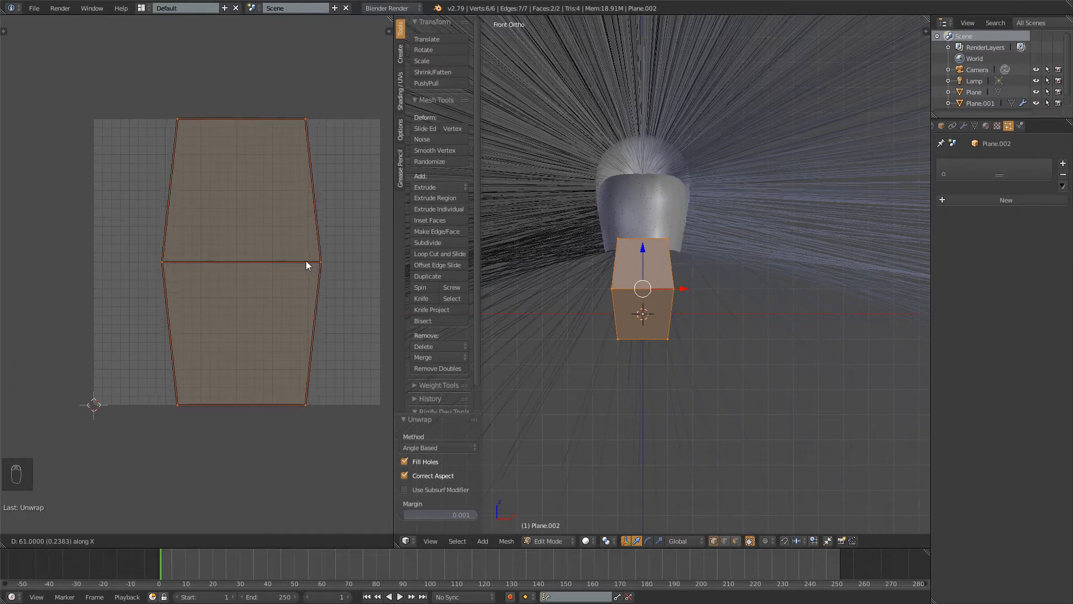
click(307, 265)
Open hairtexture1.png from the hair folder as the image behind the plane's UV layout
click(199, 540)
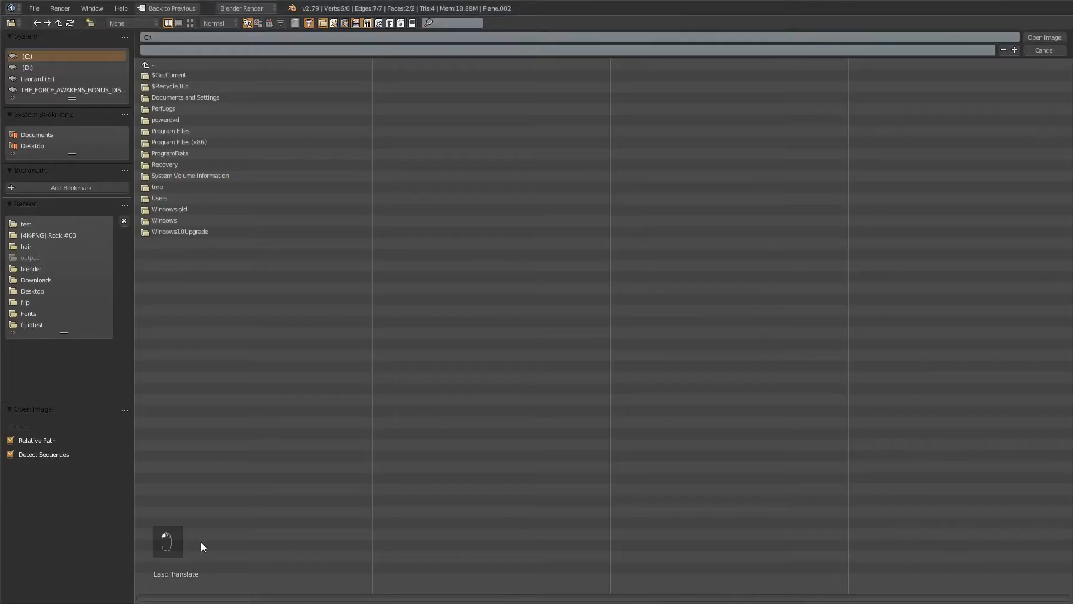
click(51, 248)
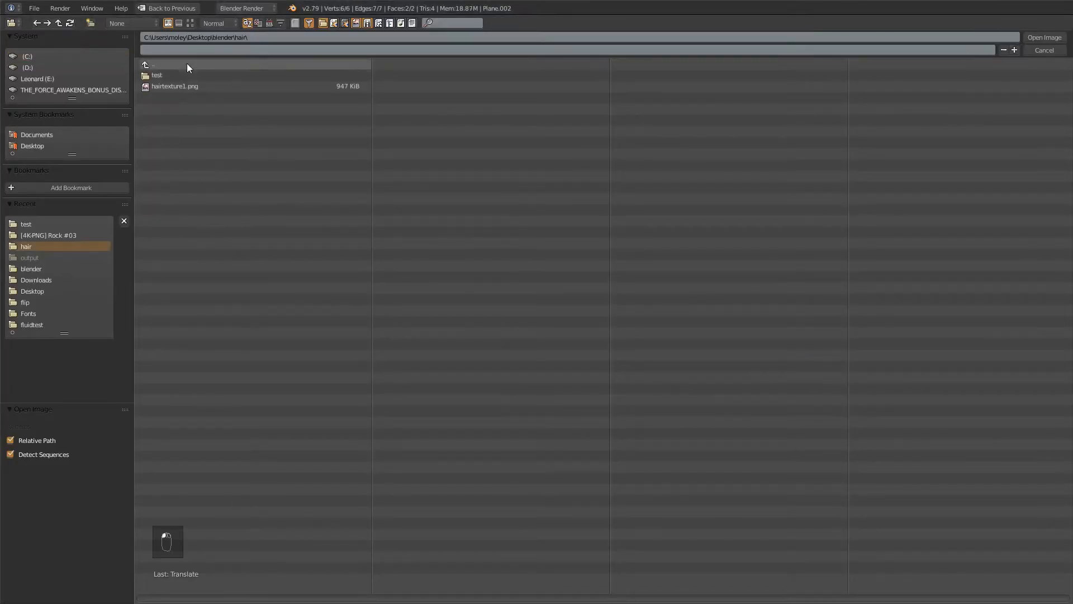
click(172, 86)
click(1032, 38)
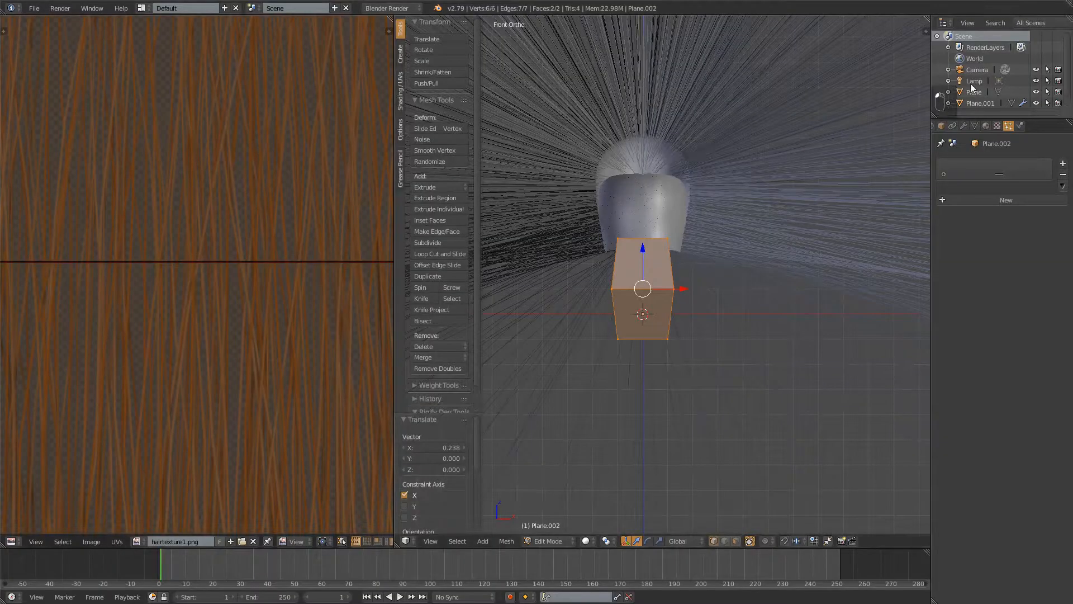
Select the bottom edge of the UV layout and raise it about 0.07 along Y, inside the hair strands
scroll(320, 344, up, 1)
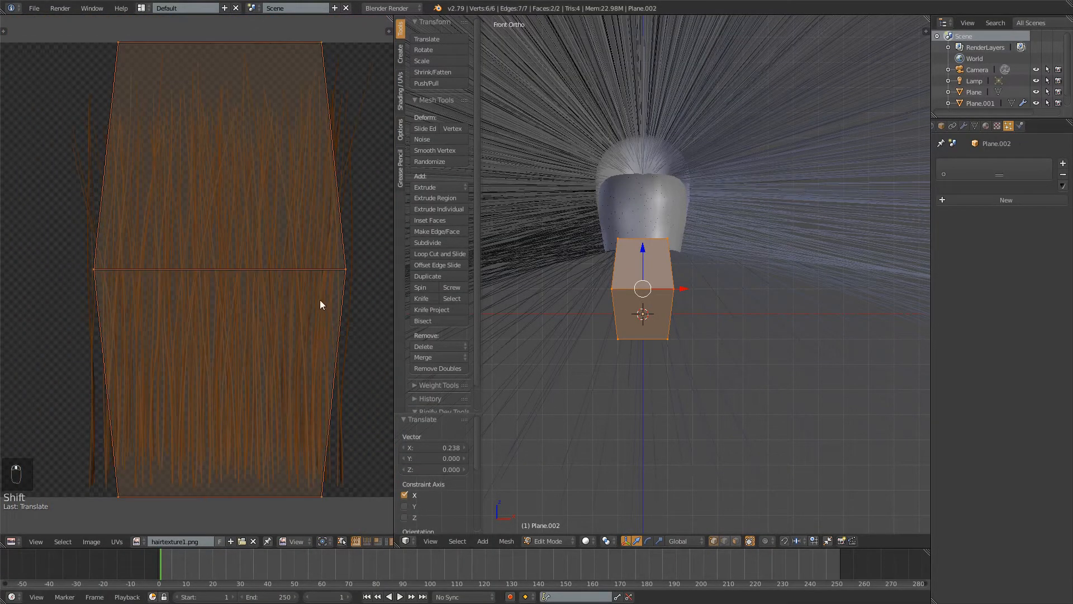
shift+middle_drag(321, 300, 323, 240)
shift+middle_drag(281, 185, 289, 251)
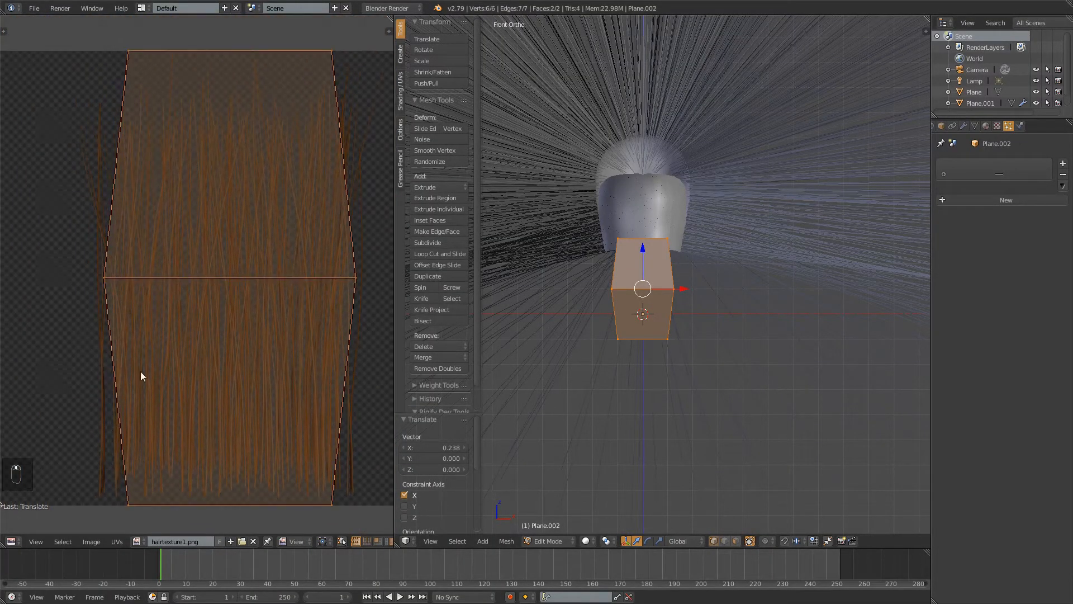
right_click(127, 496)
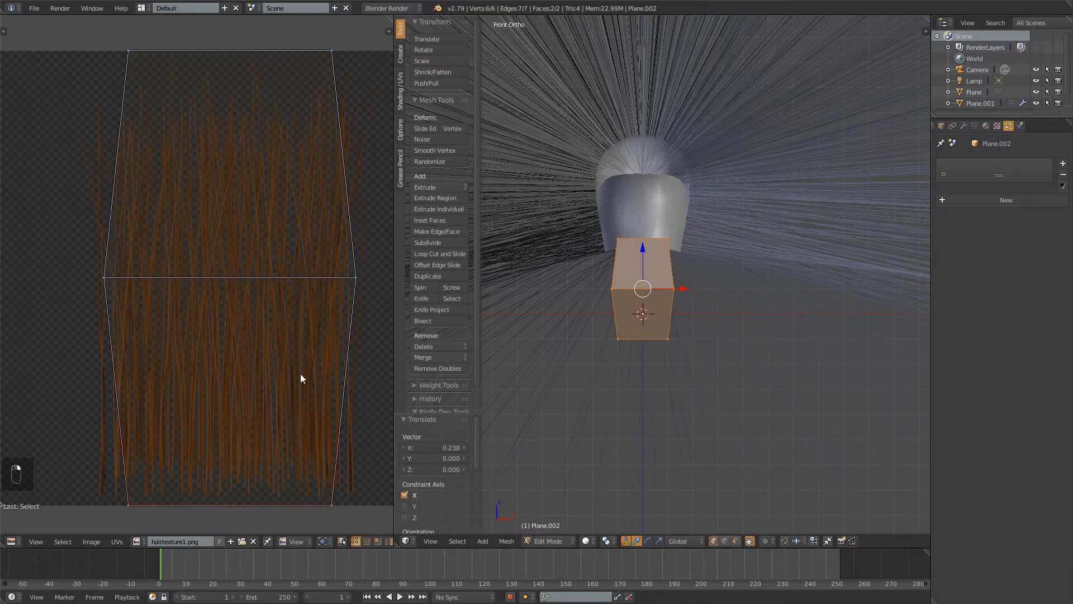
key(g)
key(y)
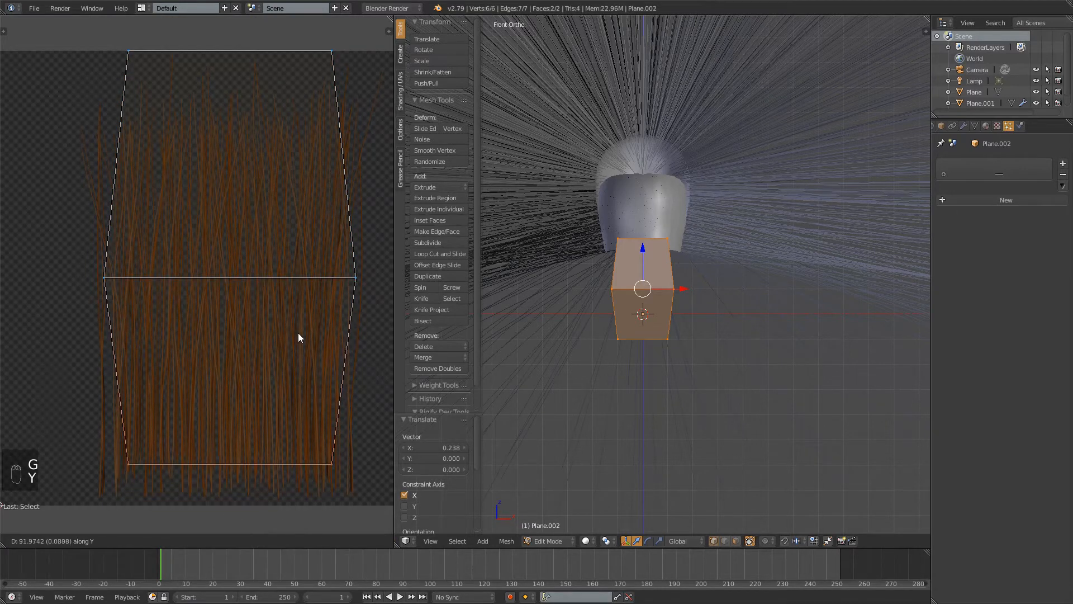
click(277, 341)
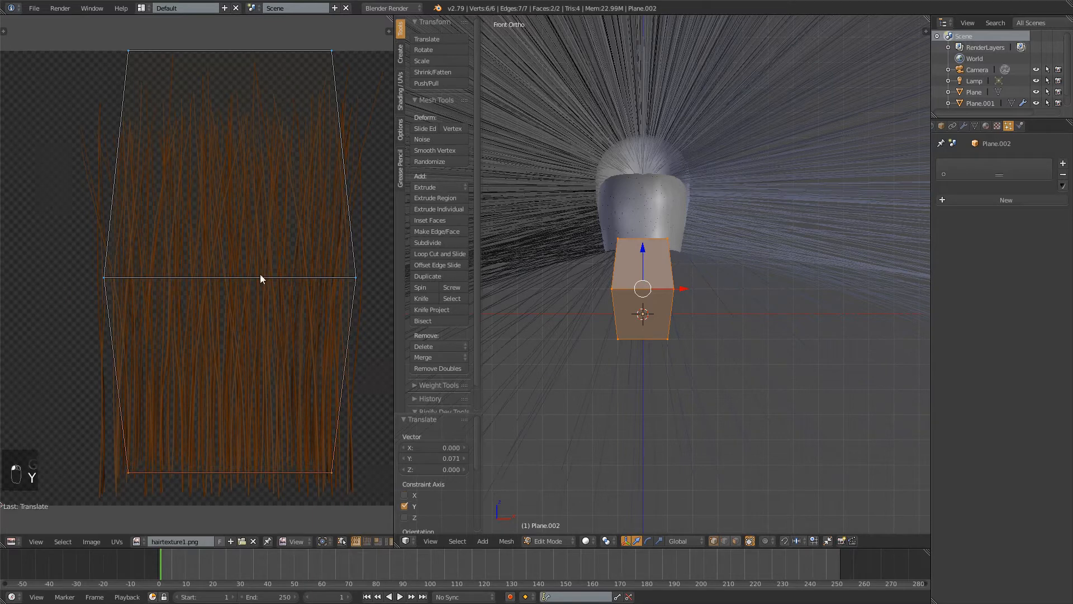
Deselect all UVs, leave Edit Mode, and merge the UV editor area back into a single 3D view
middle_drag(259, 281, 251, 309)
key(a)
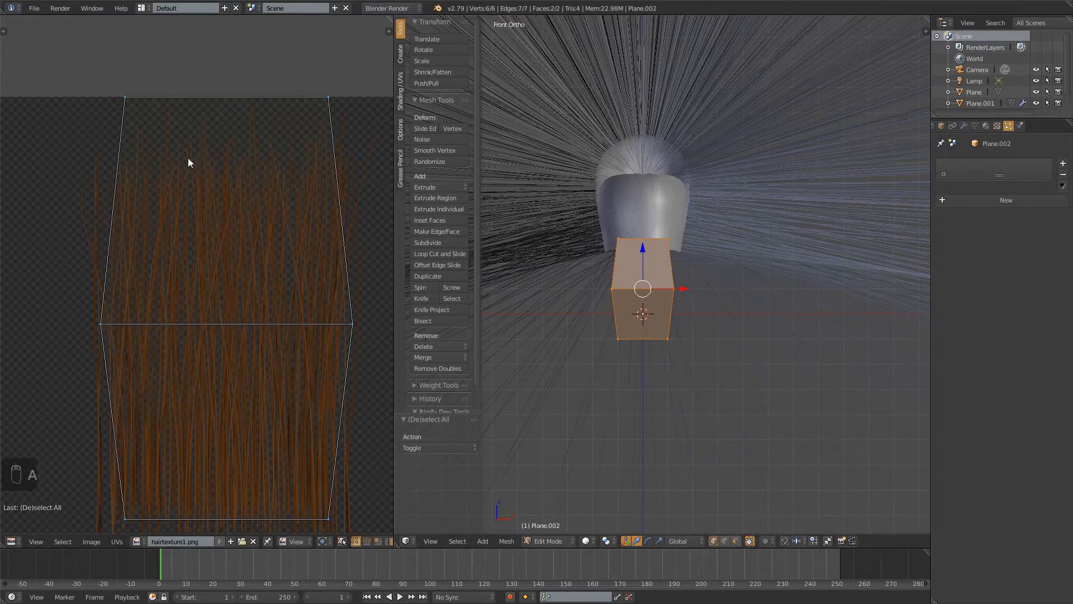
scroll(279, 157, down, 1)
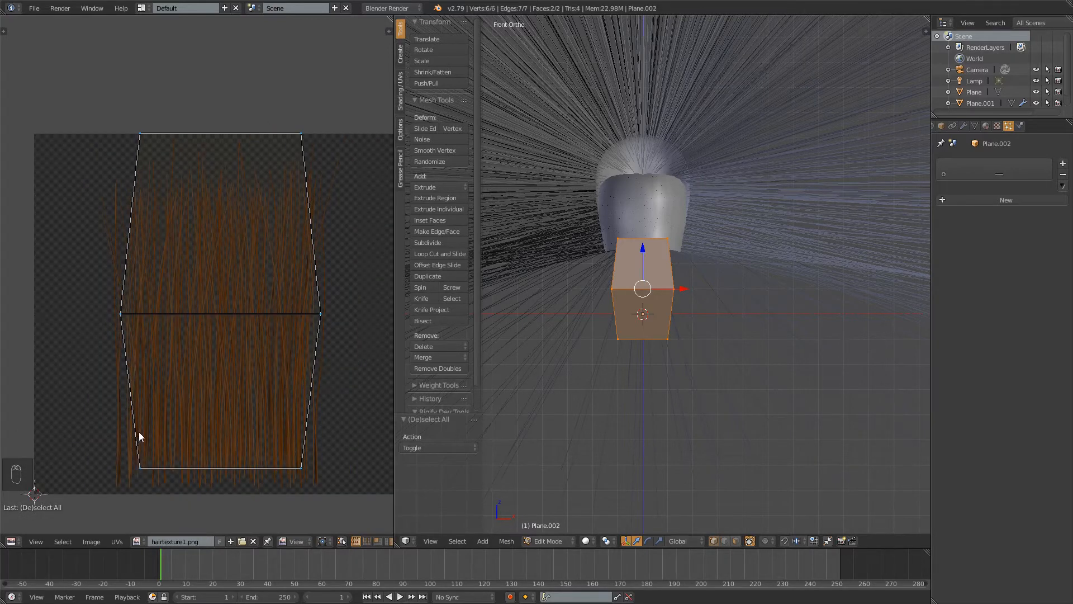
key(Tab)
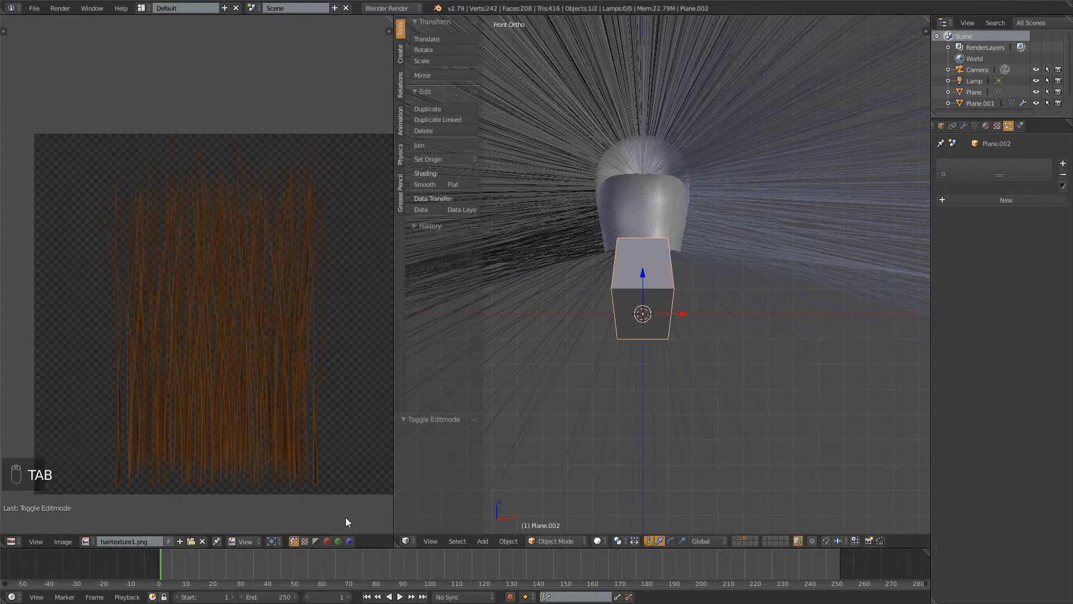
drag(399, 546, 350, 508)
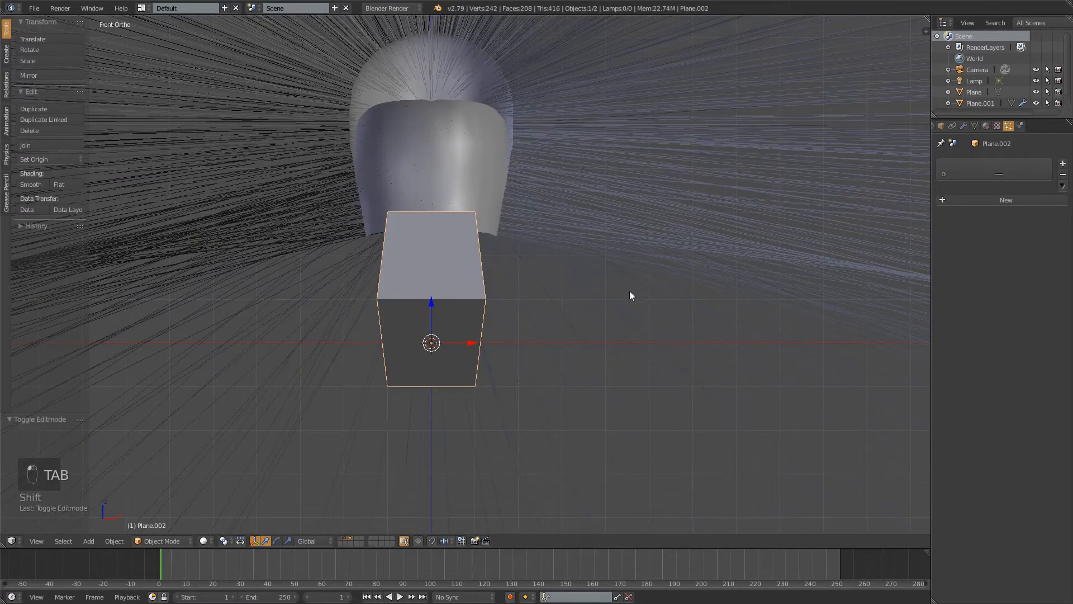
In Edit Mode, scale the plane's whole mesh by 0.5, and again by about 0.515
shift+middle_drag(613, 351, 619, 387)
key(Tab)
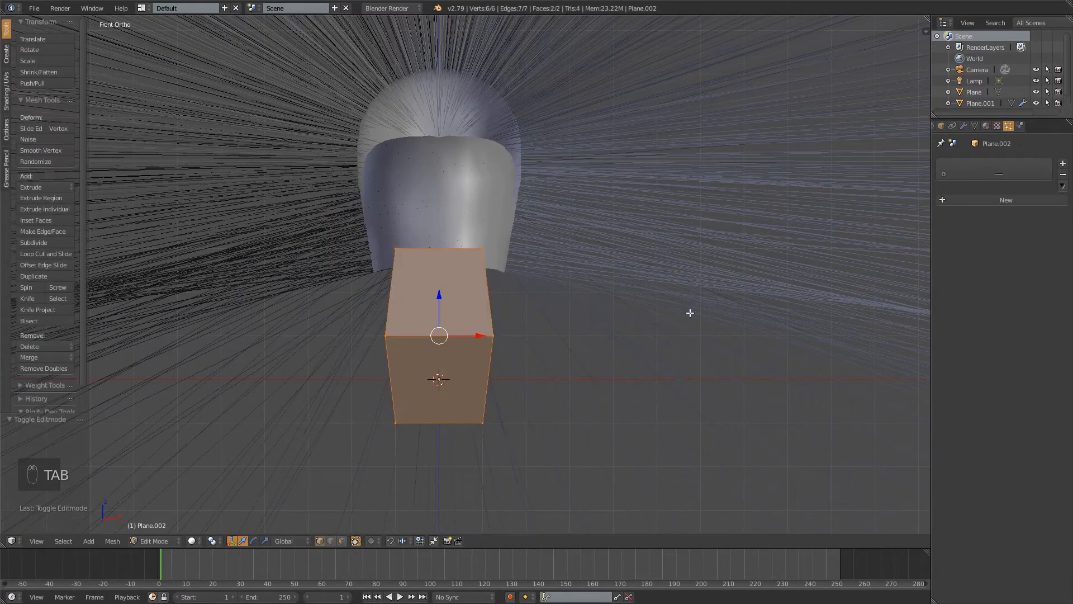
key(s)
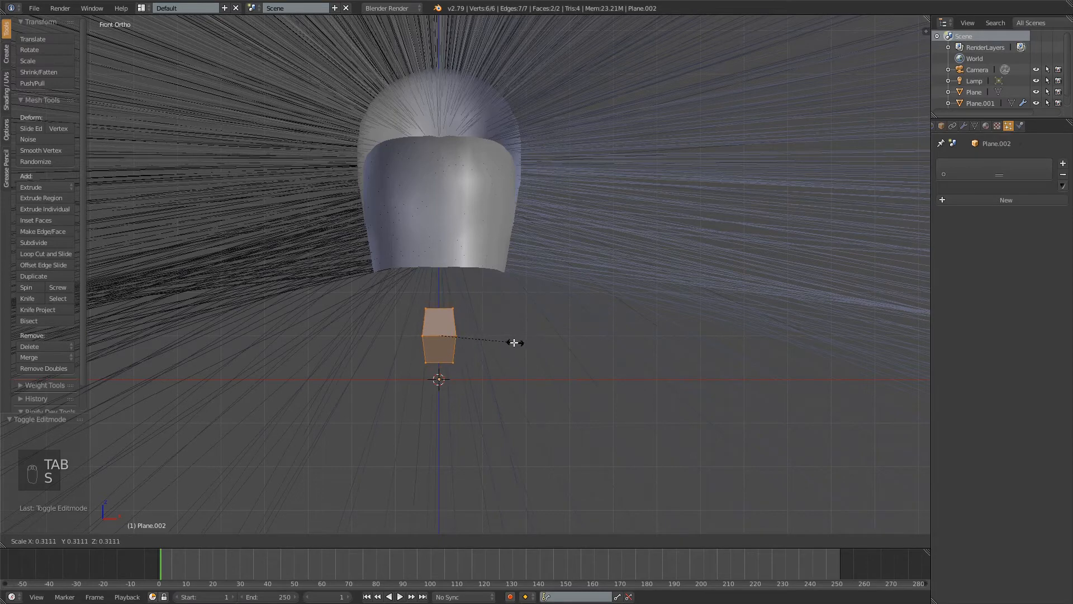
right_click(514, 343)
key(s)
key(KP_Decimal)
key(KP_5)
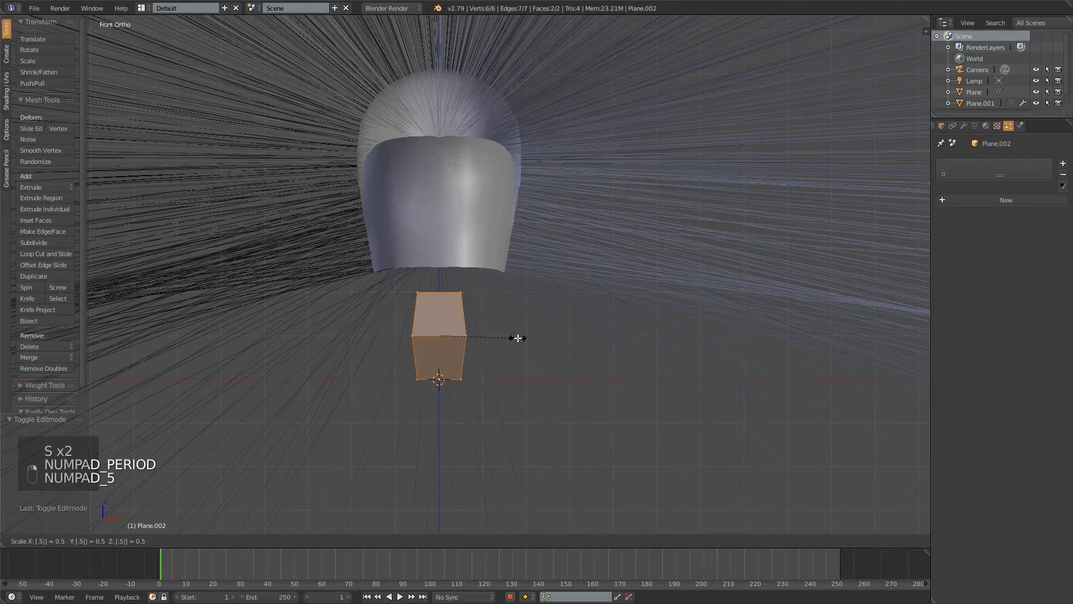
key(KP_Enter)
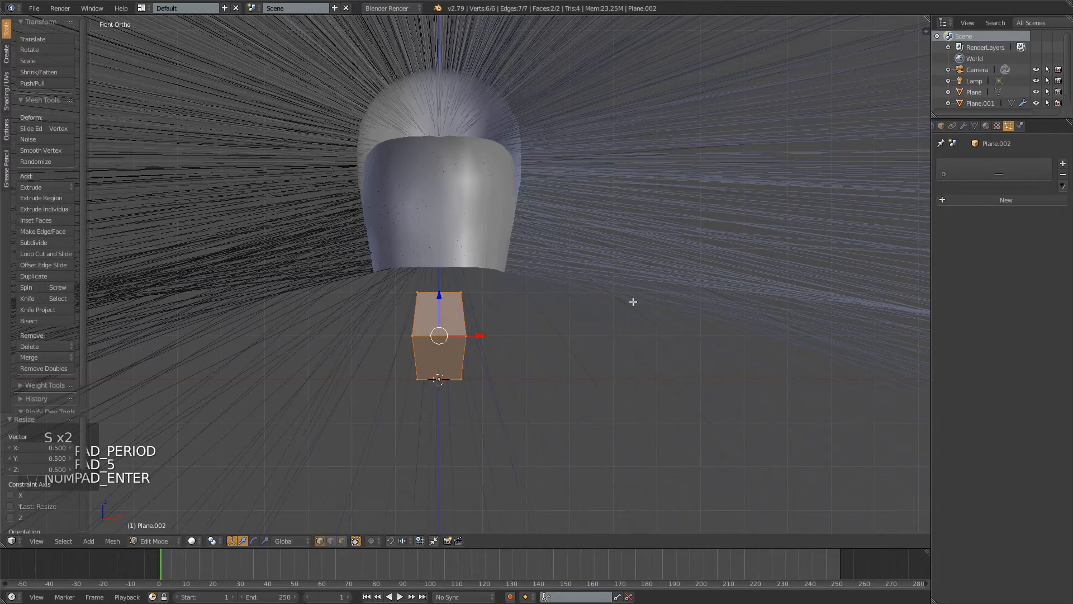
key(s)
click(469, 318)
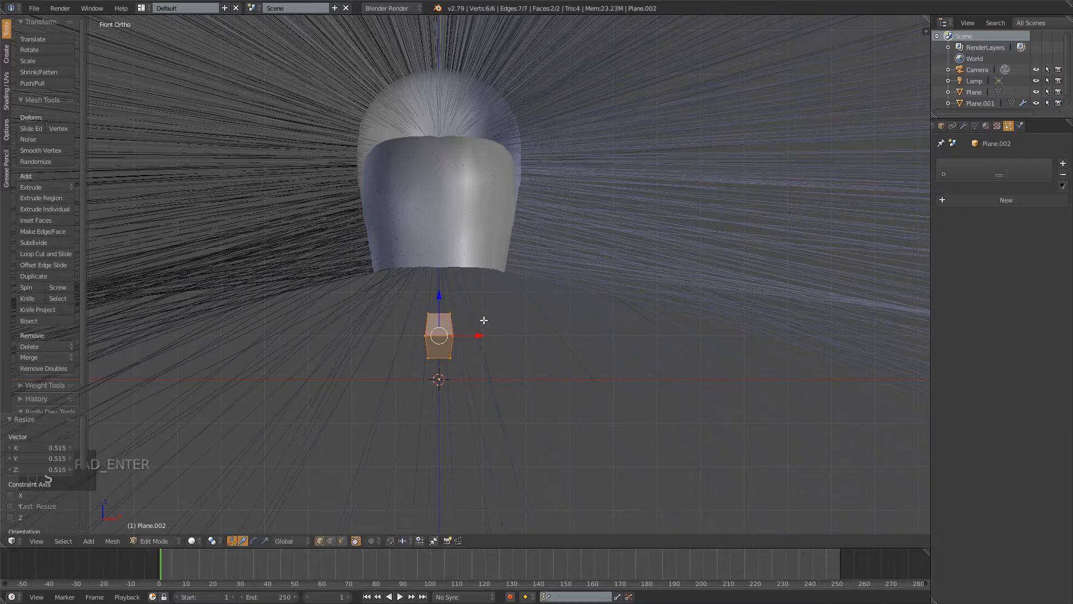
Move the shrunken mesh about 0.047 along X and 0.05 along Z, just below the scalp, and scale it slightly to about 1.009
scroll(562, 310, up, 3)
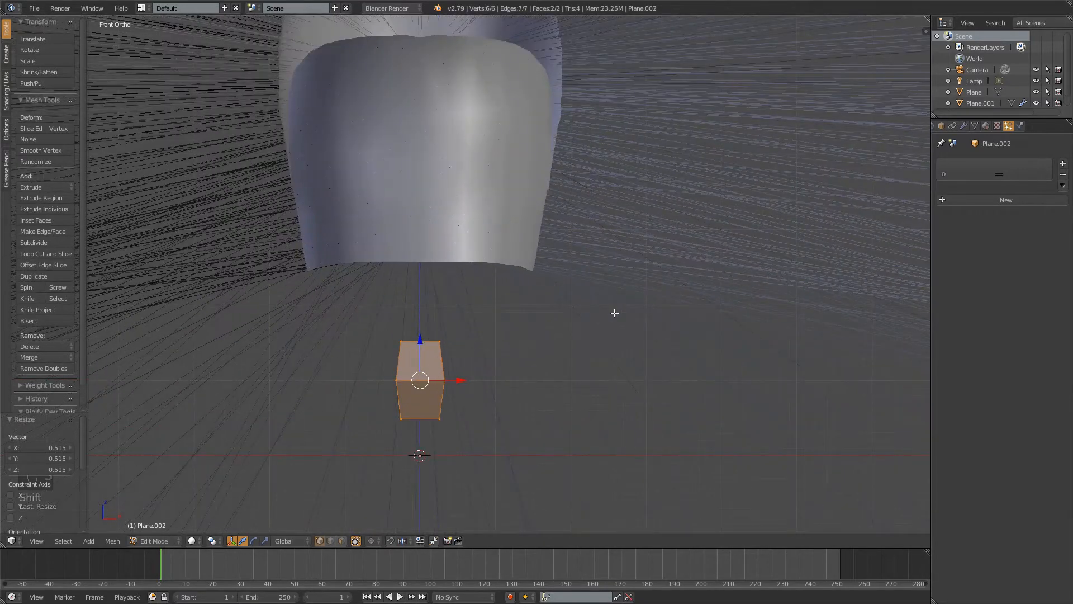
shift+middle_drag(614, 311, 548, 157)
key(g)
click(384, 178)
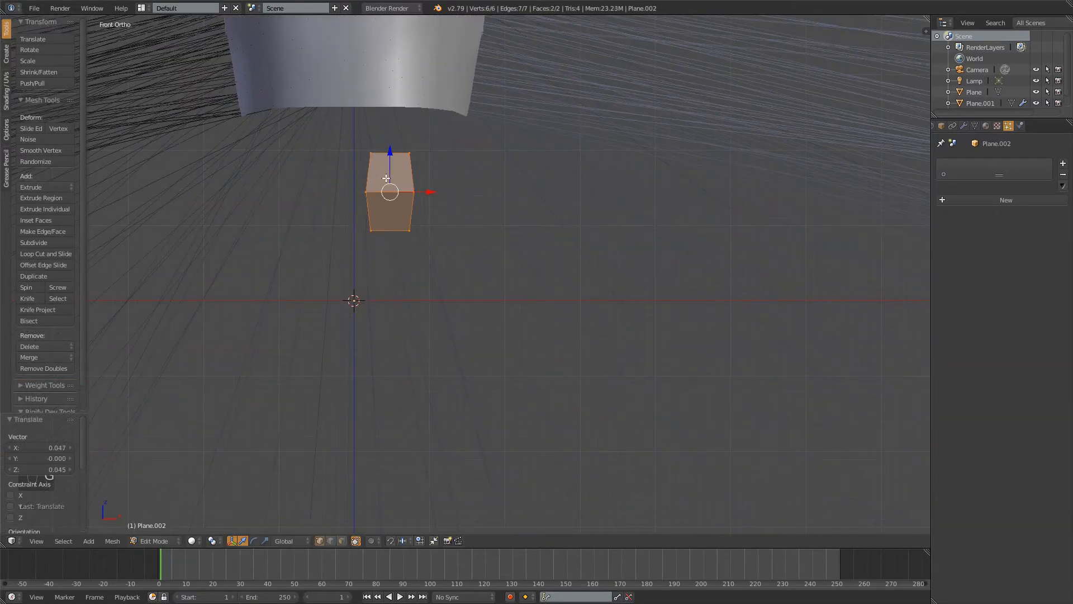
key(s)
click(476, 178)
key(g)
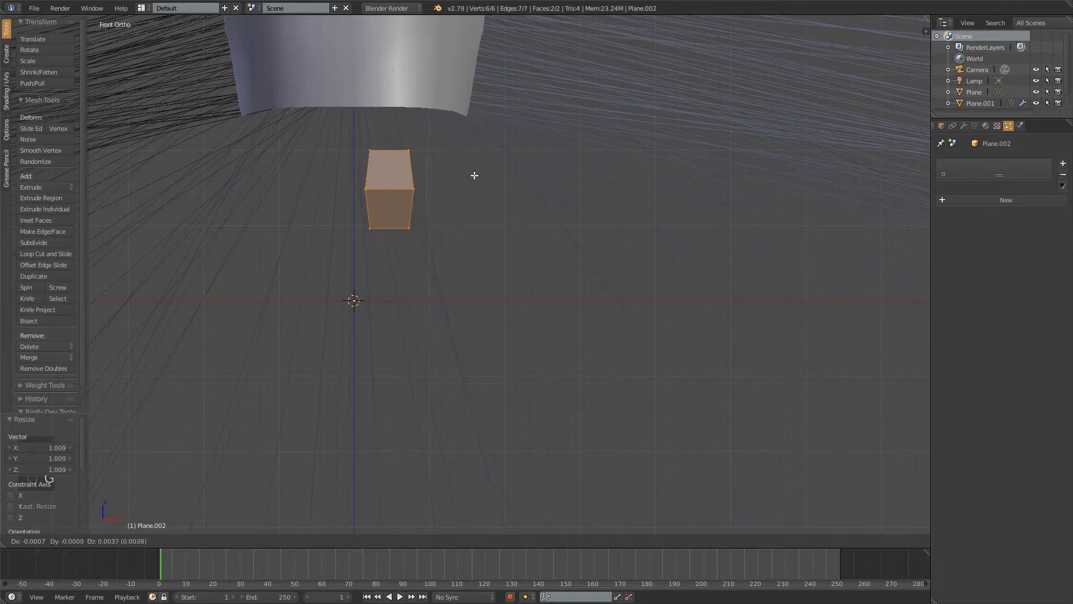
click(475, 176)
Widen the plane's mesh by scaling it to about 1.286 along X
scroll(487, 237, down, 1)
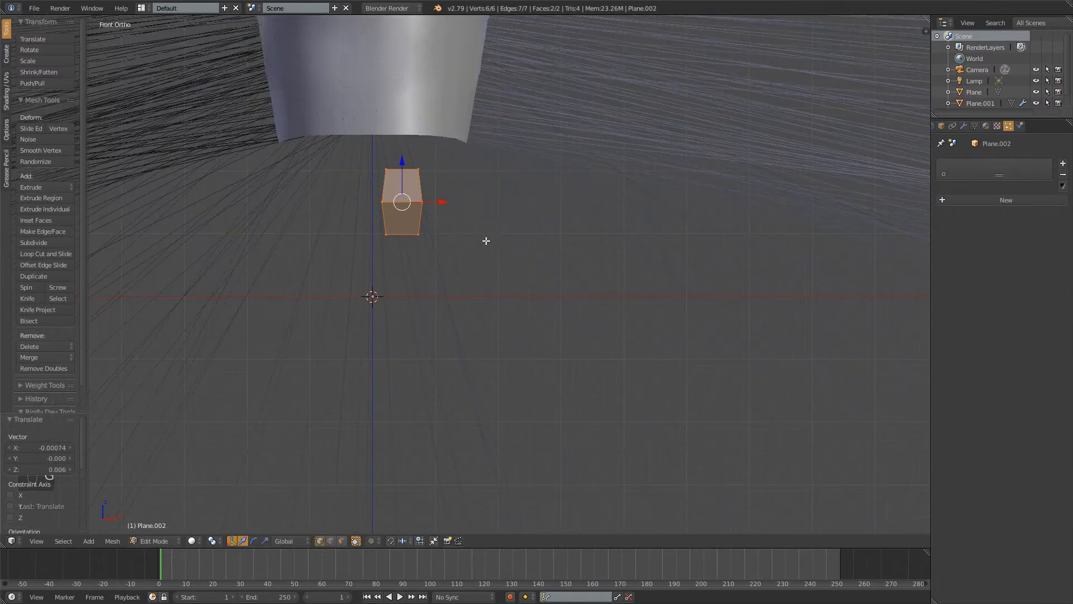
key(s)
key(x)
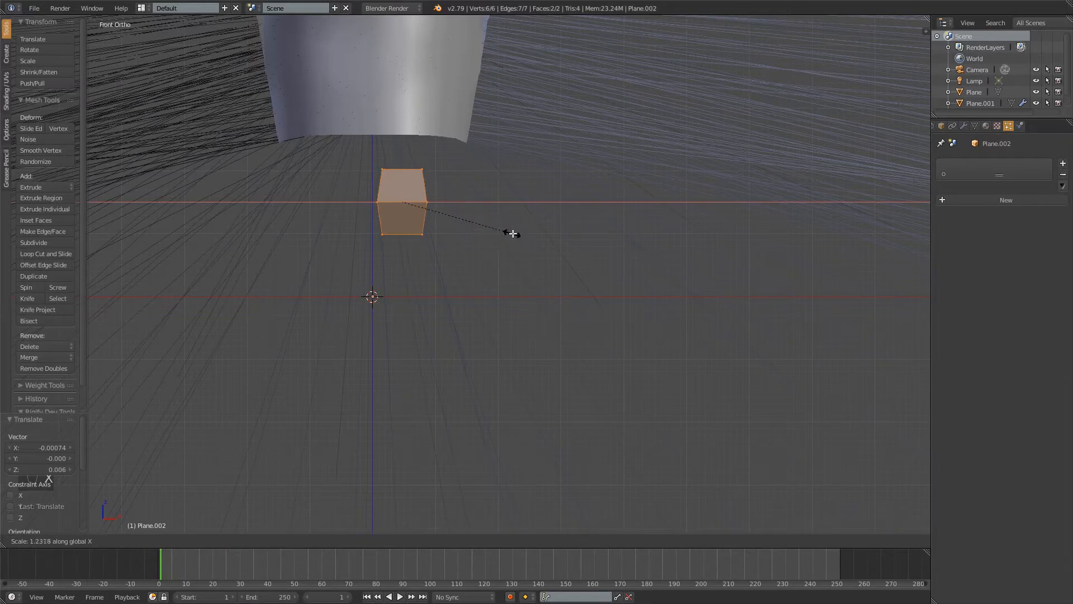
click(516, 236)
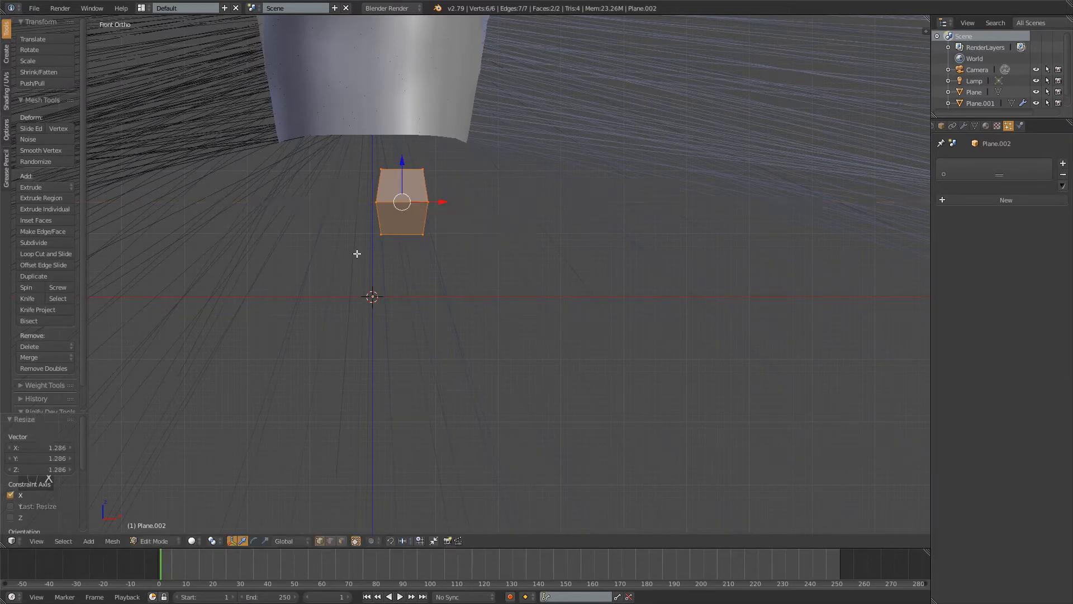
scroll(442, 254, down, 4)
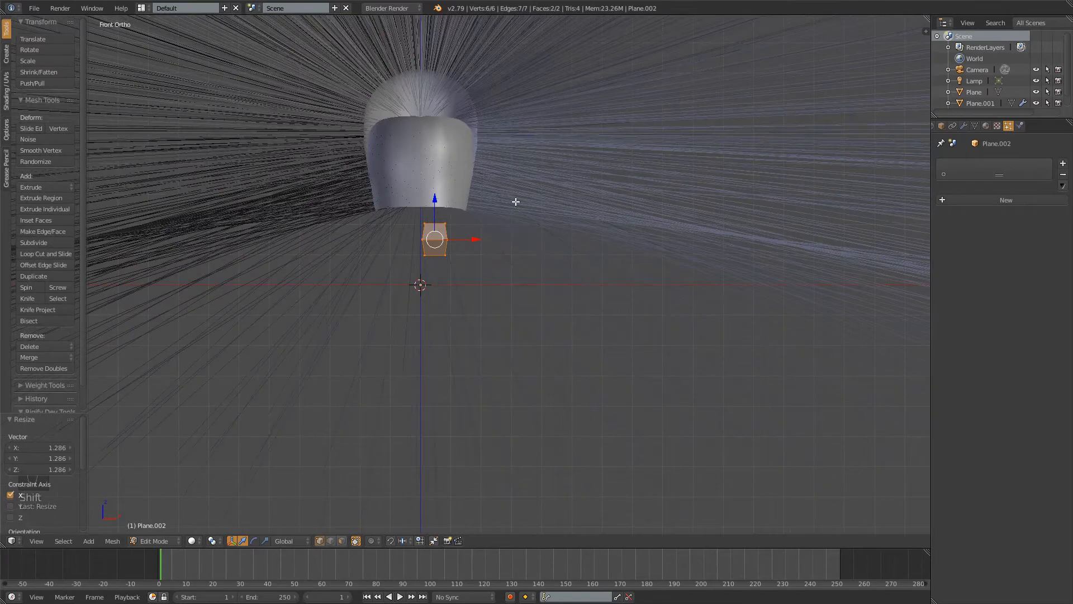
key(Tab)
scroll(450, 289, up, 3)
key(Tab)
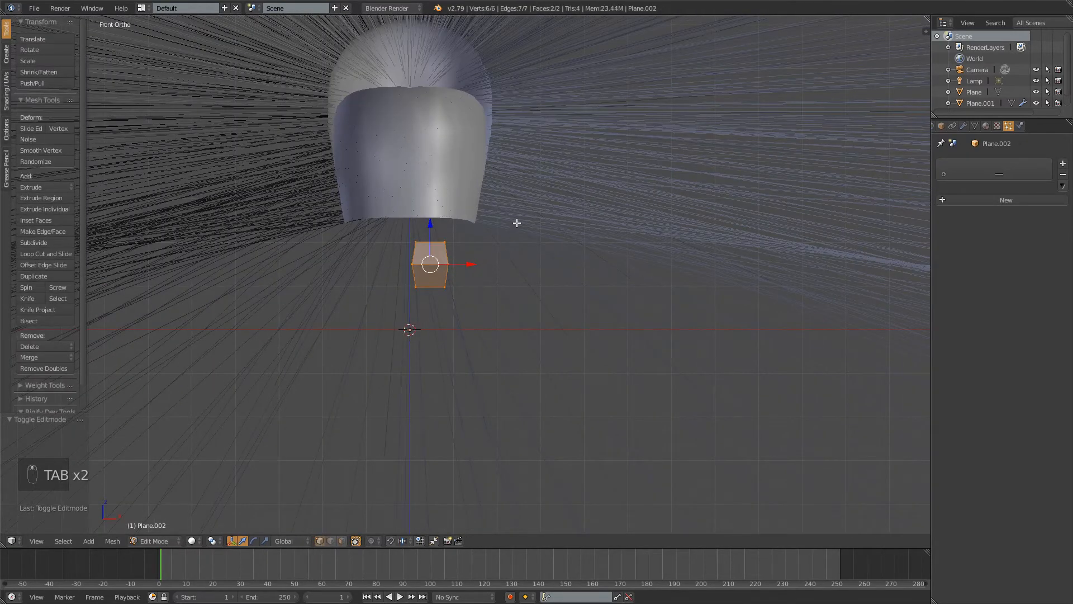
key(g)
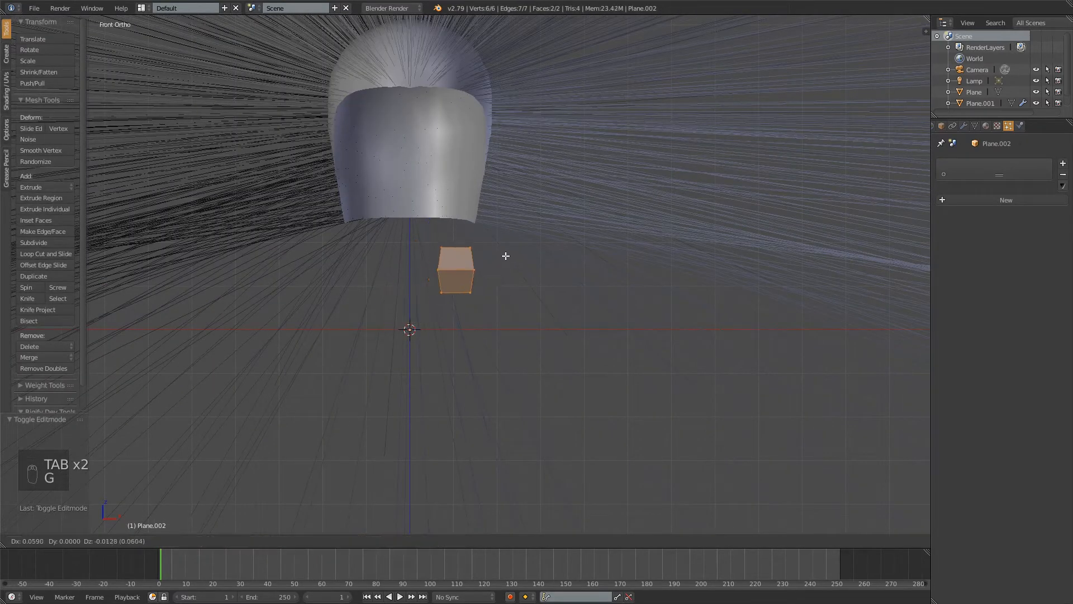
right_click(506, 256)
key(Tab)
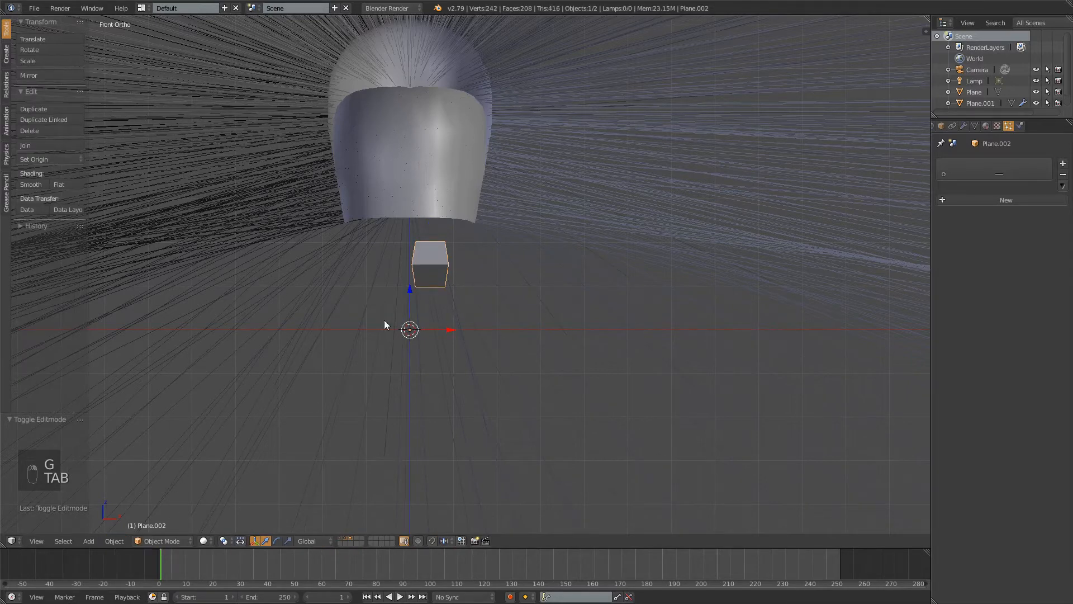
In Edit Mode, select the two bottom corner vertices of the bent plane
scroll(500, 269, up, 5)
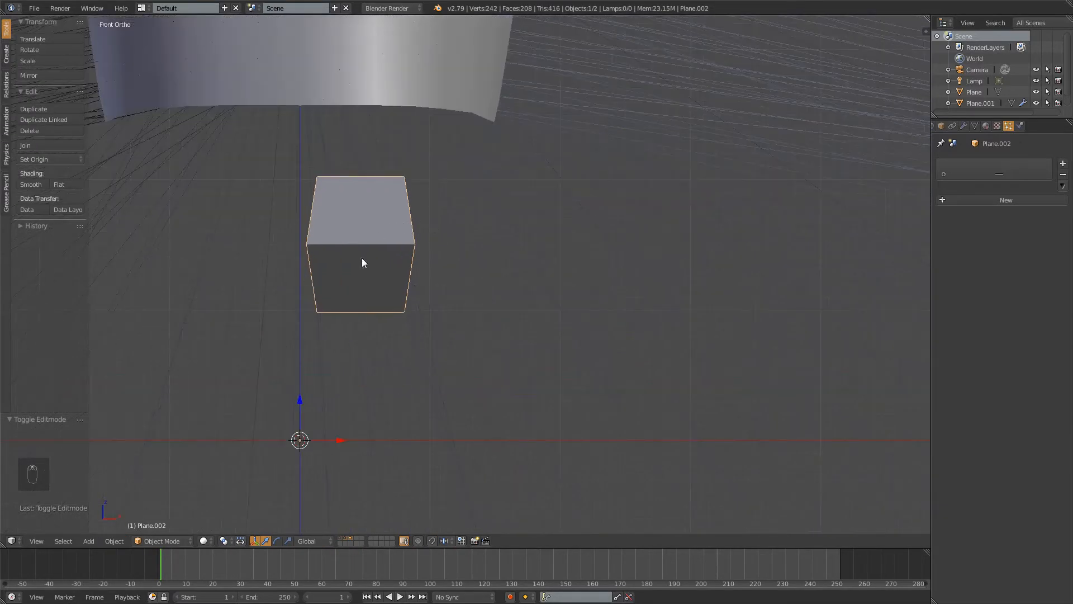
middle_drag(447, 273, 459, 322)
key(Tab)
right_click(476, 301)
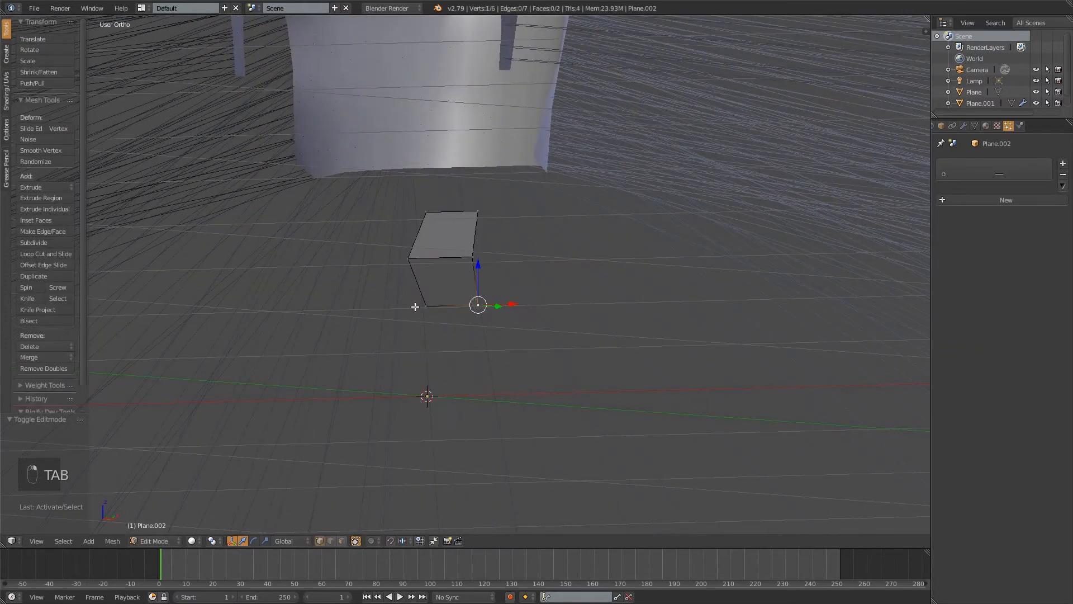
shift+right_click(423, 301)
middle_drag(440, 295, 483, 303)
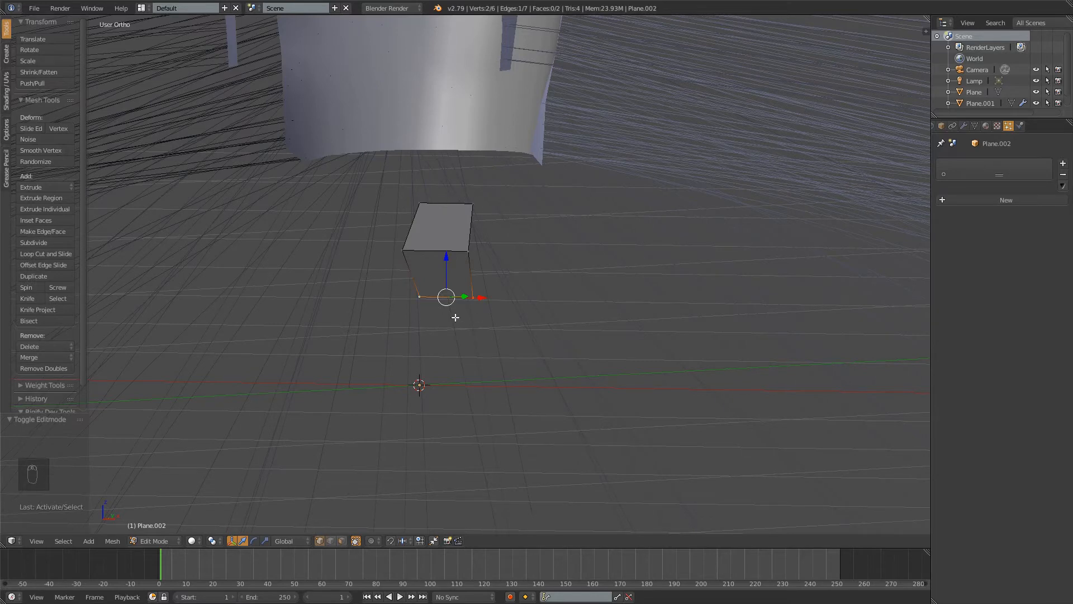
shift+middle_drag(455, 317, 470, 341)
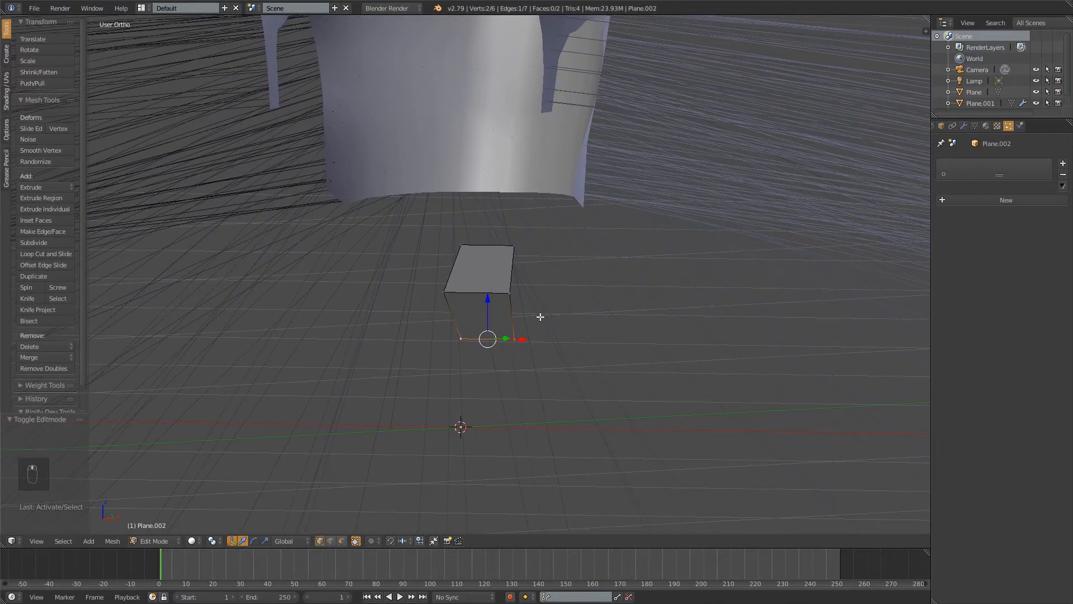
In front view, split off a second area as a UV/Image Editor and load hairtexture1.png in it
key(KP_1)
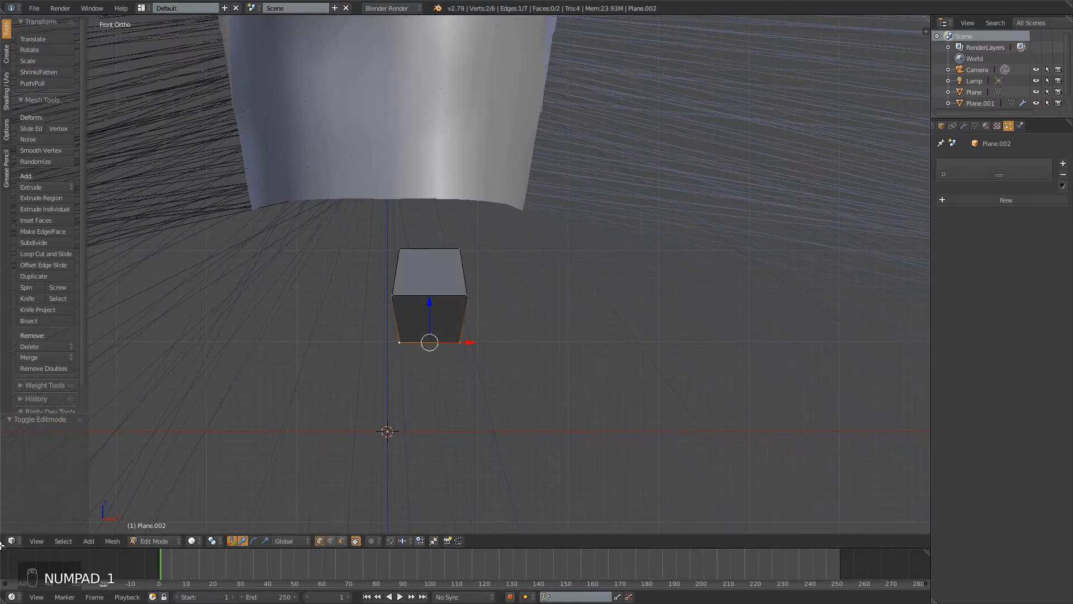
drag(1, 545, 327, 536)
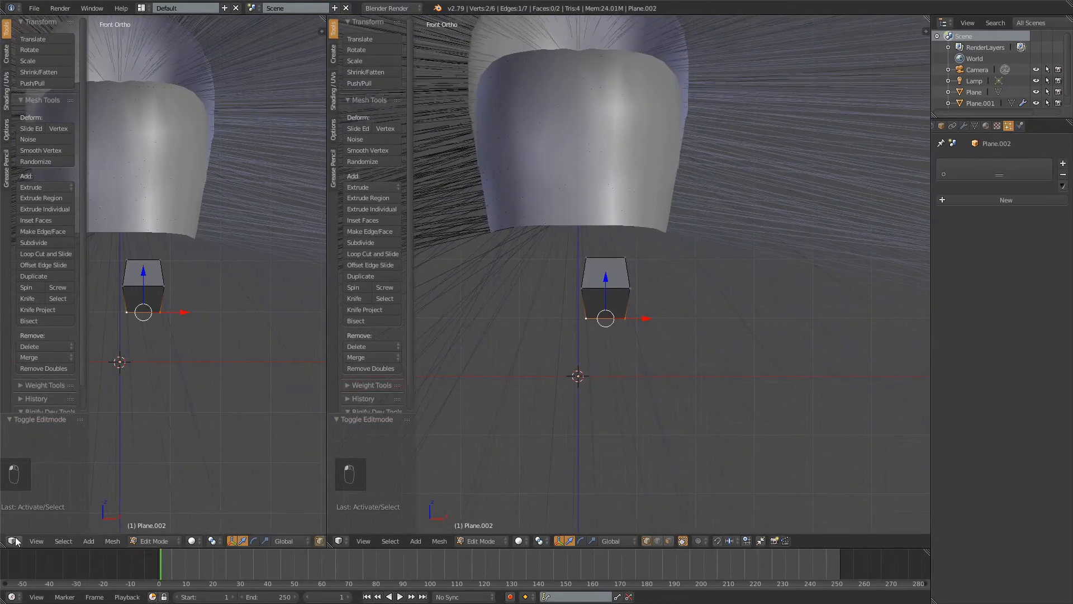
click(14, 541)
click(37, 453)
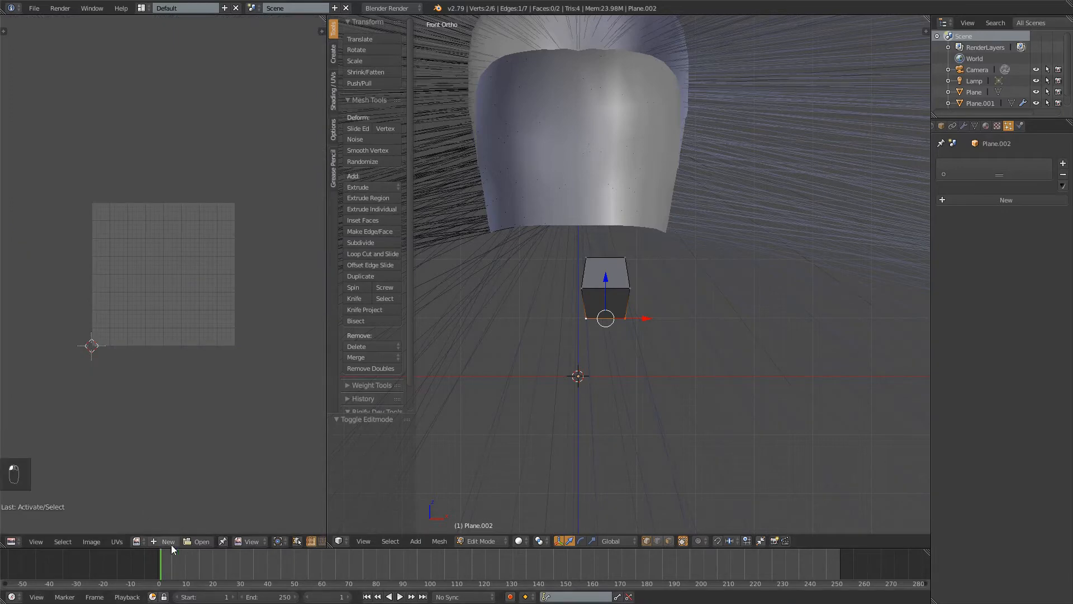
click(136, 540)
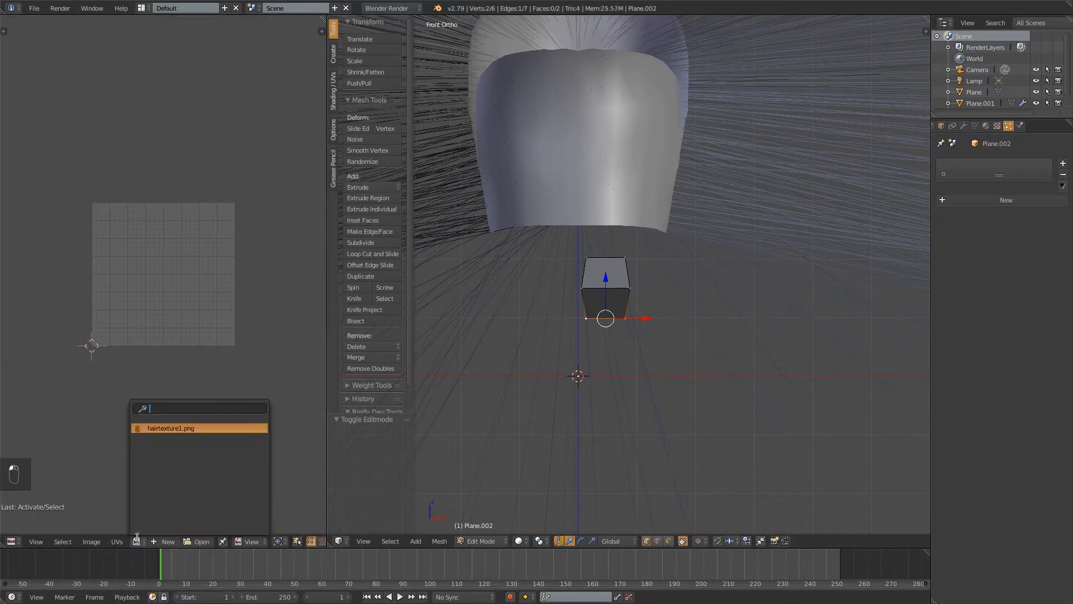
click(172, 427)
scroll(638, 277, down, 4)
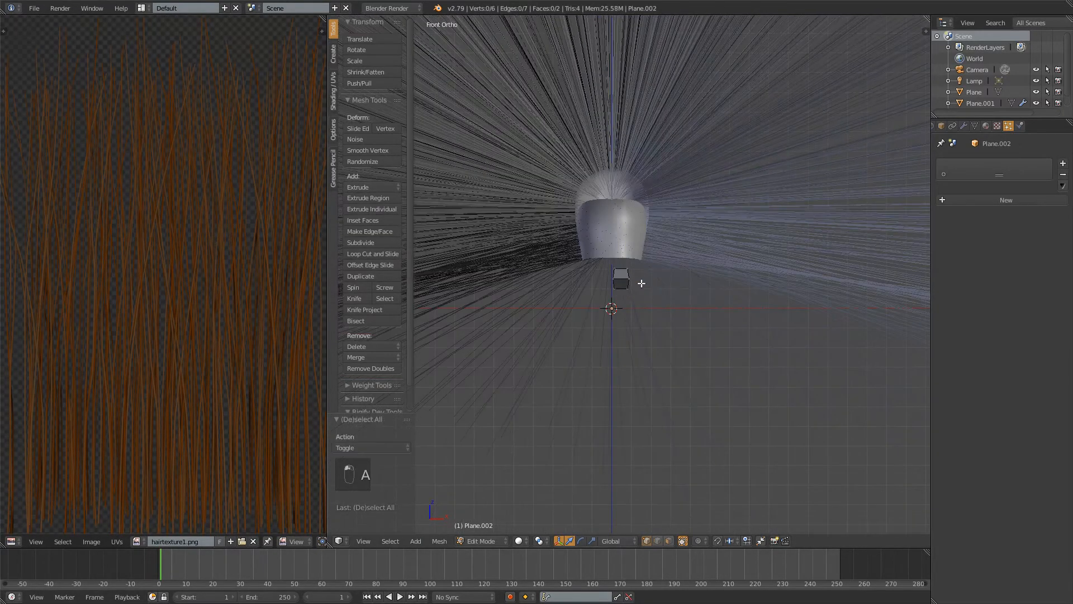
Select the plane's whole mesh to show its UV layout over the texture and pick the layout's two lower corners
key(a)
key(a)
key(a)
scroll(284, 304, down, 4)
right_click(233, 393)
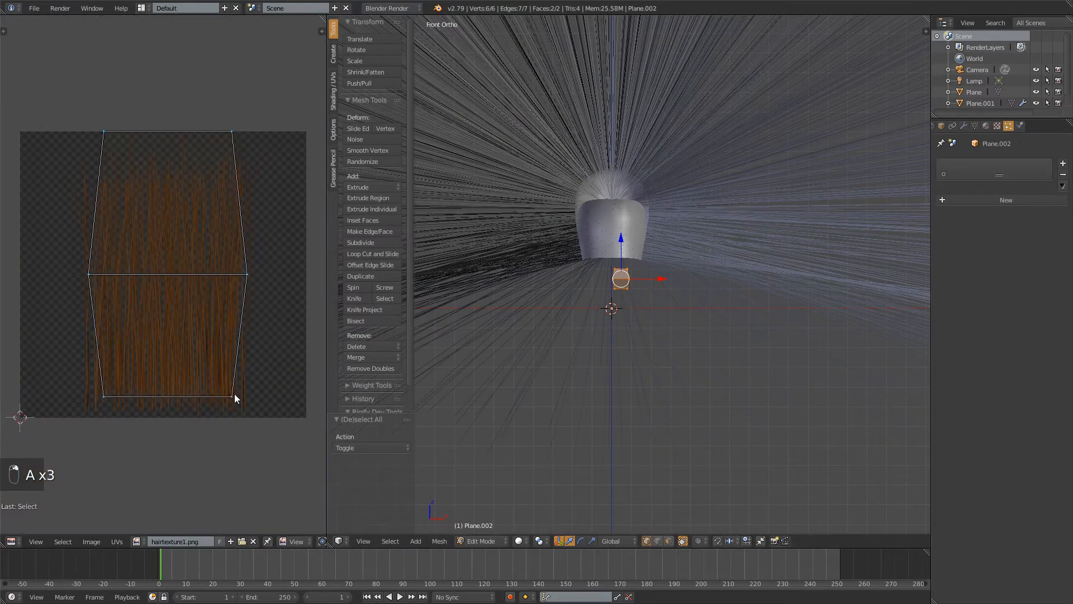
shift+right_click(106, 394)
Widen the UV editor area and keep UV and edit mode mesh selection in sync
right_click(618, 293)
right_click(628, 283)
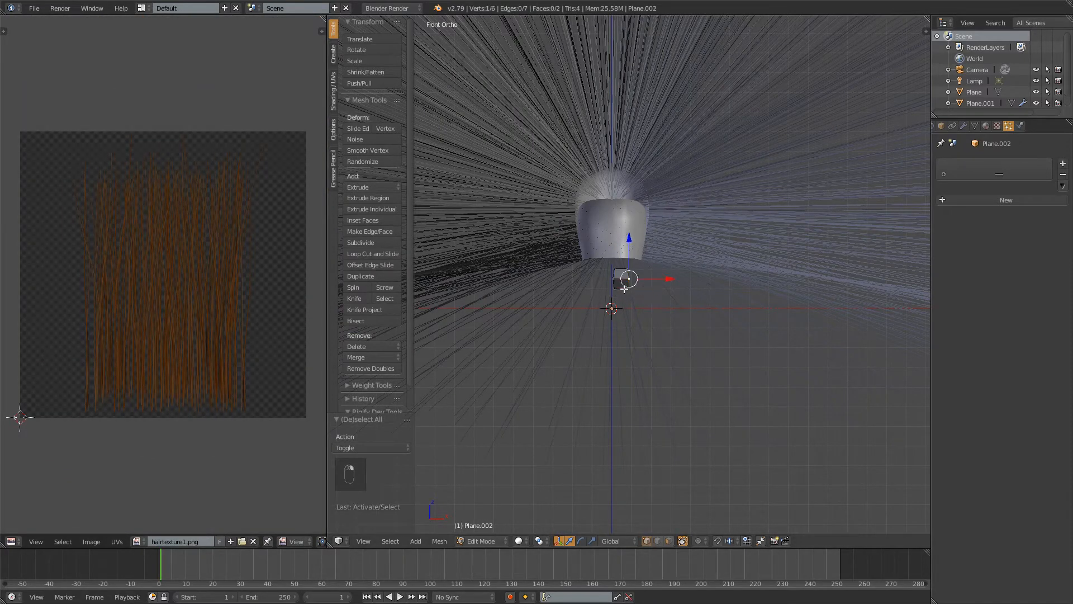
right_click(614, 287)
drag(329, 526, 456, 522)
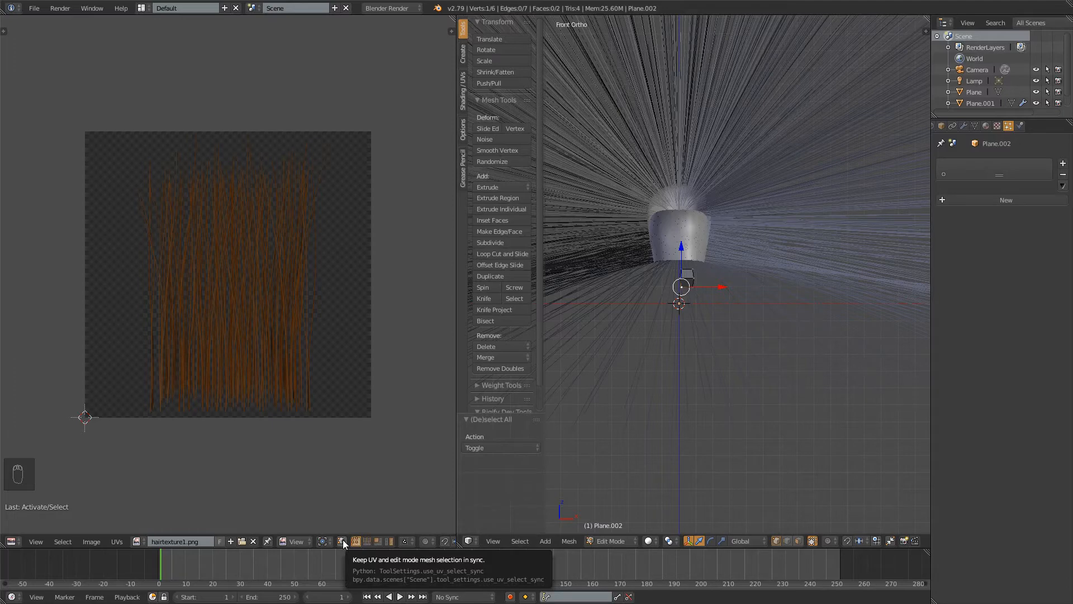
click(342, 541)
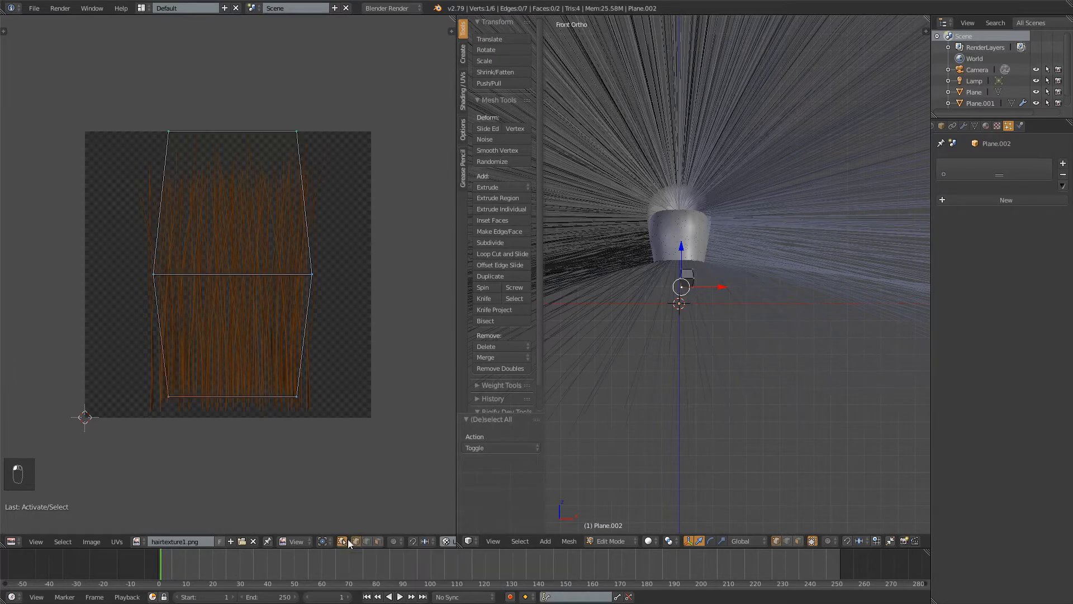
Select the two bottom corner vertices of the bent plane and snap the 3D cursor to the selection
scroll(623, 334, up, 10)
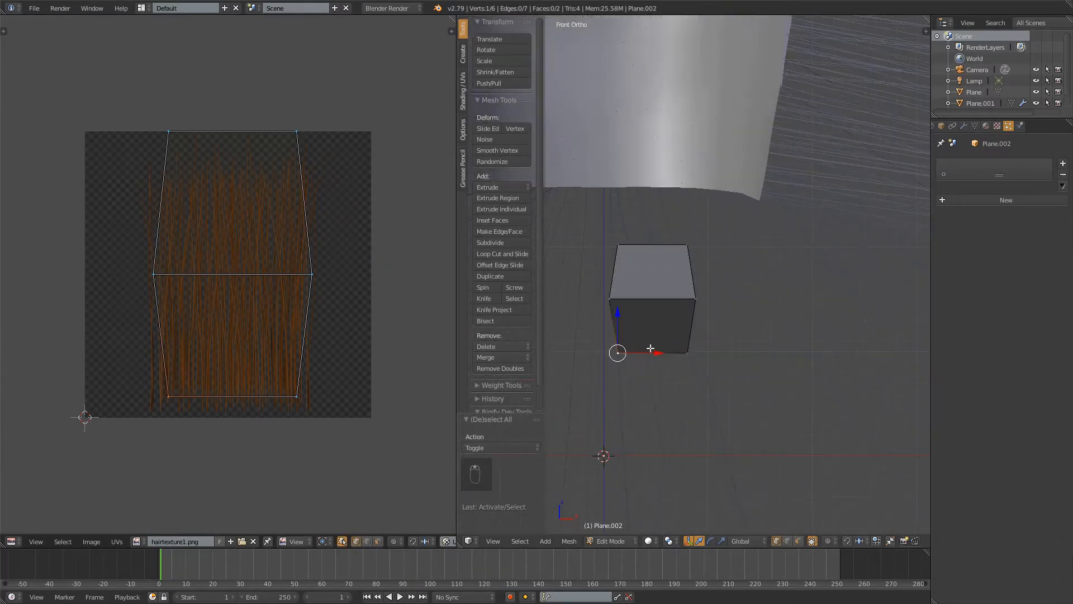
right_click(688, 352)
shift+right_click(617, 352)
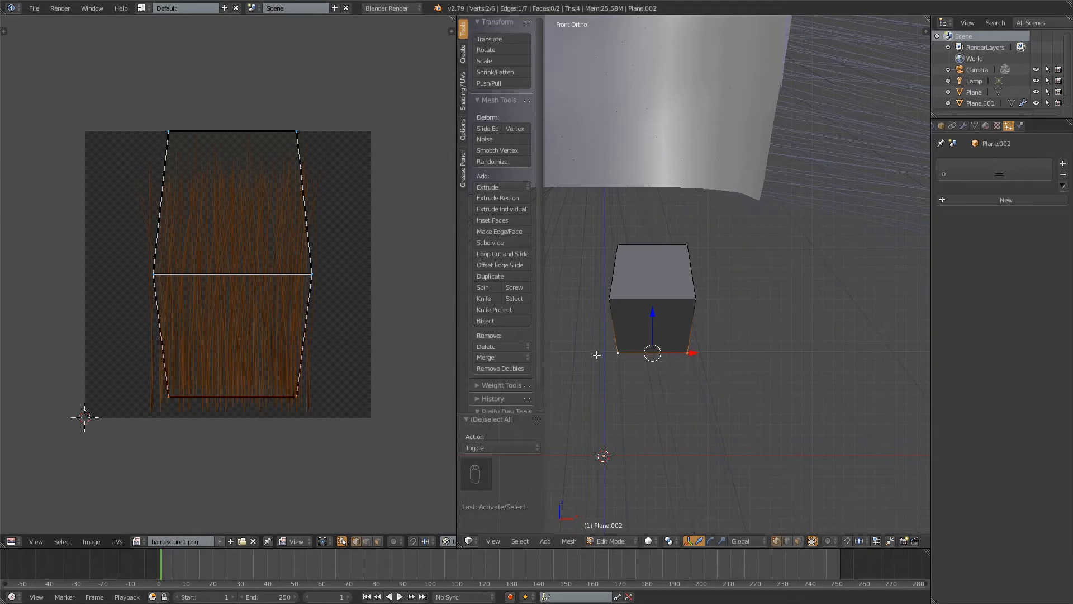
click(568, 542)
mouse_move(627, 492)
key(shift+s)
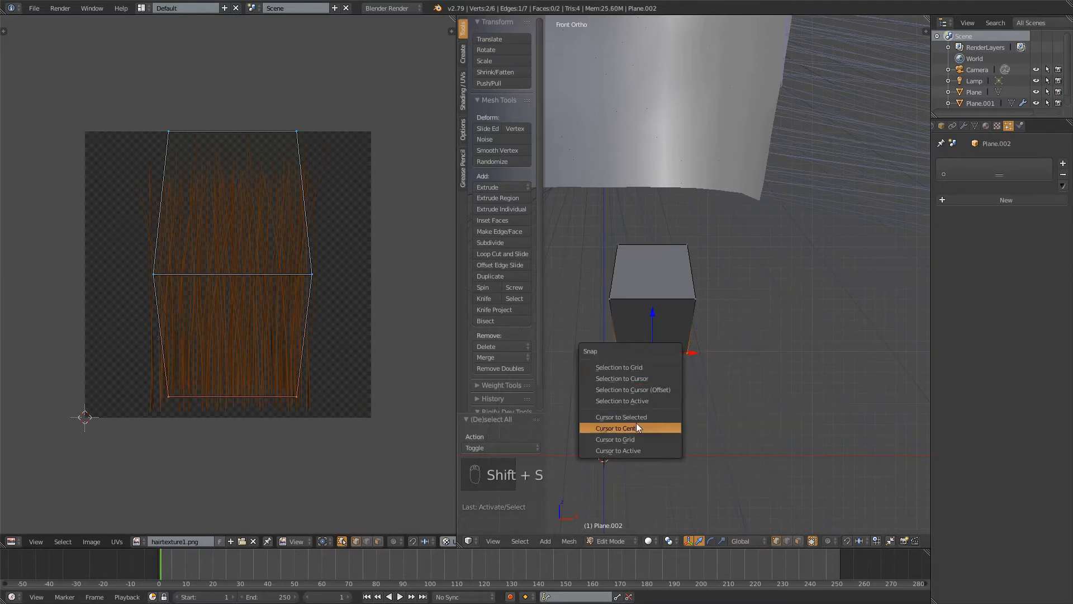
click(650, 418)
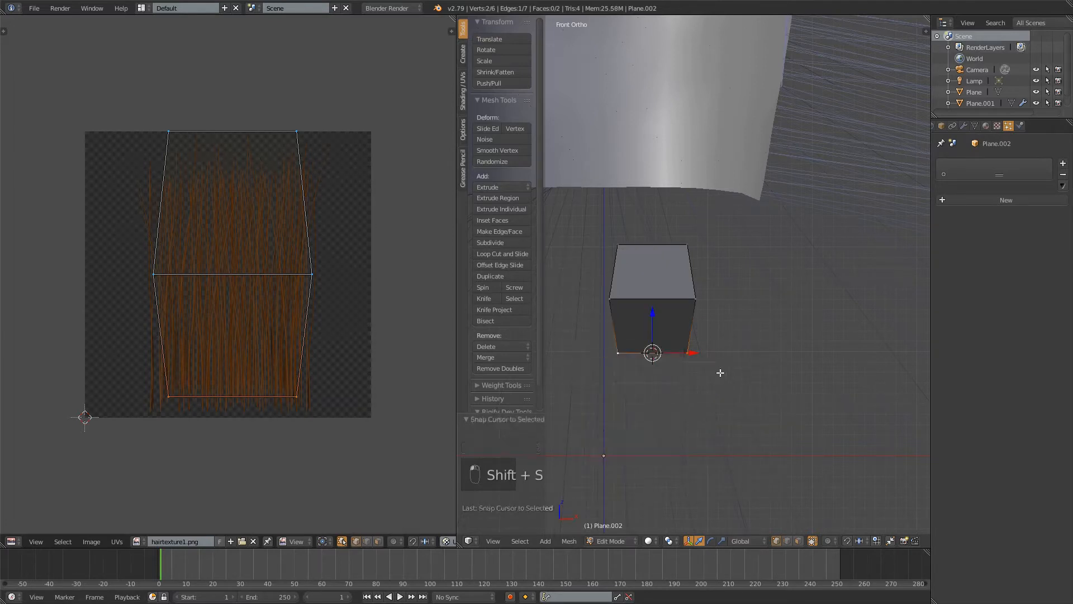
In Object Mode, move the bent plane's origin to the 3D cursor at its bottom edge
click(569, 540)
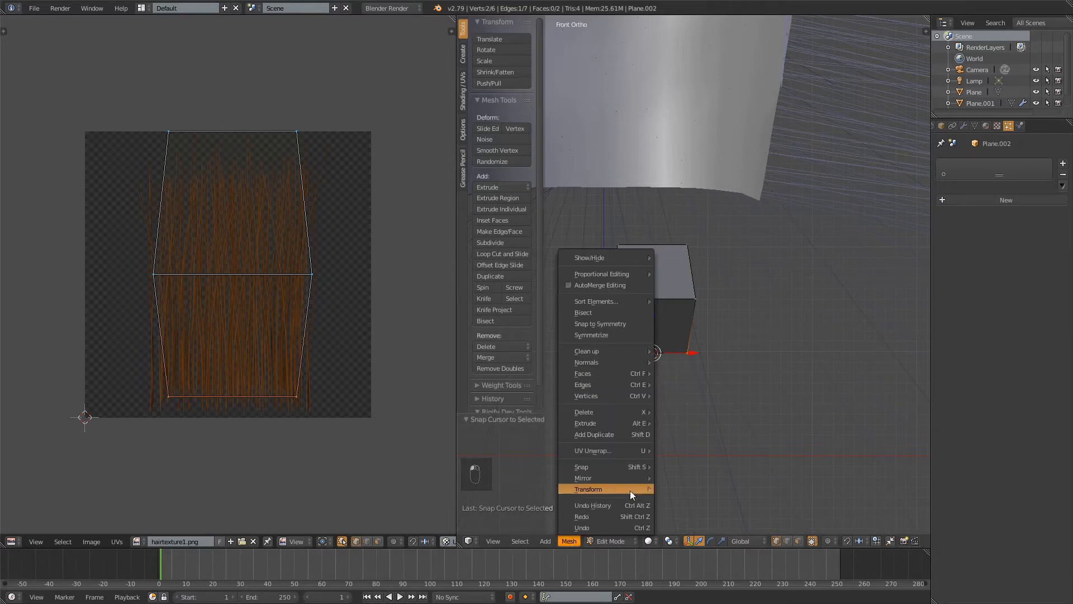
mouse_move(629, 489)
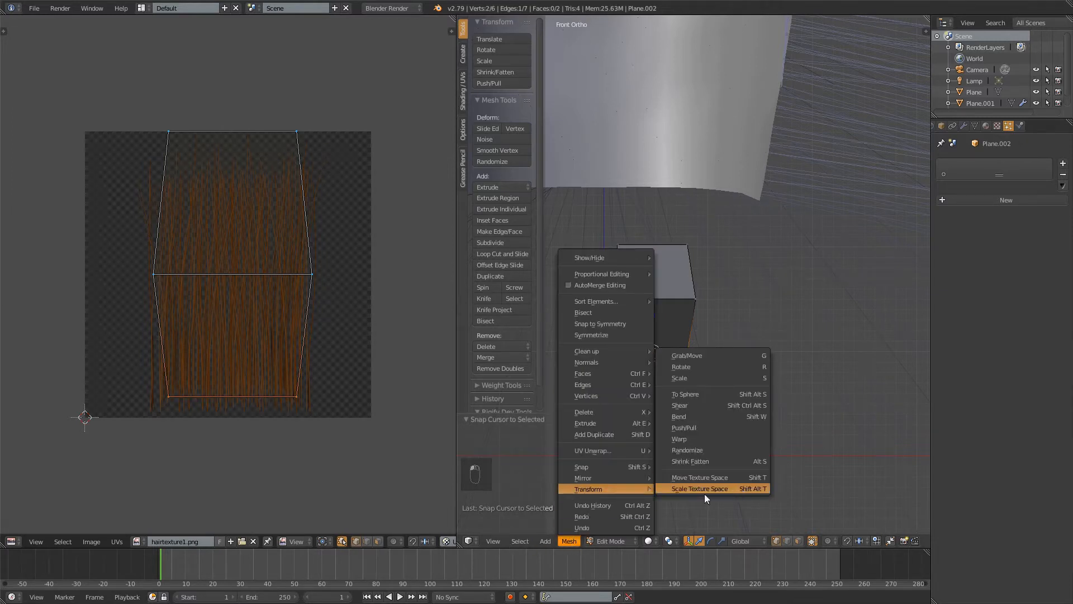
key(Tab)
click(570, 541)
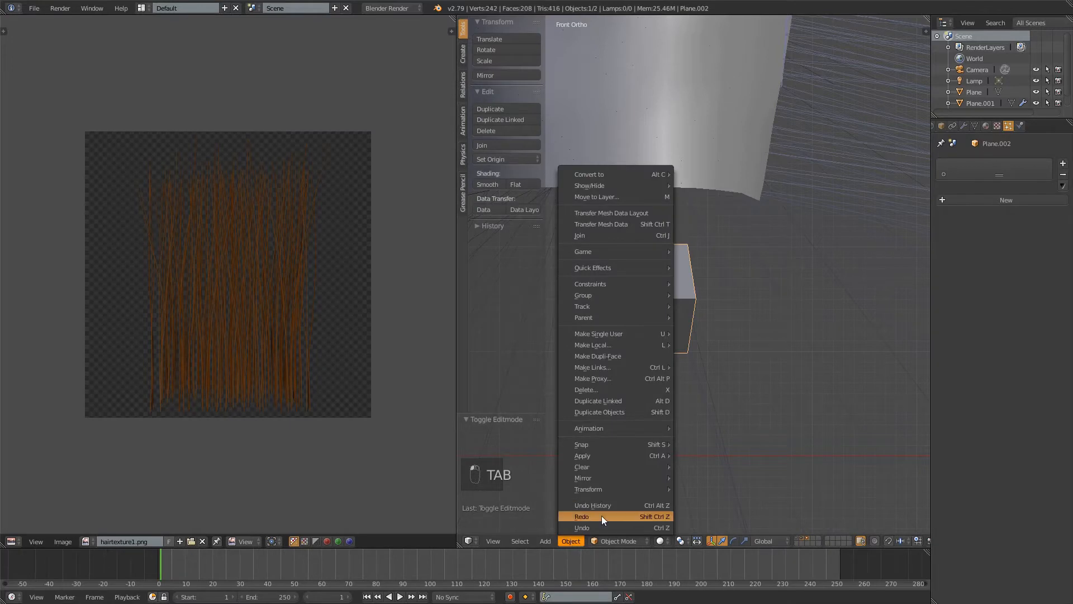
mouse_move(601, 492)
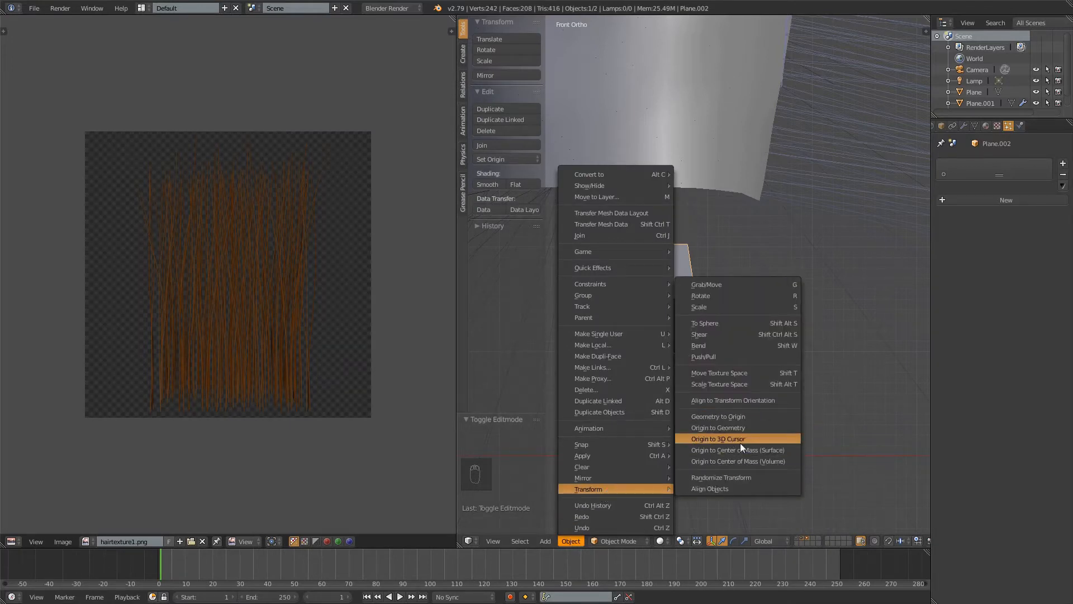
click(701, 439)
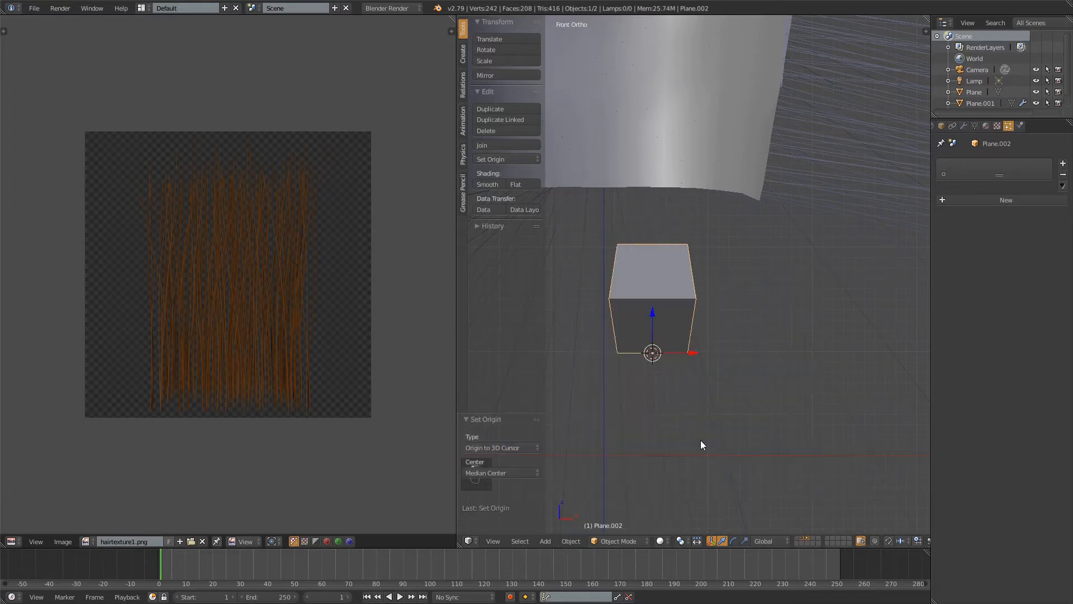
Merge the image editor area back into the 3D view and frame the scalp with the plane
drag(456, 542, 253, 364)
scroll(559, 260, down, 3)
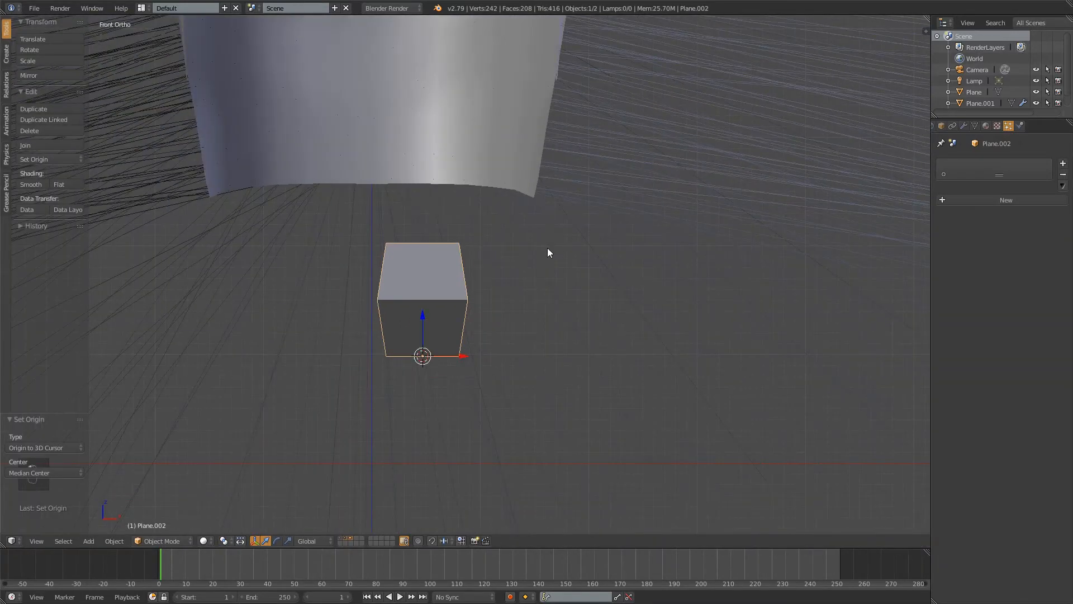
shift+middle_drag(438, 214, 511, 388)
scroll(498, 375, down, 4)
scroll(495, 374, up, 2)
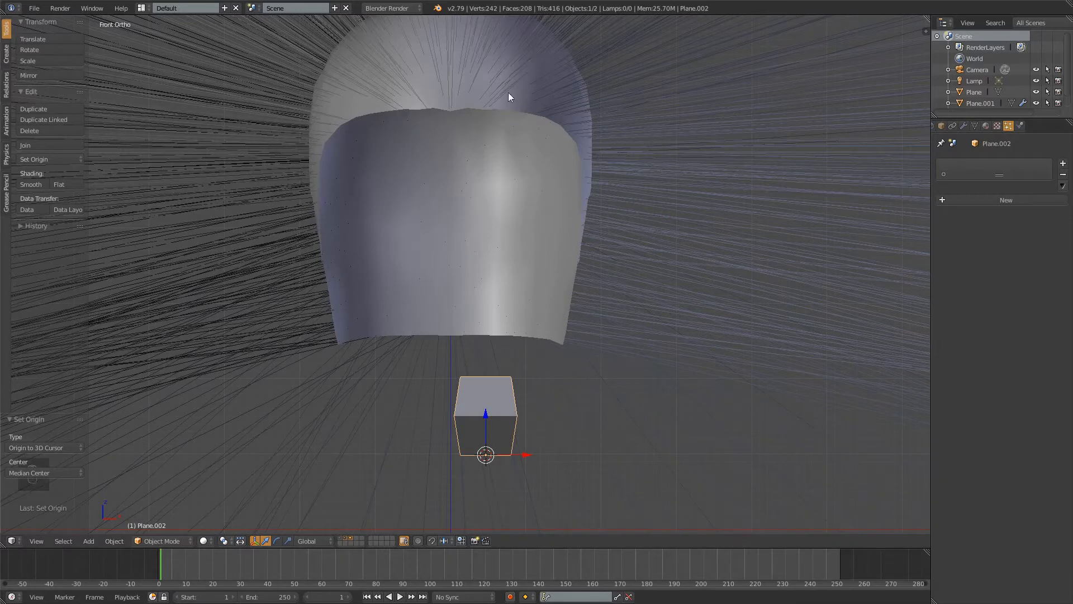
Switch the render engine to Cycles Render and add a new material to the bent plane
click(385, 8)
click(378, 45)
click(987, 126)
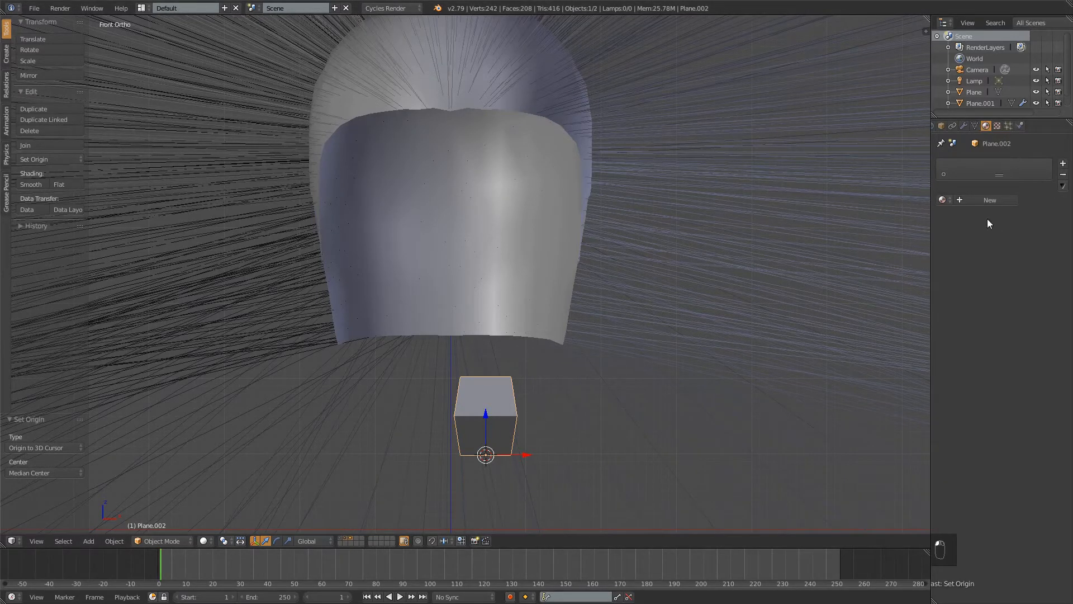
shift+middle_drag(696, 252, 717, 207)
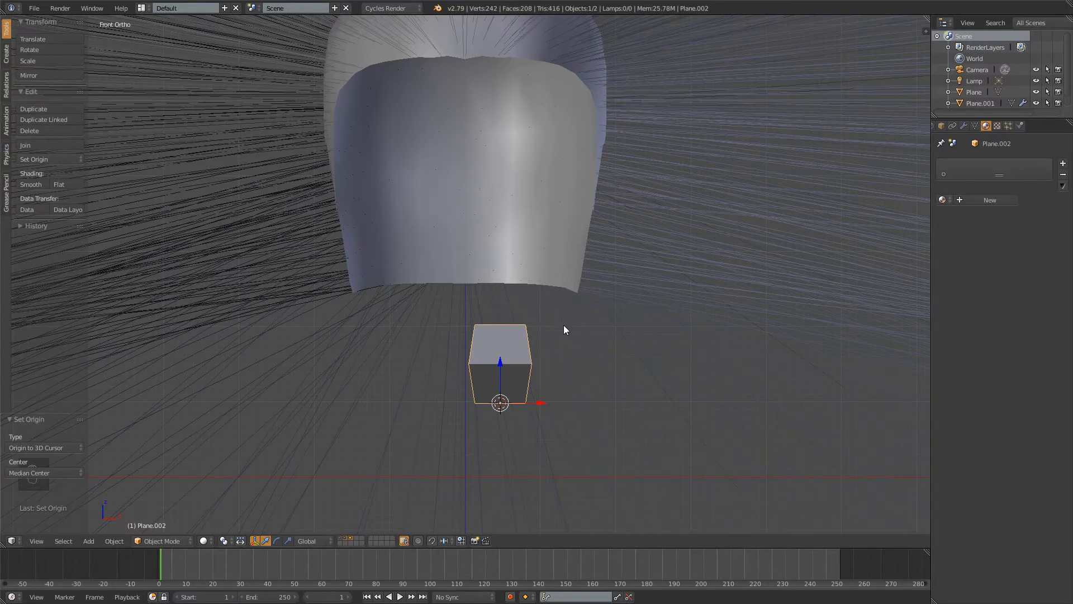
click(943, 200)
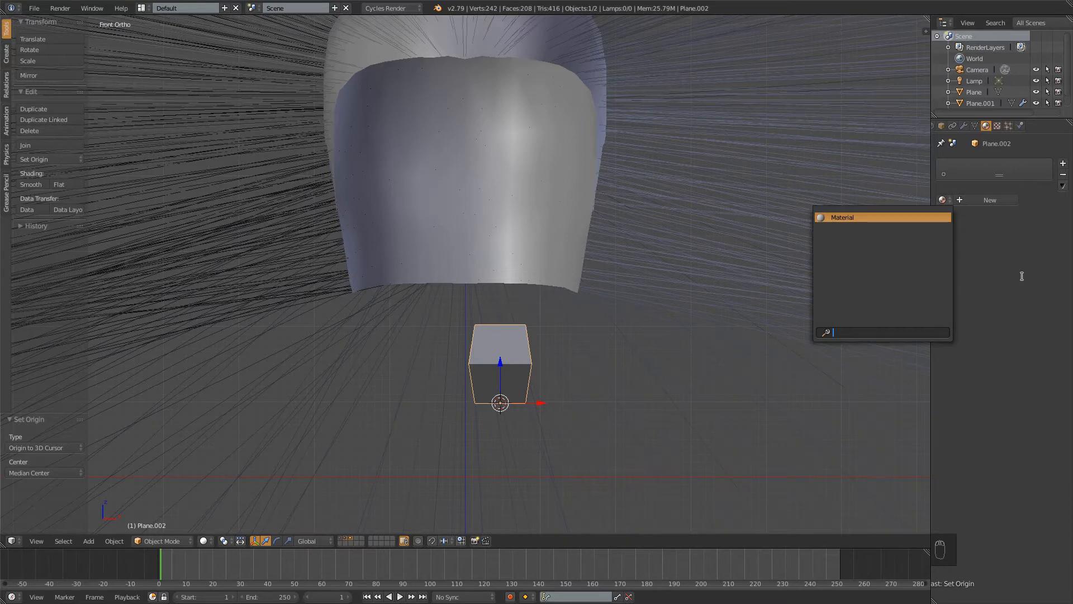
click(988, 200)
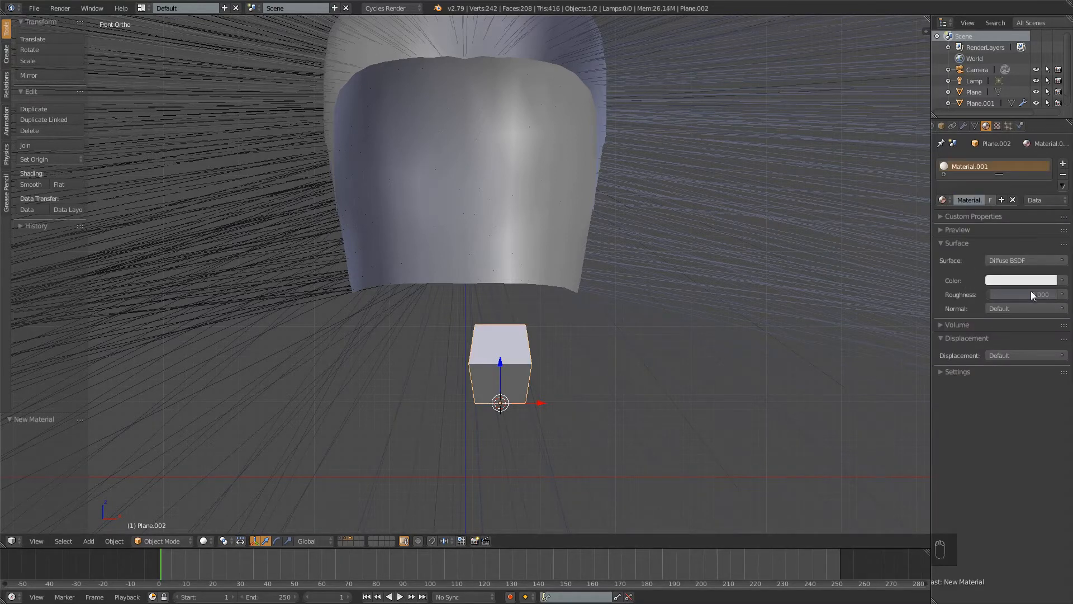
Try Subsurface Scattering as the plane material's surface shader, and return it to Diffuse BSDF
click(1055, 260)
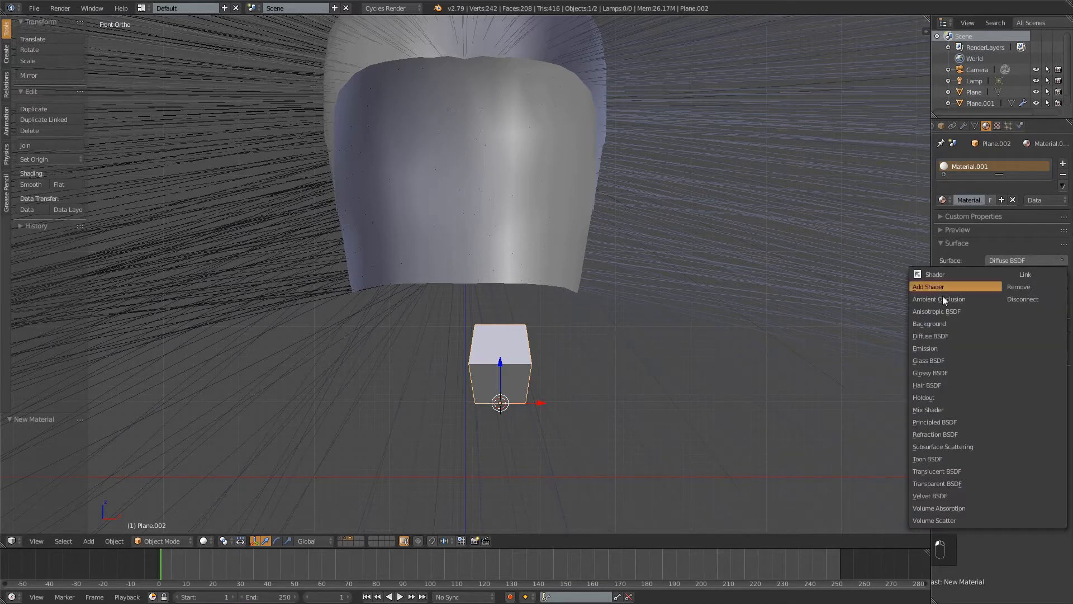
click(962, 446)
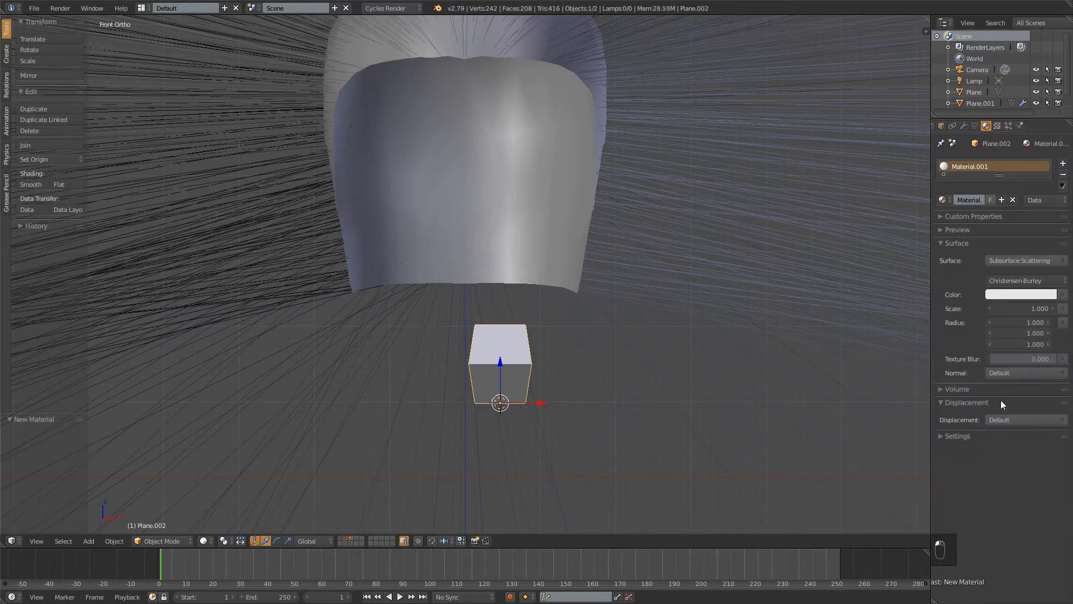
click(1023, 260)
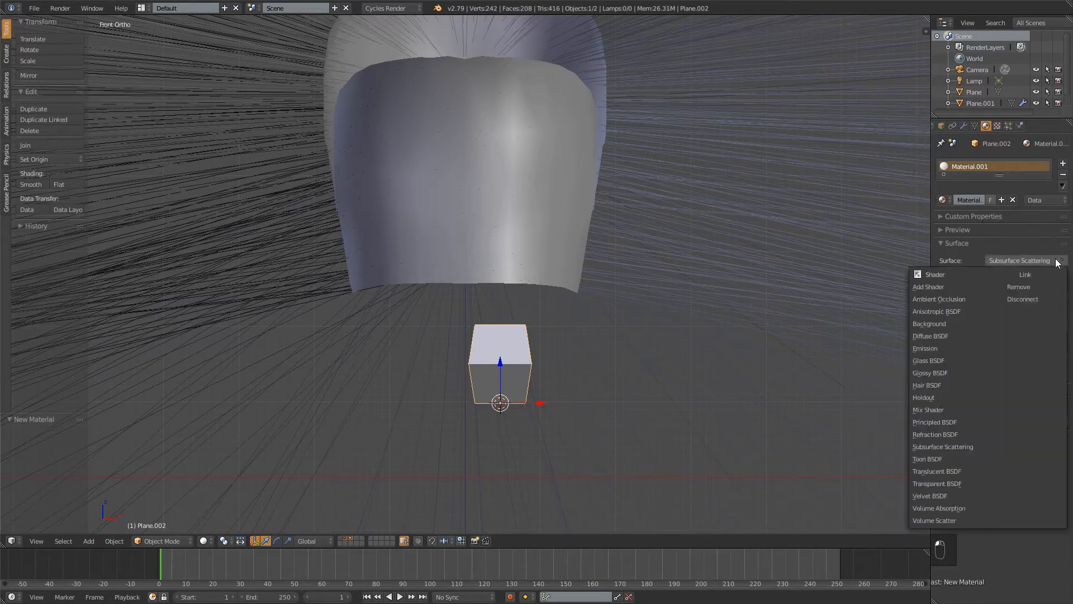
click(980, 337)
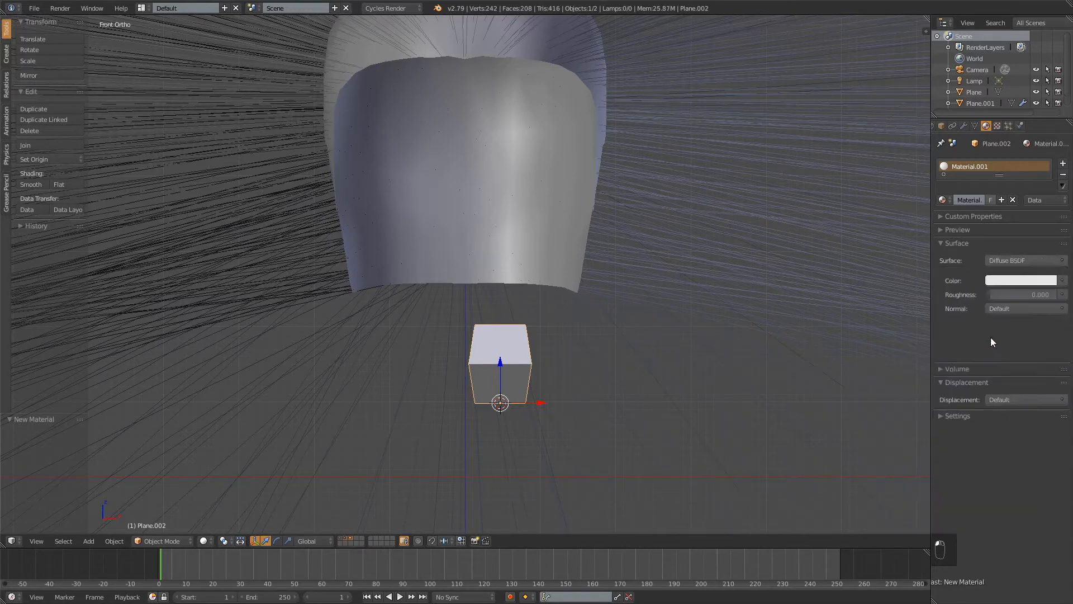
Drive the Diffuse BSDF color with an Image Texture using the already loaded hairtexture1.png
click(1062, 280)
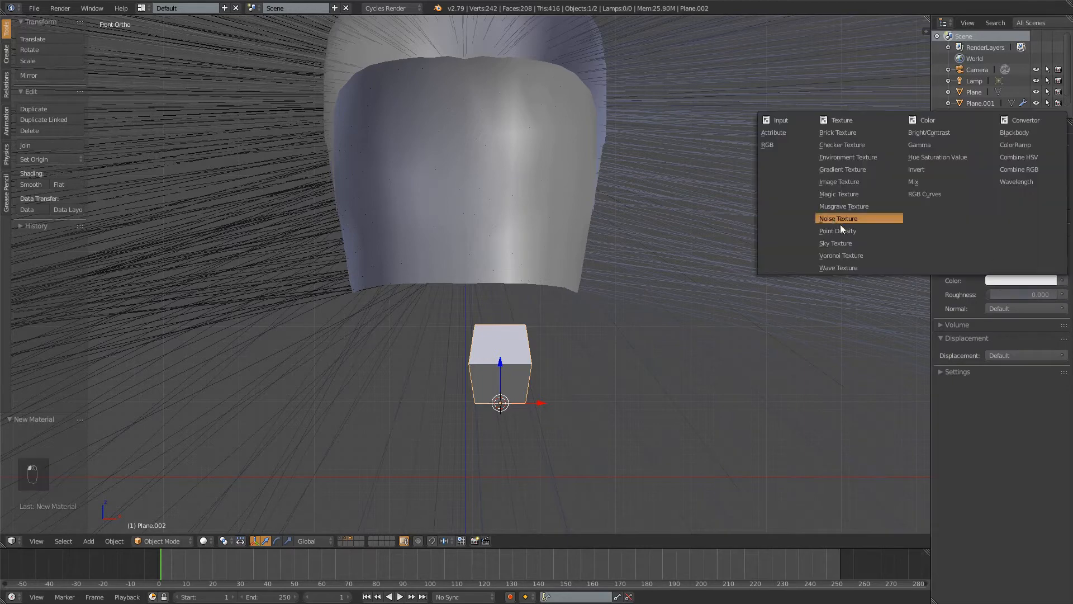
click(842, 180)
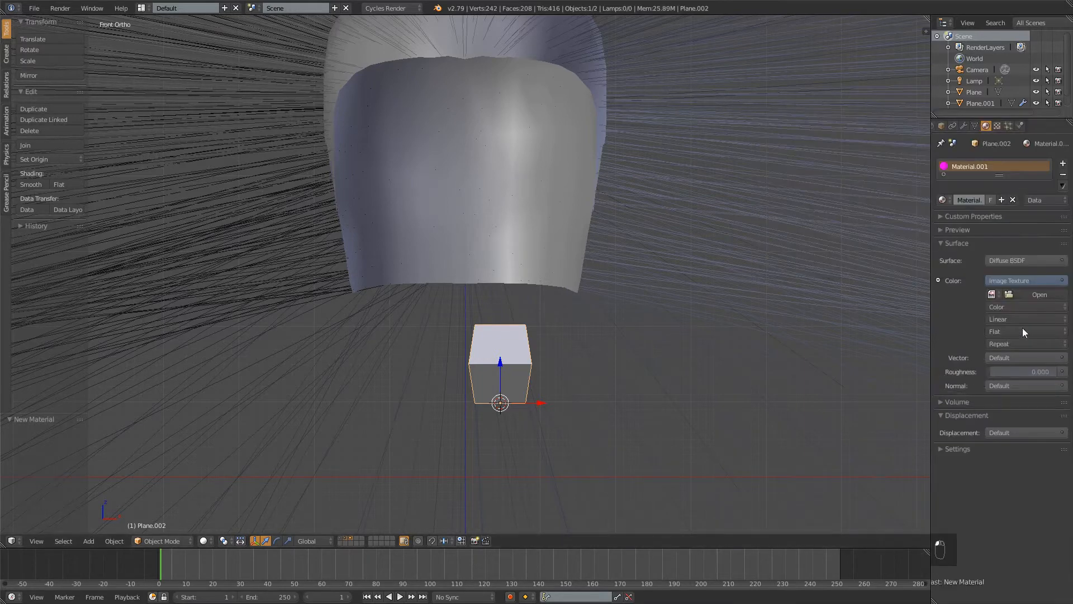
click(1033, 292)
click(1045, 51)
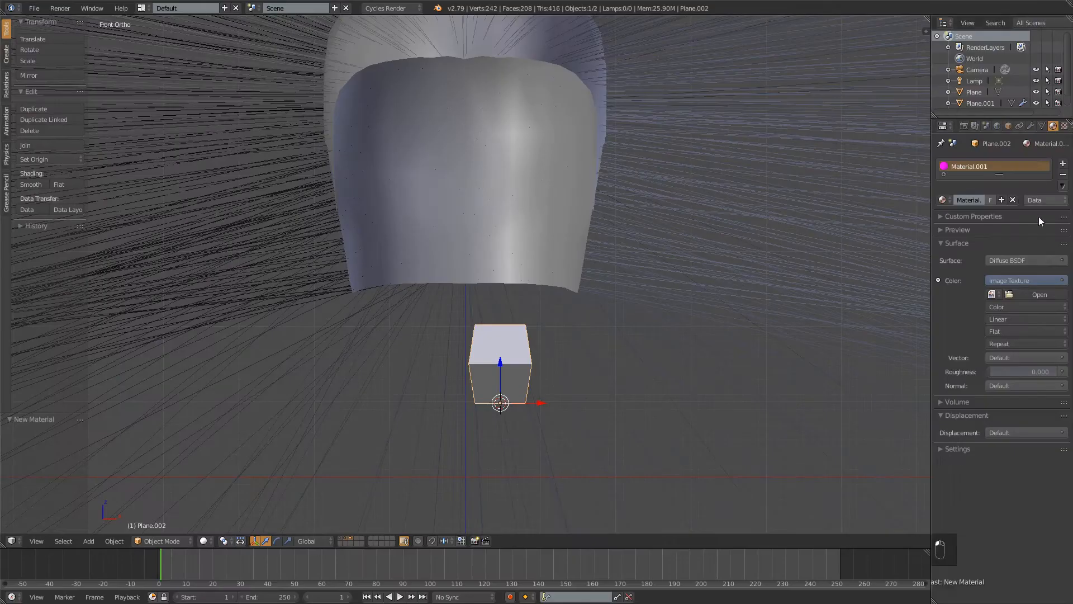
click(991, 294)
click(891, 311)
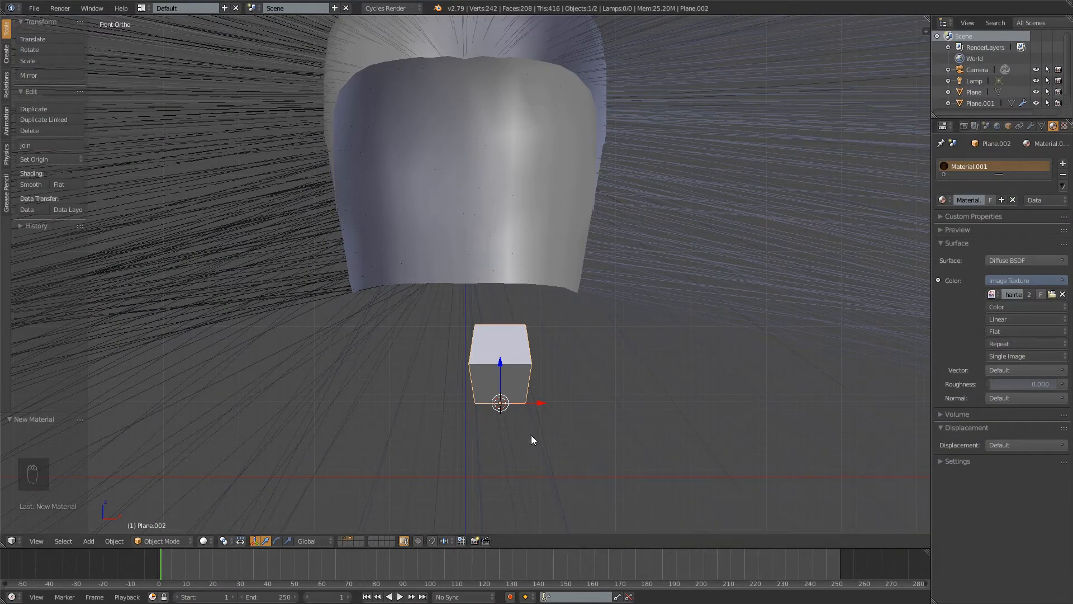
Preview the textured plane in the 3D view with Rendered shading, examining it closely and from farther away
key(shift+z)
scroll(643, 280, up, 4)
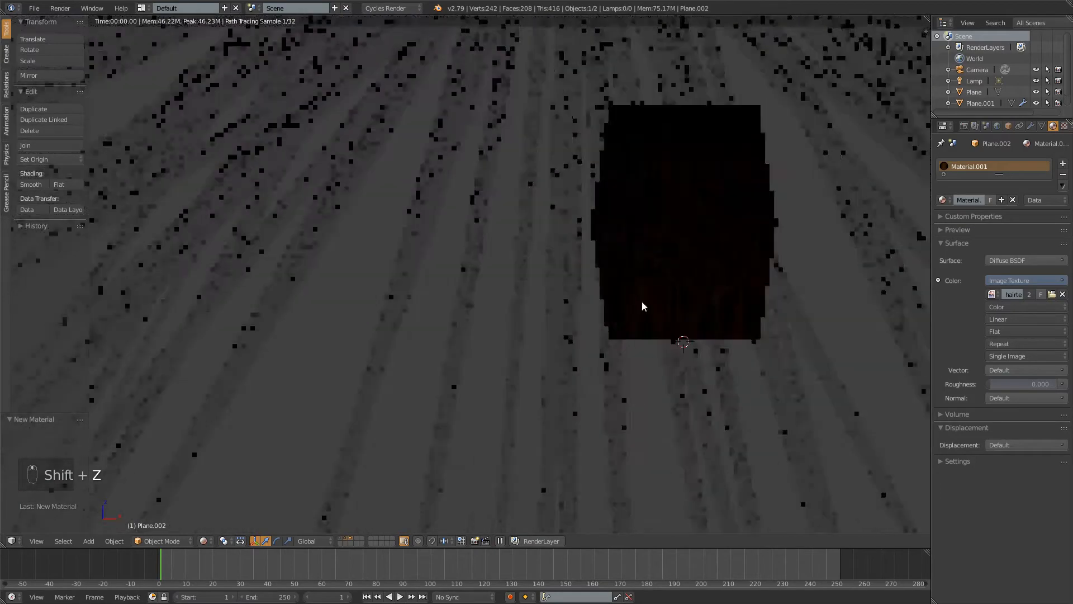
scroll(706, 204, down, 8)
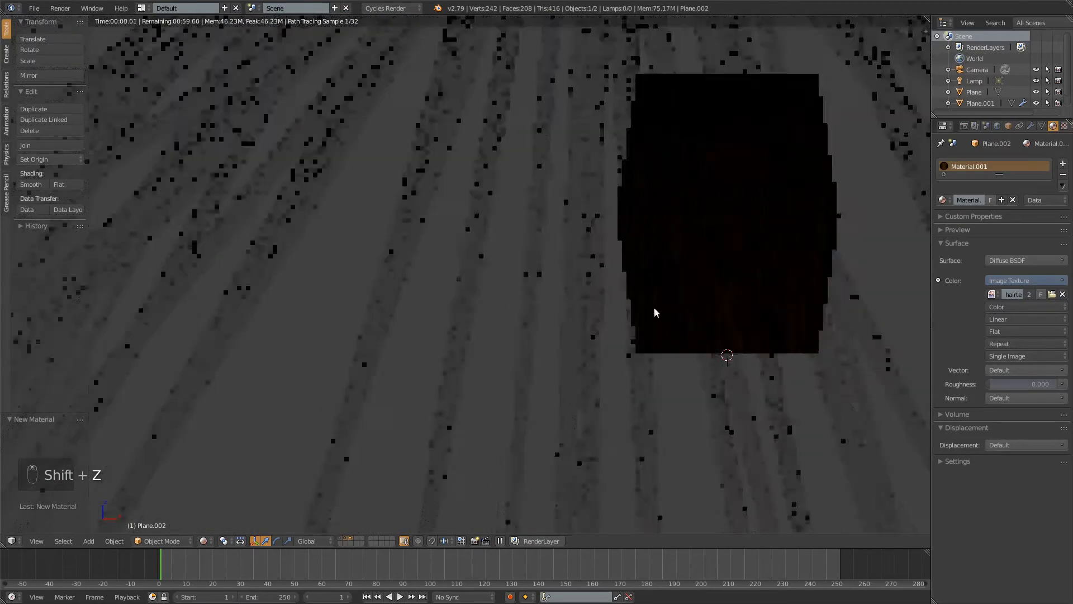
scroll(665, 274, up, 6)
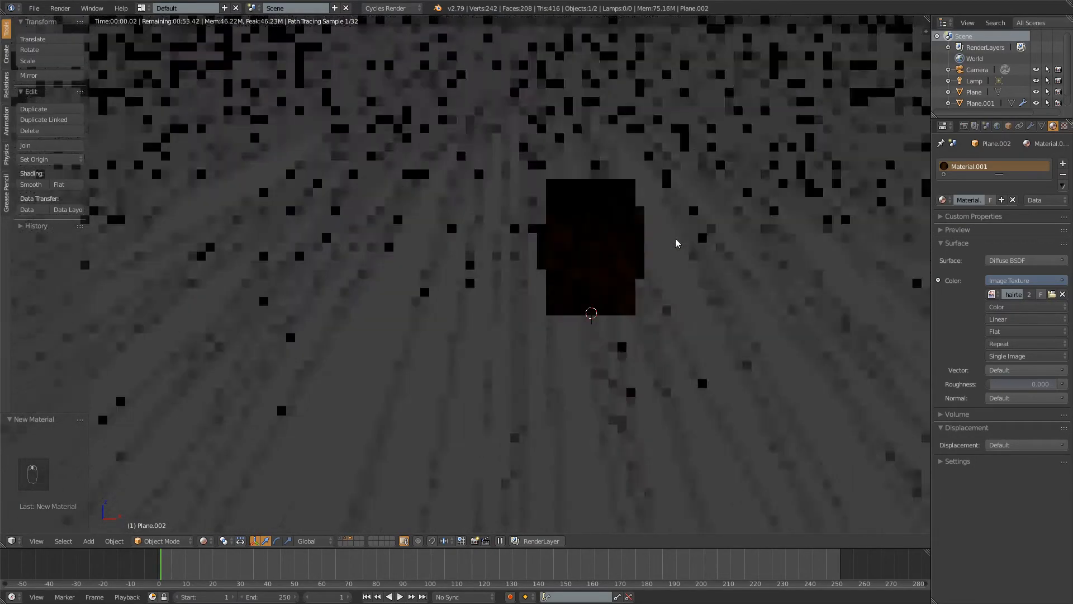
Return to the solid front view and split the 3D view, showing the plane material's nodes in a Node Editor beside it
shift+middle_drag(757, 213, 758, 275)
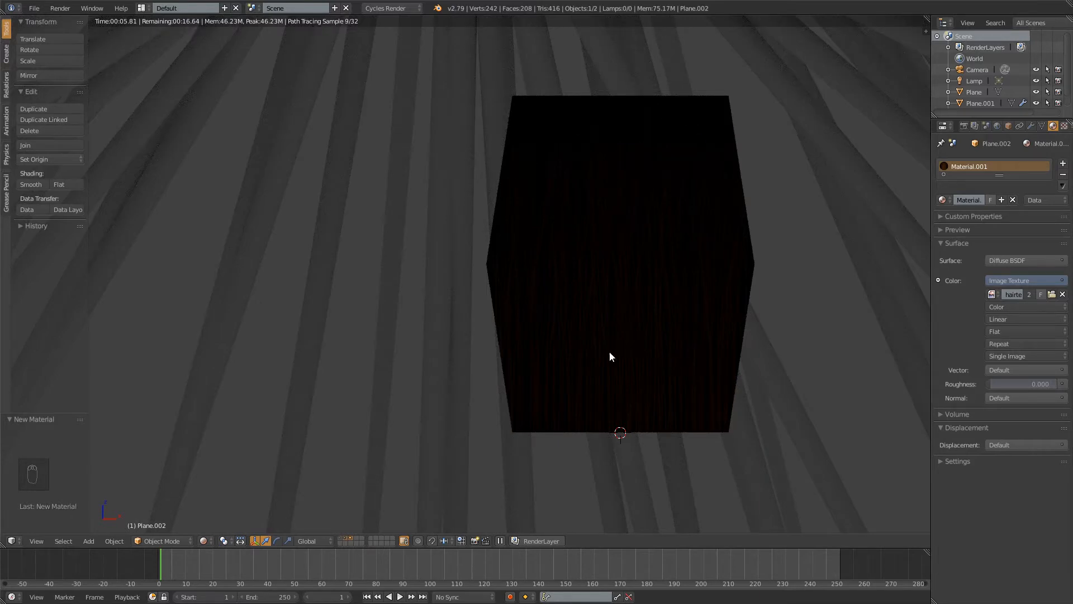
key(shift+z)
key(KP_1)
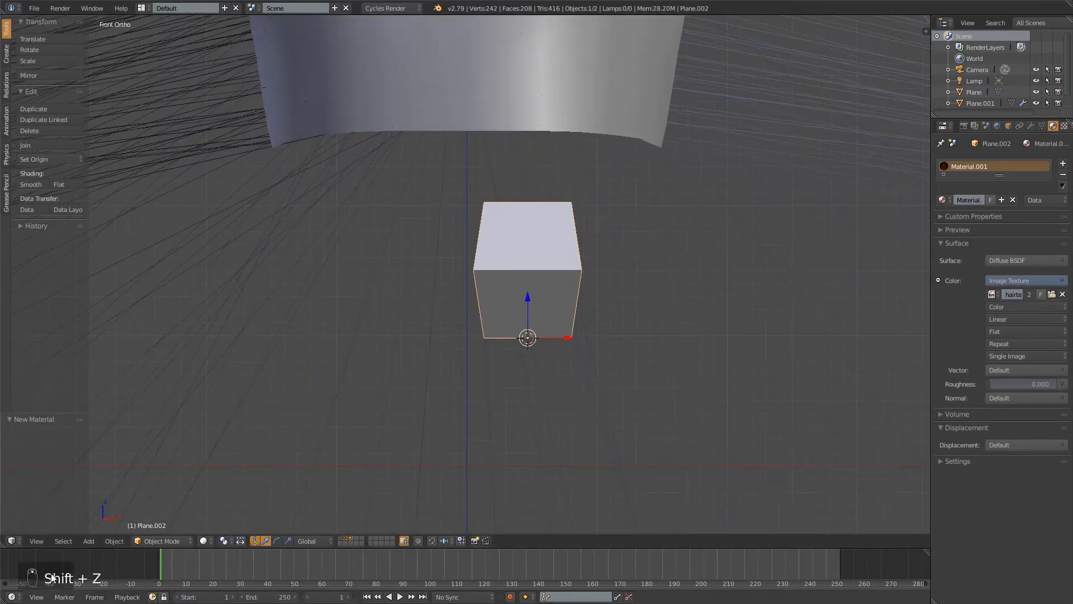
drag(16, 541, 651, 475)
click(11, 541)
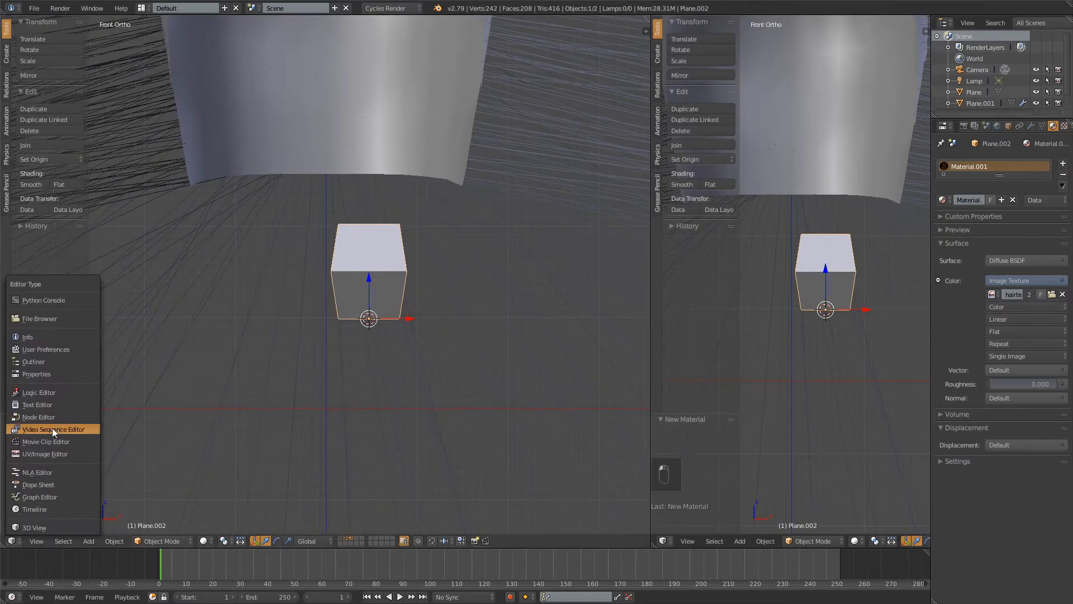
click(36, 417)
shift+middle_drag(234, 277, 330, 288)
shift+middle_drag(237, 284, 285, 294)
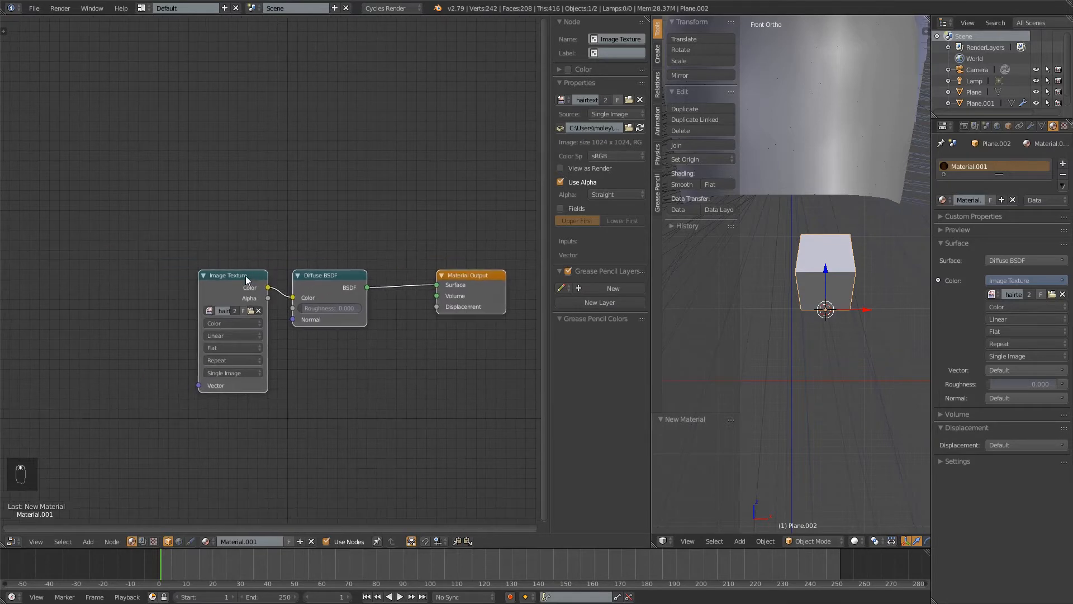
Spread the Image Texture and Diffuse BSDF nodes apart and add a Transparent BSDF node below them
drag(247, 277, 200, 169)
click(320, 277)
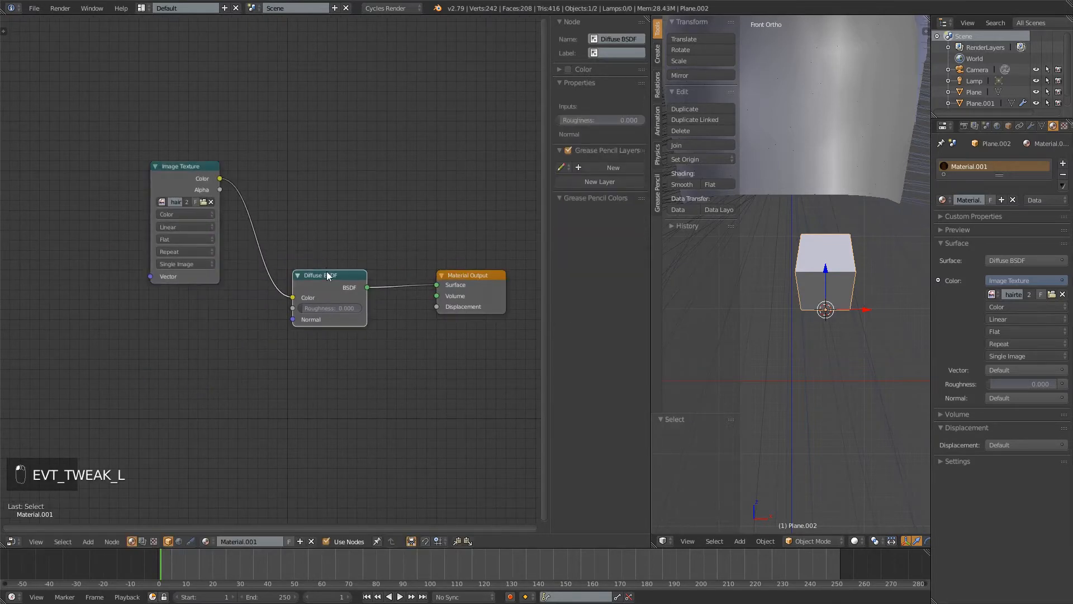
drag(326, 274, 325, 250)
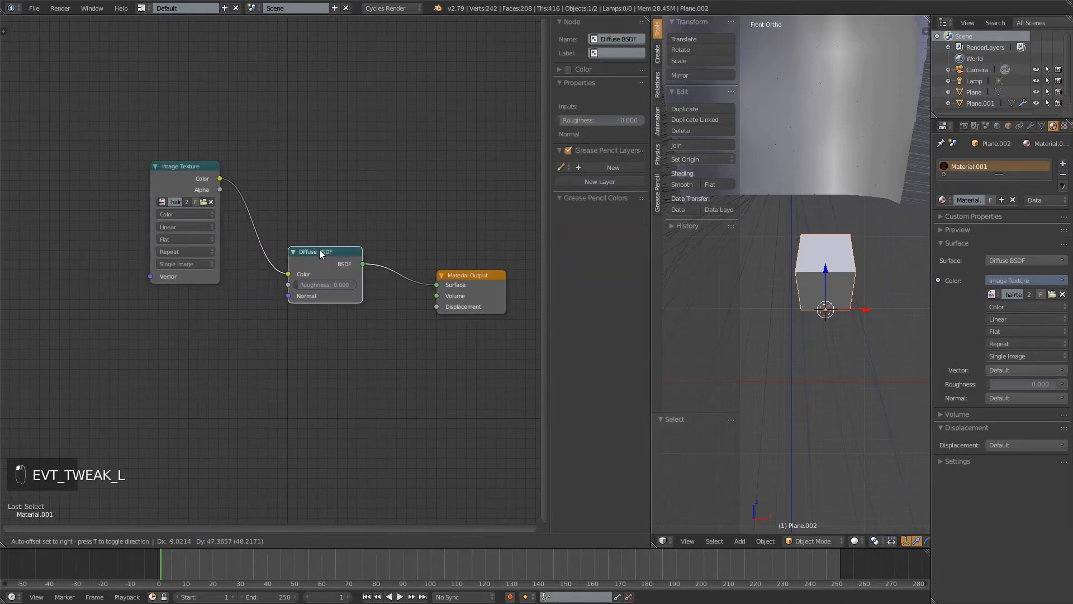
key(shift+a)
mouse_move(276, 324)
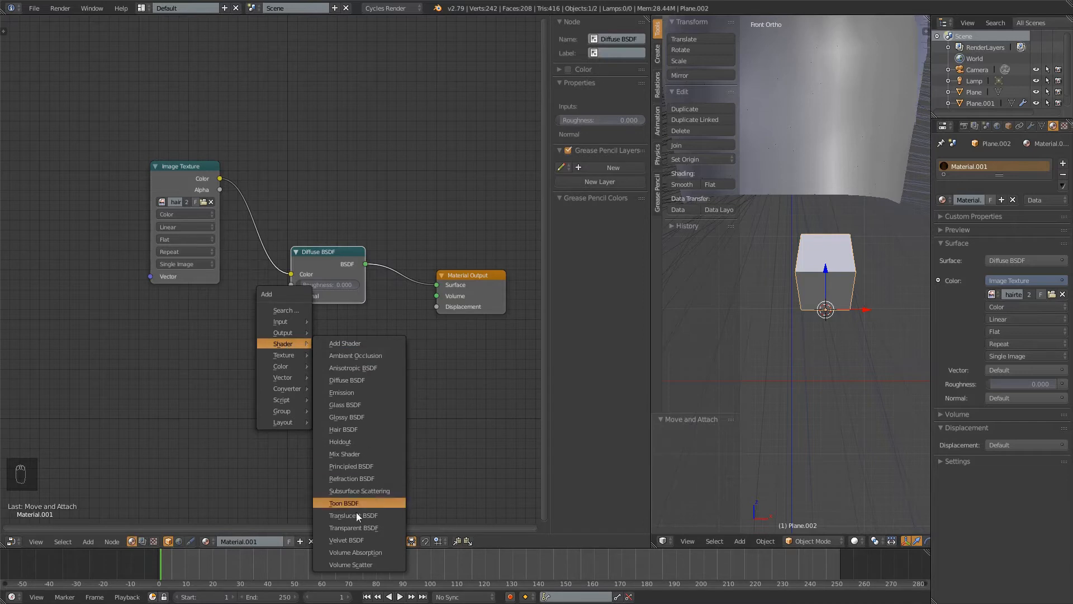
click(350, 528)
click(178, 345)
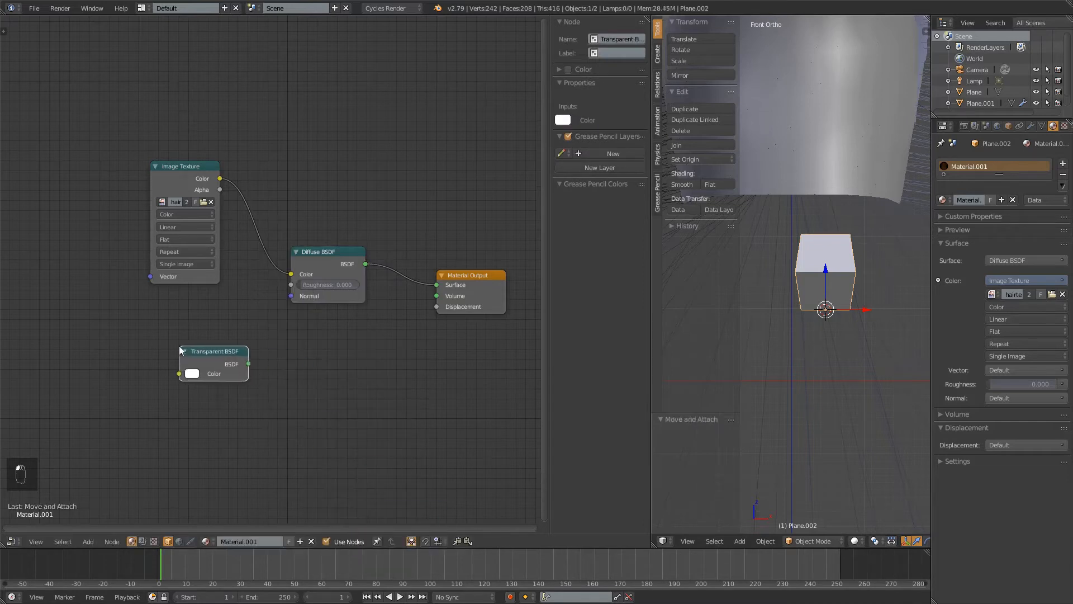
Add a Mix Shader node, rearrange the nodes around it, and insert it into the link between Image Texture and Diffuse BSDF
key(shift+a)
mouse_move(281, 338)
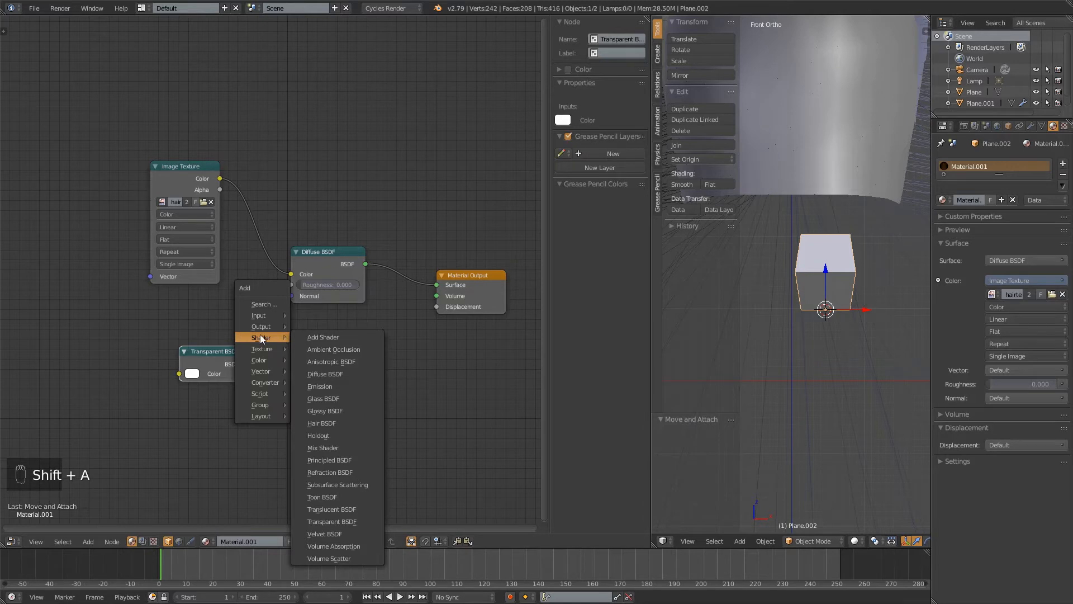
mouse_move(266, 314)
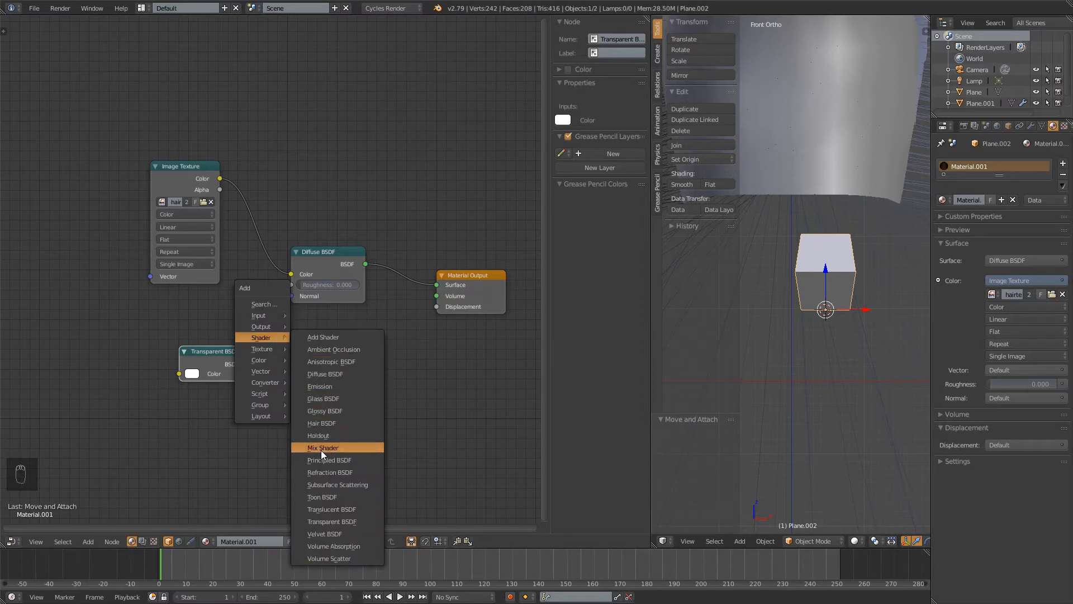
click(321, 447)
click(271, 328)
drag(345, 259, 325, 201)
drag(198, 166, 134, 183)
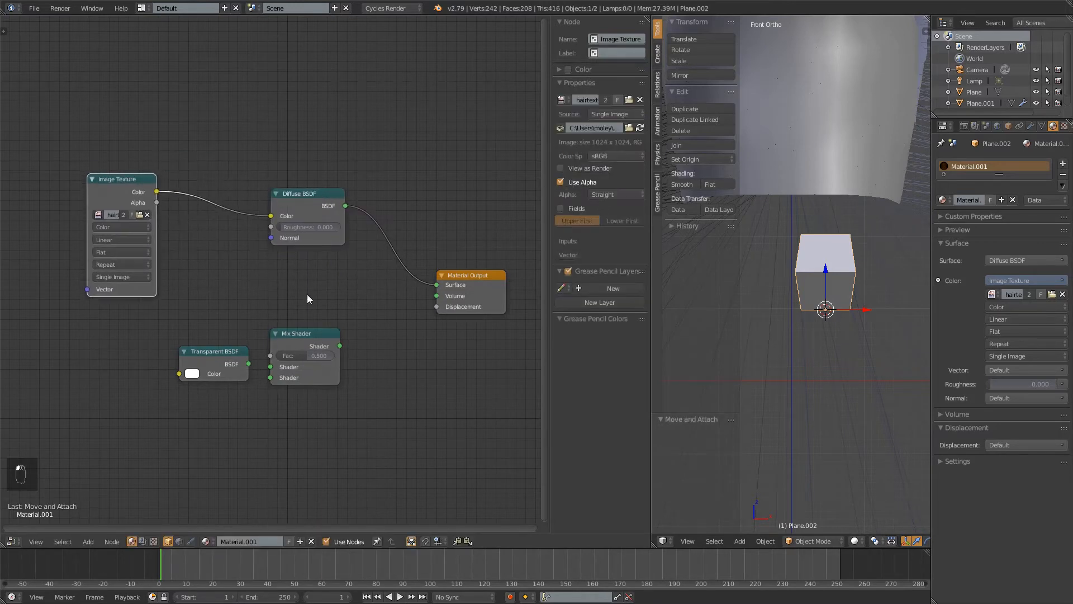
drag(316, 202, 376, 253)
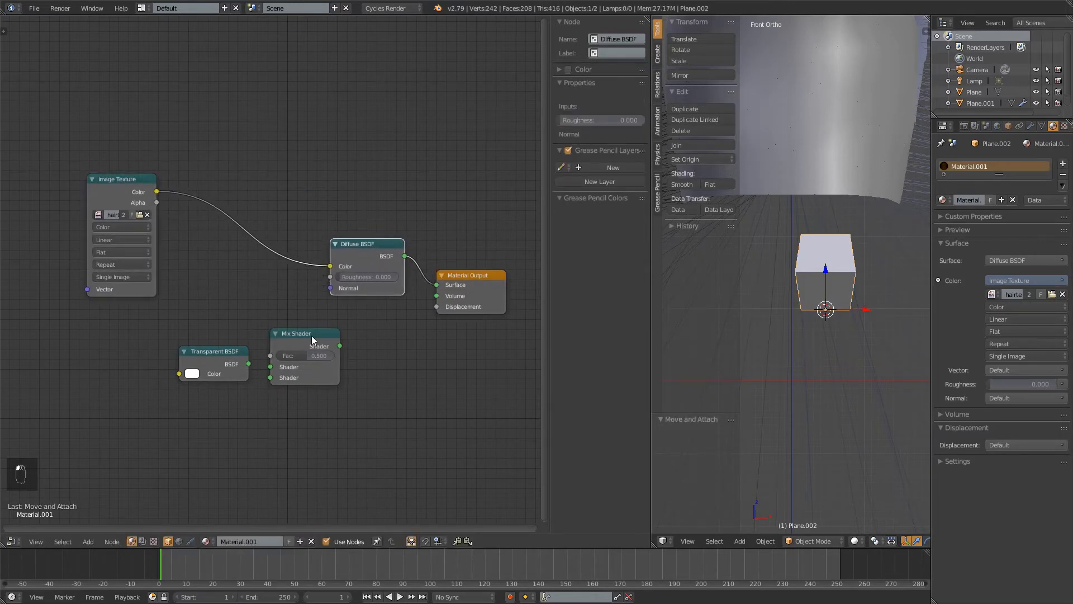
drag(313, 339, 263, 248)
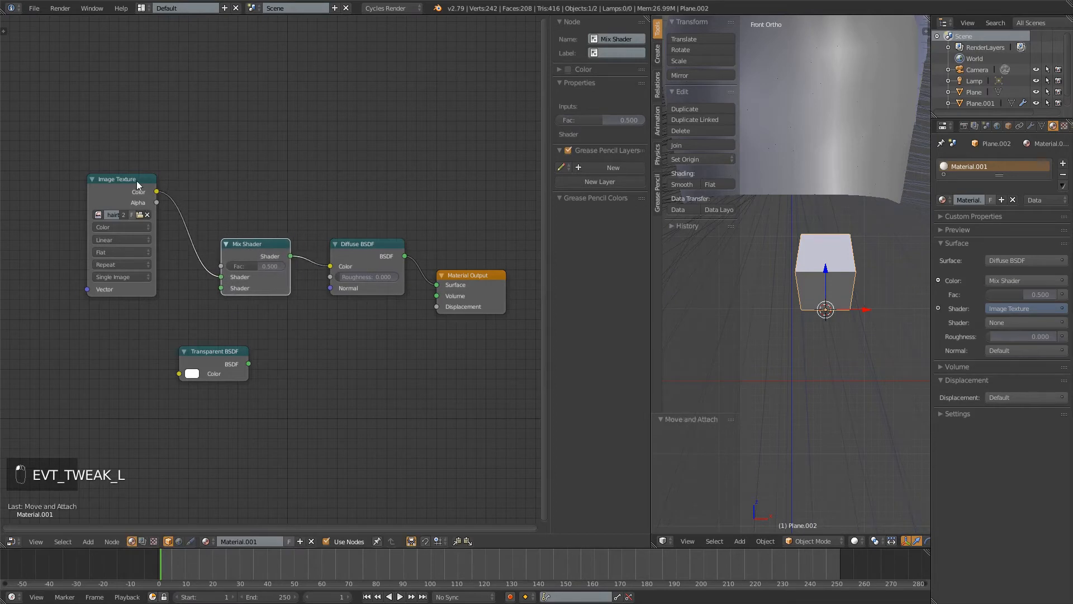
Link the Image Texture's Alpha to the Mix Shader's second shader input and show the plane with Rendered shading
drag(140, 192, 112, 214)
drag(219, 367, 150, 193)
drag(125, 227, 222, 288)
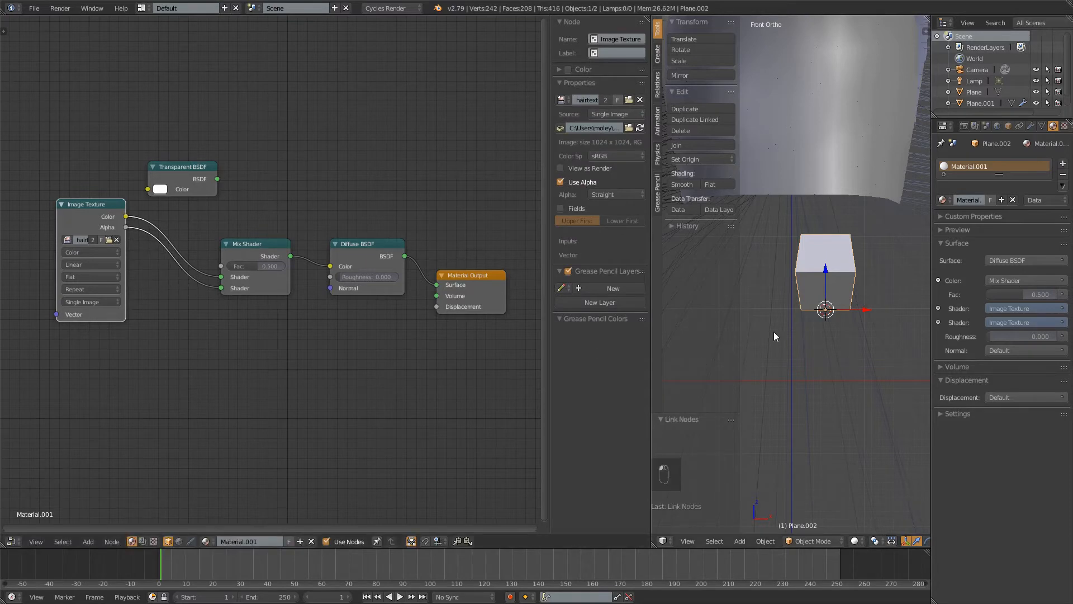
key(shift+z)
scroll(864, 278, up, 3)
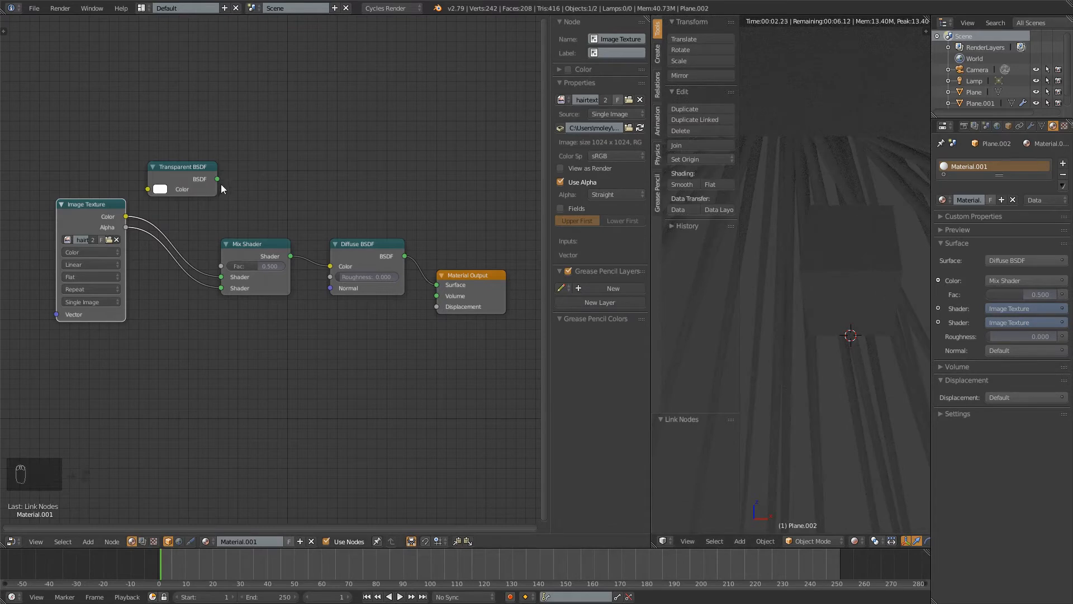
Rewire the Mix Shader so the Image Texture's Alpha drives Fac and the Transparent BSDF feeds the second shader input
drag(217, 179, 300, 237)
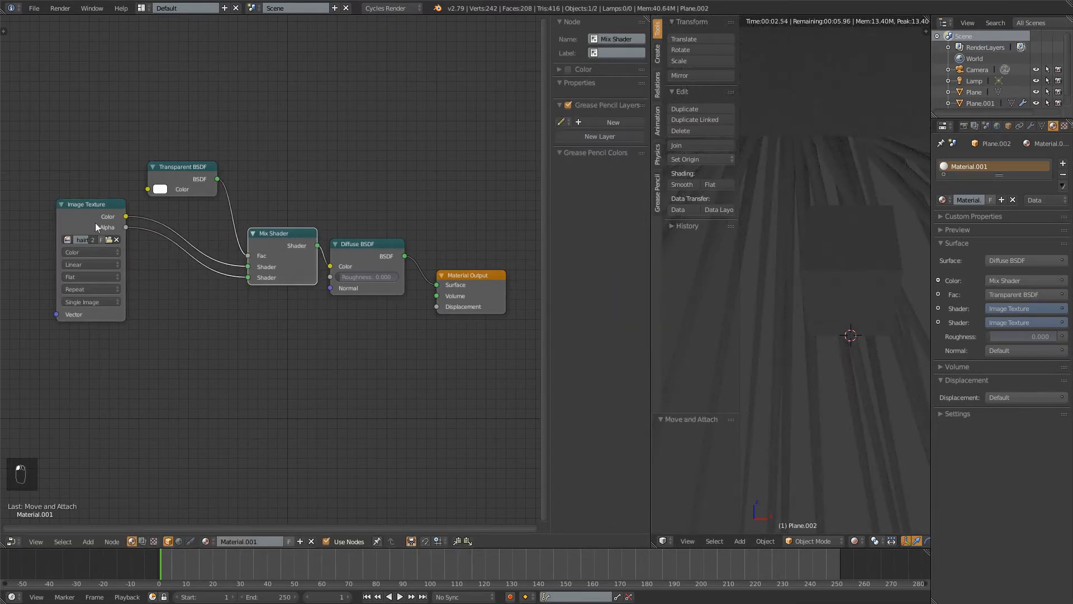
drag(247, 278, 247, 256)
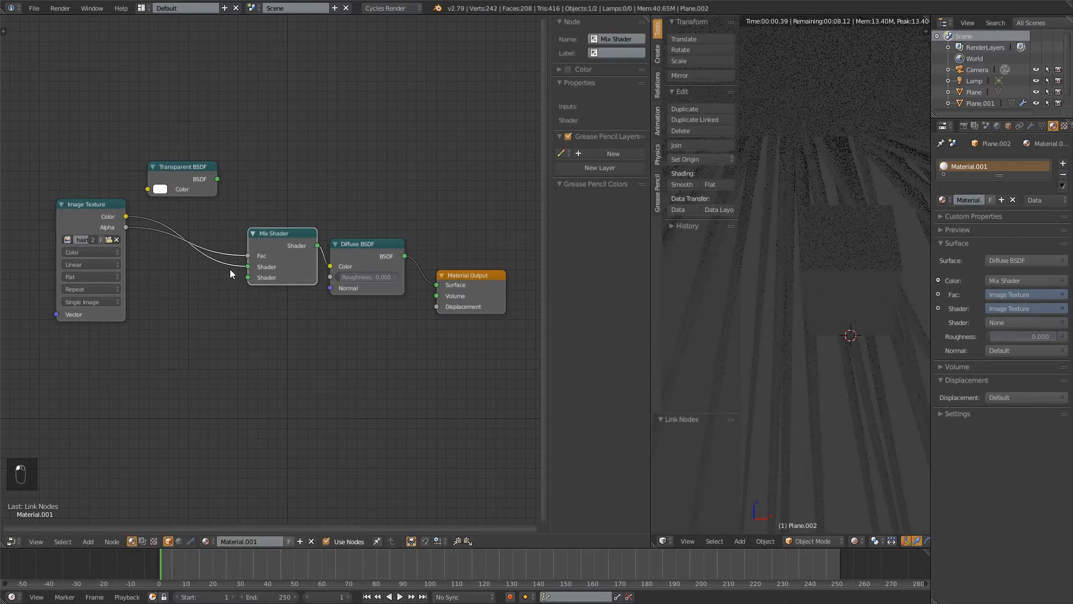
drag(218, 179, 248, 277)
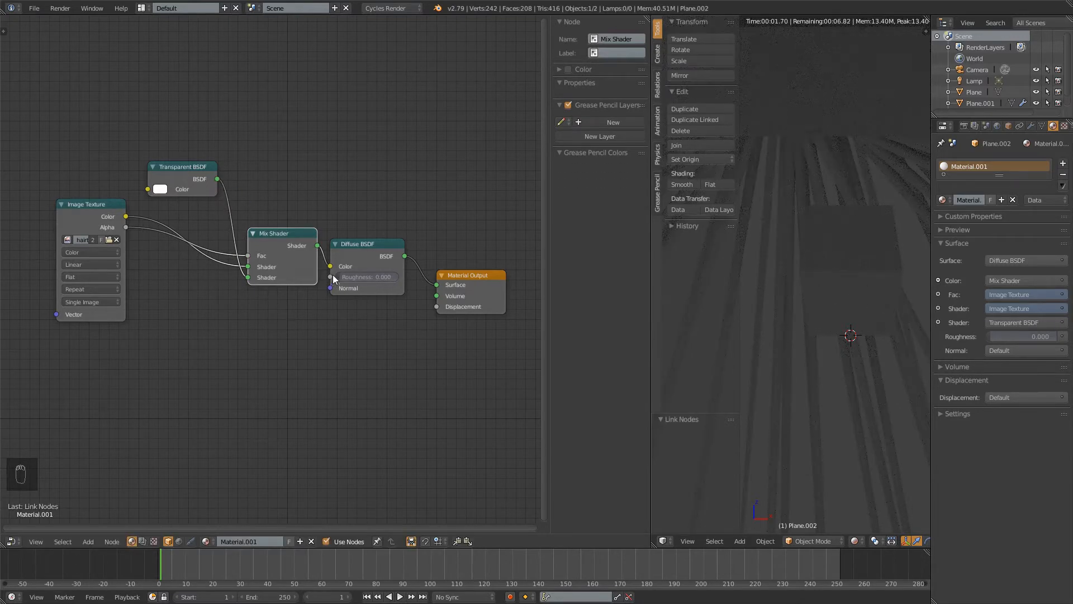
Wire the Mix Shader directly to the Material Output's Surface, disconnect the Diffuse BSDF, and swap the Mix Shader's two shader inputs
drag(349, 245, 363, 172)
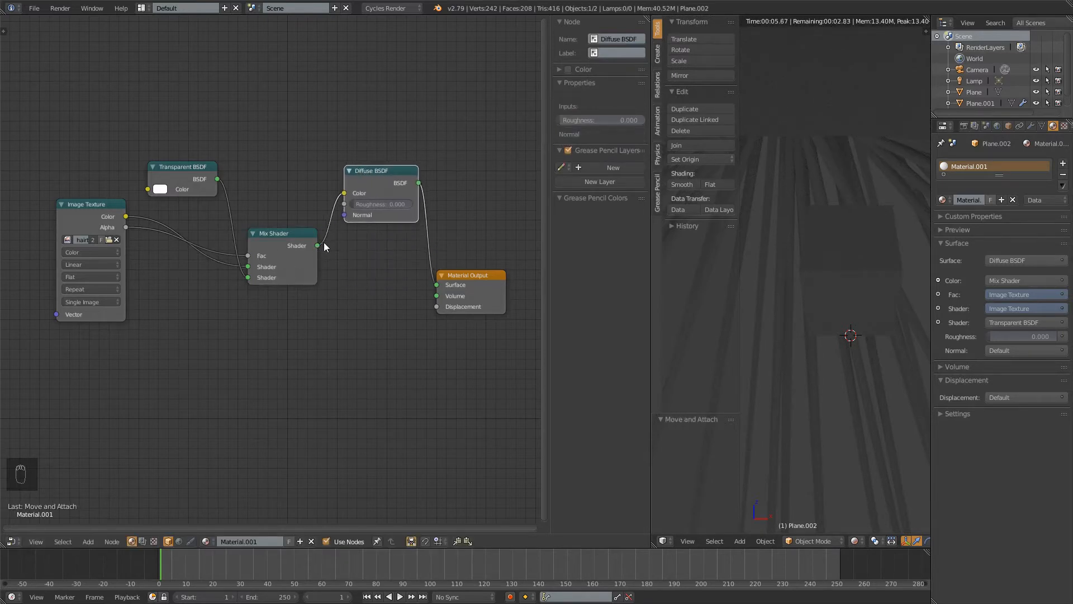
drag(317, 246, 438, 284)
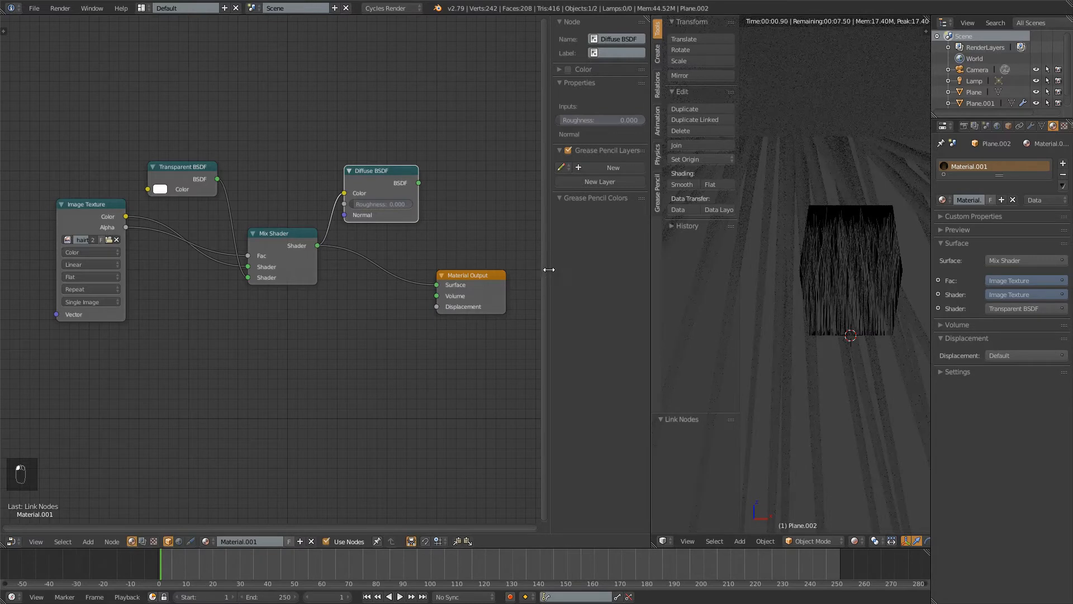
drag(344, 193, 369, 305)
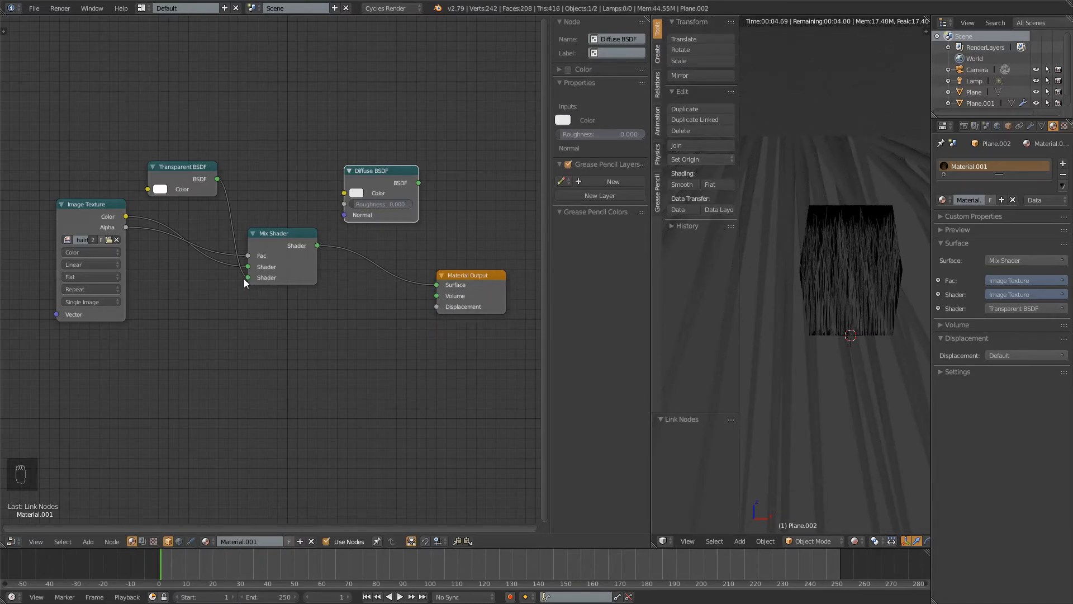
drag(246, 277, 248, 267)
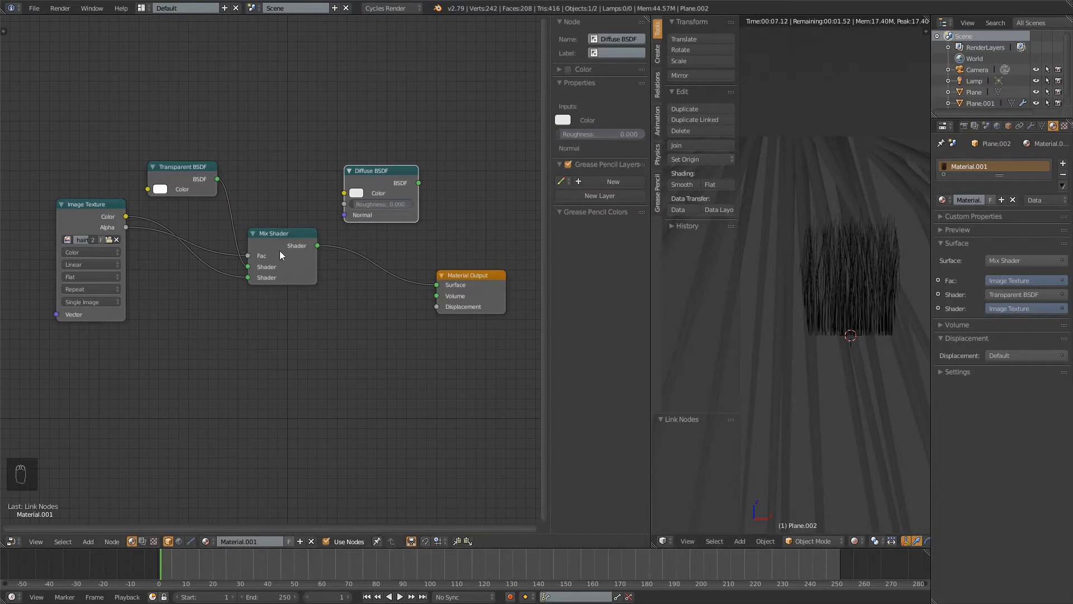
Move the Mix Shader, Image Texture and Transparent BSDF nodes closer together, and merge the Node Editor area back into the 3D view
drag(285, 232, 314, 236)
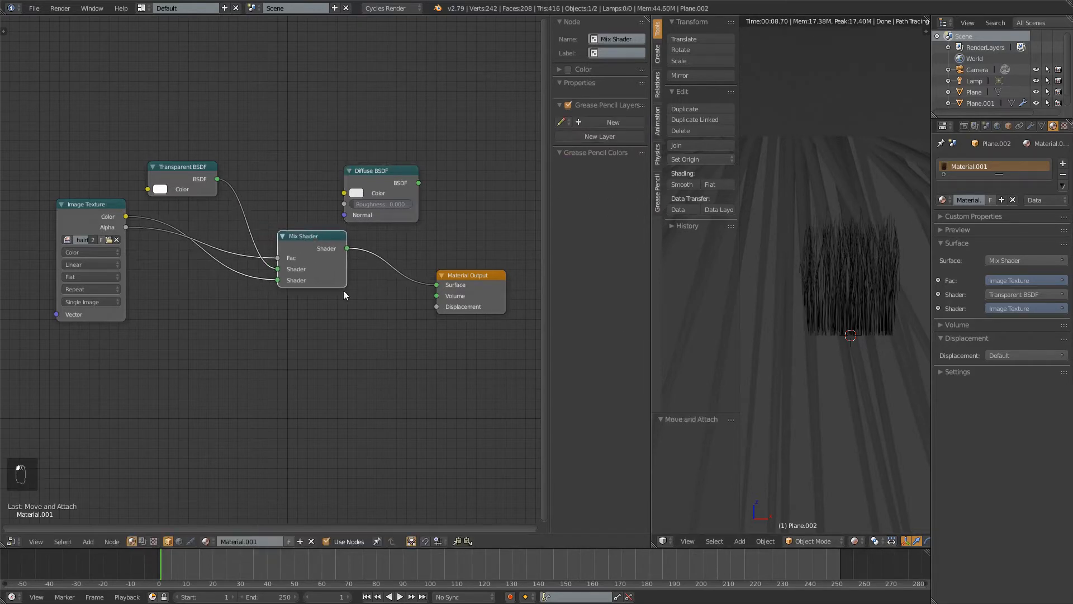
drag(85, 204, 102, 245)
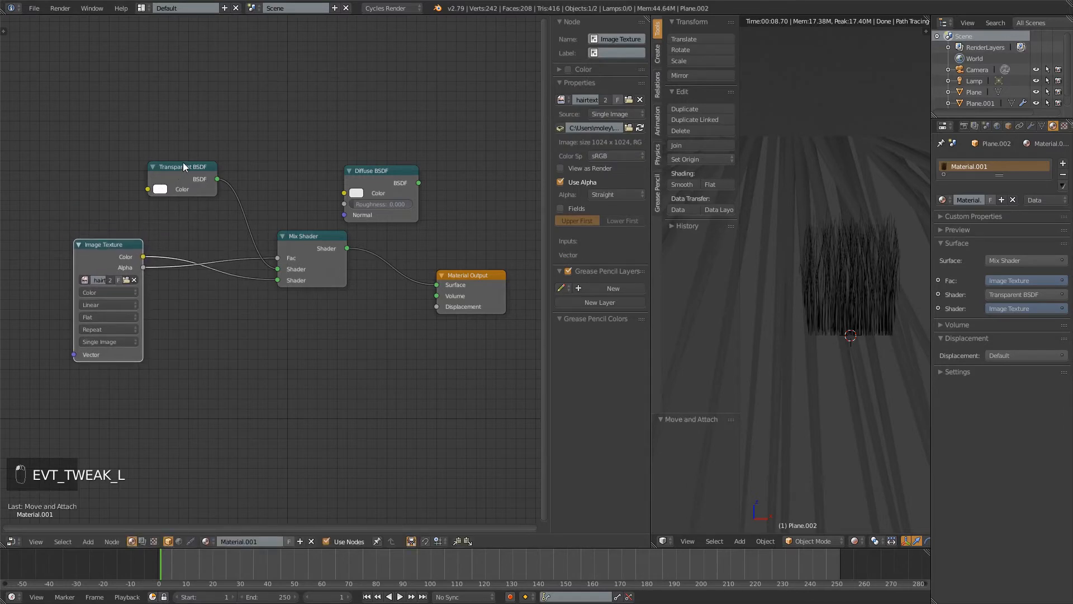
drag(183, 166, 206, 184)
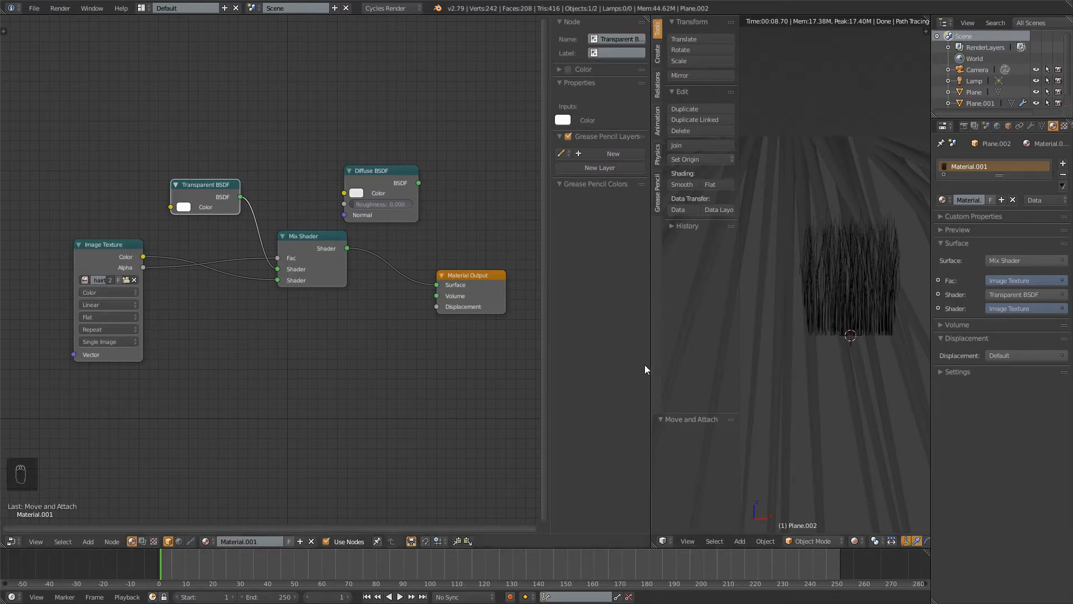
drag(216, 197, 231, 220)
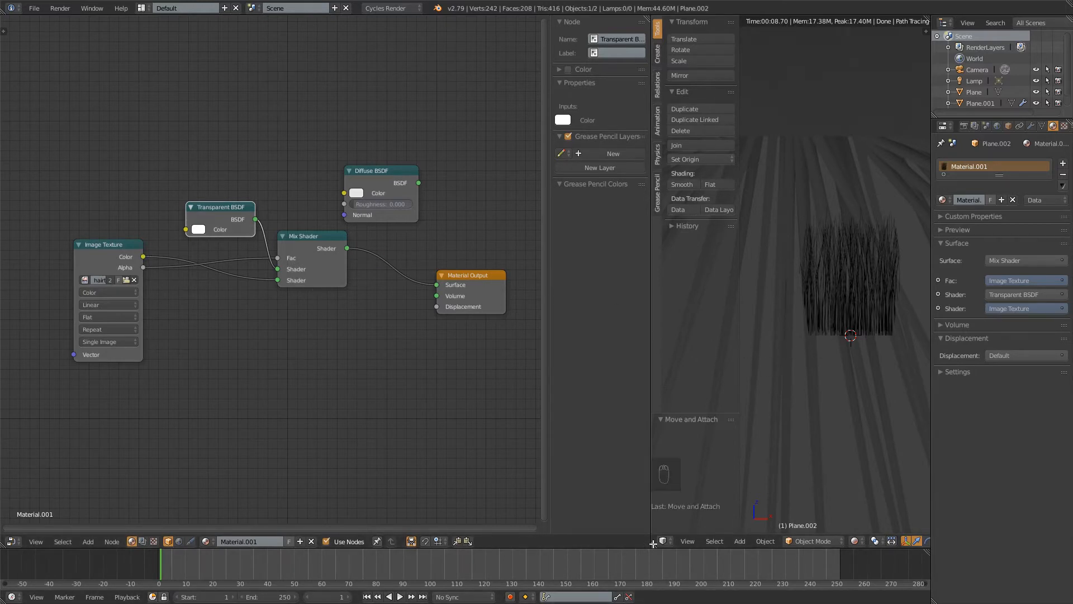
drag(653, 543, 447, 336)
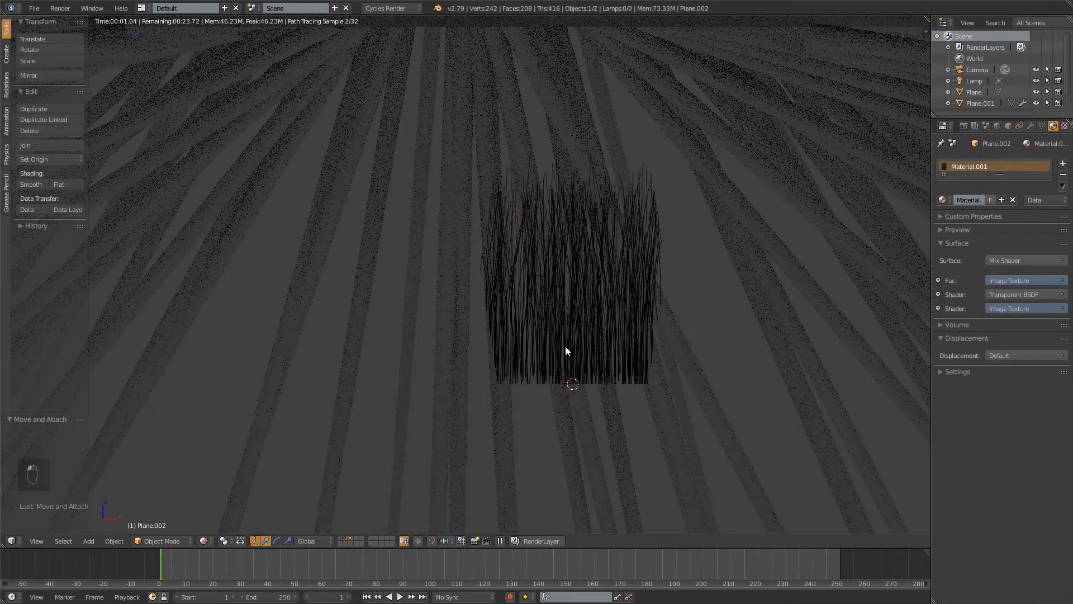
Change the lamp to a Sun, enable its shader nodes and set the emission strength to 2
click(974, 82)
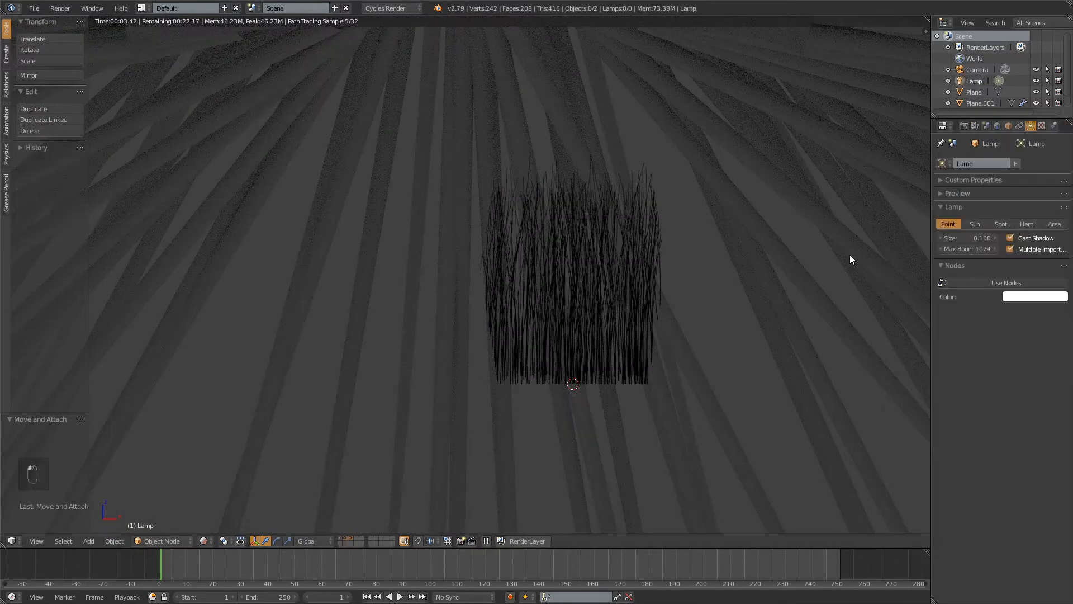
click(974, 224)
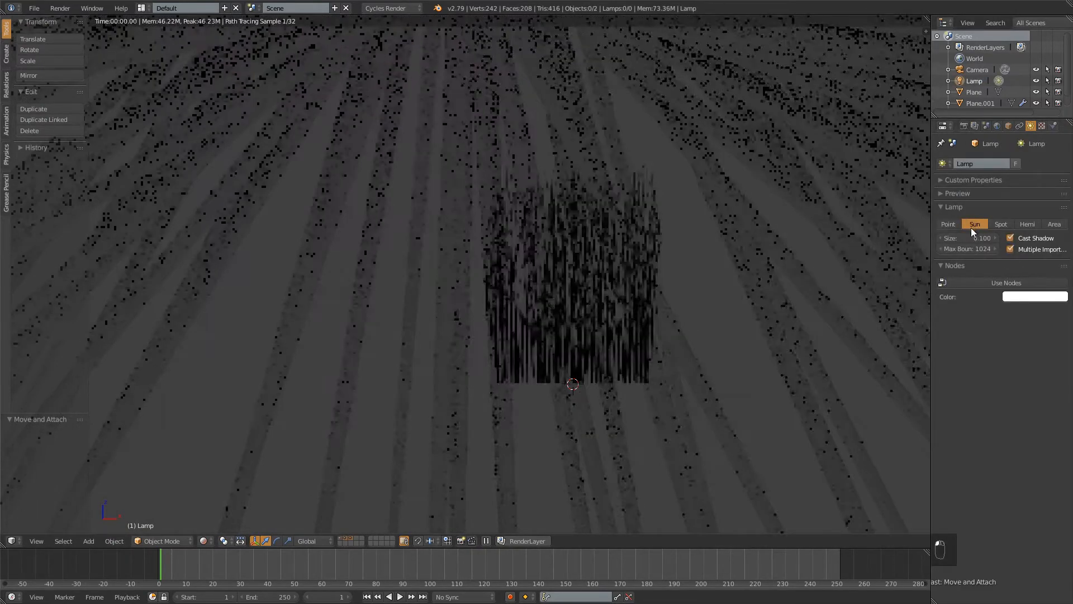
click(998, 283)
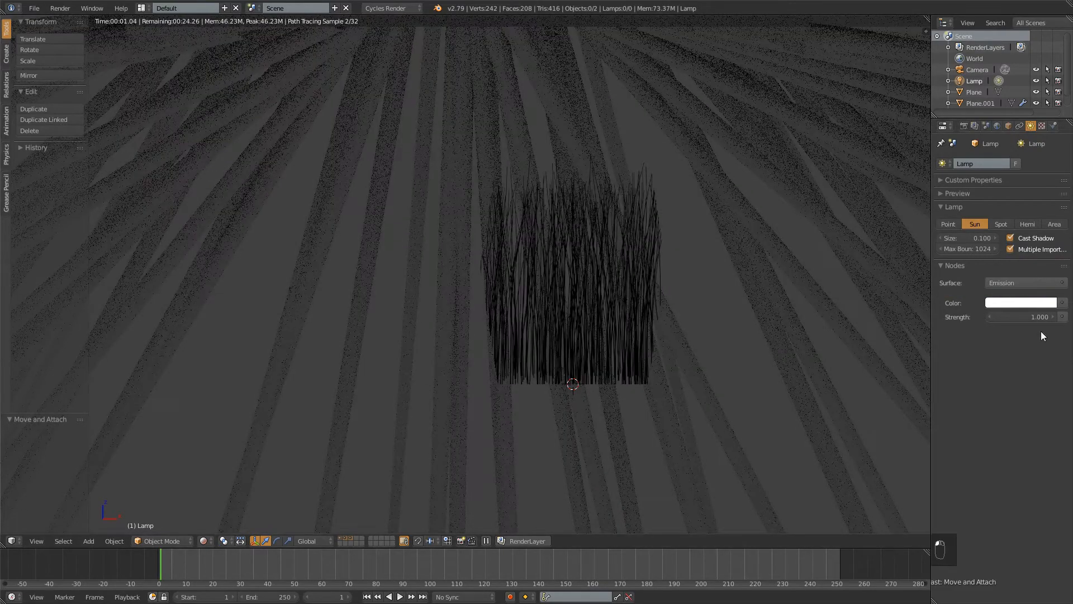
click(1001, 316)
text(2)
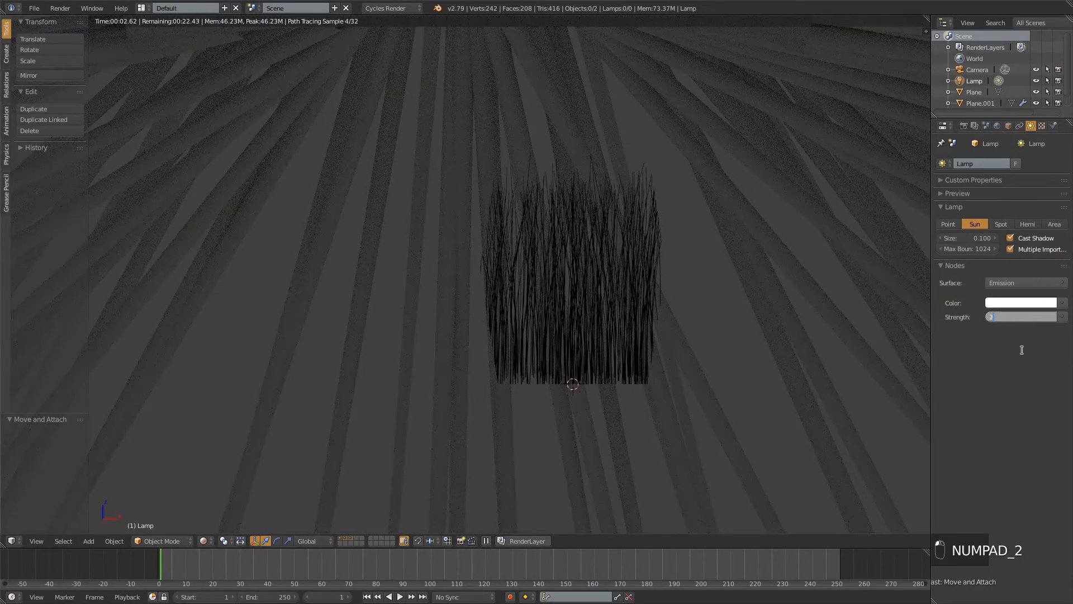
key(KP_Enter)
Display the lamp's layer together with the hair layer and rotate the sun lamp by about -94° in the right side view
scroll(650, 227, down, 8)
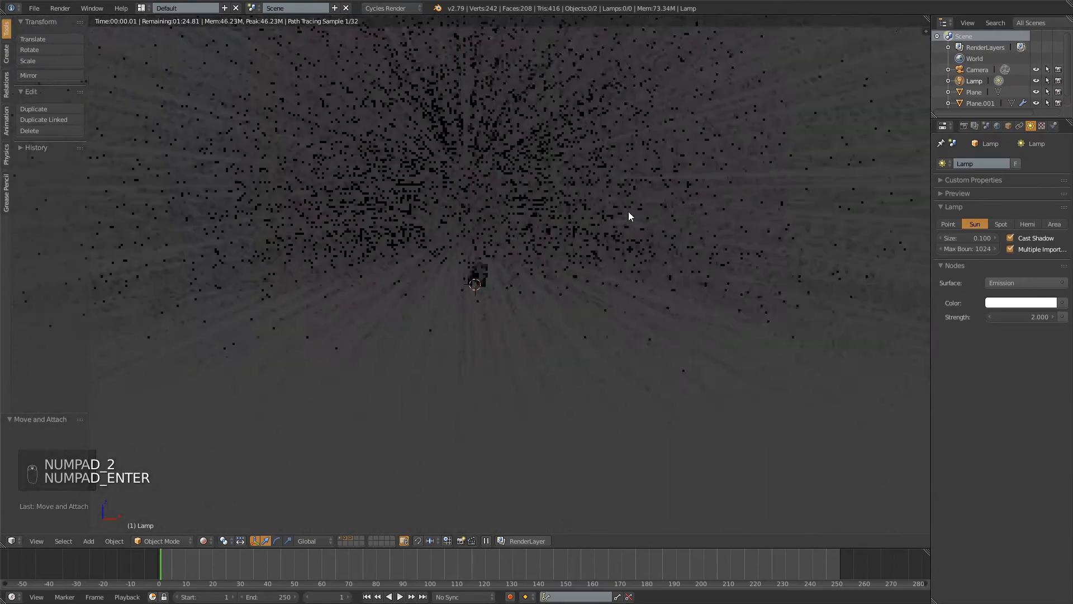
key(z)
key(KP_3)
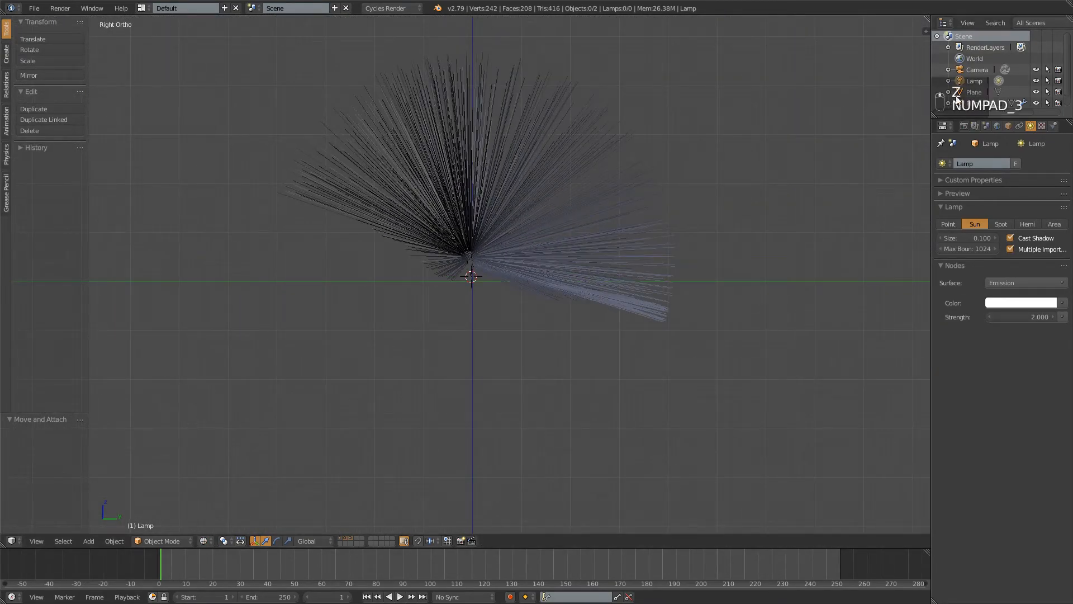
shift+click(340, 537)
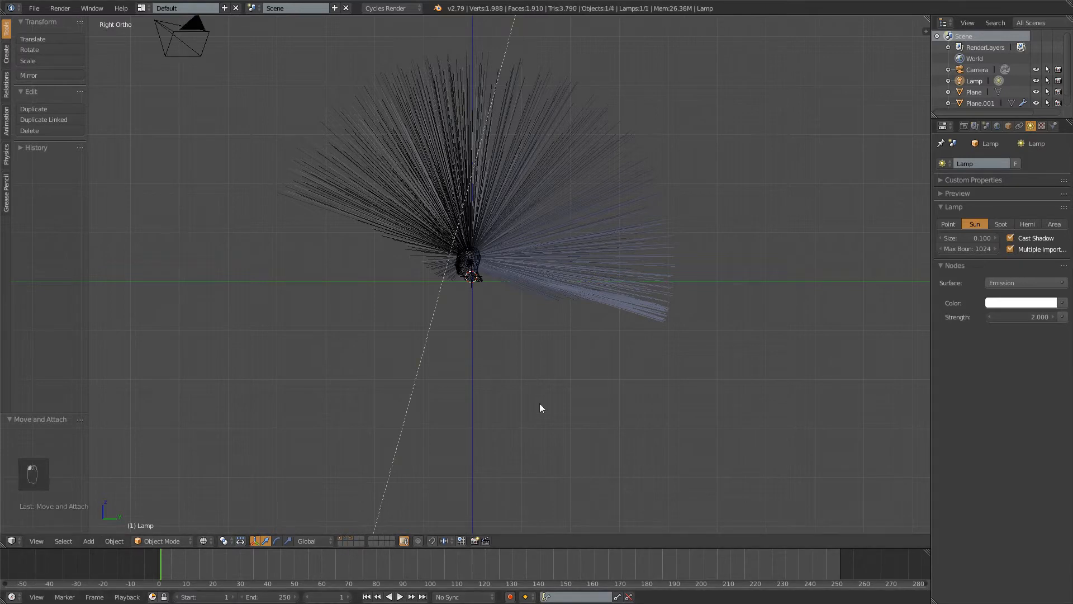
scroll(580, 196, down, 5)
key(r)
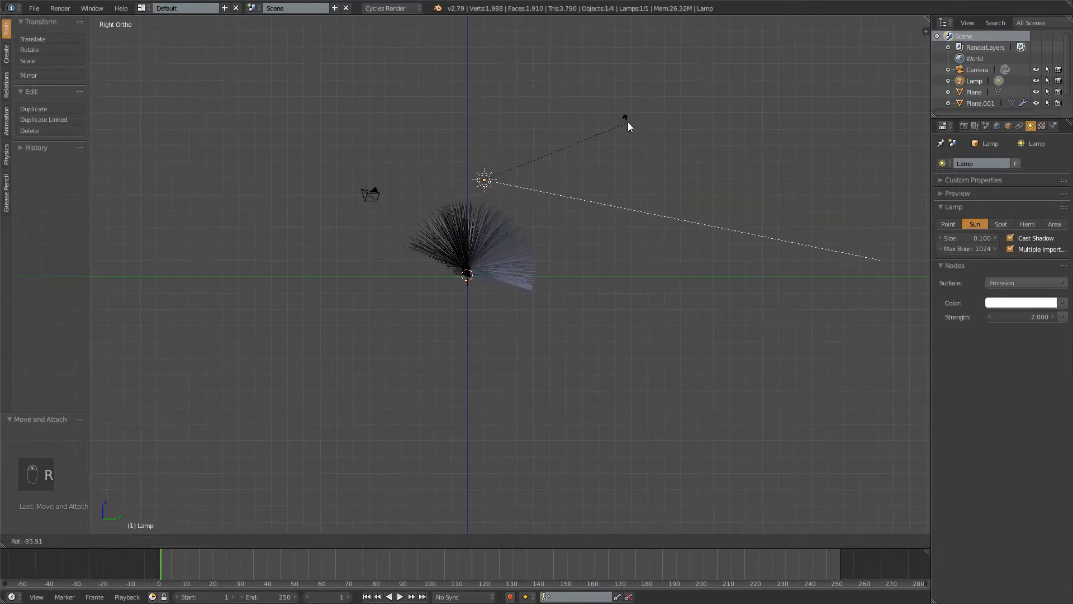
click(628, 122)
scroll(548, 223, up, 2)
Show only the layer holding the bent hair plane and make that plane the active object in front view
click(347, 537)
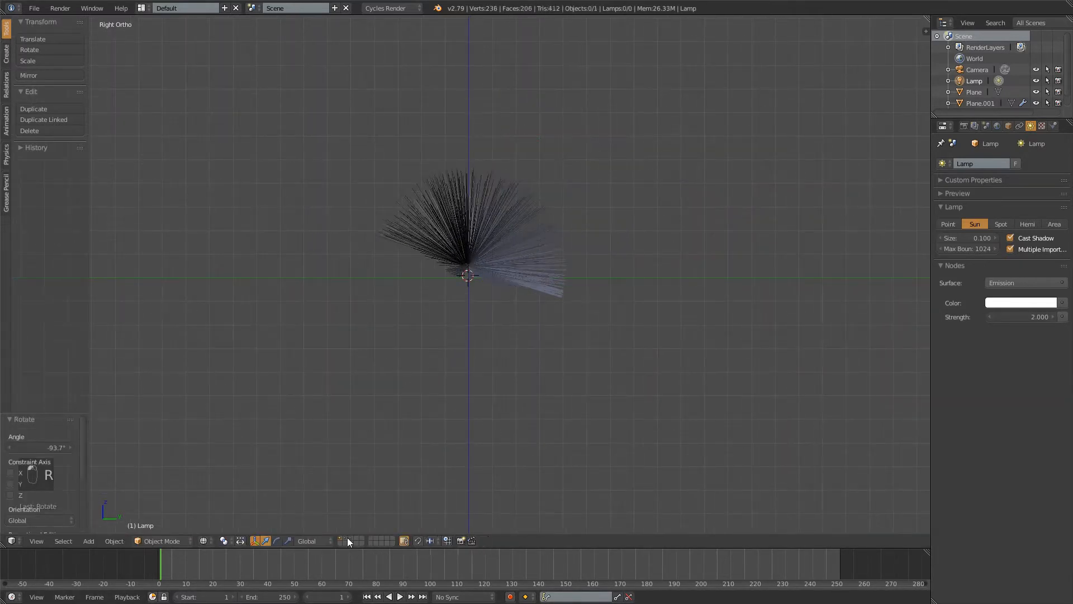
click(353, 537)
middle_drag(366, 523, 514, 270)
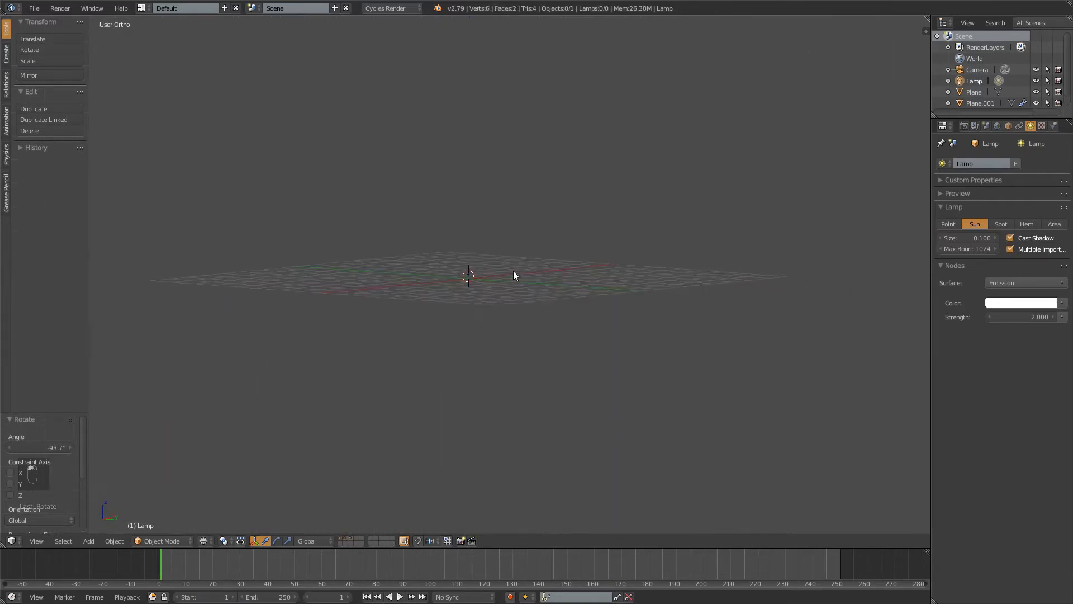
click(346, 536)
scroll(482, 310, up, 3)
key(KP_1)
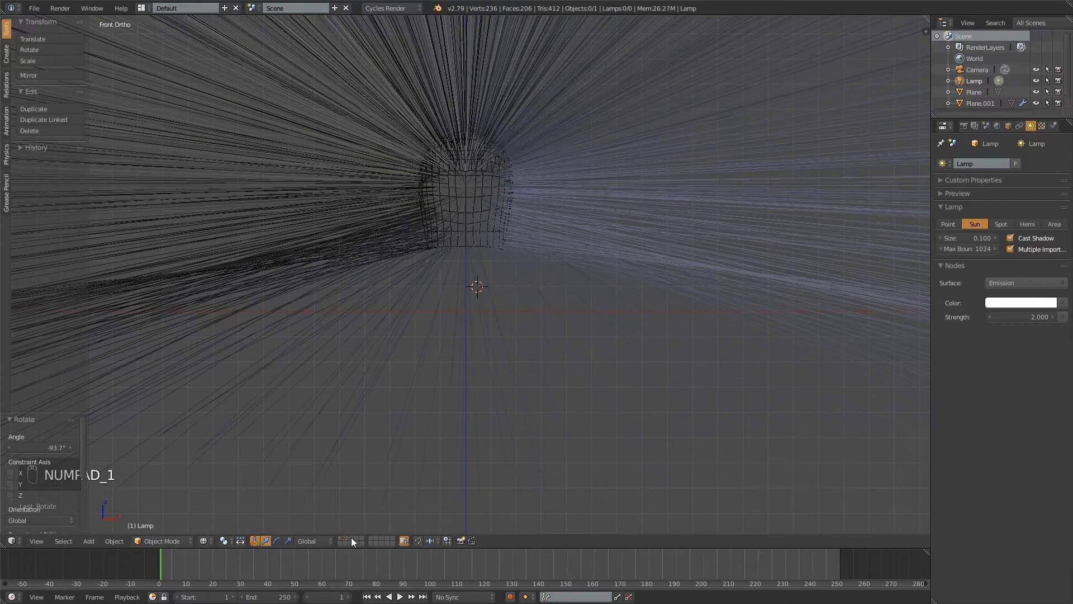
click(351, 537)
right_click(468, 287)
scroll(503, 287, up, 4)
key(a)
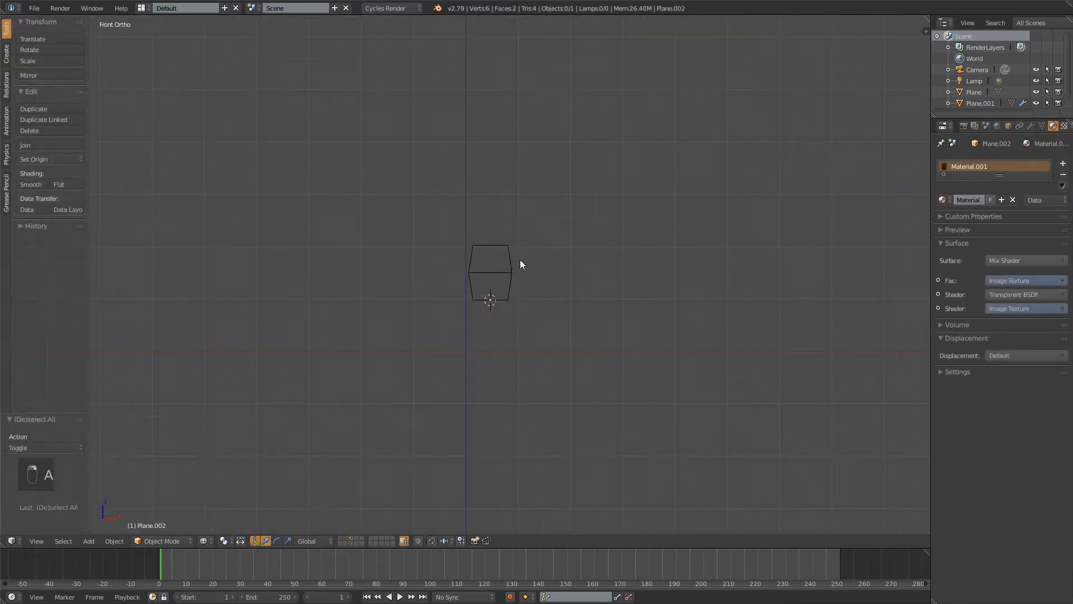
Examine the bent hair plane in rendered shading, close up from the front and from an angle
key(shift+z)
scroll(567, 327, up, 10)
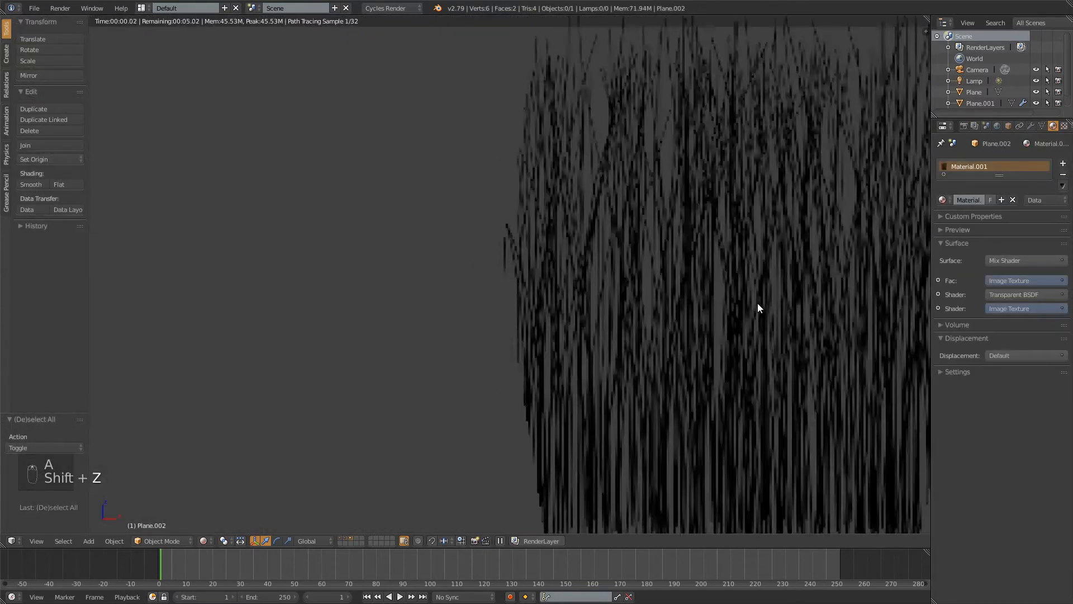
shift+middle_drag(796, 324, 492, 241)
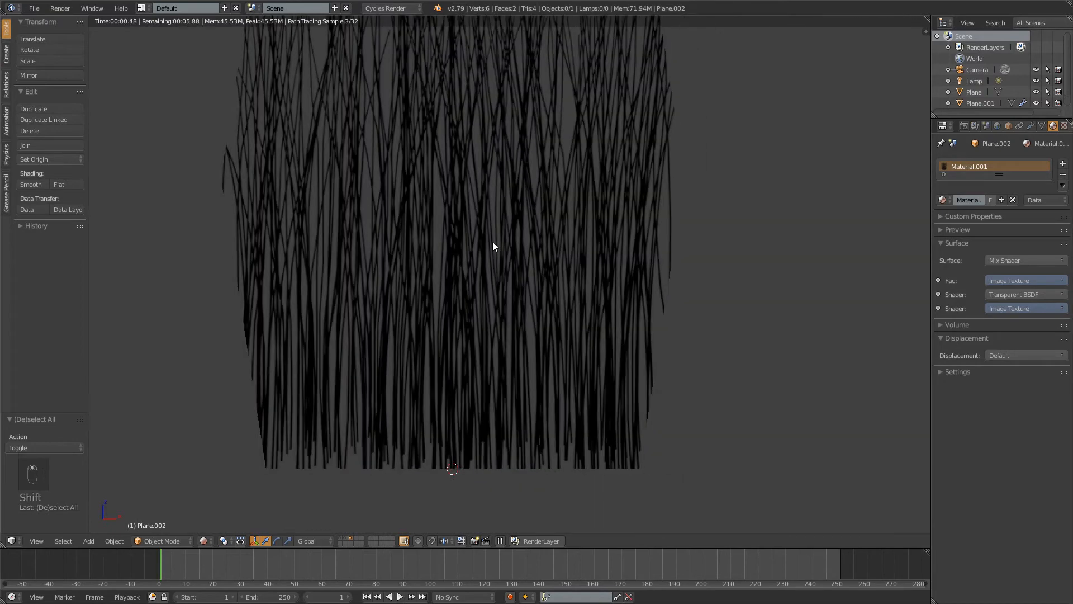
scroll(614, 347, down, 3)
middle_drag(739, 333, 692, 283)
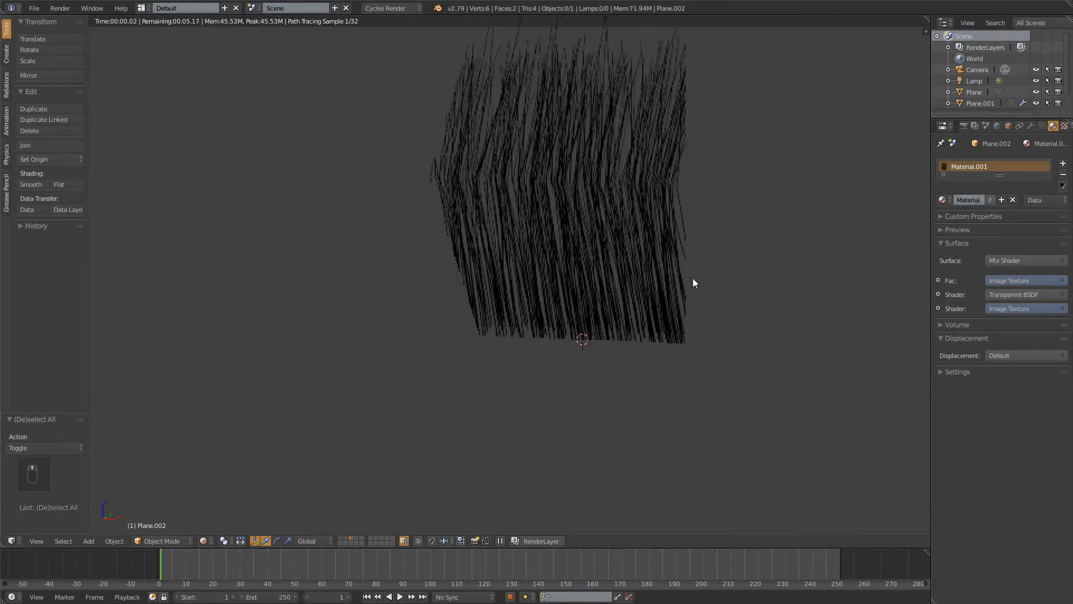
shift+middle_drag(760, 200, 632, 281)
scroll(553, 274, down, 4)
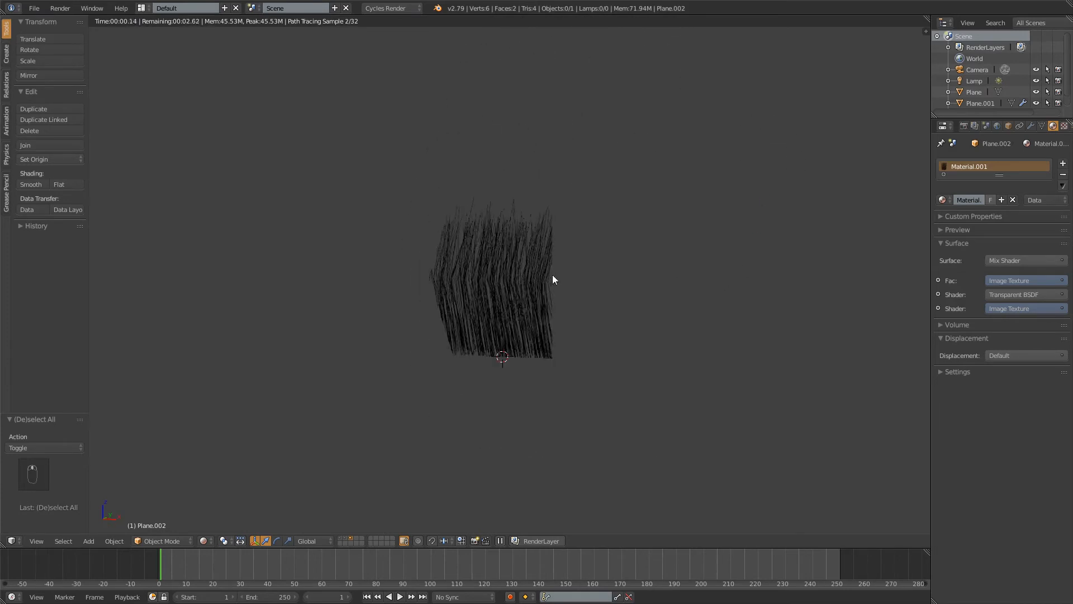
scroll(873, 208, down, 2)
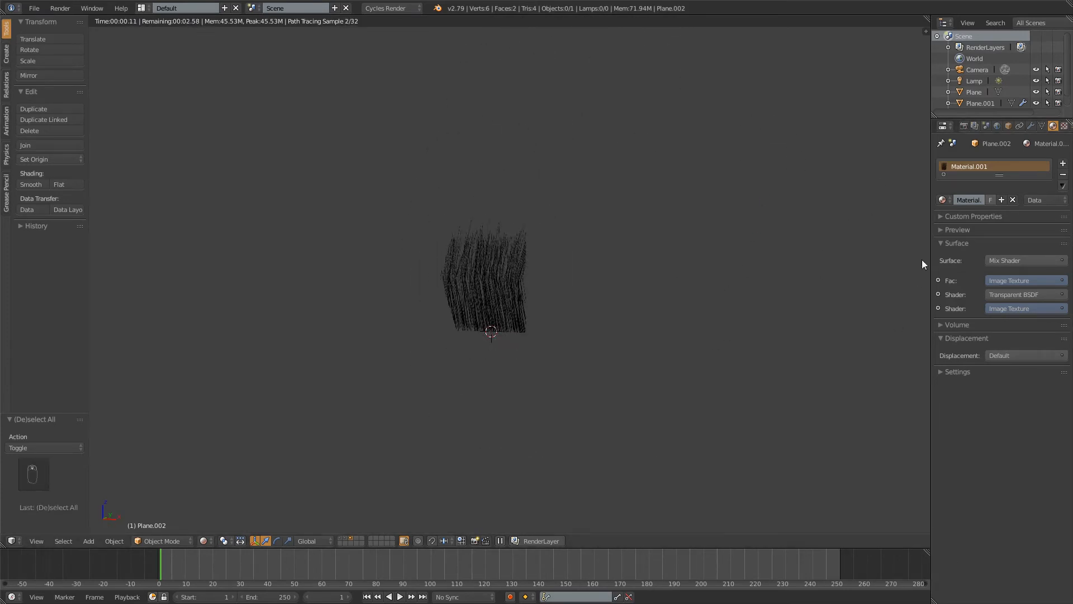
scroll(1064, 132, down, 1)
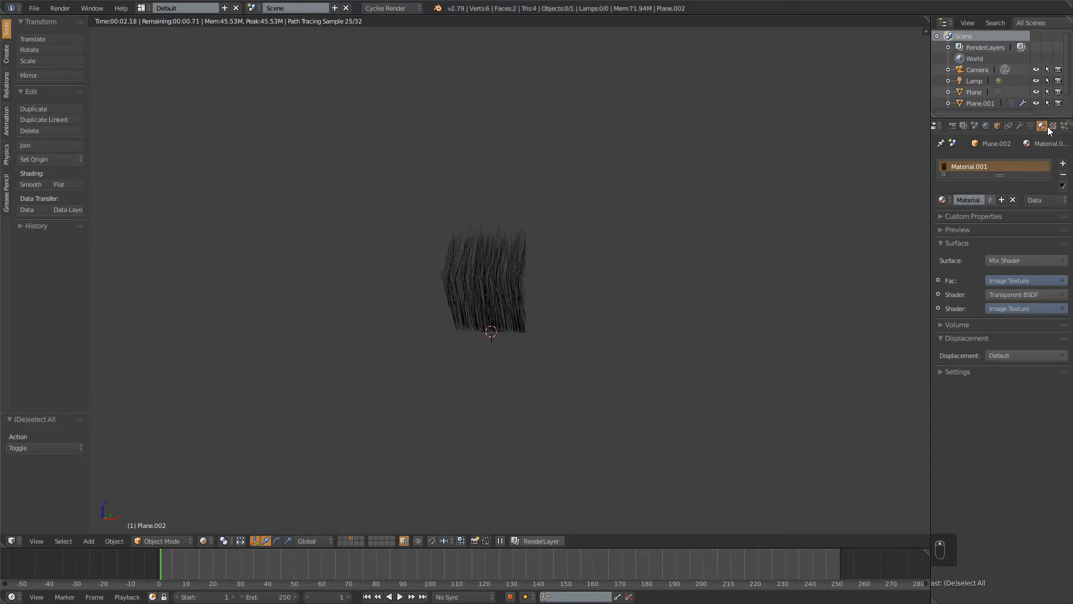
Set the sun lamp's size to 2
right_click(501, 286)
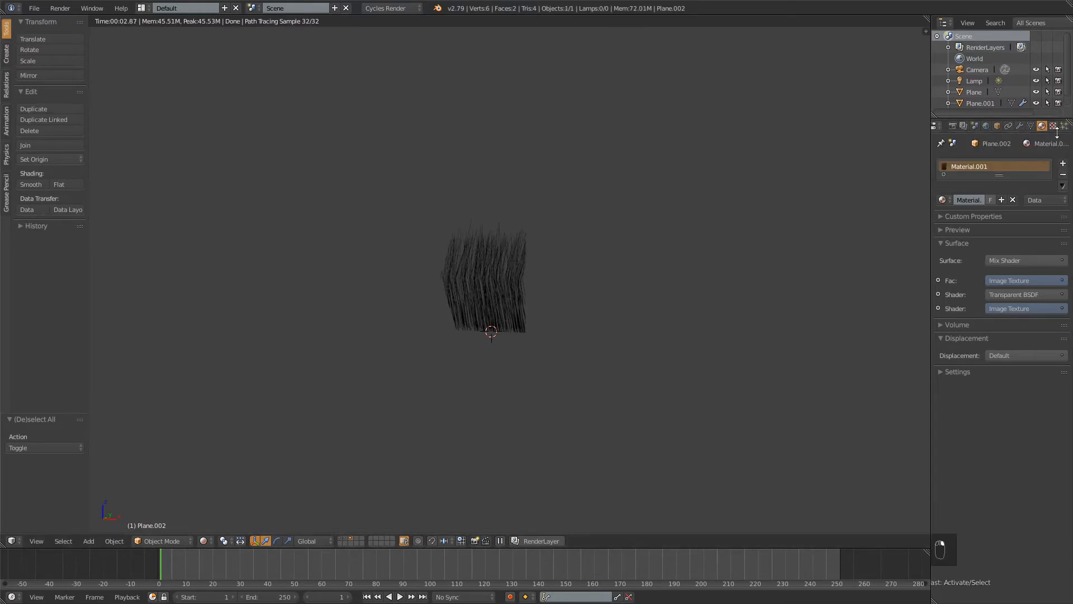
click(1053, 126)
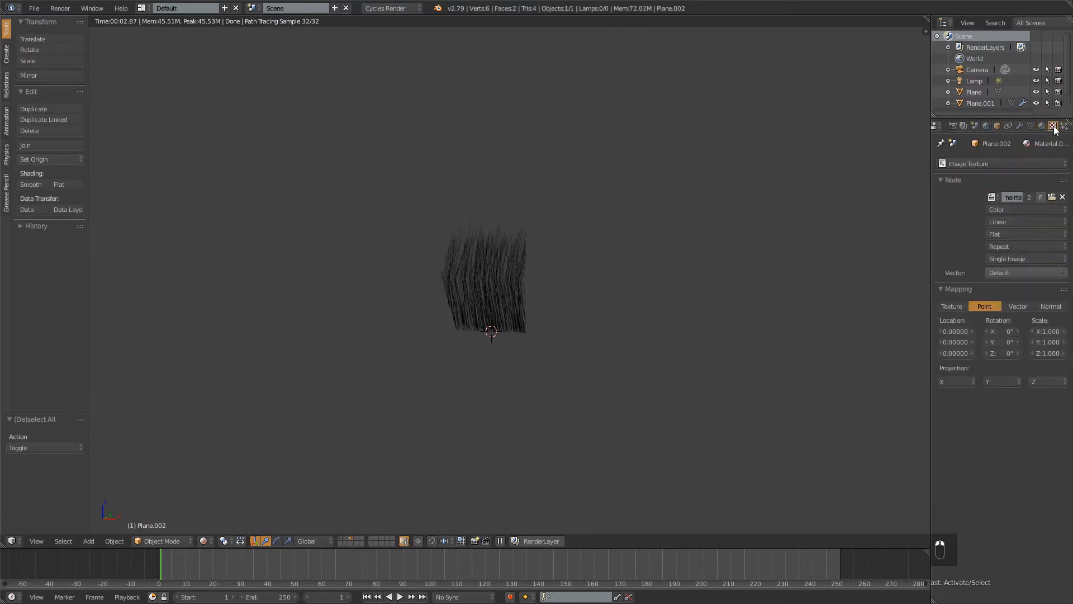
click(977, 82)
click(1019, 126)
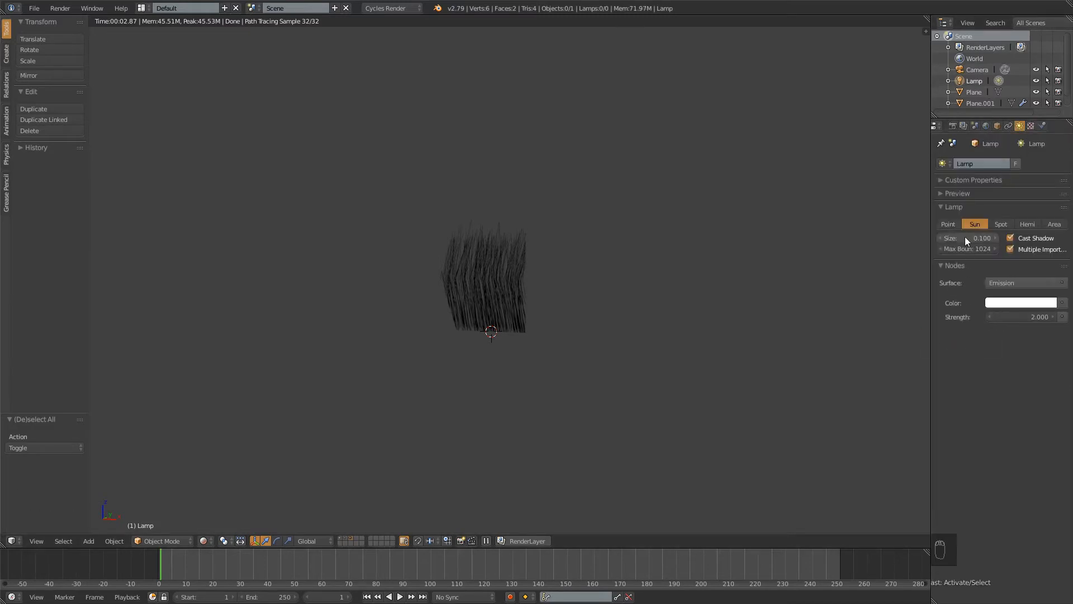
text(2)
key(KP_Enter)
Split the 3D view, turn the new area into a Node Editor and display the hair plane's material nodes in it
scroll(425, 377, up, 8)
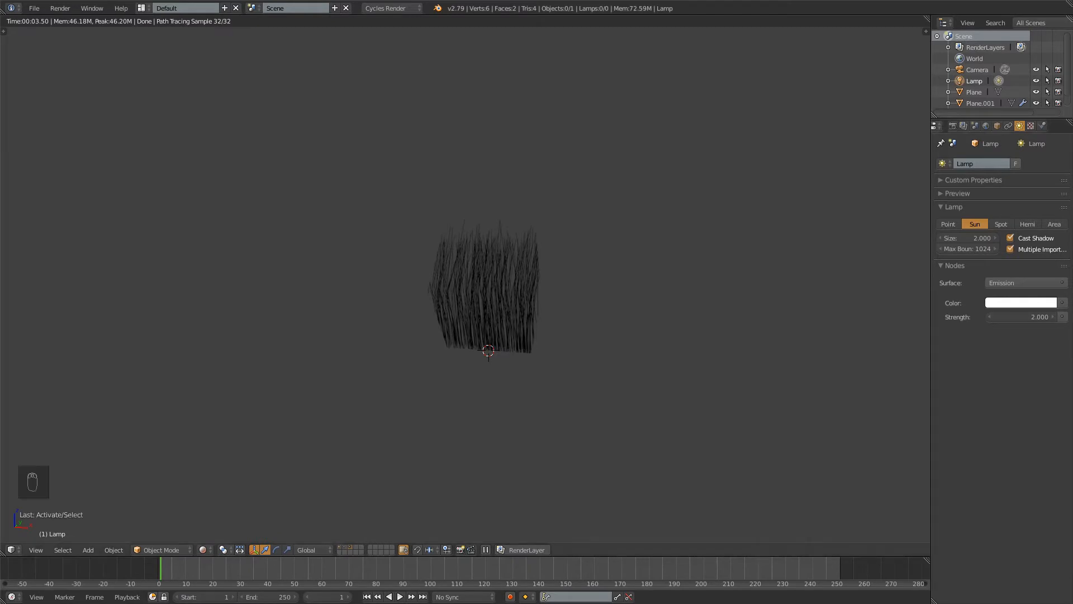
click(11, 550)
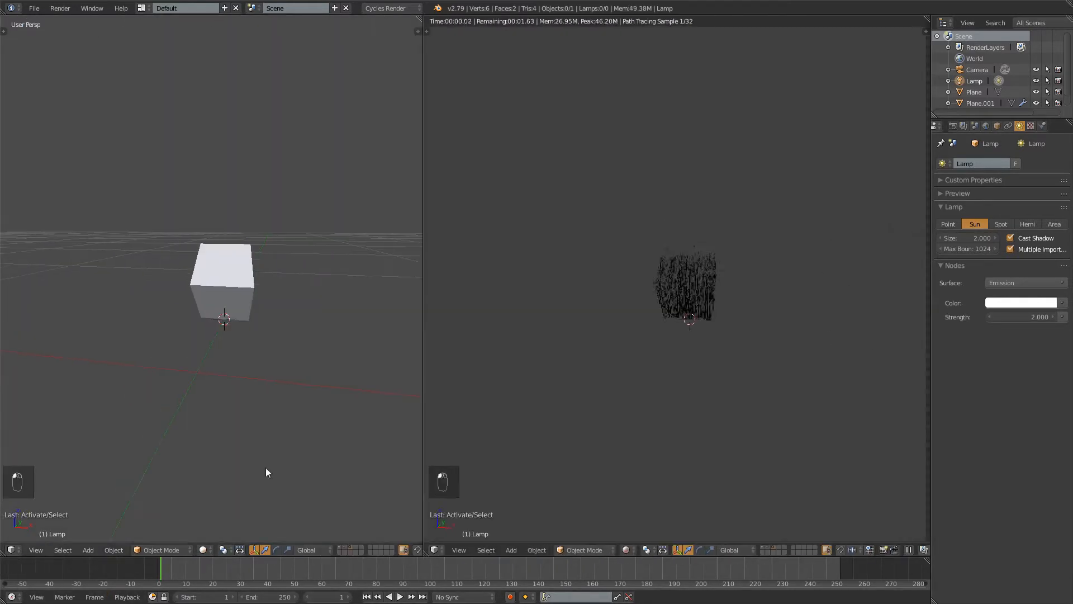
click(17, 553)
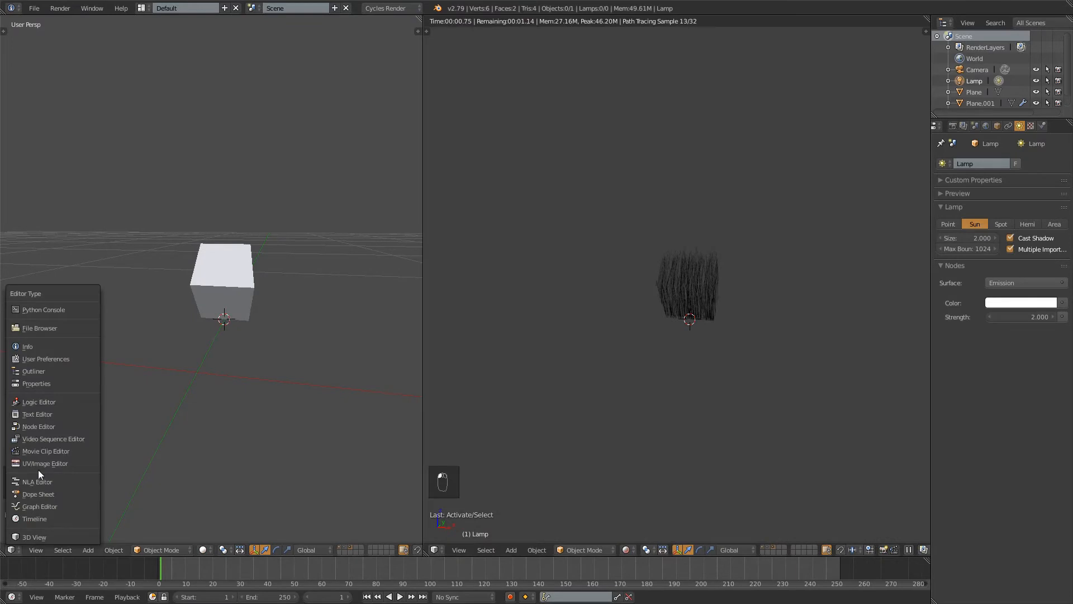
click(76, 427)
right_click(713, 305)
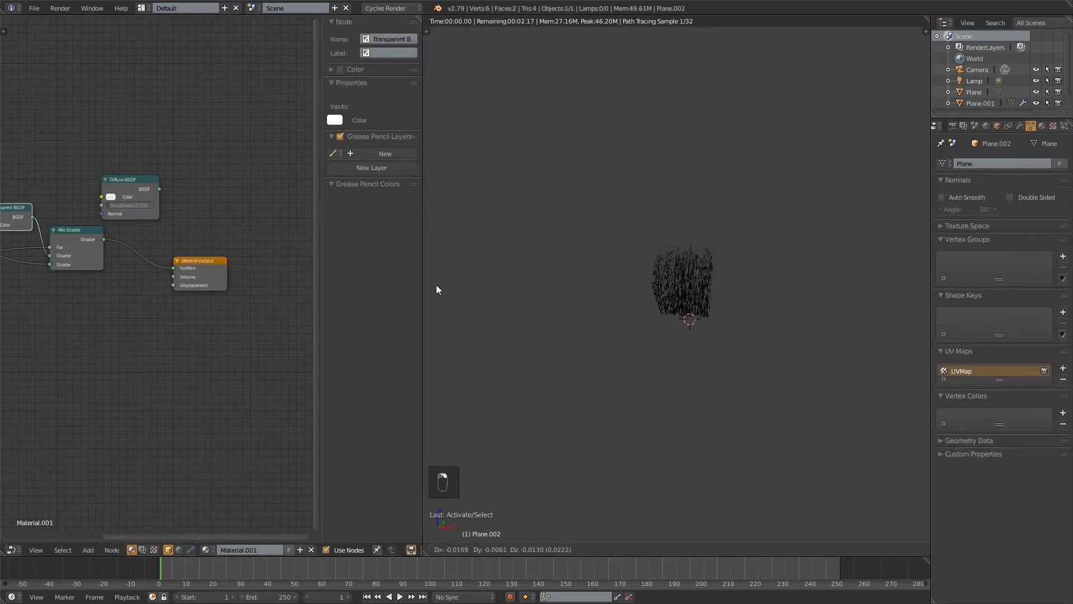
key(g)
click(602, 258)
middle_drag(119, 188, 258, 190)
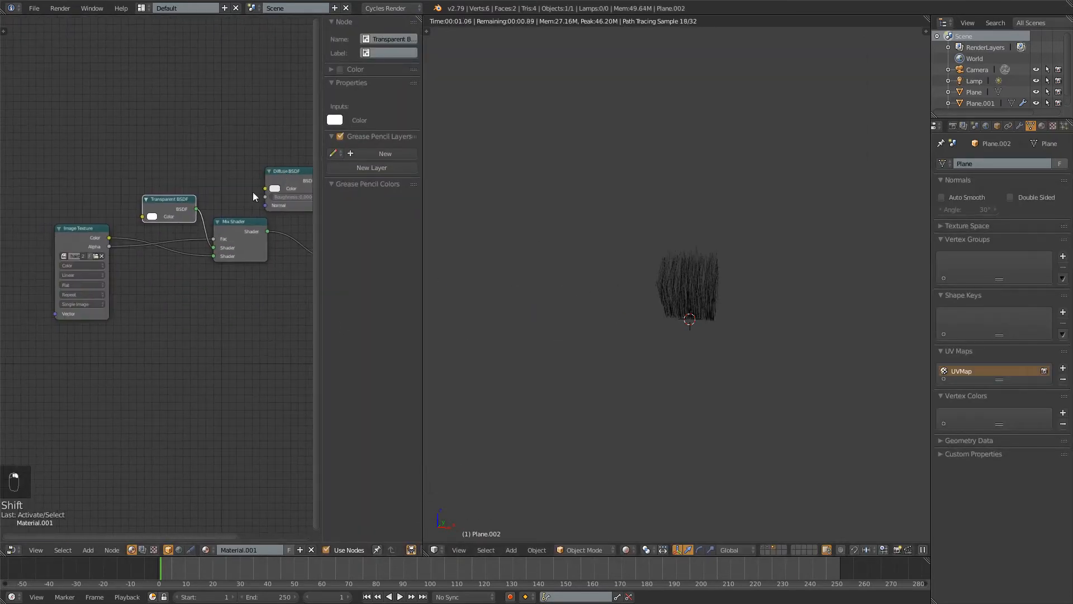
Insert the Diffuse BSDF node between the Image Texture's Color output and the Mix Shader, then inspect the rendered hair card
drag(268, 177, 178, 269)
scroll(673, 316, up, 10)
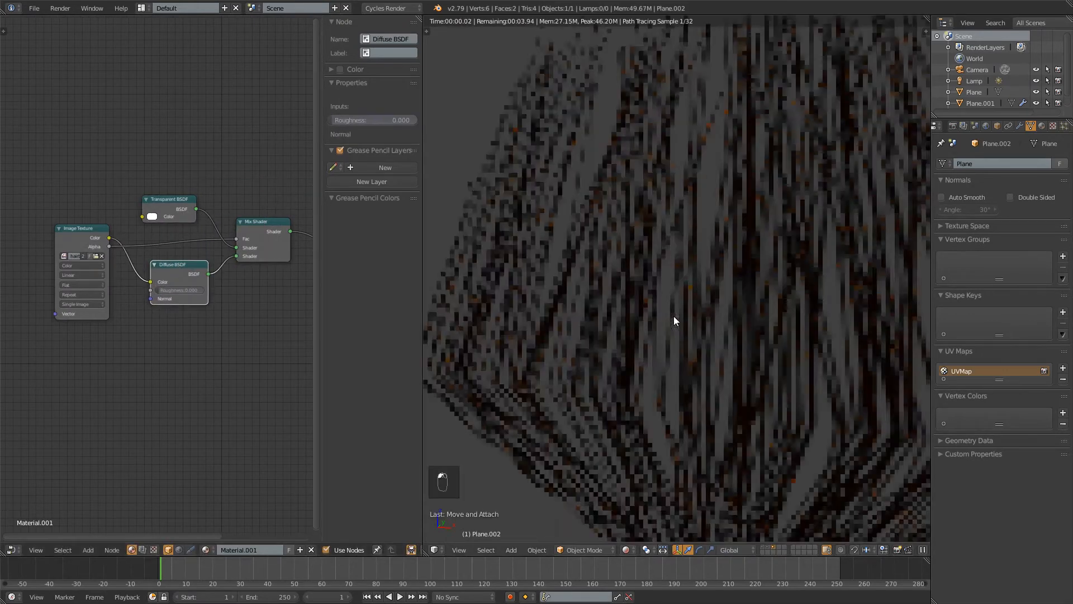
scroll(625, 350, down, 10)
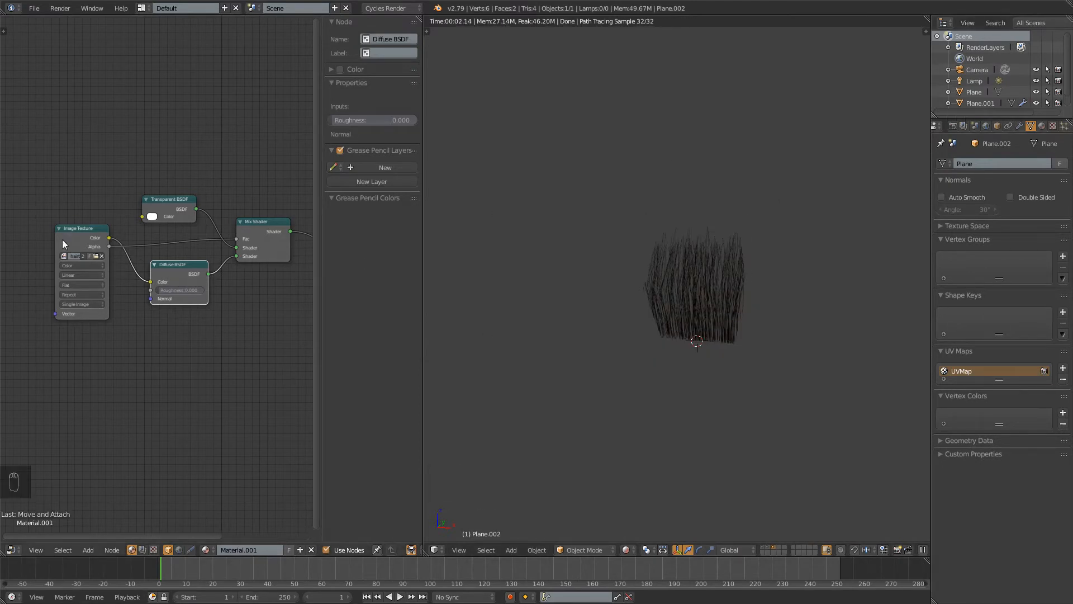
Tidy the node tree by moving the Image Texture away from the shaders and the Material Output closer to the Mix Shader
drag(71, 235, 43, 229)
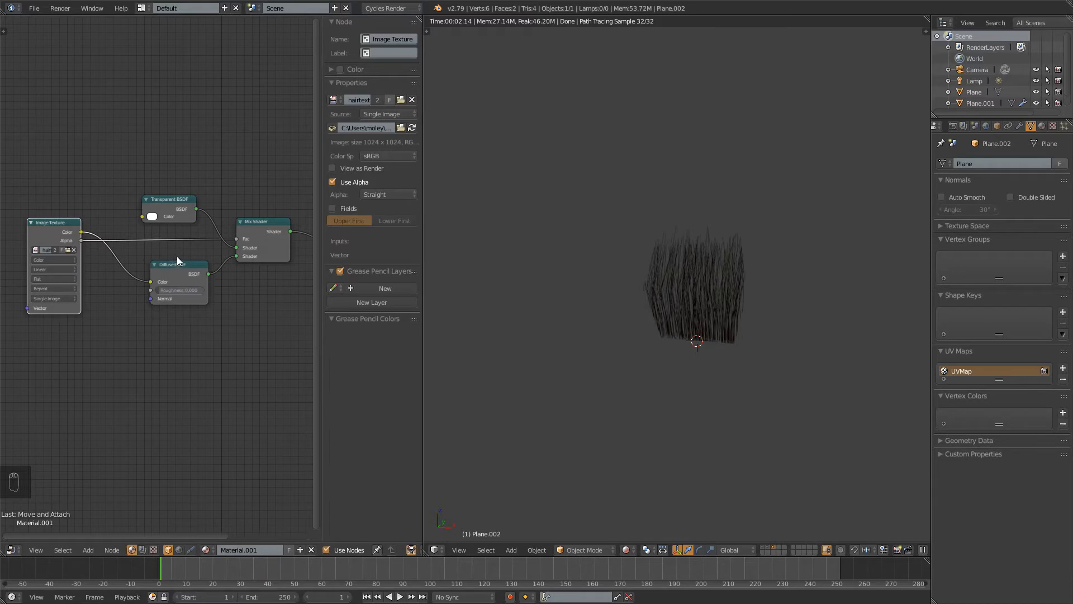
shift+middle_drag(156, 307, 120, 303)
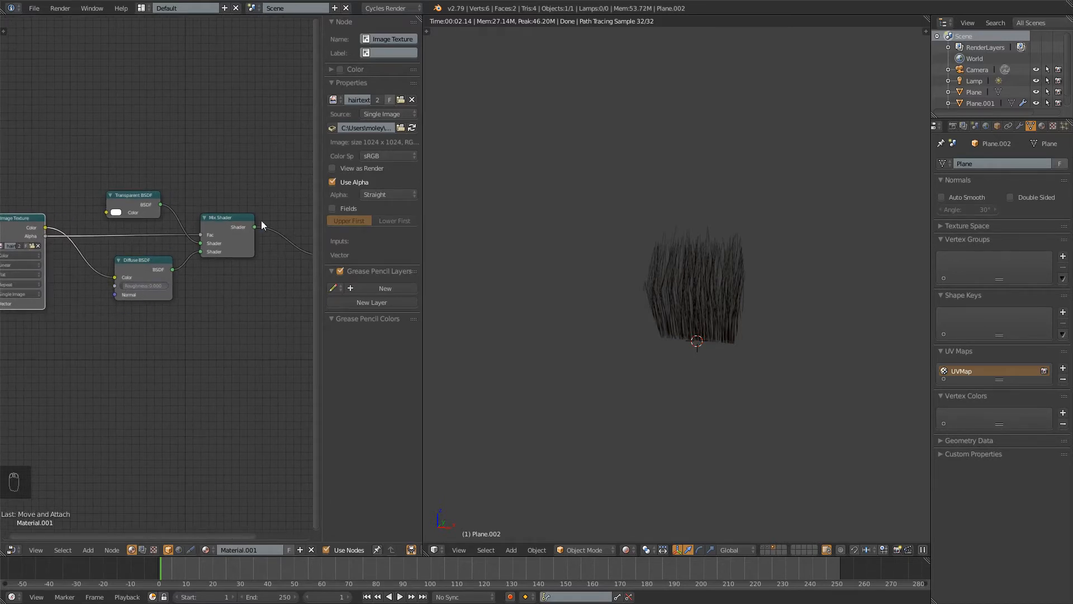
shift+middle_drag(231, 200, 166, 178)
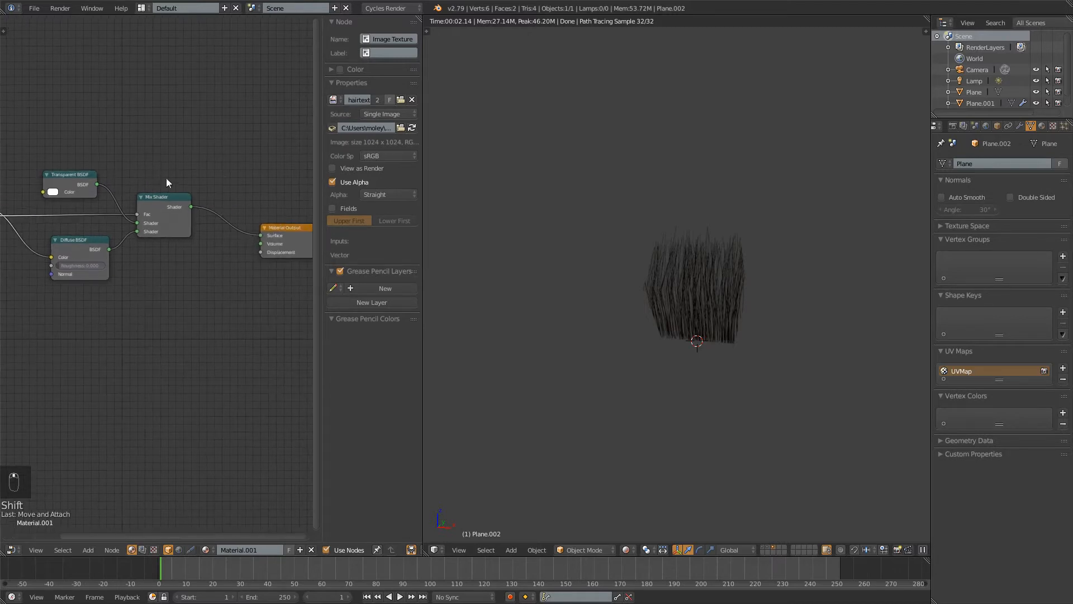
scroll(224, 237, down, 2)
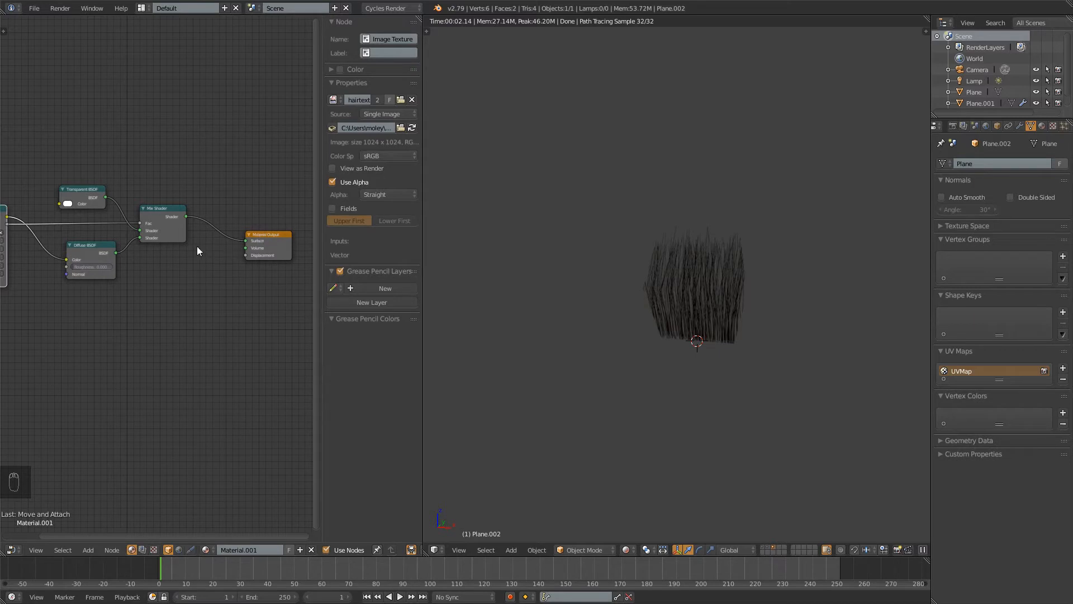
drag(258, 241, 235, 215)
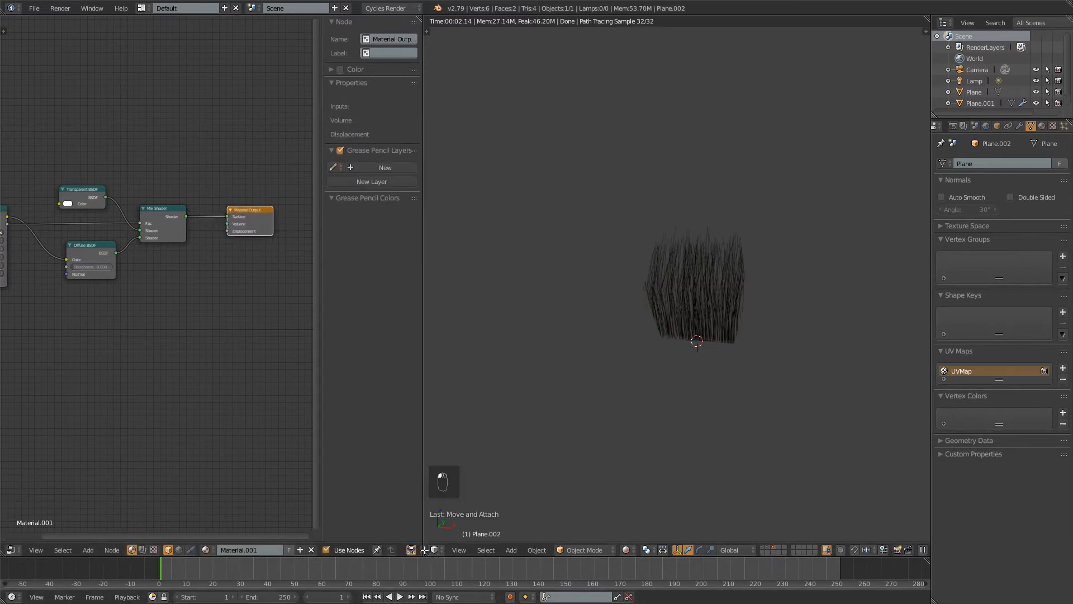
Join the 3D view over the node editor area and inspect the rendered hair card up close
drag(425, 555, 252, 484)
scroll(615, 410, up, 3)
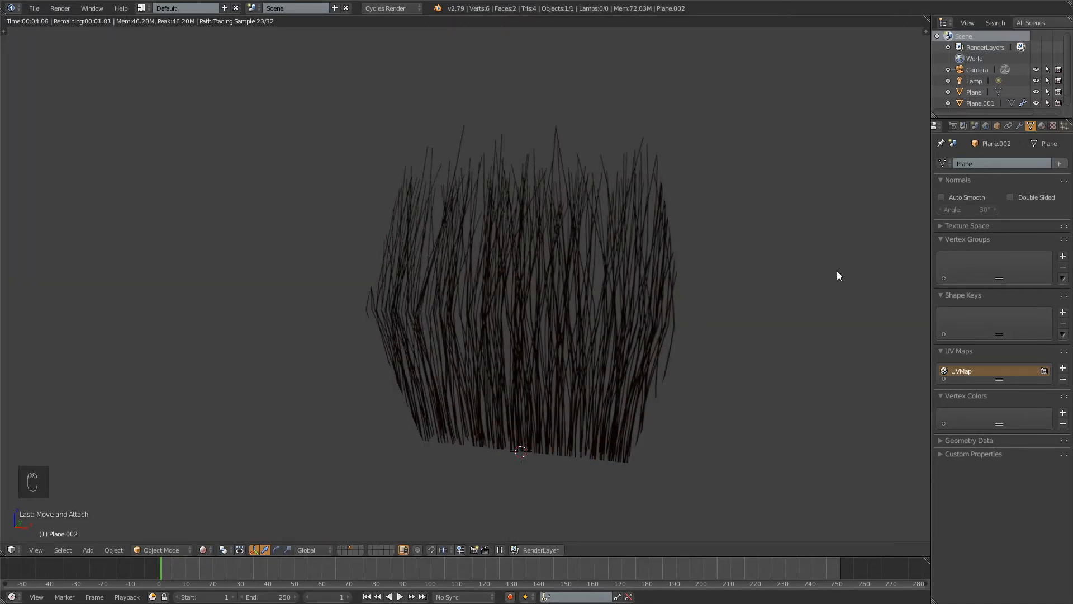
scroll(692, 275, down, 5)
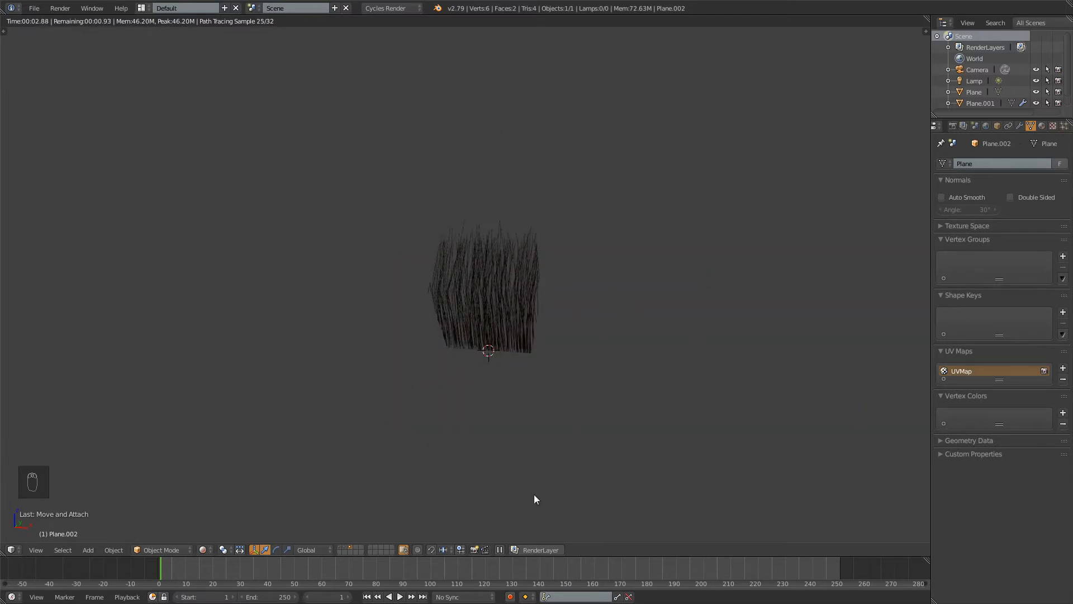
Select the hair card and display it in solid shading from the front orthographic view
right_click(506, 266)
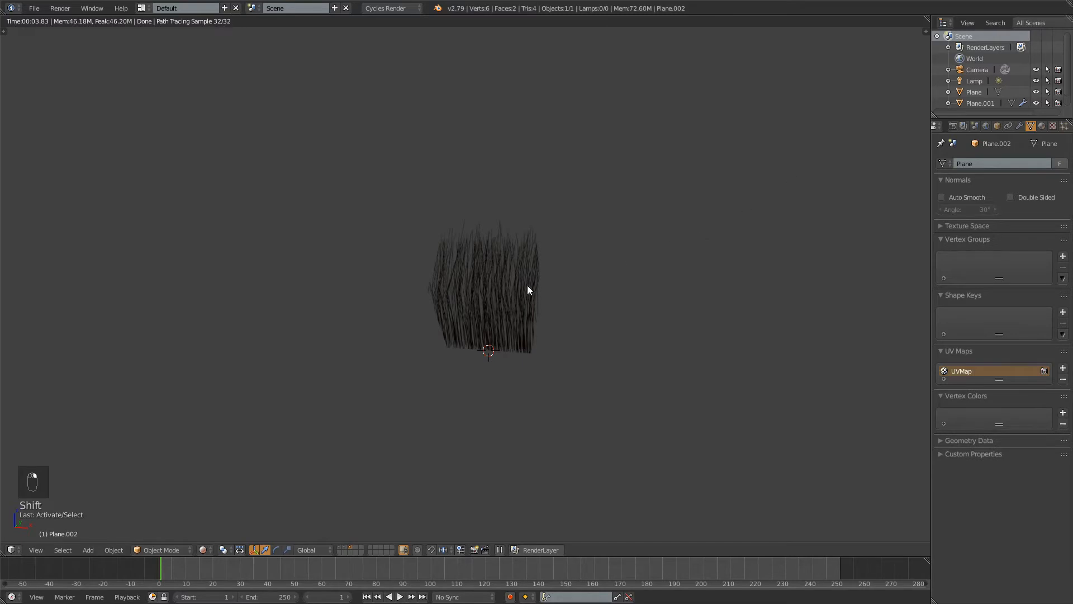
key(shift+z)
scroll(543, 298, down, 3)
middle_drag(636, 288, 599, 277)
key(KP_1)
key(KP_5)
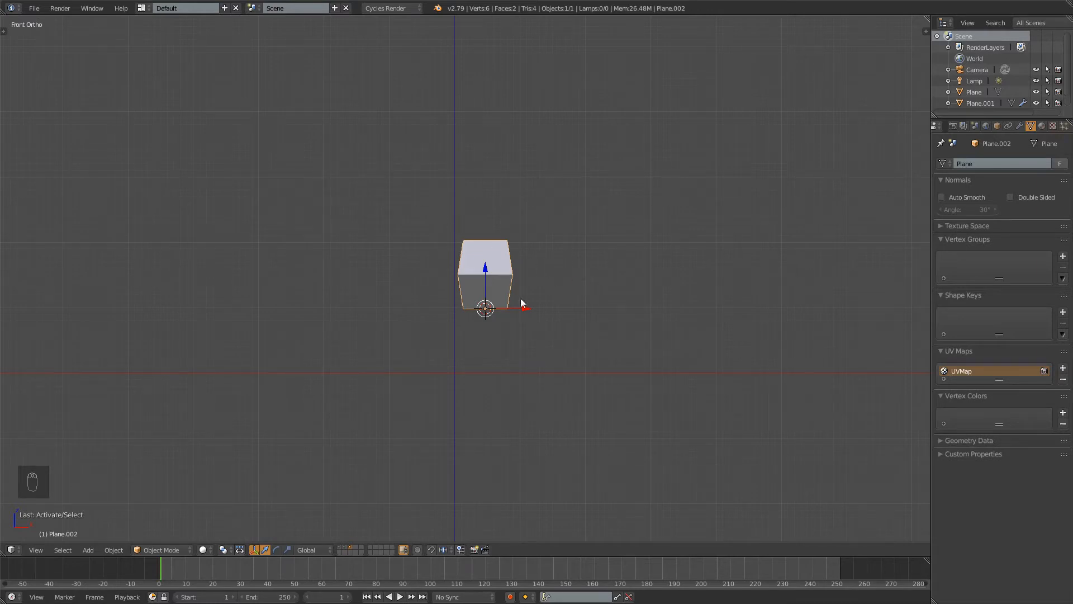
Duplicate the hair card twice, placing both copies in a row beside the original
key(shift+d)
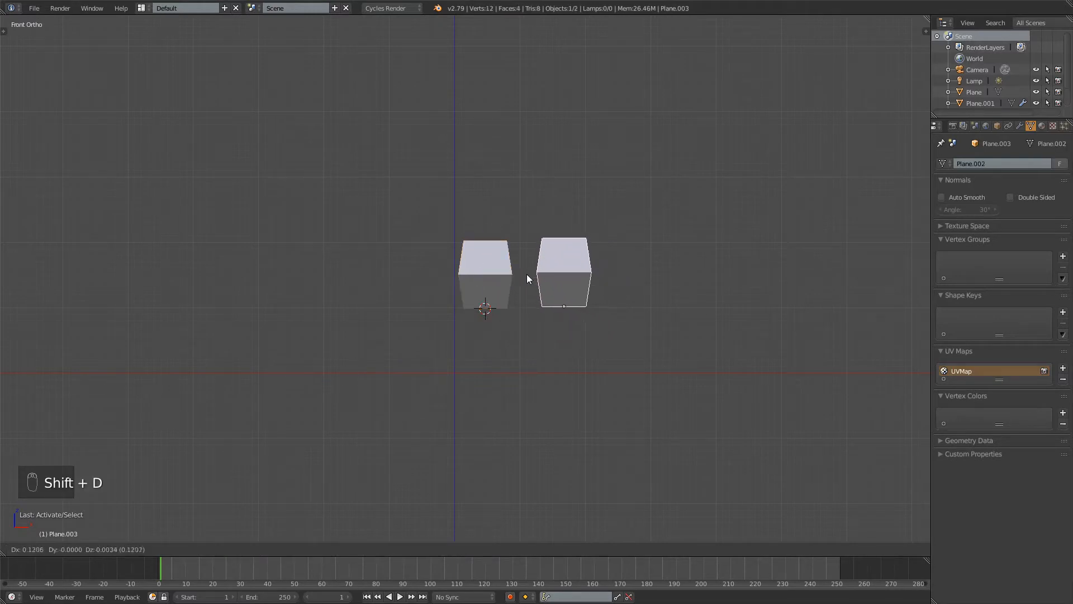
click(519, 277)
key(shift+d)
click(690, 283)
Snap the 3D cursor to the bottom edge of the middle hair card in Edit Mode
right_click(565, 270)
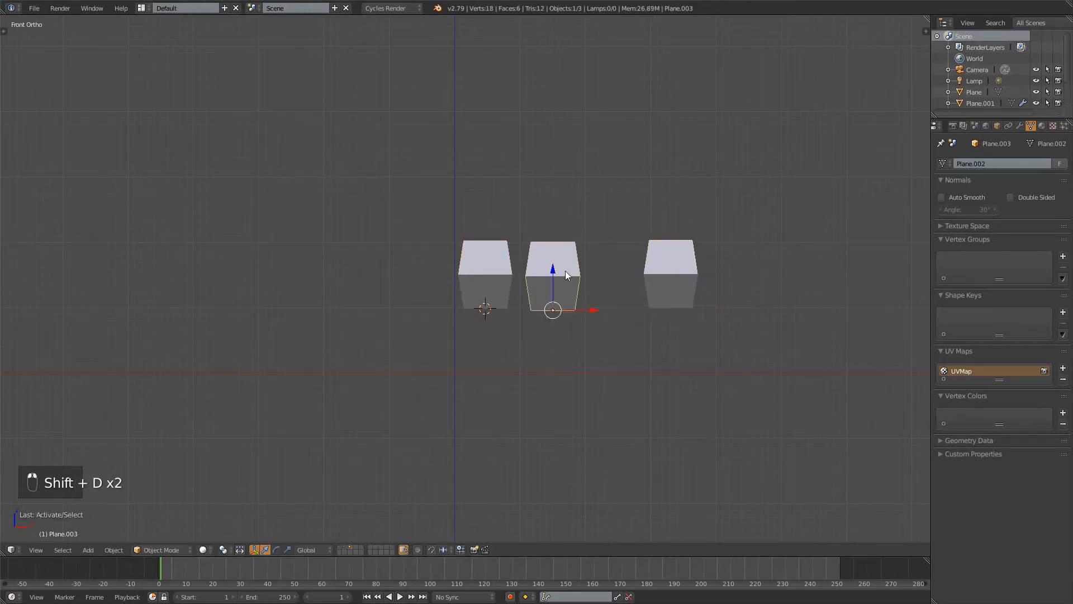
key(Tab)
key(a)
key(a)
key(a)
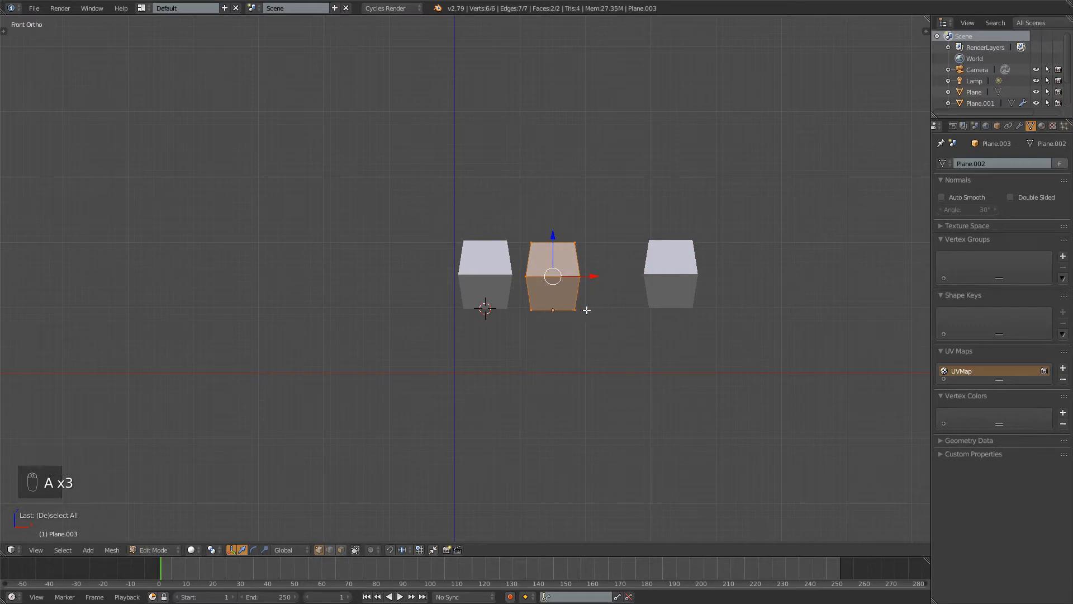
right_click(574, 308)
shift+right_click(532, 310)
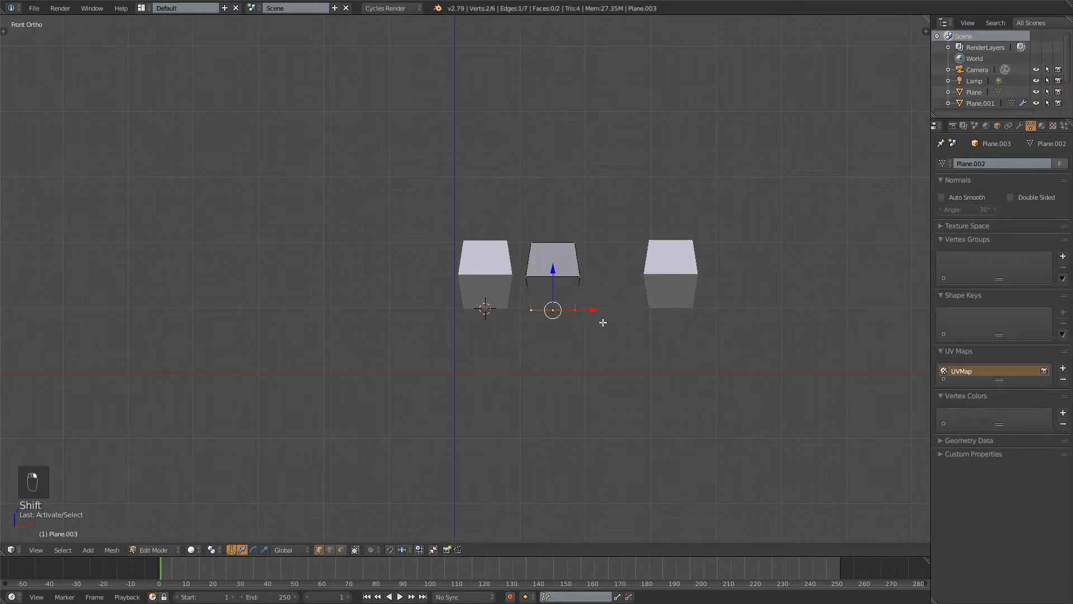
key(shift+s)
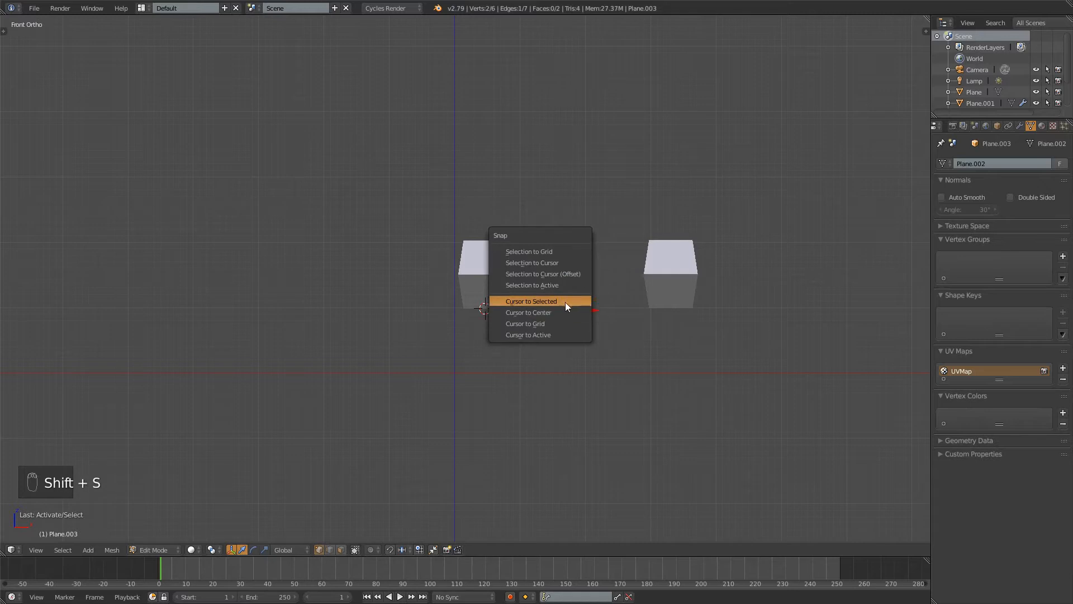
click(565, 301)
Set the pivot point to the 3D cursor and select the middle card's whole mesh
key(period)
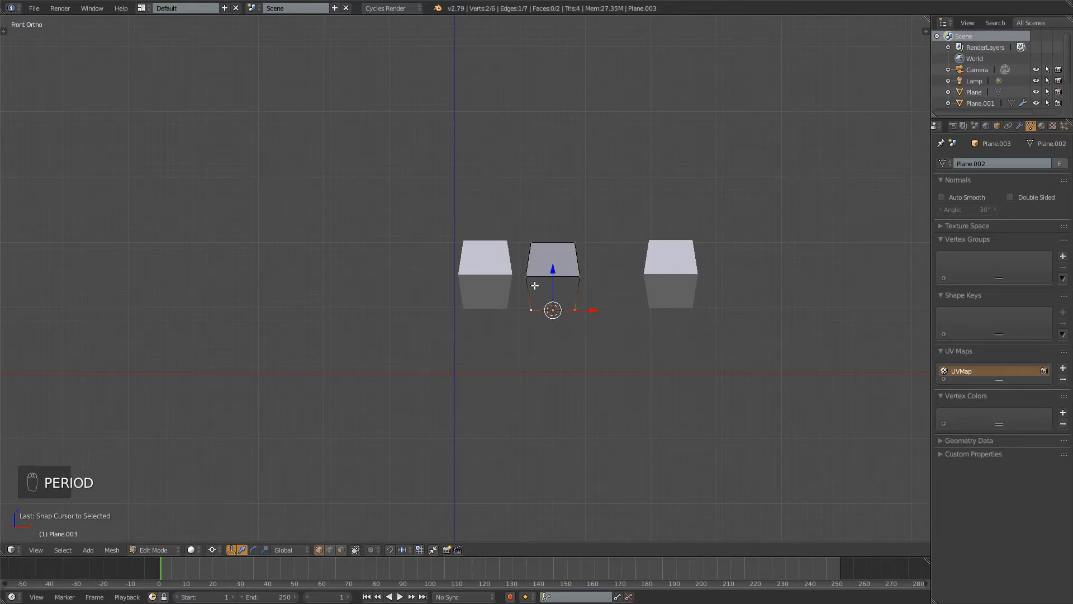
key(a)
key(a)
key(a)
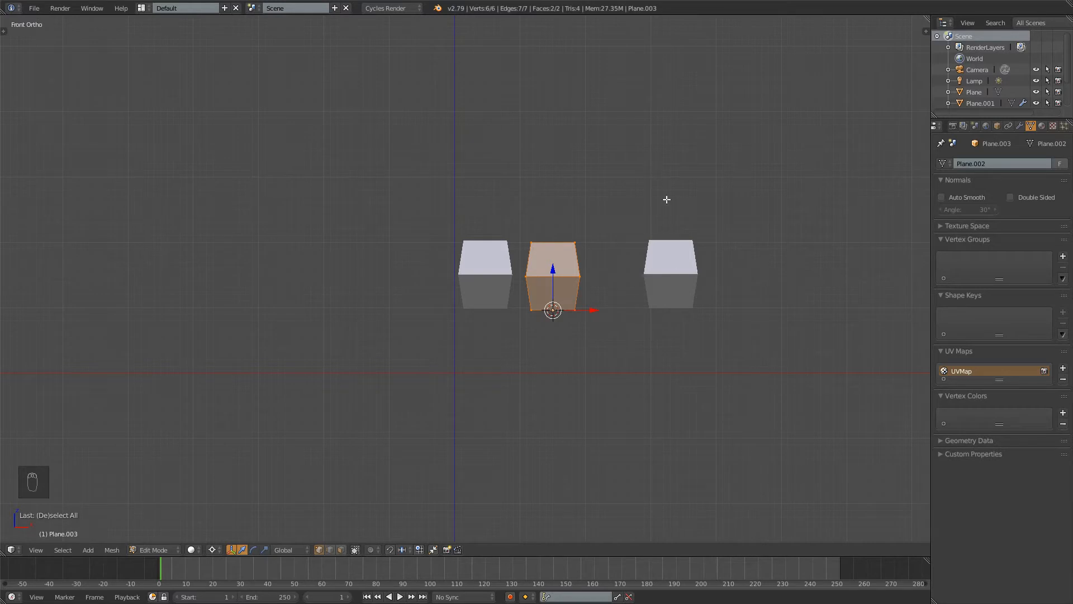
key(r)
right_click(599, 268)
key(s)
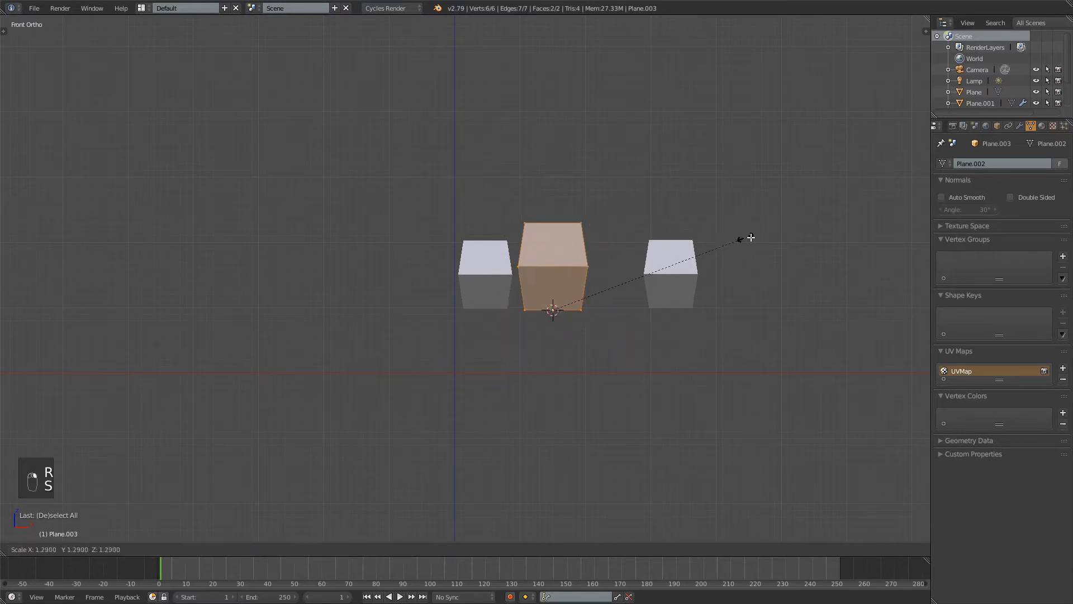
right_click(825, 259)
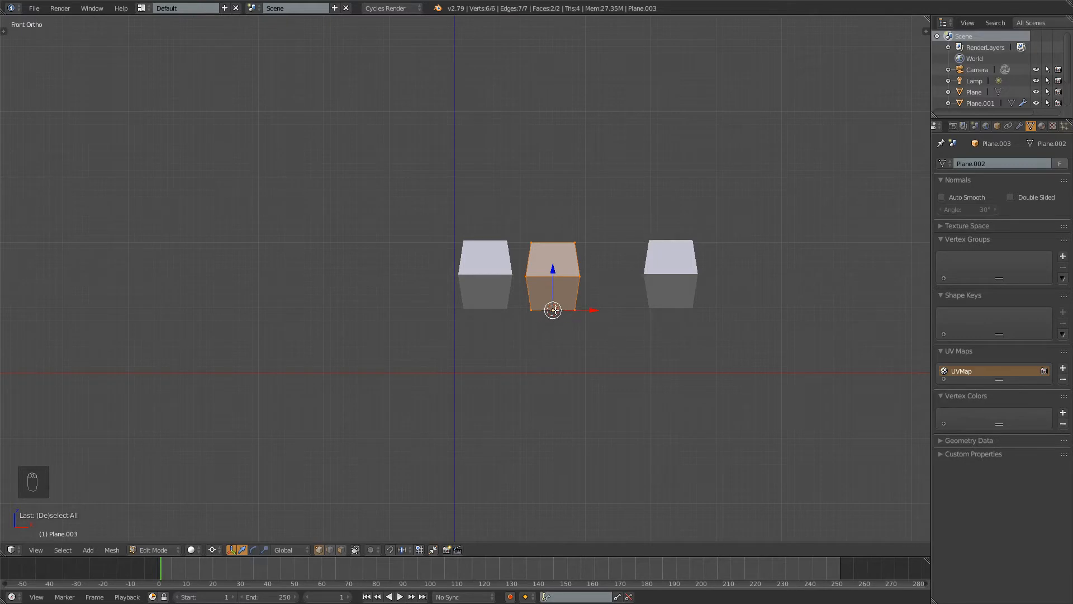
scroll(599, 326, up, 4)
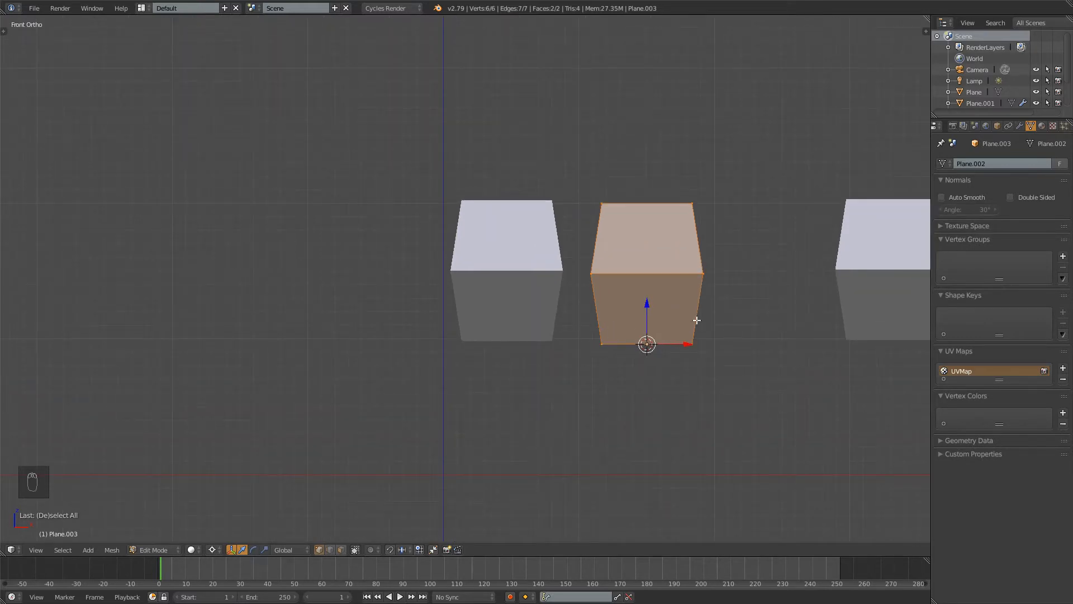
shift+middle_drag(711, 249, 575, 251)
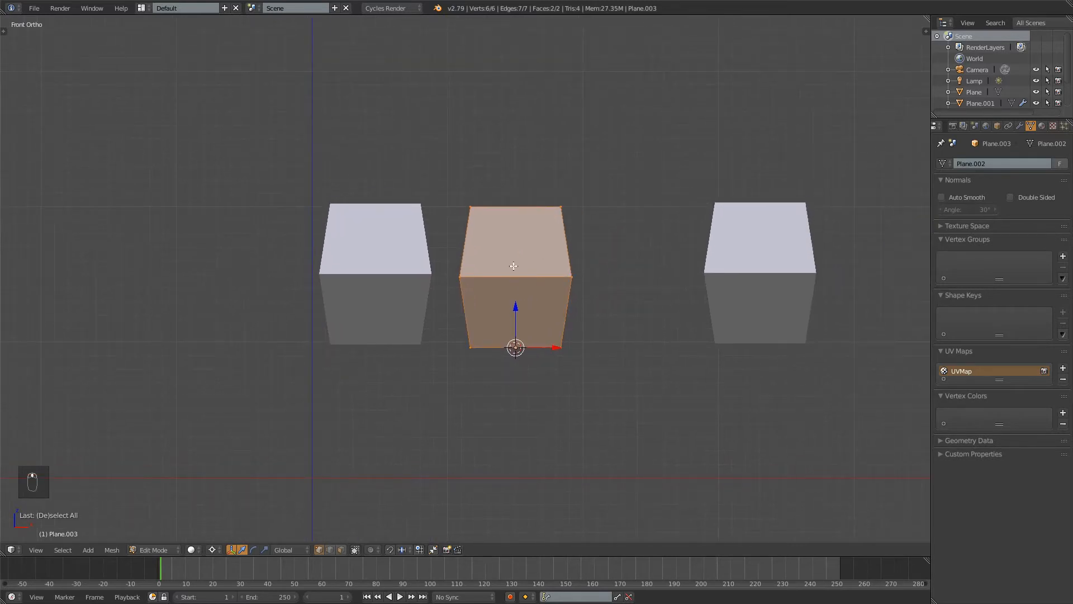
key(s)
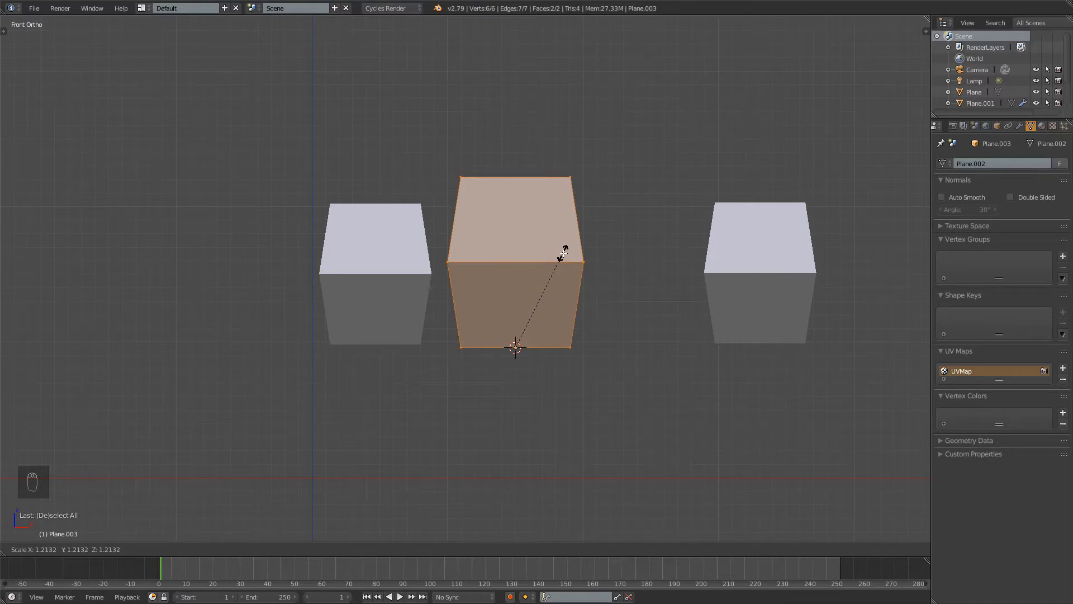
right_click(563, 252)
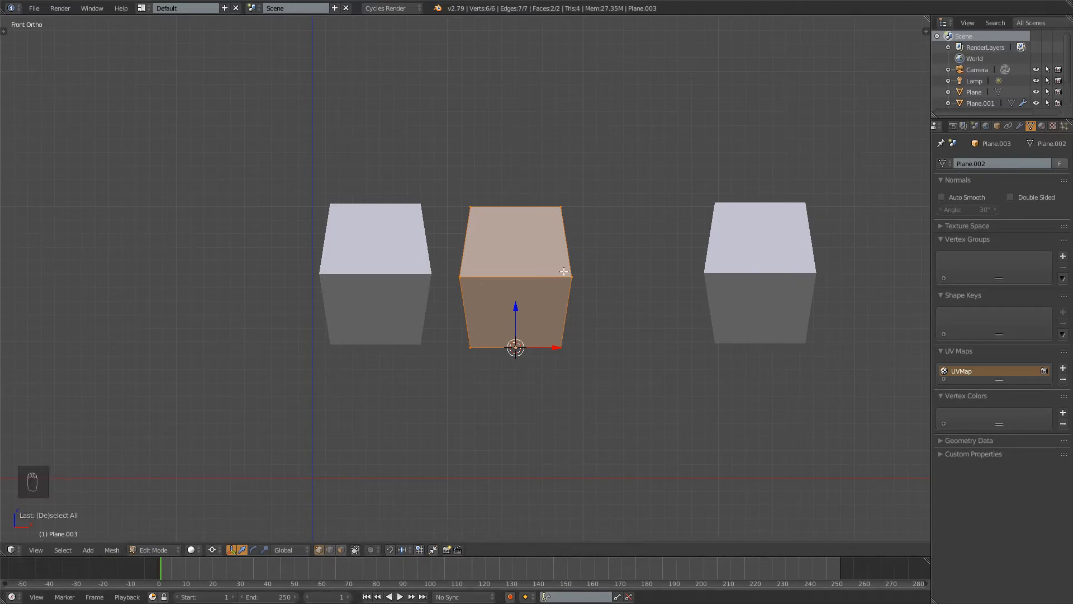
Scale the middle card's mesh up from its base by about 1.21 and return to Object Mode
key(s)
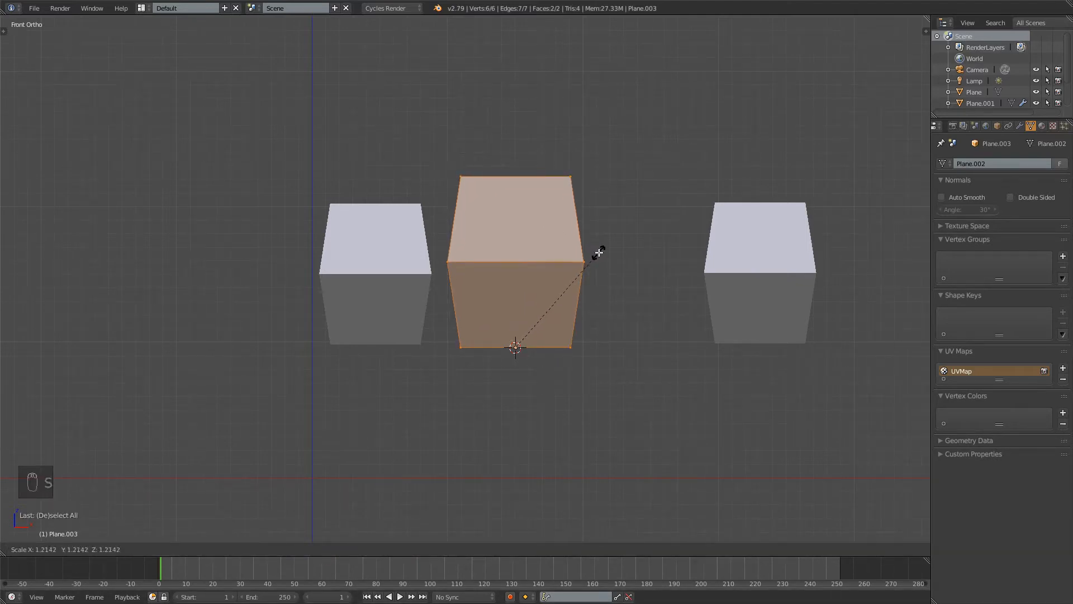
click(599, 252)
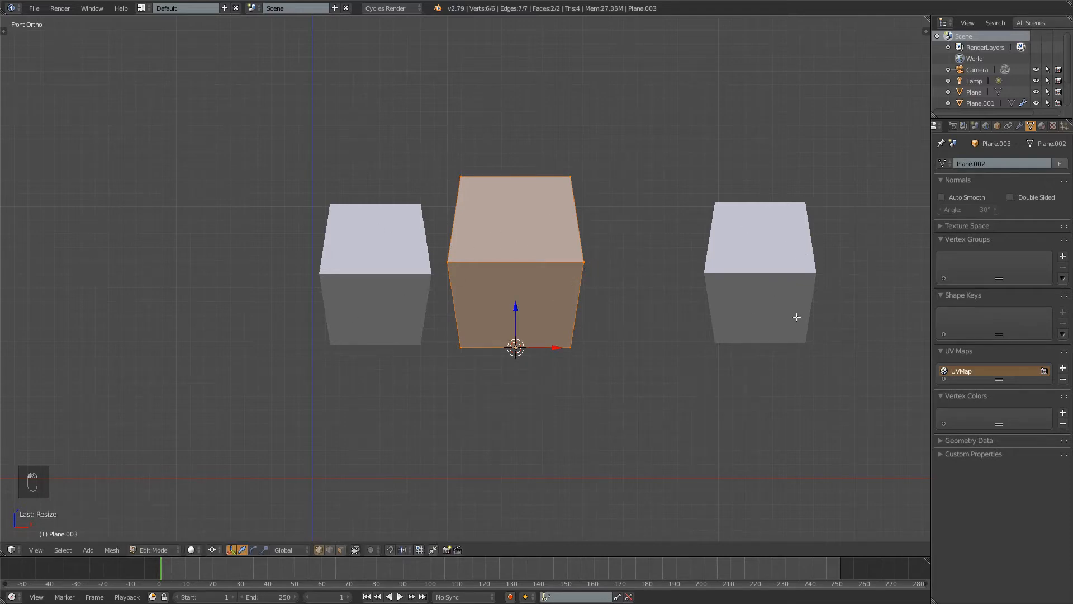
key(Tab)
Snap the 3D cursor to the bottom edge of the third hair card in Edit Mode
right_click(723, 217)
key(s)
right_click(827, 233)
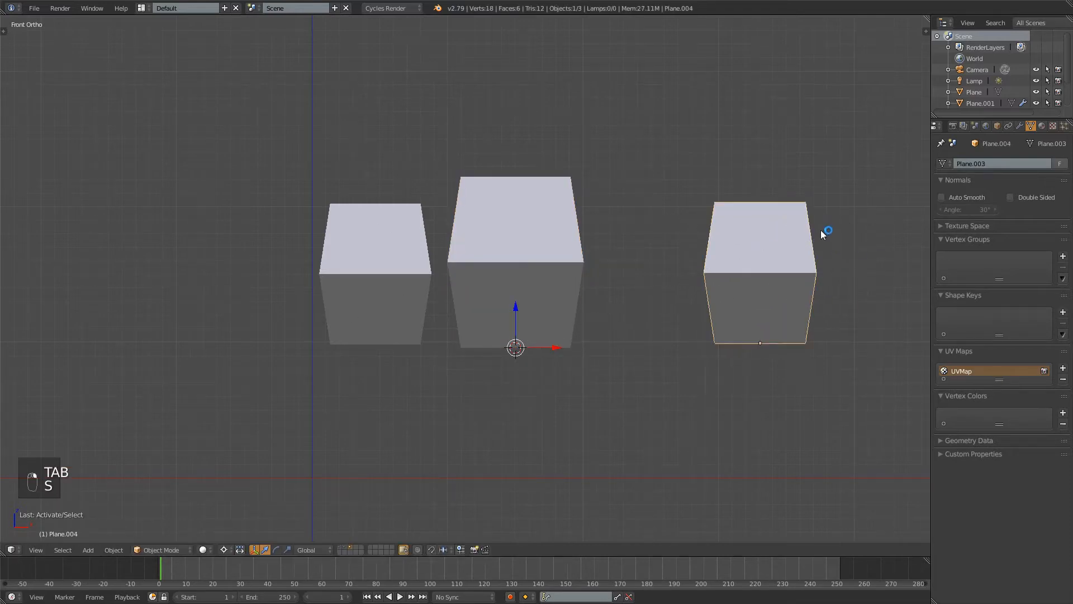
key(Tab)
right_click(737, 341)
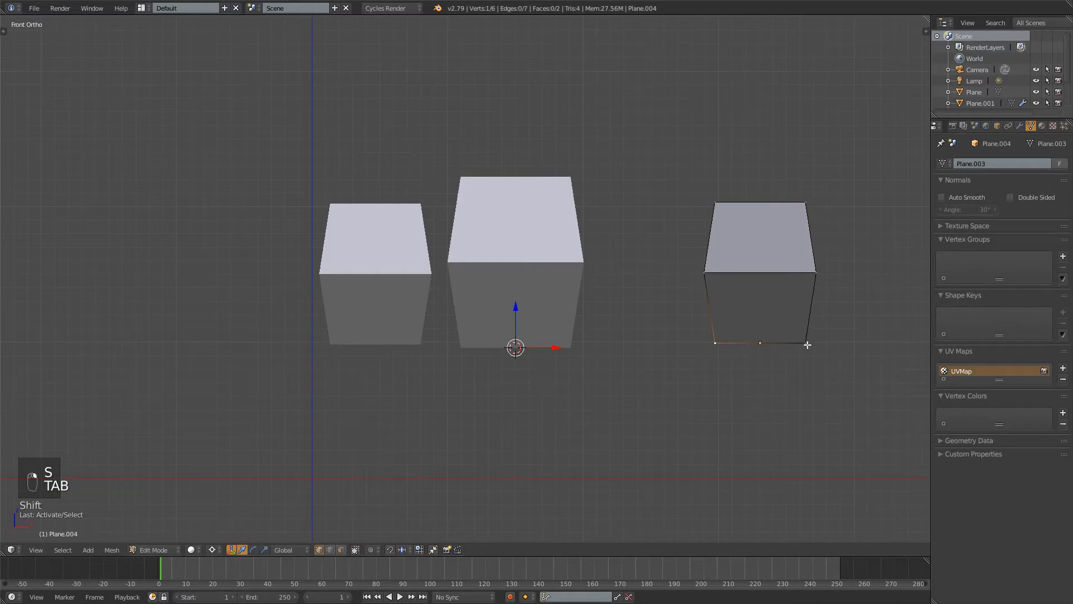
key(shift+s)
click(814, 320)
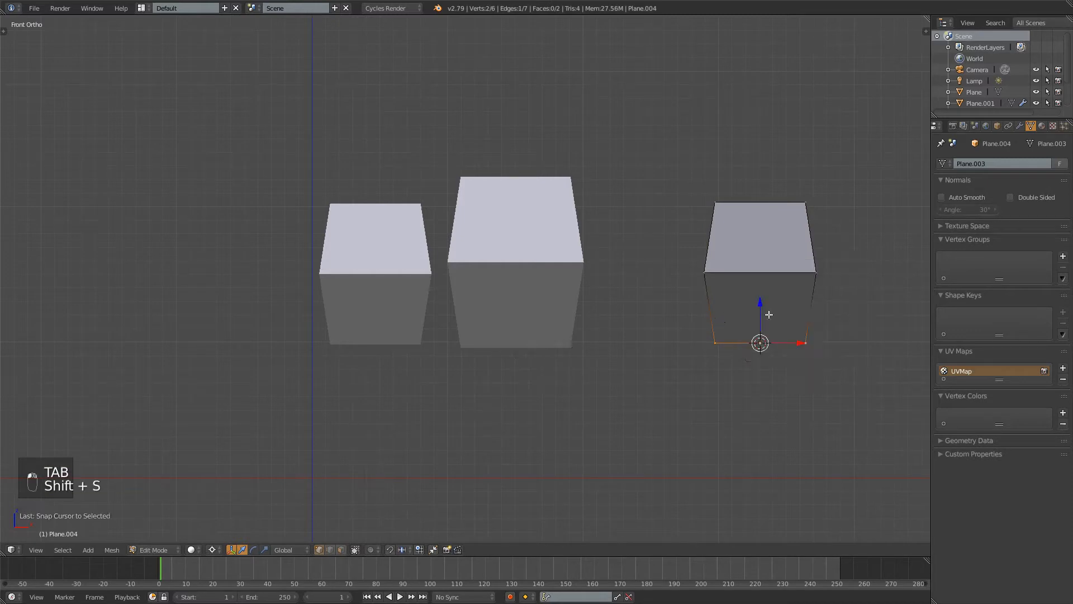
Scale the third card's whole mesh up from its base by about 1.4 and return to Object Mode
key(a)
key(a)
key(a)
scroll(729, 263, down, 1)
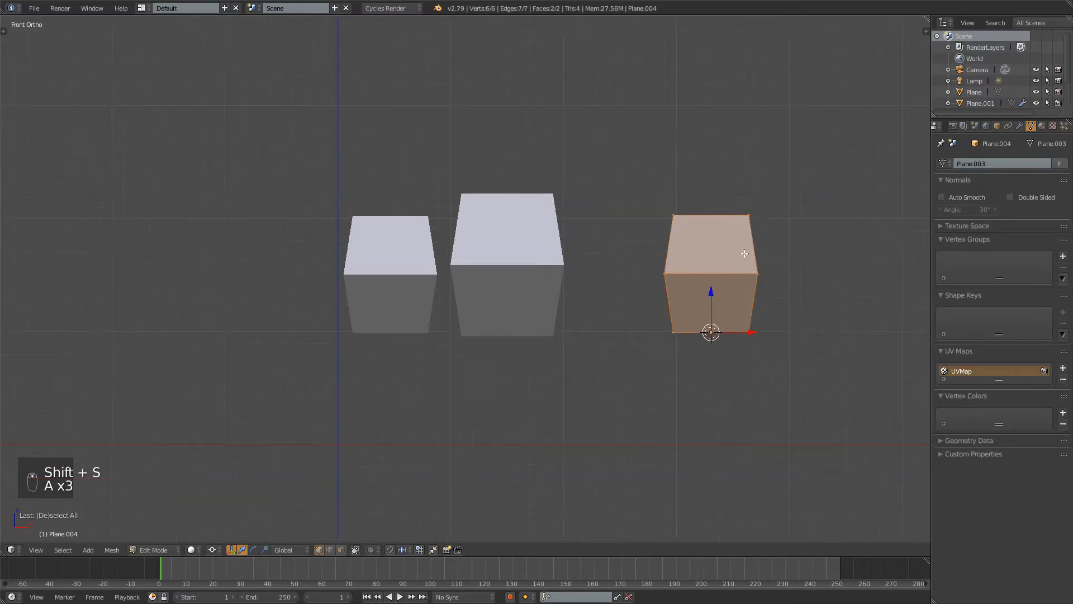
key(s)
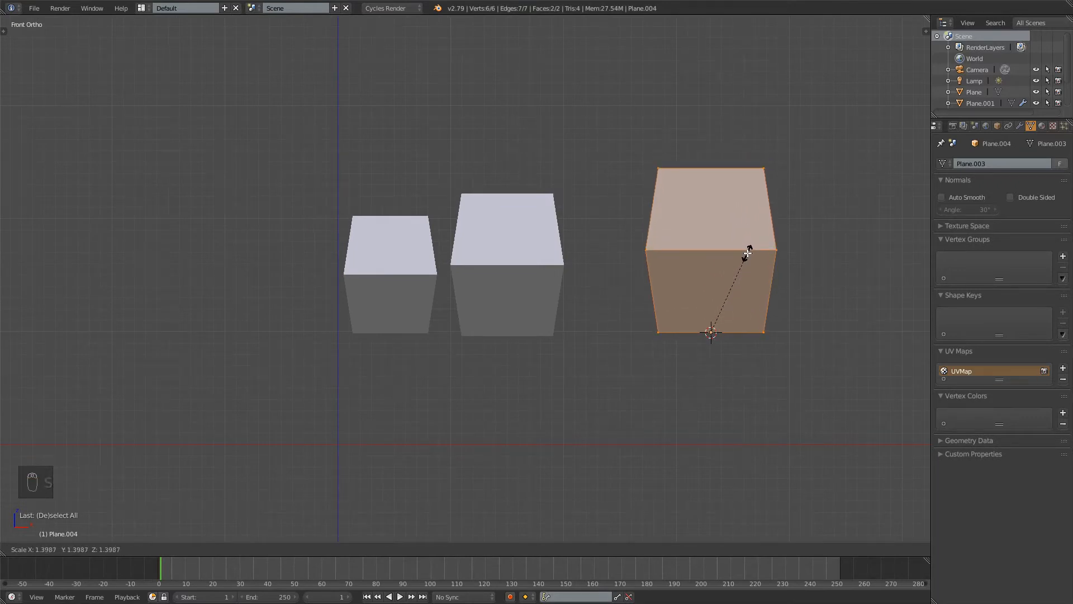
click(749, 254)
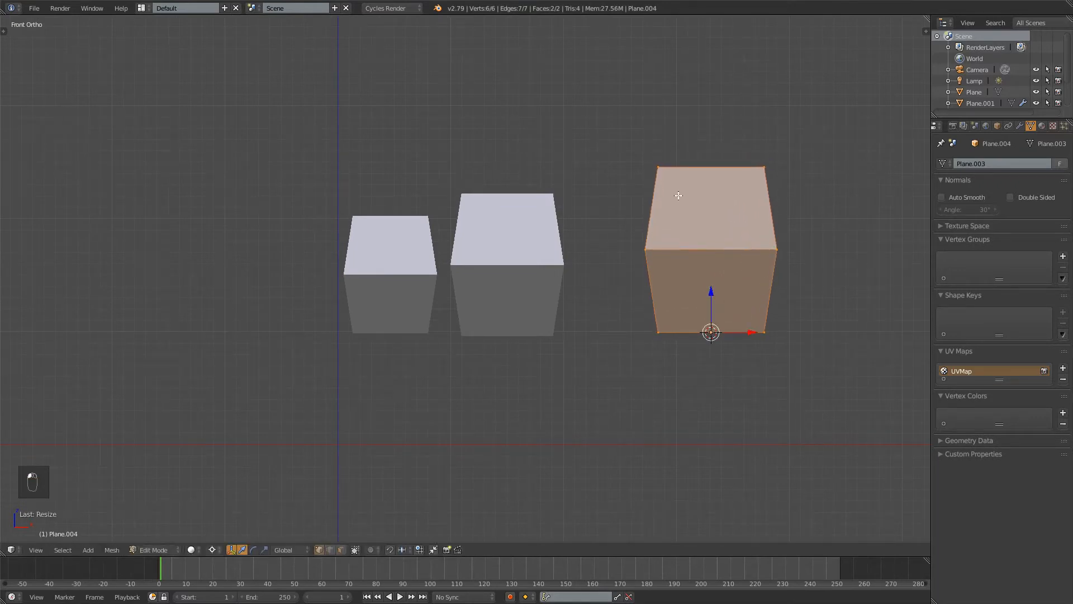
key(a)
key(Tab)
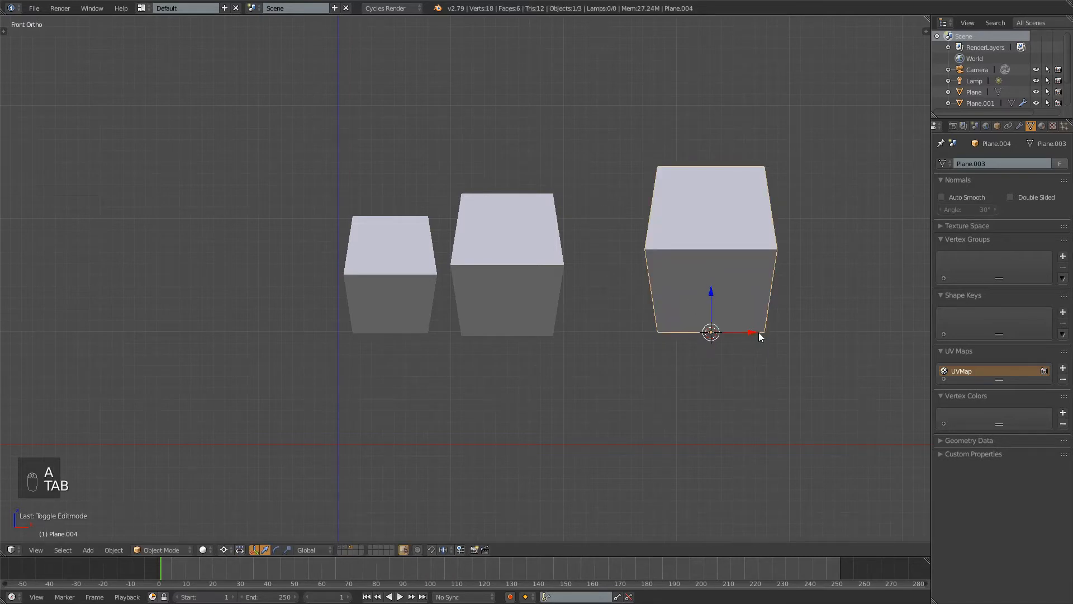
Move the largest card along the X axis so it sits close beside the middle card
drag(758, 332, 685, 348)
click(685, 348)
drag(686, 306, 686, 307)
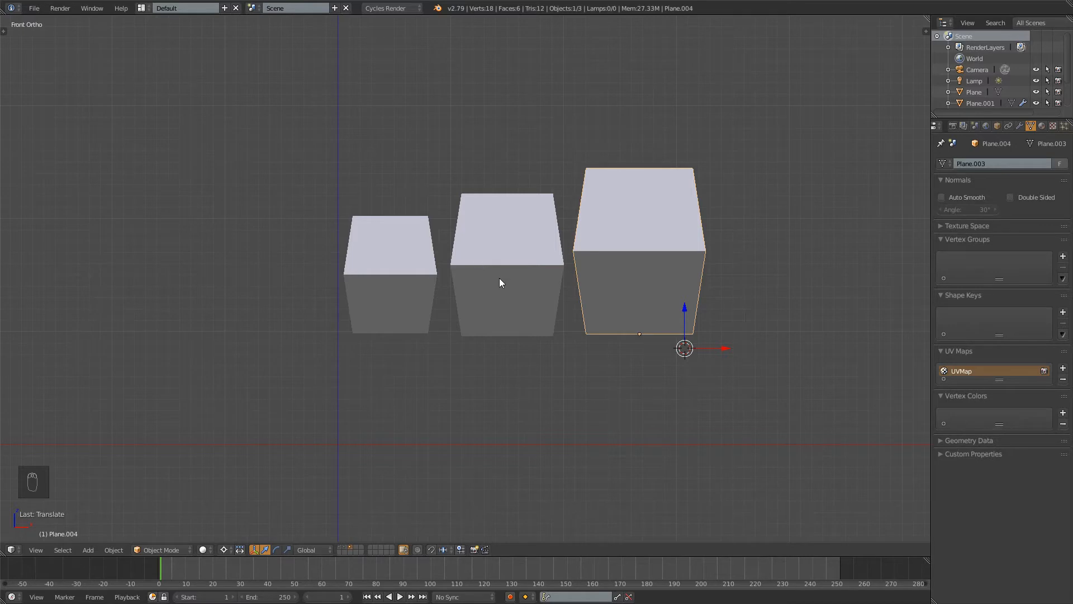
scroll(499, 277, up, 2)
scroll(498, 277, down, 3)
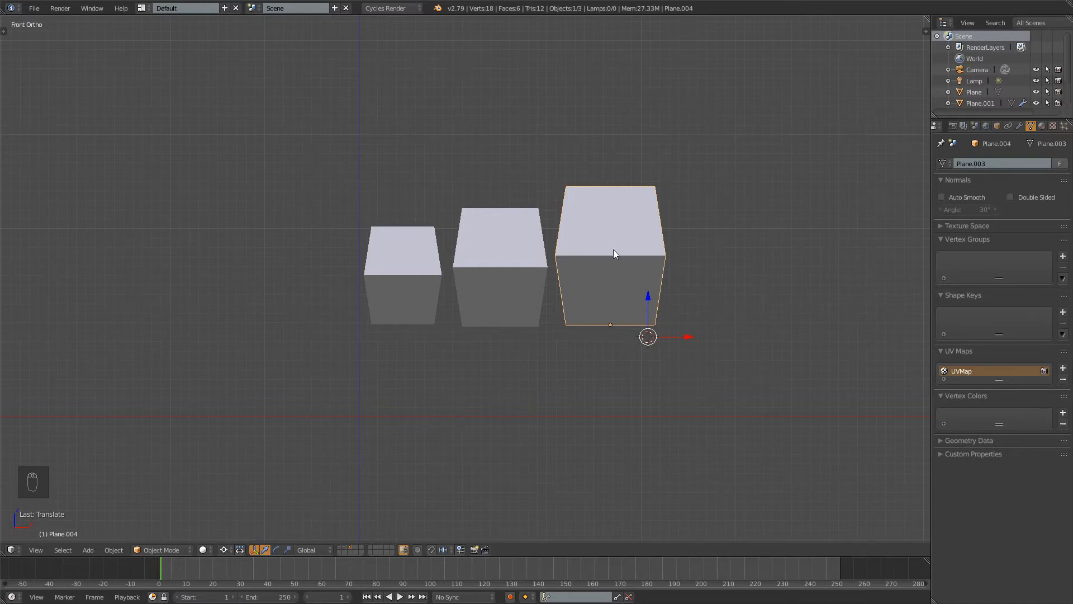
key(shift+d)
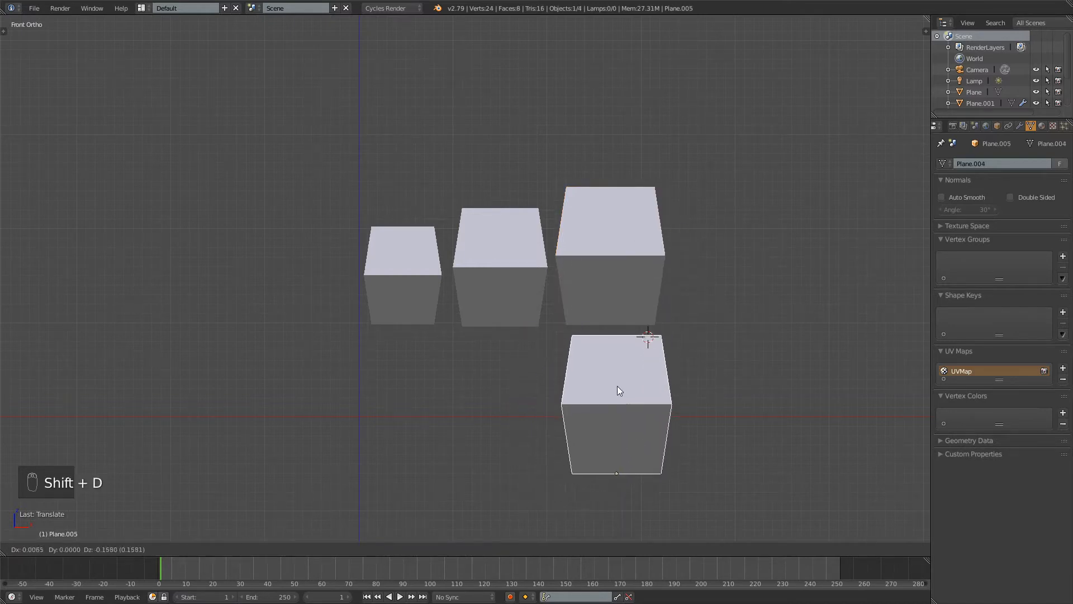
click(609, 388)
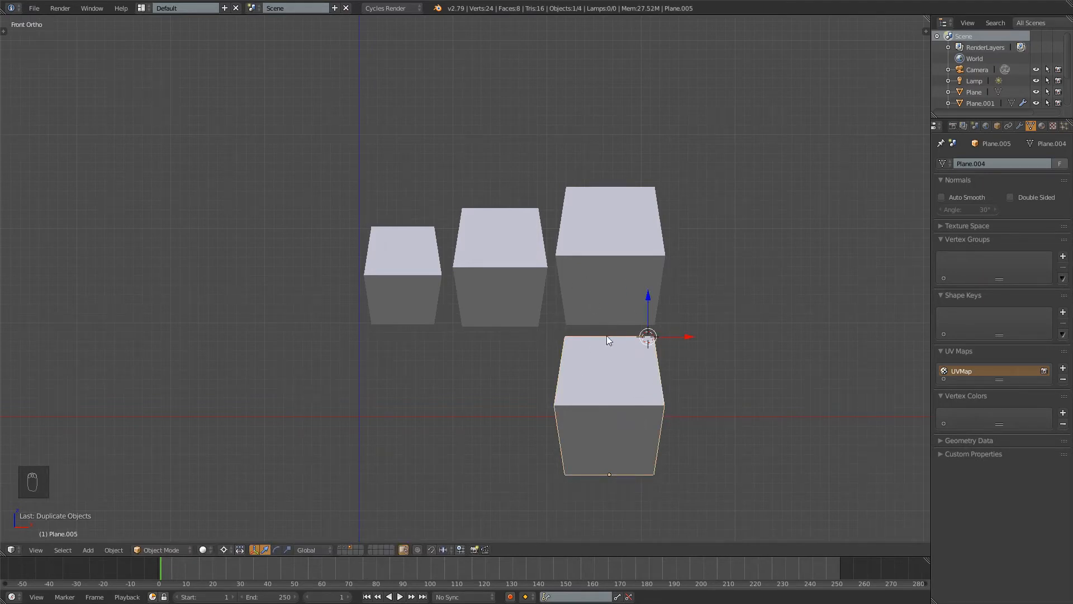
key(x)
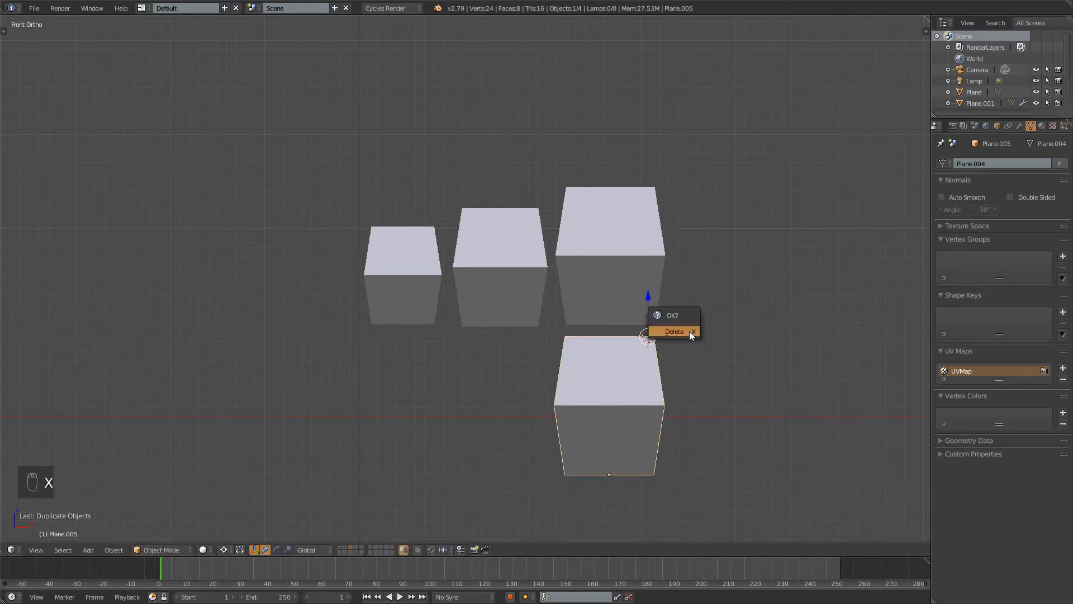
click(686, 334)
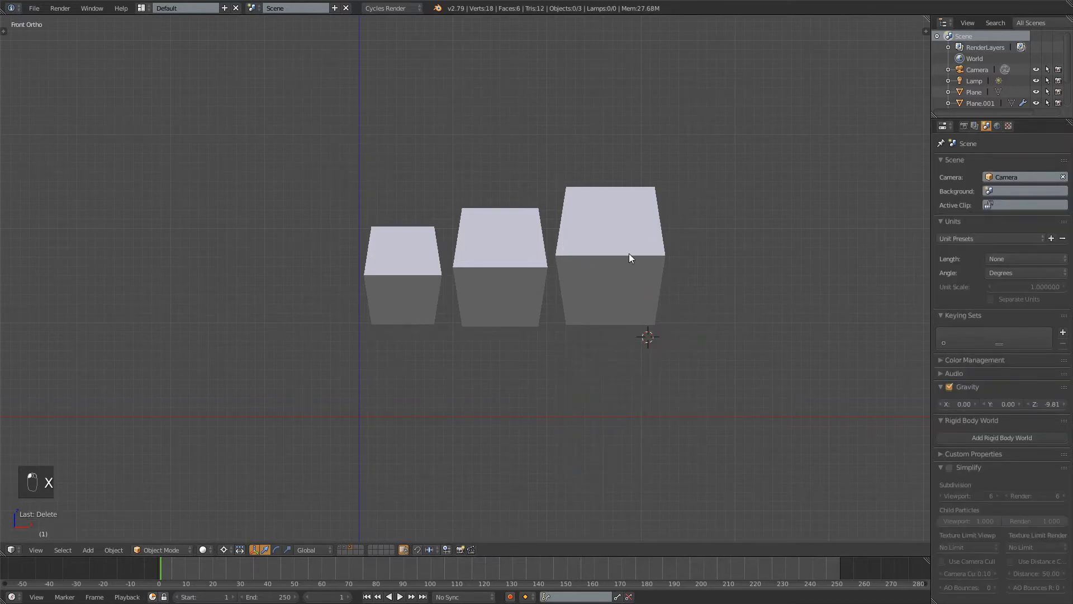
Rename the mesh data of the small, middle and large hair cards as Hair1, Hair2 and Hair3
click(420, 267)
click(984, 162)
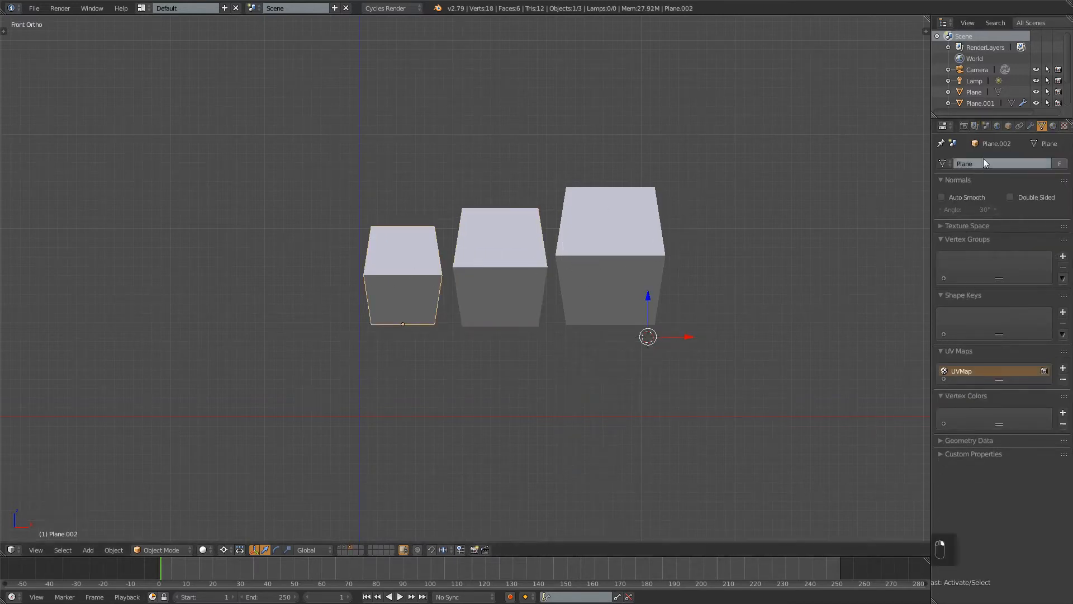
text(Hair1)
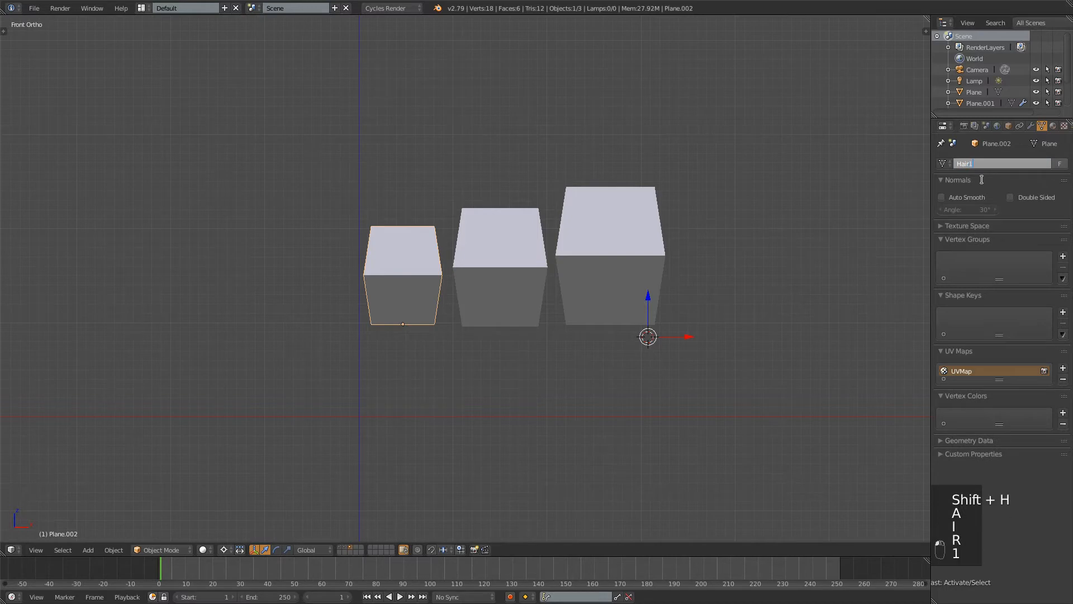
key(Return)
click(501, 301)
click(1012, 163)
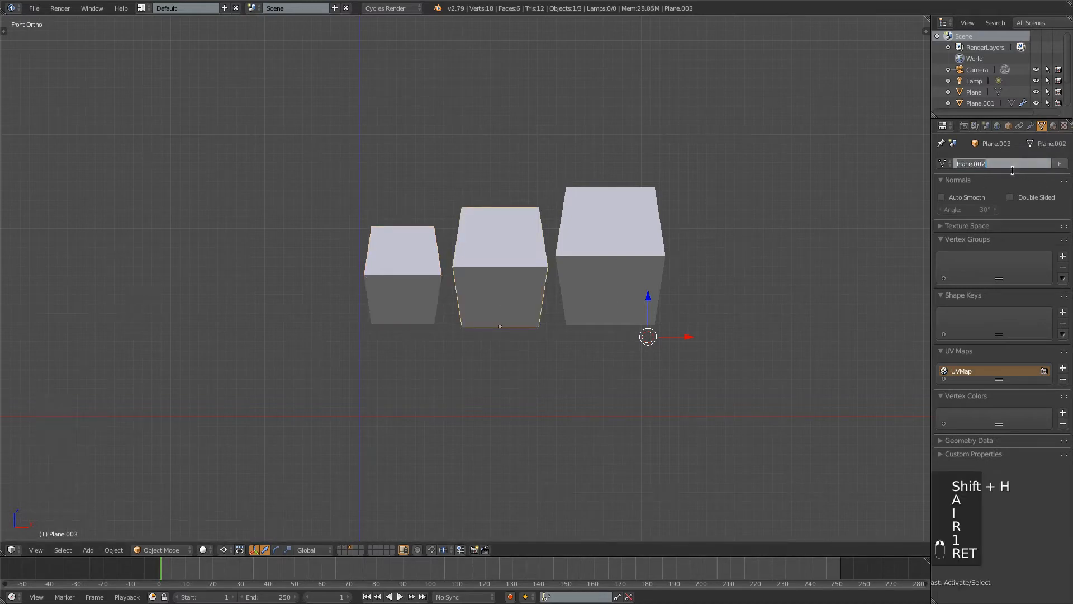
text(Hair2)
key(Return)
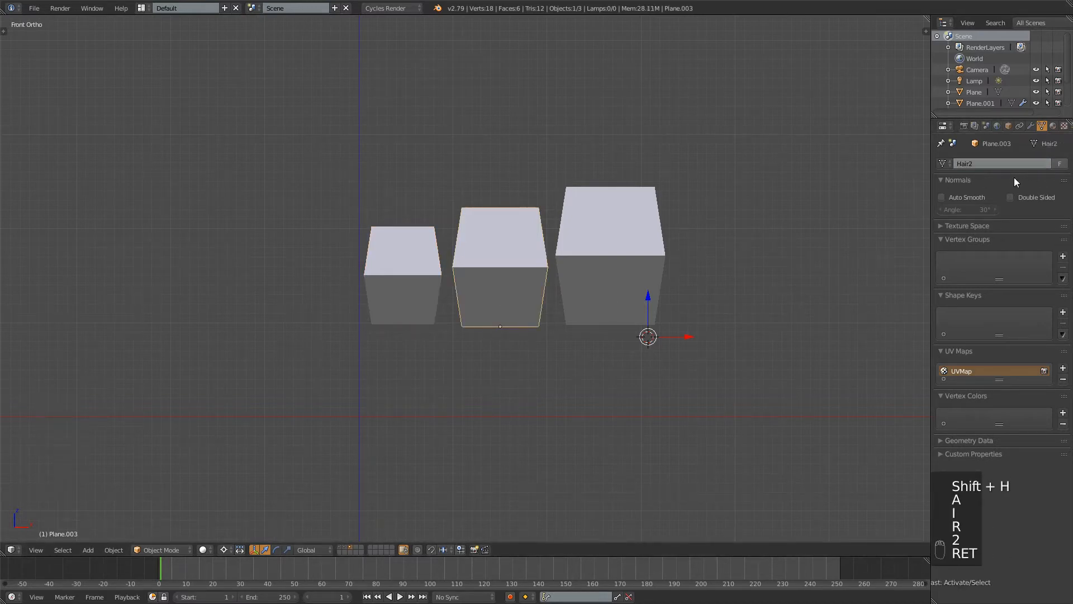
click(660, 229)
click(1002, 163)
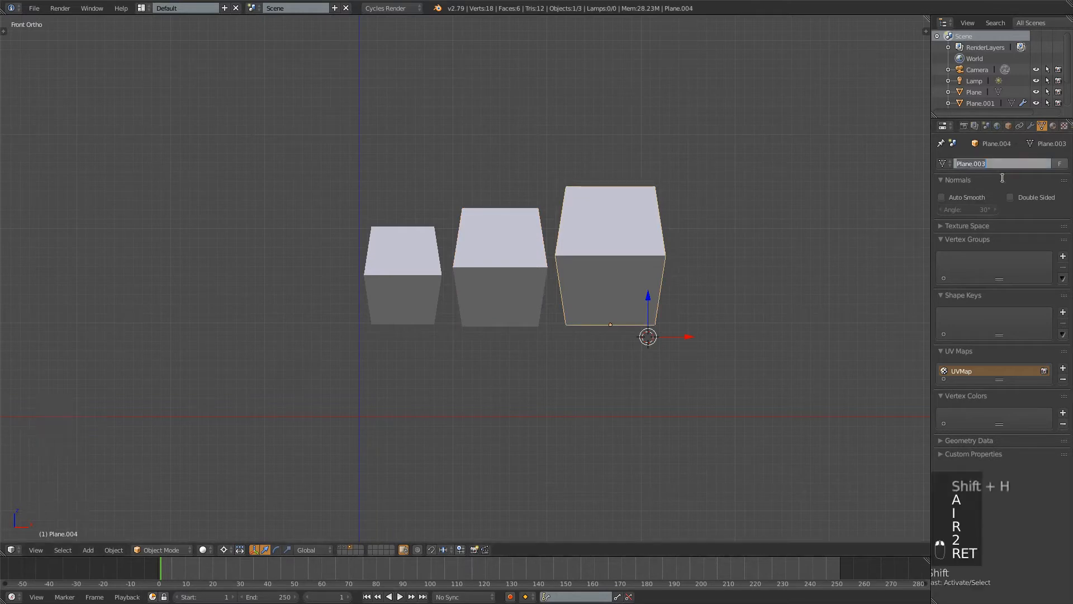
text(Hair3)
key(Return)
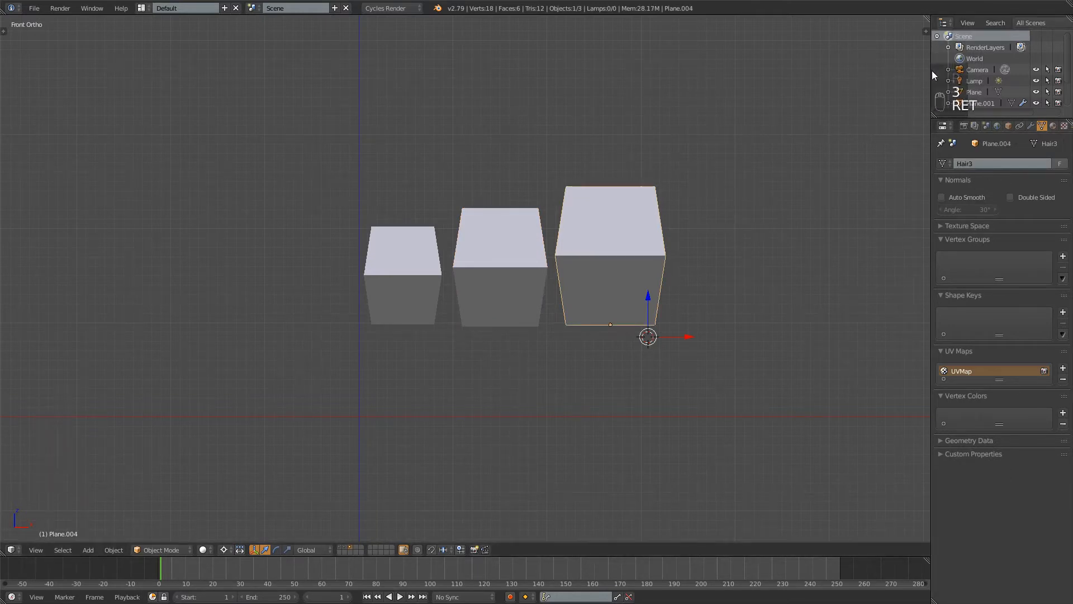
Rename the smallest hair card object as Hair1 in its object properties
drag(930, 71, 921, 71)
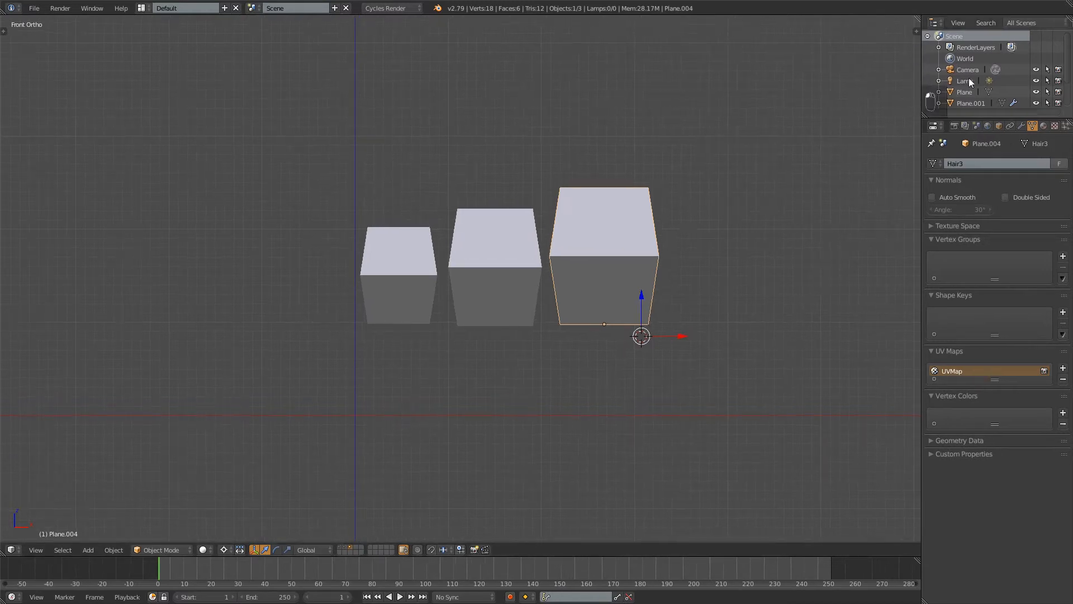
scroll(968, 79, down, 3)
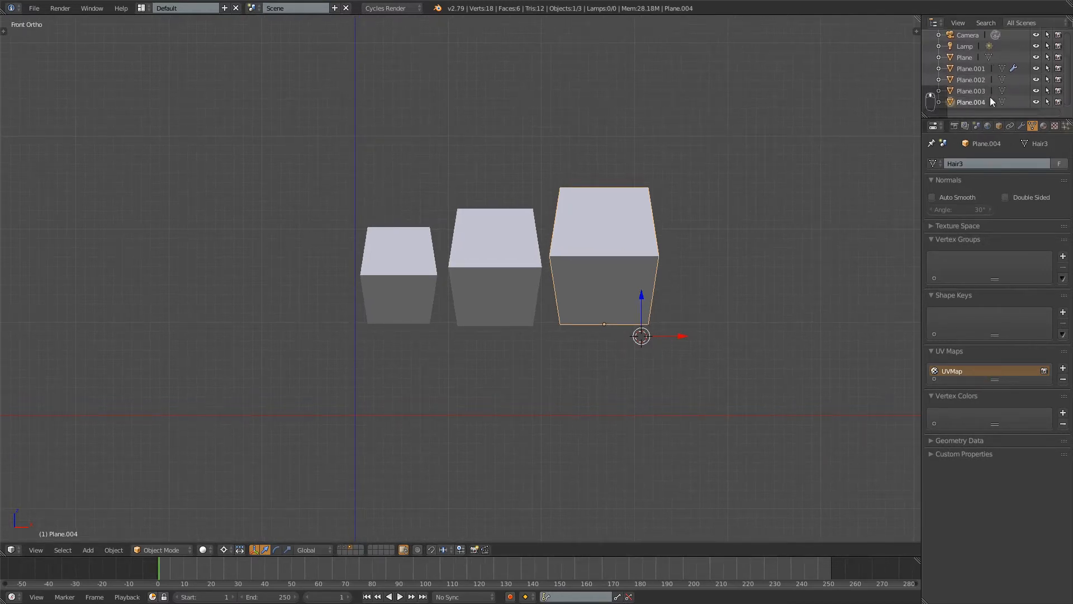
click(999, 126)
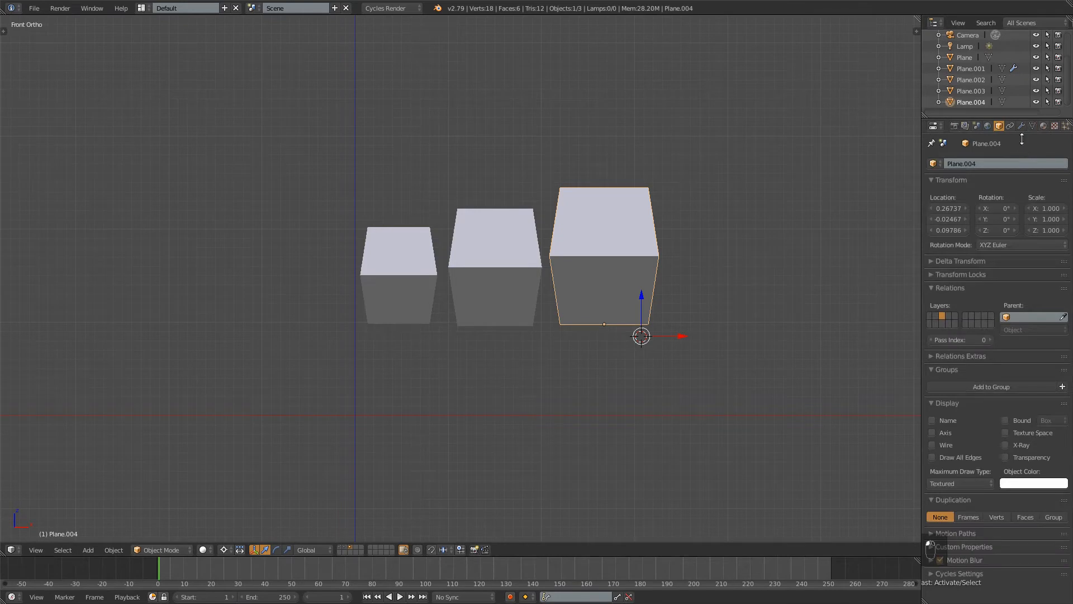
right_click(385, 265)
click(1002, 163)
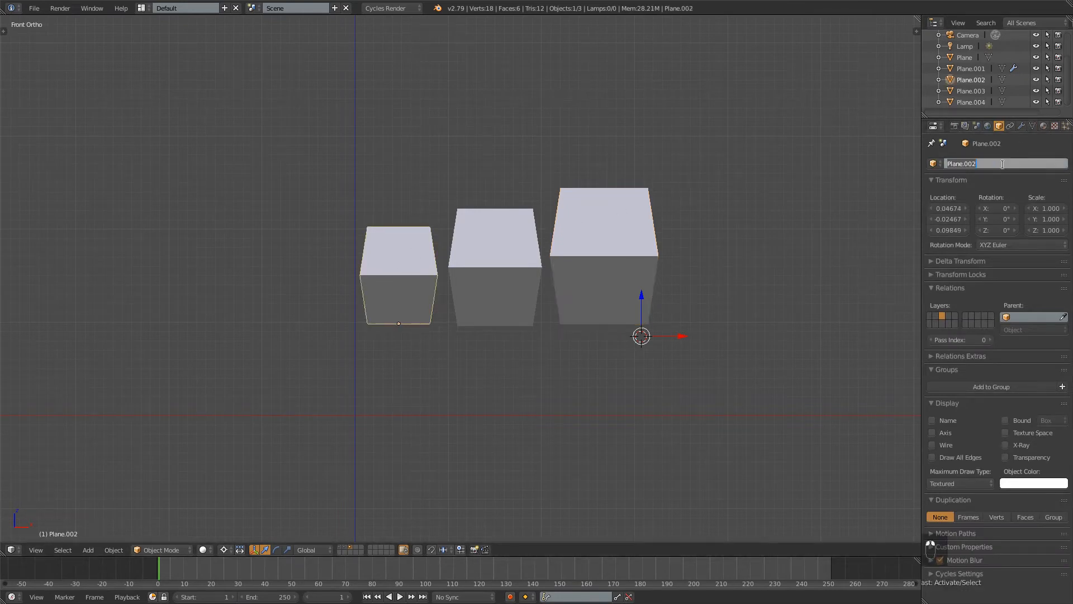
text(Hair12)
key(Return)
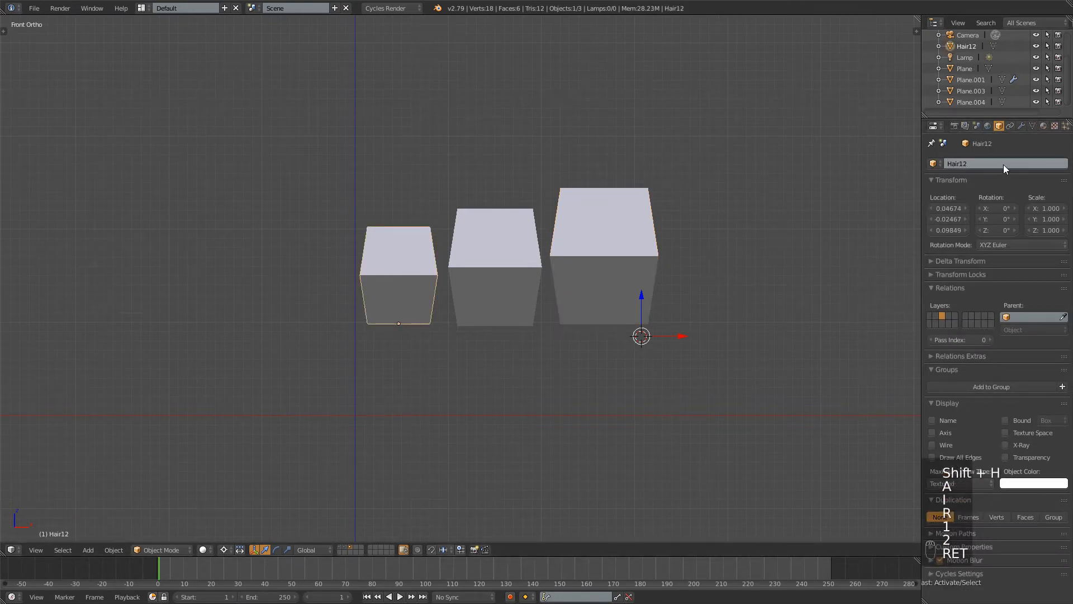
click(1004, 164)
key(BackSpace)
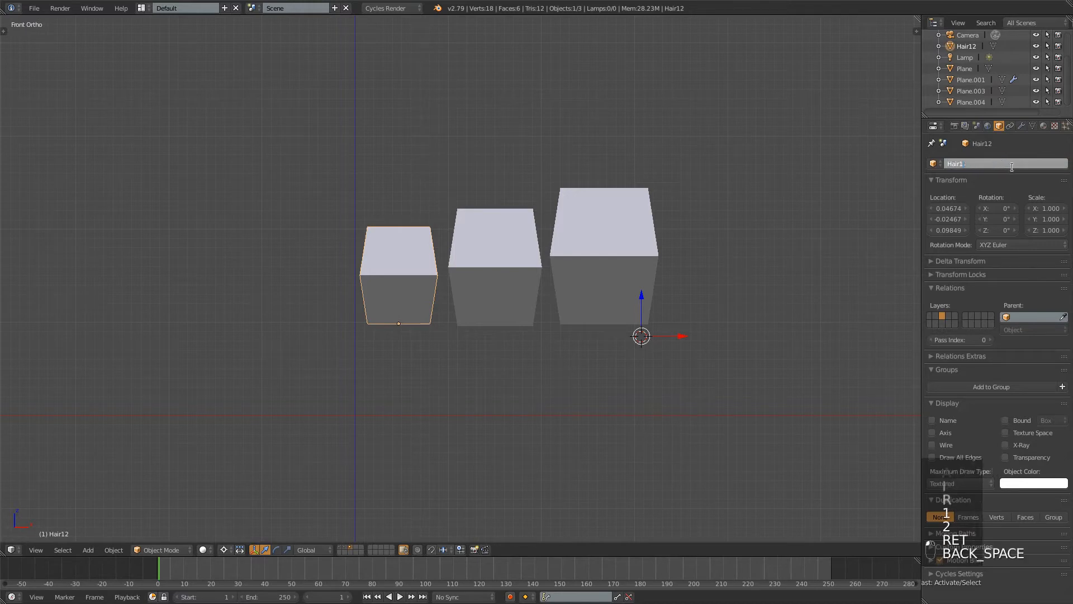
key(Return)
Rename the middle card object as Hair2 and the largest card object as Hair3
right_click(465, 293)
click(989, 163)
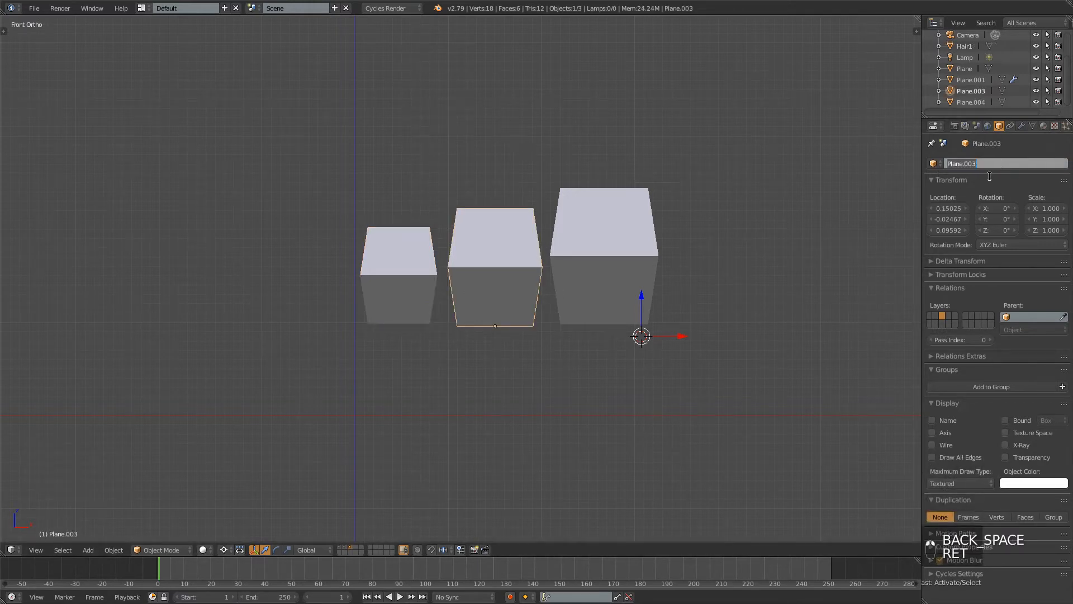
text(Hair2)
key(Return)
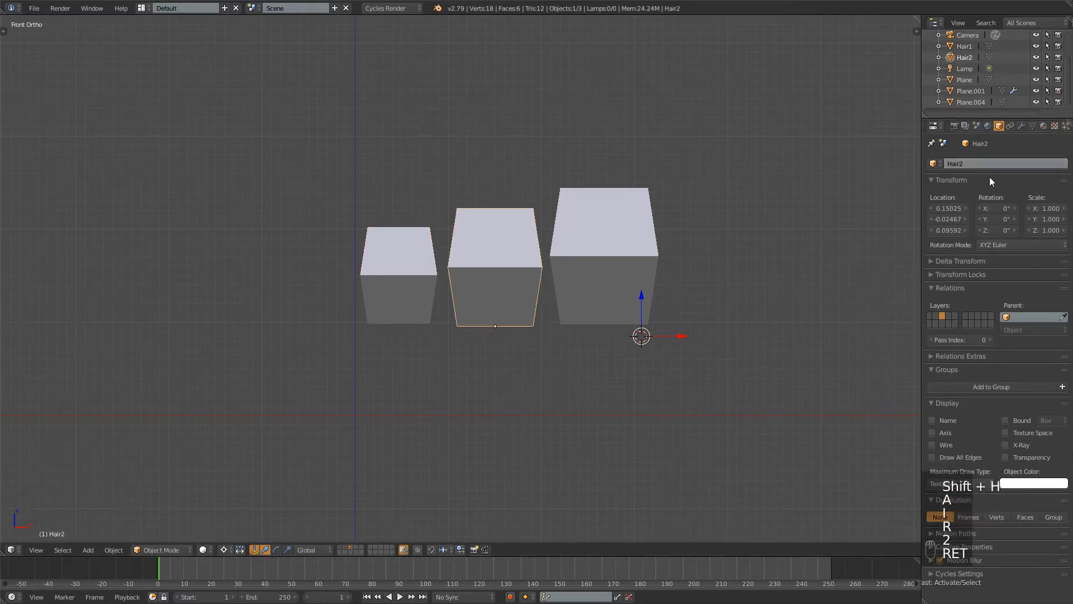
right_click(622, 248)
click(998, 163)
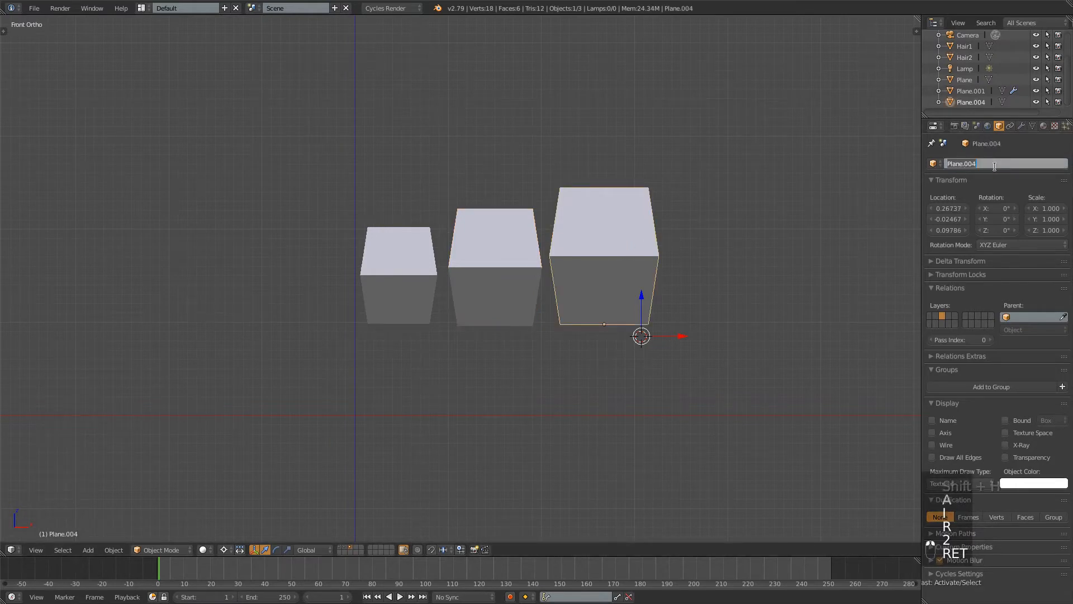
text(Hair3)
key(Return)
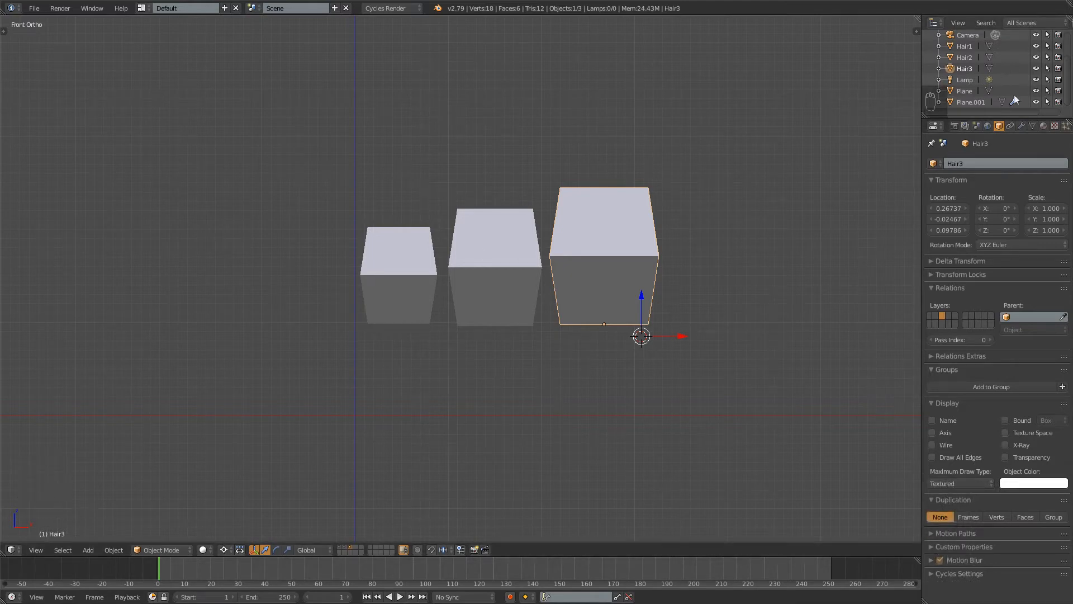
Put all three hair cards into a new group named HairCardGroup1
shift+right_click(531, 223)
shift+right_click(392, 269)
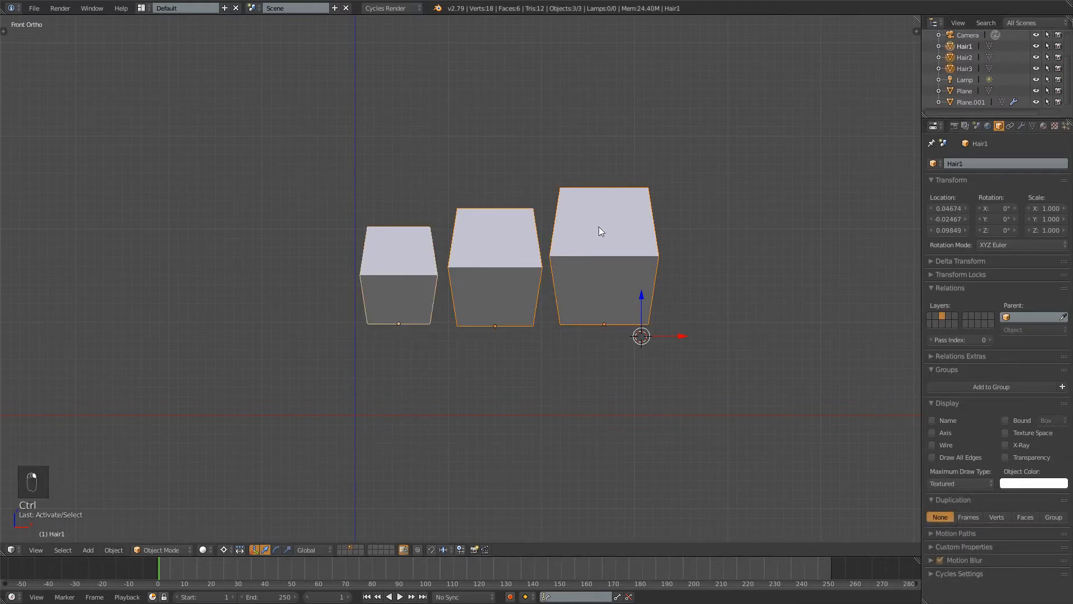
key(ctrl+g)
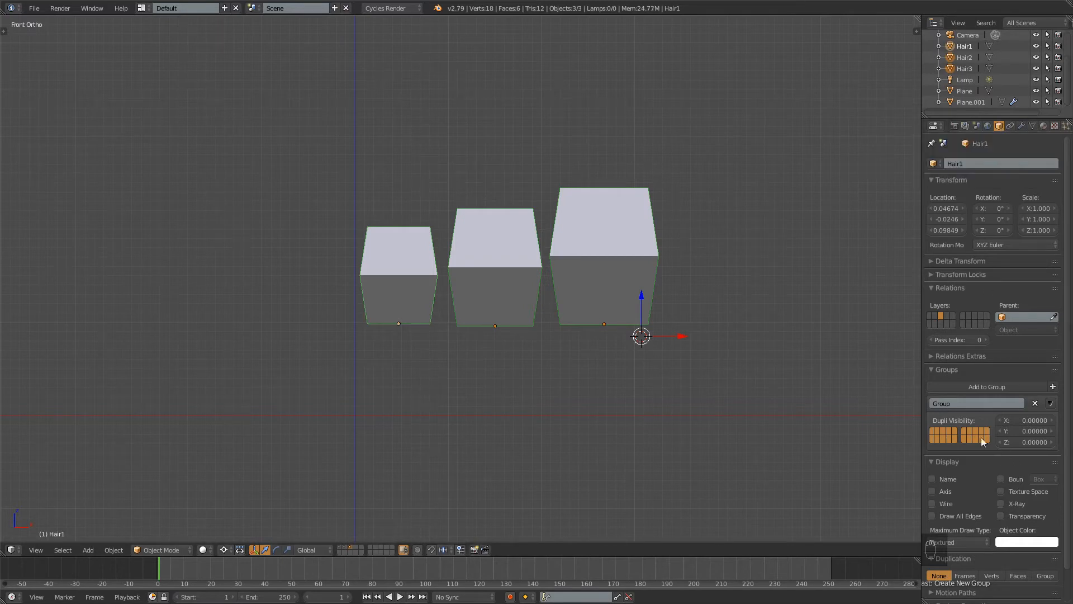
click(967, 403)
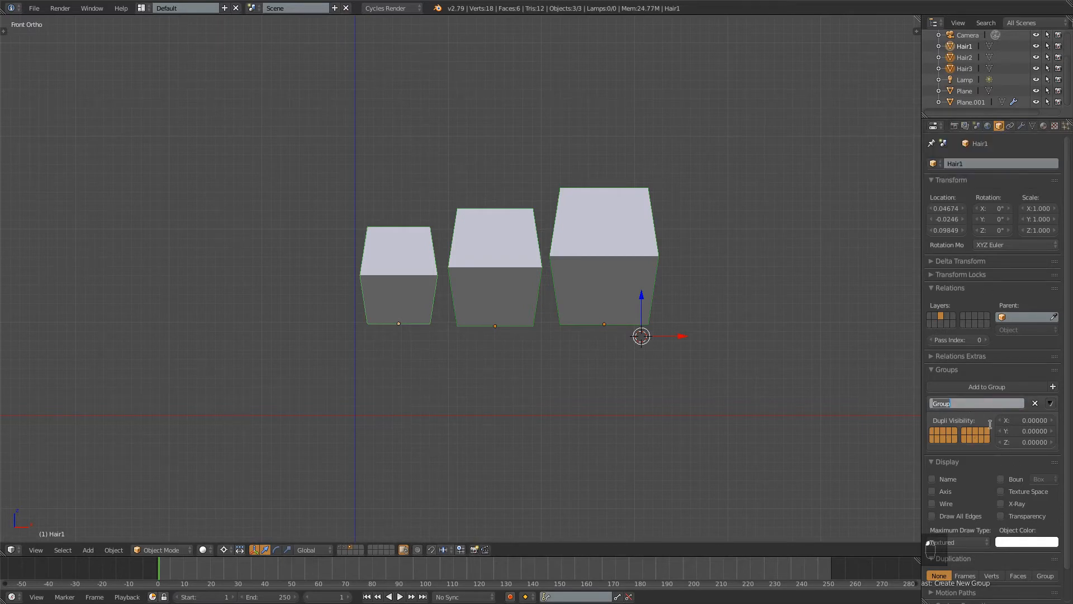
text(H)
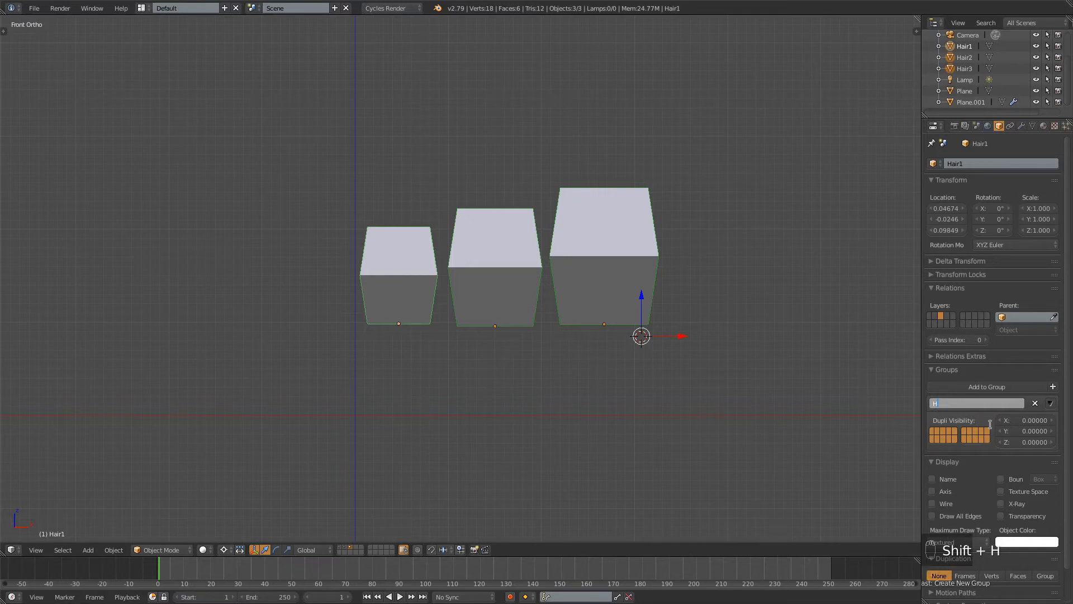
text(airCard)
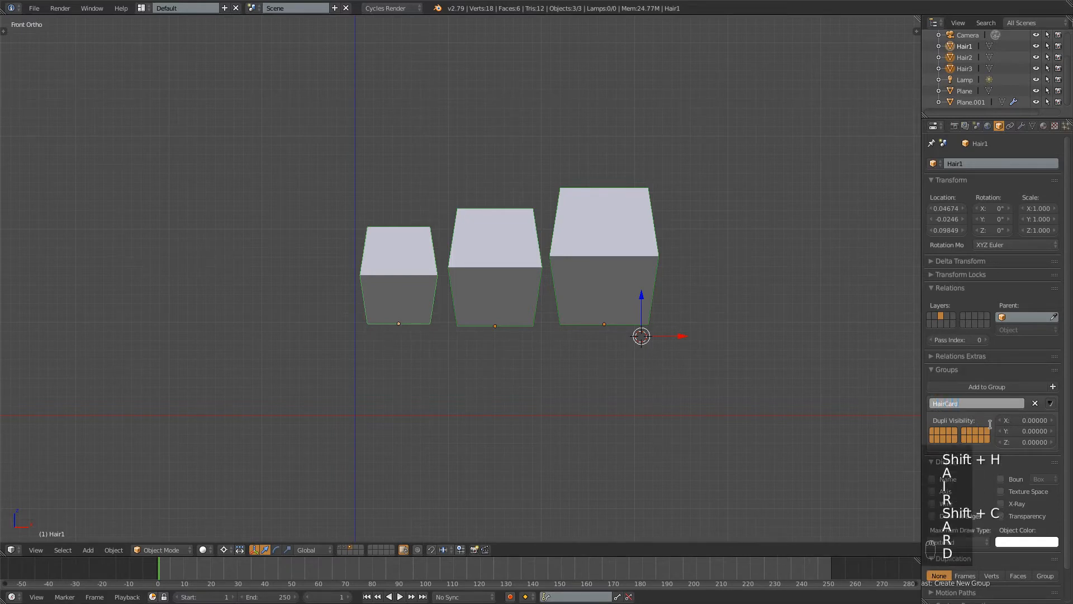
text(Group1)
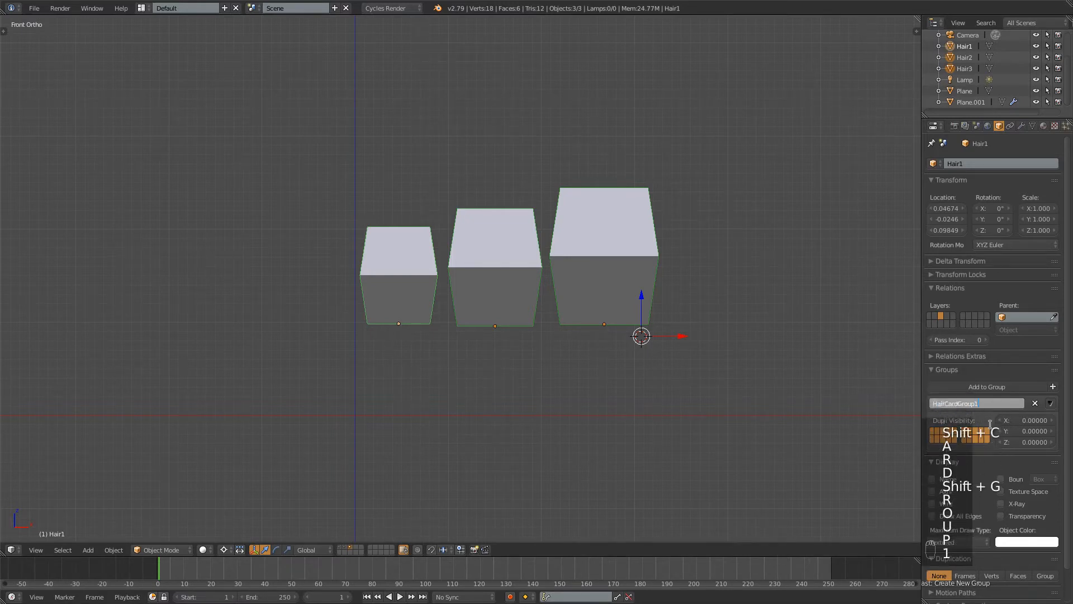
key(Return)
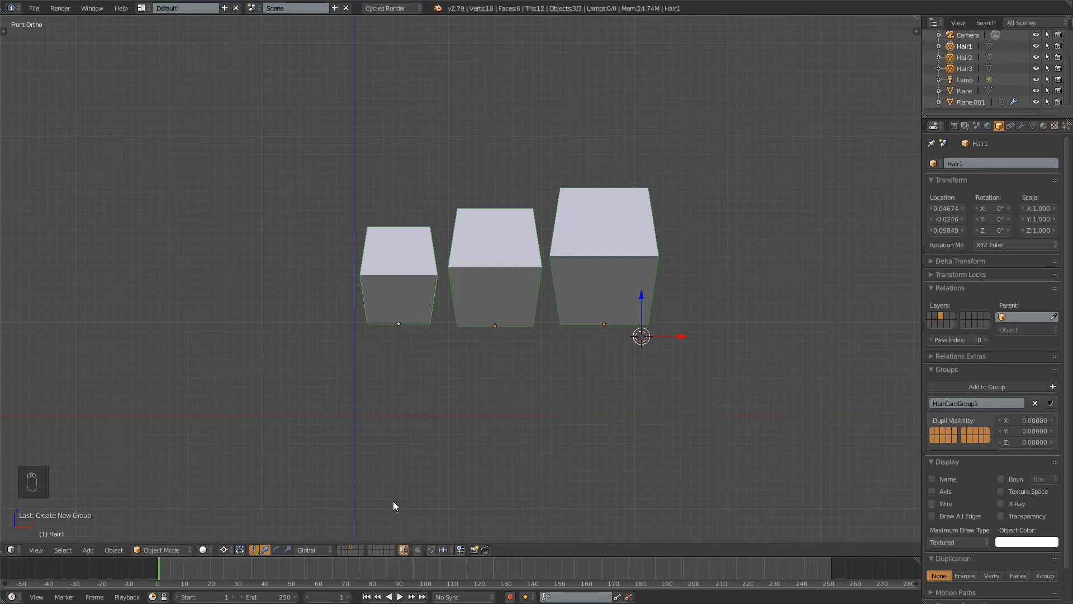
Switch to the first layer and set the emission number of the scalp mesh's hair particle system to 100
click(345, 547)
scroll(391, 224, down, 8)
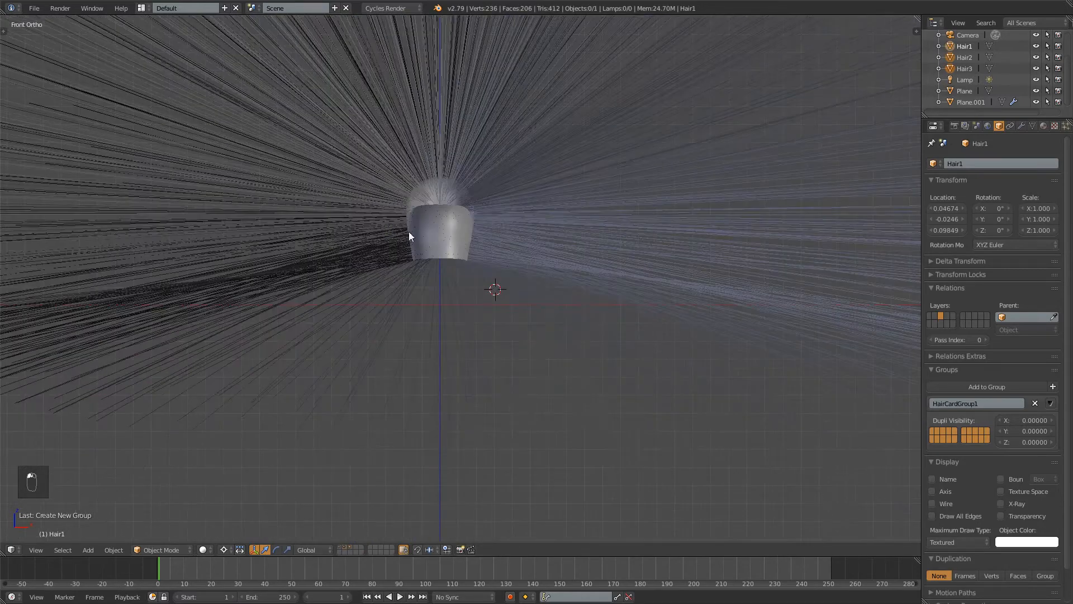
scroll(464, 243, up, 2)
right_click(448, 168)
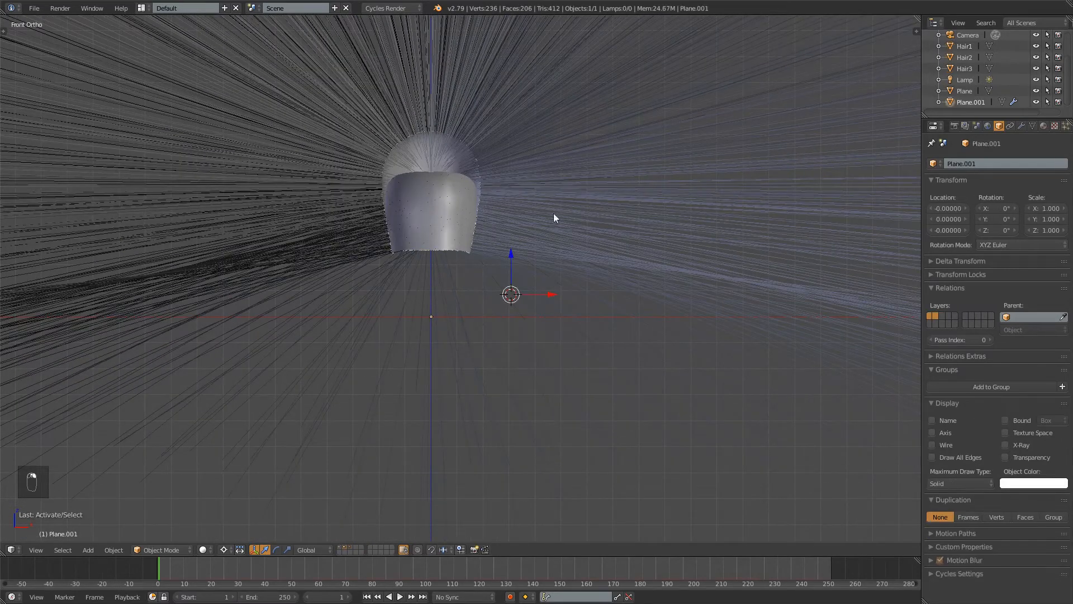
click(1066, 126)
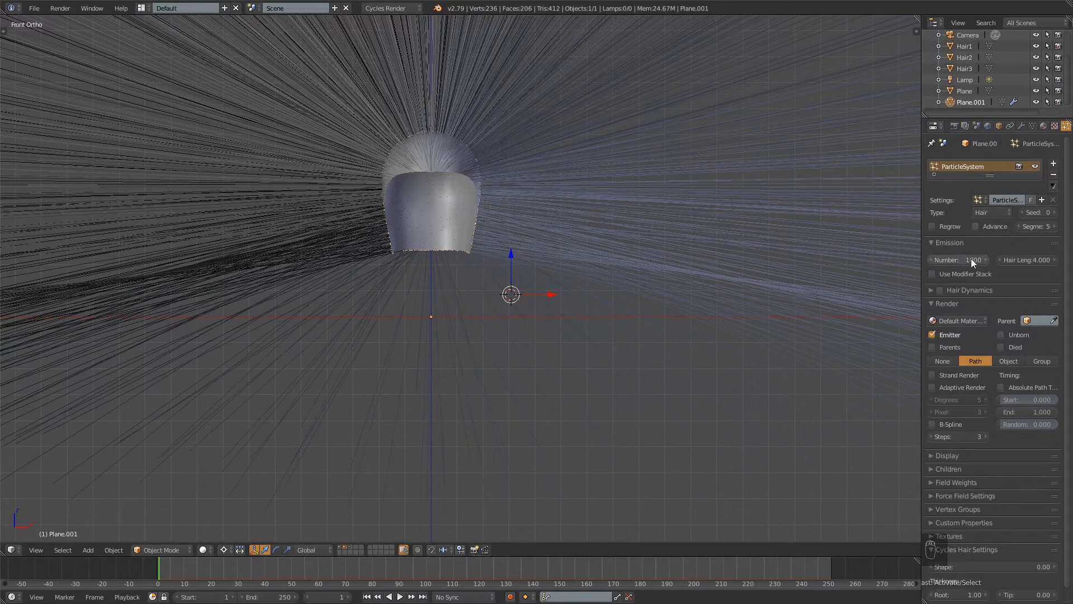
click(952, 257)
text(1000)
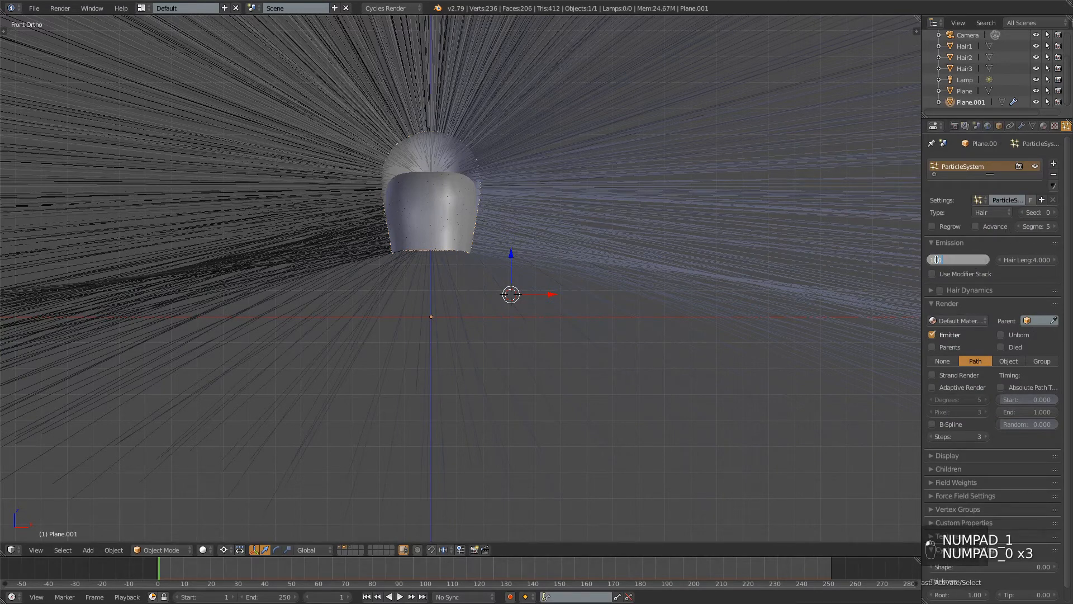
key(KP_Enter)
scroll(625, 260, up, 4)
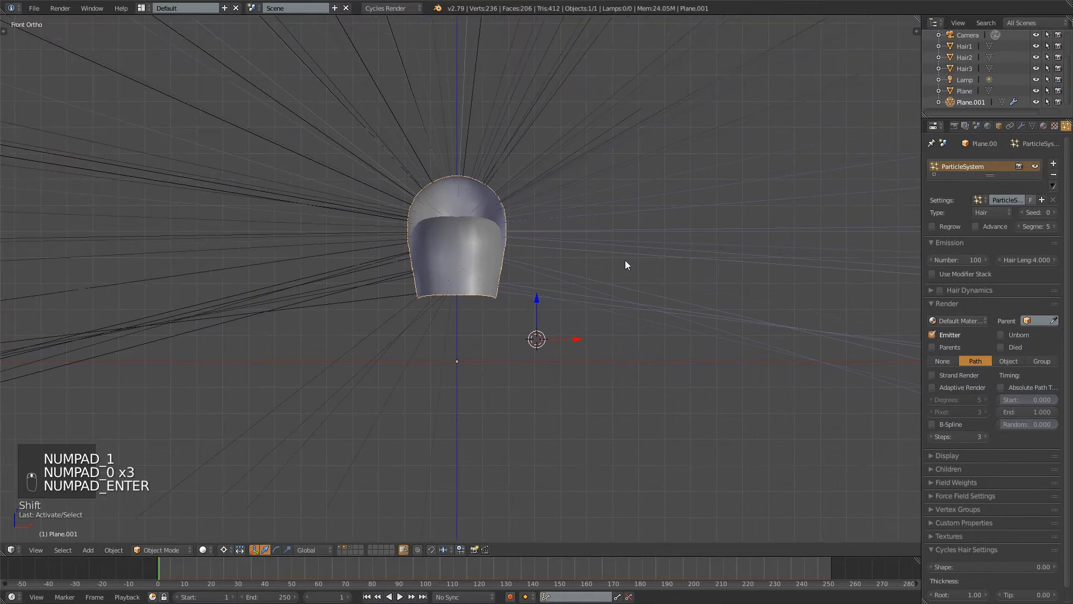
Show the hair card layer together with the scalp mesh and turn off emitter rendering in the particle system
shift+click(350, 546)
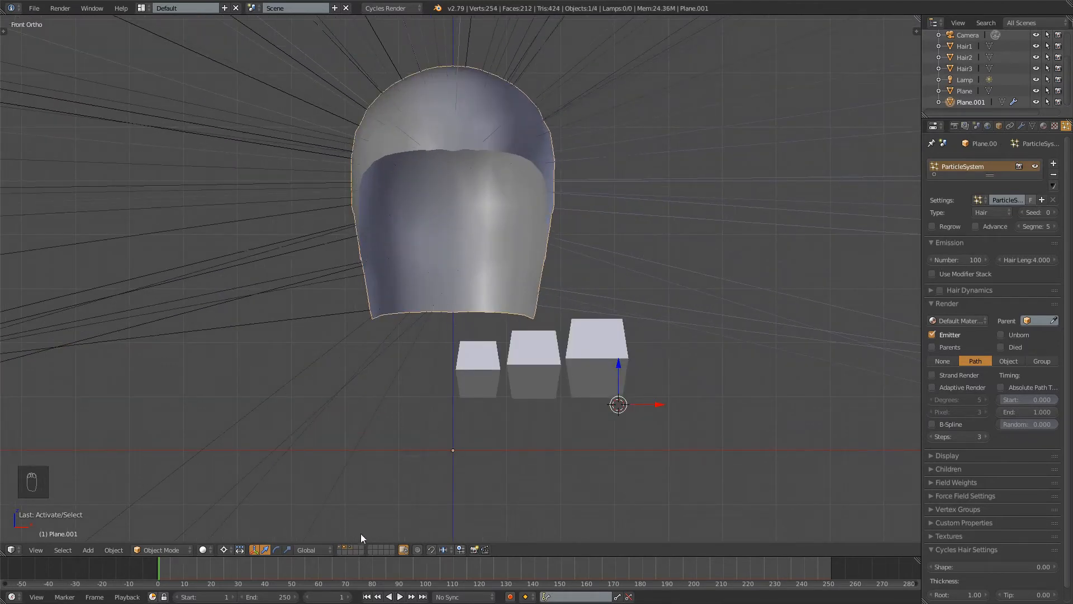
middle_drag(631, 205, 682, 171)
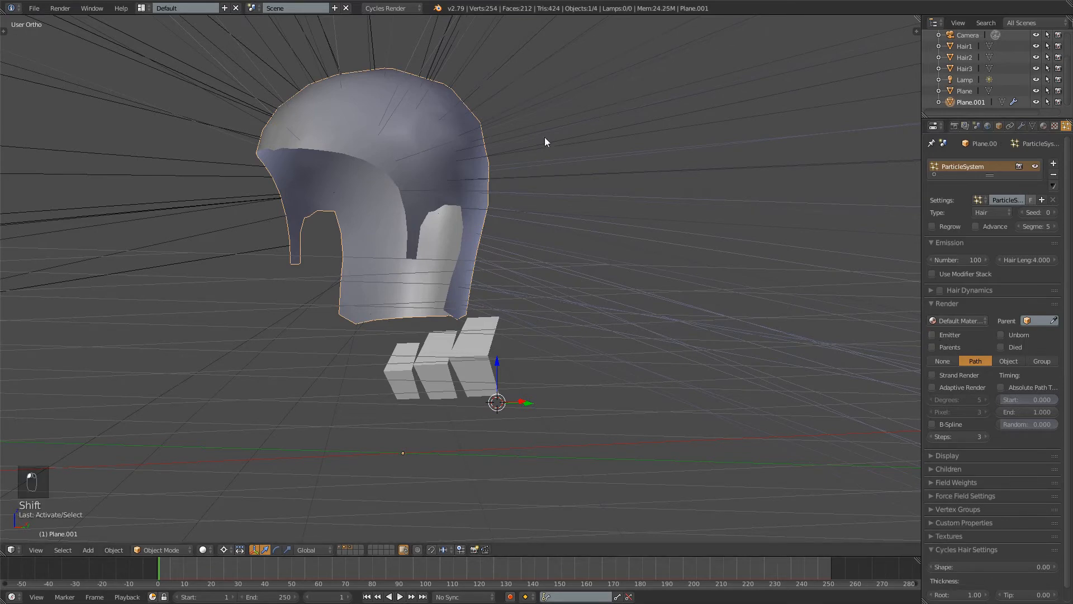
key(shift+z)
key(shift+z)
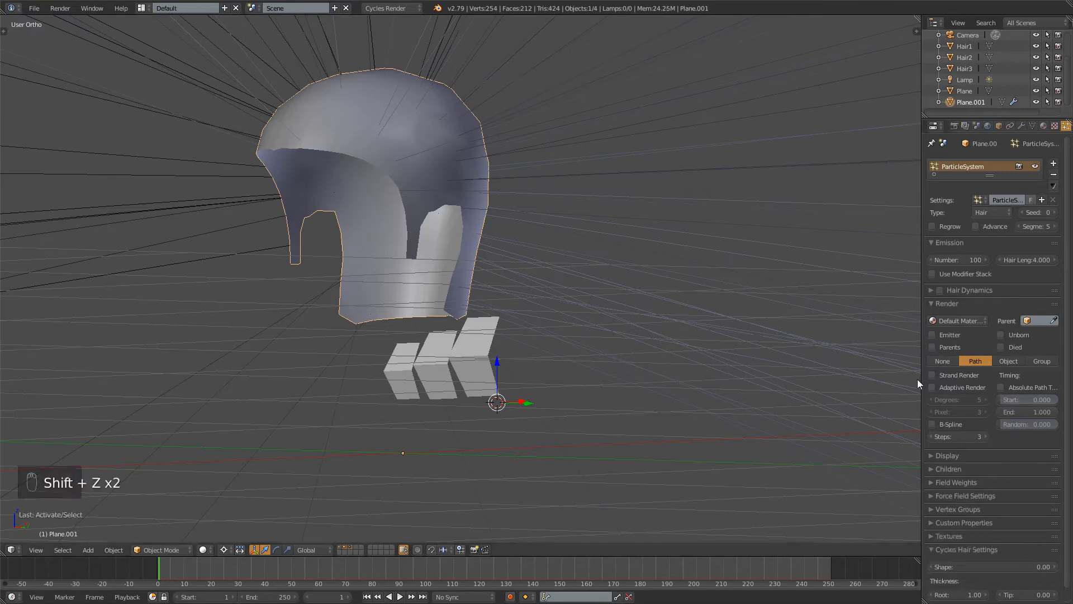
Render the scalp's hair particles as copies of the Hair1 object
scroll(950, 341, down, 1)
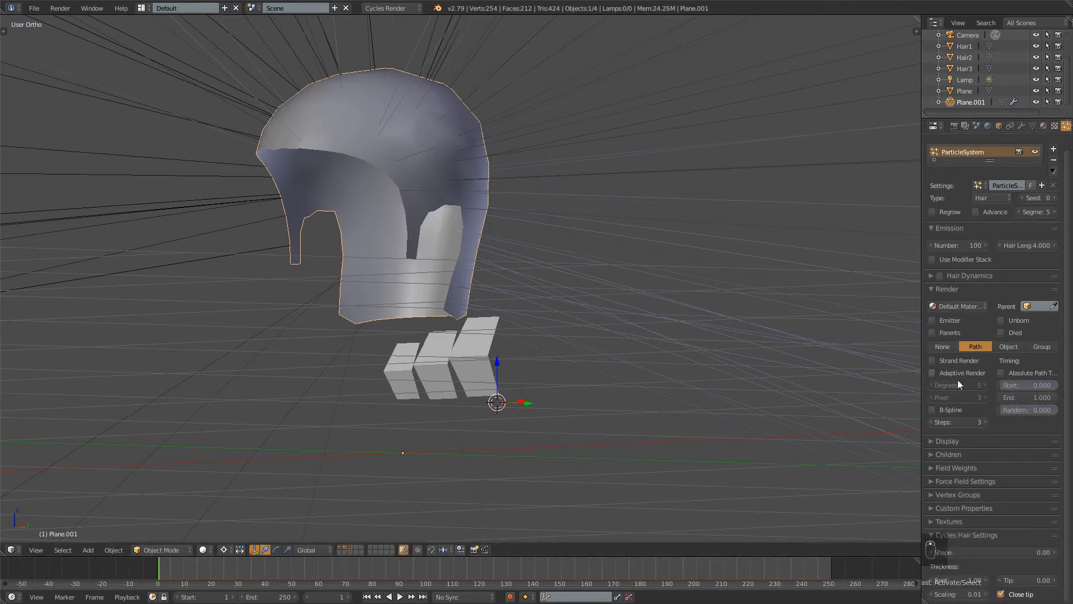
click(968, 441)
scroll(995, 296, down, 5)
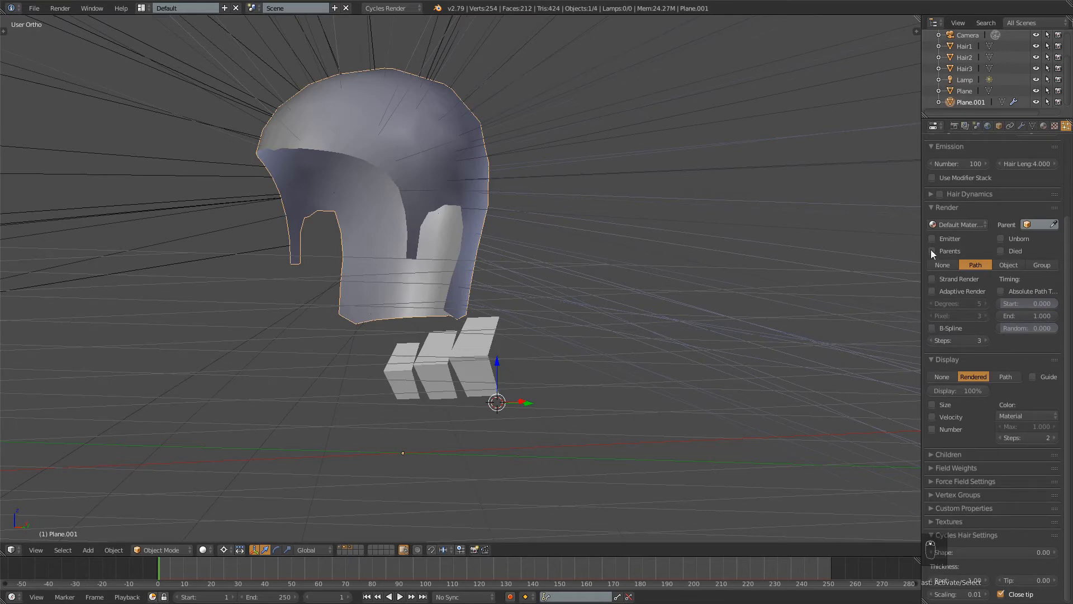
scroll(945, 287, up, 2)
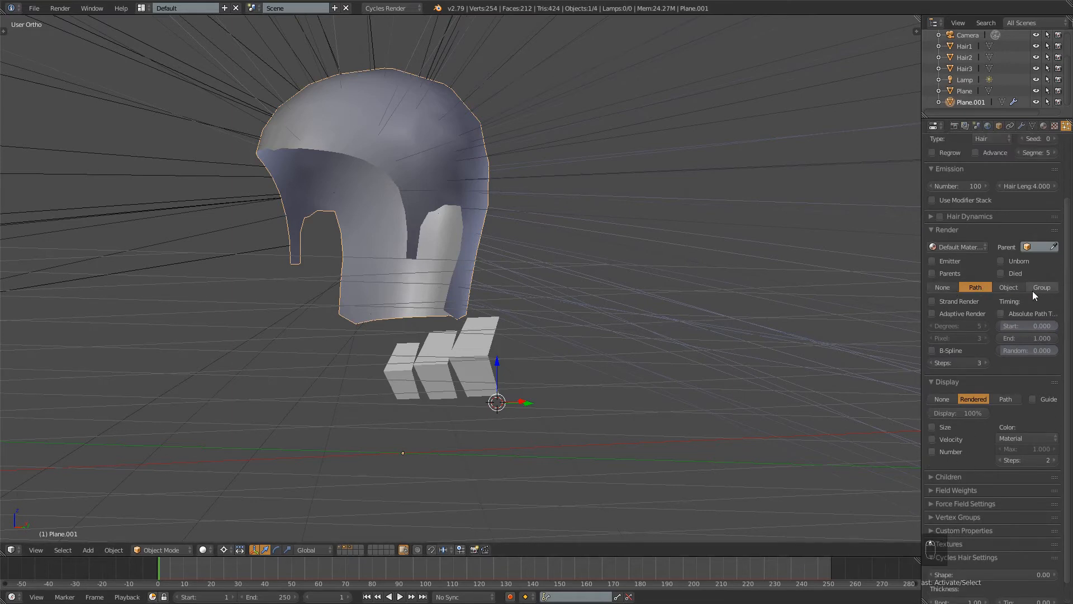
click(1004, 288)
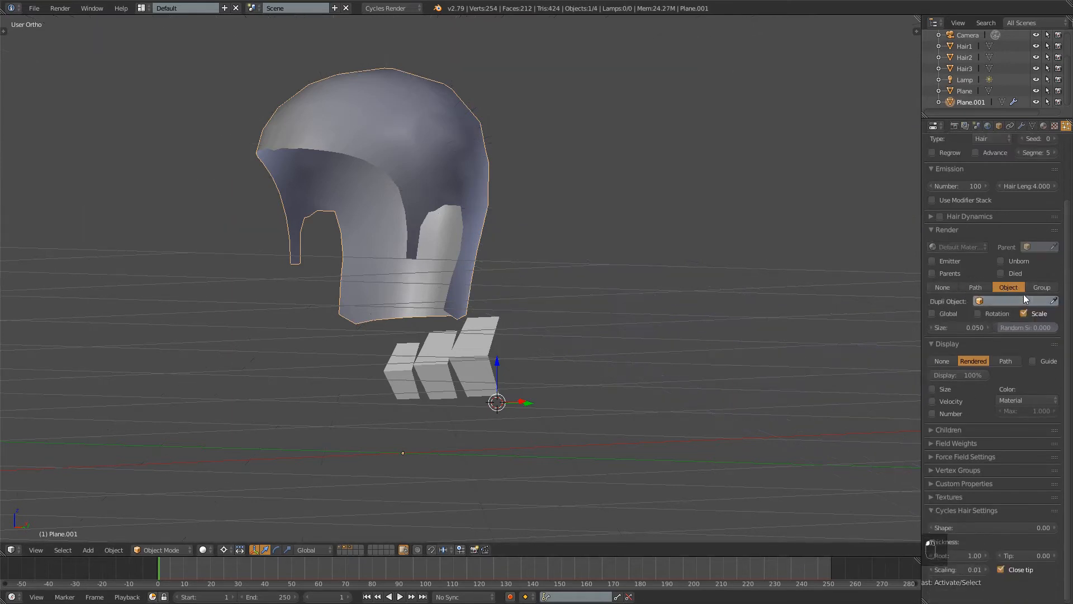
click(1007, 302)
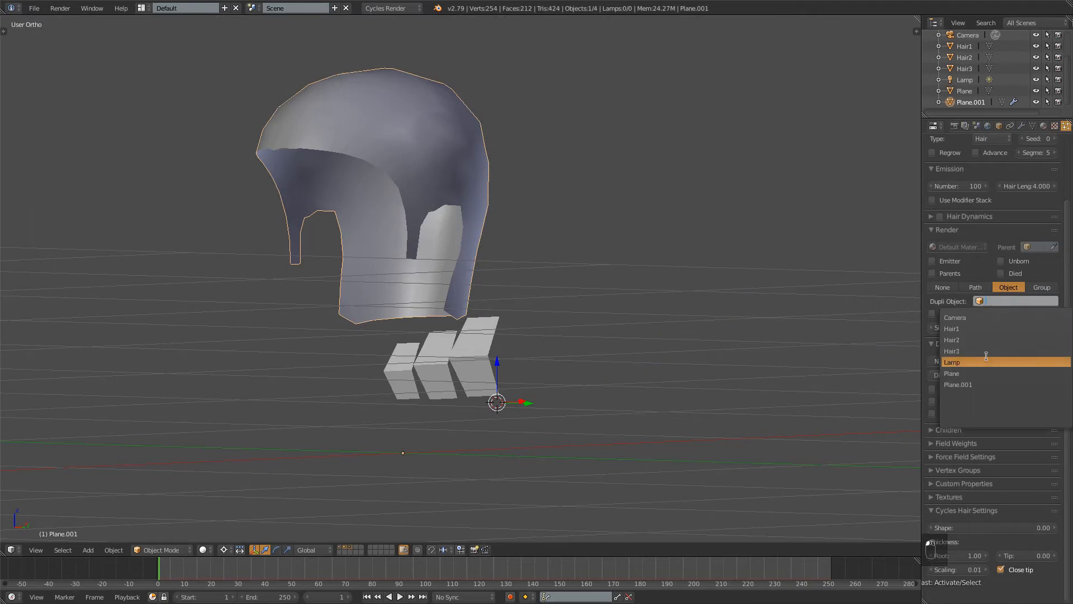
click(980, 330)
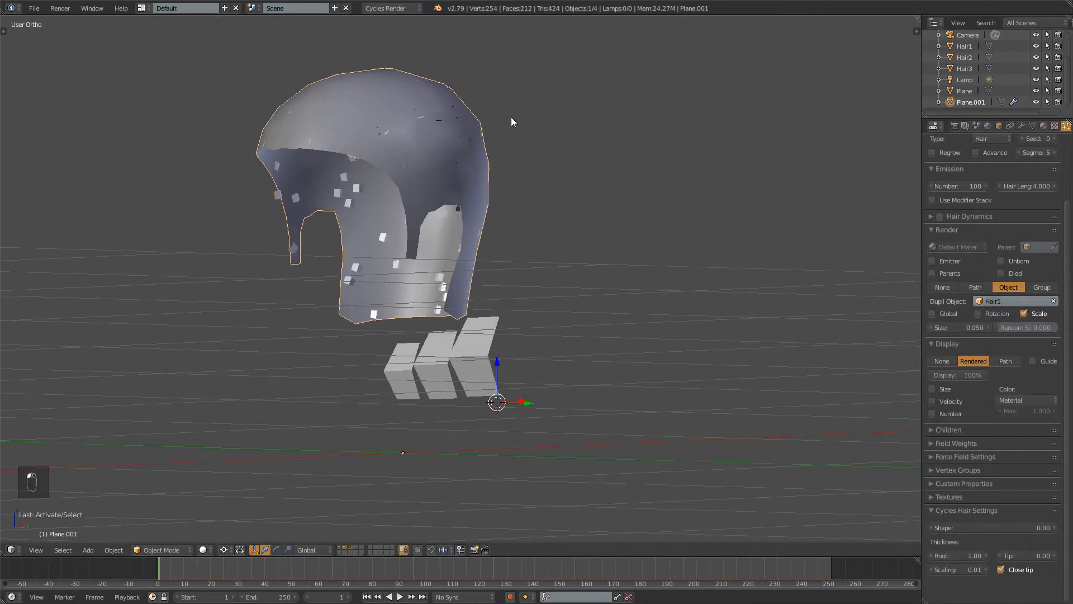
middle_drag(511, 118, 600, 288)
shift+middle_drag(905, 224, 804, 148)
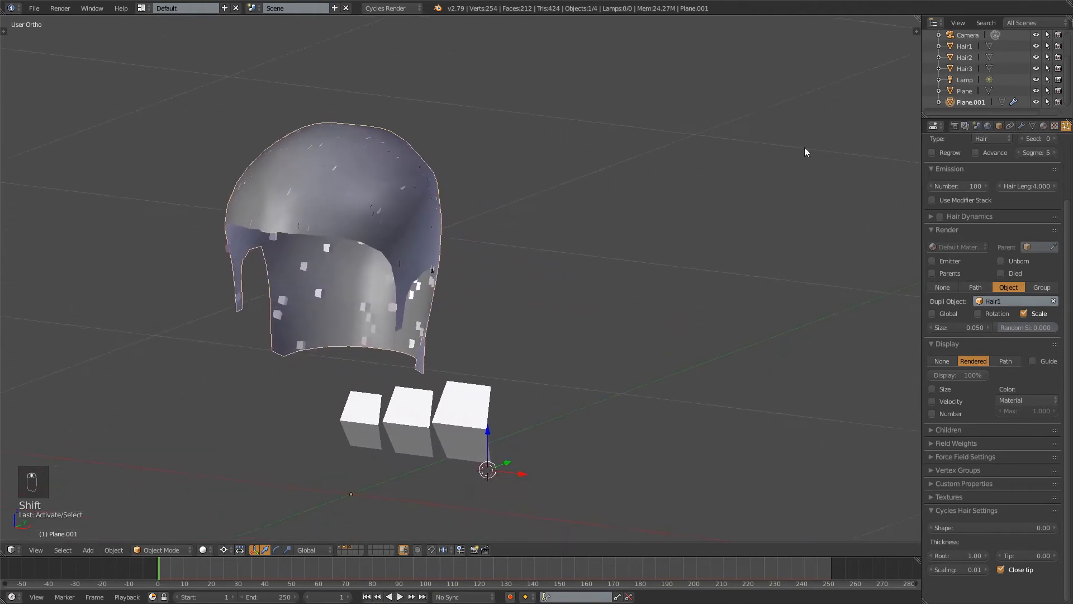
Switch the hair particle rendering to a group and use HairCardGroup1 as the duplicated group
click(1042, 286)
click(1014, 301)
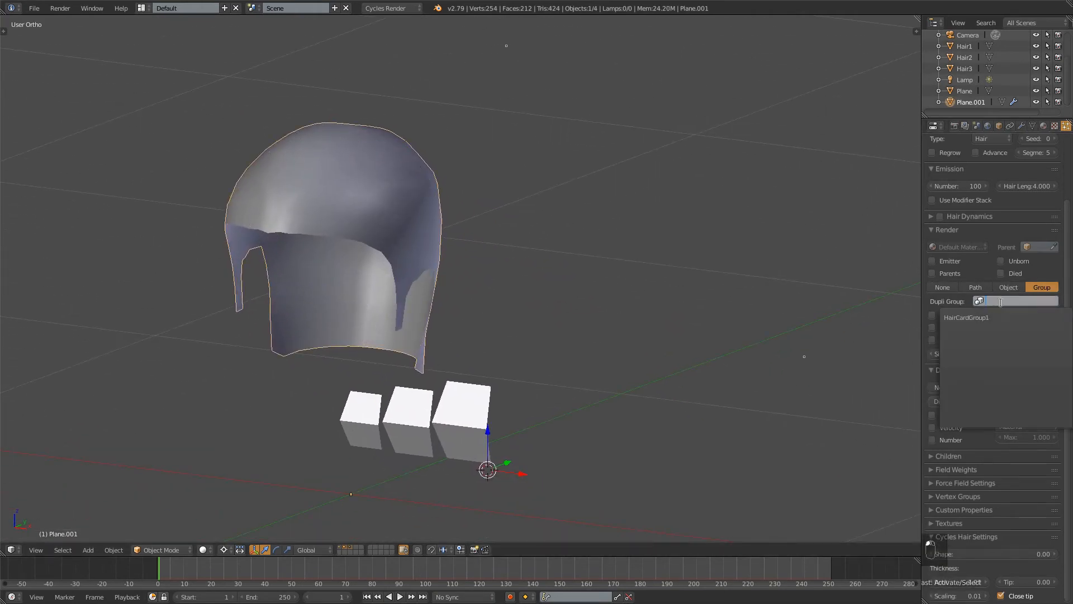
click(1006, 314)
shift+middle_drag(492, 211, 553, 156)
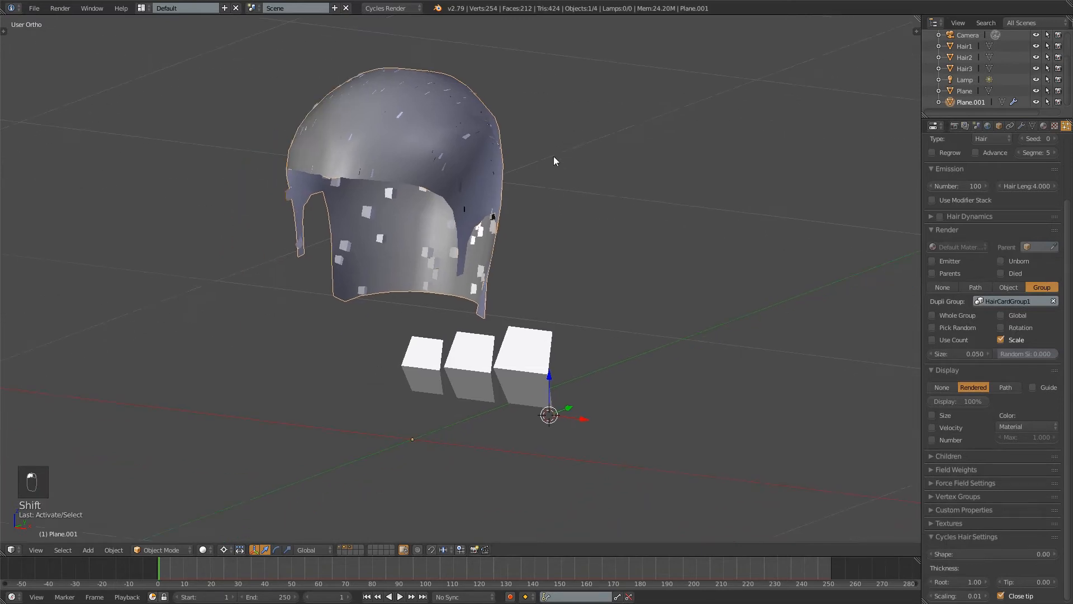
middle_drag(493, 181, 551, 222)
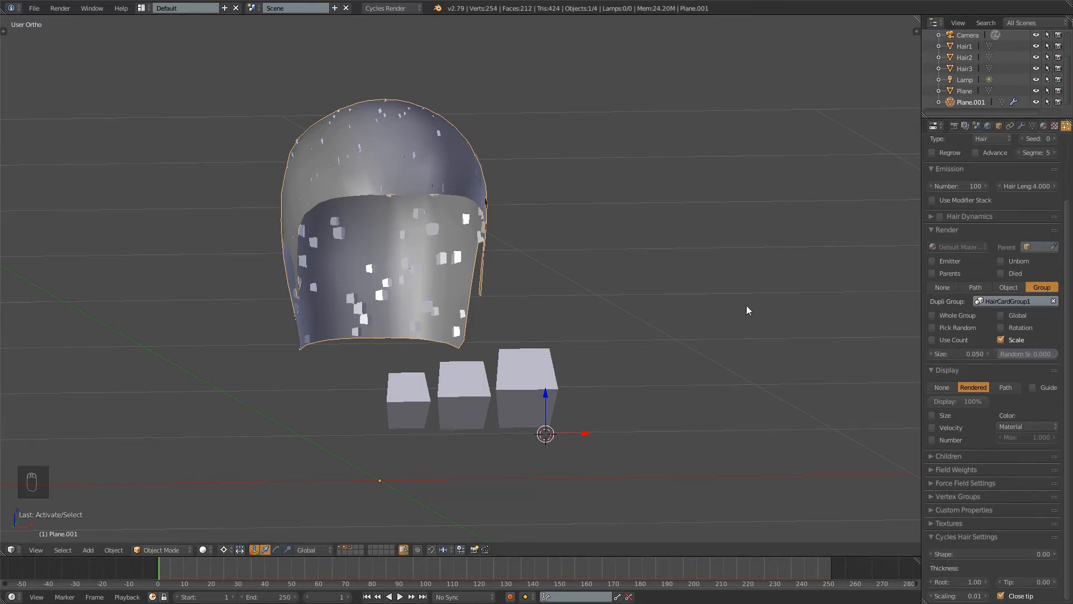
Set the size of the rendered hair cards in the particle system to 1
click(966, 356)
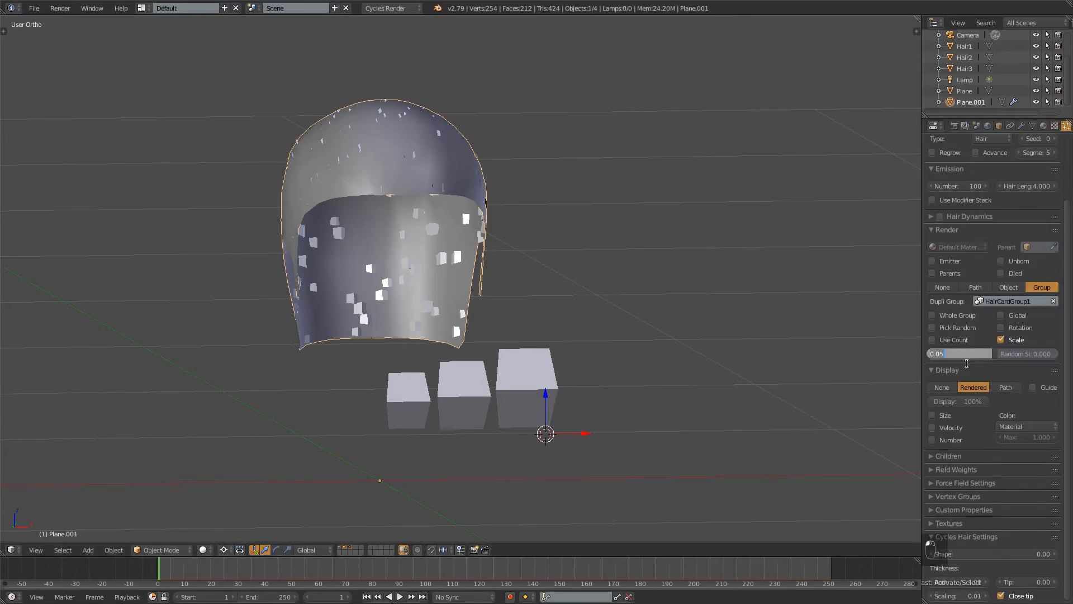
text(1)
key(KP_Enter)
middle_drag(810, 296, 1047, 385)
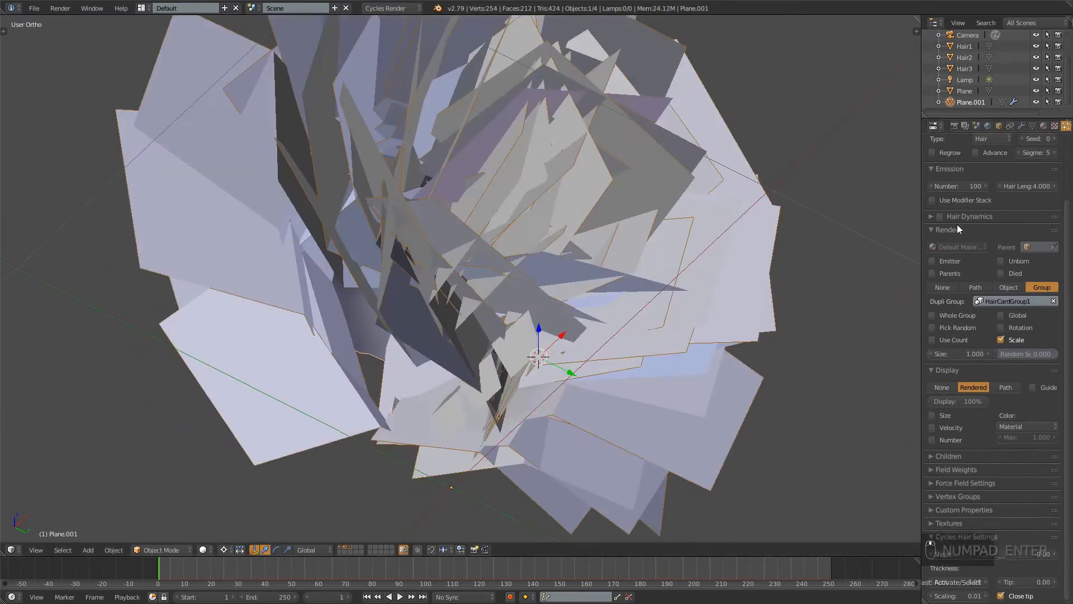
Reduce the emission number of the scalp's particle system to 2
scroll(957, 224, up, 3)
drag(969, 254, 876, 246)
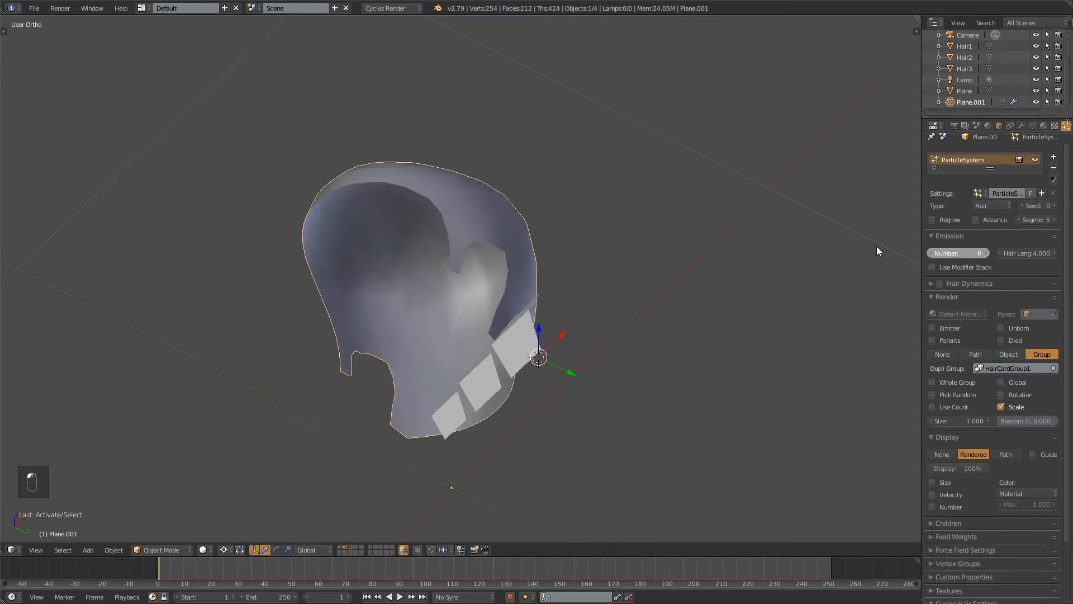
click(986, 251)
click(984, 251)
middle_drag(727, 267, 688, 321)
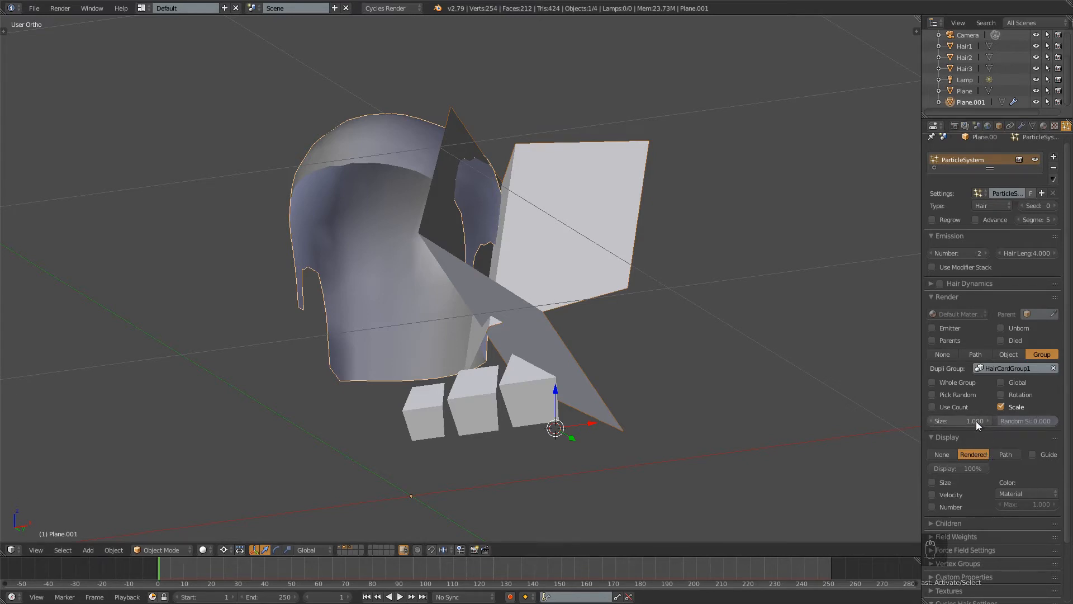
Set the hair length of the scalp's particle system to 1
click(1031, 252)
text(1)
key(Return)
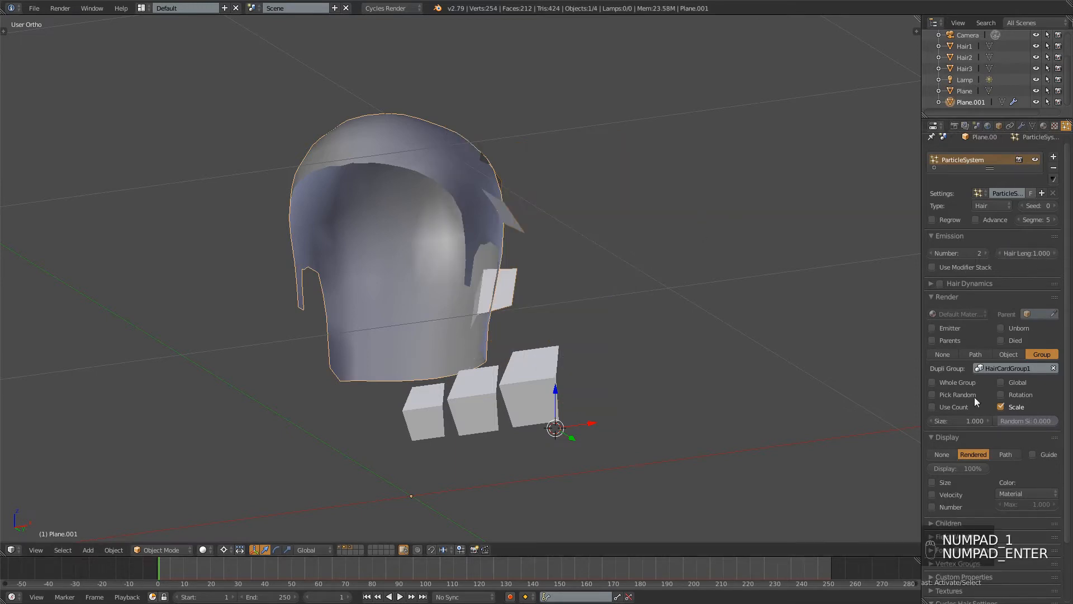
middle_drag(726, 318, 641, 279)
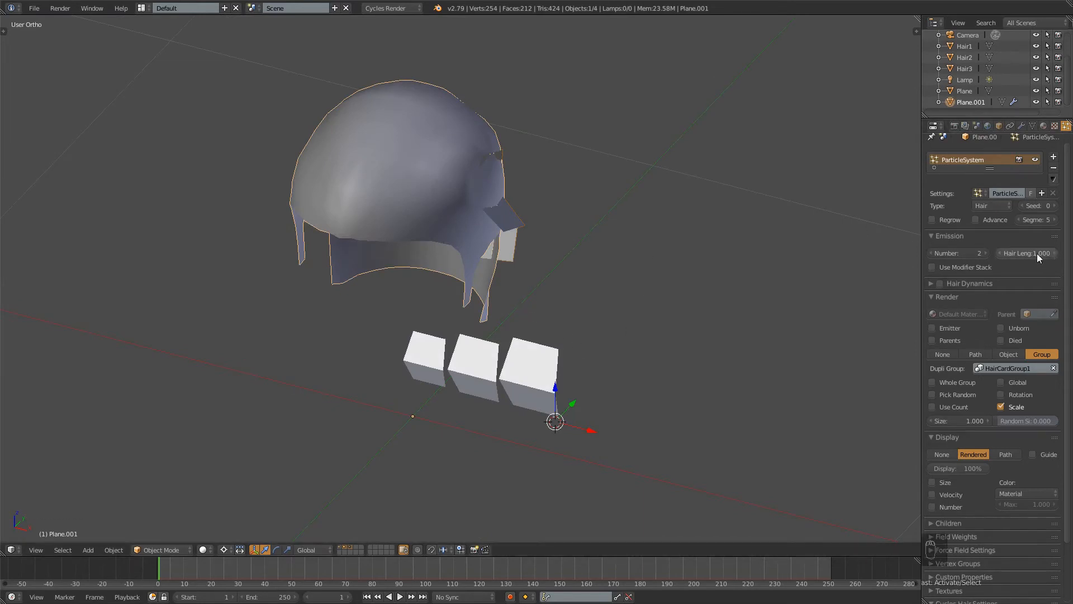
drag(1027, 252, 1033, 254)
text(1)
key(Return)
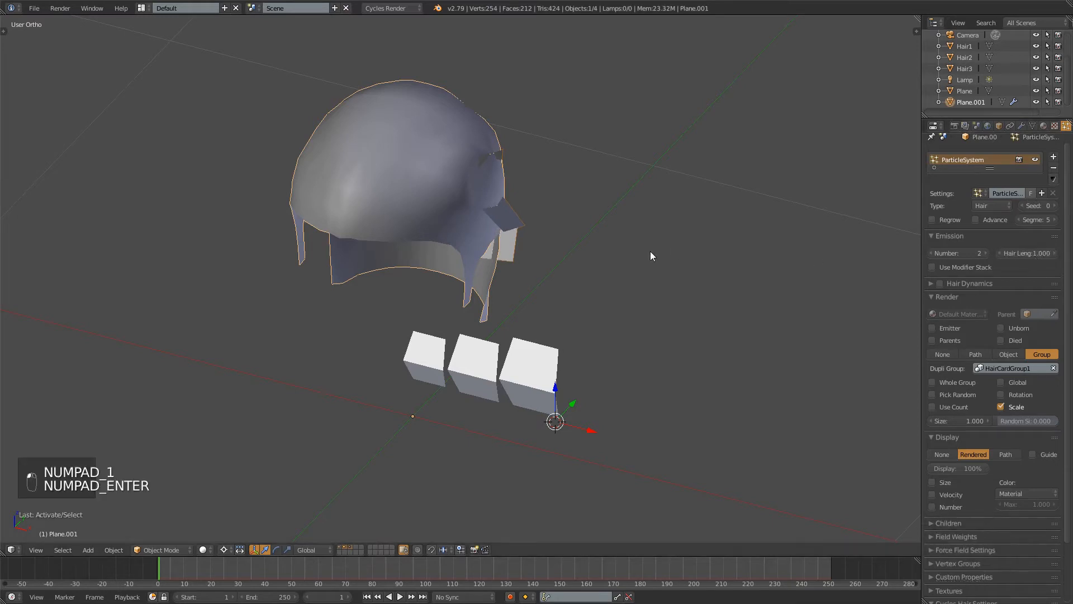
Try scaling up the whole mesh of the largest hair card, Hair3, in Edit Mode
right_click(549, 385)
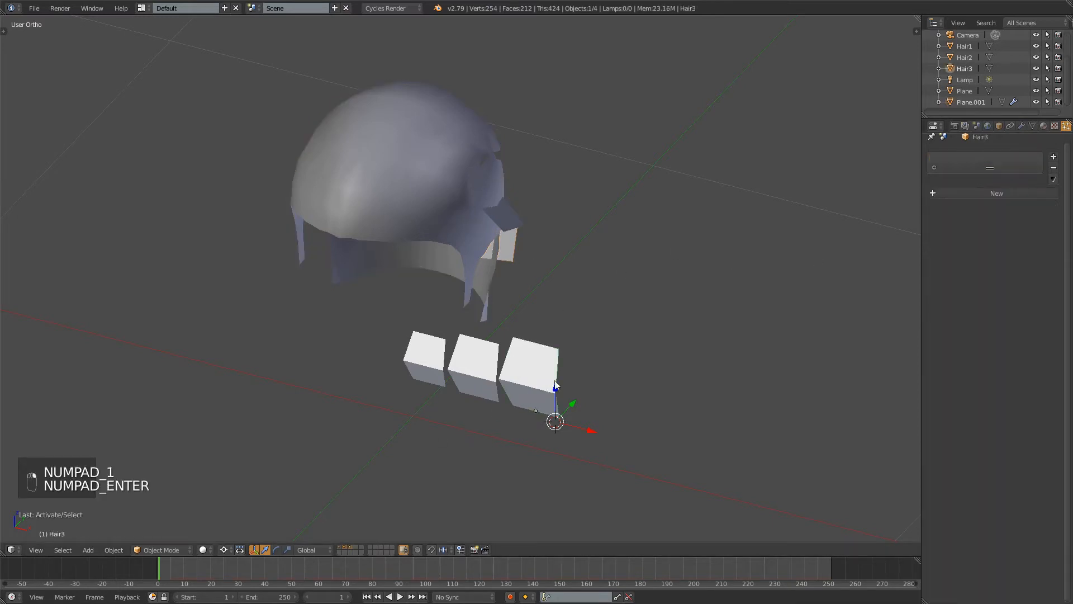
key(Tab)
key(a)
key(s)
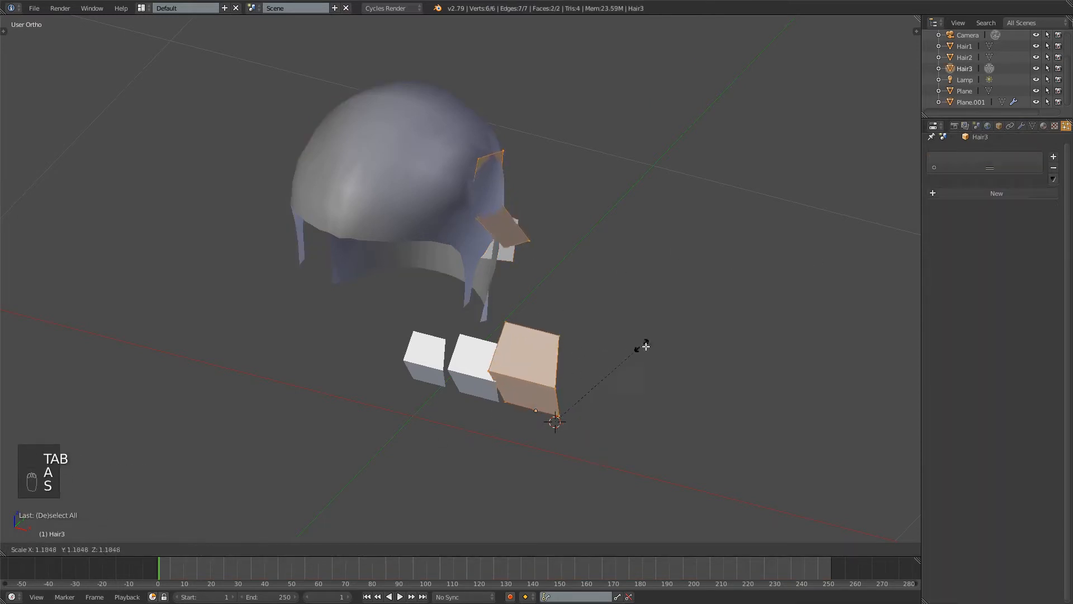
right_click(753, 385)
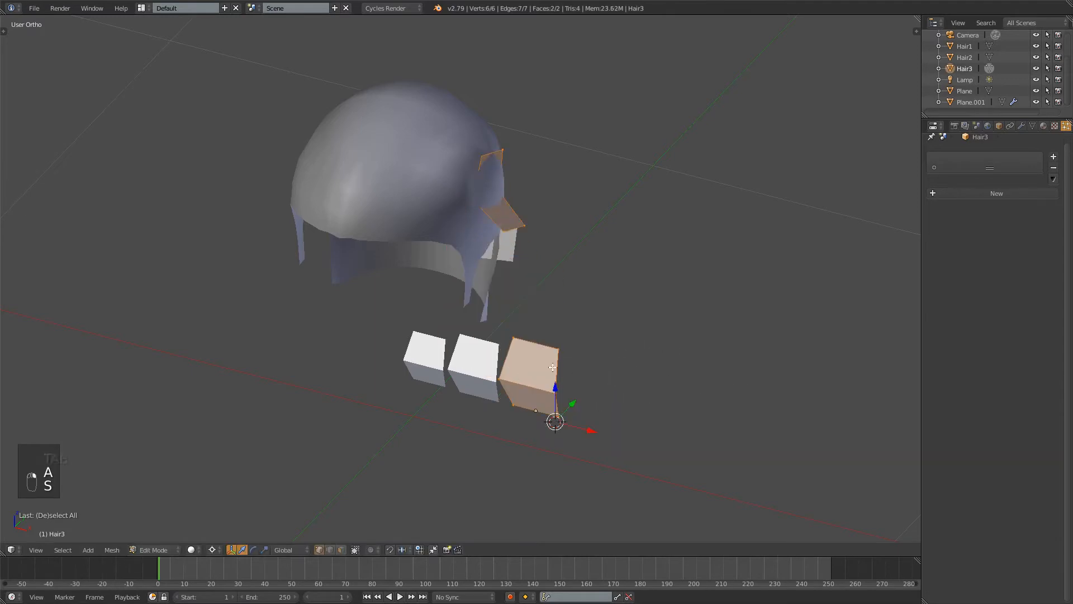
key(Tab)
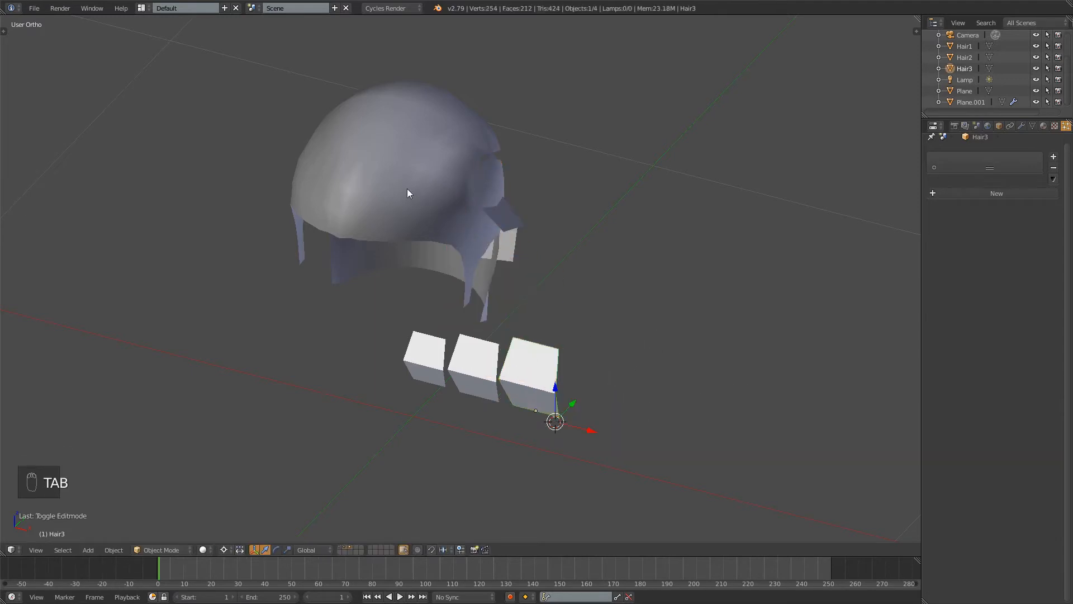
Select the scalp mesh again and raise its hair emission number to 27
right_click(408, 189)
drag(969, 255, 985, 252)
middle_drag(630, 256, 608, 316)
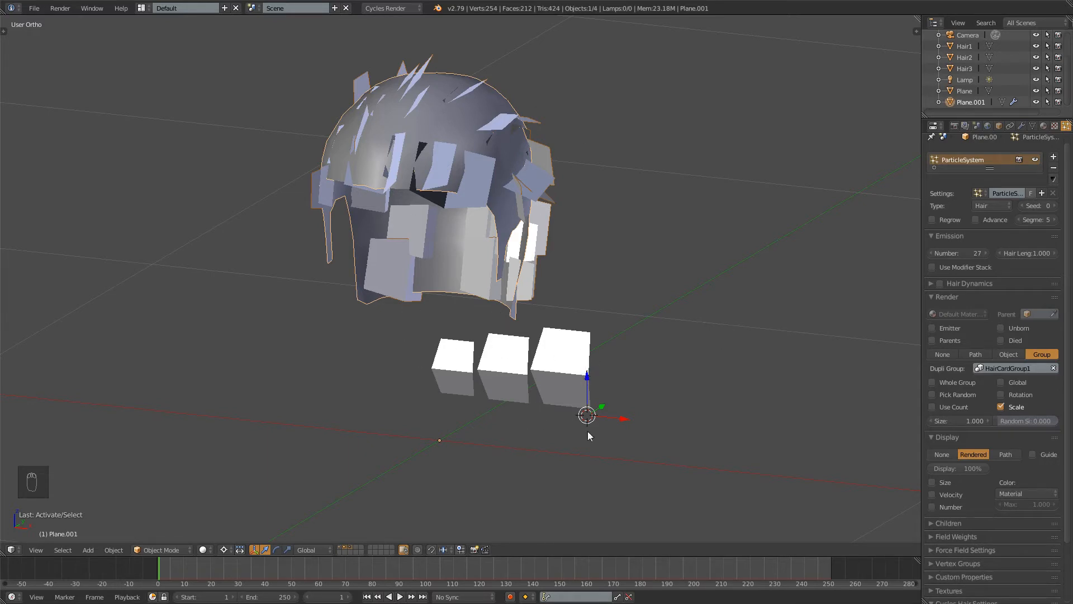
Select the smallest hair card, Hair1, and examine from several sides how the emitted cards sit on the scalp
right_click(459, 365)
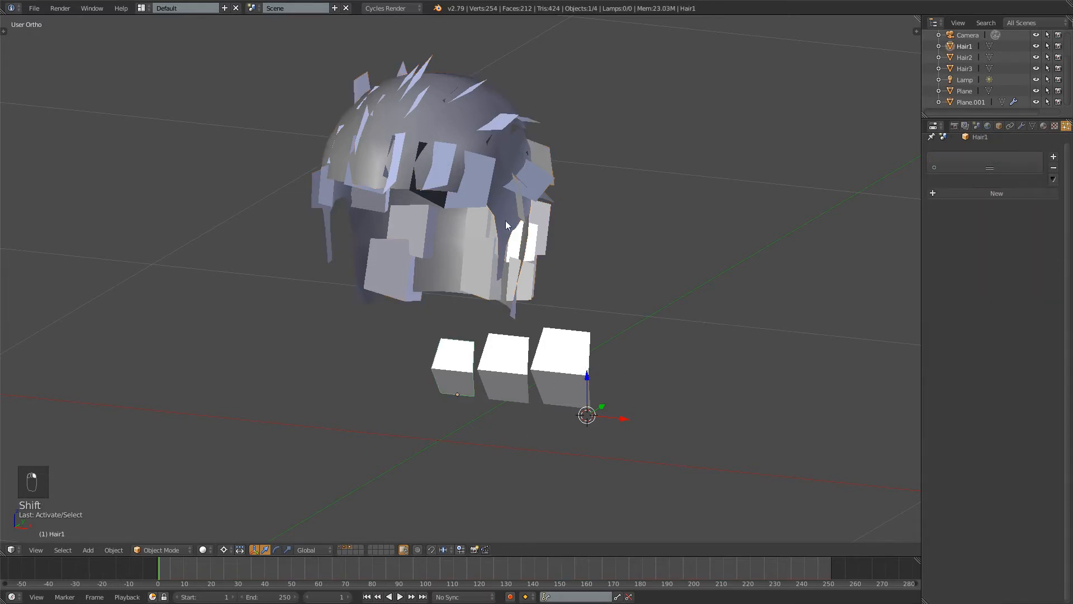
middle_drag(469, 303, 502, 302)
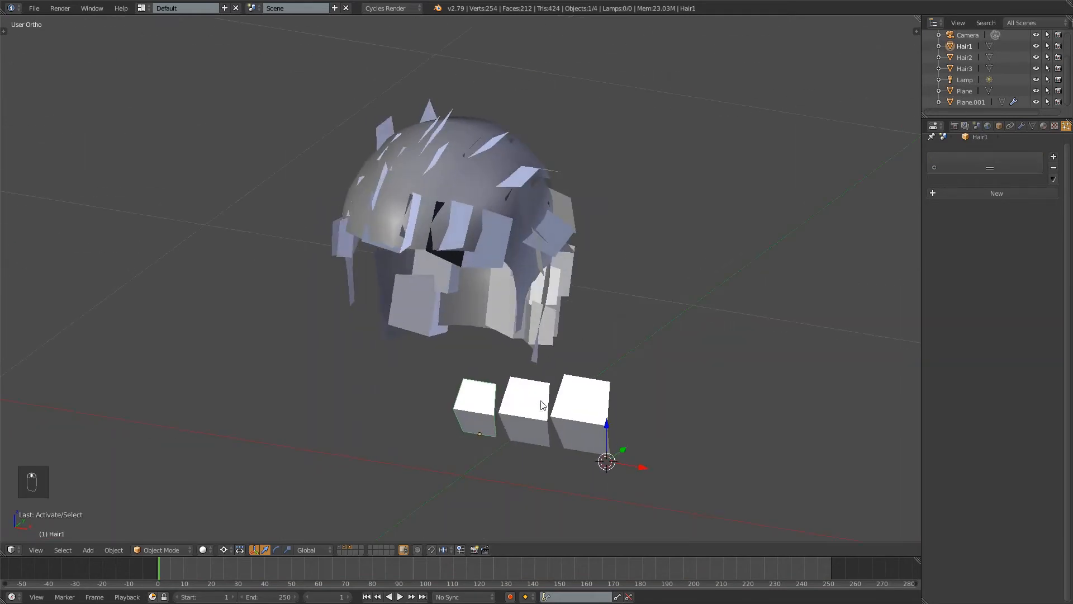
shift+middle_drag(459, 257, 539, 299)
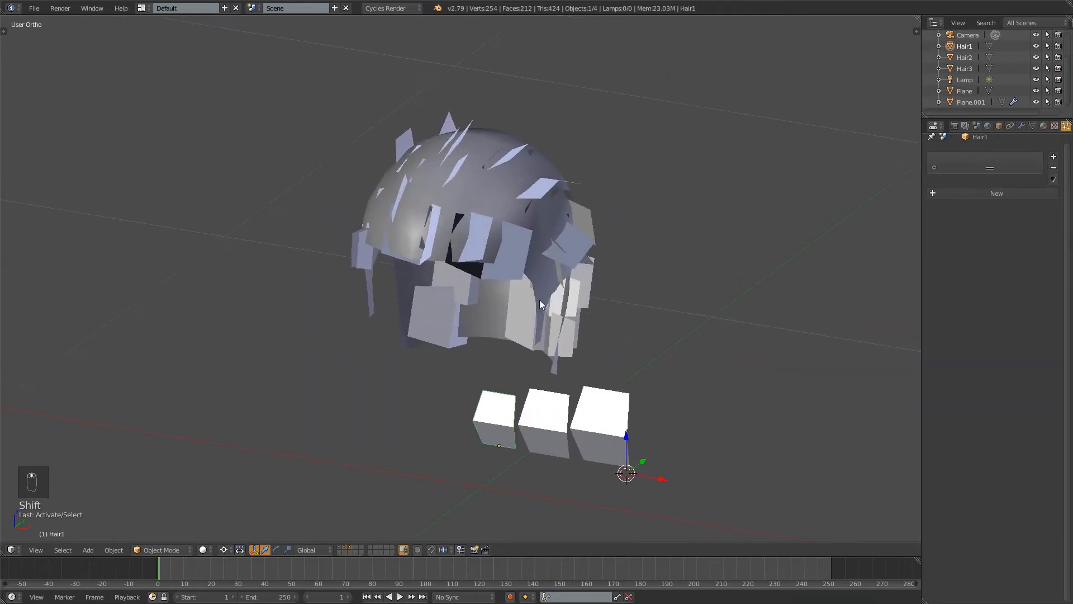
middle_drag(545, 198, 553, 300)
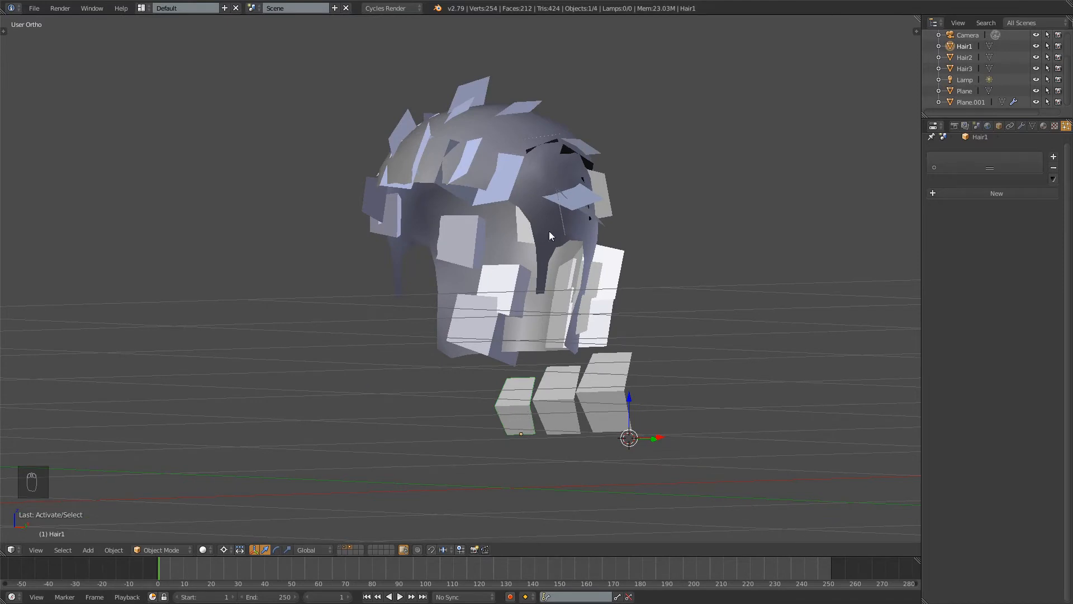
middle_drag(585, 200, 597, 303)
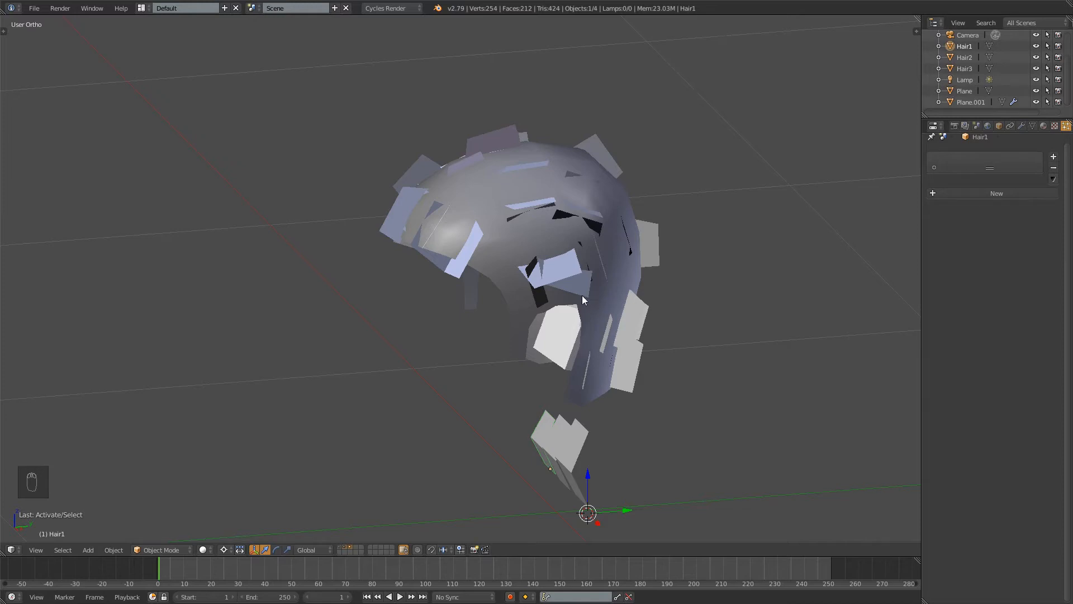
middle_drag(551, 429, 519, 385)
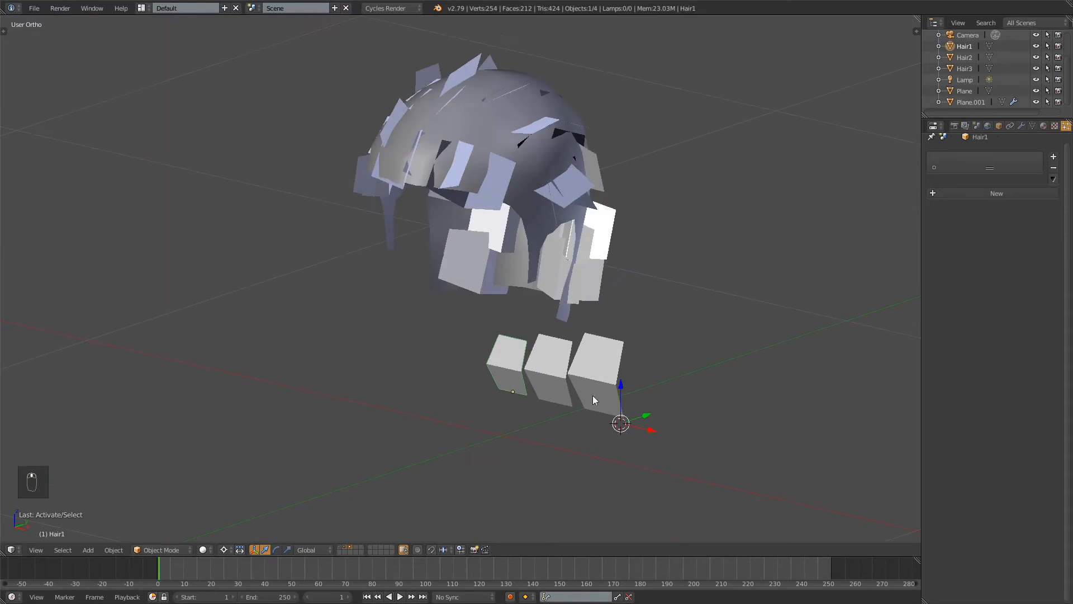
shift+middle_drag(593, 395, 577, 431)
middle_drag(490, 293, 392, 158)
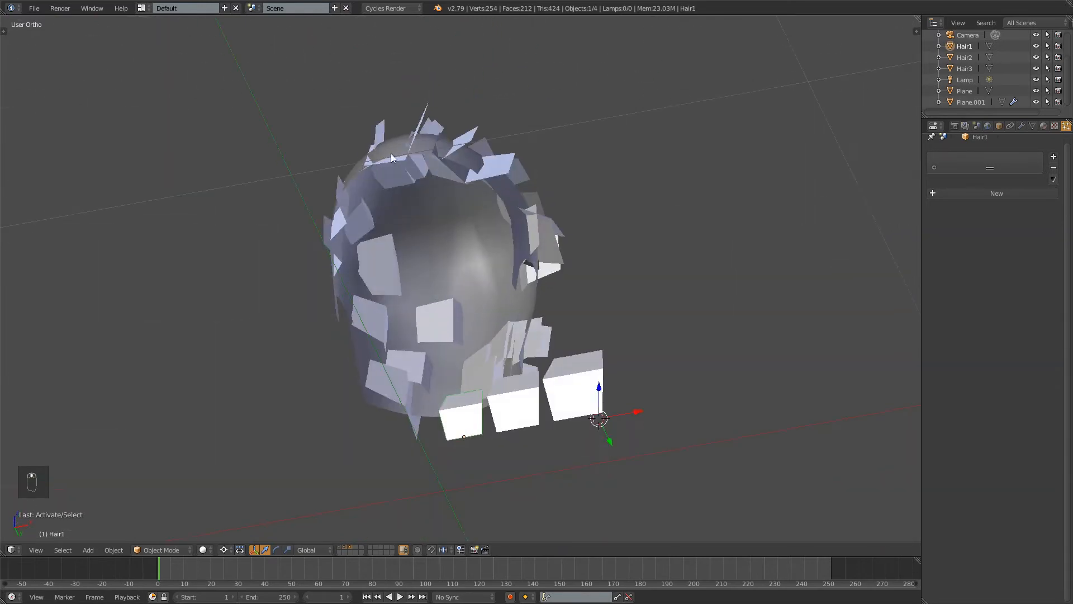
middle_drag(503, 189, 400, 280)
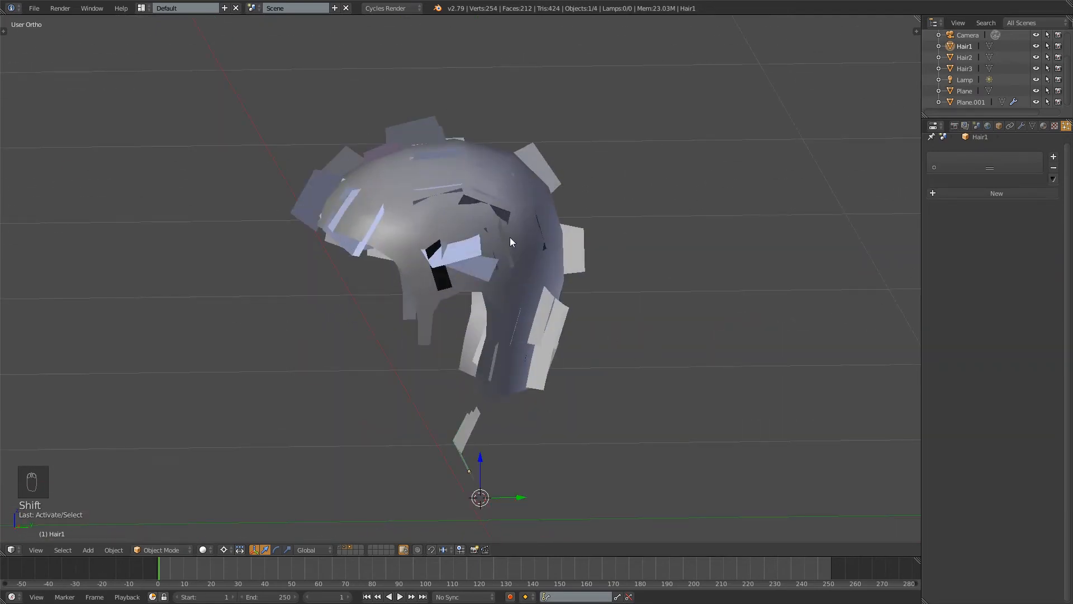
middle_drag(510, 240, 602, 367)
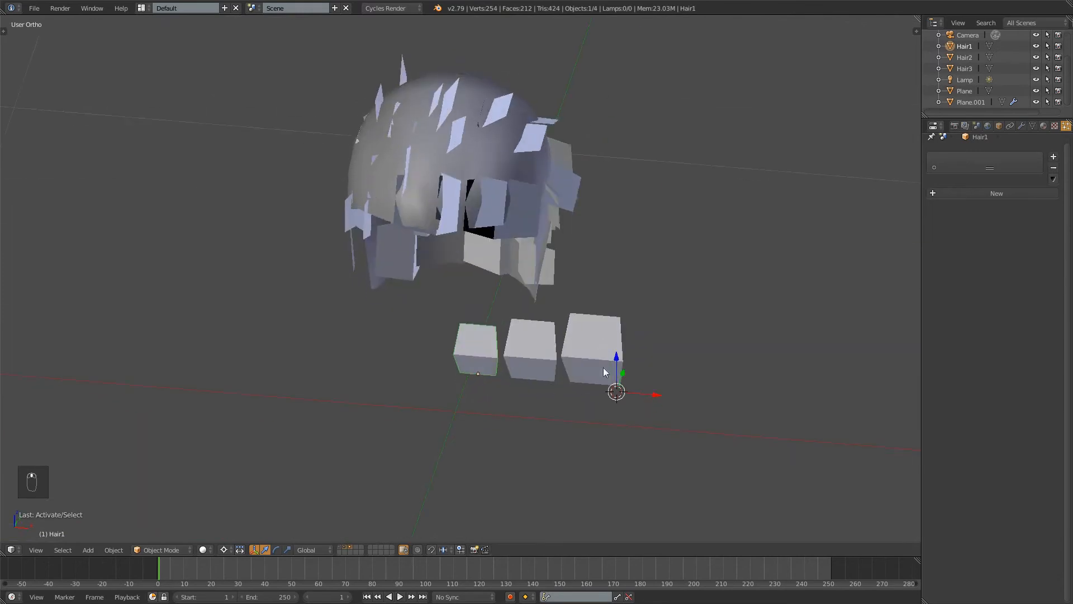
In Edit Mode, select the two bottom corner vertices of the Hair1 card and snap the 3D cursor to them
key(Tab)
key(a)
key(a)
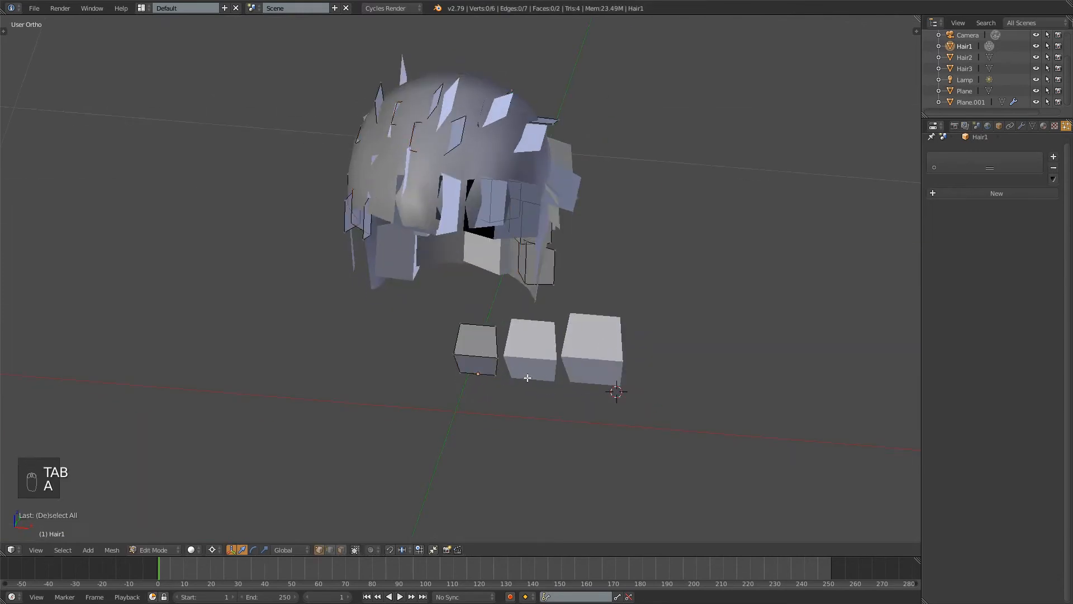
middle_drag(479, 353, 544, 281)
middle_drag(550, 171, 530, 386)
right_click(460, 390)
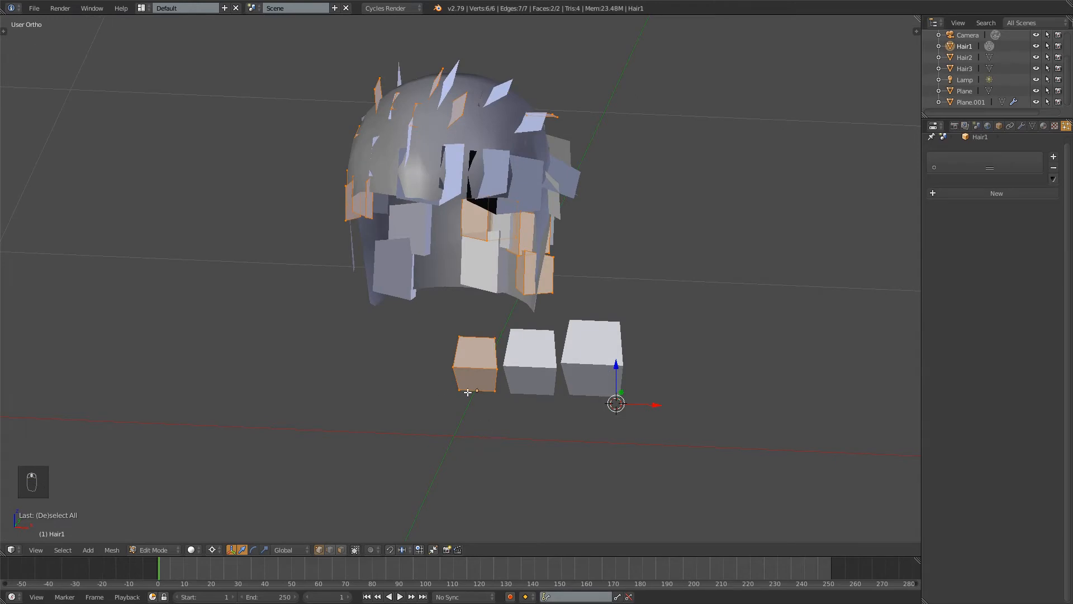
shift+right_click(495, 390)
key(shift+s)
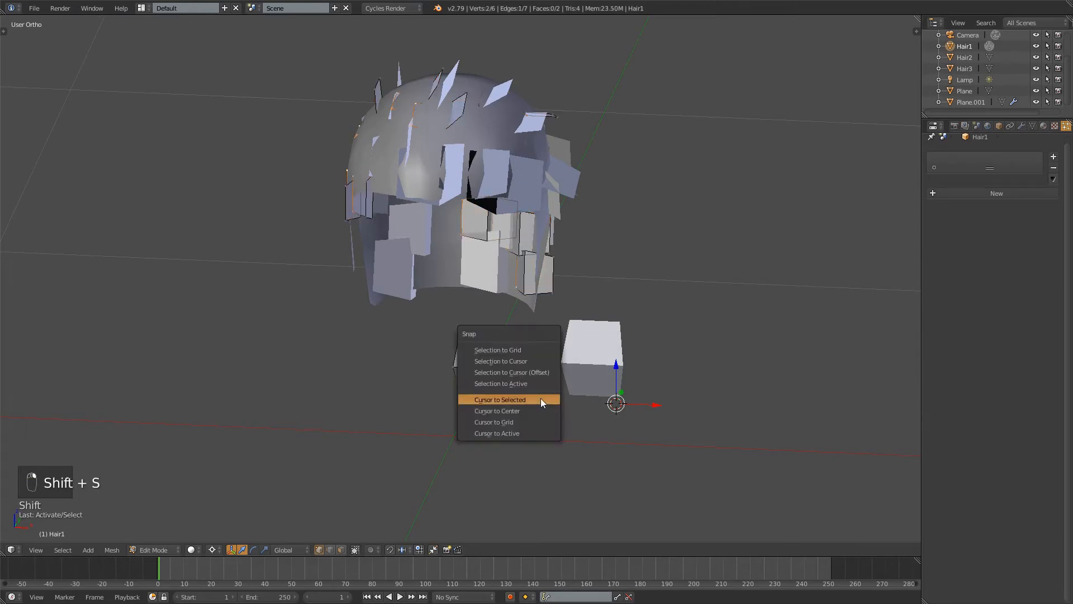
click(508, 400)
shift+middle_drag(579, 411, 624, 405)
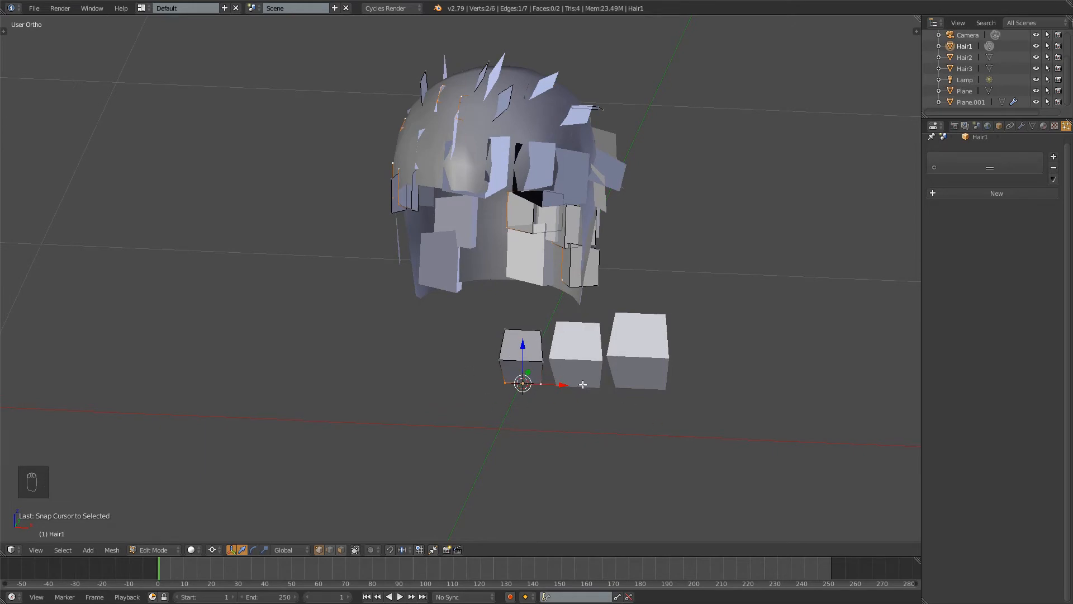
Select the entire mesh of the Hair1 card
key(a)
key(a)
shift+middle_drag(675, 427, 701, 448)
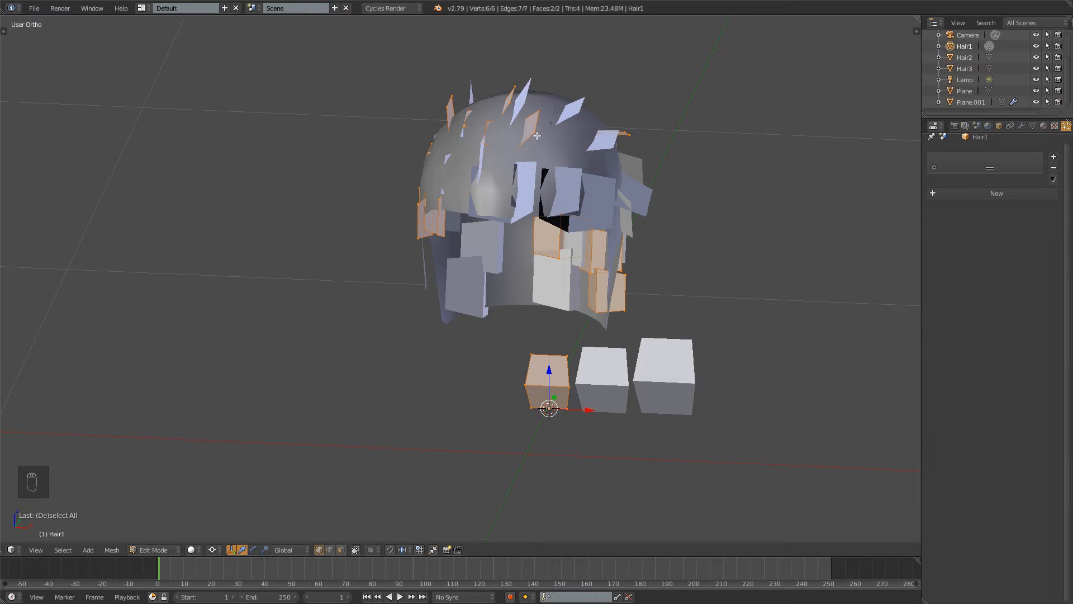
right_click(537, 408)
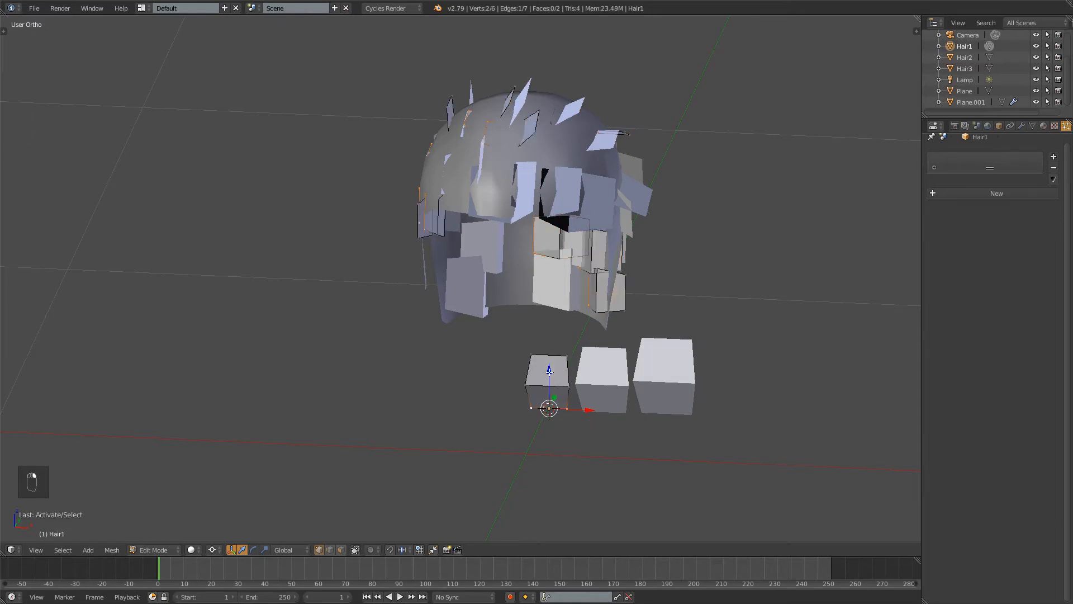
middle_drag(513, 394, 541, 396)
key(a)
key(a)
key(a)
key(r)
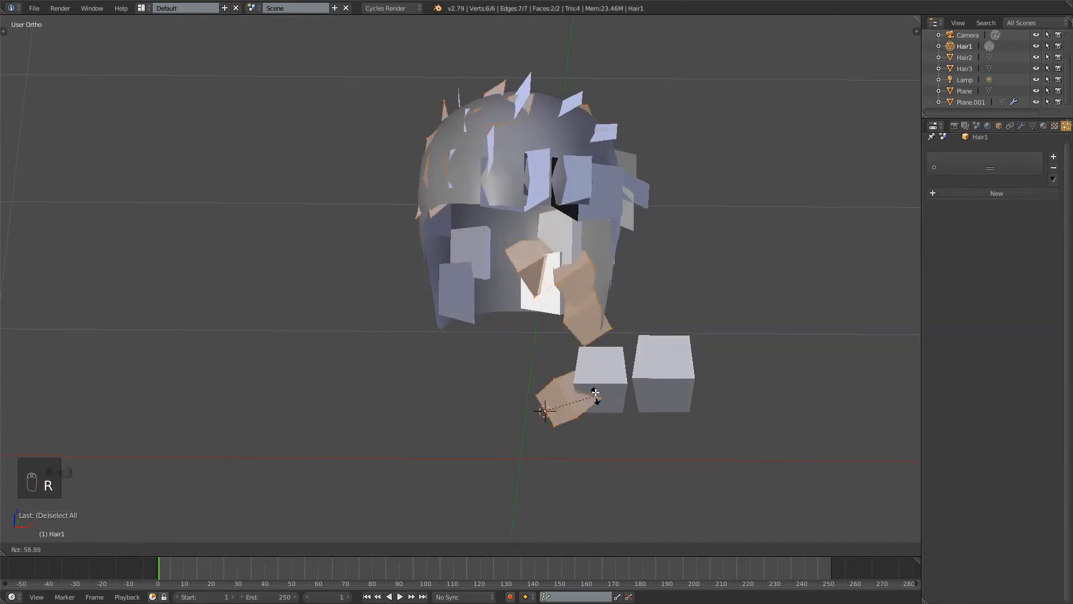
right_click(545, 404)
key(KP_1)
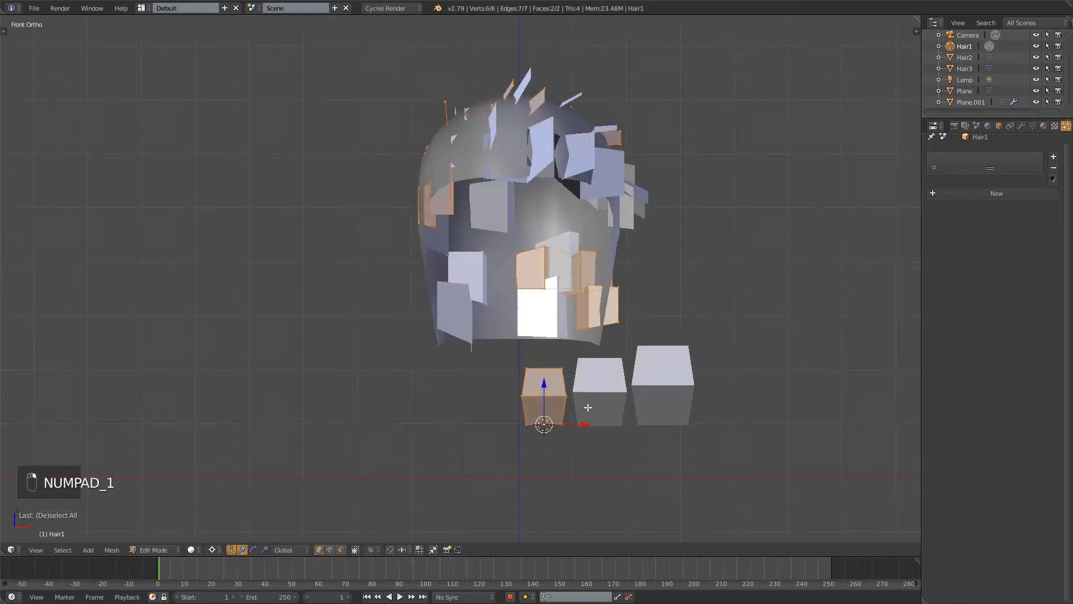
key(r)
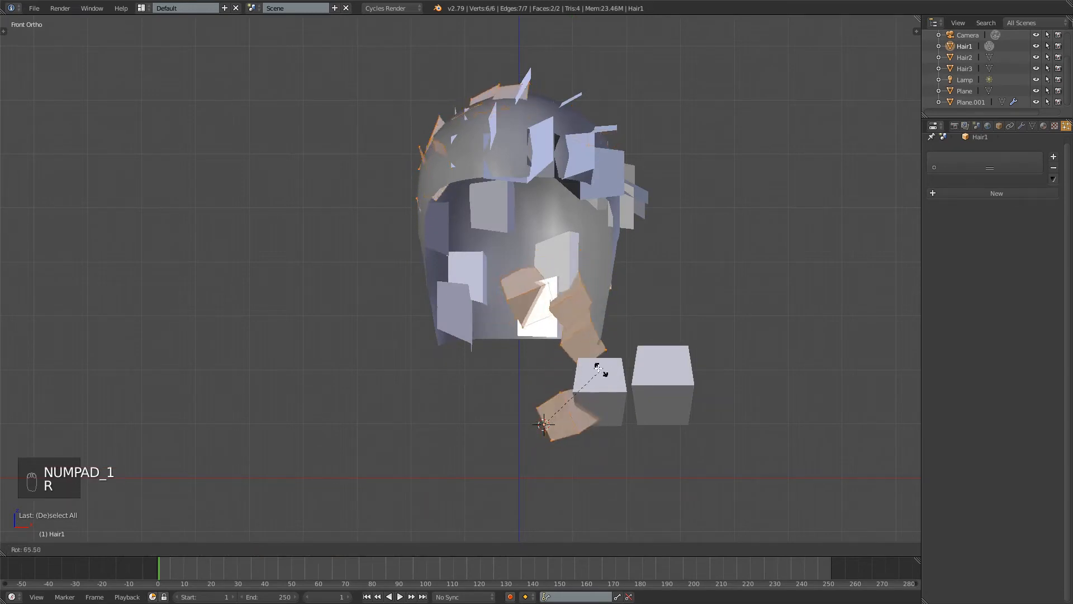
right_click(598, 334)
key(r)
key(y)
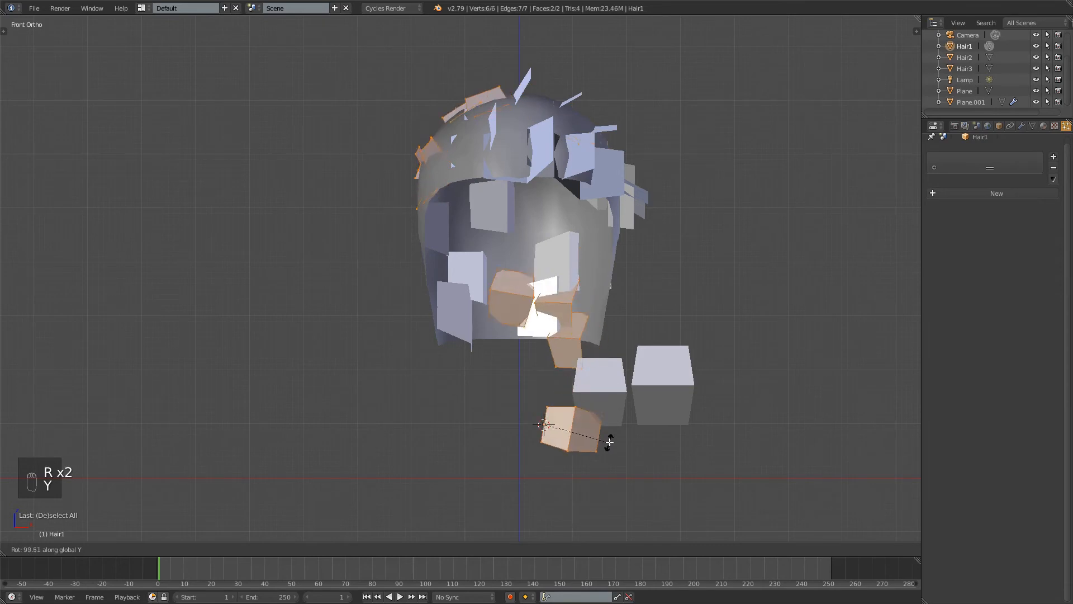
right_click(611, 437)
Rotate the whole Hair1 card 90° about the global Y axis, pivoting on the 3D cursor
key(r)
key(y)
key(KP_9)
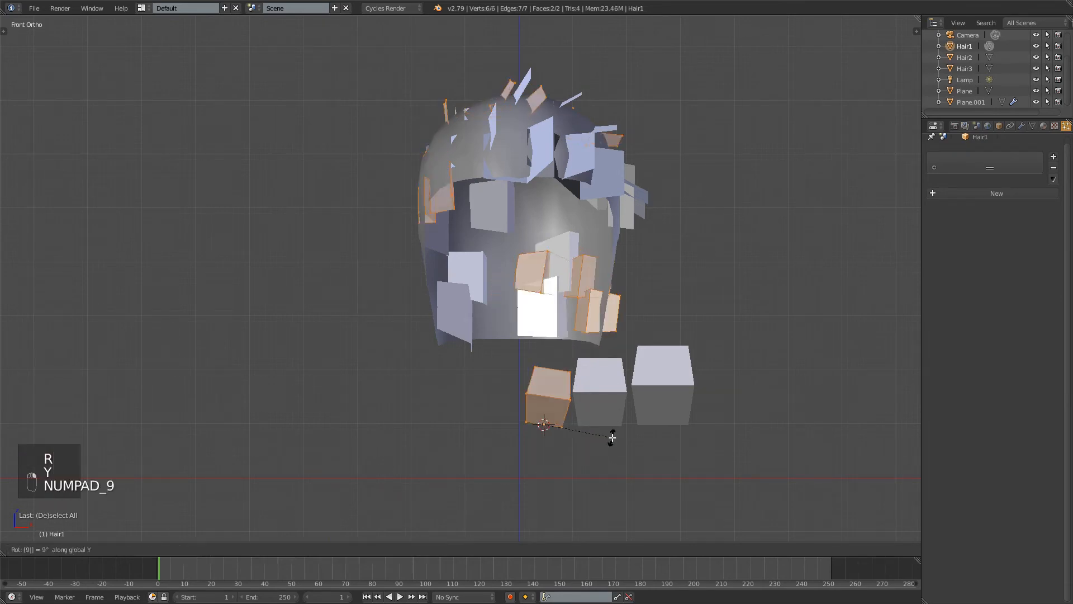
key(KP_0)
key(KP_Enter)
Rotate the Hair1 card 180° about the global X axis
middle_drag(738, 371, 703, 384)
key(KP_1)
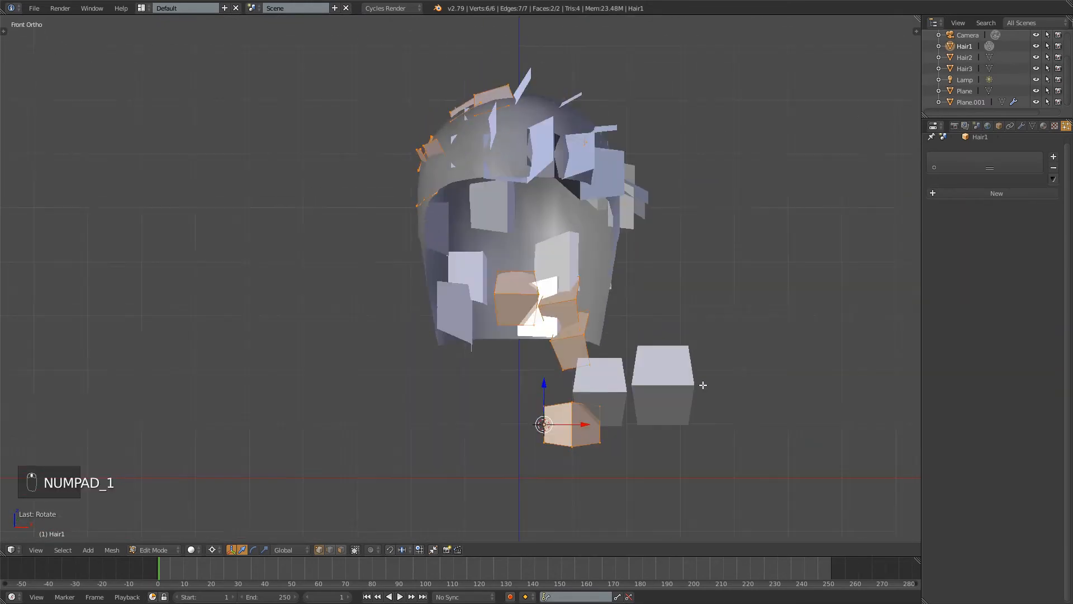
key(r)
key(x)
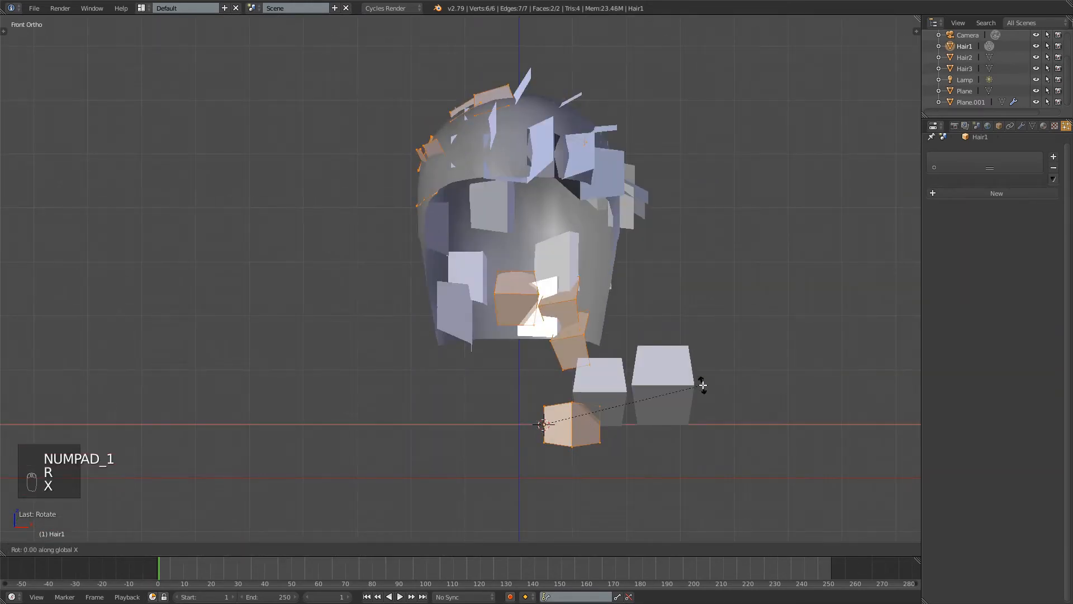
key(KP_1)
key(KP_8)
key(KP_0)
key(KP_Enter)
Select the two corner vertices of the Hair1 card's edge at the 3D cursor and examine where that edge meets the scalp
middle_drag(602, 198, 448, 143)
middle_drag(491, 361, 552, 385)
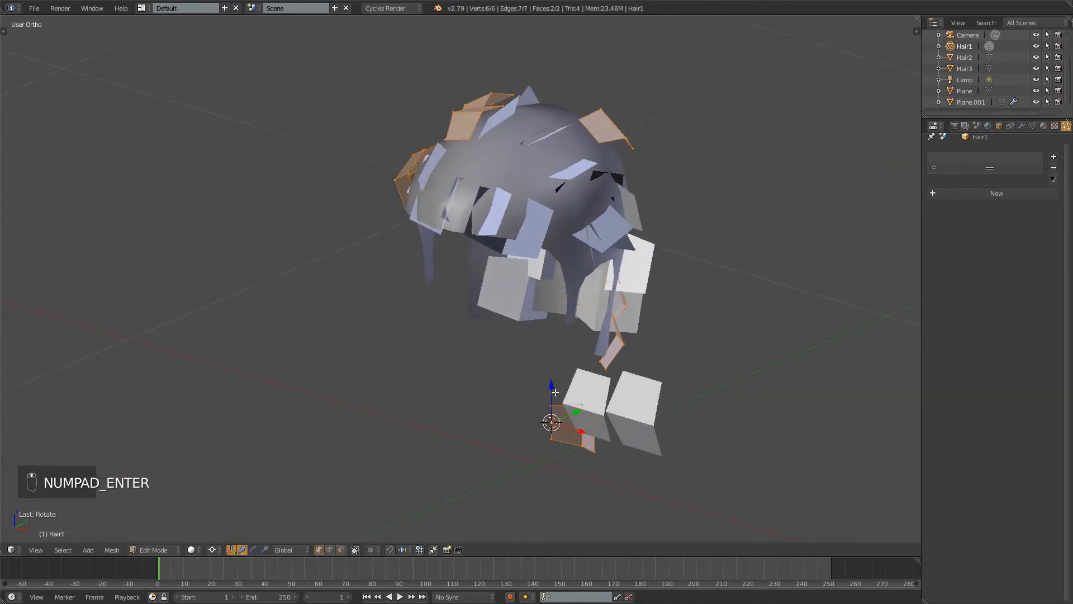
right_click(552, 404)
shift+right_click(551, 445)
middle_drag(551, 446, 502, 205)
middle_drag(561, 180, 379, 165)
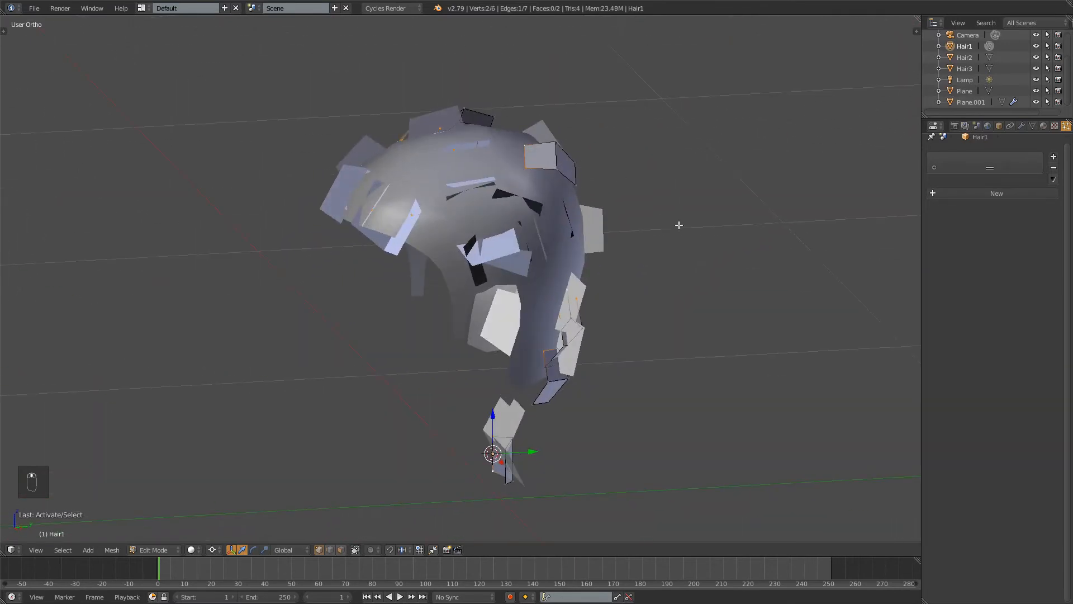
Select the whole Hair1 card again and rotate it about 13° about the global Z axis
middle_drag(626, 200, 608, 288)
key(a)
key(a)
key(a)
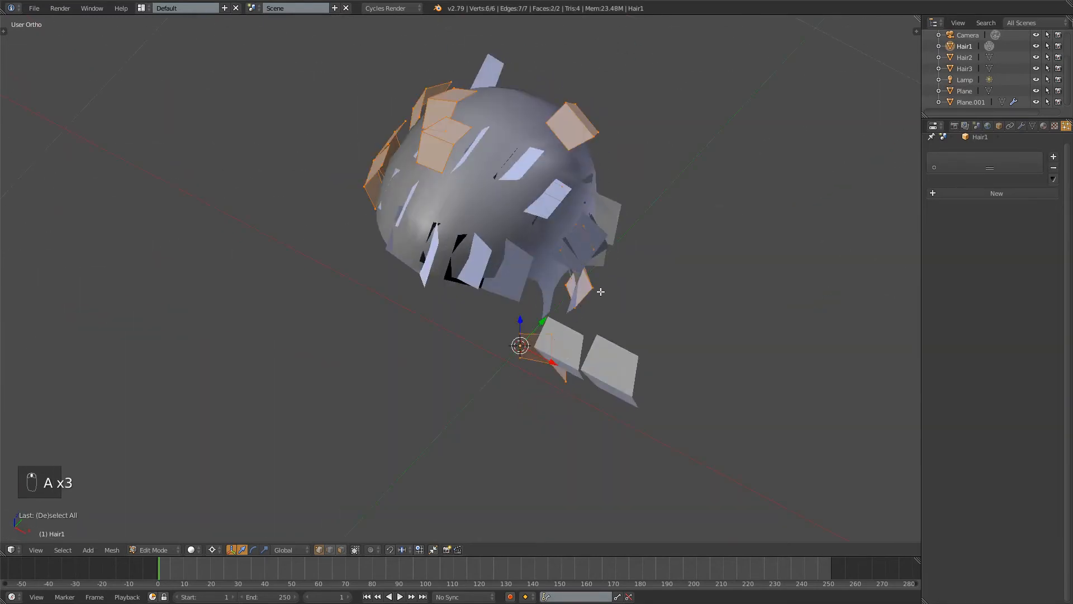
key(r)
key(z)
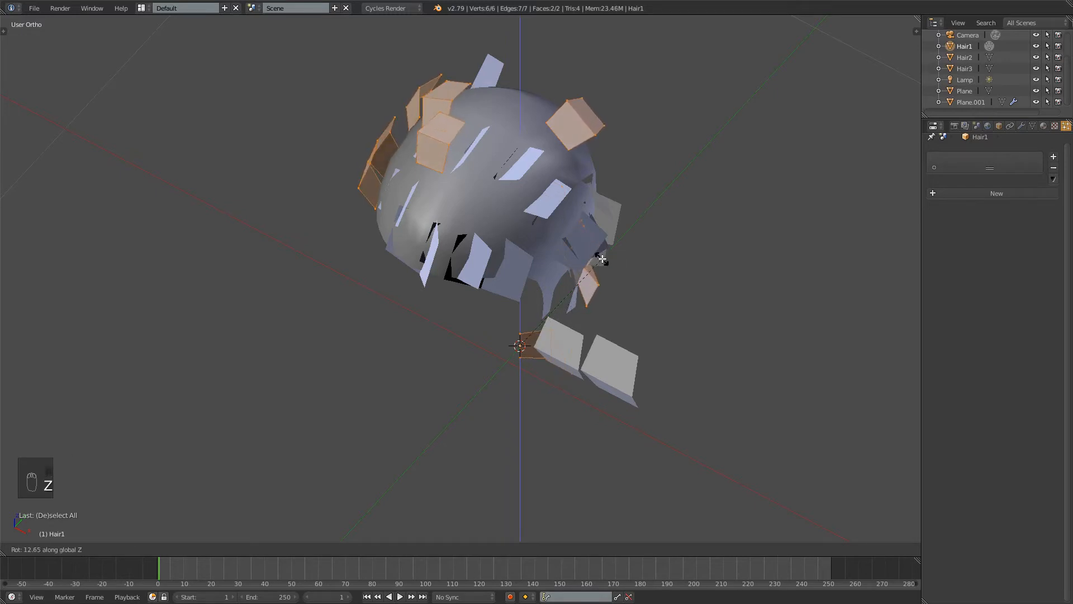
click(602, 259)
Move the Hair1 card about 0.006 units in the negative global Y direction, towards the scalp
middle_drag(601, 258, 579, 323)
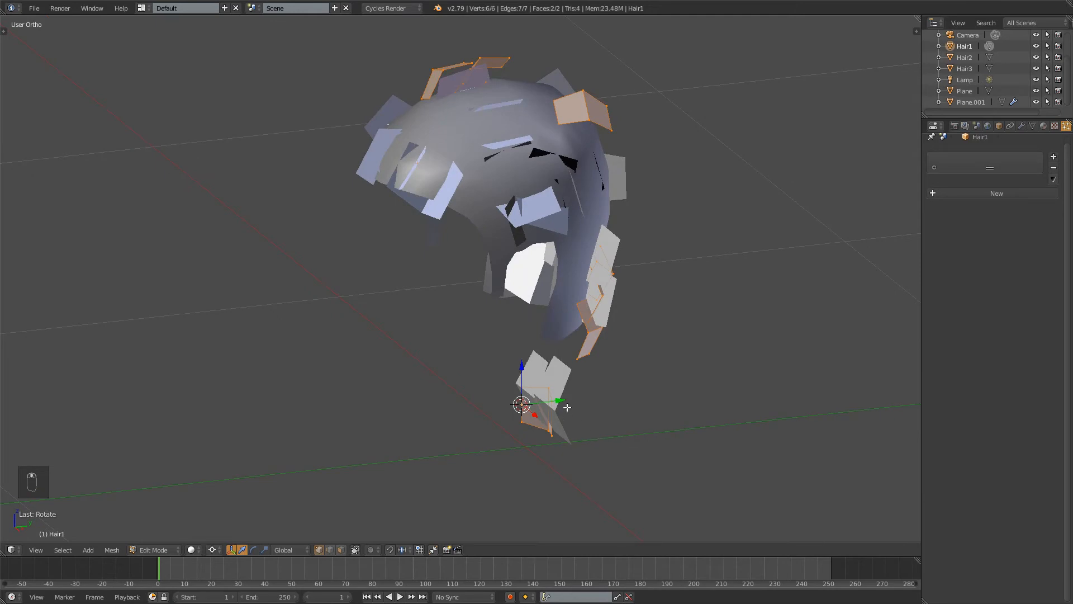
drag(559, 400, 555, 401)
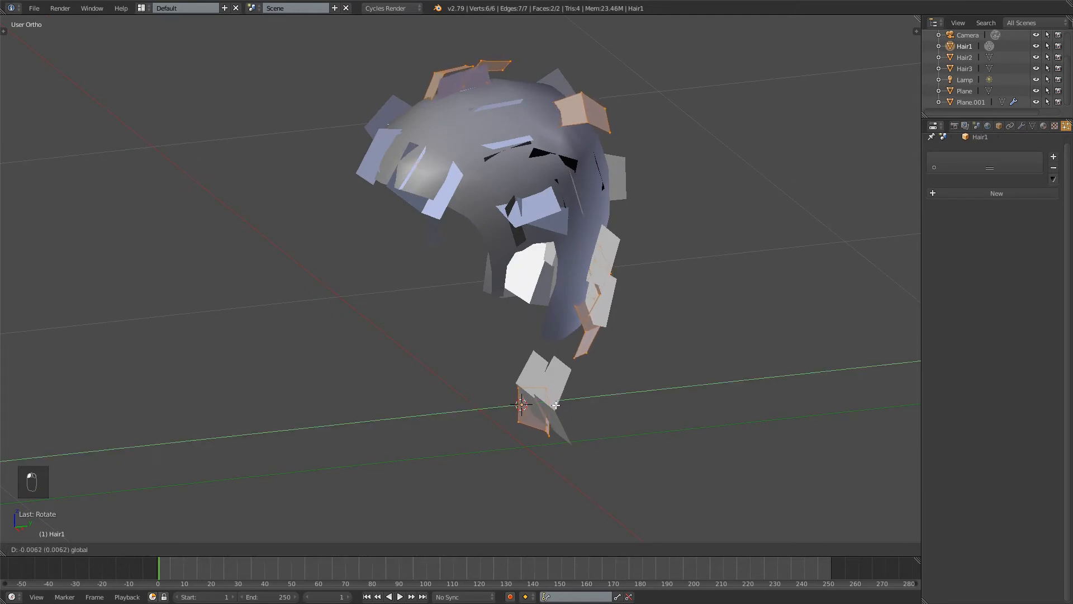
click(560, 139)
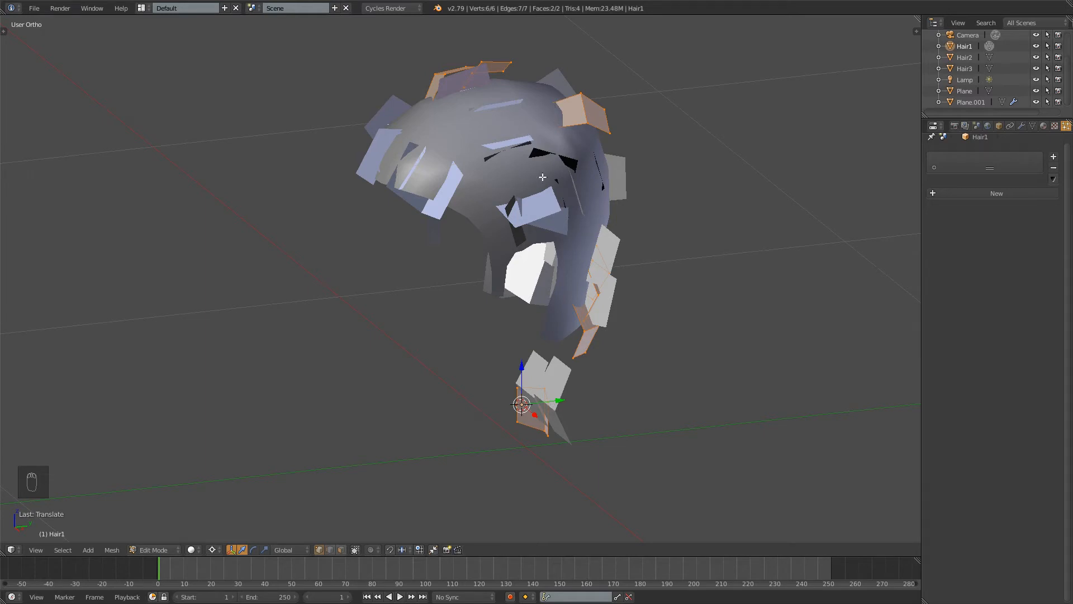
shift+middle_drag(464, 131, 461, 161)
middle_drag(503, 124, 399, 149)
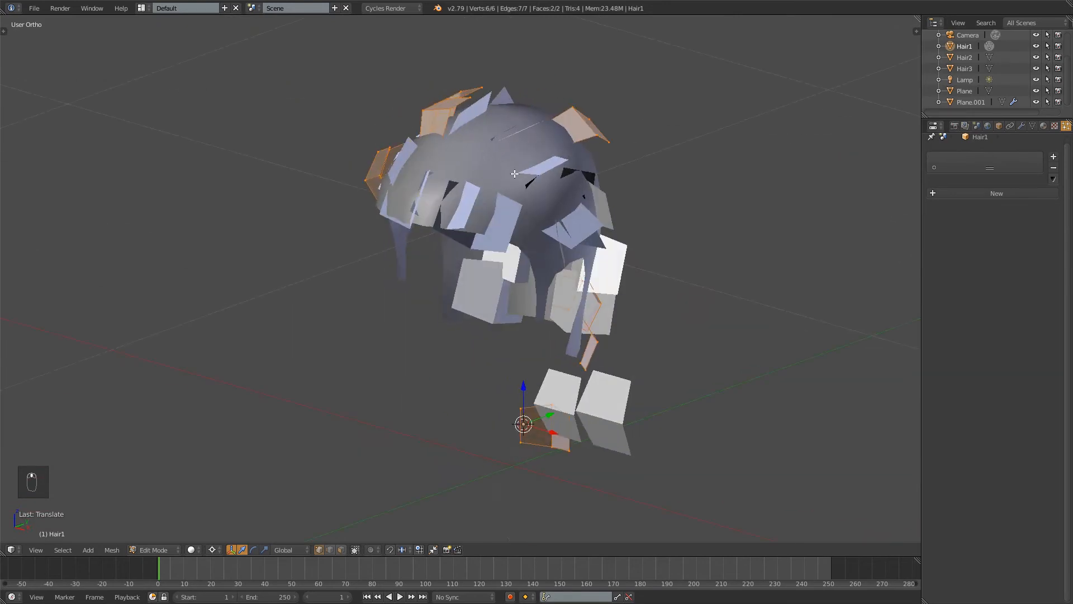
Fine-tune the Hair1 card's position along global Y so its copies sit closer to the scalp, and leave Edit Mode
shift+middle_drag(535, 417, 542, 358)
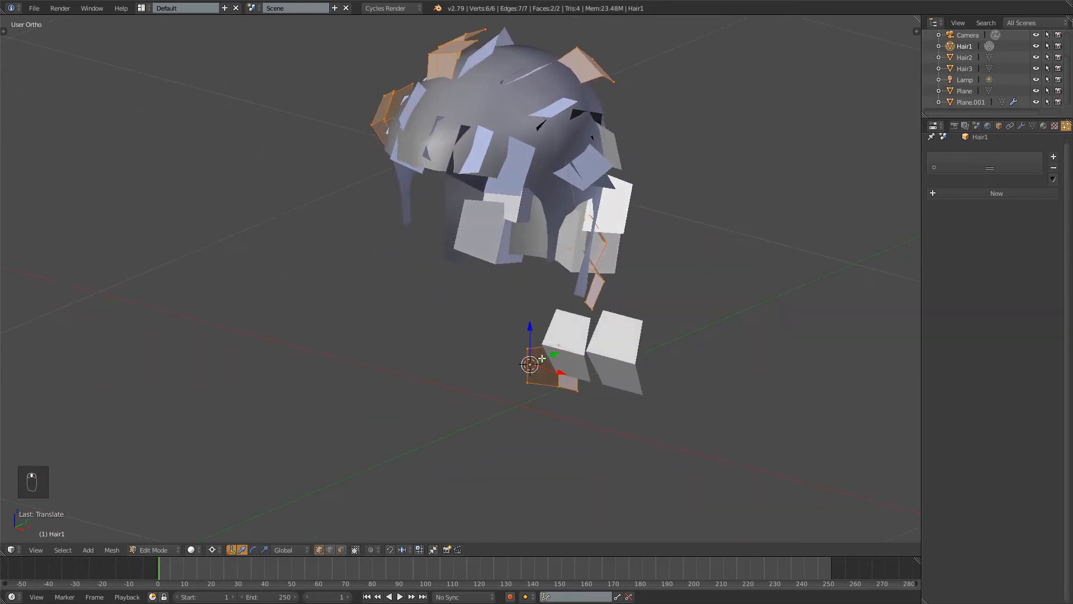
middle_drag(450, 53, 576, 53)
middle_drag(630, 366, 576, 369)
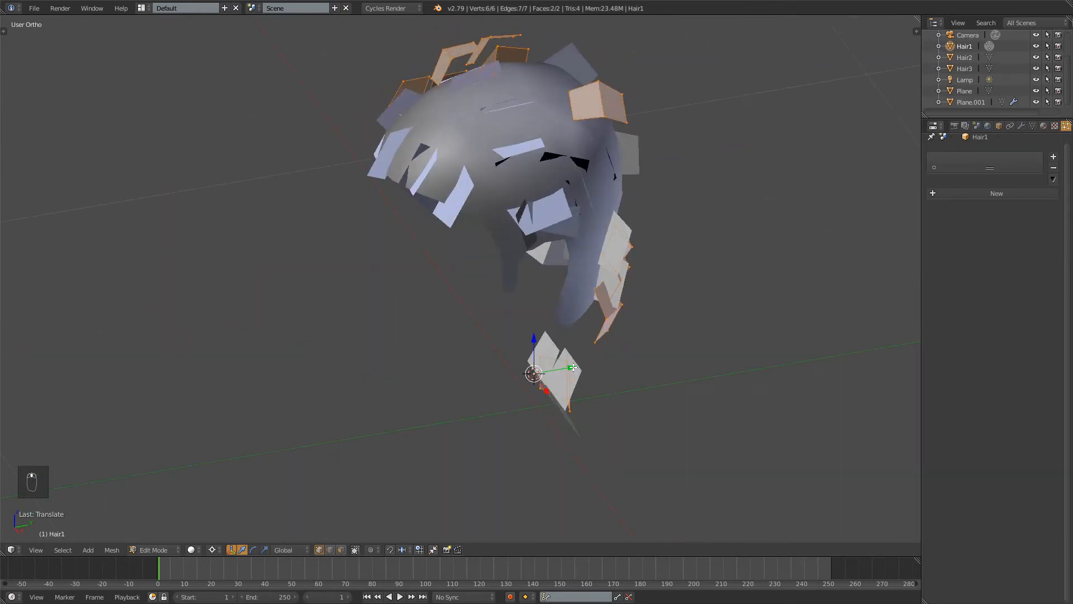
key(g)
key(y)
click(561, 370)
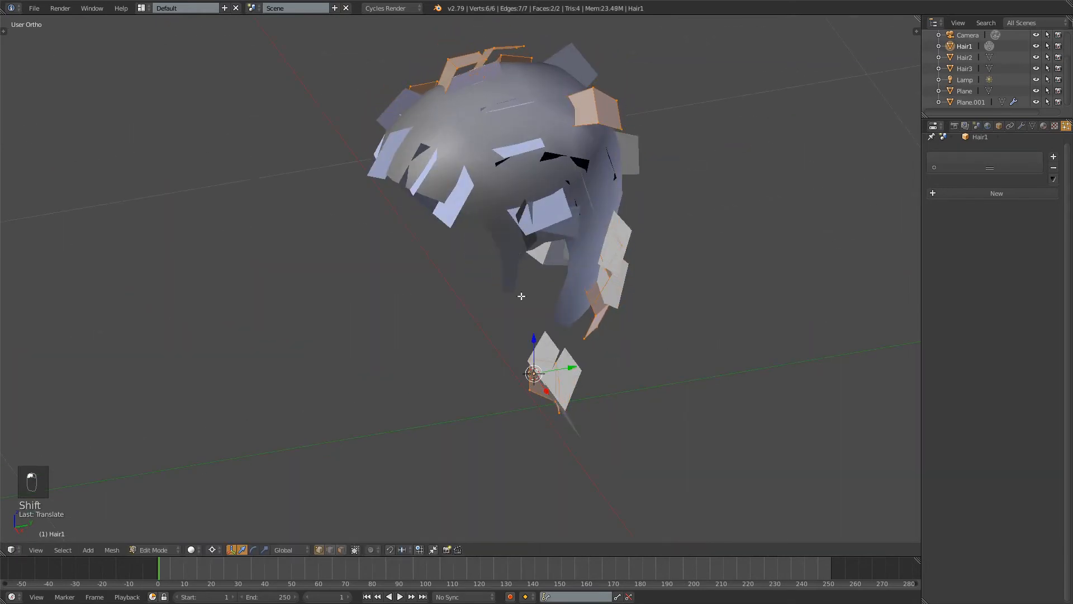
middle_drag(520, 295, 632, 306)
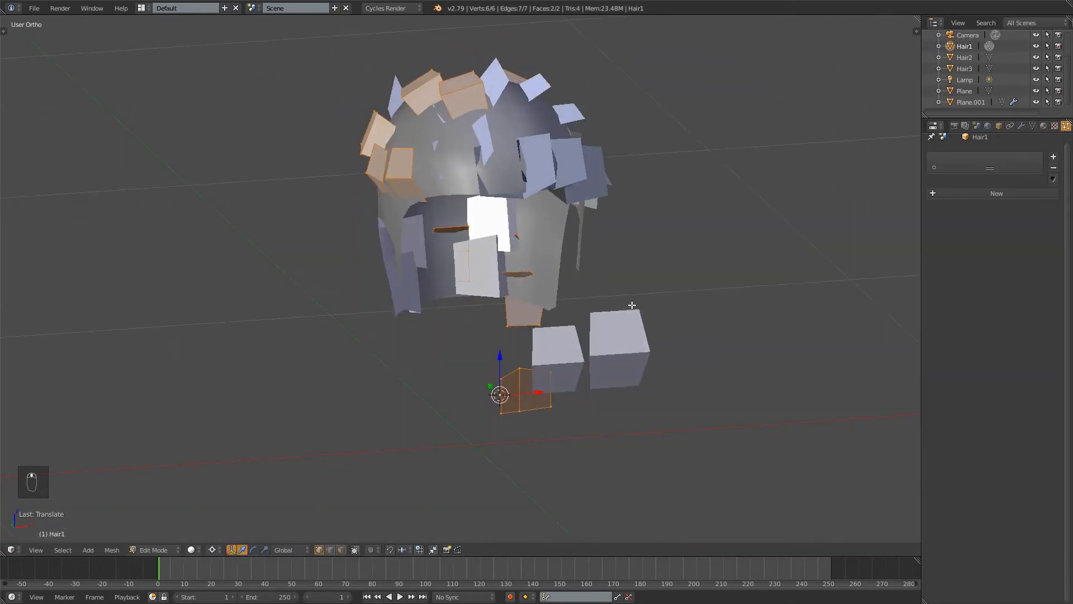
middle_drag(550, 315, 536, 352)
key(Tab)
Edit the middle-sized card, Hair2, and snap the 3D cursor to its two bottom corner vertices
right_click(555, 368)
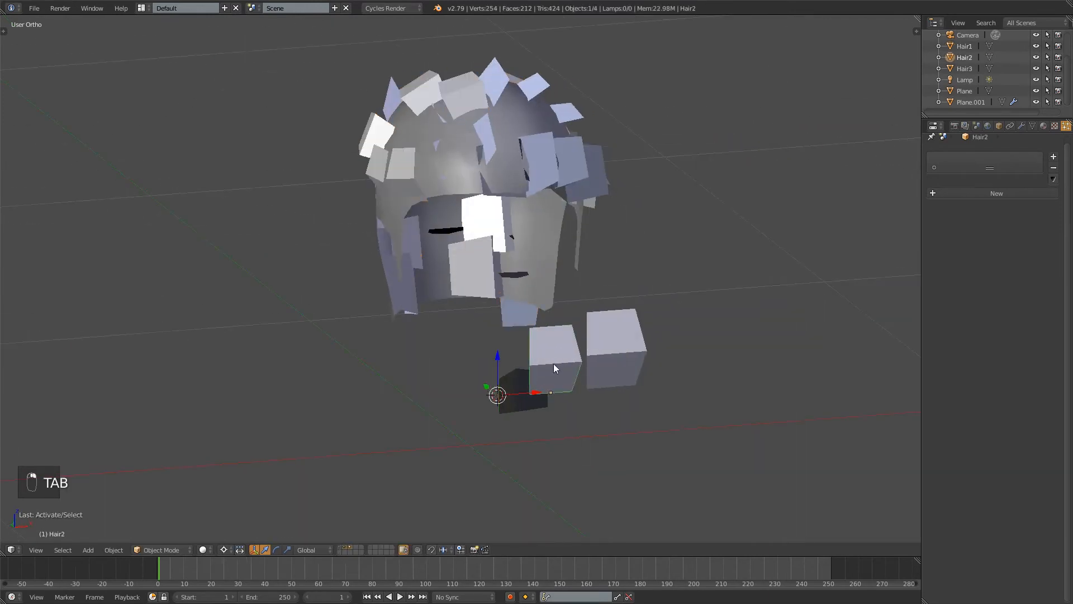
middle_drag(602, 286, 565, 292)
key(Tab)
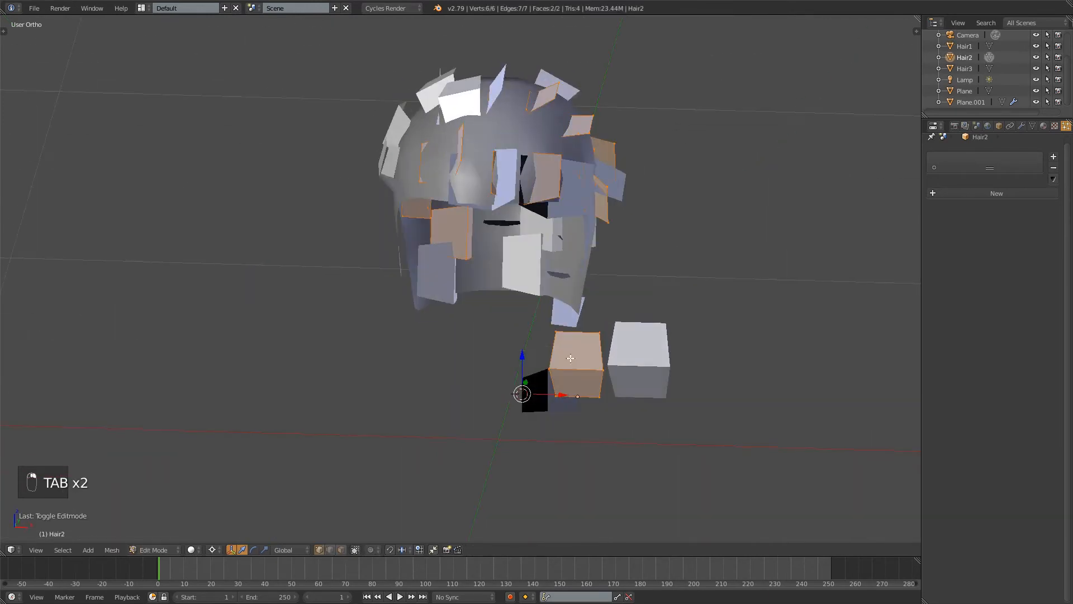
right_click(596, 397)
shift+right_click(547, 397)
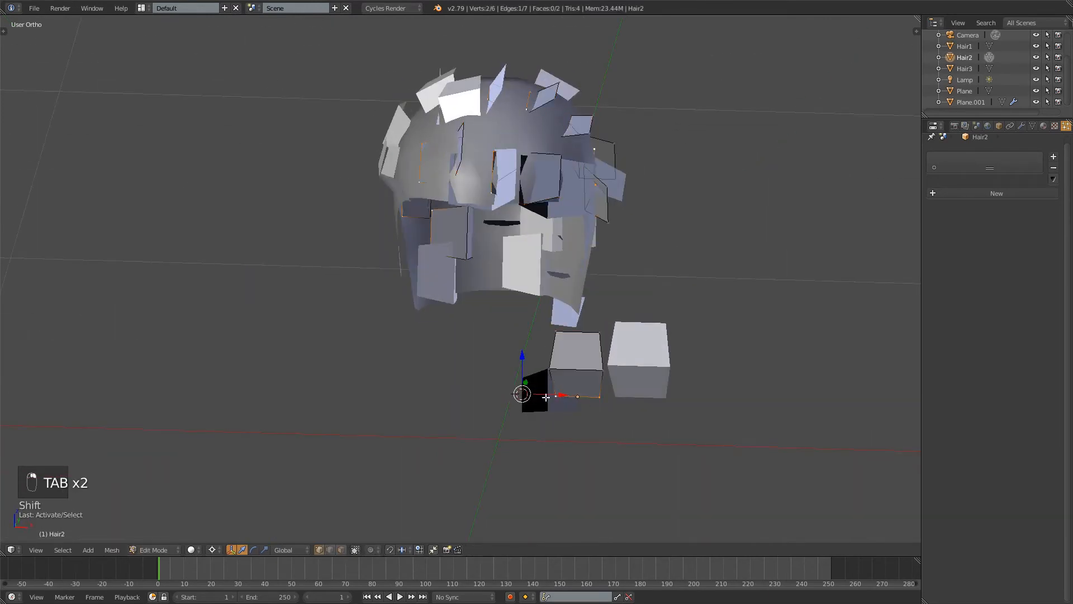
key(shift+s)
click(606, 392)
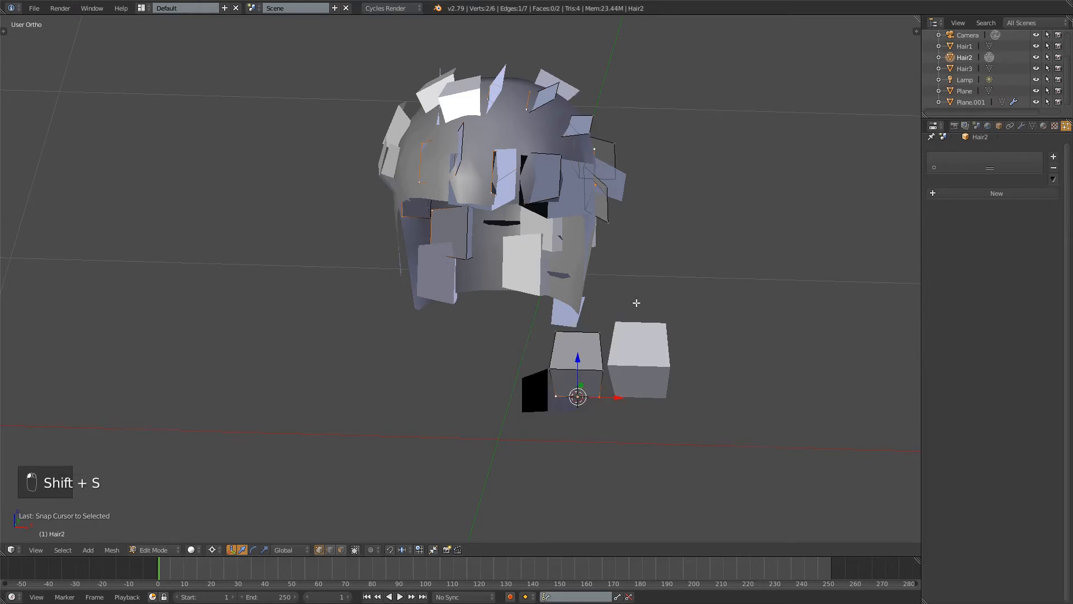
Select the whole Hair2 card and rotate it 90° about the global Y axis
key(a)
key(a)
key(a)
key(r)
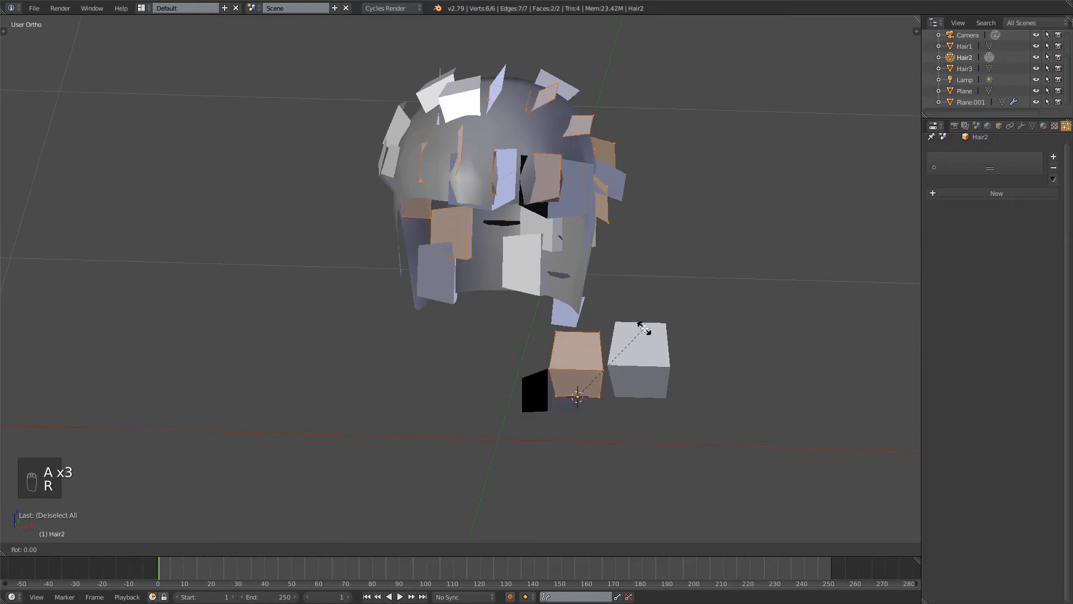
key(y)
key(KP_9)
key(KP_0)
key(KP_Enter)
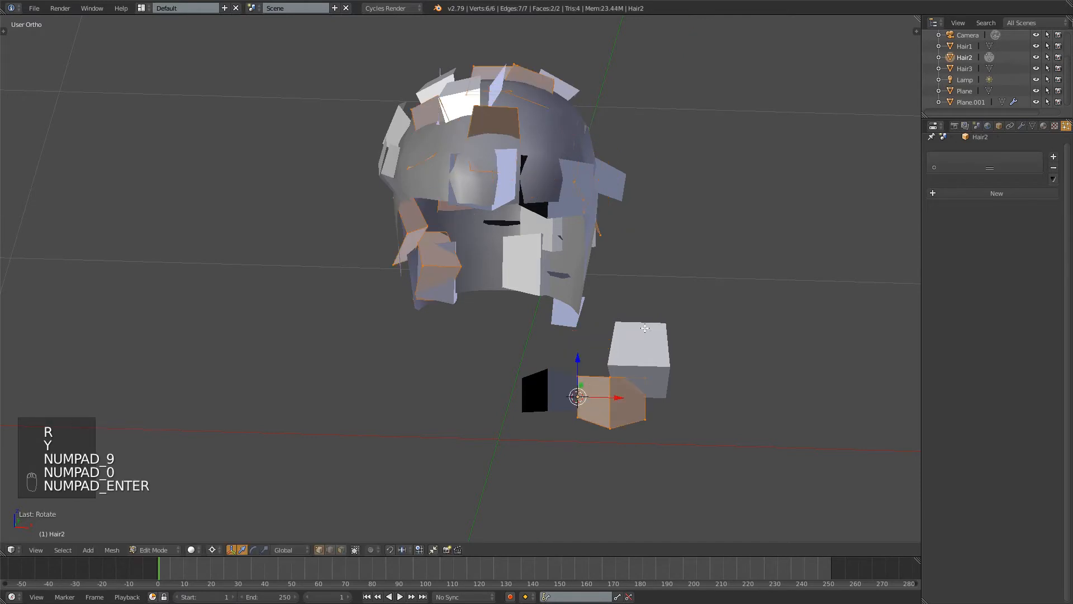
Rotate the Hair2 card 180° about the global X axis
key(r)
key(x)
key(KP_1)
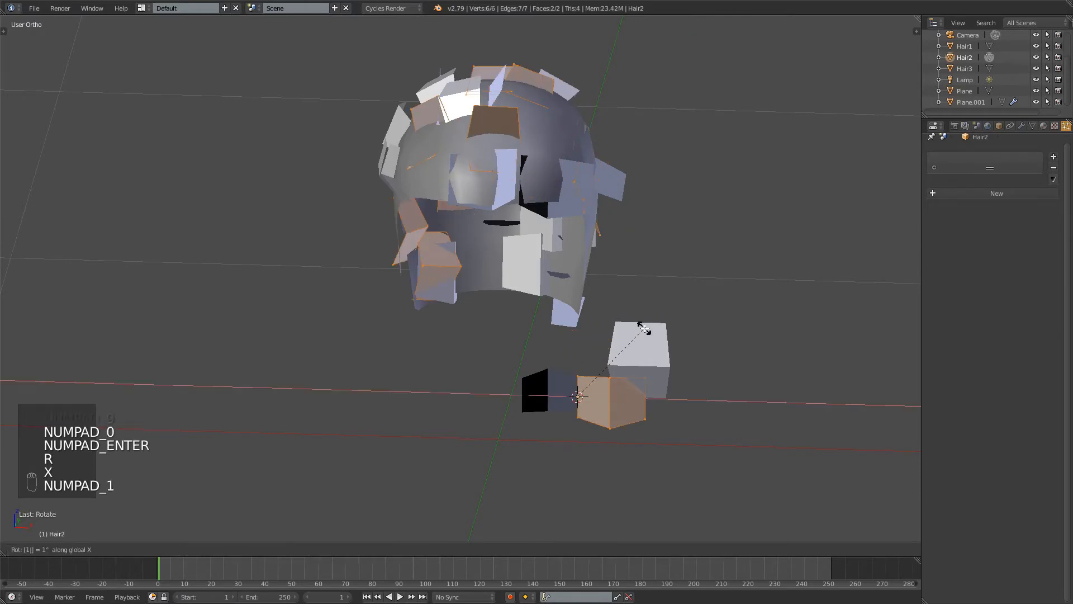
key(KP_8)
key(KP_0)
key(KP_Enter)
Turn the Hair2 card slightly about global Z, shift it slightly along global Y towards the scalp, and leave Edit Mode
middle_drag(645, 328, 676, 283)
key(r)
key(z)
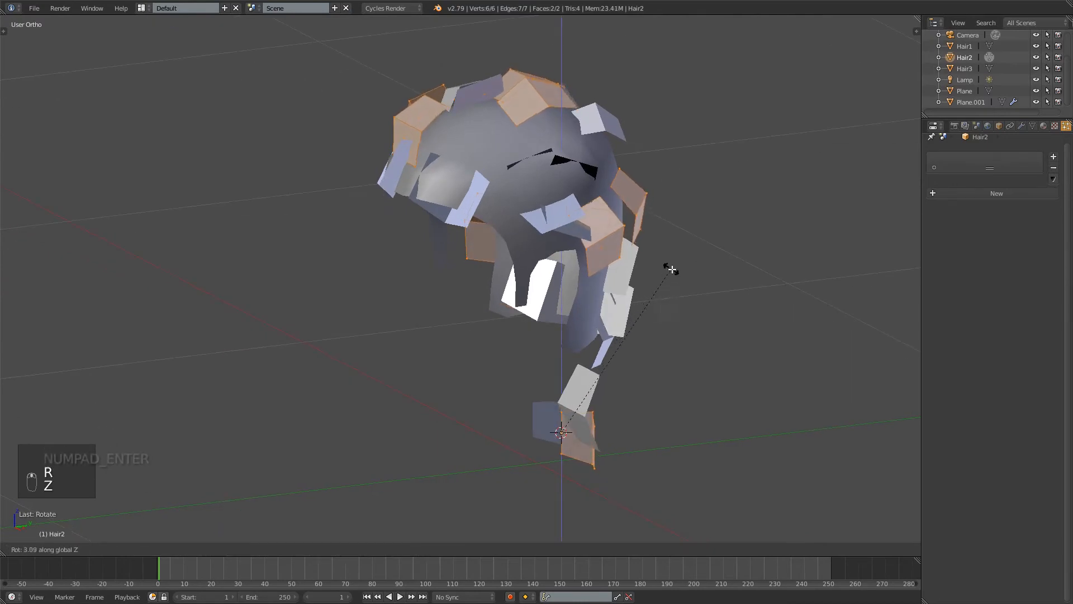
click(655, 247)
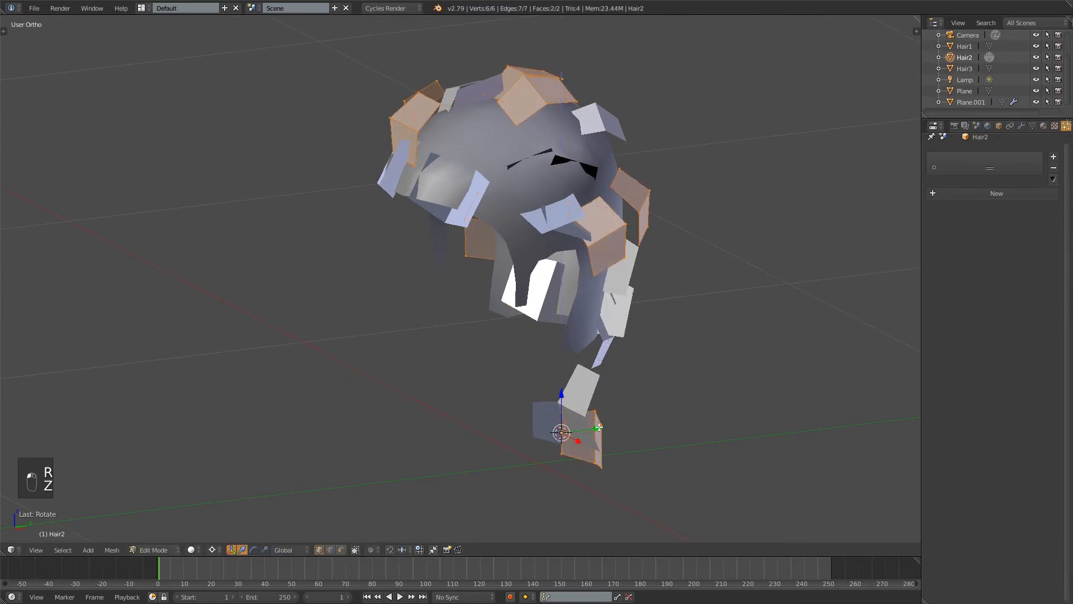
key(g)
key(y)
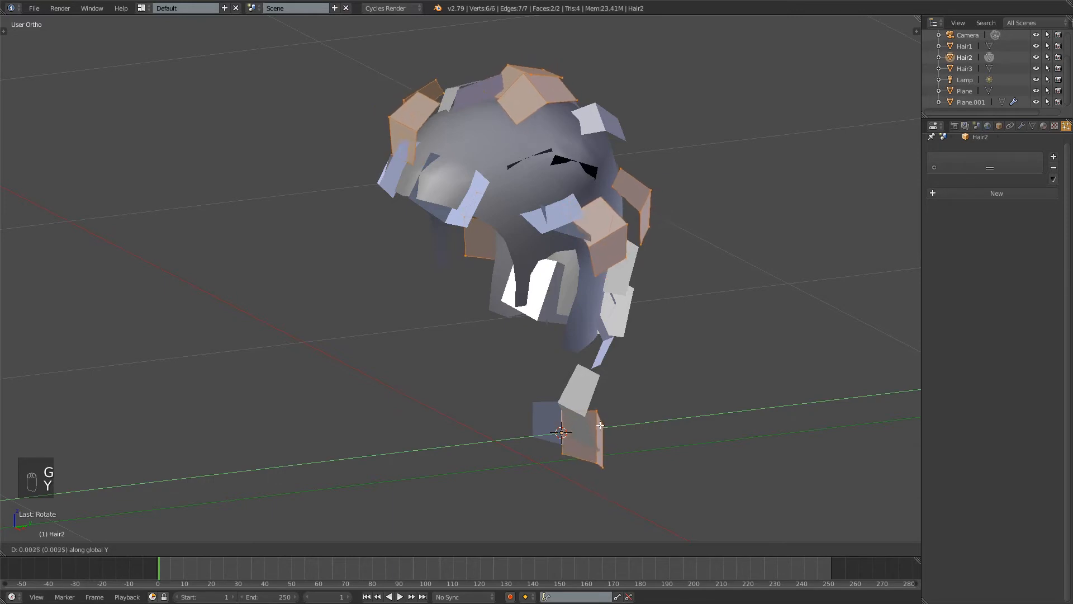
click(595, 428)
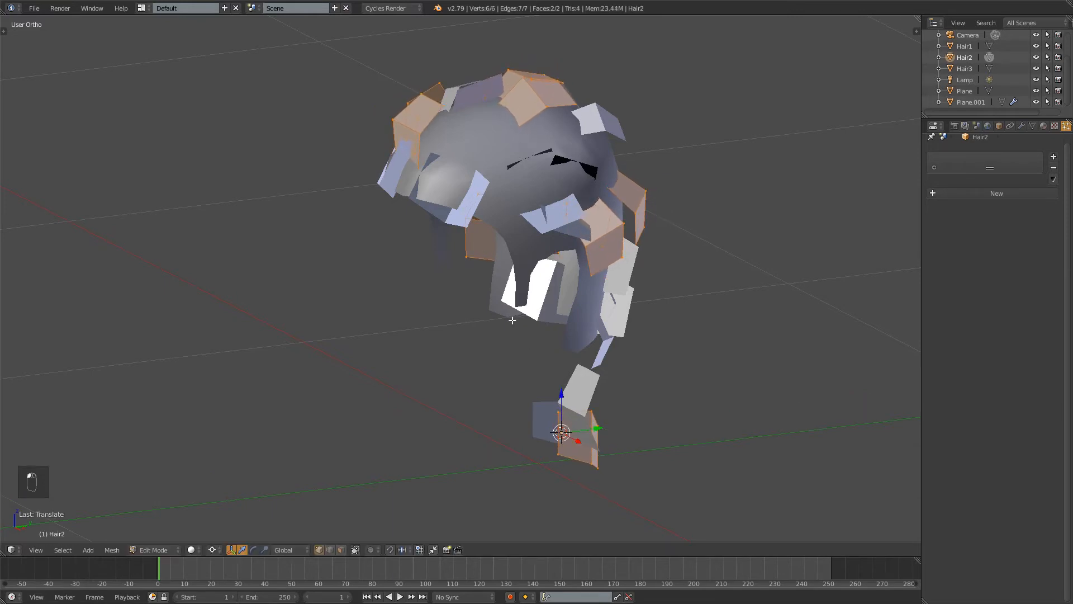
key(a)
middle_drag(564, 430, 630, 306)
key(Tab)
Edit the largest card, Hair3, and snap the 3D cursor to its two bottom corner vertices
scroll(640, 332, up, 3)
right_click(638, 330)
key(Tab)
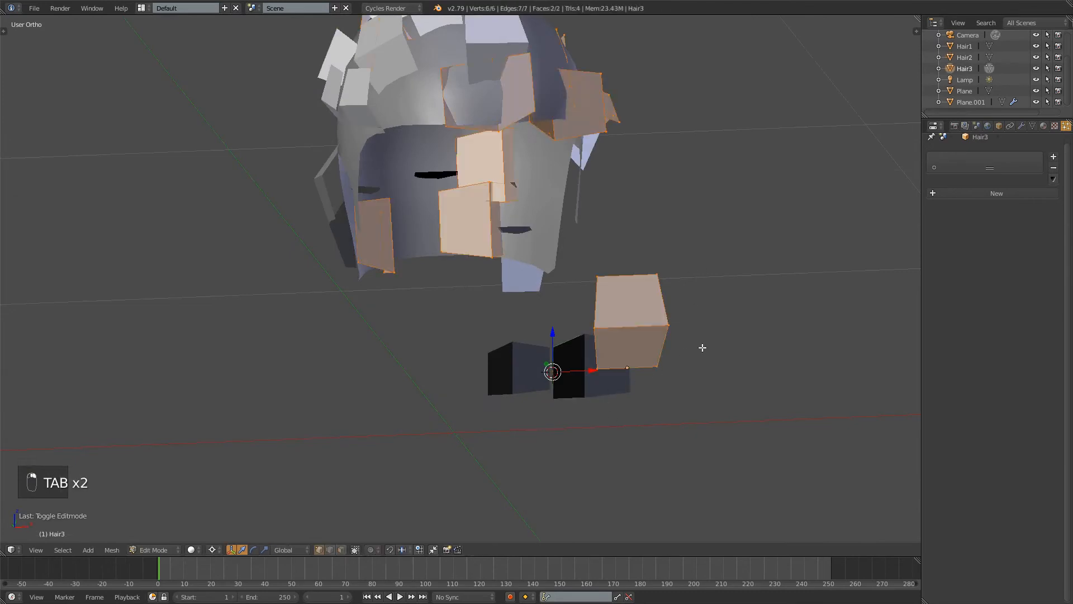
right_click(596, 367)
shift+right_click(658, 367)
key(shift+s)
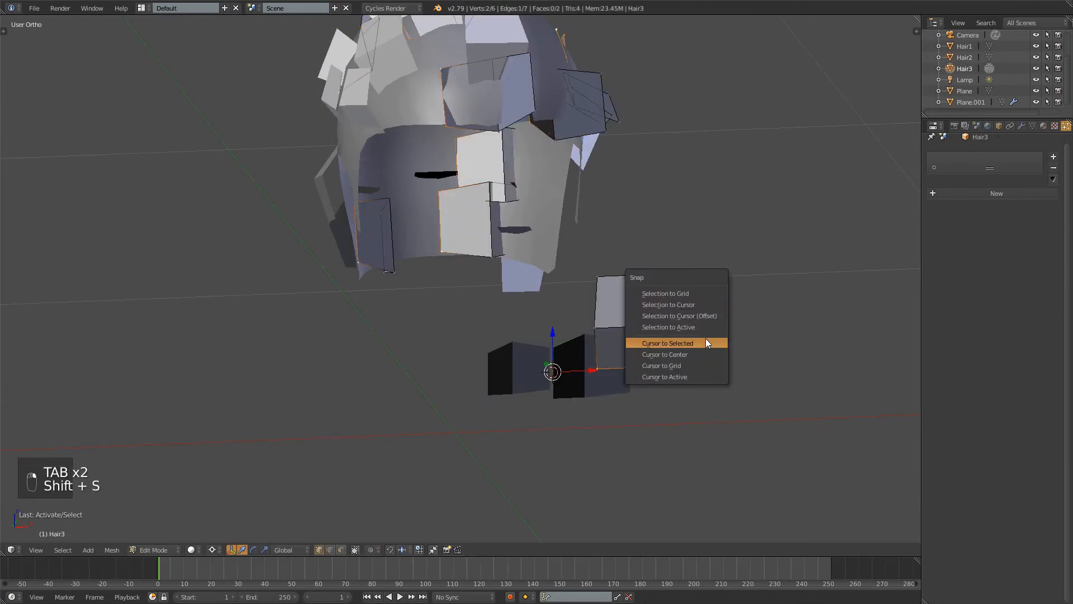
click(705, 337)
middle_drag(705, 338, 679, 326)
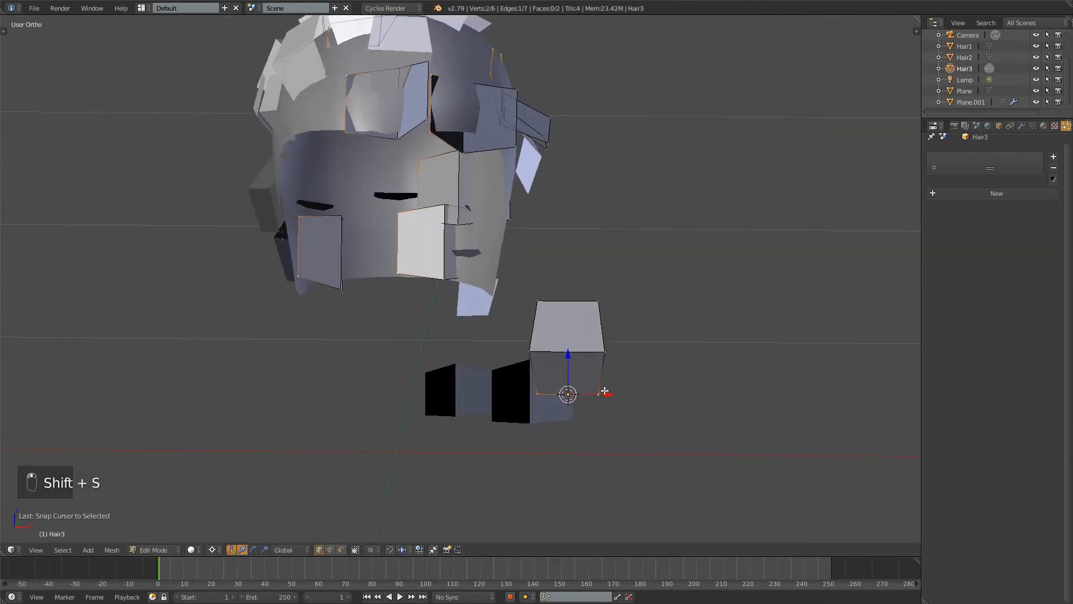
Select the whole Hair3 card and rotate it 90° about the global Y axis
key(a)
key(a)
key(a)
key(r)
key(x)
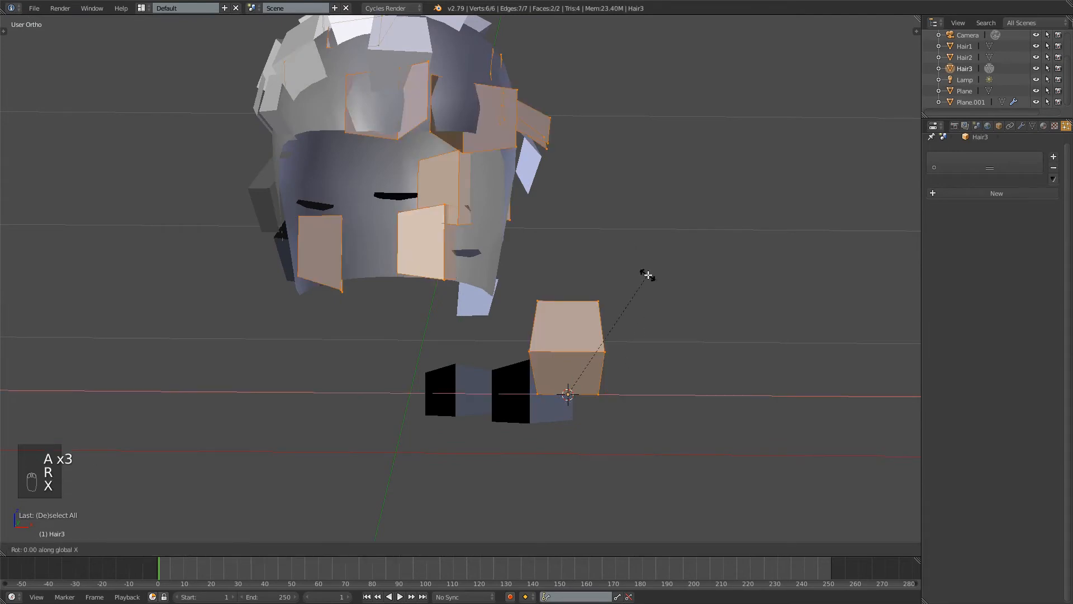
key(r)
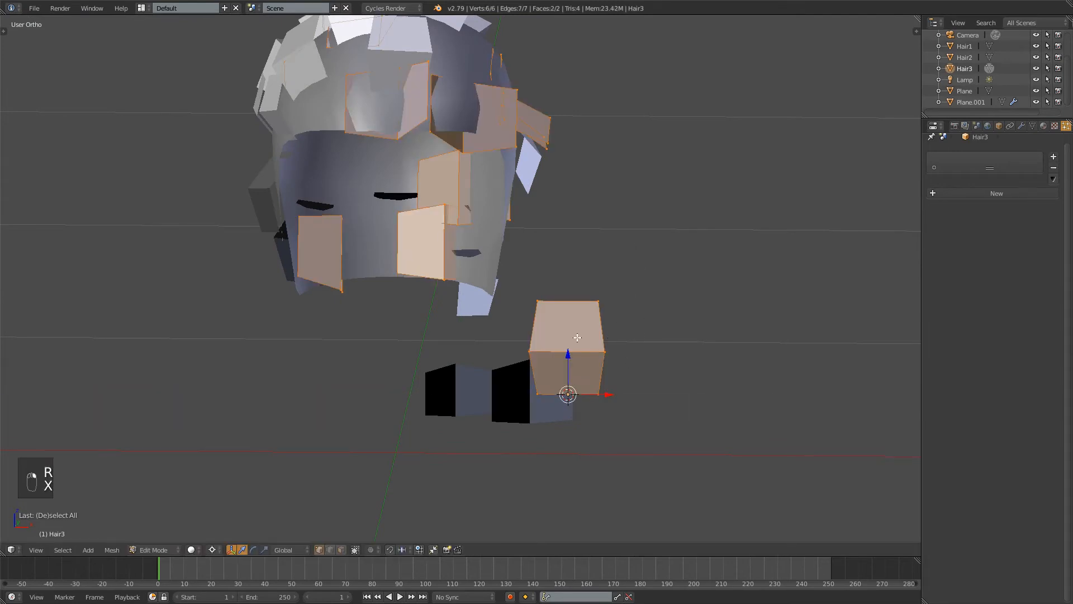
key(y)
key(KP_9)
key(KP_0)
key(KP_Enter)
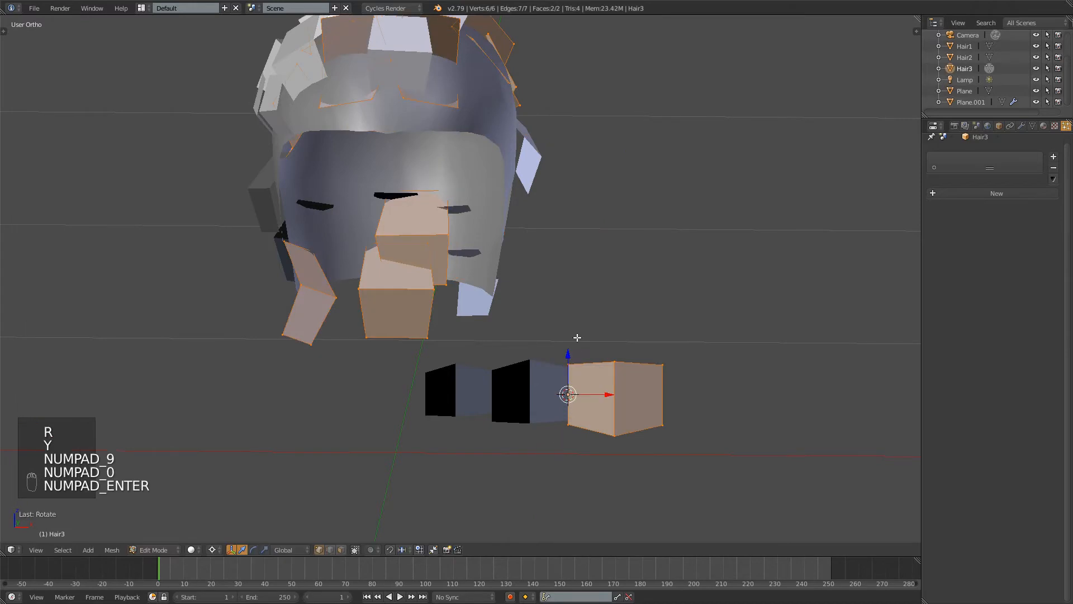
Rotate the Hair3 card 180° about the global X axis
key(r)
key(x)
key(KP_1)
key(KP_8)
key(KP_0)
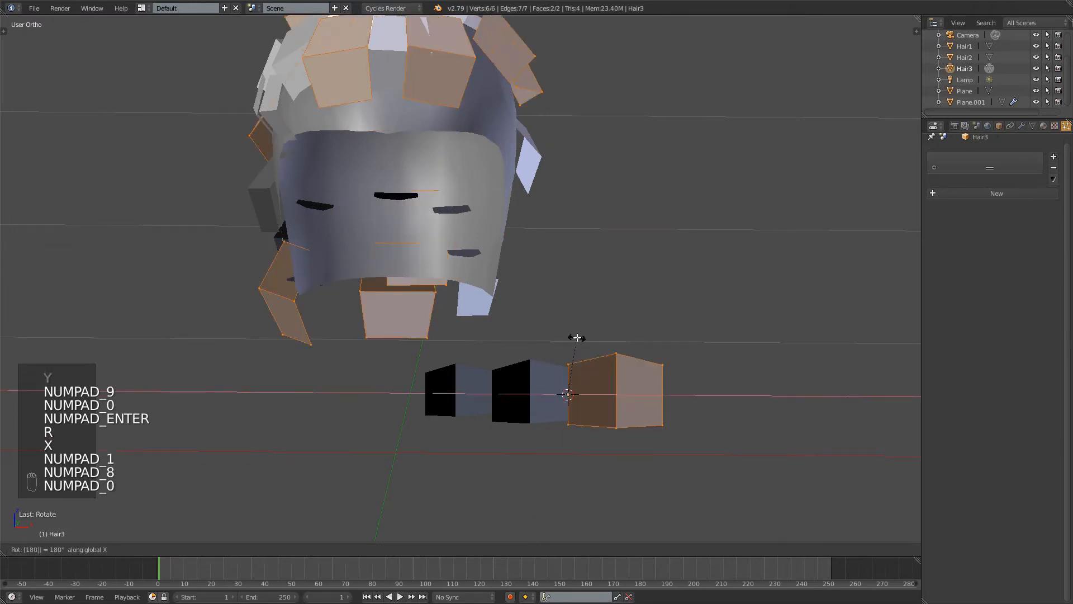
key(KP_Enter)
Turn the Hair3 card about 8° about global Z and shift it slightly along global Y towards the scalp
middle_drag(578, 337, 590, 201)
key(r)
key(z)
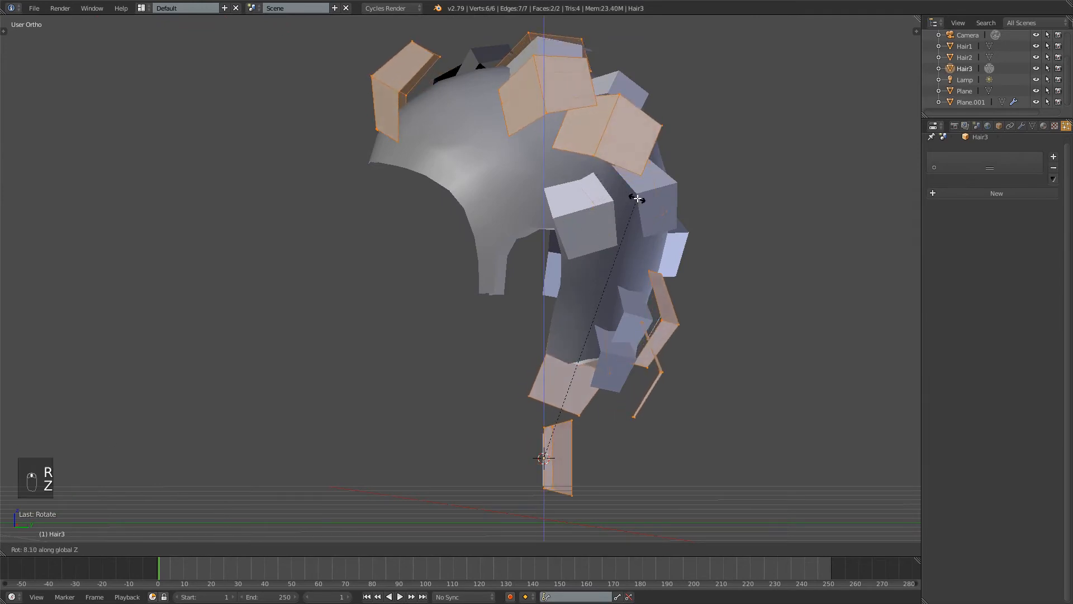
click(641, 197)
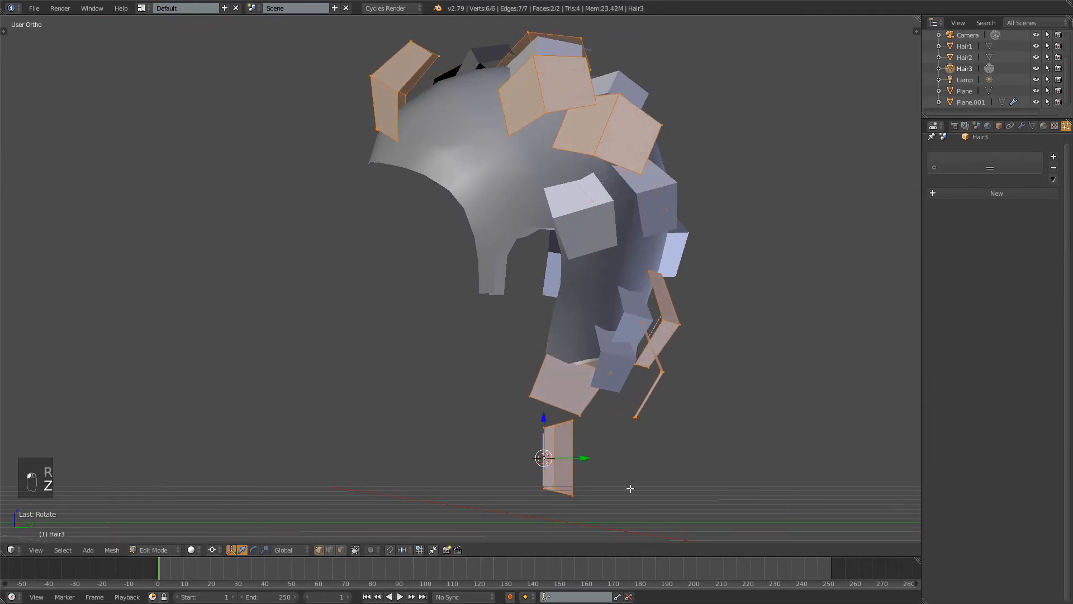
key(g)
key(y)
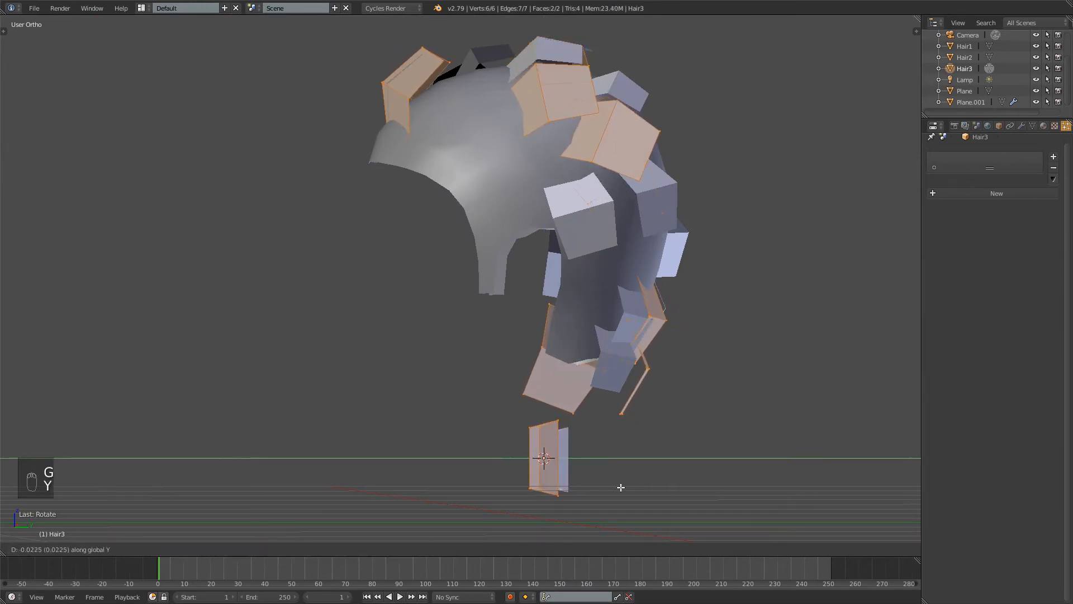
click(622, 487)
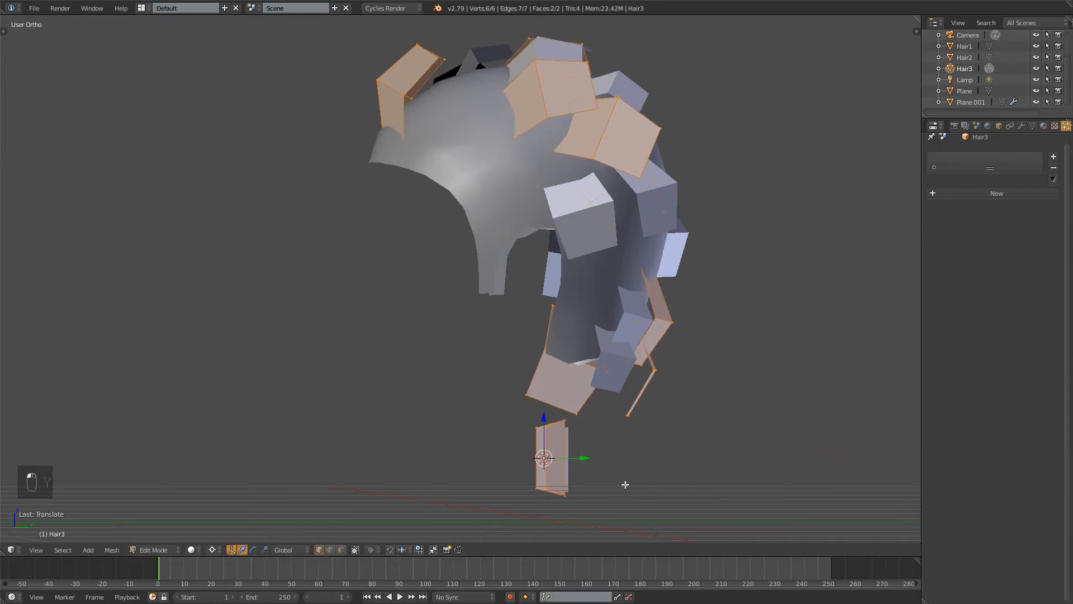
key(a)
Return to Object Mode, select the scalp mesh and raise its particle emission number to 224
middle_drag(436, 265, 491, 304)
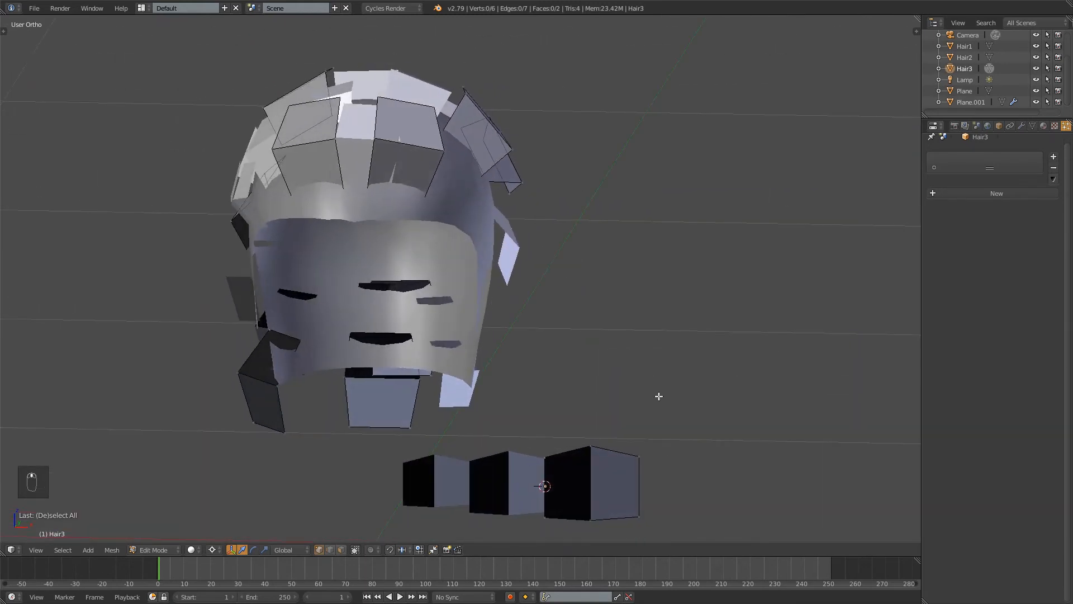
scroll(649, 324, up, 2)
middle_drag(785, 252, 779, 146)
scroll(1024, 125, down, 3)
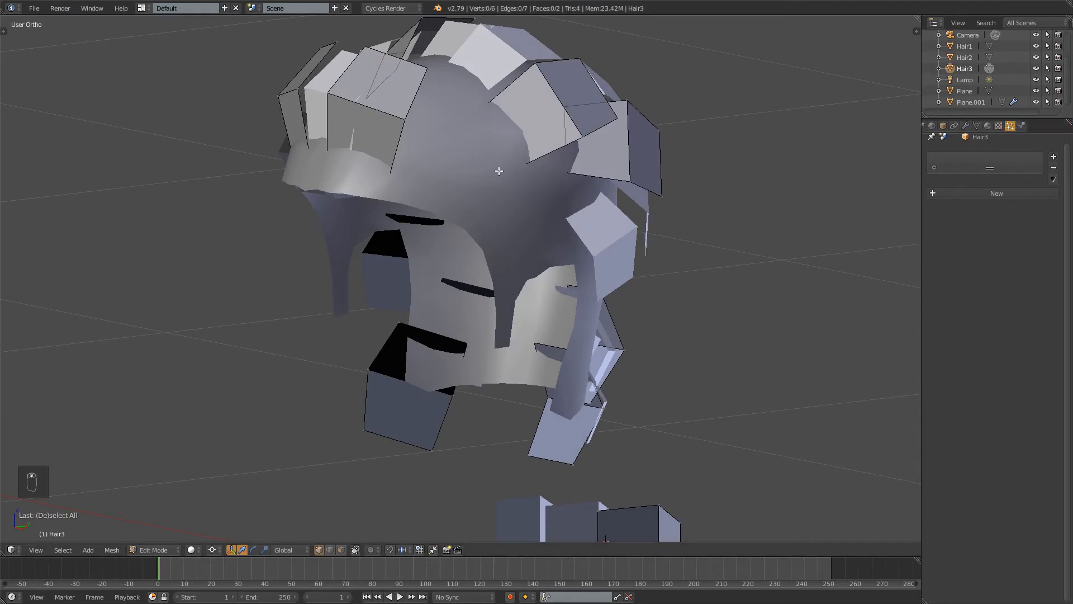
key(Tab)
right_click(500, 219)
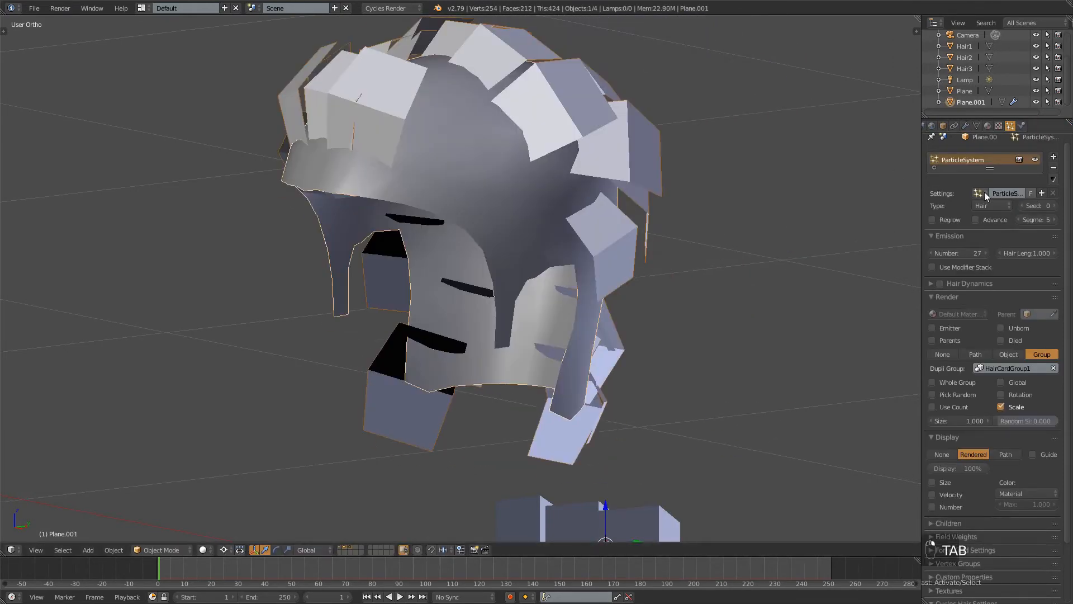
drag(945, 257, 1033, 256)
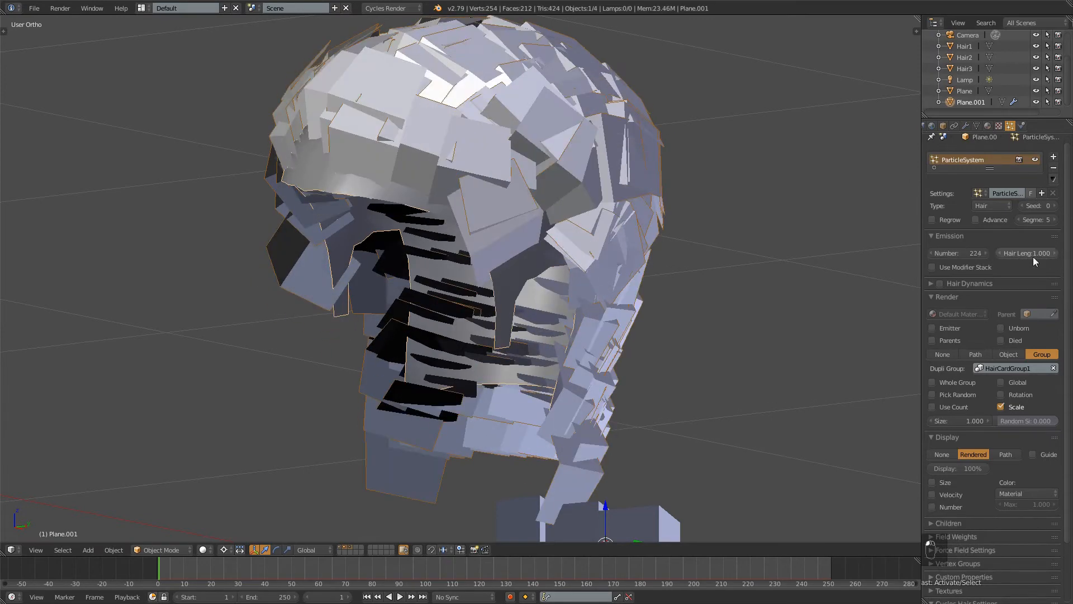
Raise the particle emission number to 830 and check the card coverage around the scalp
scroll(621, 175, down, 3)
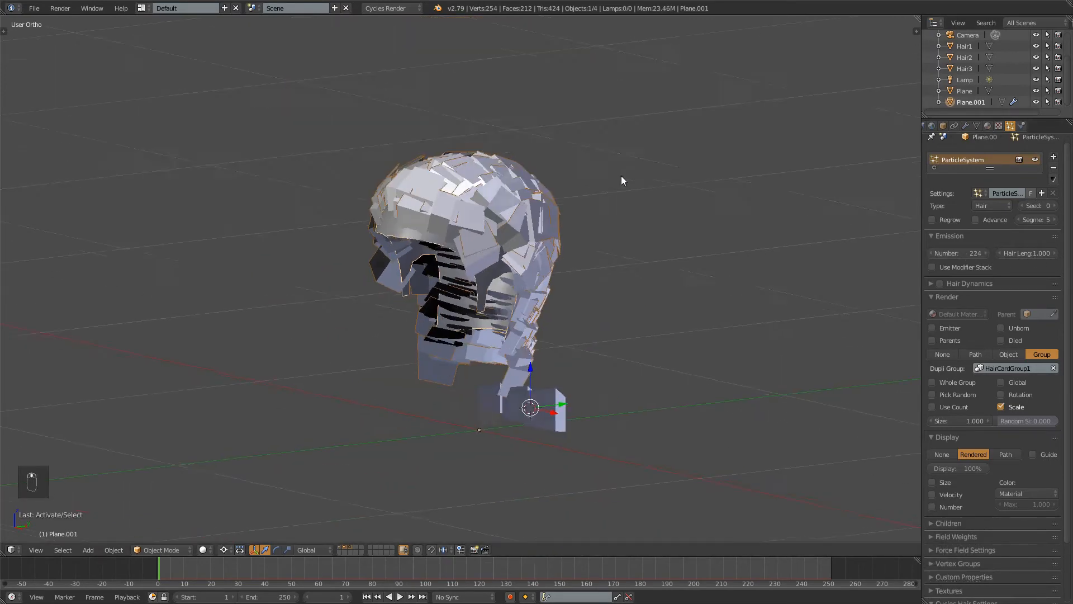
middle_drag(621, 176, 596, 228)
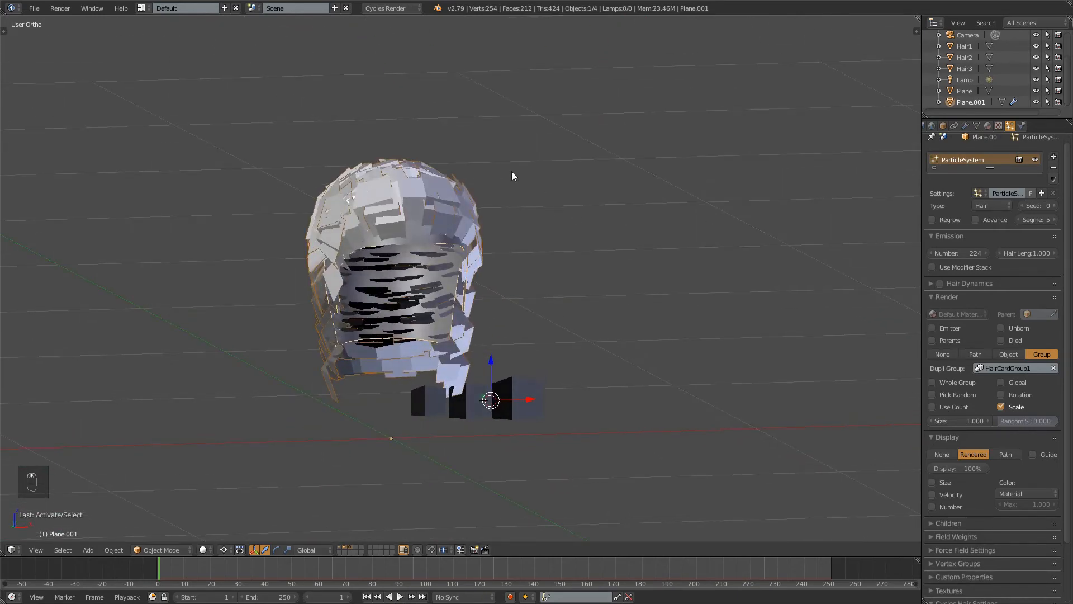
middle_drag(512, 175, 414, 263)
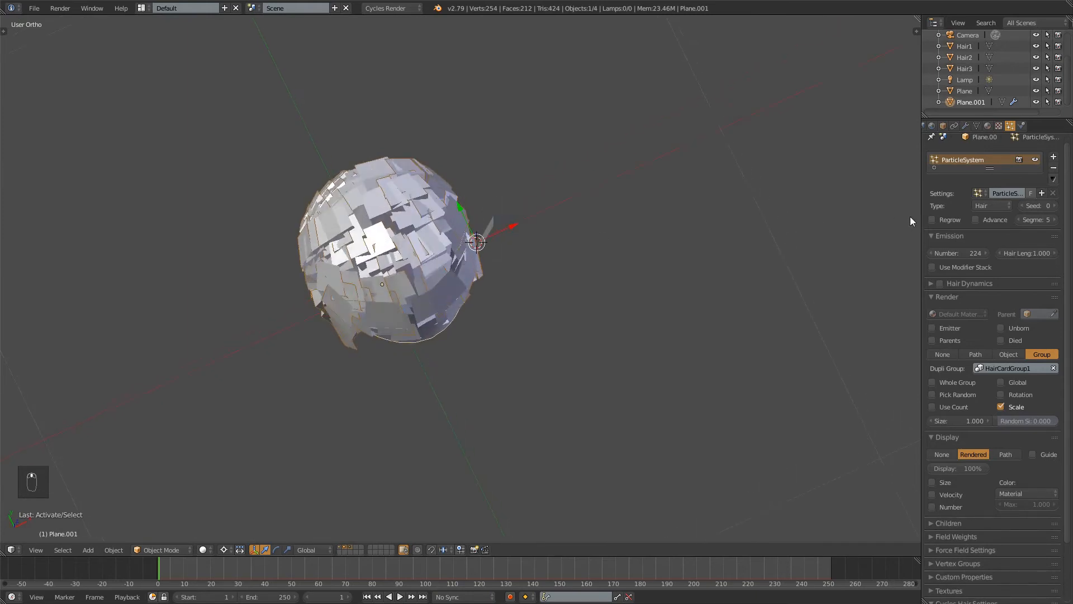
drag(953, 253, 1043, 246)
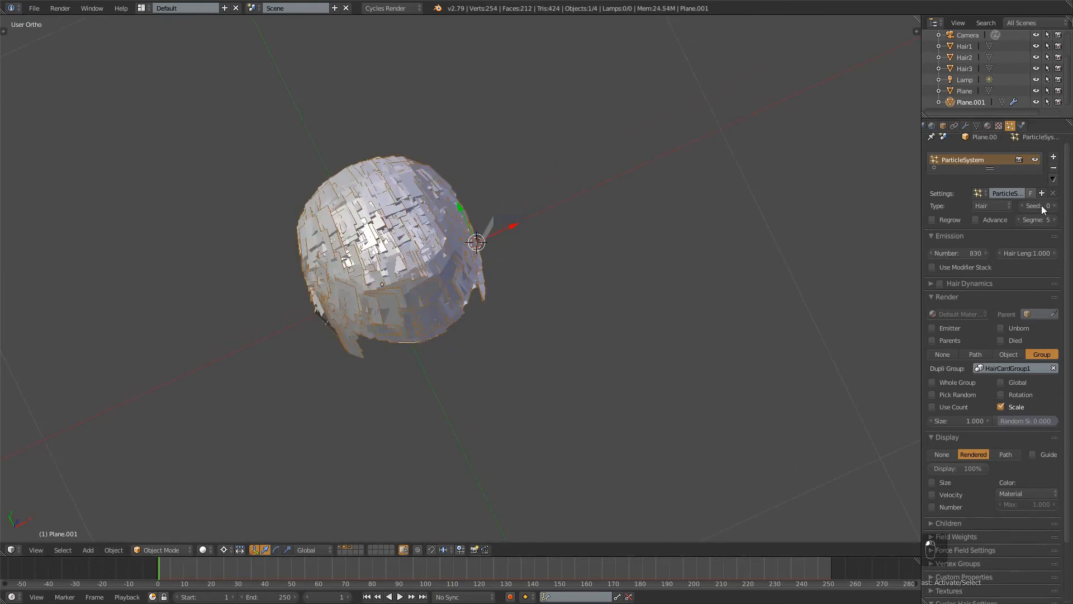
middle_drag(695, 201, 601, 156)
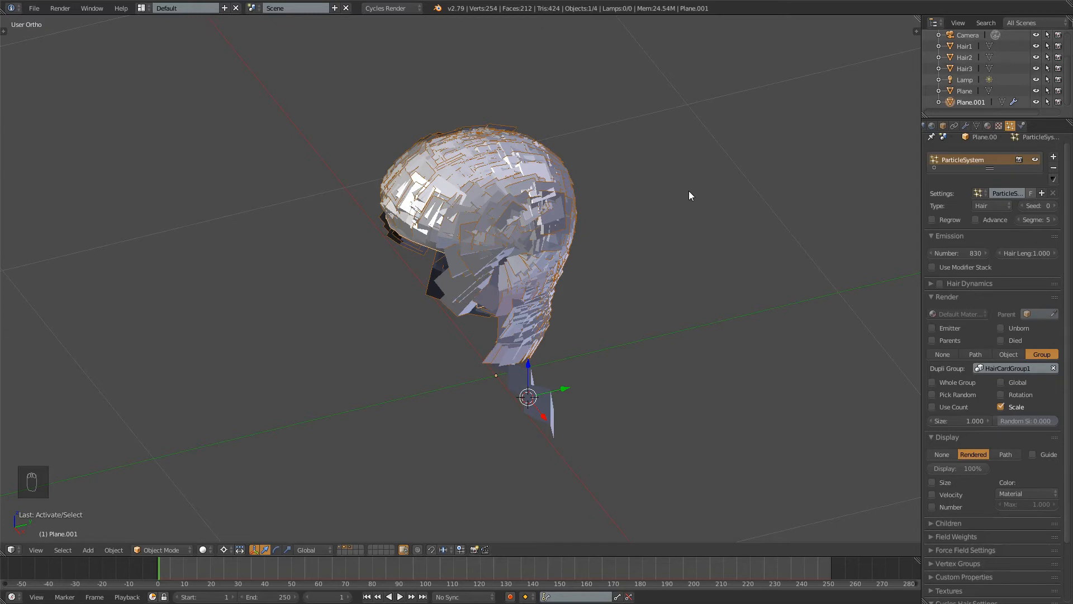
Set the particle emission number to 200
click(961, 253)
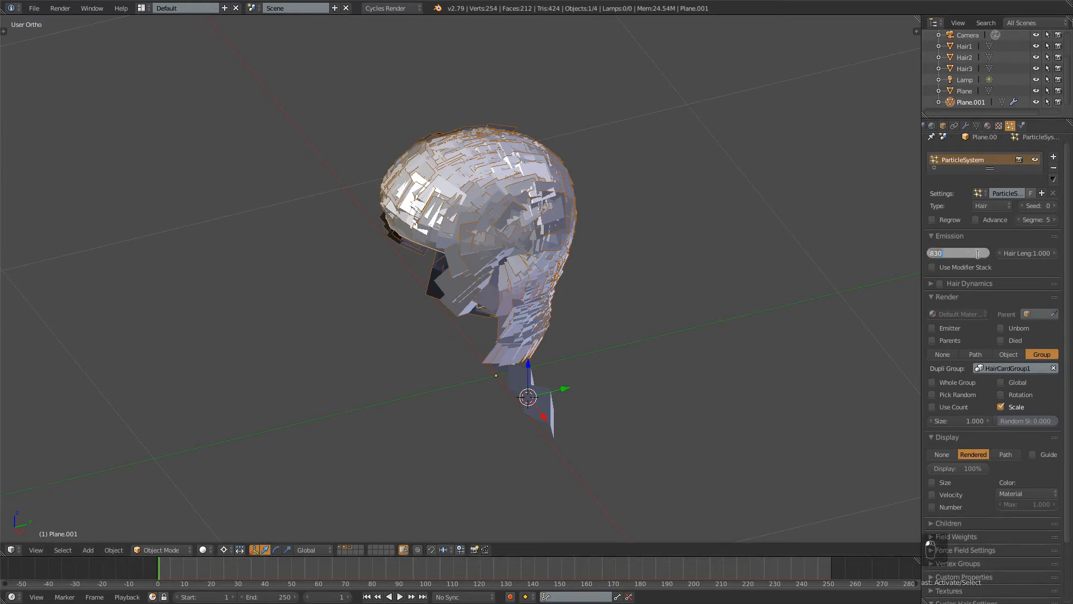
text(10)
key(BackSpace)
key(BackSpace)
key(BackSpace)
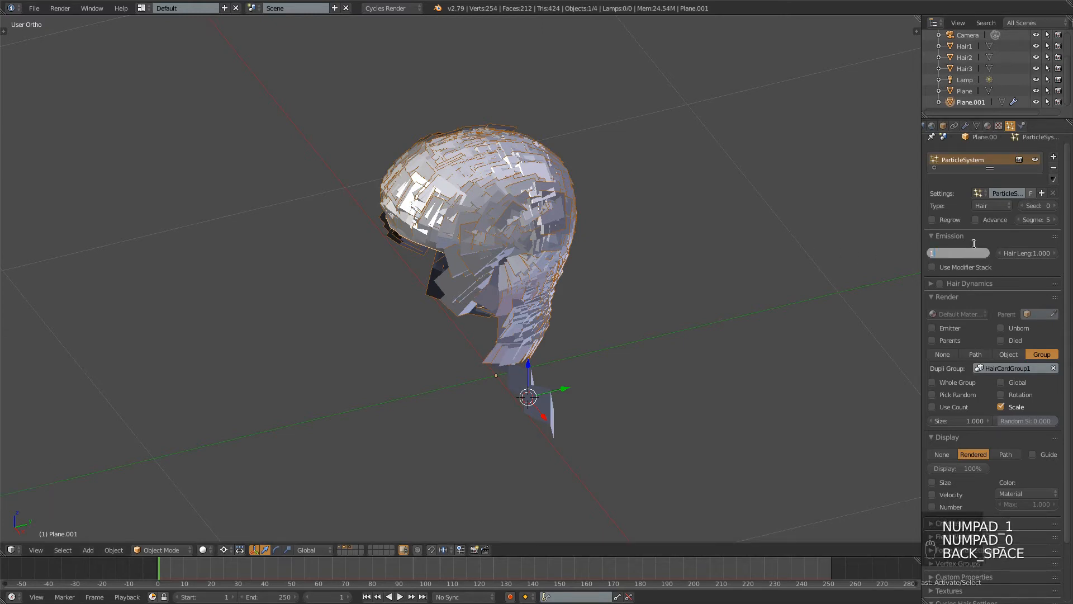
text(200)
key(KP_Enter)
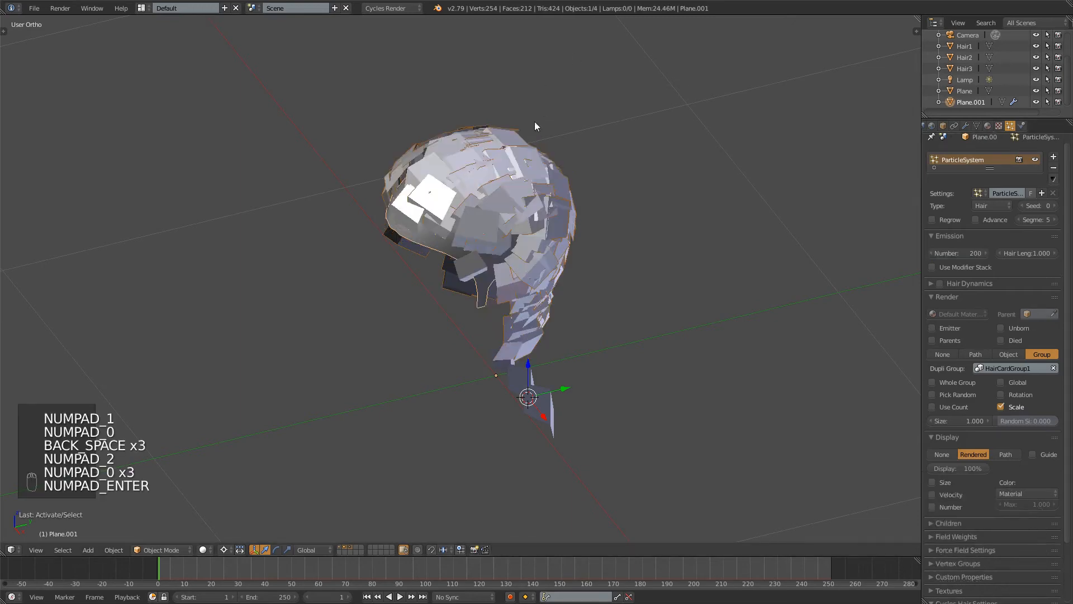
Inspect the card coverage around the scalp and set the particle emission number to 1000
middle_drag(534, 122, 393, 84)
mouse_move(604, 218)
middle_down()
mouse_move(484, 262)
mouse_move(661, 286)
mouse_move(606, 296)
mouse_move(597, 200)
middle_up()
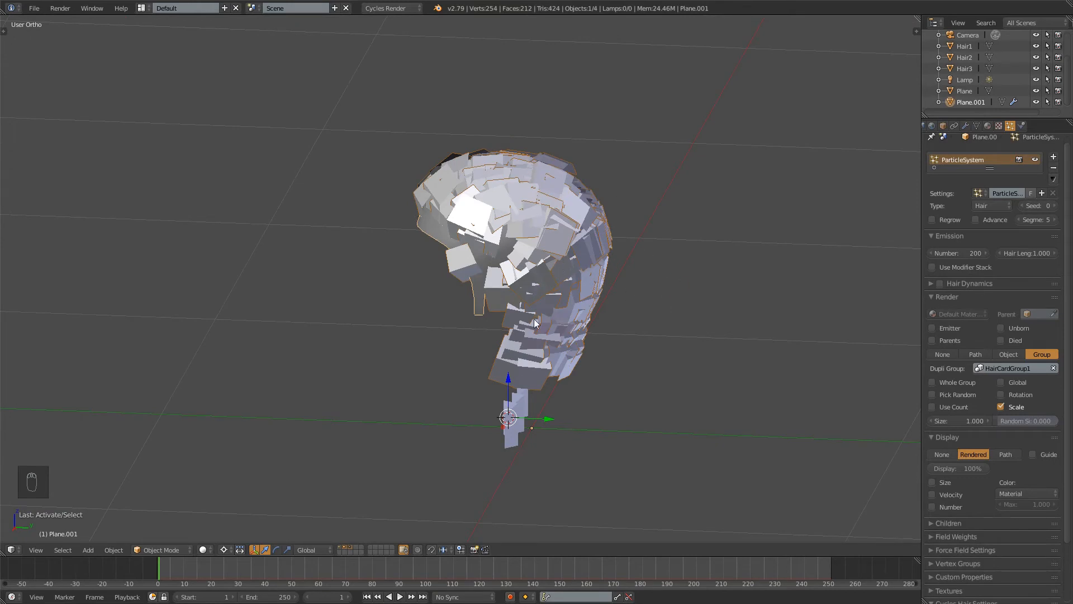
middle_drag(737, 210, 753, 213)
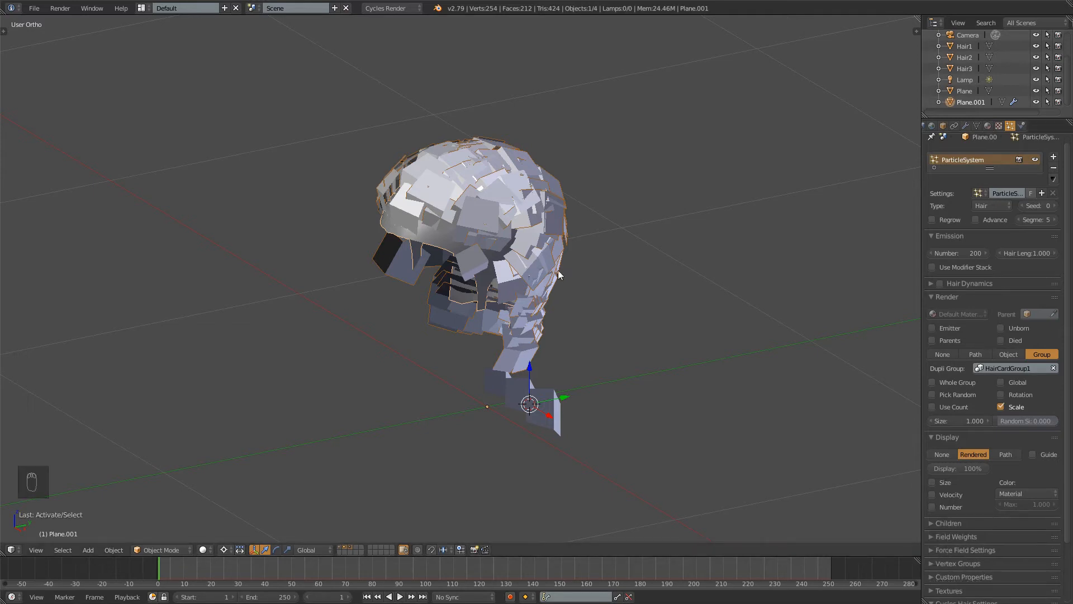
drag(954, 254, 957, 254)
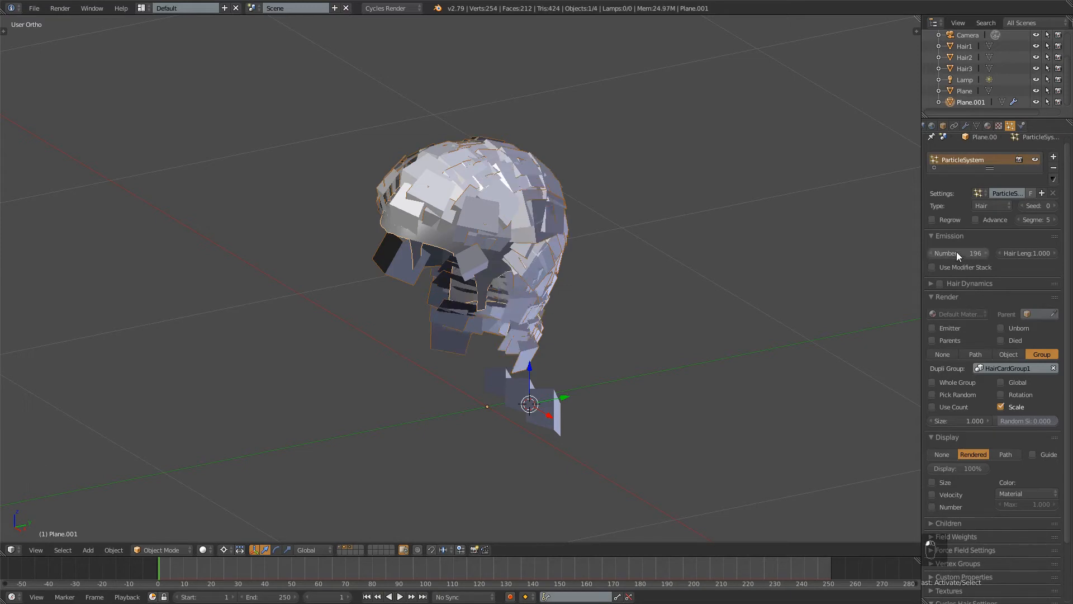
text(1000)
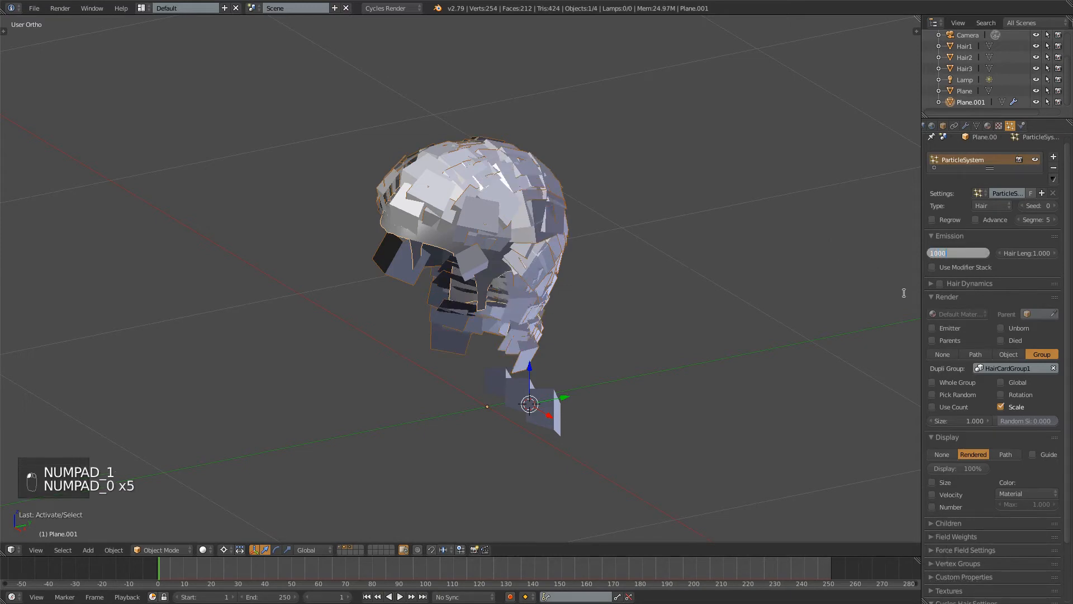
key(KP_Enter)
Preview the hair cards up close in Rendered viewport shading
mouse_move(487, 247)
middle_down()
mouse_move(398, 239)
mouse_move(347, 210)
mouse_move(384, 237)
mouse_move(494, 222)
mouse_move(563, 258)
mouse_move(553, 242)
middle_up()
key(shift+z)
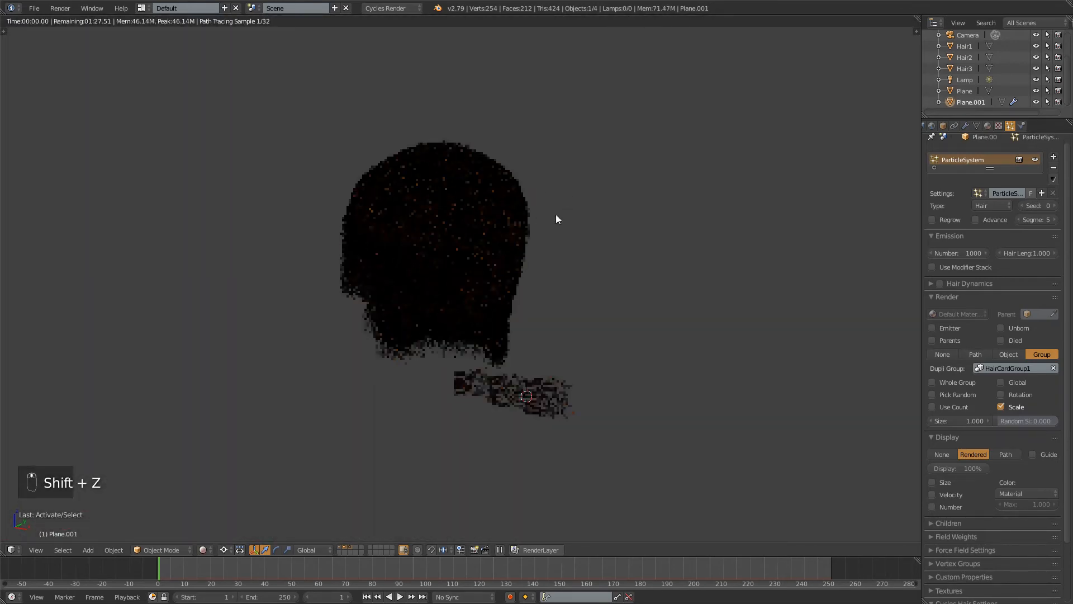
middle_drag(488, 196, 691, 275)
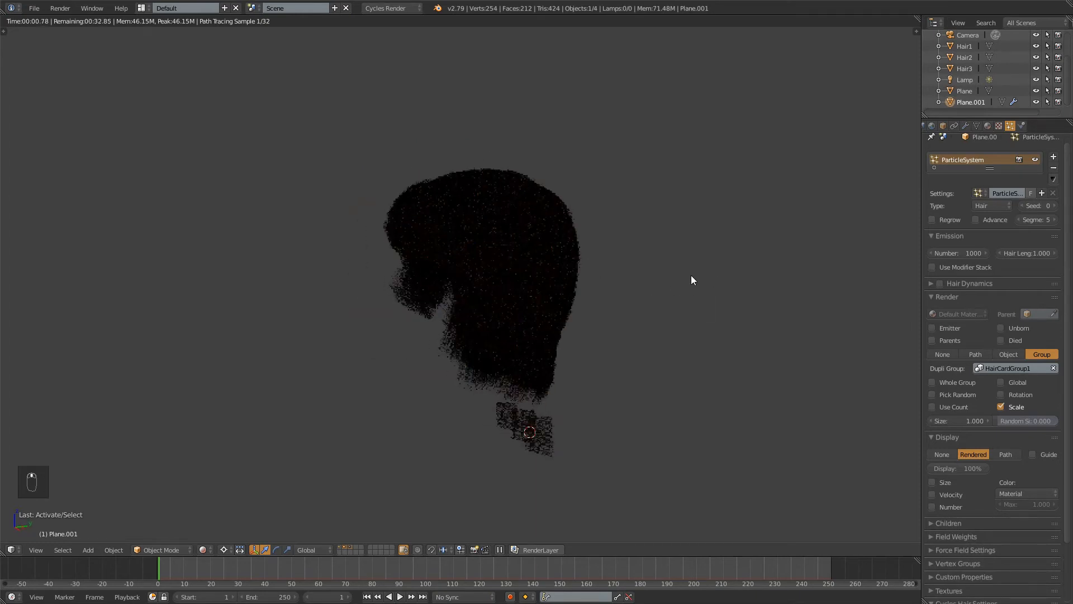
scroll(690, 279, up, 4)
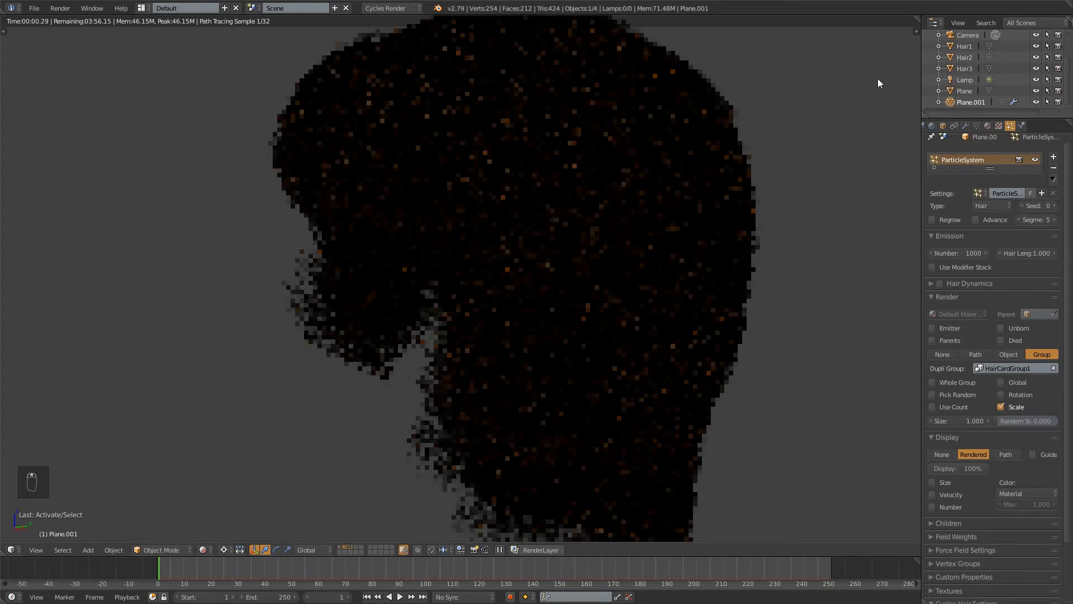
Select the Lamp, return the viewport to Solid shading and check the lamp's light type and emission settings
click(965, 80)
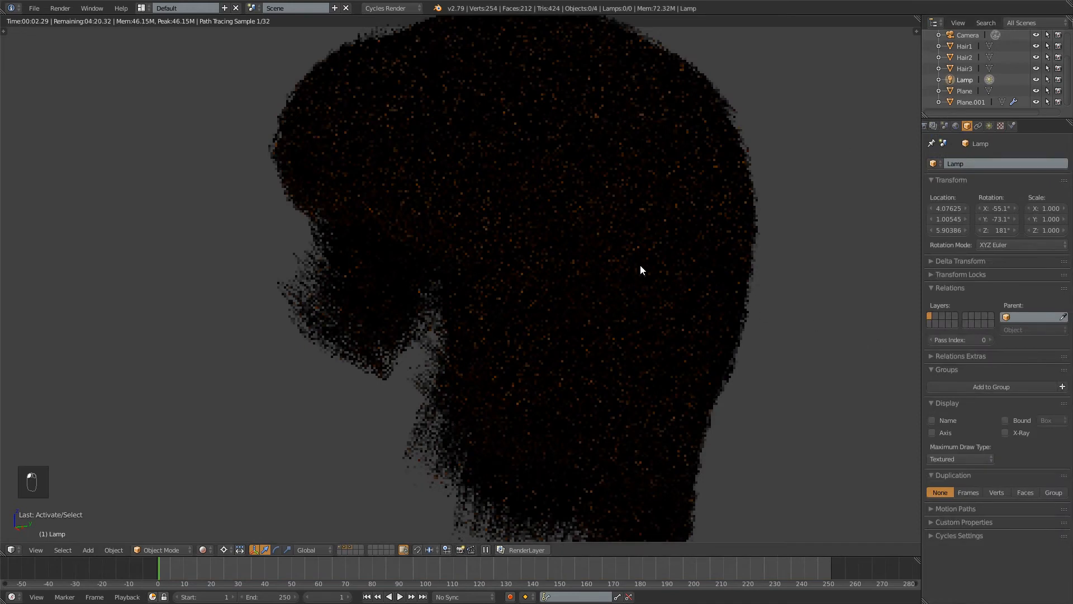
key(shift+z)
scroll(640, 333, down, 4)
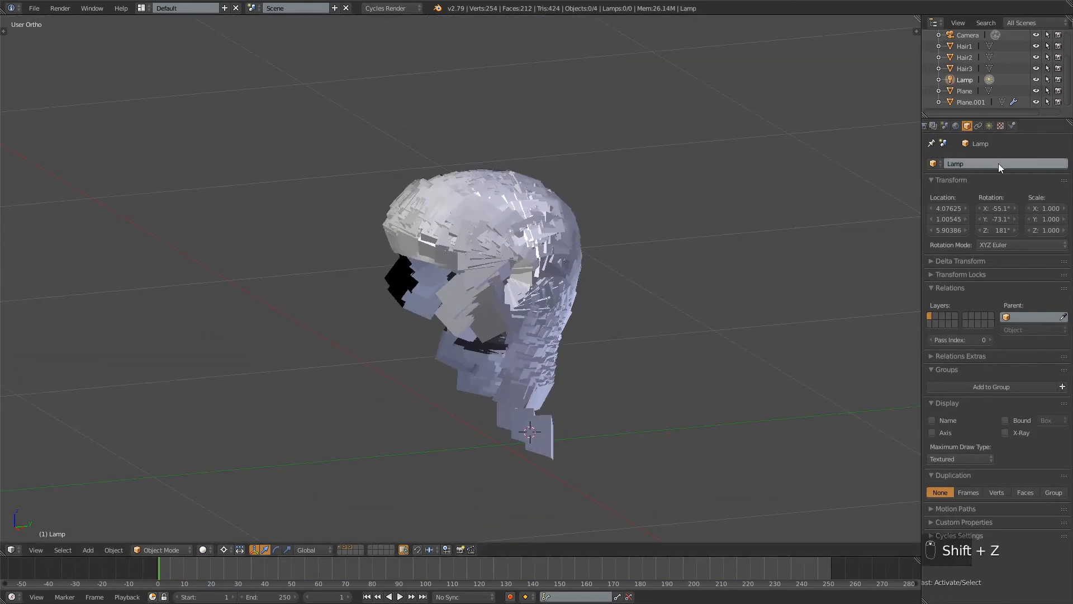
click(990, 125)
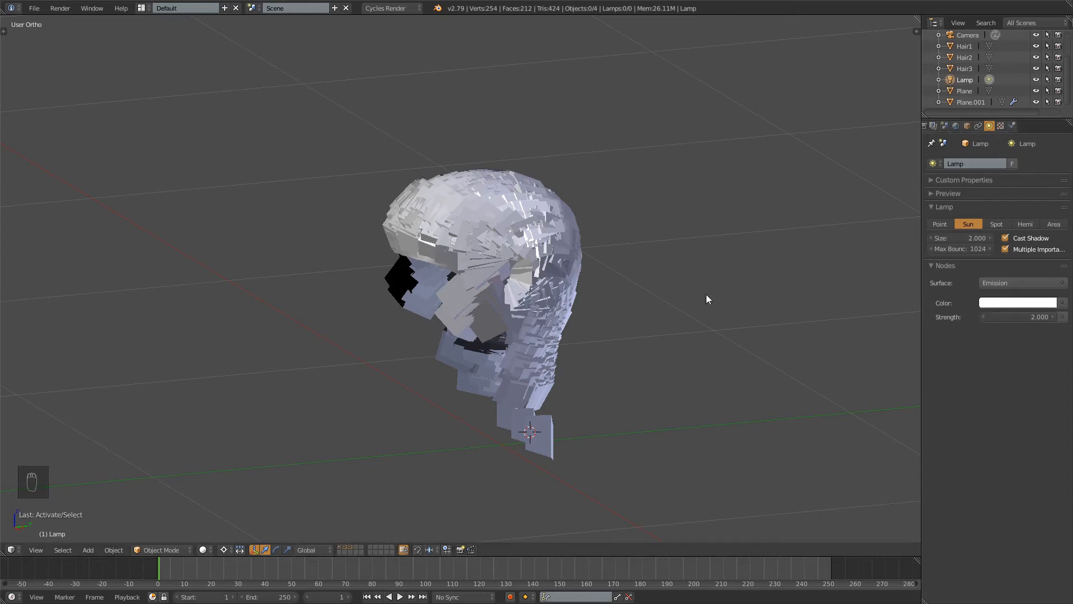
middle_drag(772, 270, 878, 279)
click(1034, 283)
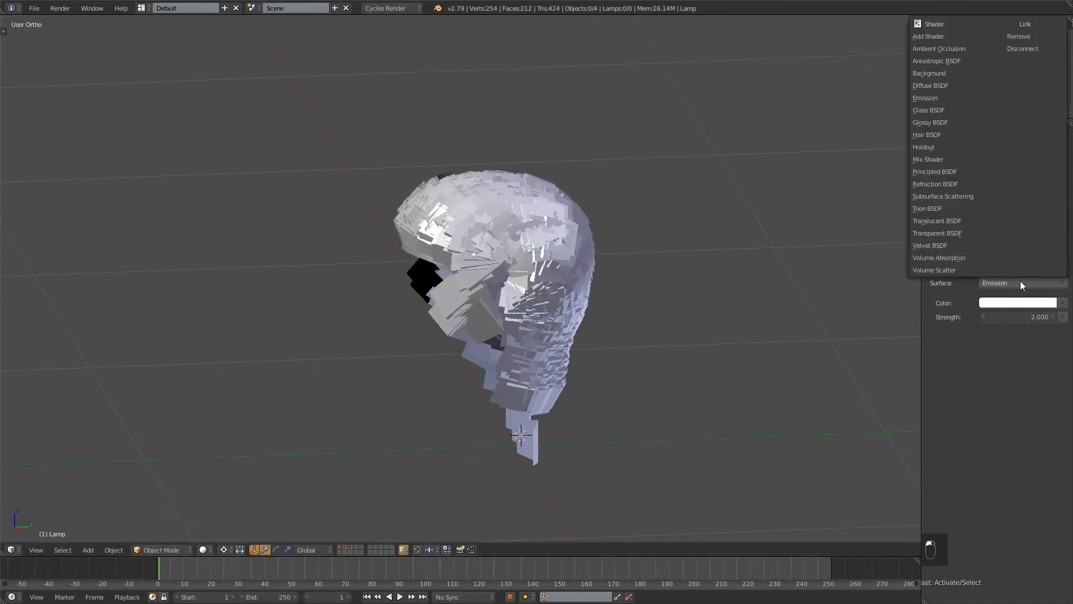
scroll(536, 188, down, 4)
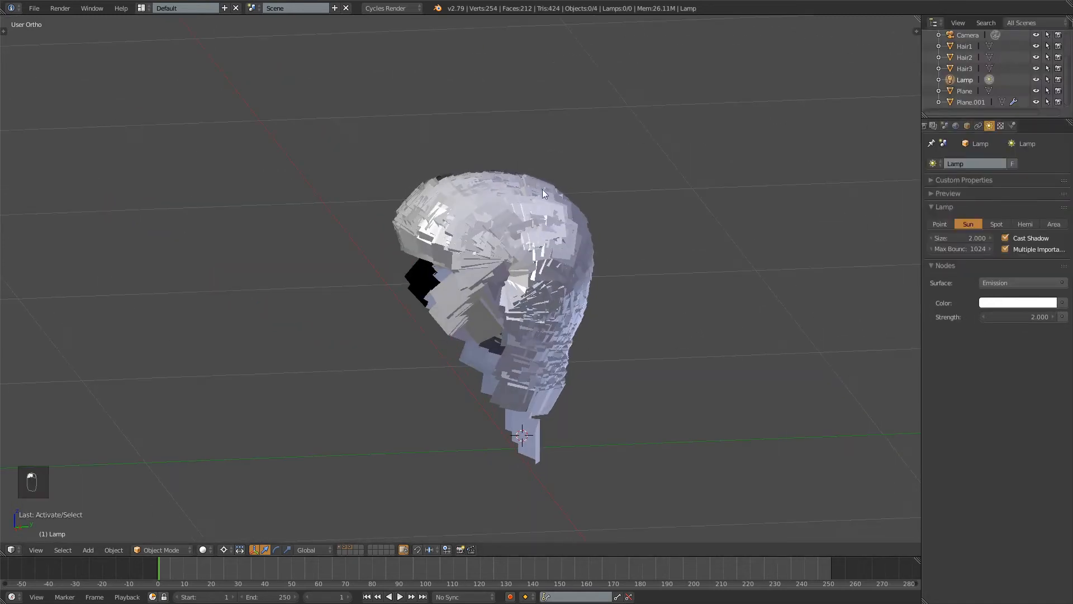
Show the layer holding the head together with the hair and preview both up close in Rendered viewport shading
shift+click(342, 547)
scroll(527, 280, up, 4)
key(shift+z)
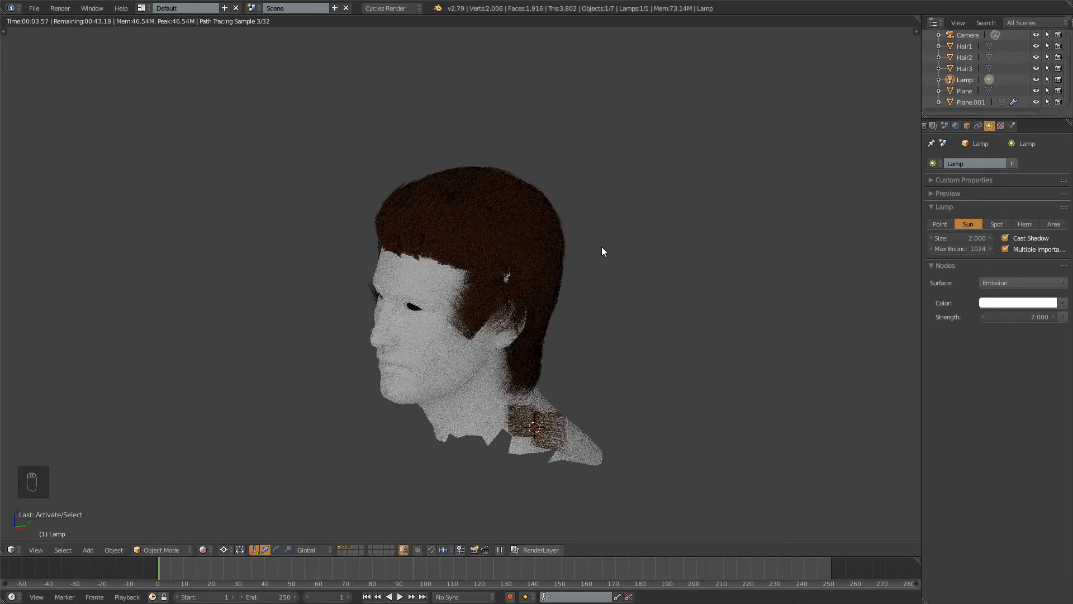
scroll(626, 268, up, 3)
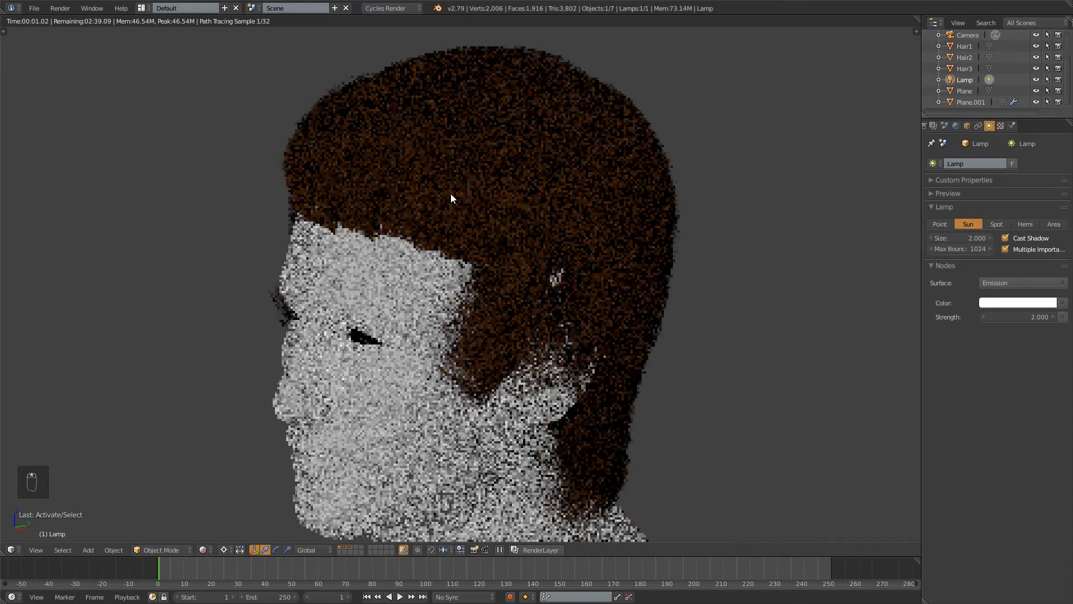
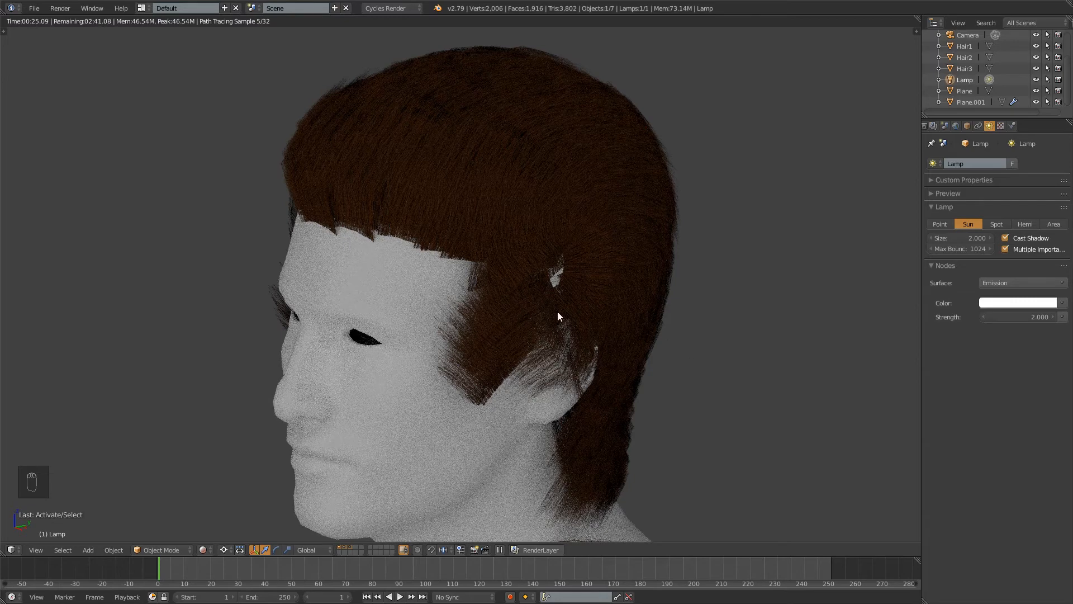
Check the rendered hair from the side and back of the head and return the viewport to Solid shading
middle_drag(615, 315, 693, 283)
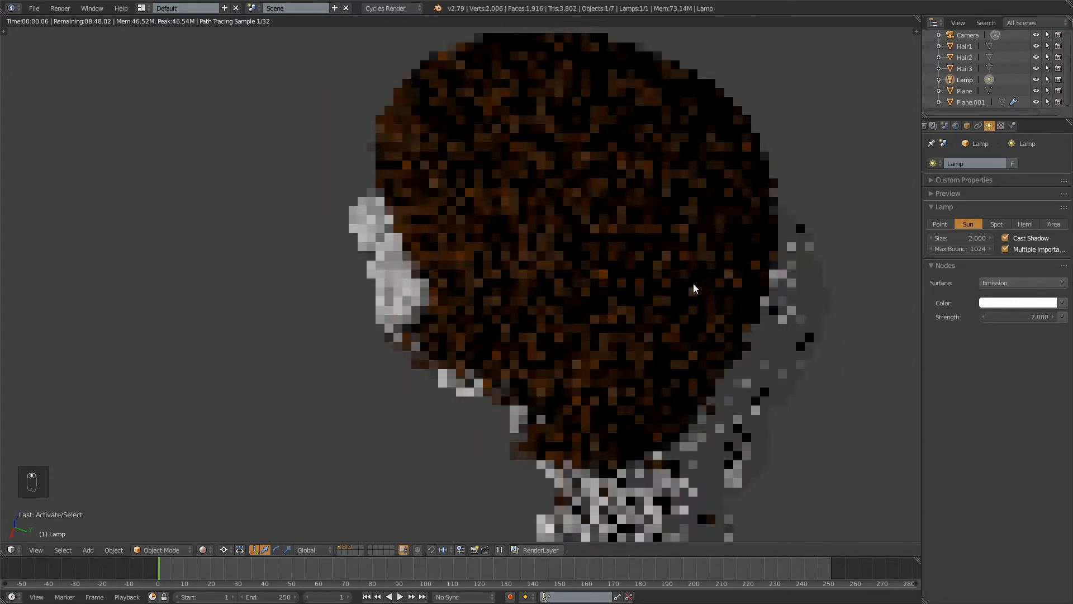
middle_drag(632, 229, 650, 209)
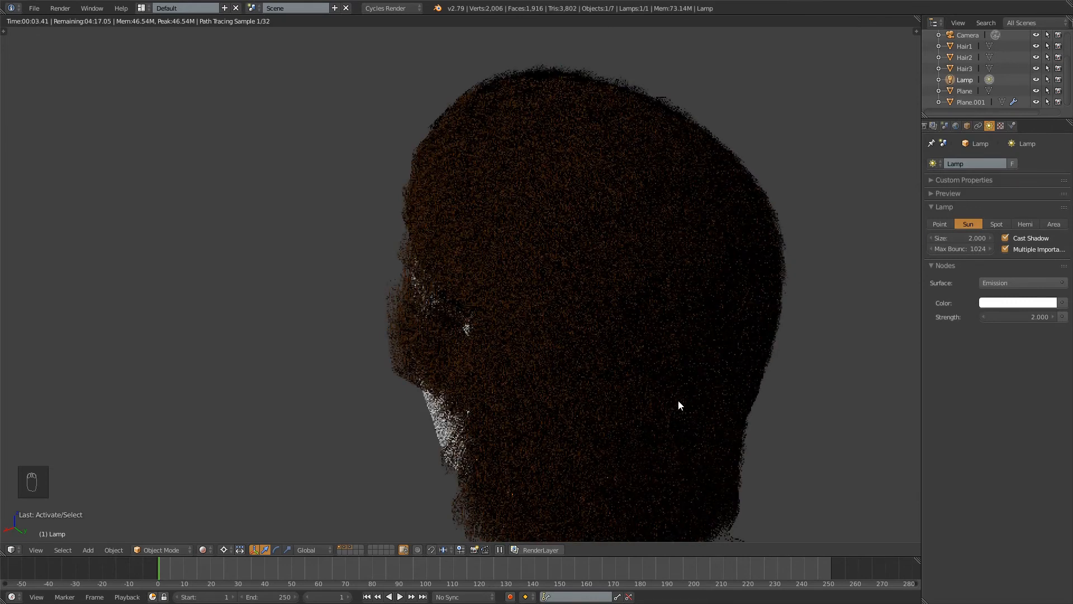
key(shift)
key(shift+z)
Examine the hair card coverage around the sides and forehead of the head in Solid shading
mouse_move(542, 313)
middle_down()
mouse_move(635, 270)
mouse_move(635, 256)
mouse_move(531, 277)
mouse_move(652, 338)
mouse_move(431, 213)
mouse_move(548, 175)
mouse_move(383, 190)
mouse_move(515, 296)
middle_up()
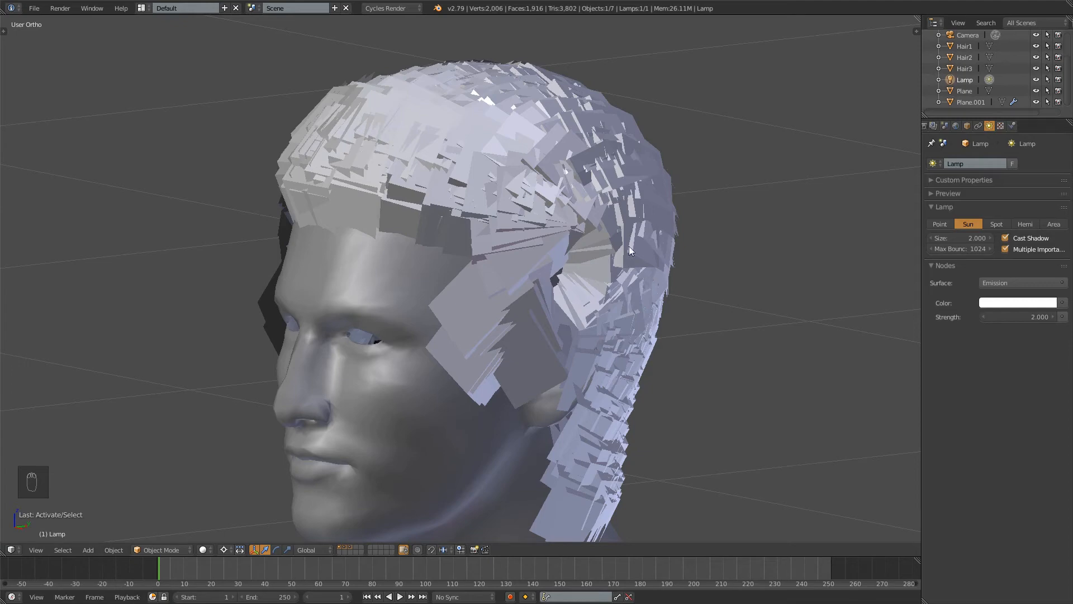
middle_drag(629, 250, 660, 253)
middle_drag(693, 216, 655, 197)
scroll(529, 213, down, 1)
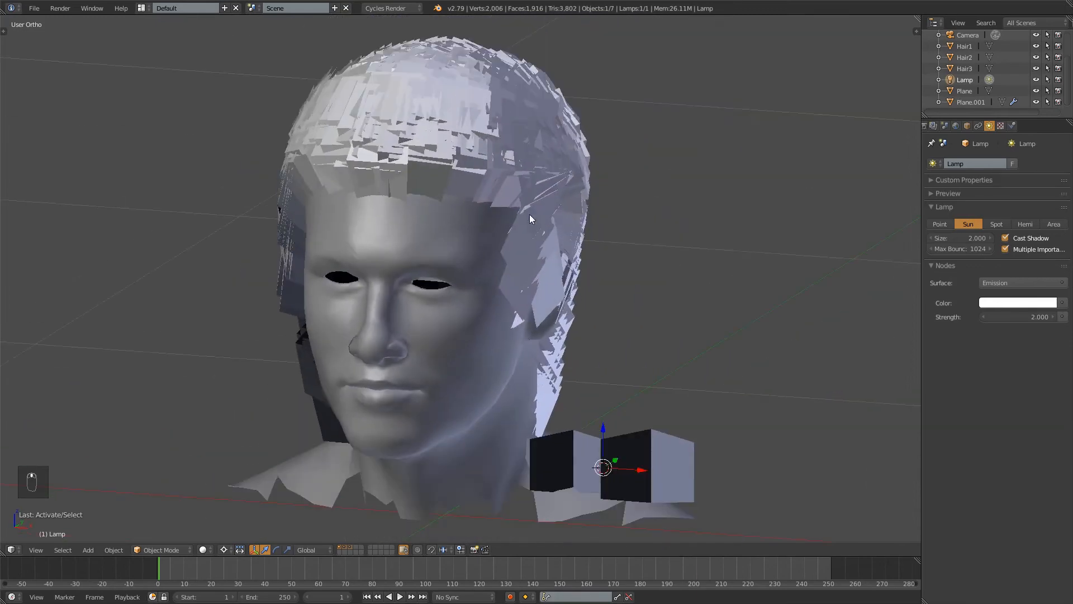
shift+middle_drag(529, 214, 519, 233)
middle_drag(640, 283, 628, 264)
scroll(527, 320, down, 4)
middle_drag(528, 320, 421, 282)
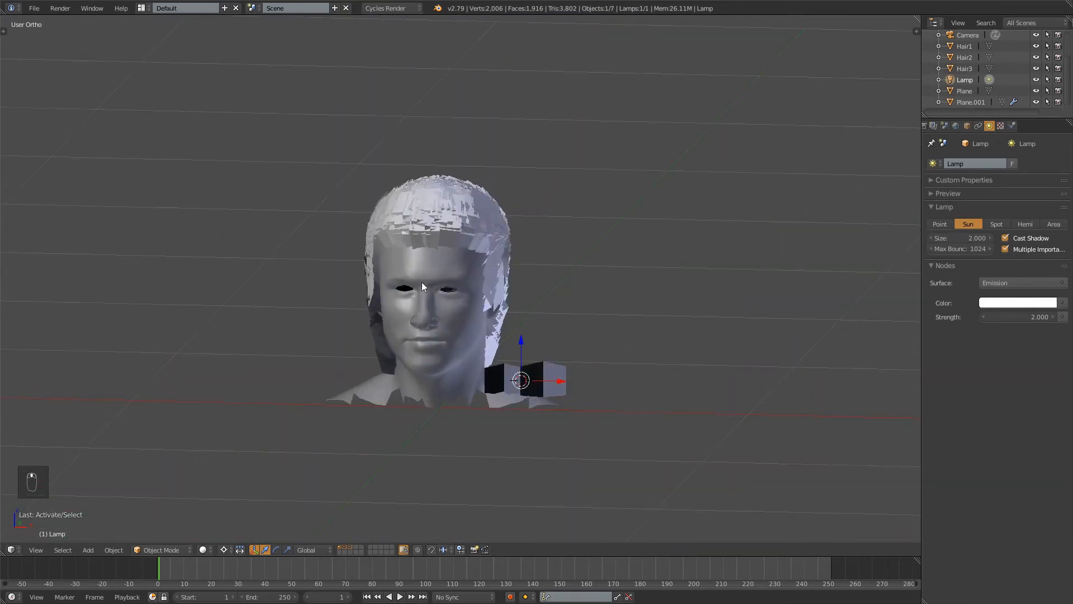
Select the scalp mesh Plane.001, show its modifiers and display only the layer holding it
right_click(474, 213)
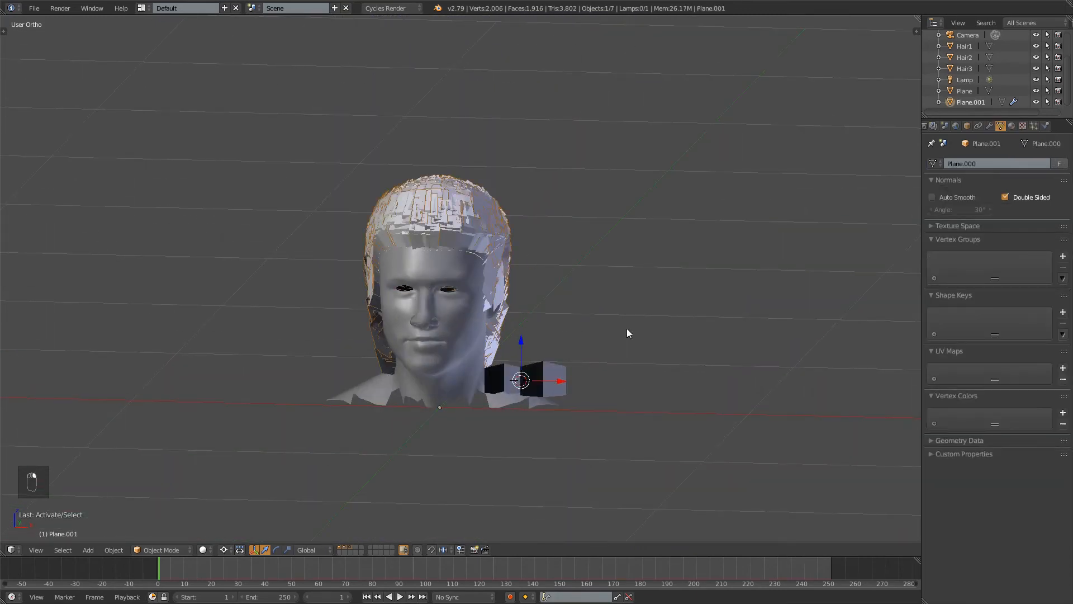
click(989, 125)
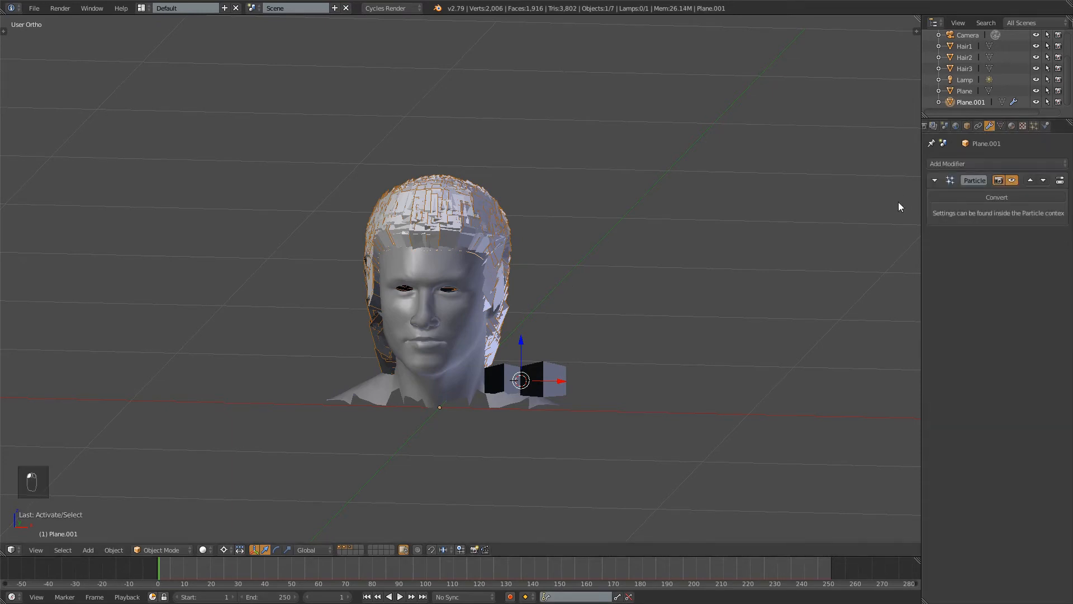
click(347, 549)
middle_drag(489, 232, 472, 313)
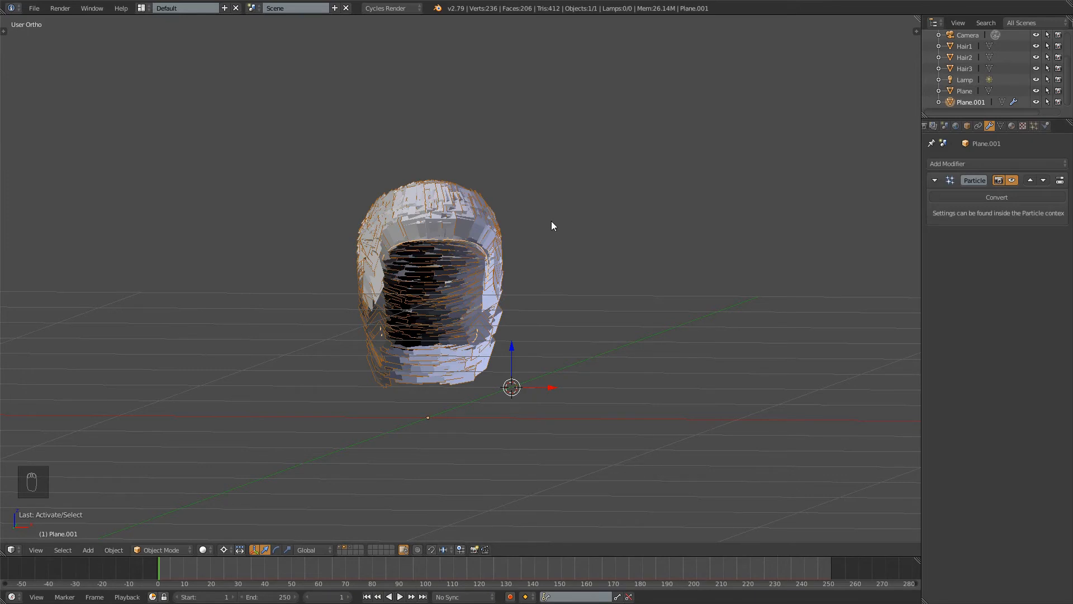
middle_drag(551, 224, 539, 233)
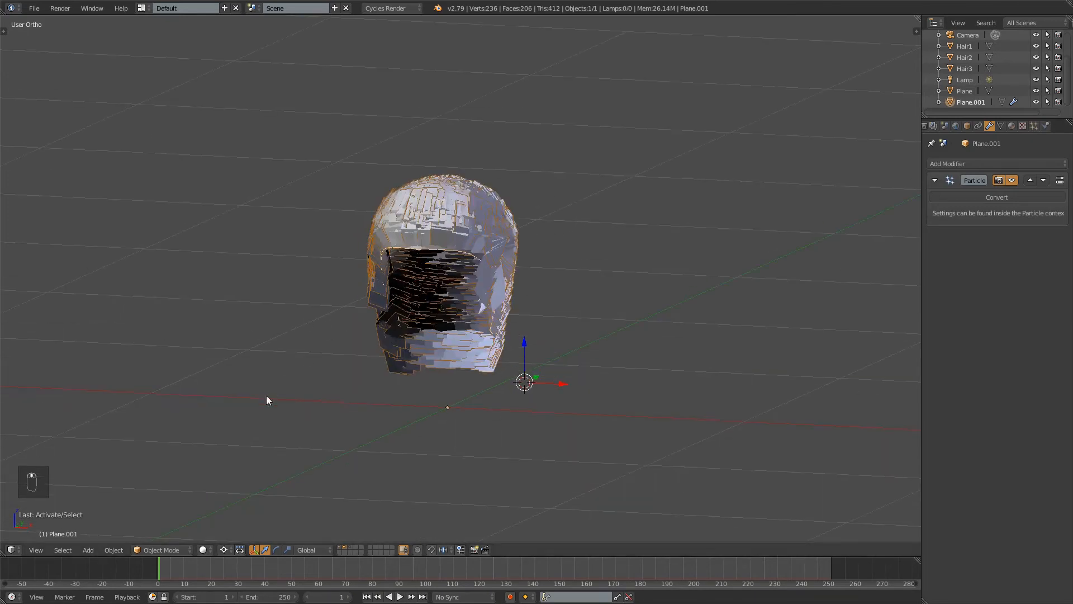
Switch the scalp to Particle Edit mode and add hairs at the front hairline with the Add brush
click(170, 549)
click(170, 463)
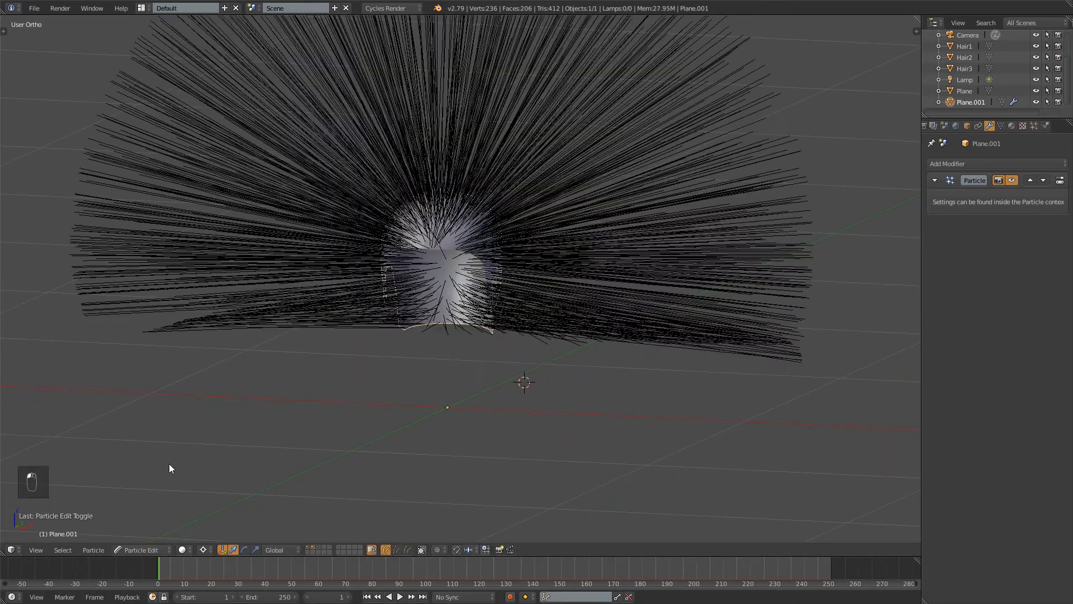
scroll(417, 343, up, 5)
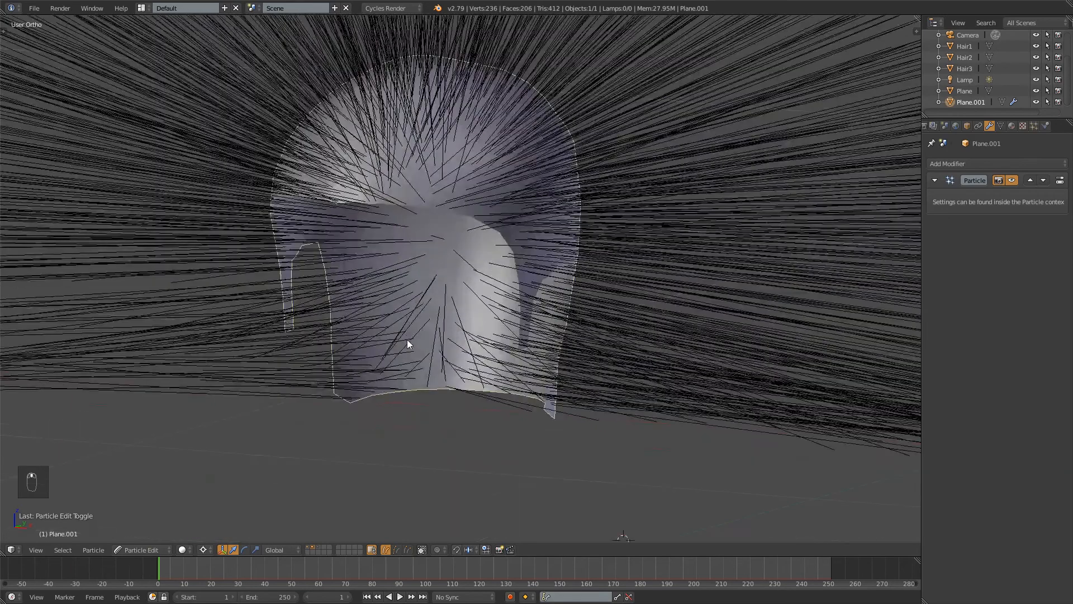
key(t)
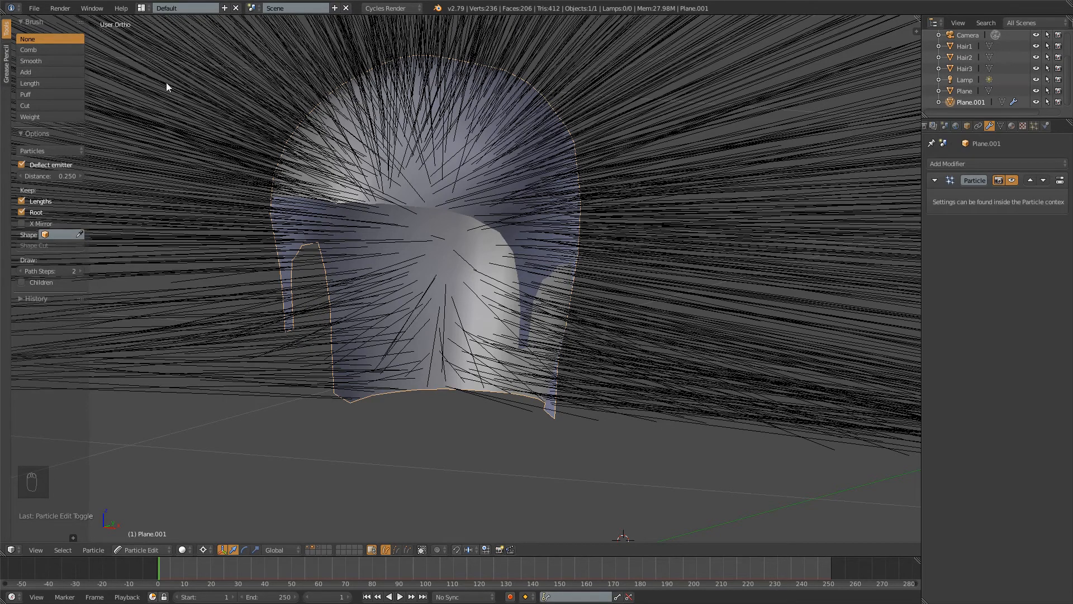
click(65, 71)
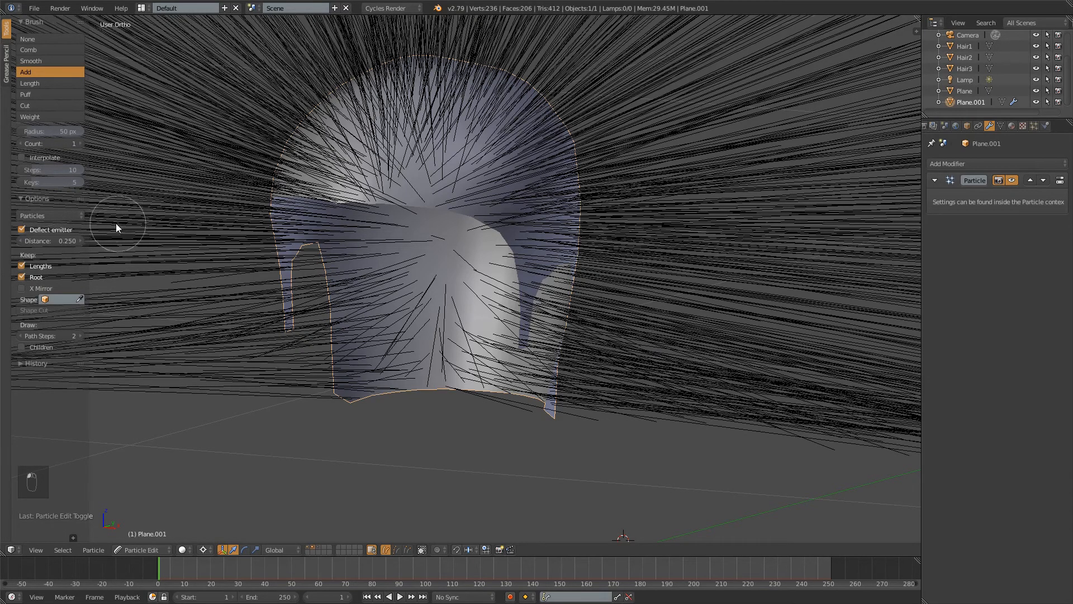
click(425, 199)
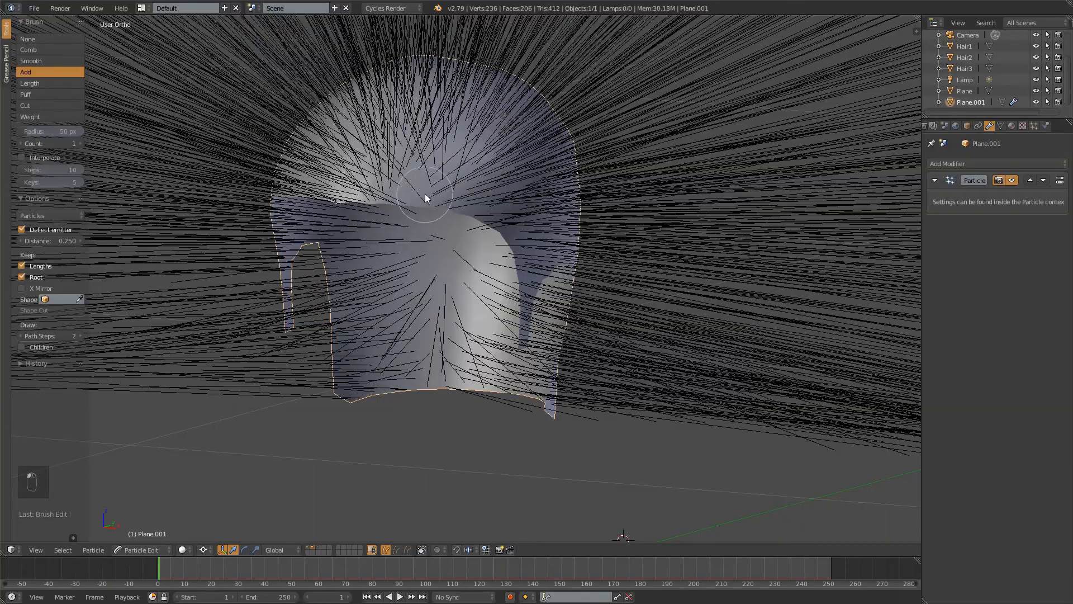
click(408, 195)
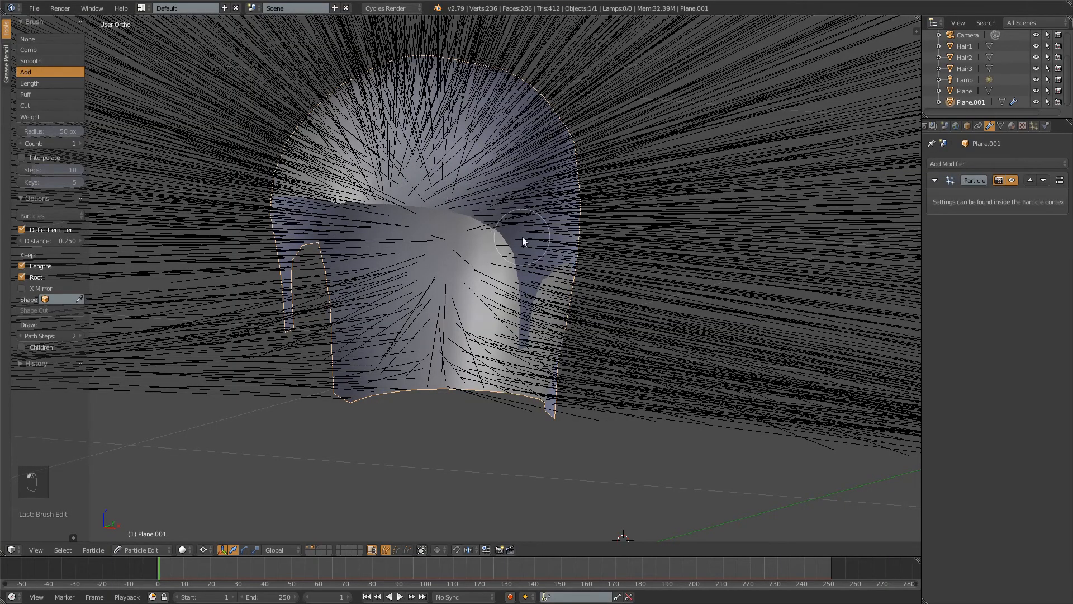
Add more hairs on the side of the scalp above the ear with the Add brush
middle_drag(522, 236, 434, 225)
click(522, 256)
click(517, 253)
click(526, 242)
click(522, 227)
click(511, 234)
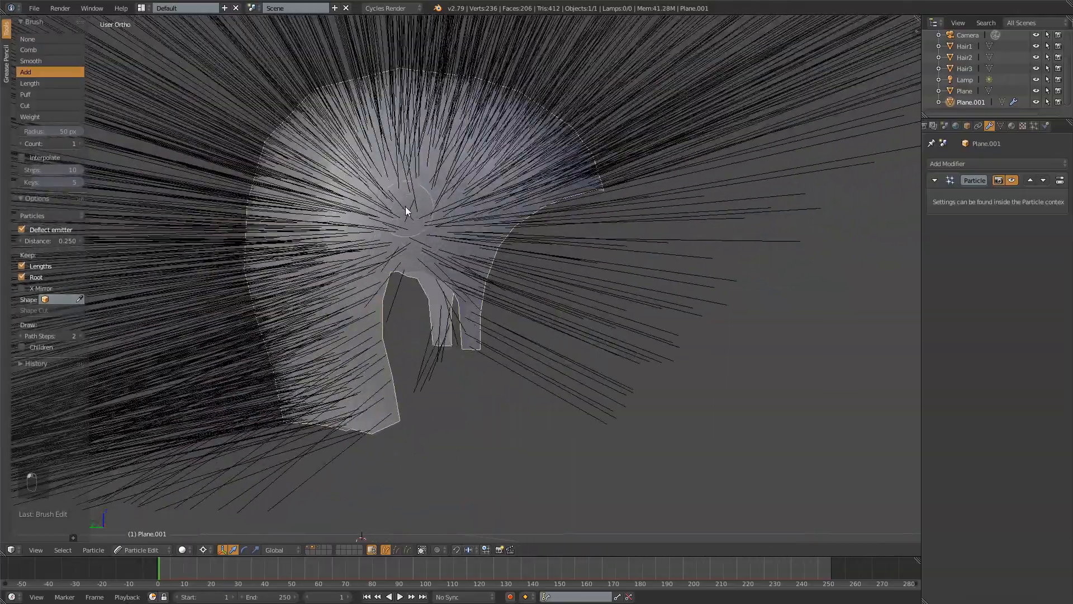
drag(407, 211, 427, 203)
middle_drag(417, 233, 285, 247)
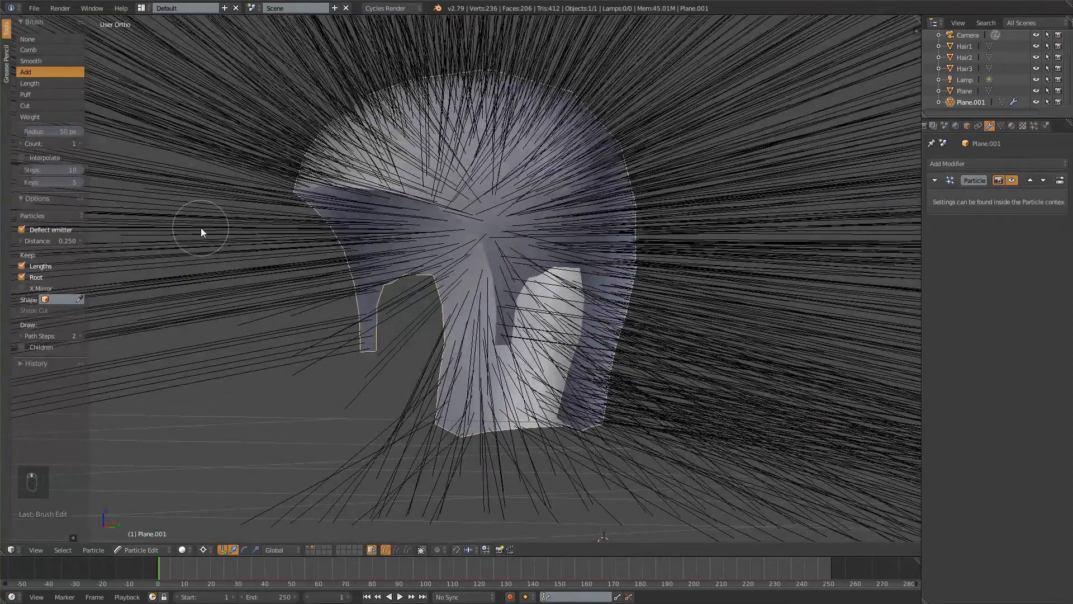
Trim the hairs along the lower nape edge of the scalp with the Cut brush
click(42, 106)
middle_drag(297, 231, 442, 246)
scroll(487, 319, up, 4)
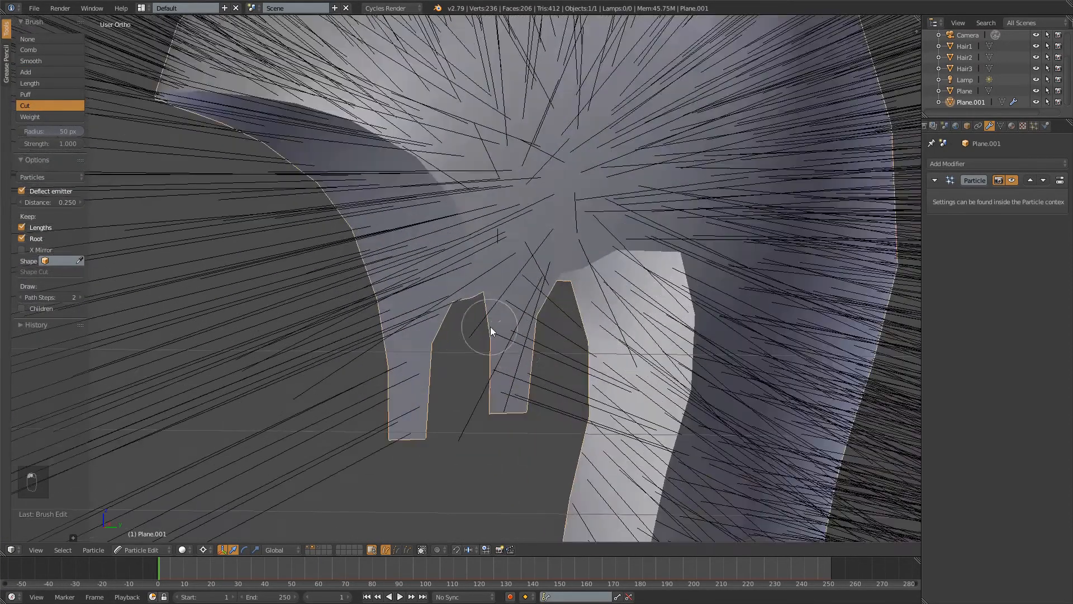
mouse_move(491, 326)
middle_down()
mouse_move(465, 323)
mouse_move(451, 351)
mouse_move(508, 343)
mouse_move(495, 314)
mouse_move(654, 302)
mouse_move(584, 350)
middle_up()
scroll(577, 301, down, 3)
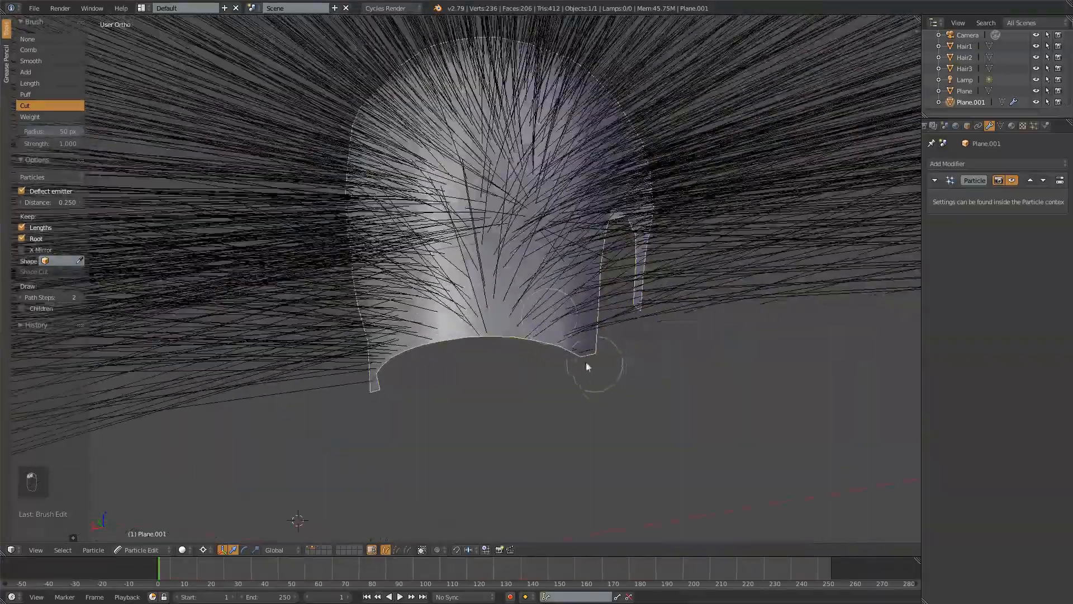
mouse_move(587, 363)
mouse_down()
mouse_move(481, 346)
mouse_move(469, 355)
mouse_up()
middle_drag(468, 354, 531, 357)
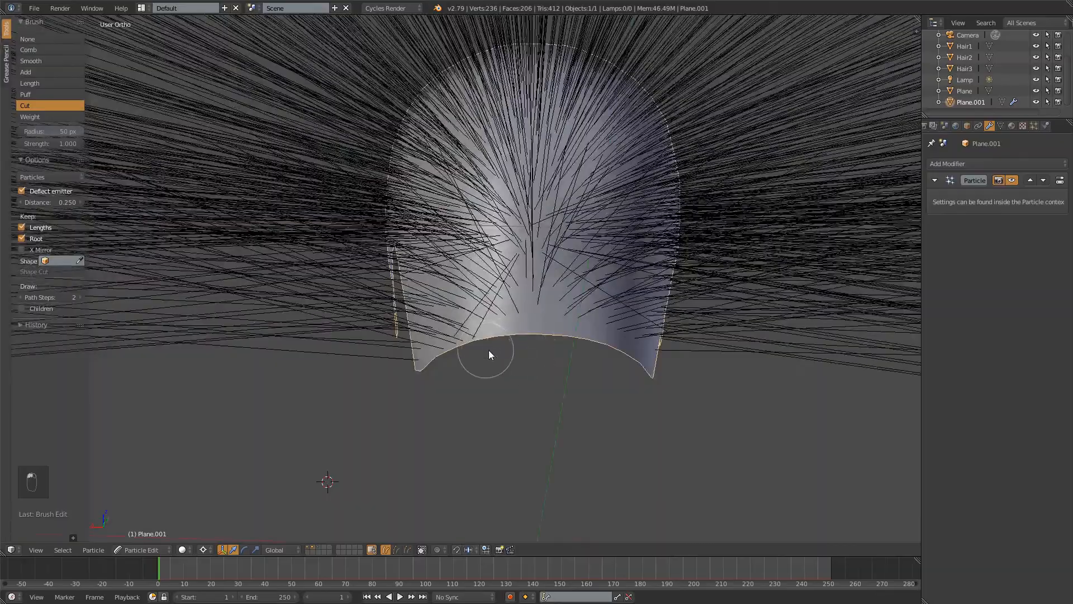
drag(489, 355, 422, 374)
mouse_move(520, 363)
middle_down()
mouse_move(587, 385)
mouse_move(505, 382)
mouse_move(539, 412)
mouse_move(486, 367)
mouse_move(498, 275)
middle_up()
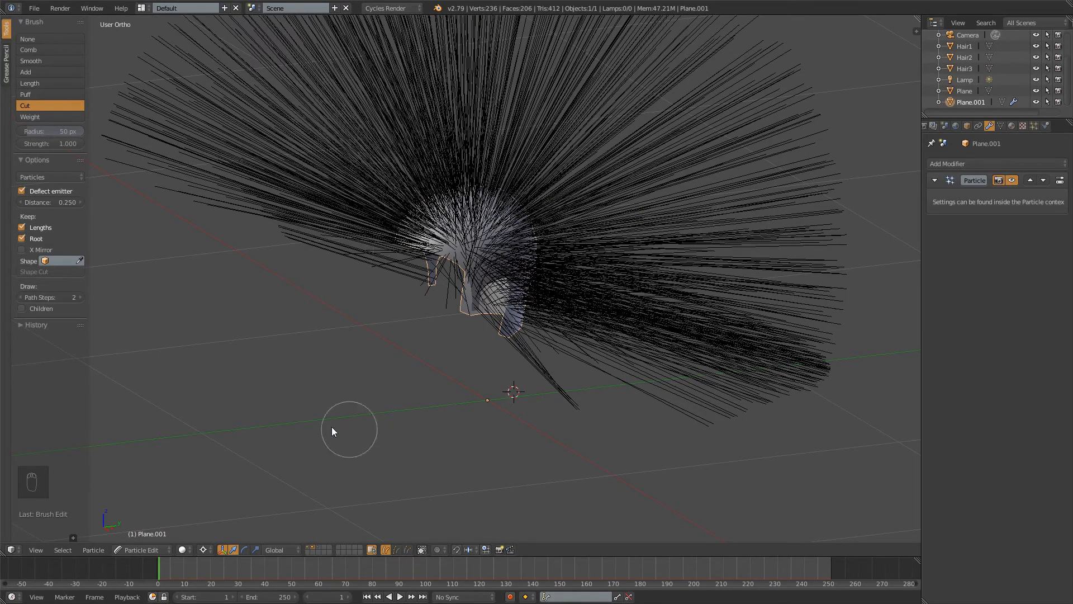
Review the edited hairs from the front, show the head layer alongside them and return to Object Mode
shift+middle_drag(285, 293, 393, 386)
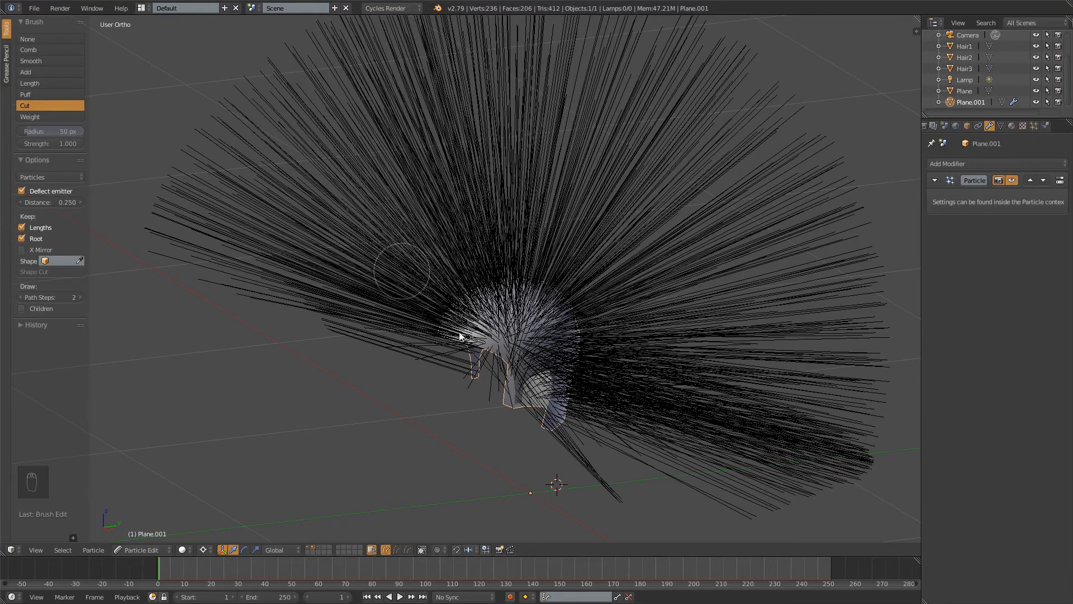
middle_drag(460, 335, 584, 328)
scroll(502, 272, up, 5)
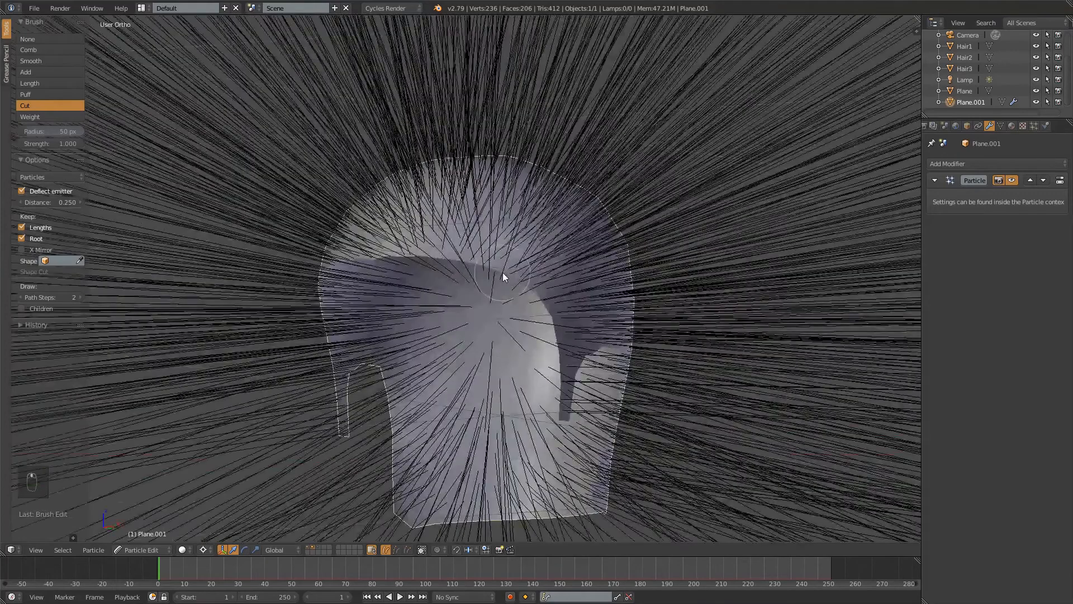
middle_drag(501, 273, 527, 276)
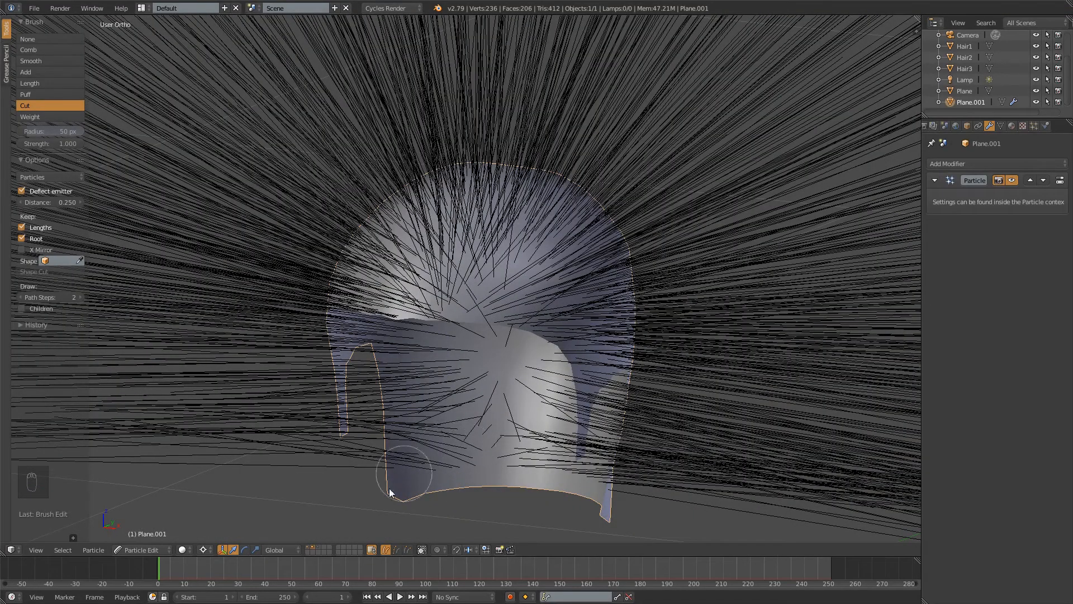
shift+click(311, 548)
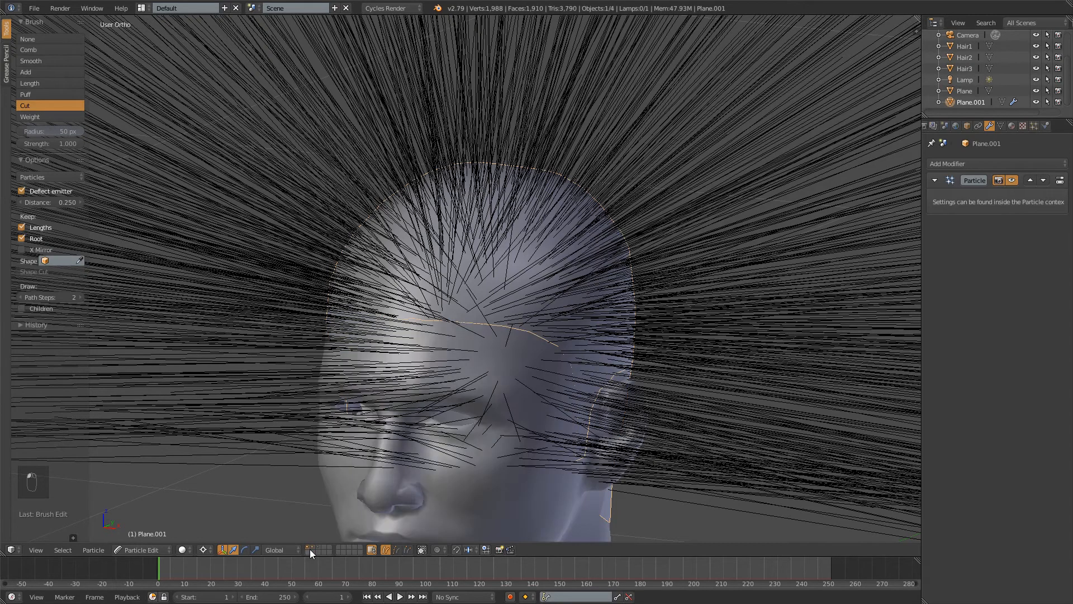
click(144, 550)
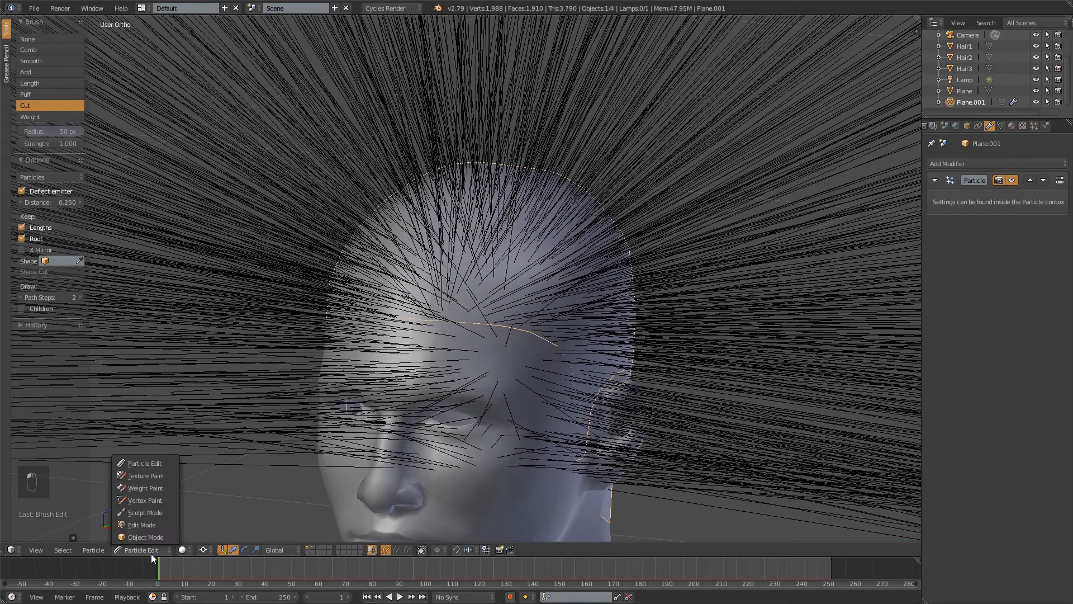
click(143, 536)
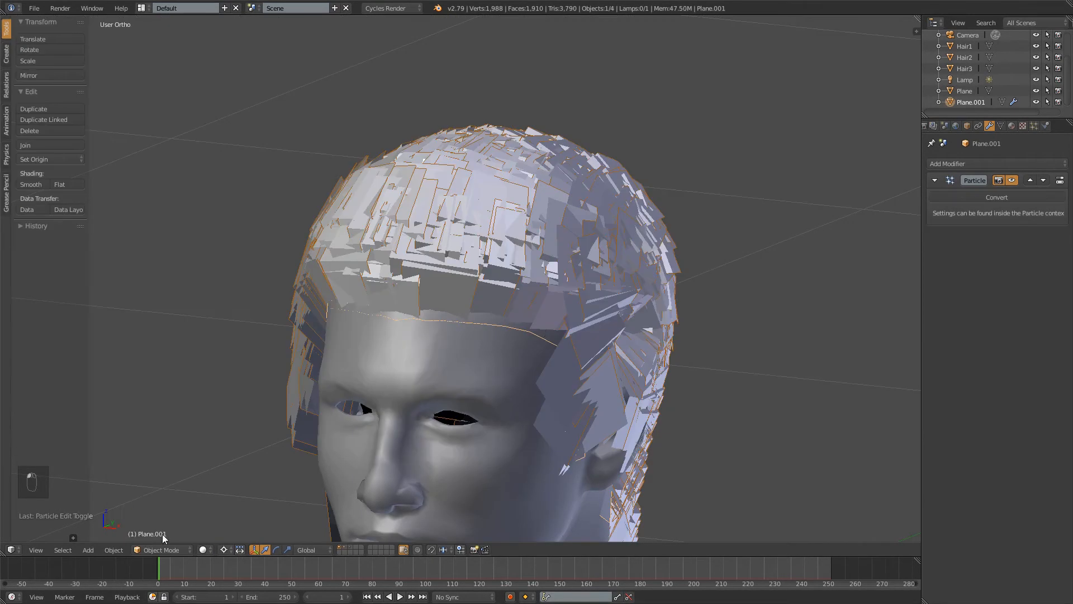
Show only the scalp's layer and convert its particle system modifier into real hair card objects
click(343, 547)
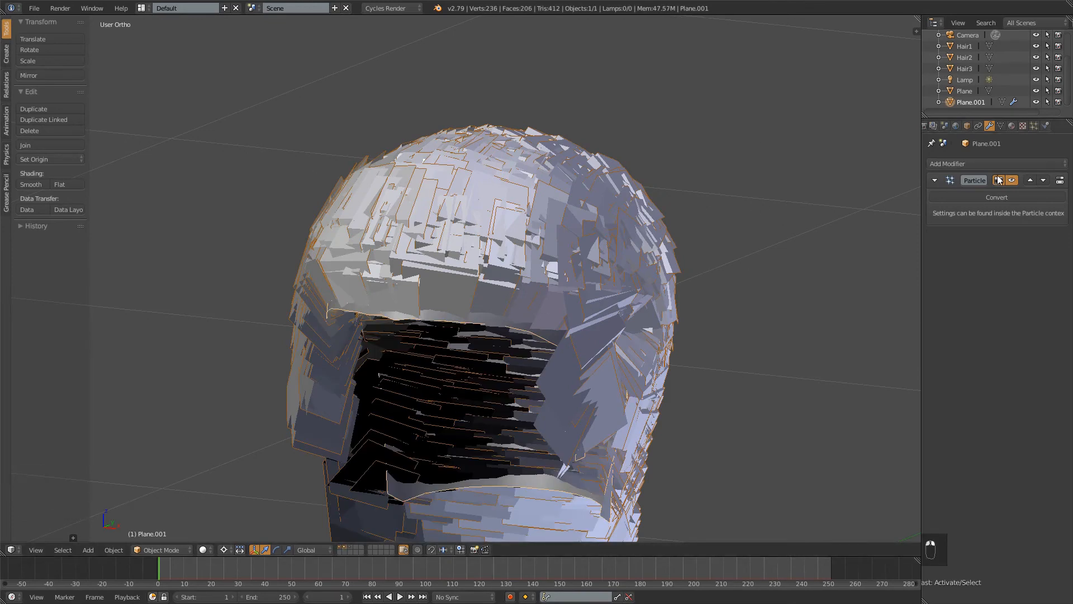
click(998, 197)
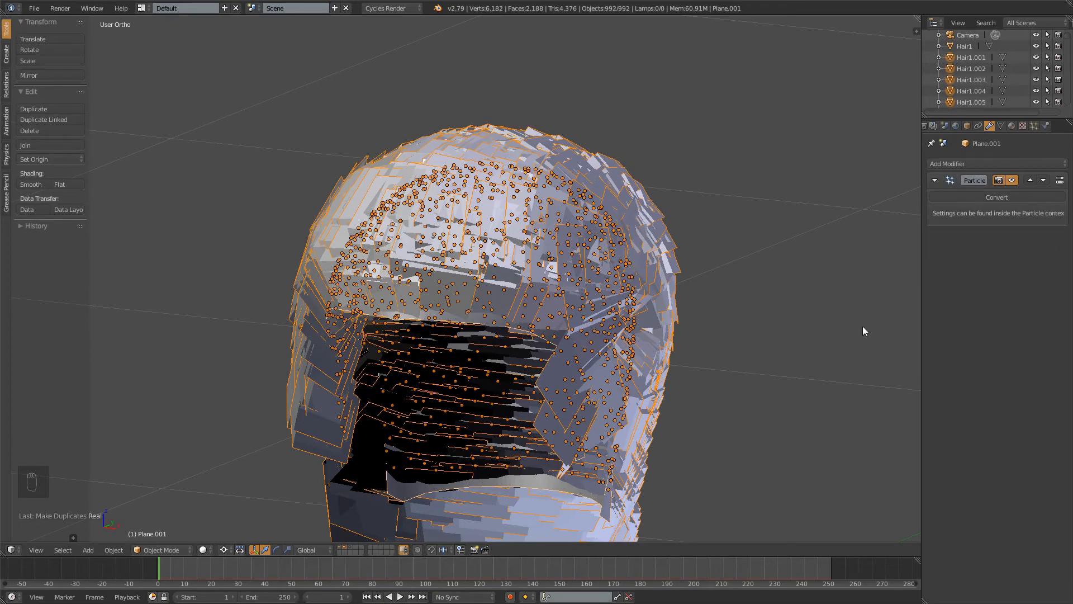
key(g)
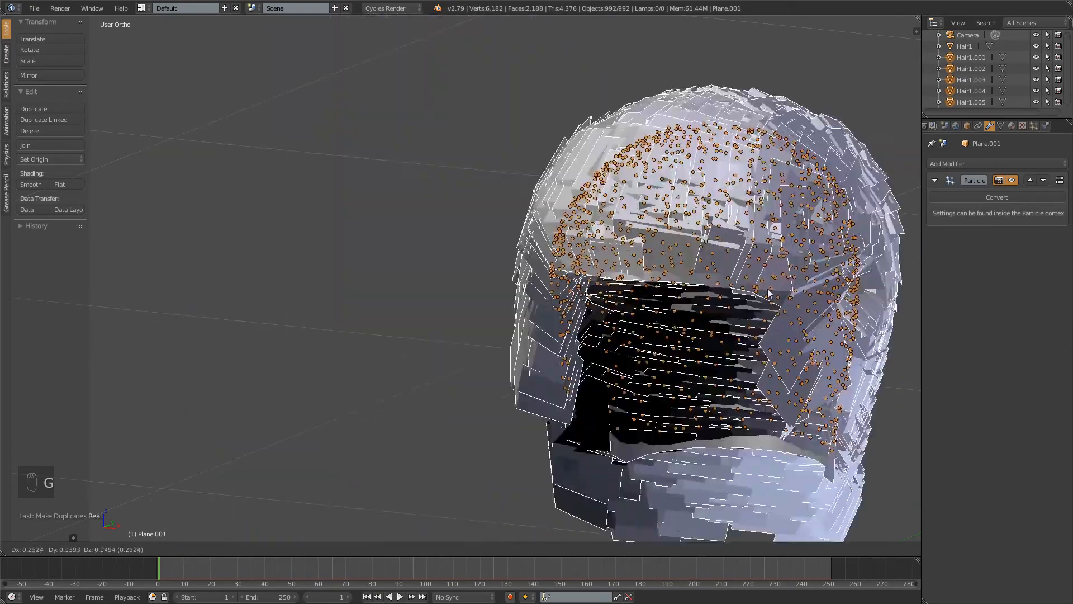
right_click(513, 284)
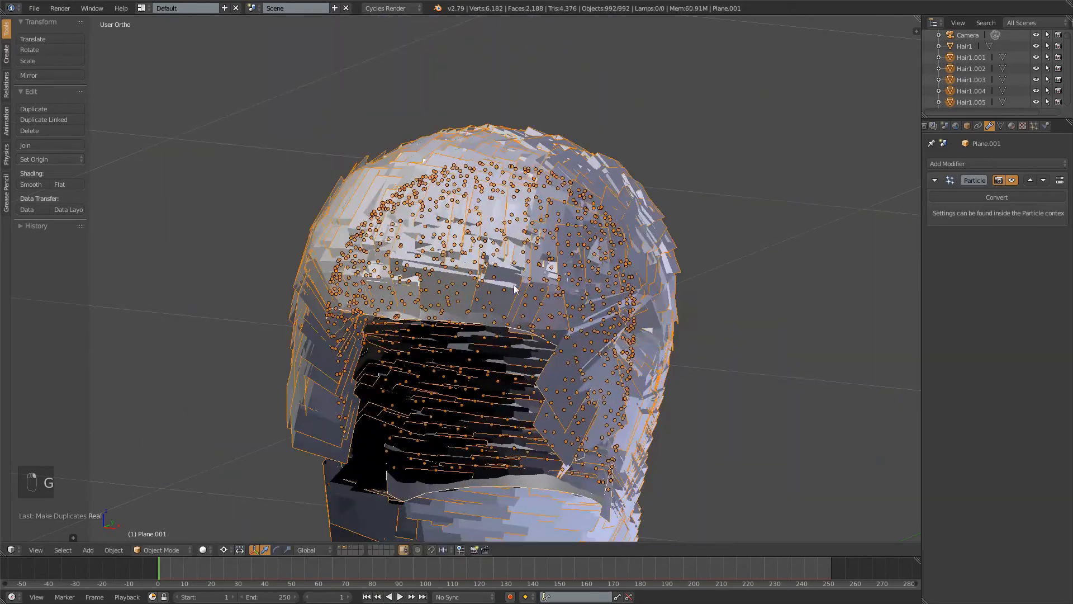
Move the selected hair cards and scalp to layer 6 and display only that layer
scroll(596, 347, down, 4)
middle_drag(552, 347, 604, 347)
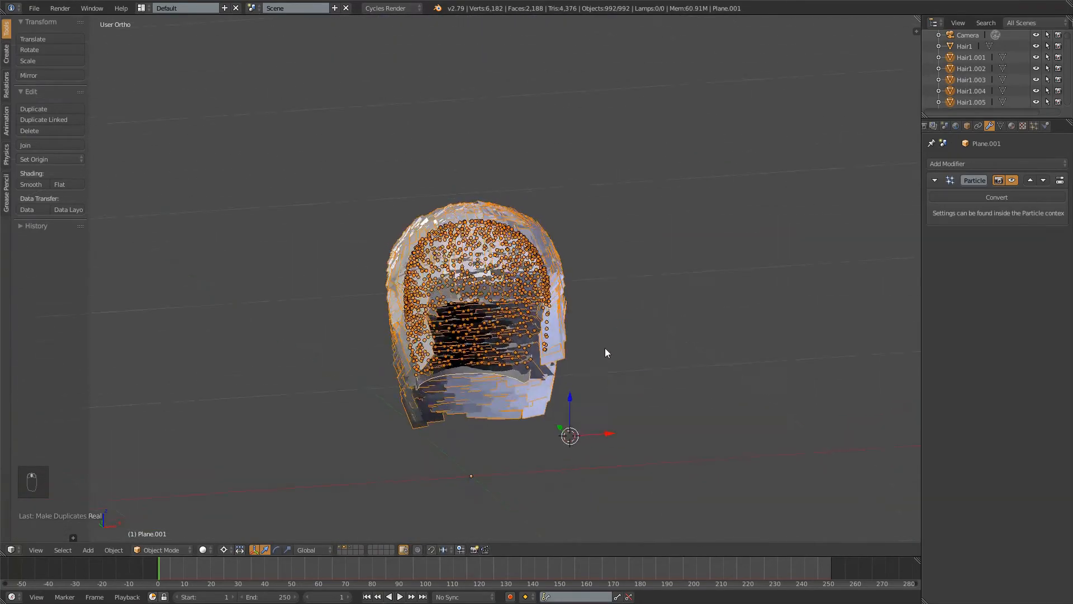
scroll(609, 364, up, 4)
key(m)
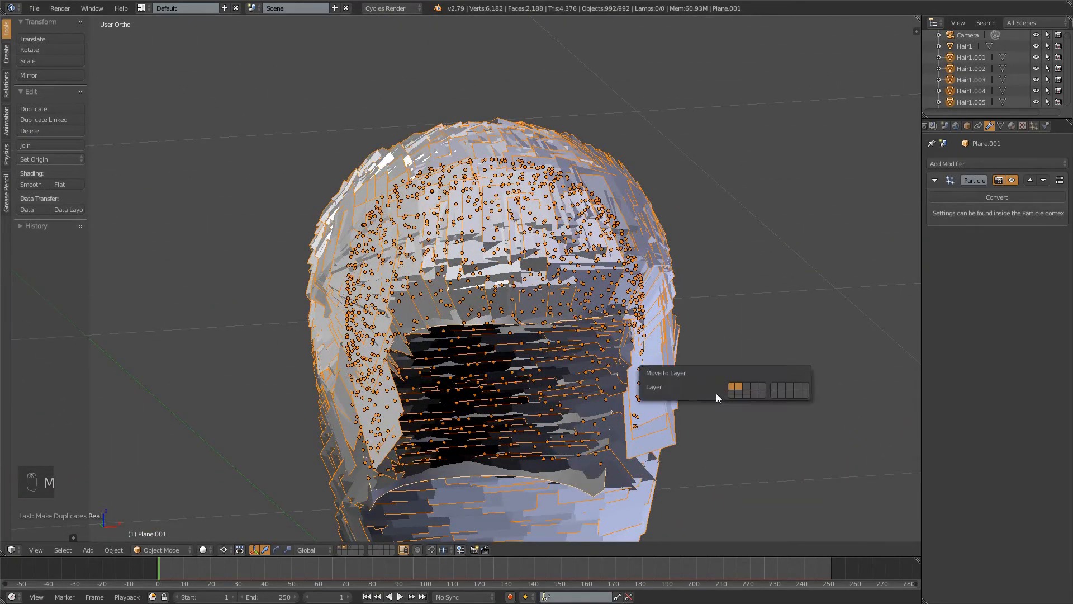
click(775, 384)
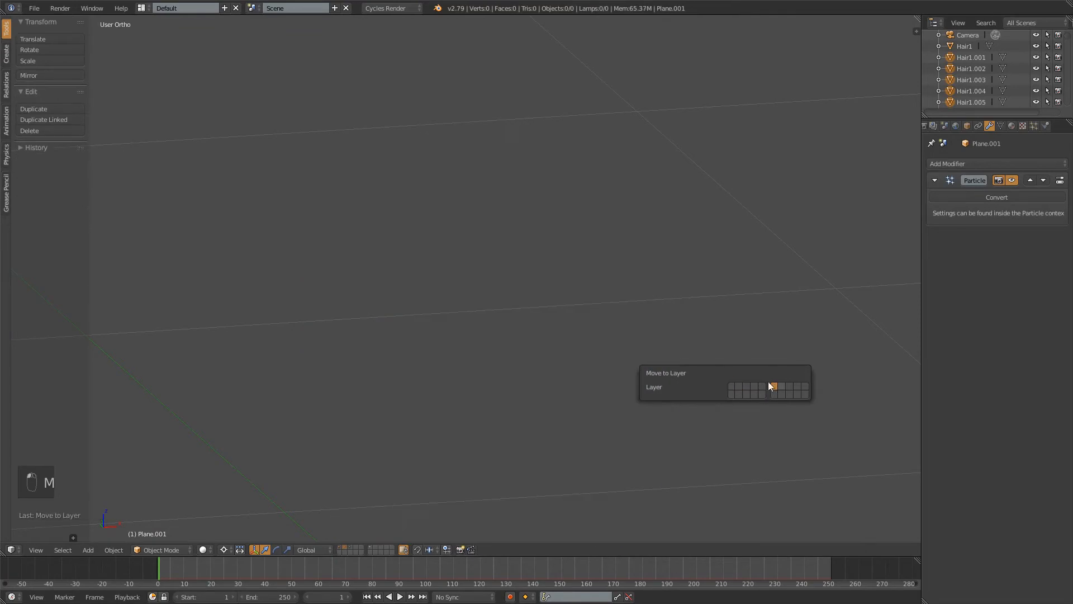
click(370, 547)
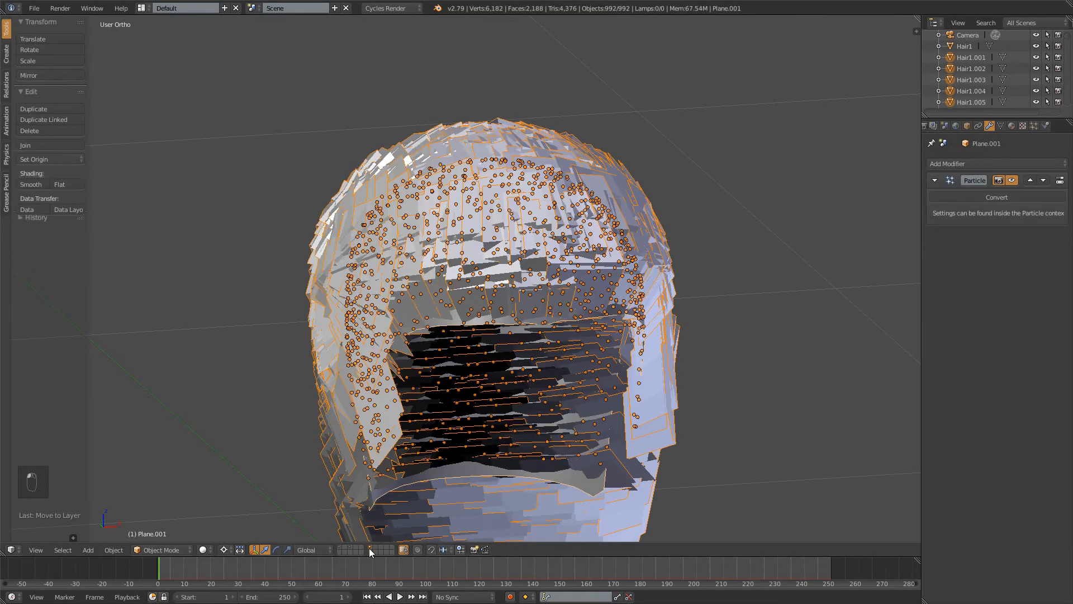
Select only the scalp mesh and move it off the hair cards' layer onto a separate layer
click(586, 484)
click(591, 491)
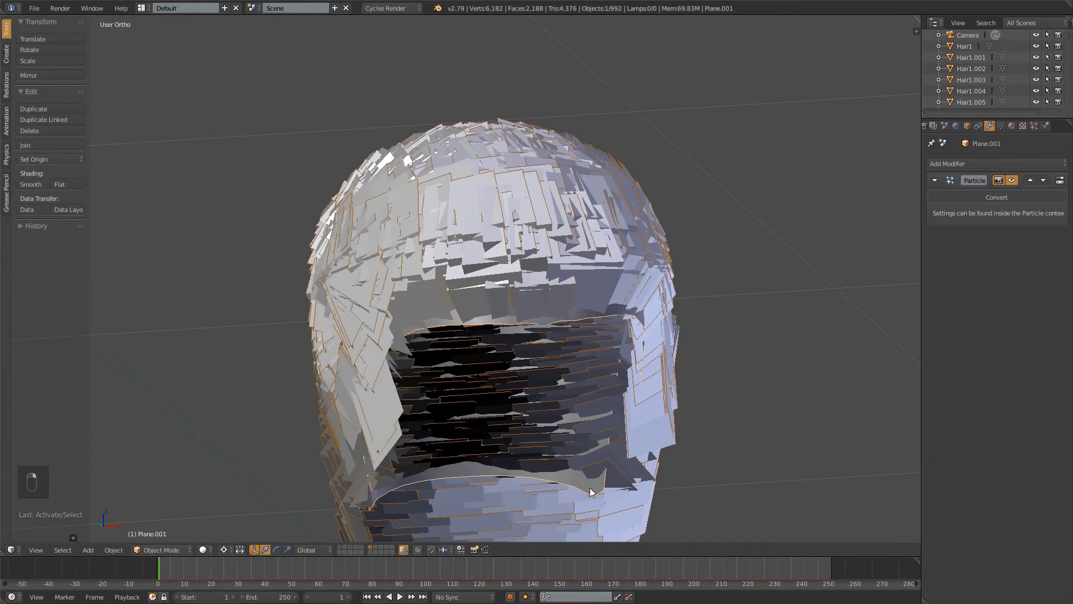
key(g)
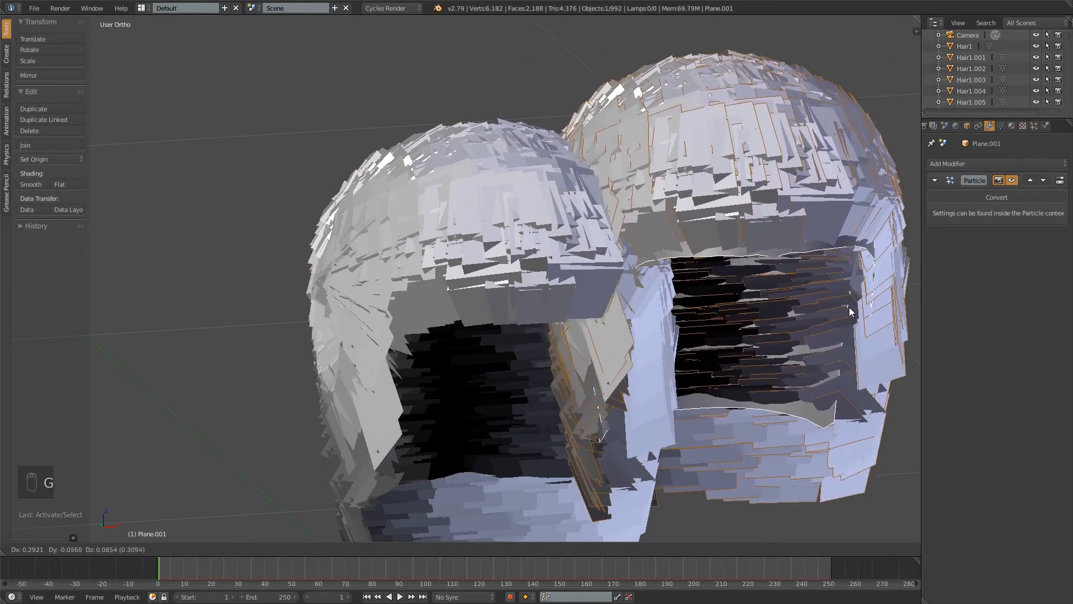
right_click(729, 257)
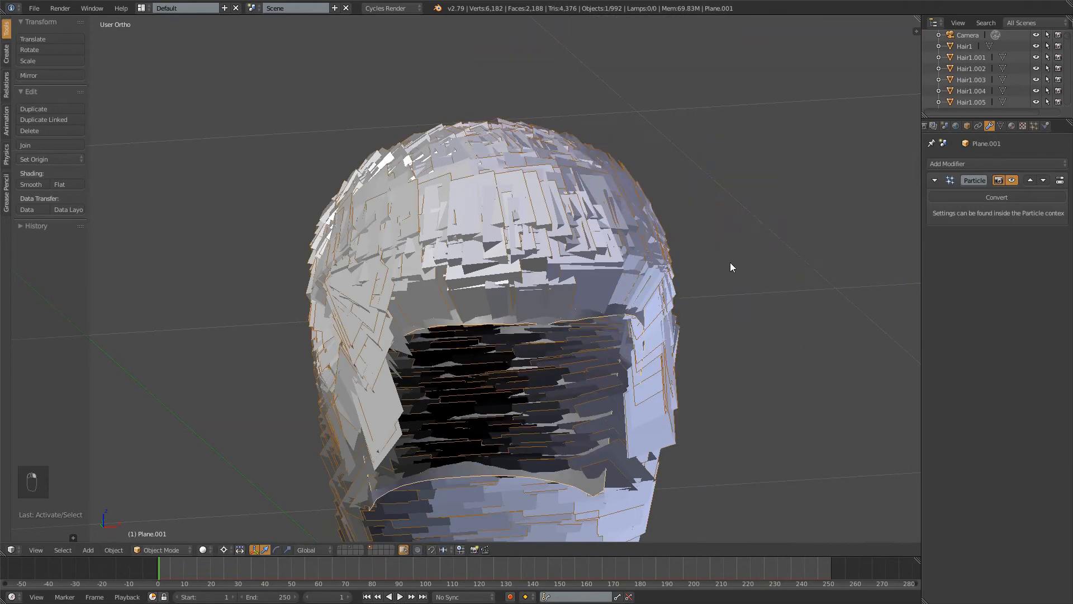
key(m)
click(834, 284)
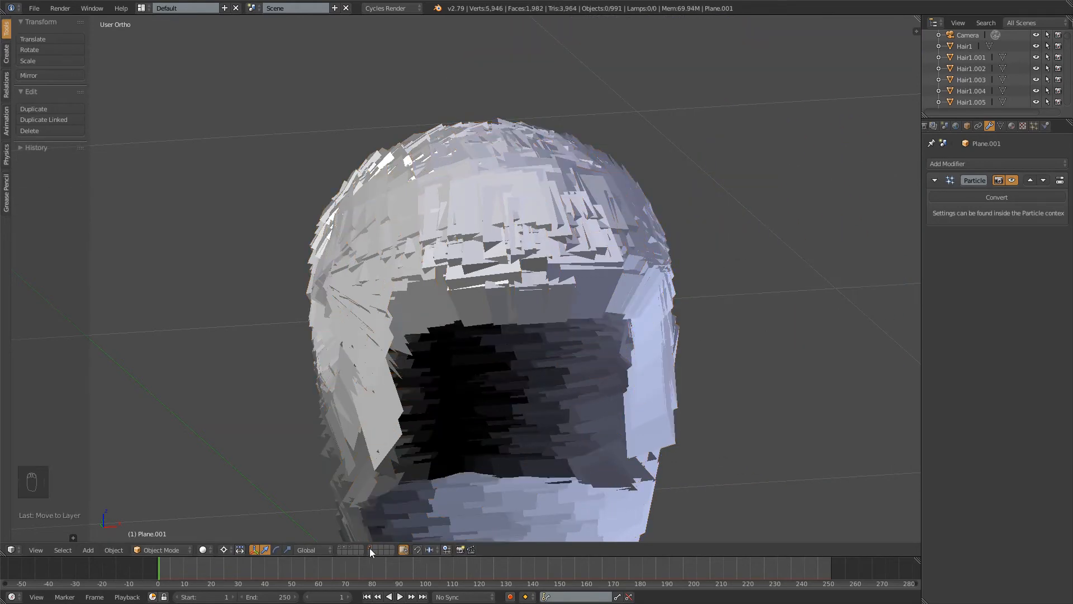
Select all the hair cards in wireframe shading and assign them to layer 1 in addition to layer 6
scroll(507, 292, down, 5)
key(z)
scroll(506, 283, up, 2)
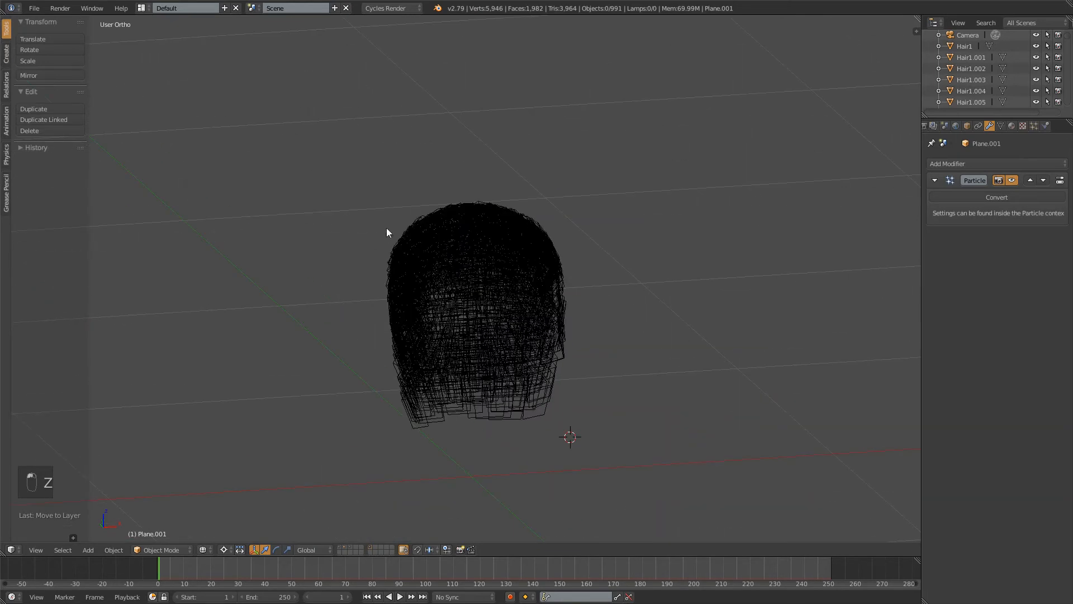
key(b)
right_click(678, 355)
key(b)
drag(327, 158, 686, 533)
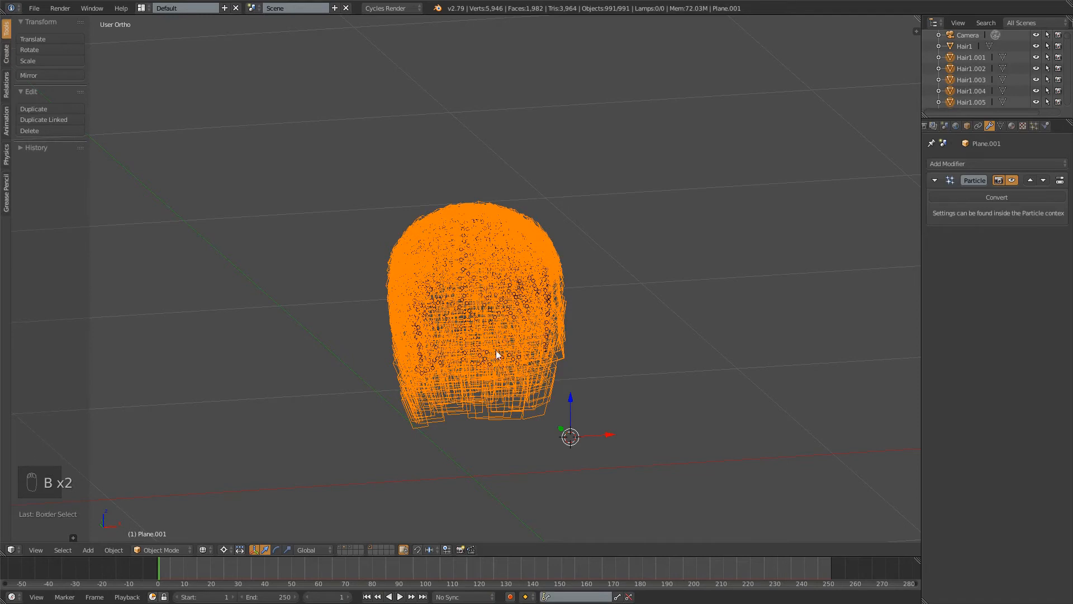
key(m)
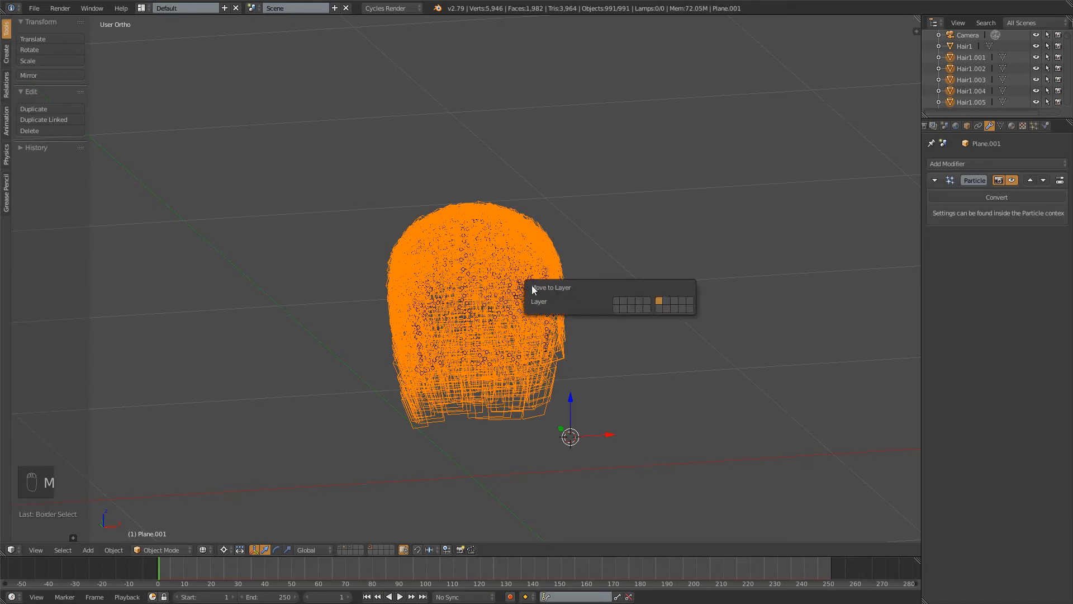
click(617, 302)
click(618, 301)
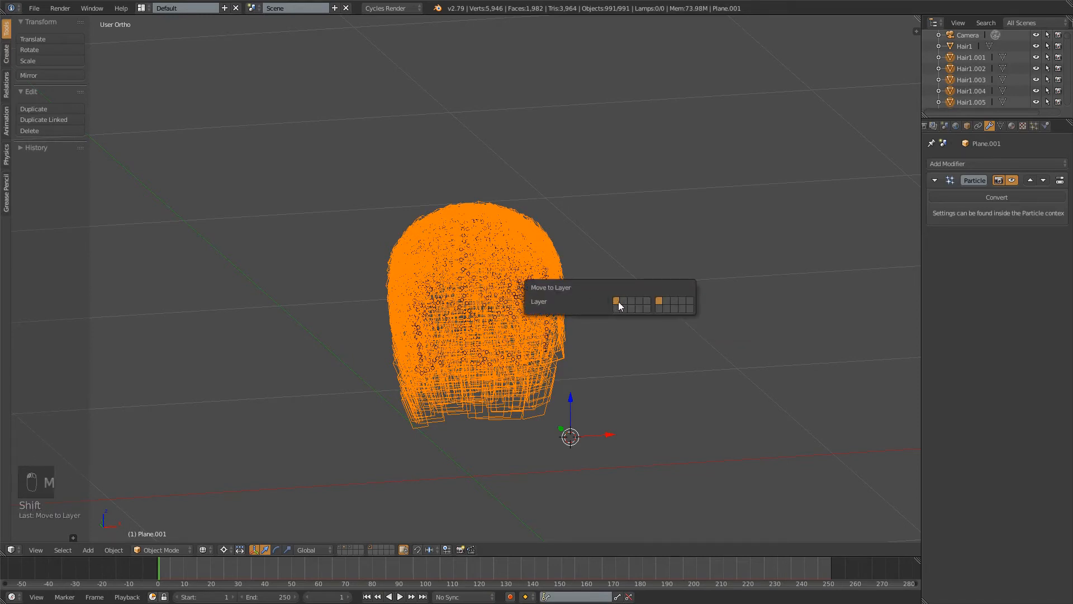
Deselect everything, return to solid shading and display the head on layer 1 together with the hair cards in front view
shift+click(339, 548)
key(a)
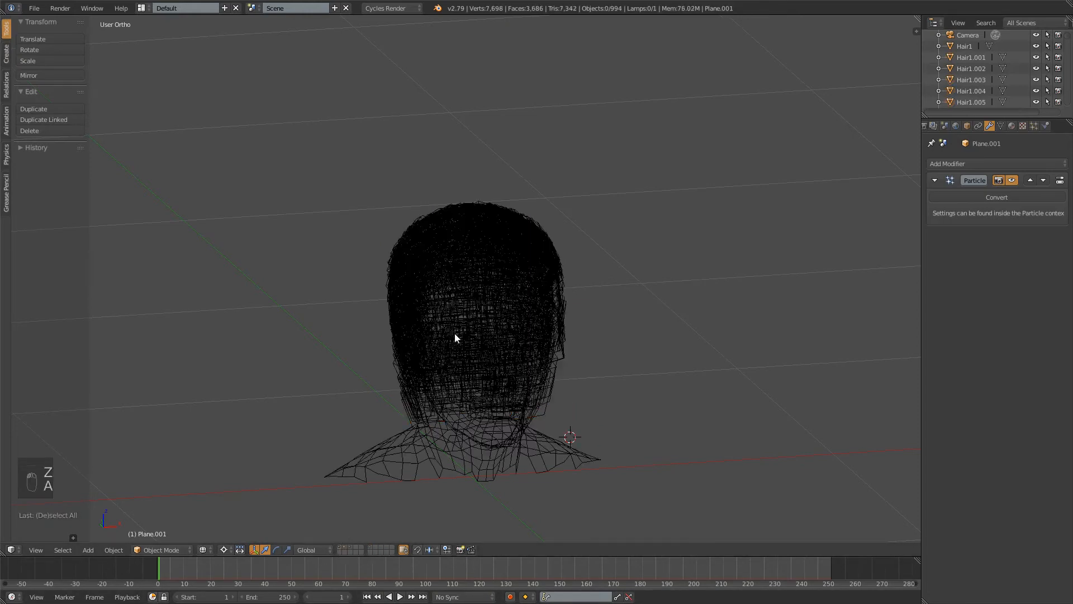
key(z)
click(369, 546)
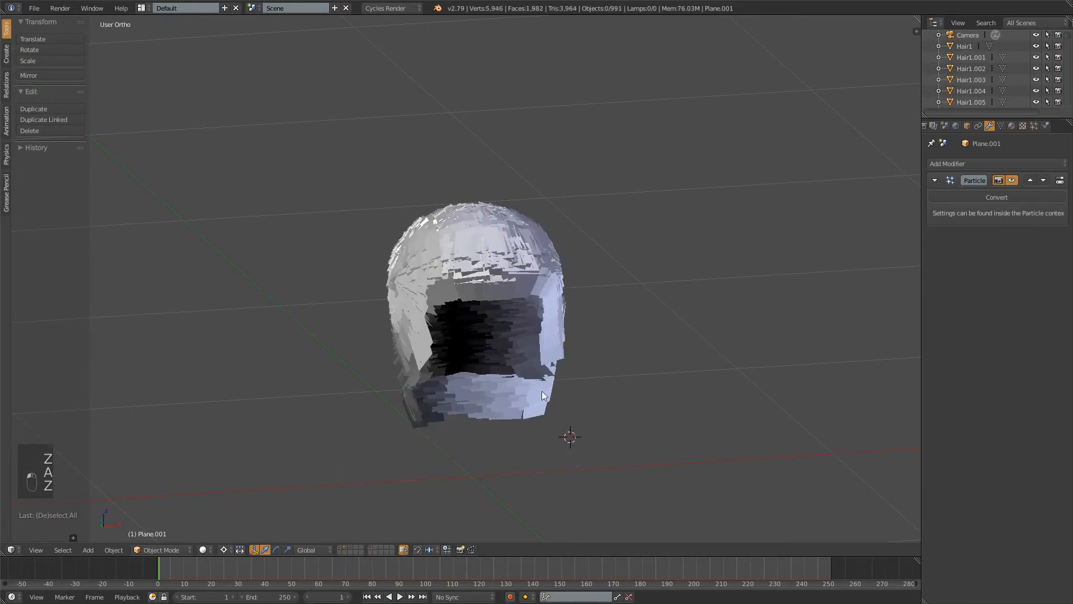
middle_drag(514, 267, 463, 282)
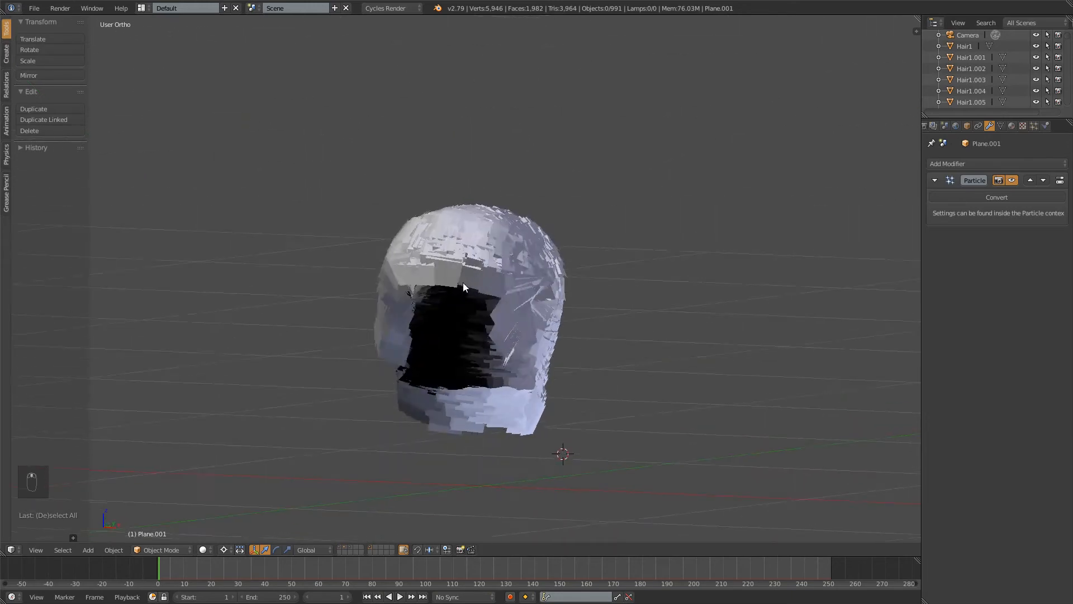
shift+click(340, 545)
middle_drag(541, 256, 689, 243)
middle_drag(766, 276, 599, 293)
key(KP_1)
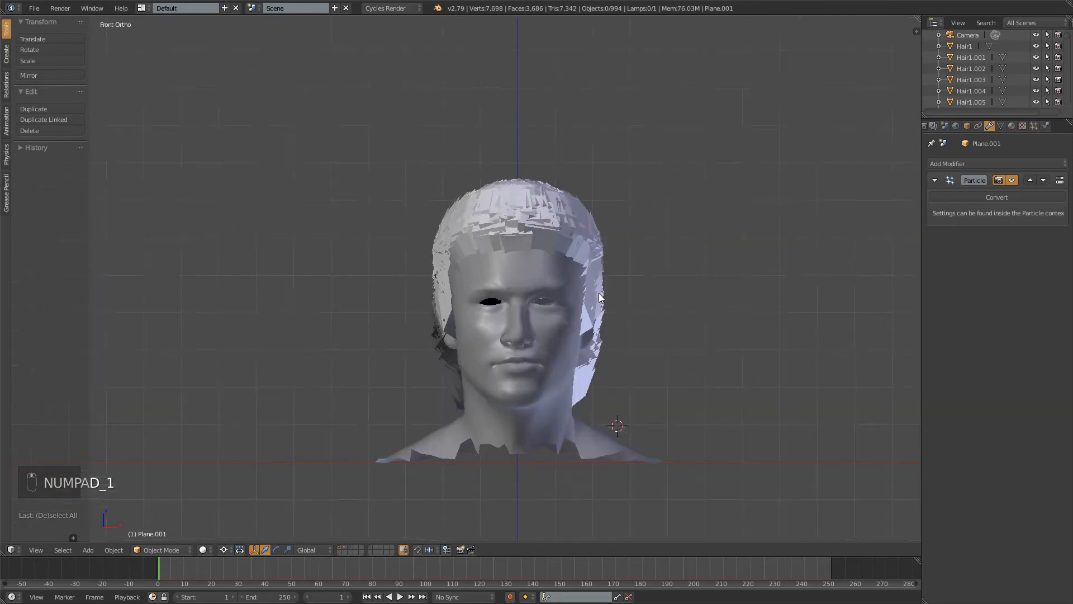
Select the single hair card at the middle of the forehead hairline
scroll(631, 217, up, 3)
shift+middle_drag(697, 207, 605, 241)
scroll(587, 207, up, 4)
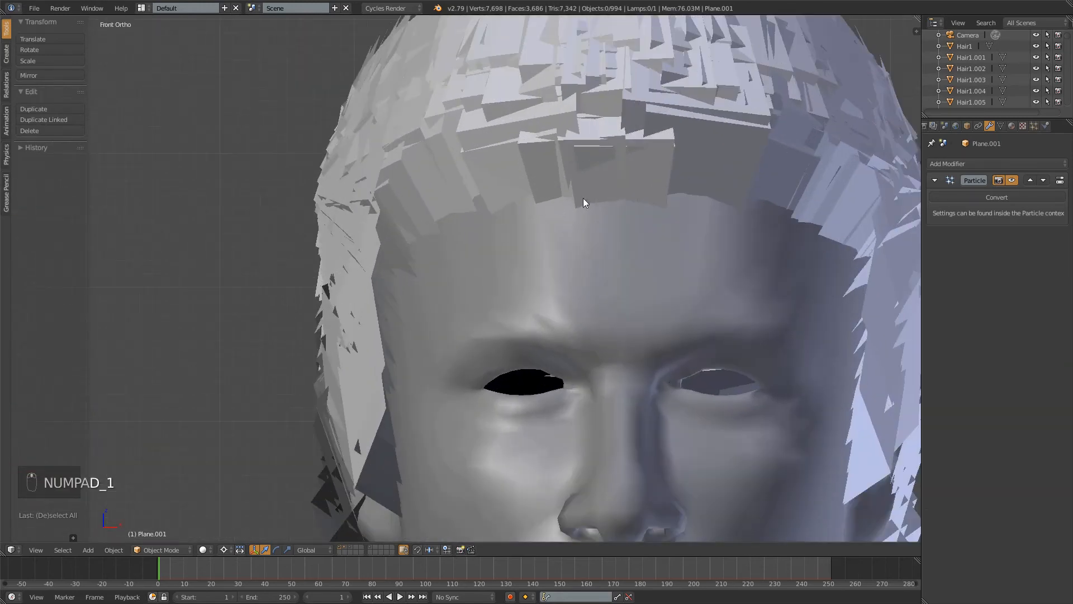
shift+middle_drag(510, 156, 421, 159)
middle_drag(506, 211, 481, 226)
right_click(481, 228)
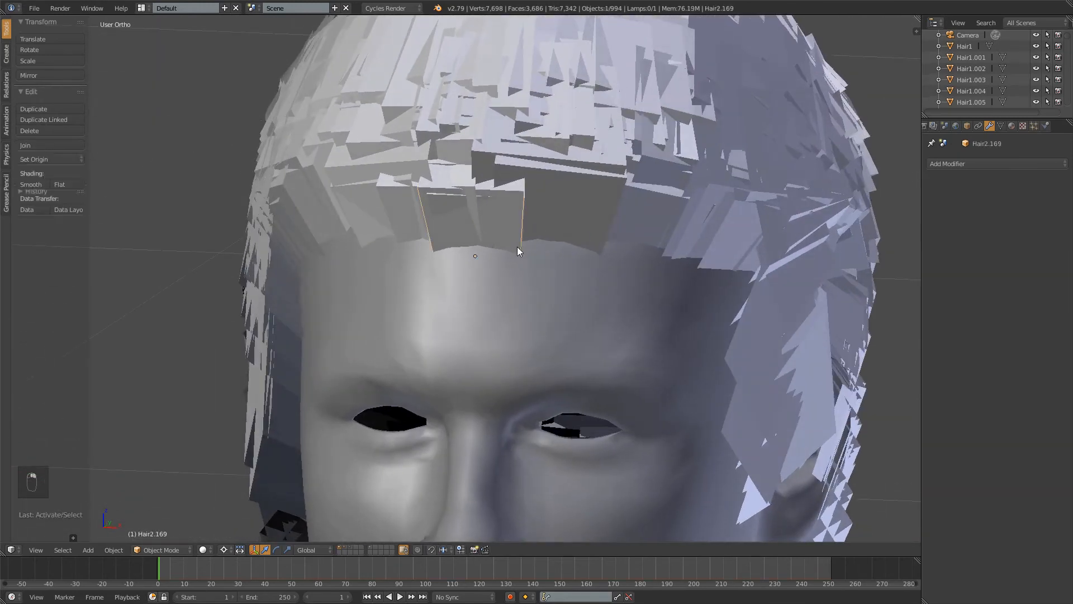
middle_drag(449, 293, 568, 234)
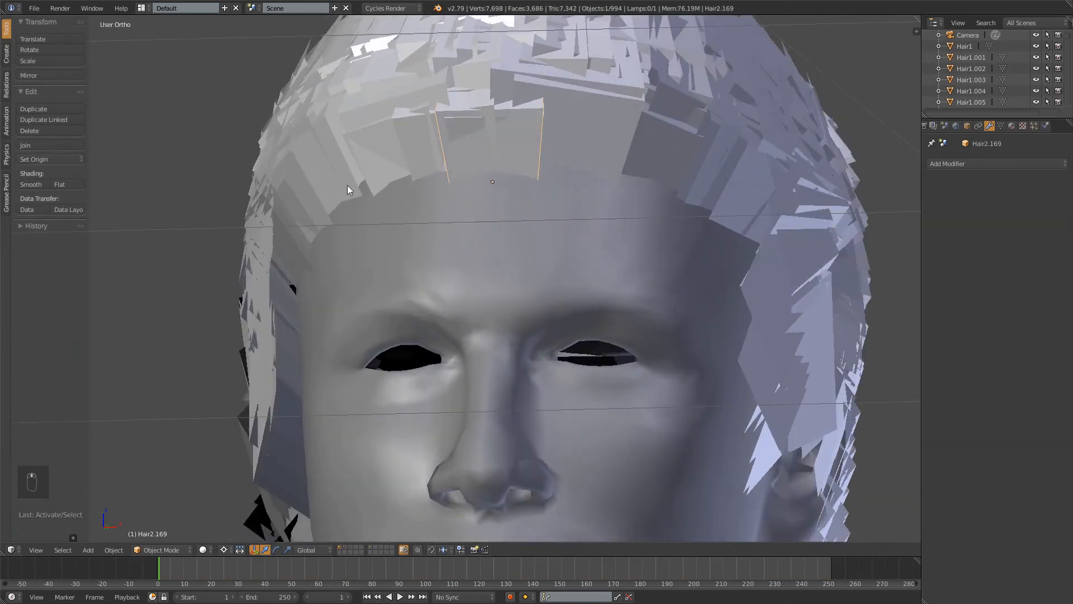
middle_drag(748, 252, 428, 289)
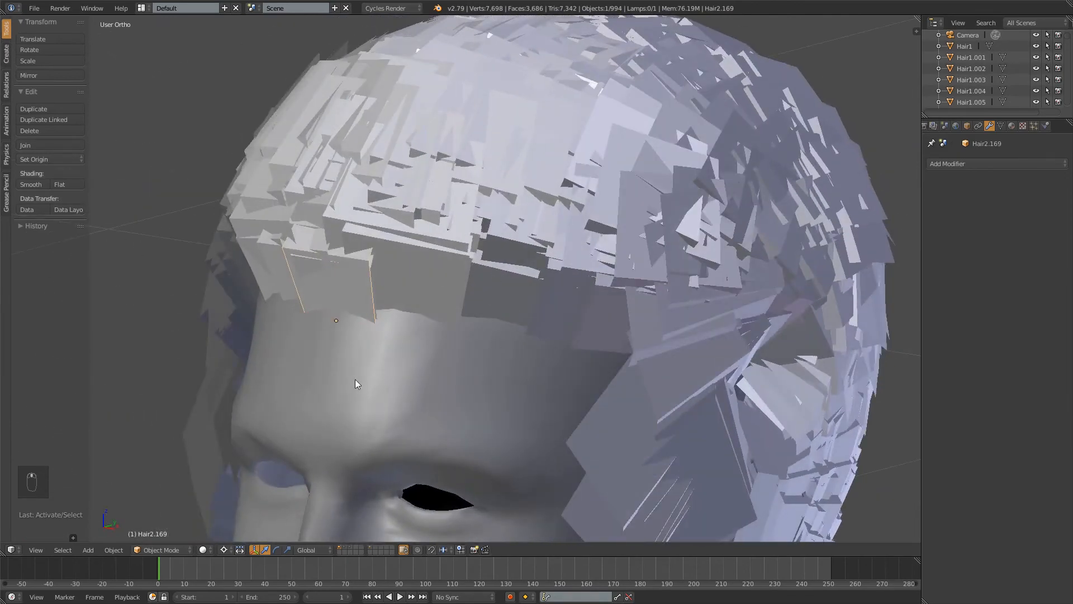
Try moving the selected forehead hair card freely, check it from the front and undo the move
key(g)
right_click(405, 348)
middle_drag(414, 351, 424, 254)
key(g)
click(470, 249)
key(KP_3)
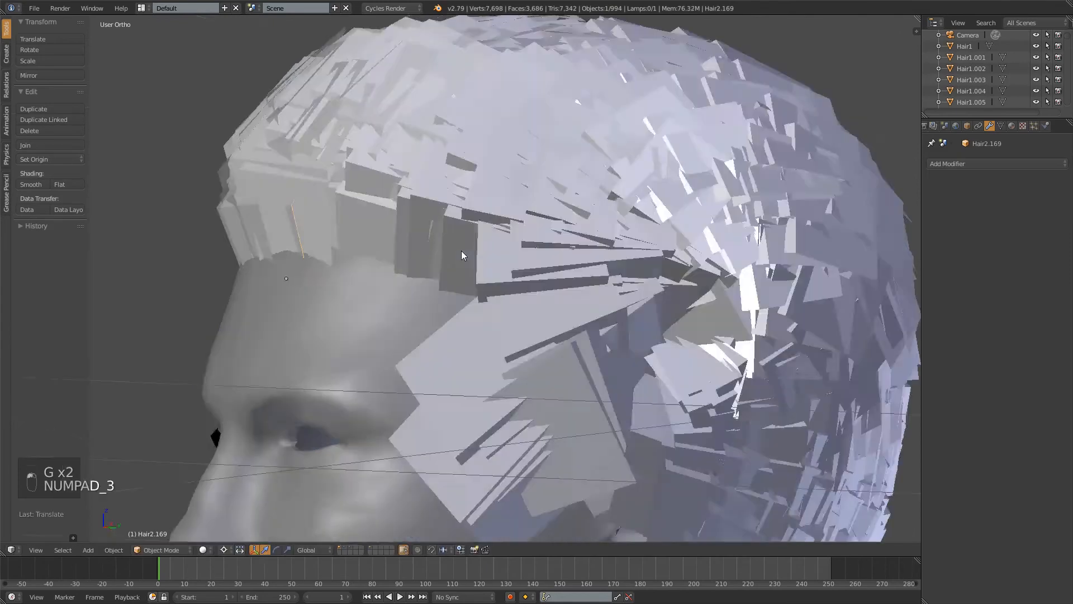
key(KP_1)
scroll(484, 289, down, 7)
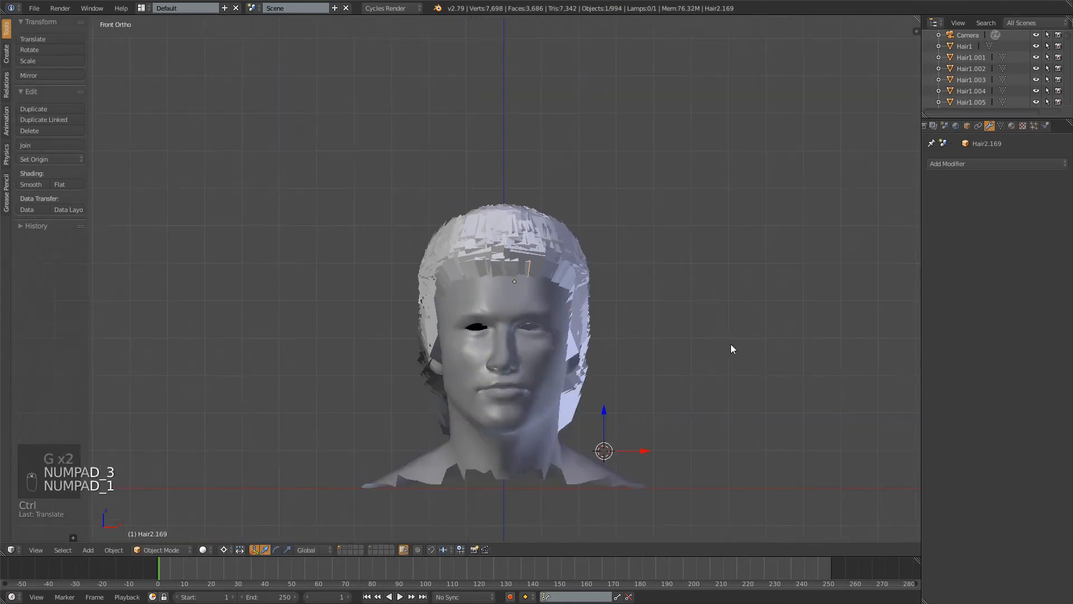
key(ctrl+z)
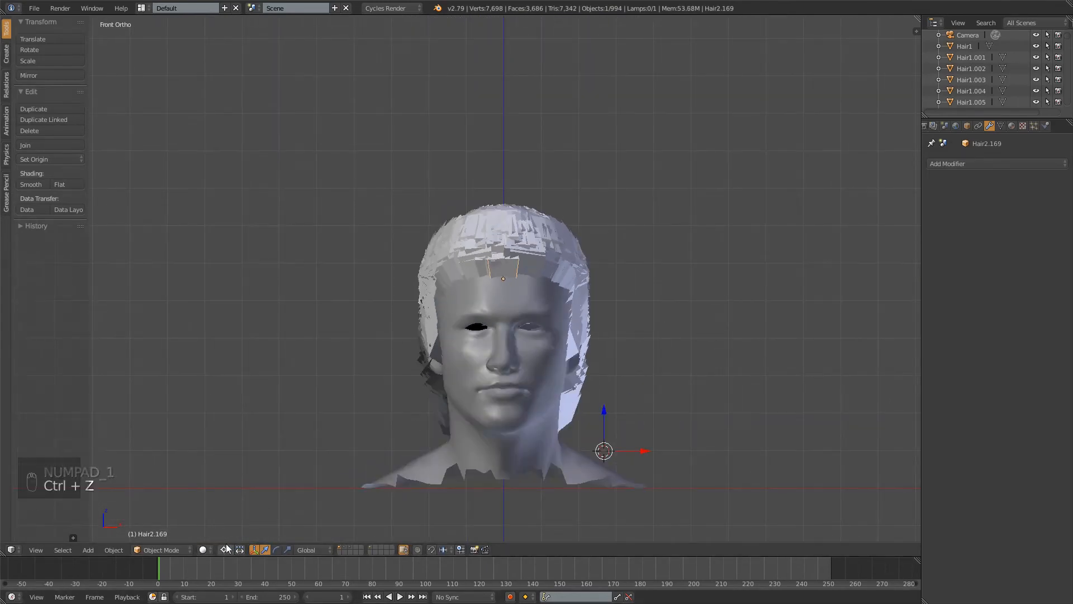
Set the pivot point to Bounding Box Center and frame the selected forehead hair card closely
key(comma)
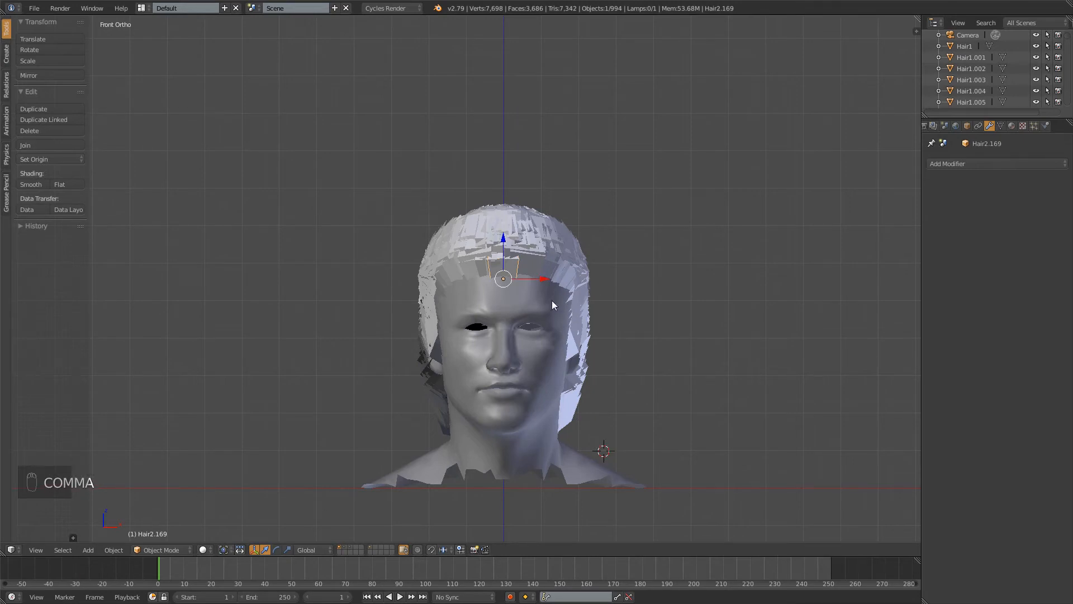
scroll(552, 300, up, 4)
shift+middle_drag(625, 273, 516, 128)
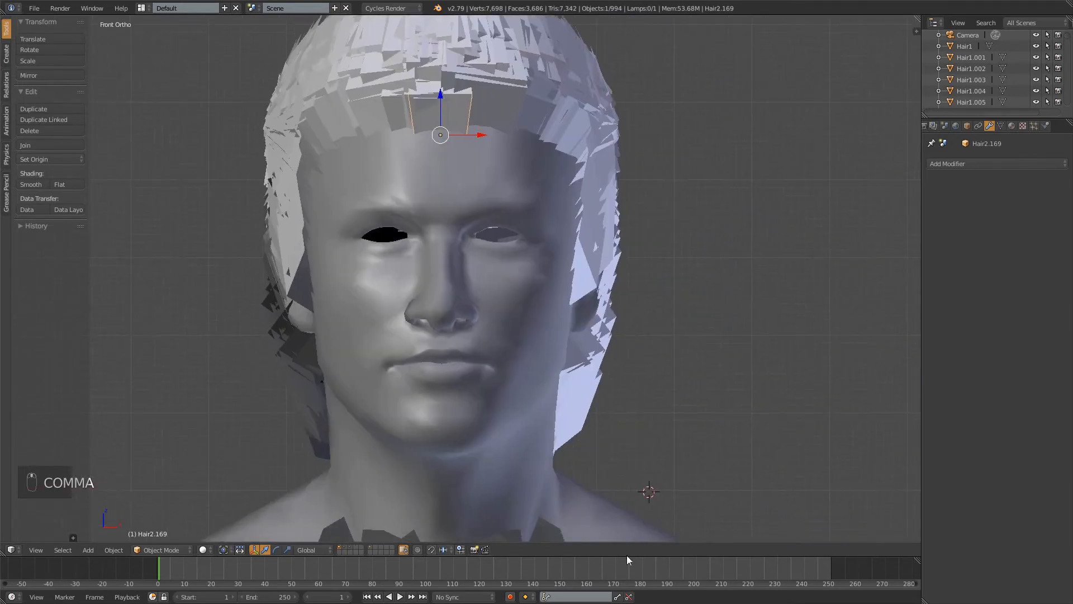
shift+middle_drag(514, 229, 570, 432)
scroll(567, 386, up, 7)
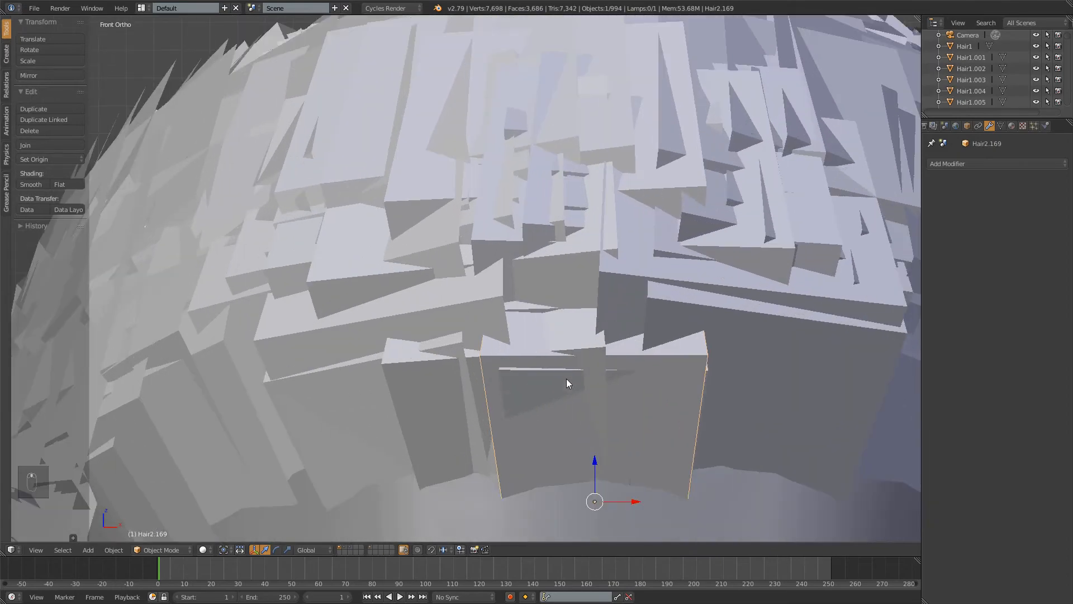
shift+middle_drag(662, 456, 592, 356)
shift+middle_drag(620, 308, 529, 320)
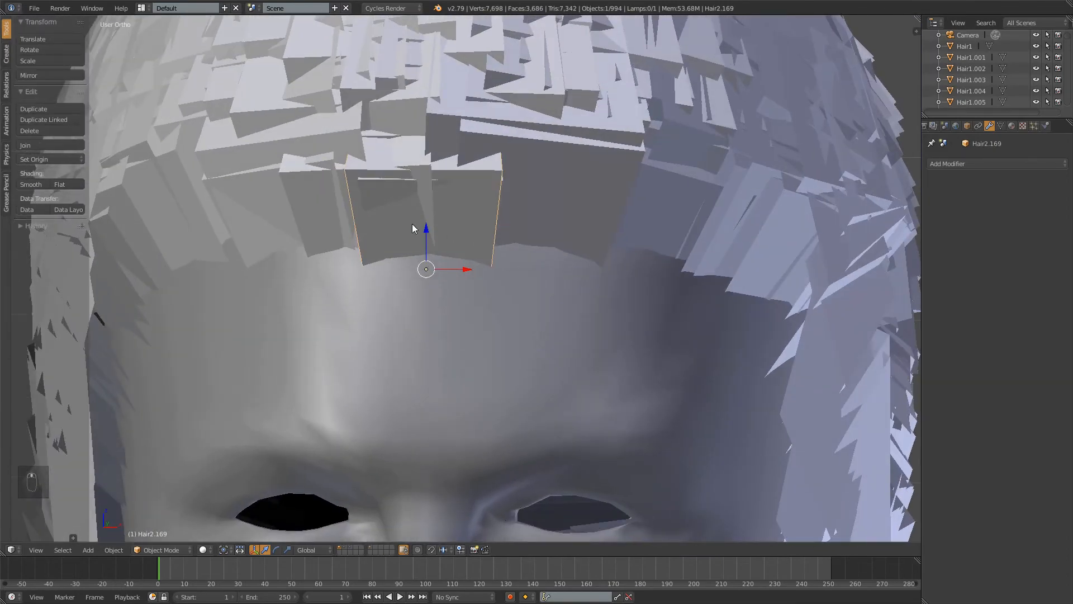
scroll(411, 223, down, 4)
shift+middle_drag(473, 256, 525, 256)
Try rotating the selected forehead hair card freely and with trackball rotation
key(r)
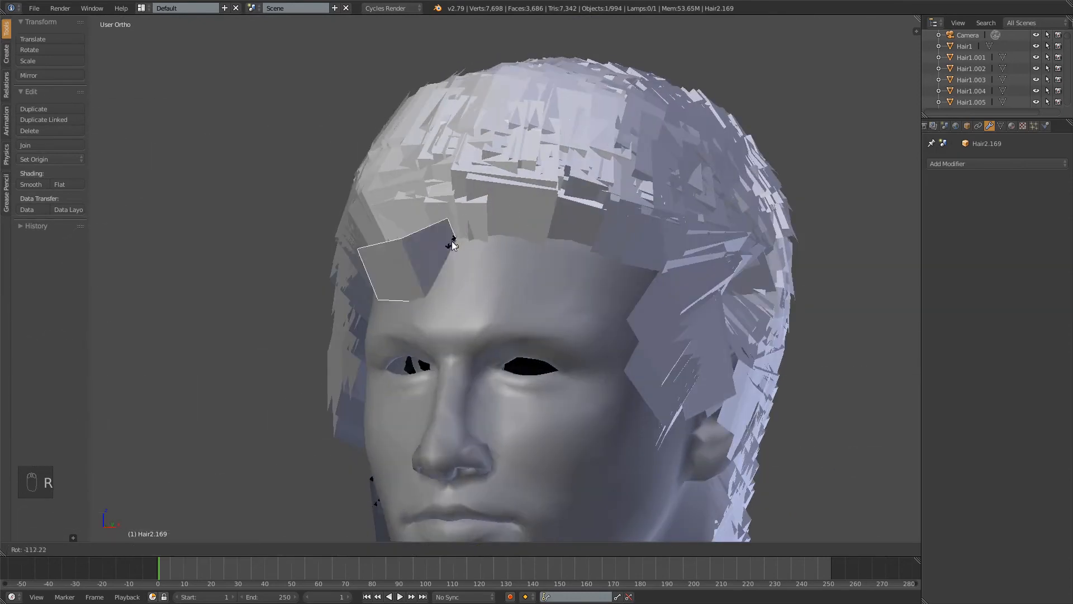
click(488, 235)
middle_drag(519, 256, 563, 278)
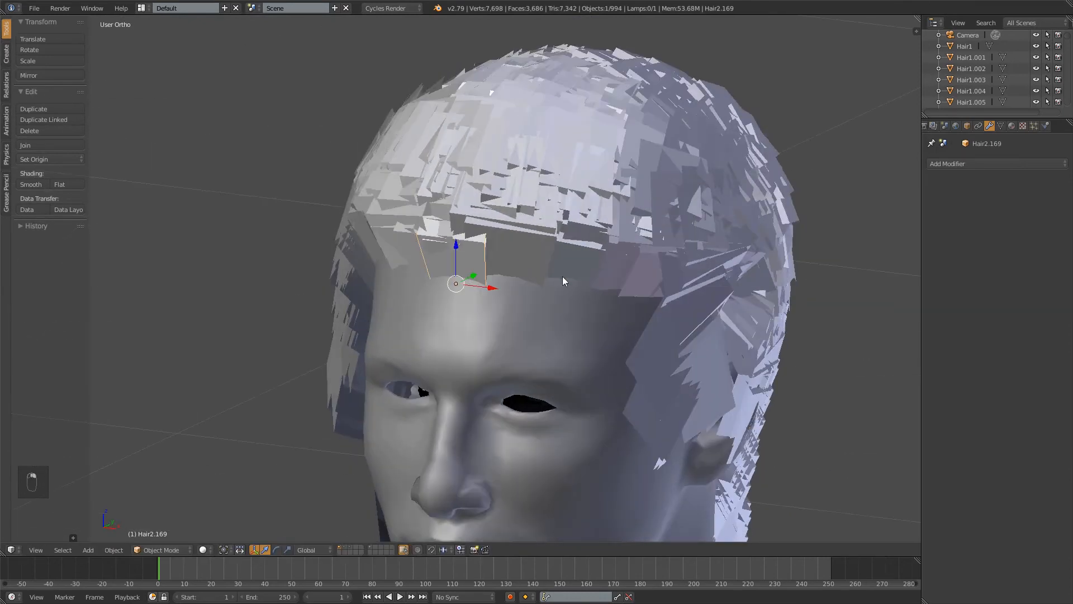
key(r)
key(r)
key(r)
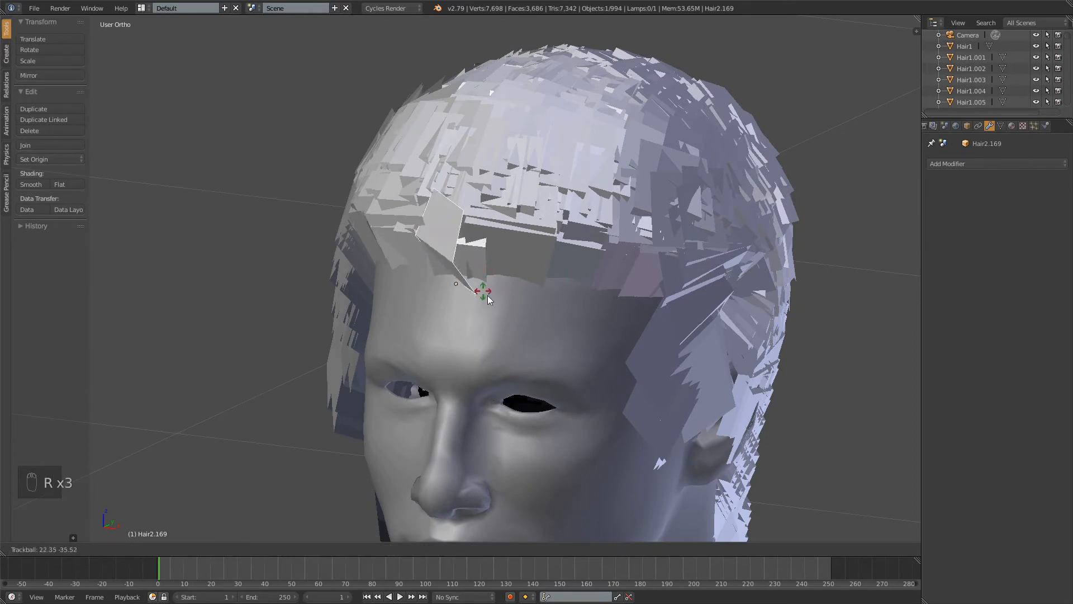
right_click(522, 277)
key(r)
key(r)
key(r)
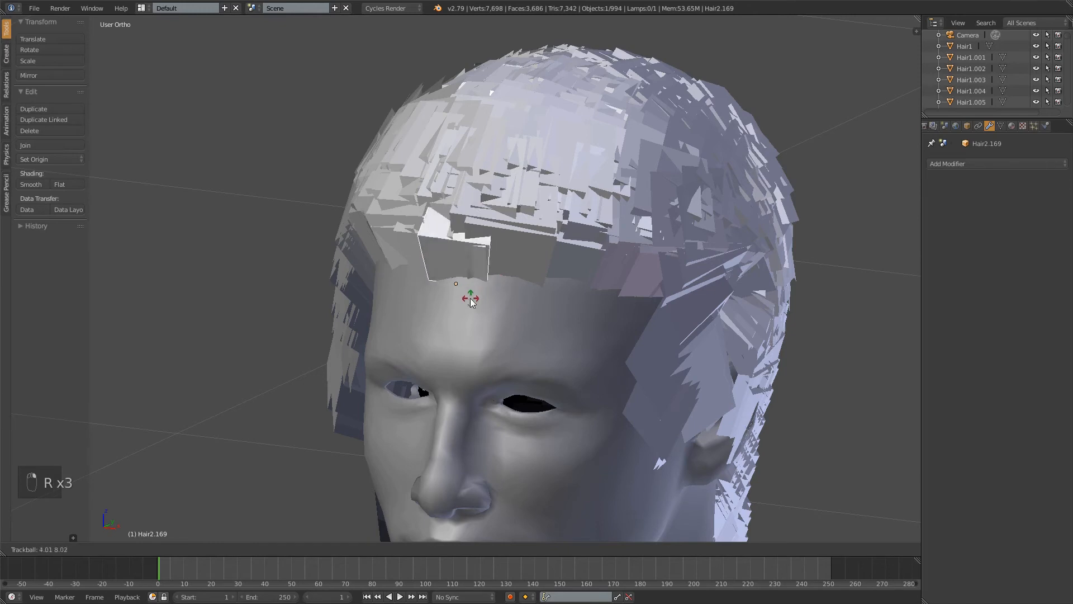
right_click(459, 297)
Try rotating the forehead hair card separately about the Z, Y and X axes
key(r)
key(z)
right_click(524, 294)
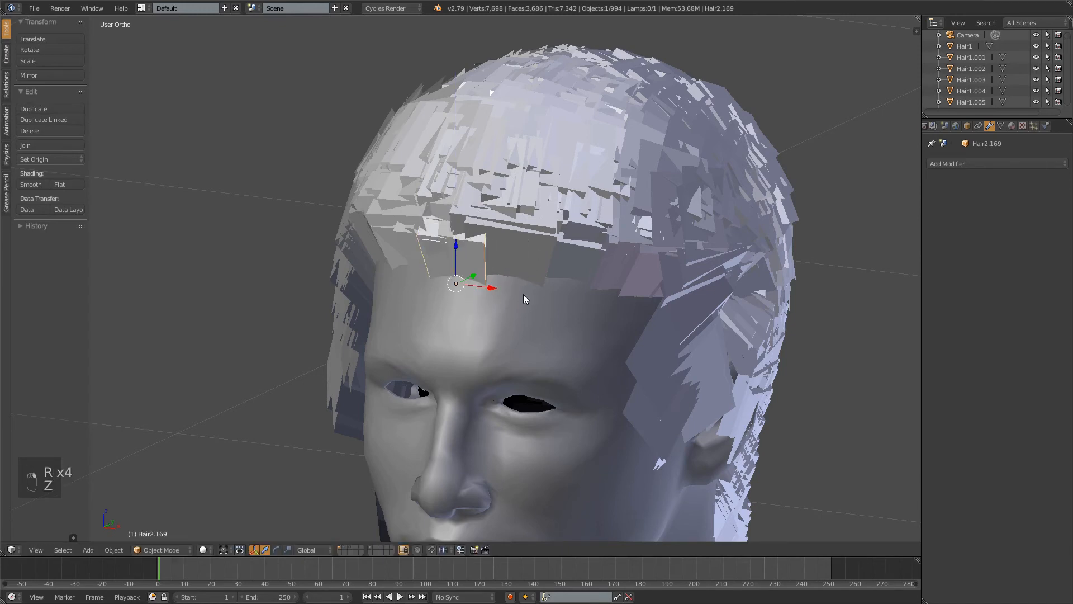
key(r)
key(y)
right_click(534, 330)
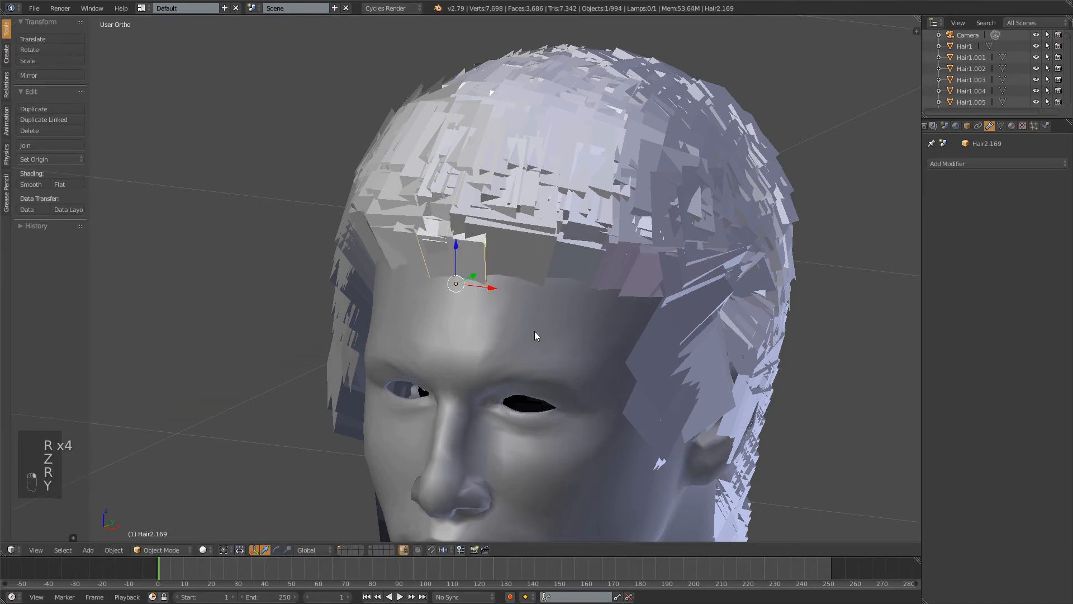
key(r)
key(x)
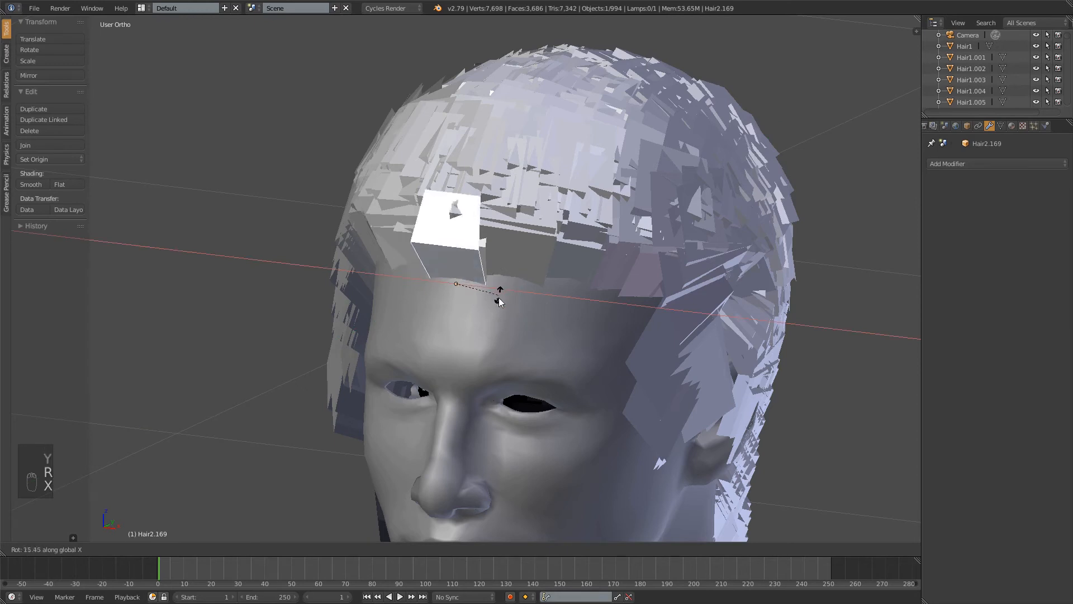
right_click(512, 290)
Reselect the middle forehead hair card and shift it sideways along the X axis
key(a)
middle_drag(526, 284, 500, 265)
right_click(499, 265)
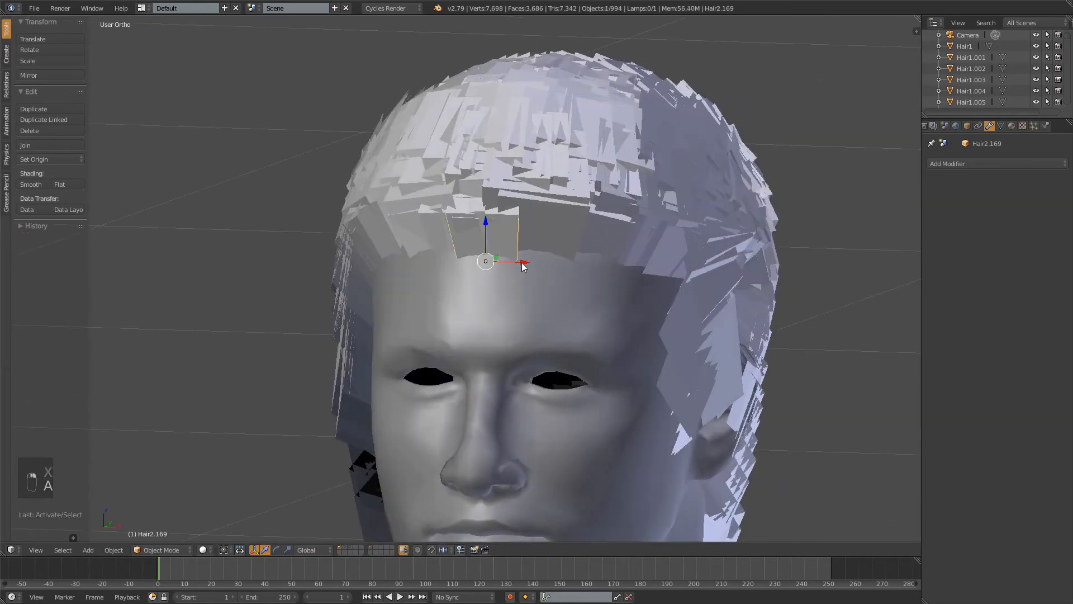
key(g)
key(x)
click(582, 239)
mouse_move(582, 240)
middle_down()
mouse_move(555, 247)
mouse_move(574, 229)
middle_up()
middle_drag(603, 266, 558, 262)
Rotate the shifted hair card about the Z axis and reposition it against the forehead hairline
key(r)
key(r)
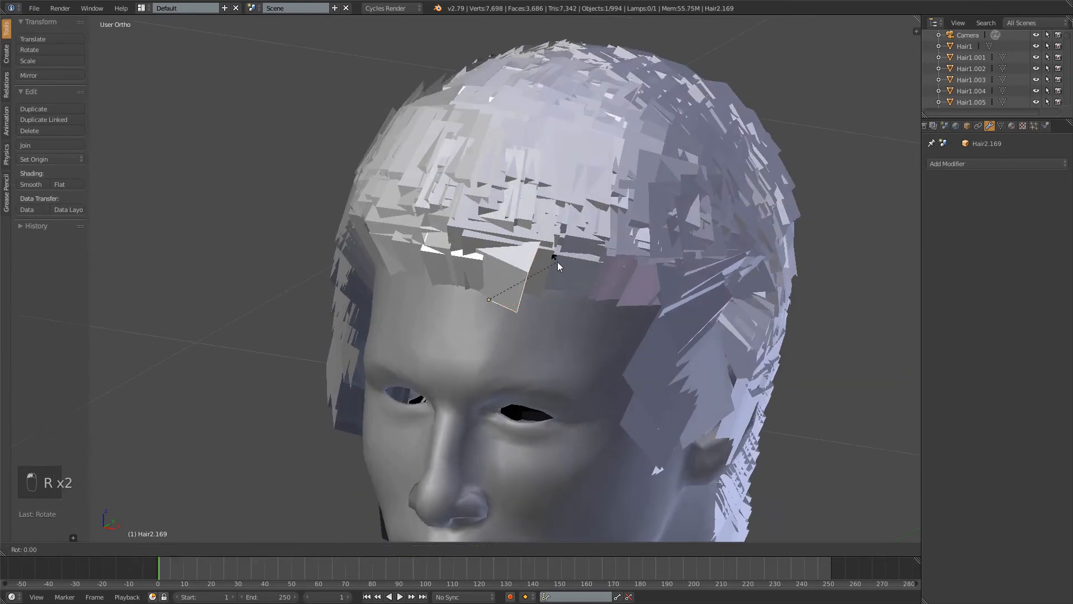
key(z)
click(550, 238)
key(g)
click(555, 258)
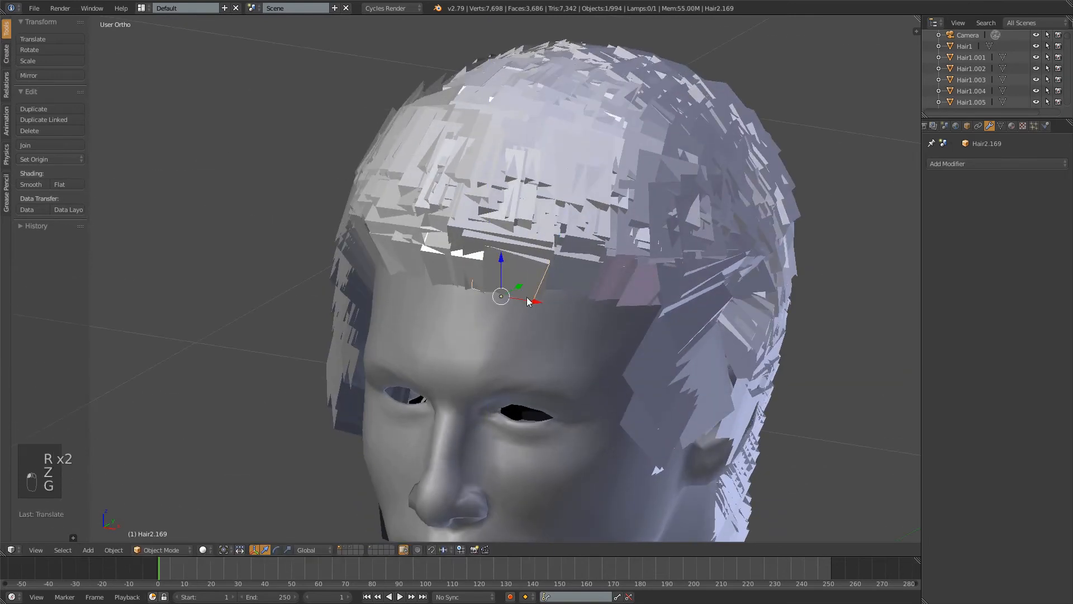
Select the neighbouring hair card on the front hairline and adjust its position
right_click(538, 291)
middle_drag(589, 307, 455, 305)
key(g)
key(g)
click(488, 325)
Select the hairline card above the head's left eye, rotate it to follow the forehead slope and reposition it
middle_drag(351, 226, 422, 257)
scroll(457, 334, up, 1)
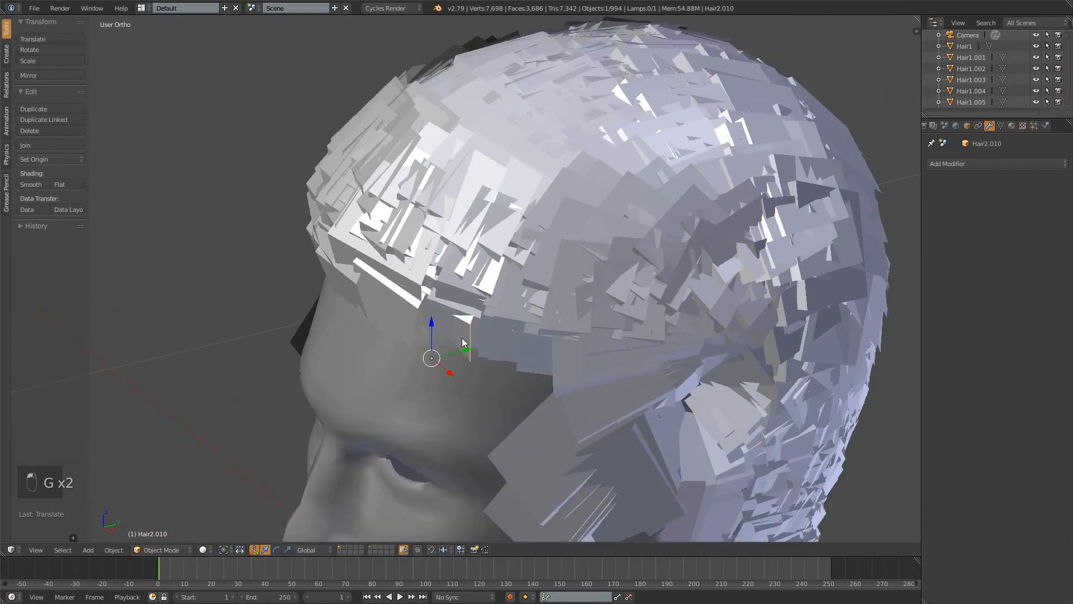
shift+middle_drag(503, 271, 548, 205)
middle_drag(552, 321, 528, 325)
key(r)
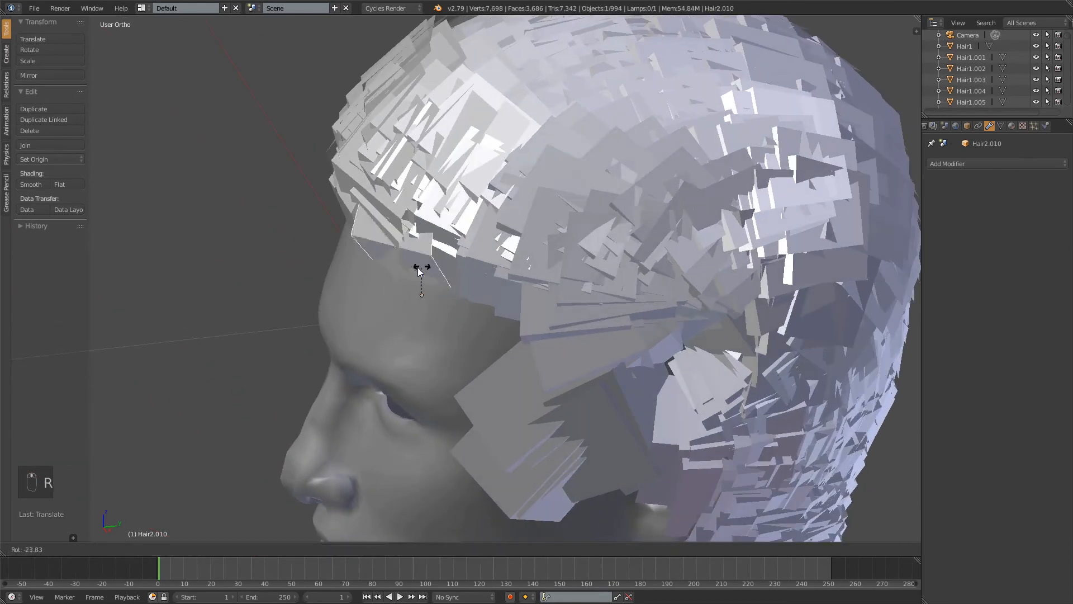
click(425, 272)
middle_drag(437, 320, 589, 303)
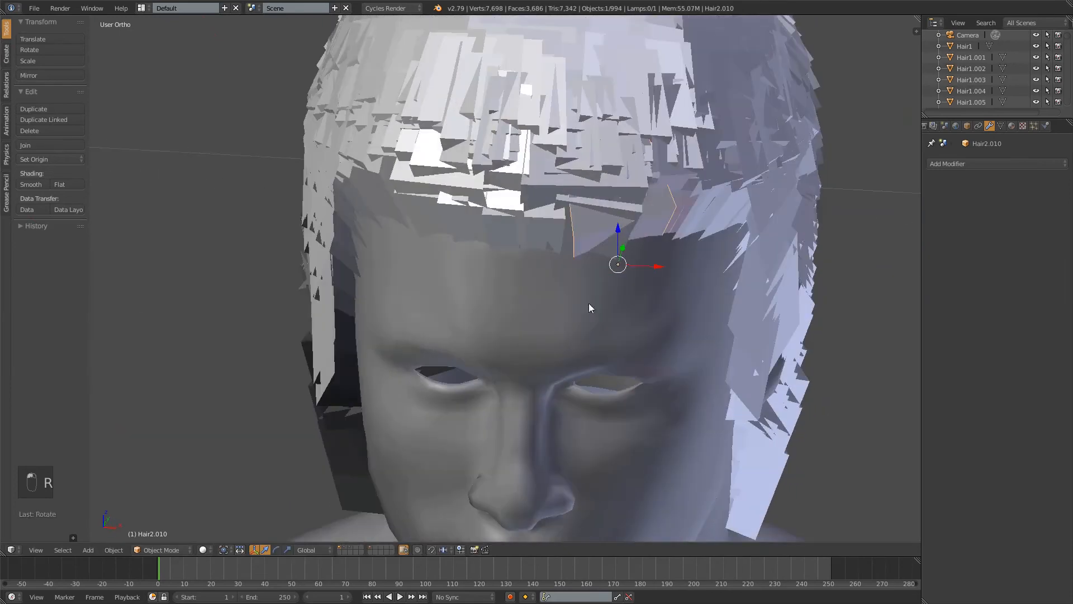
key(g)
click(657, 272)
Rotate the card above the left eye freely and about the Z axis, and nudge it against the hairline
middle_drag(654, 269, 489, 206)
key(r)
click(568, 212)
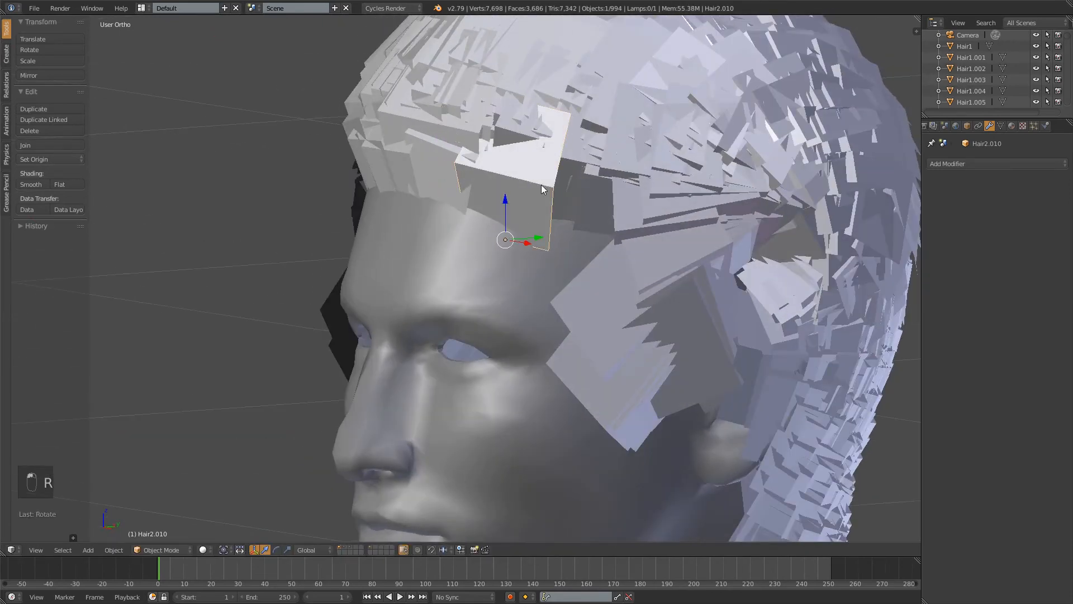
key(r)
key(z)
click(531, 220)
key(g)
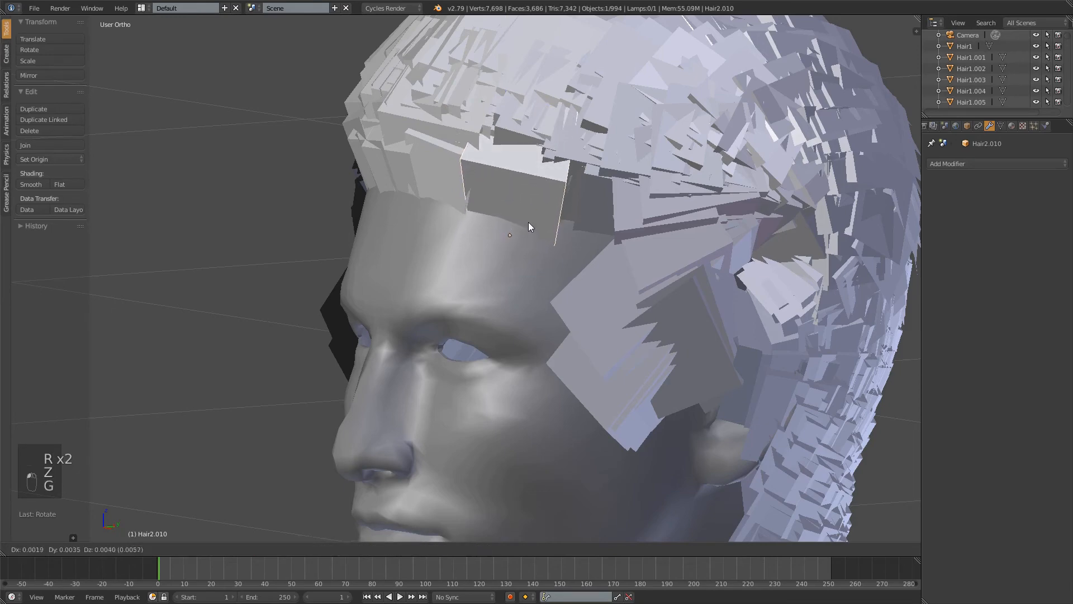
click(528, 227)
Select the next hair card towards the left temple and shift it along the hairline
middle_drag(528, 227, 502, 255)
click(411, 257)
click(528, 215)
drag(434, 300, 401, 297)
middle_drag(411, 285, 650, 200)
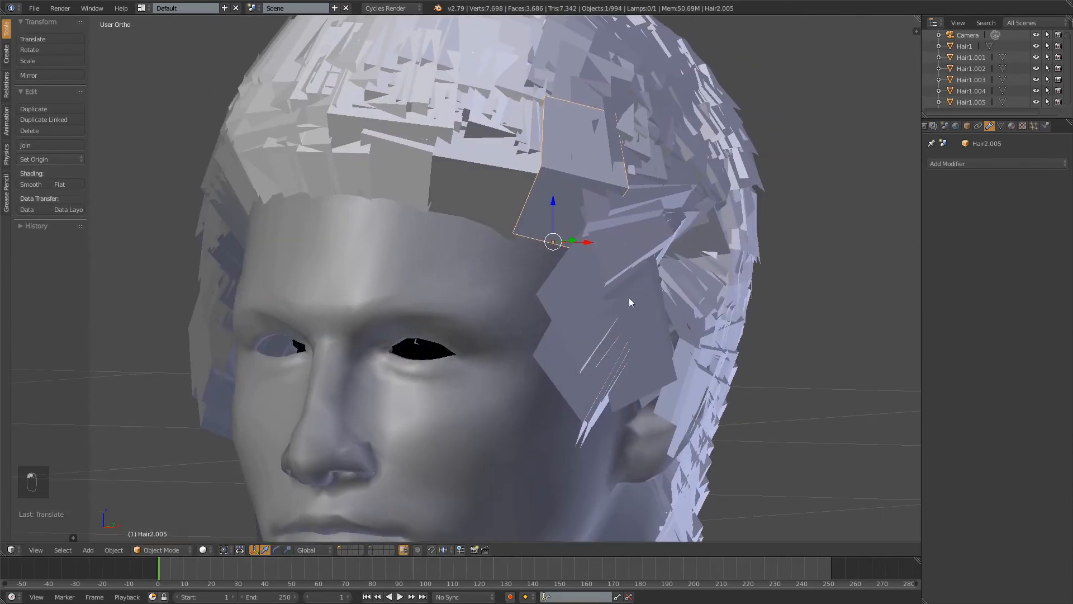
Rotate the temple-side hair card, lower it onto the hairline and nudge it along the X axis
key(r)
click(662, 199)
key(g)
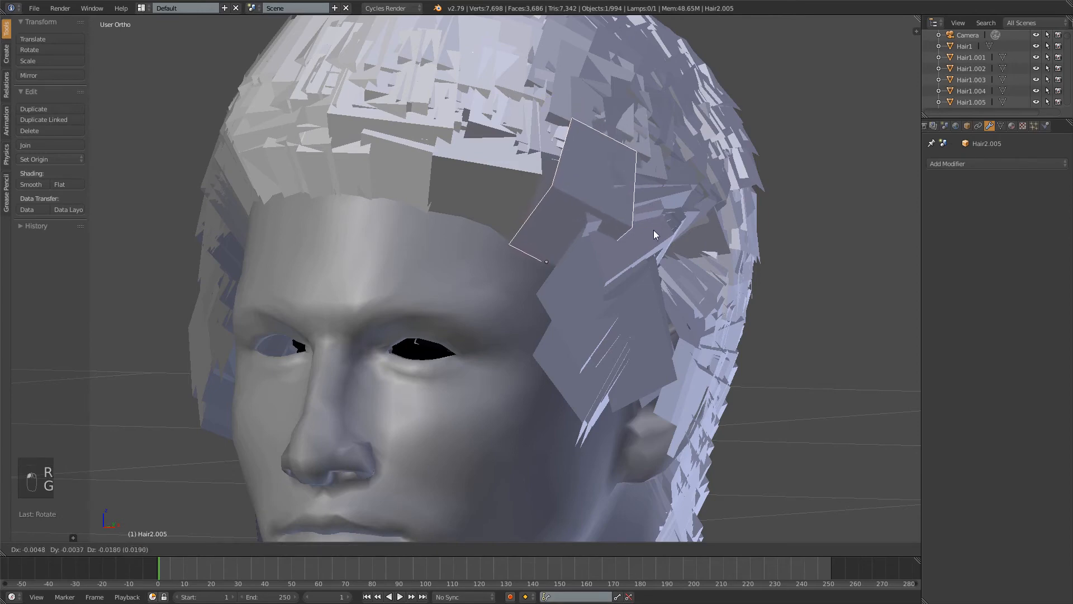
click(653, 231)
middle_drag(653, 230, 660, 323)
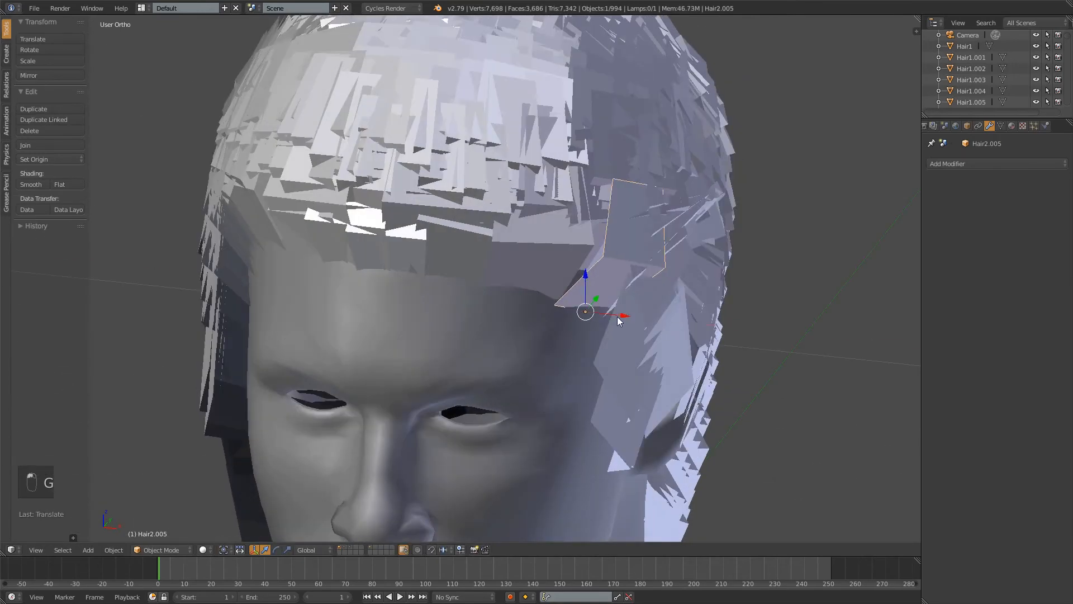
drag(617, 317, 612, 317)
middle_drag(613, 313, 533, 249)
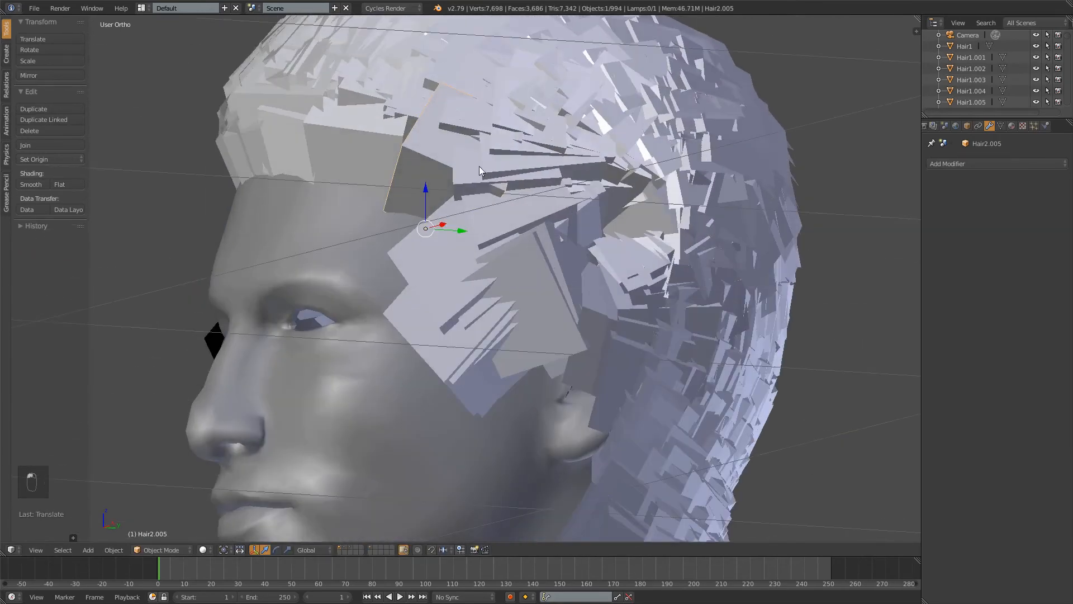
Tilt the temple-side hair card from the side and front views to follow the curve of the head
key(r)
click(497, 190)
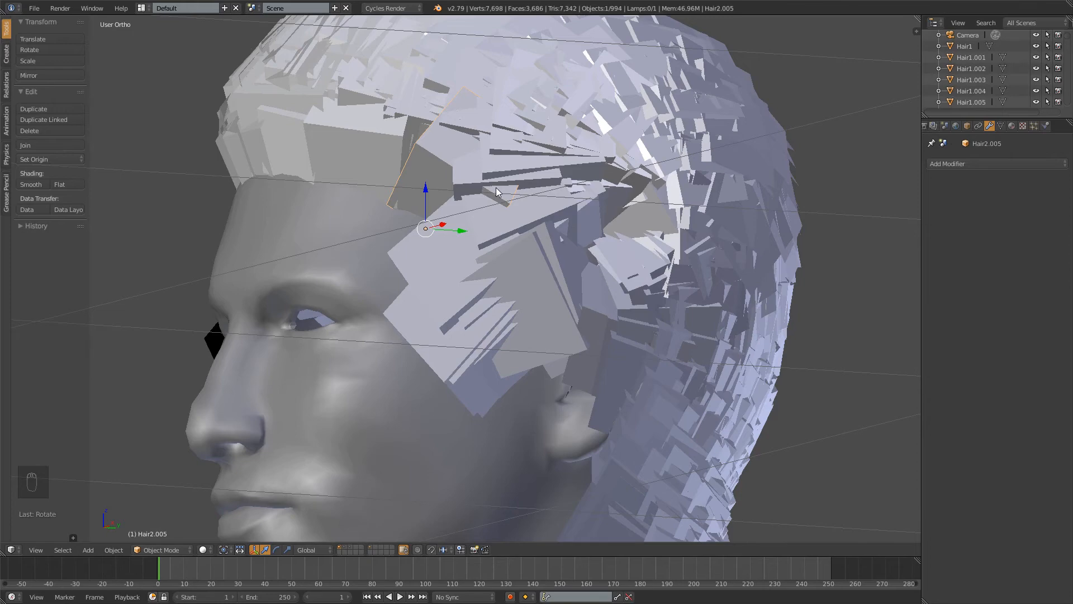
middle_drag(497, 190, 570, 286)
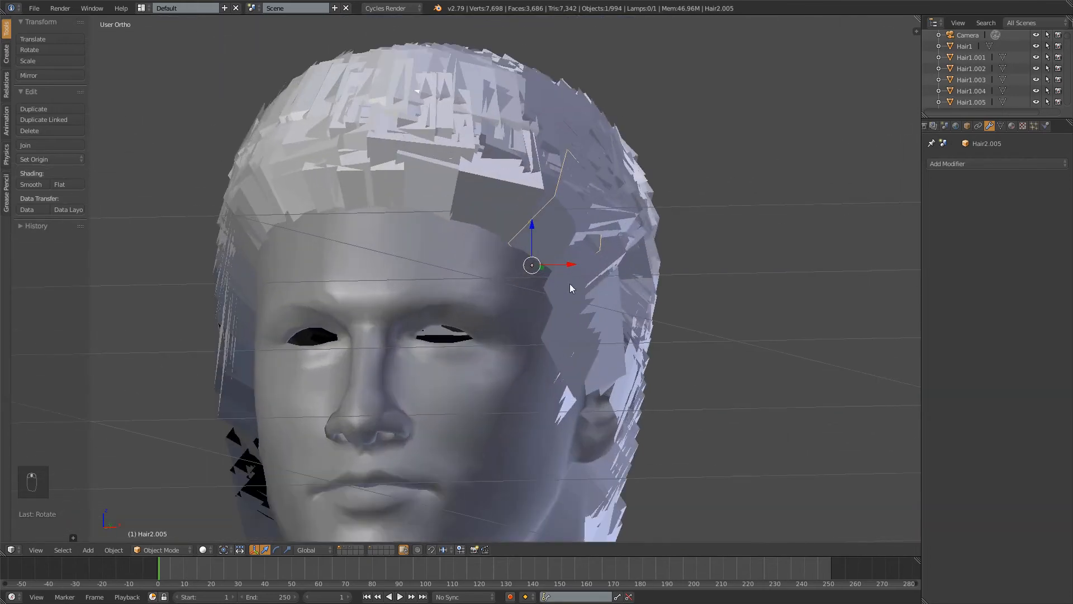
shift+middle_drag(627, 201, 528, 231)
scroll(532, 237, up, 3)
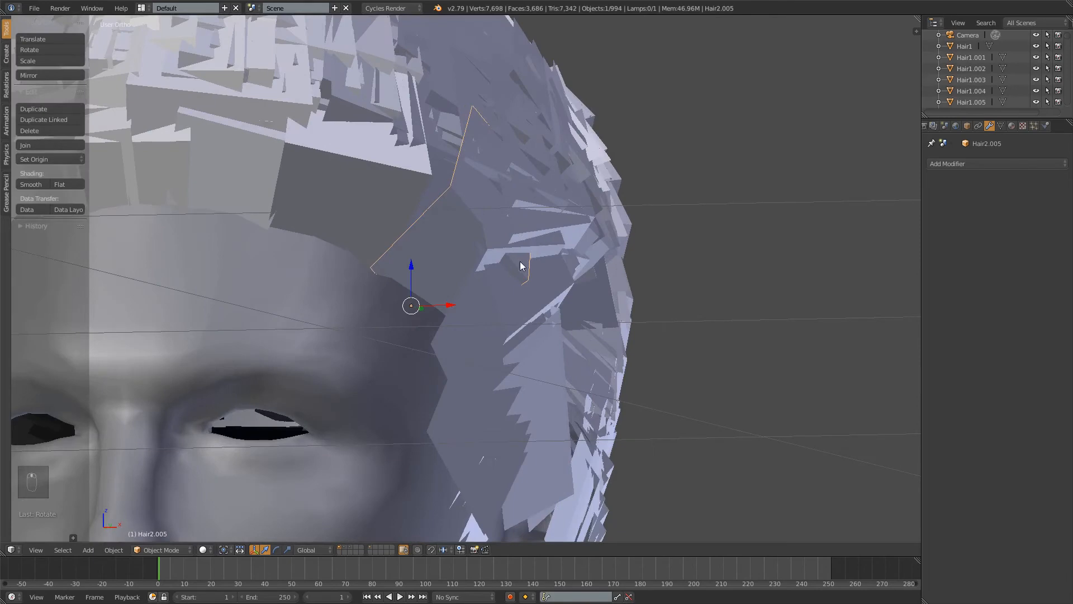
key(r)
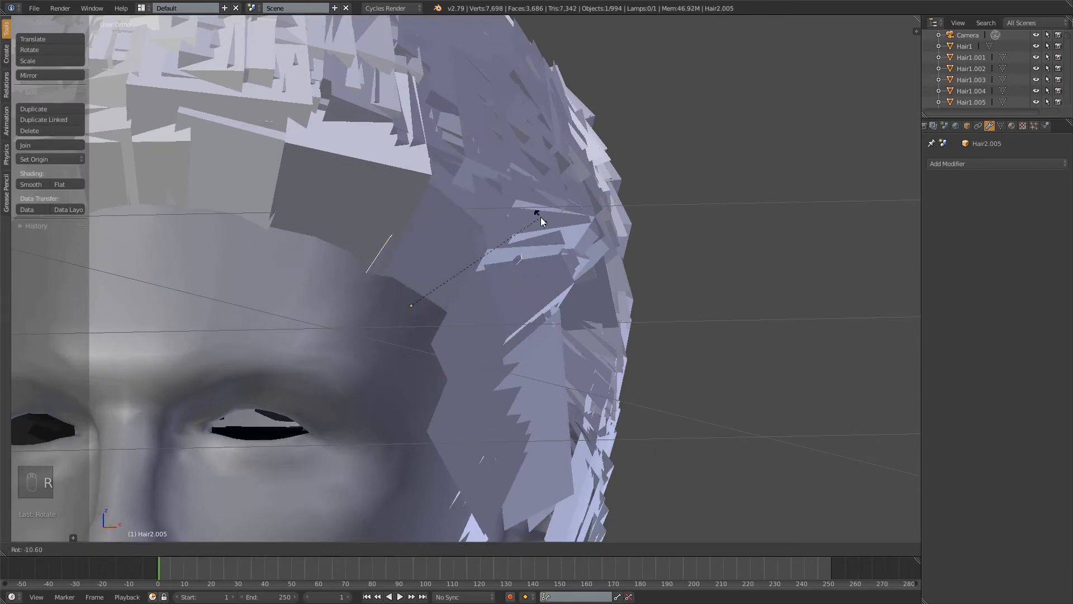
click(542, 220)
Fine-tune the temple card's rotation from the side and from below the forehead, and deselect everything
middle_drag(538, 285, 360, 281)
shift+middle_drag(290, 216, 534, 172)
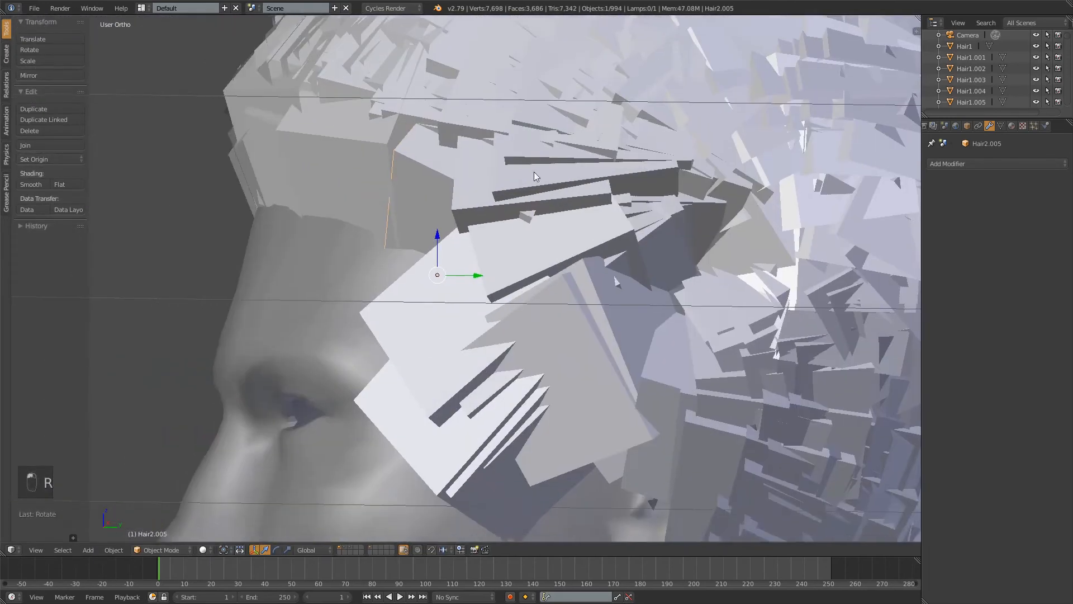
scroll(527, 224, down, 3)
mouse_move(478, 219)
middle_down()
mouse_move(515, 269)
mouse_move(475, 294)
mouse_move(422, 230)
mouse_move(484, 215)
middle_up()
scroll(520, 282, up, 3)
key(r)
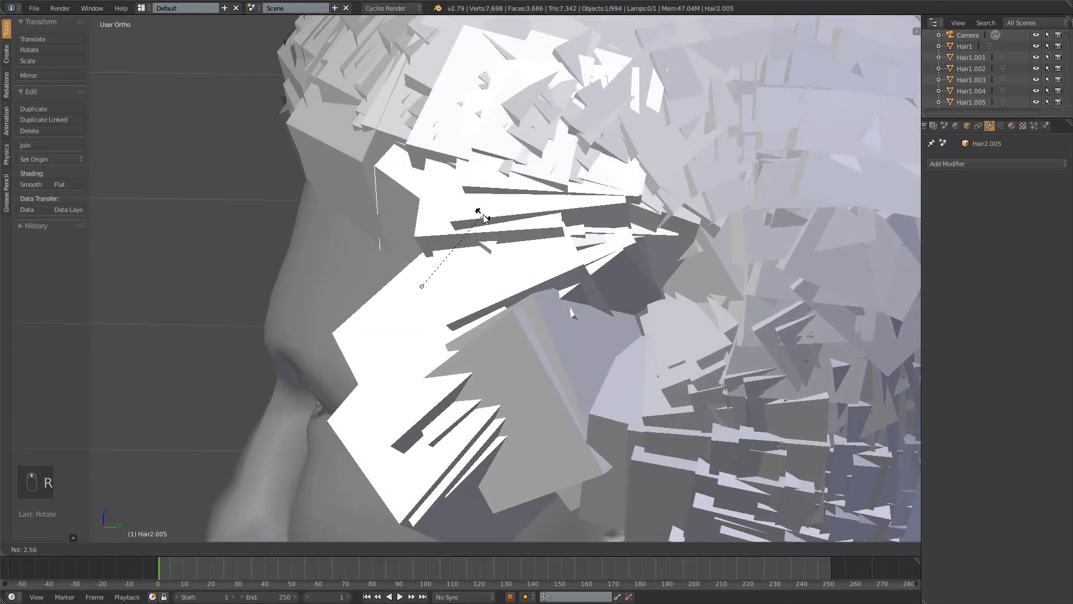
click(484, 215)
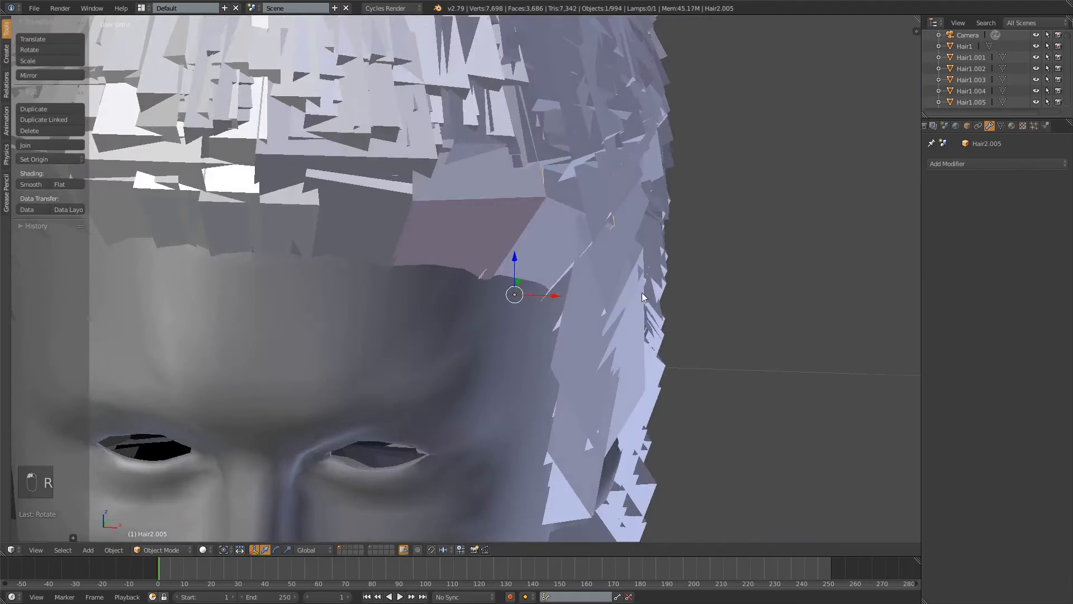
middle_drag(642, 292, 565, 241)
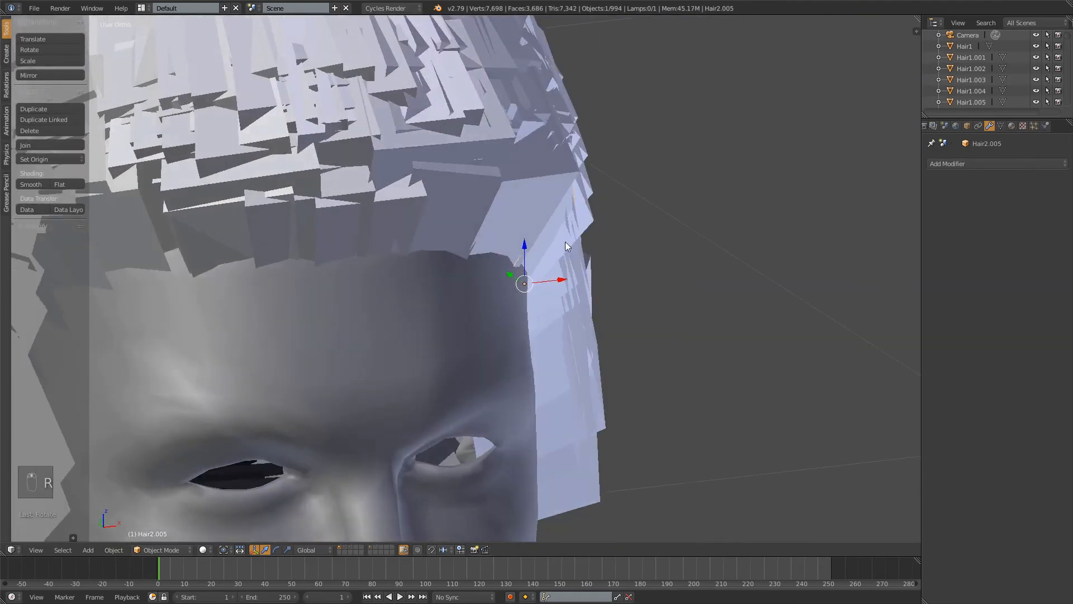
key(r)
click(596, 252)
key(a)
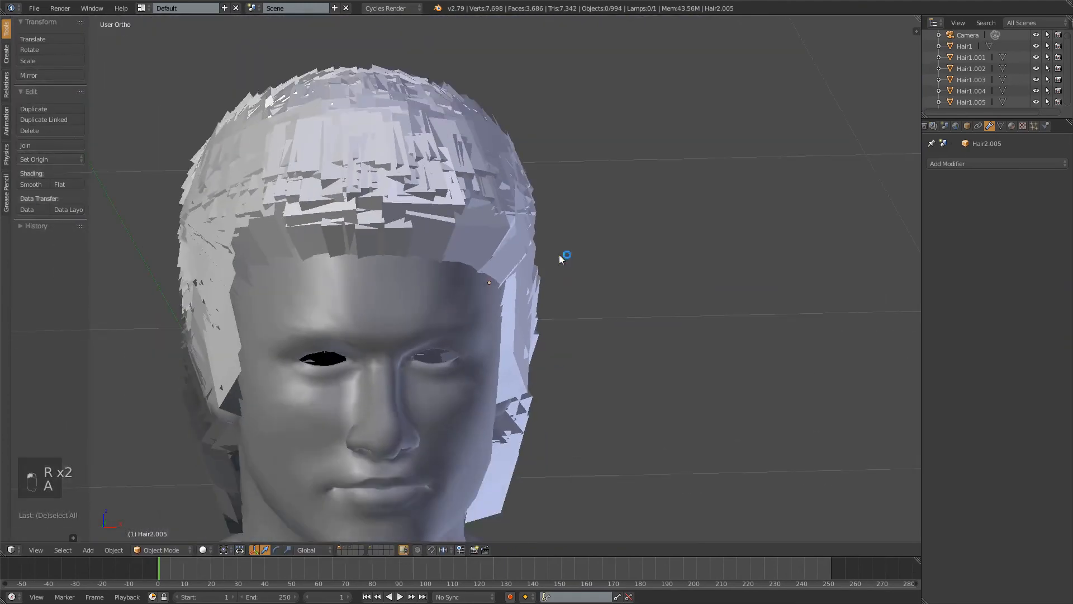
Select the hair card at the middle of the front hairline and reposition it
shift+middle_drag(499, 267, 645, 222)
scroll(614, 219, up, 2)
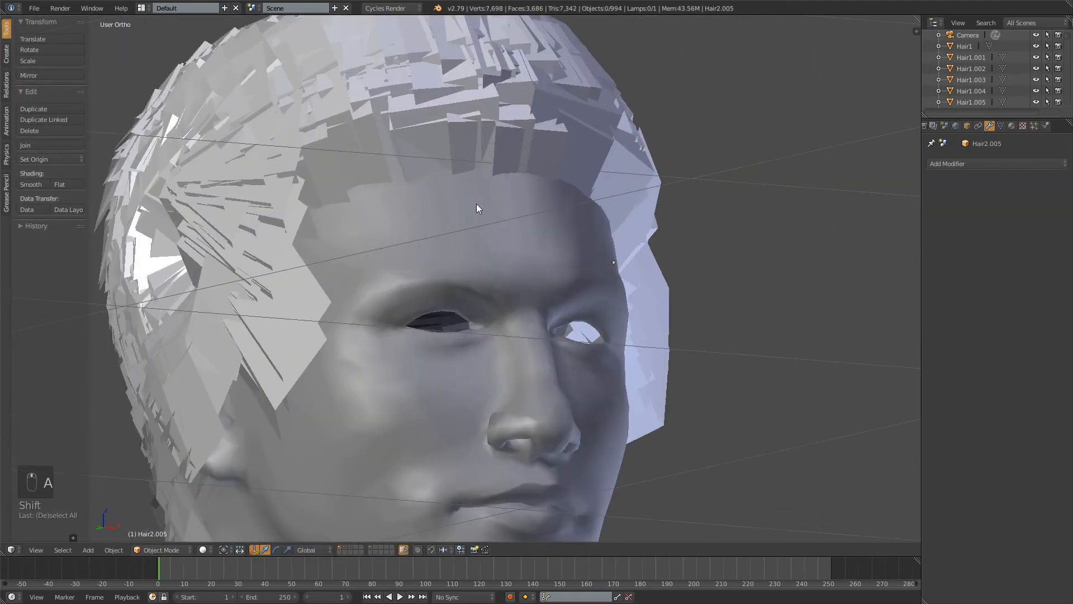
scroll(478, 193, up, 1)
shift+middle_drag(493, 163, 594, 314)
scroll(573, 299, up, 1)
right_click(537, 323)
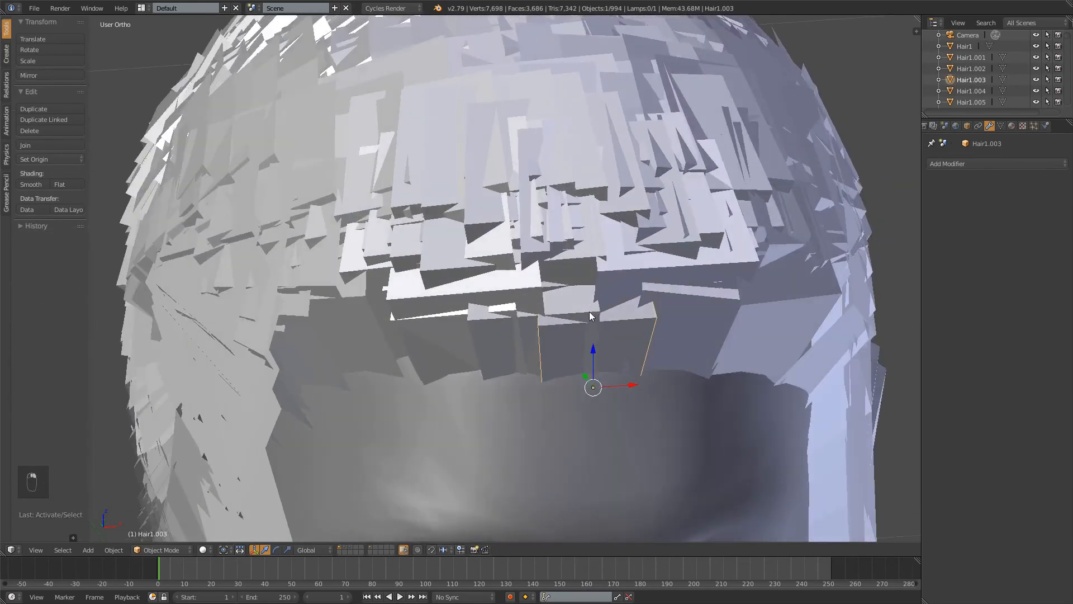
key(g)
click(595, 380)
Rotate the middle forehead card about the Z axis and adjust its position on the hairline
middle_drag(595, 380, 619, 305)
key(r)
key(z)
click(686, 357)
key(g)
click(699, 364)
key(g)
click(574, 251)
Rotate the middle forehead card further about the Z axis and shift it about -0.0033 along the Y axis
key(r)
key(z)
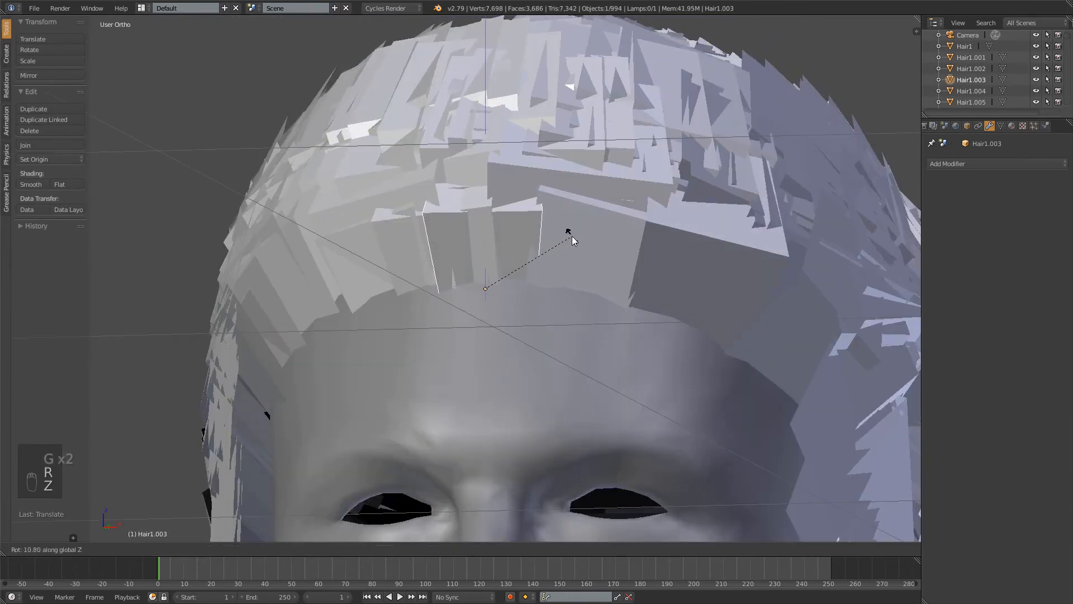
click(556, 258)
middle_drag(521, 281, 609, 300)
key(g)
key(y)
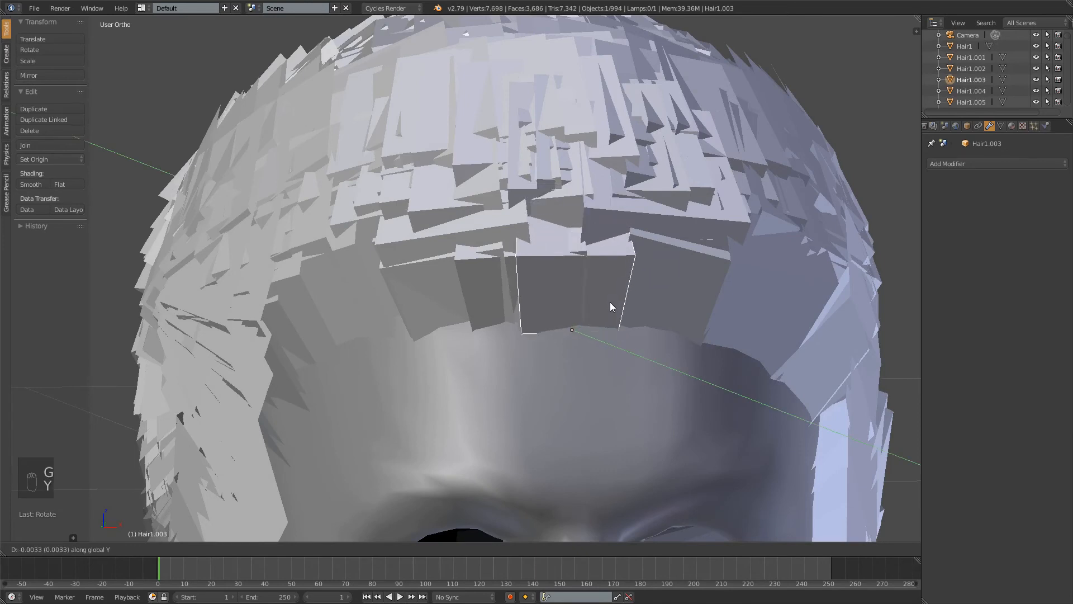
click(609, 300)
Select the overlapping hair card beside the middle one and shift it along the Y axis
right_click(582, 290)
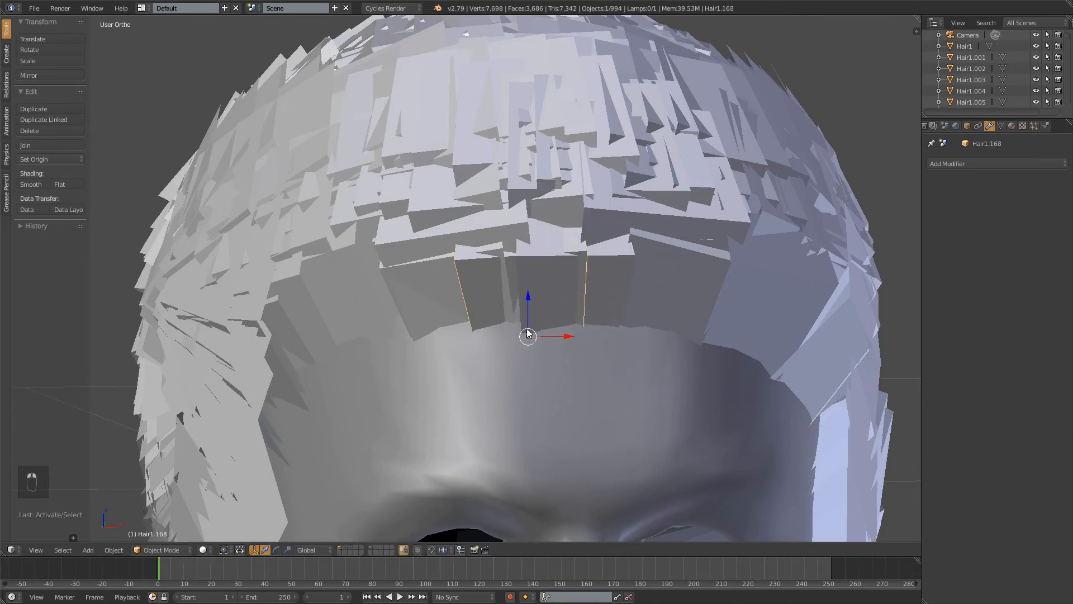
key(g)
key(y)
click(529, 295)
Deselect all cards and examine the front hairline in rendered shading from several angles before returning to solid shading
right_click(436, 304)
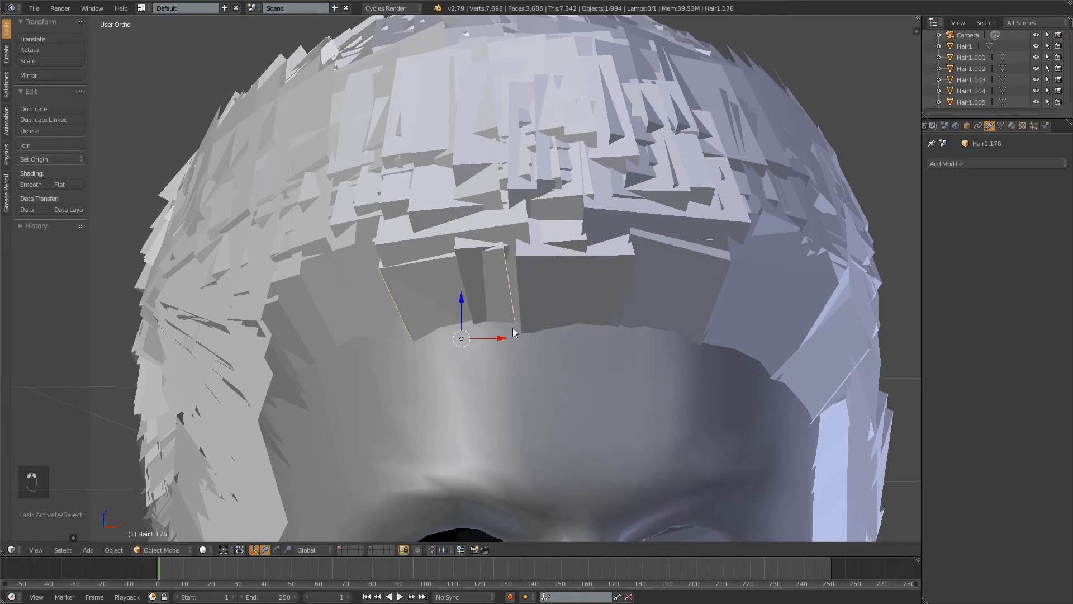
middle_drag(515, 255, 594, 357)
right_click(669, 378)
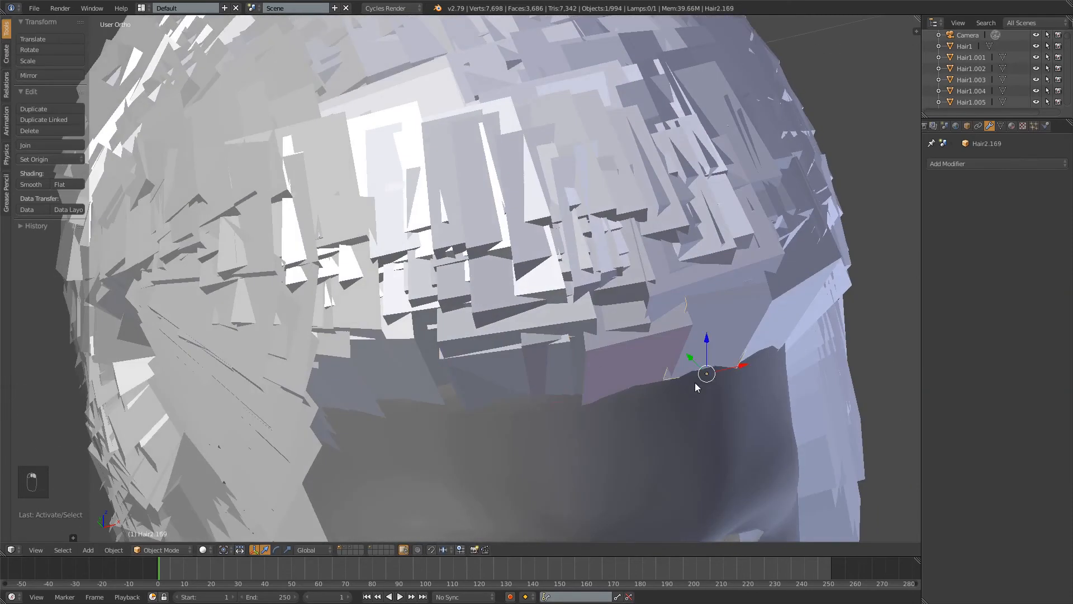
middle_drag(706, 346, 644, 300)
key(a)
key(shift+z)
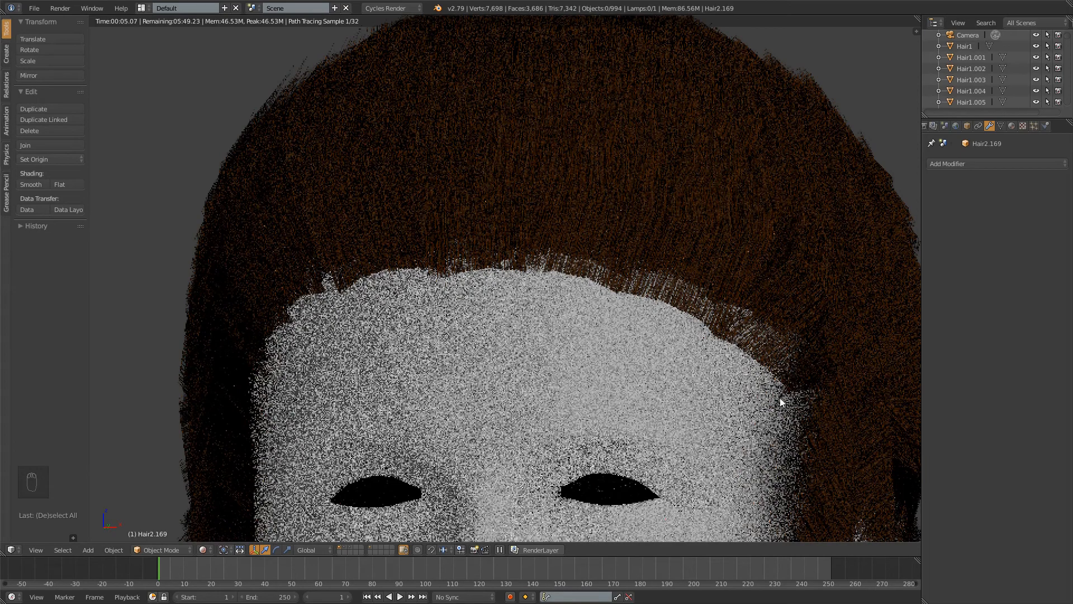
mouse_move(581, 297)
middle_down()
mouse_move(671, 344)
mouse_move(655, 341)
middle_up()
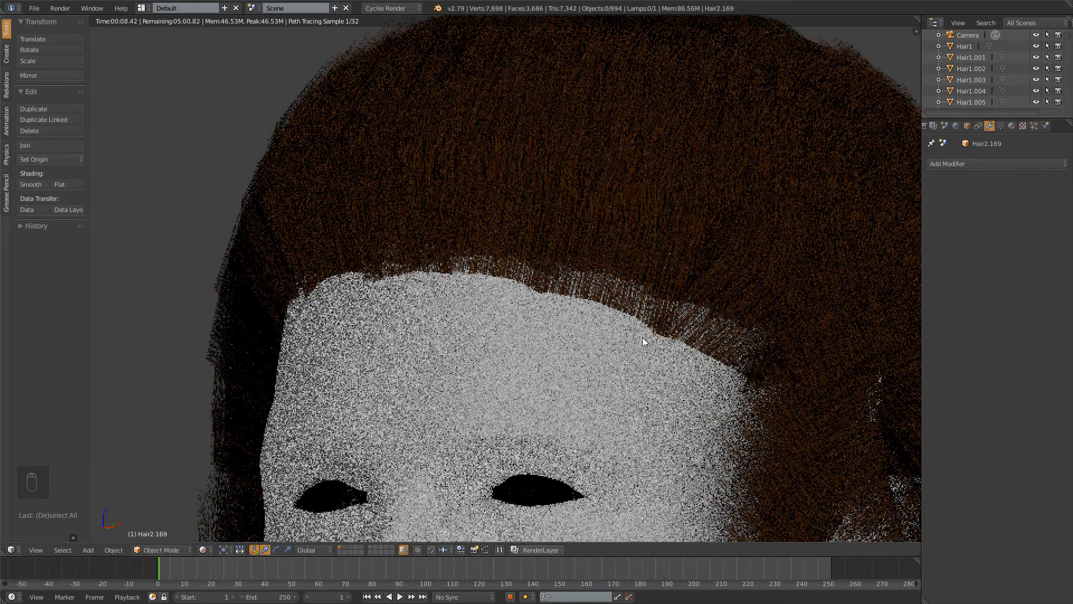
middle_drag(629, 335, 629, 388)
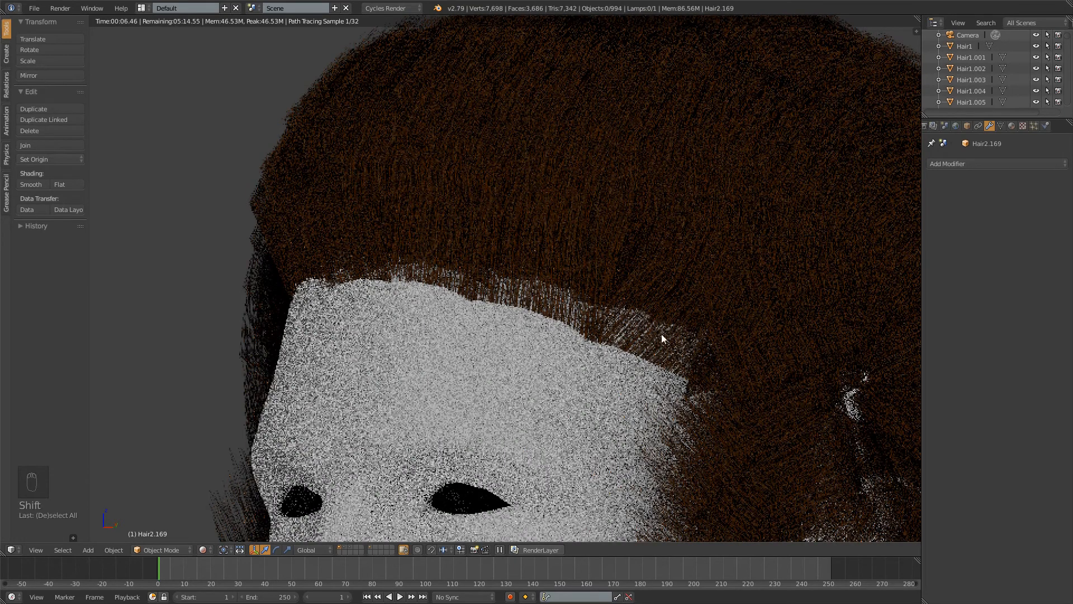
key(shift+z)
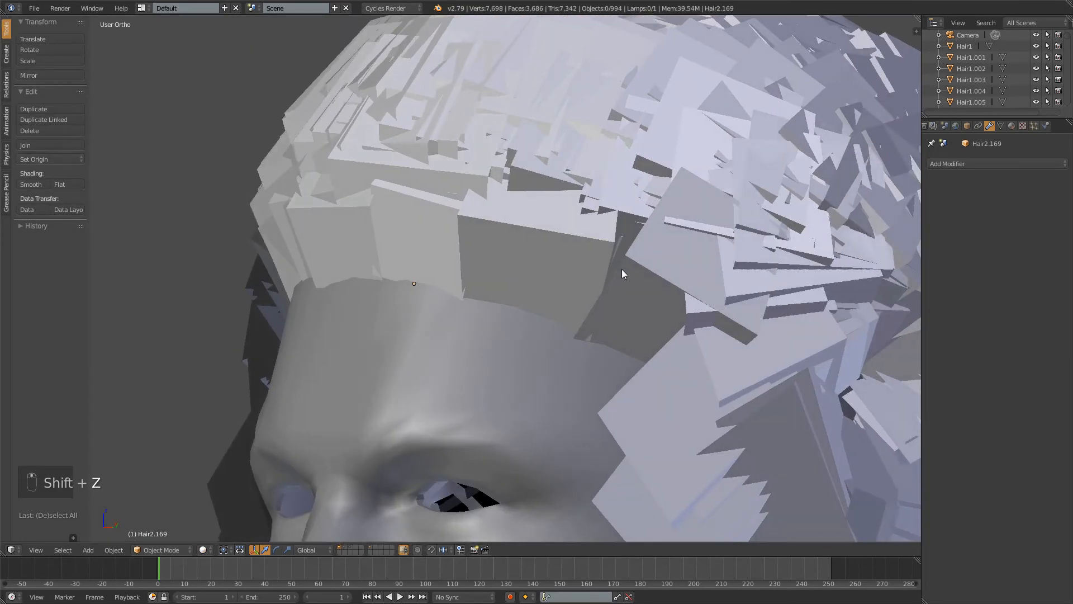
Inspect the hair cards over the forehead in wireframe and restore solid shading
key(z)
key(z)
key(z)
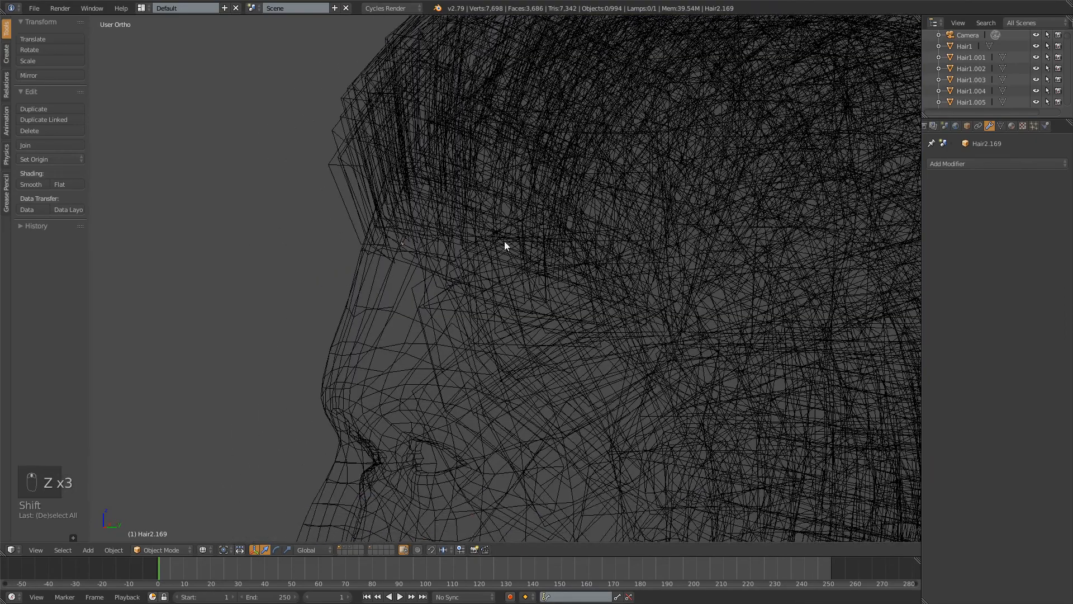
scroll(428, 299, up, 4)
key(z)
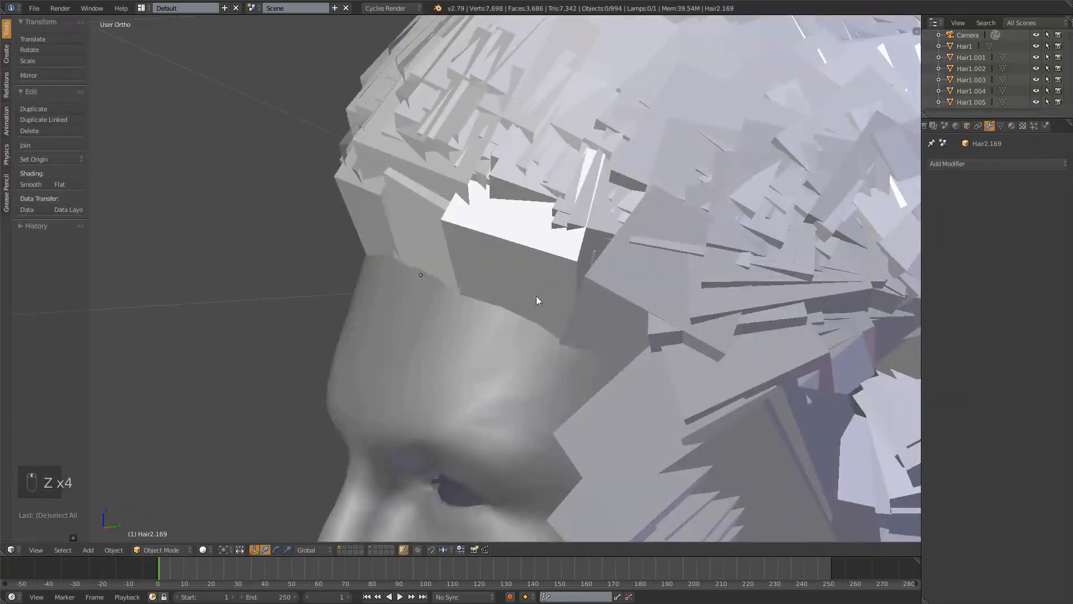
right_click(536, 301)
middle_drag(586, 313, 572, 235)
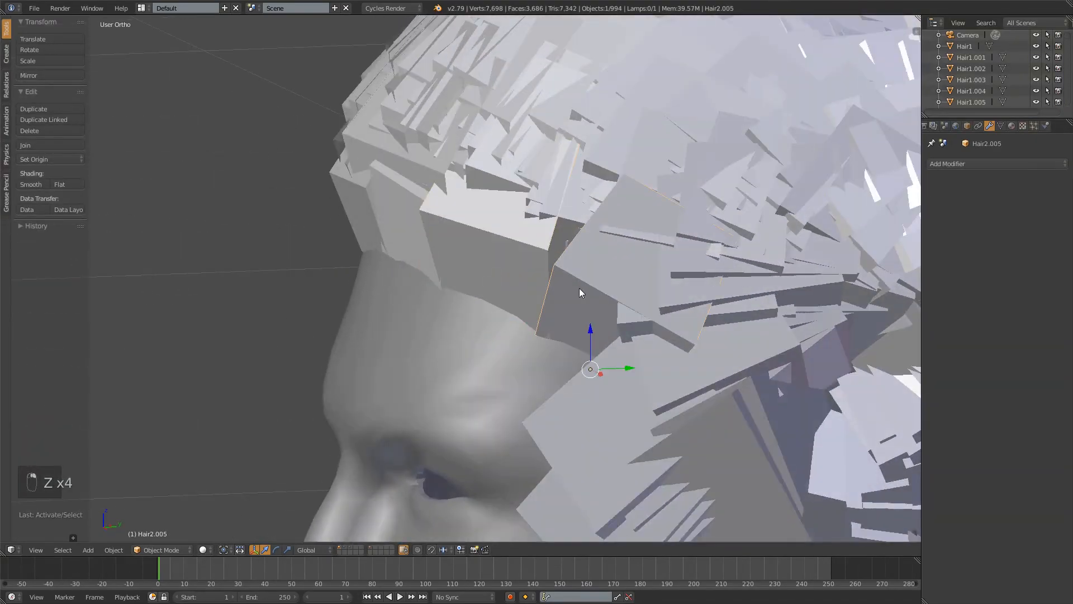
right_click(581, 214)
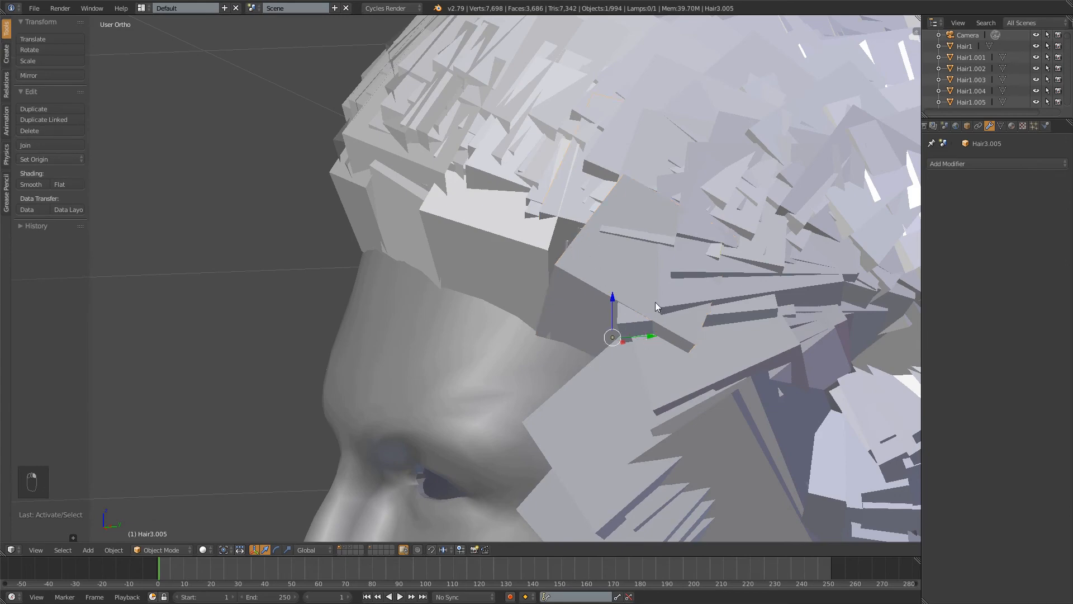
middle_drag(655, 302, 400, 326)
right_click(393, 324)
scroll(587, 229, down, 3)
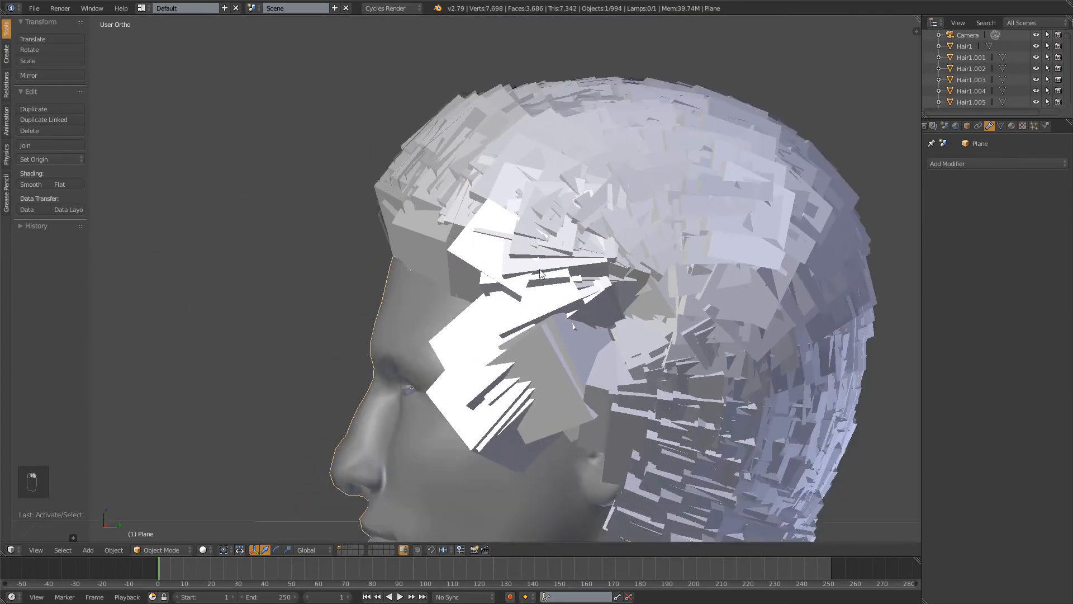
Duplicate the four large hair cards along the front hairline and offset the copies about 0.0094 along the Y axis
middle_drag(416, 176, 772, 286)
scroll(442, 222, up, 3)
shift+right_click(441, 226)
scroll(567, 241, up, 1)
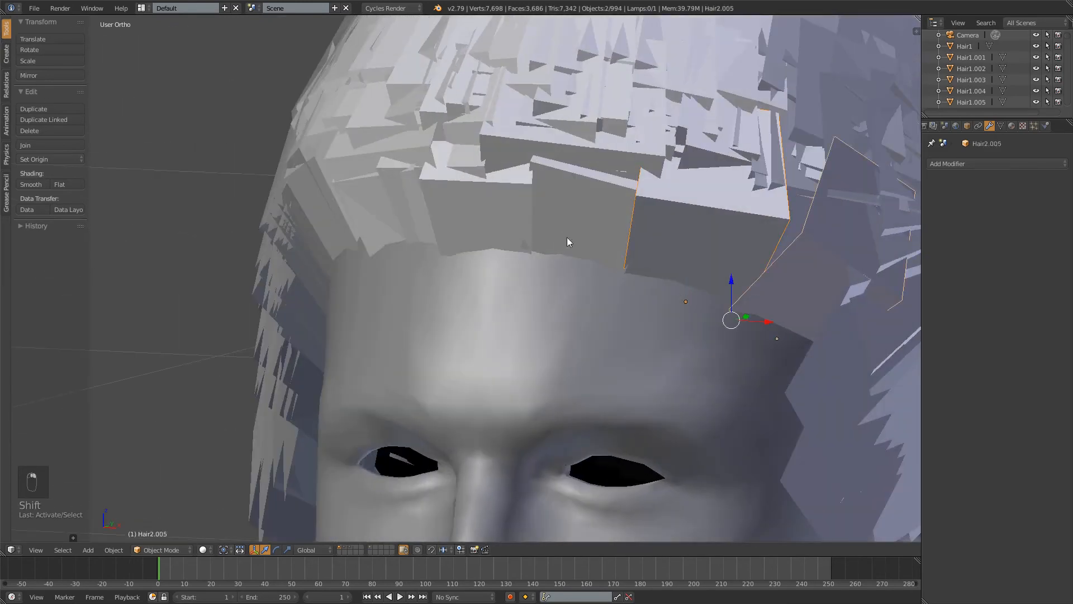
shift+right_click(595, 220)
shift+right_click(511, 224)
middle_drag(580, 255, 526, 256)
key(shift+d)
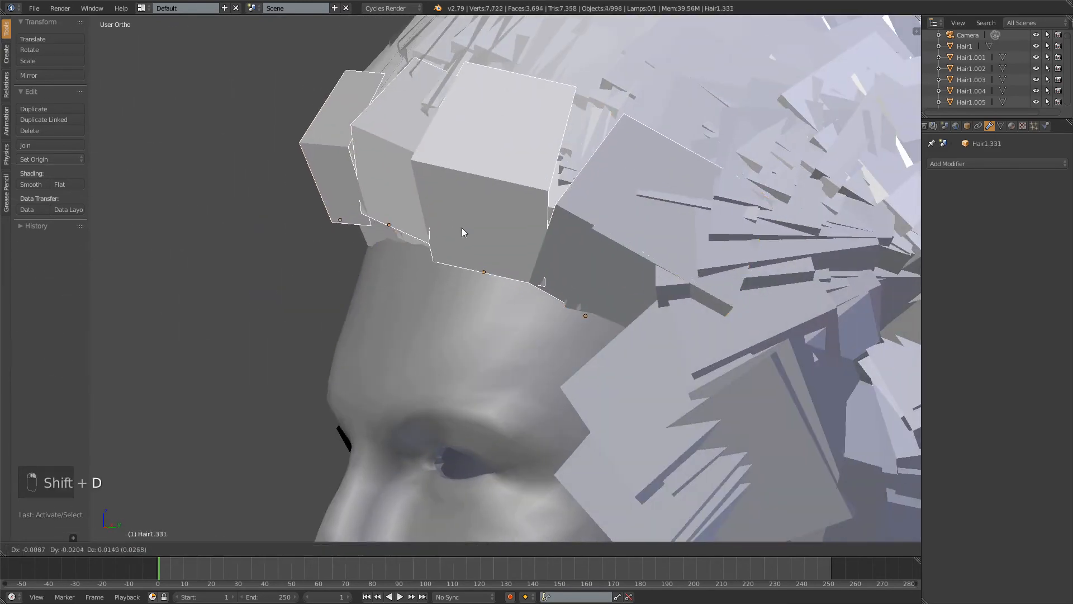
key(y)
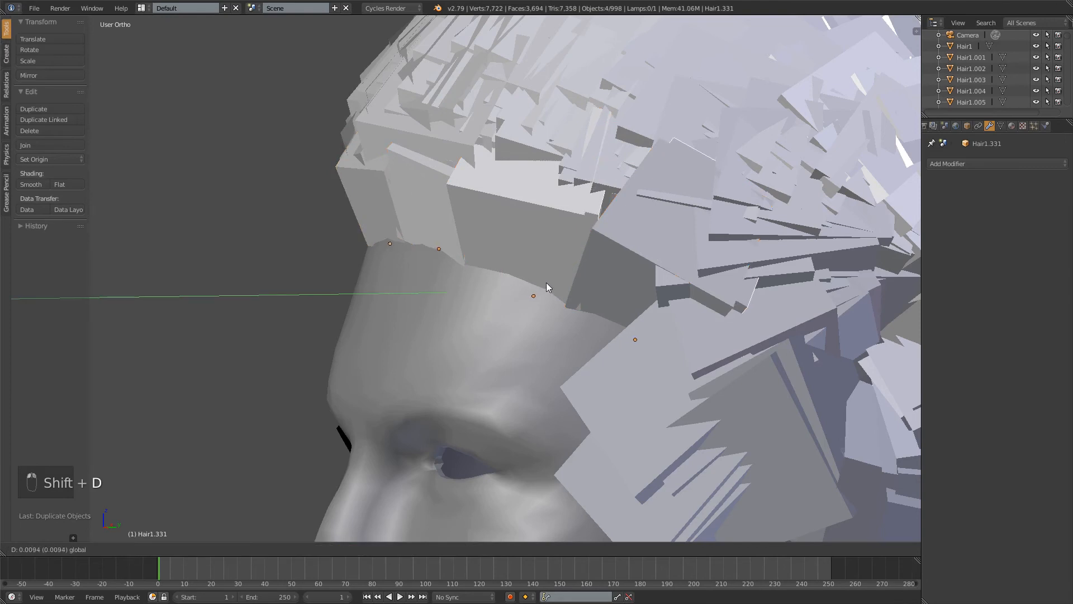
click(545, 282)
Shift the duplicated forehead cards about 0.0108 along the X axis and check the hairline in rendered shading
middle_drag(592, 296, 657, 332)
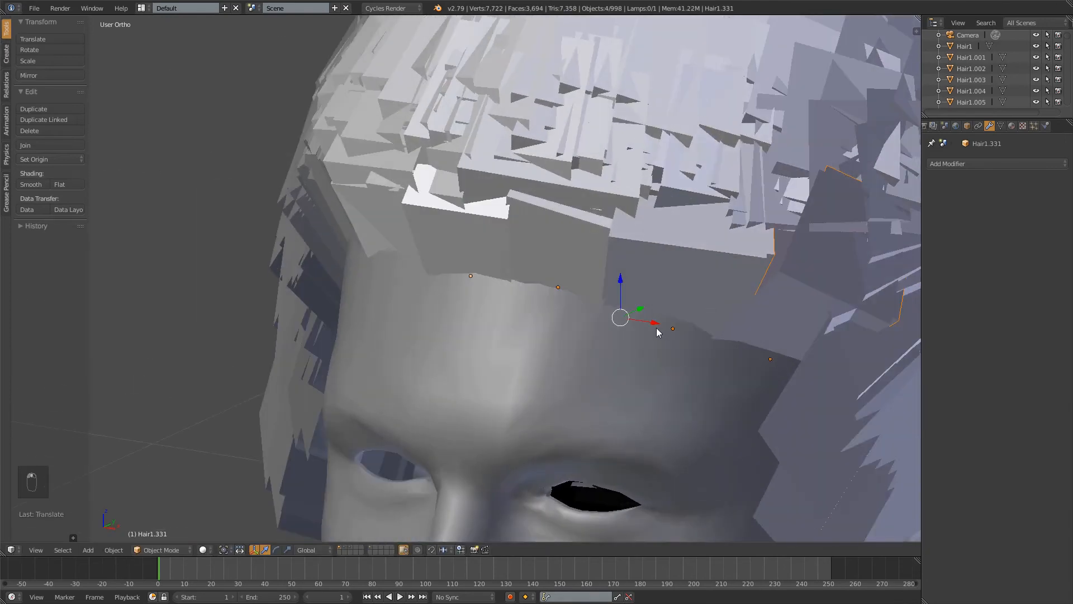
key(g)
key(x)
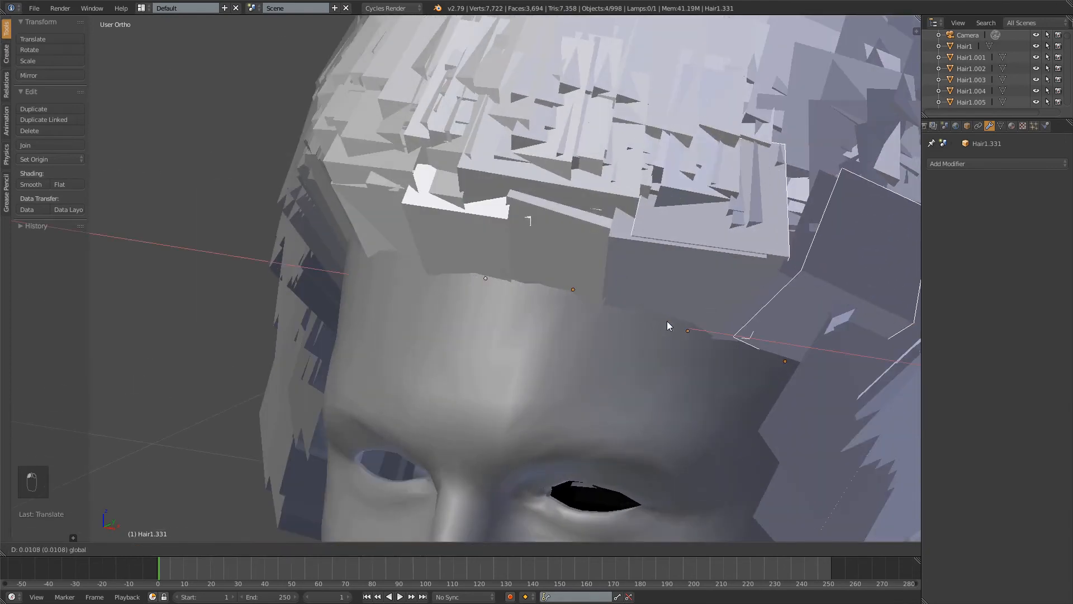
click(666, 326)
key(shift+z)
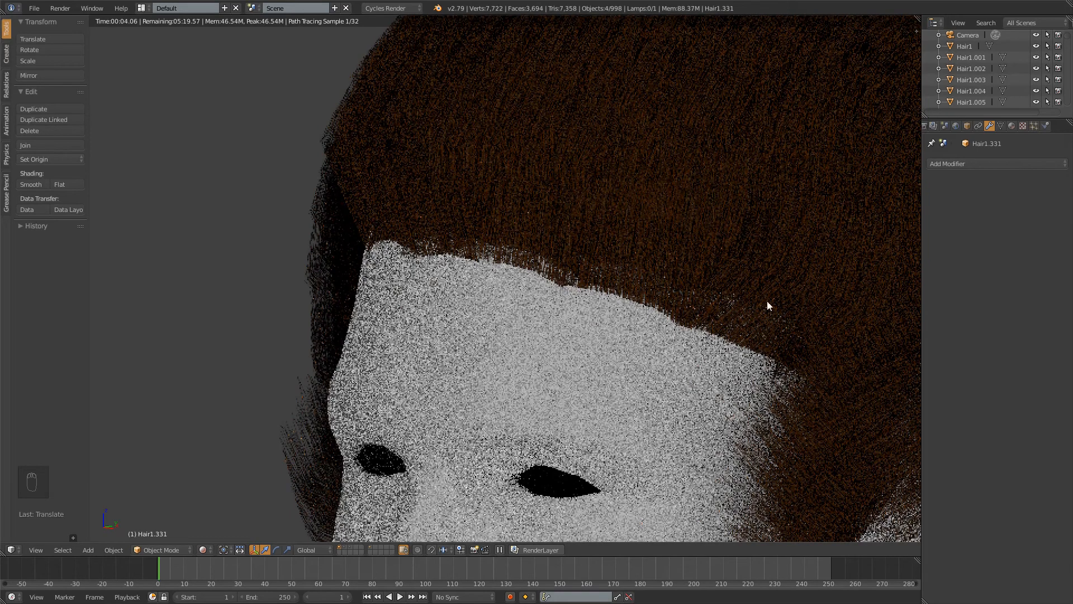
scroll(618, 260, down, 3)
middle_drag(618, 261, 710, 331)
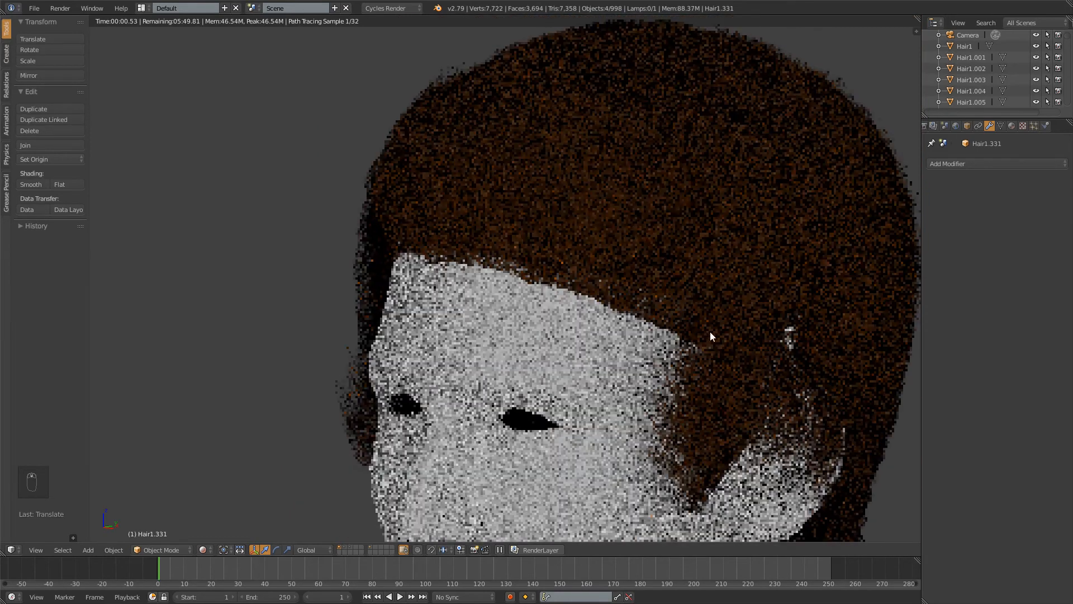
shift+middle_drag(667, 271, 616, 192)
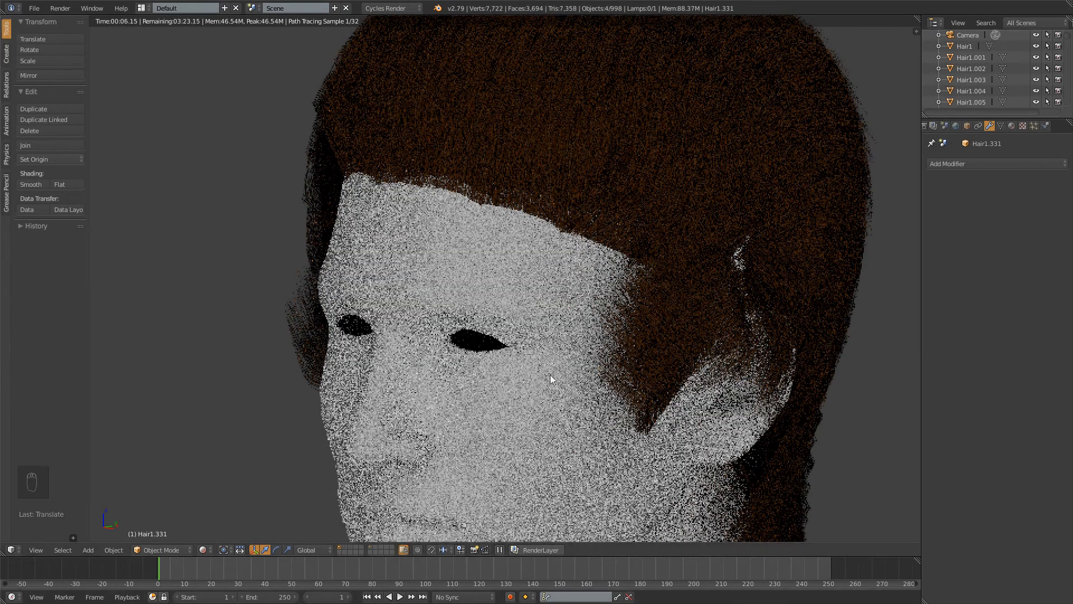
key(shift+z)
Select the overlapping hair cards at the temple in a wireframe right side view, keeping the head mesh out of the selection
mouse_move(550, 379)
middle_down()
mouse_move(535, 278)
mouse_move(645, 305)
mouse_move(654, 323)
middle_up()
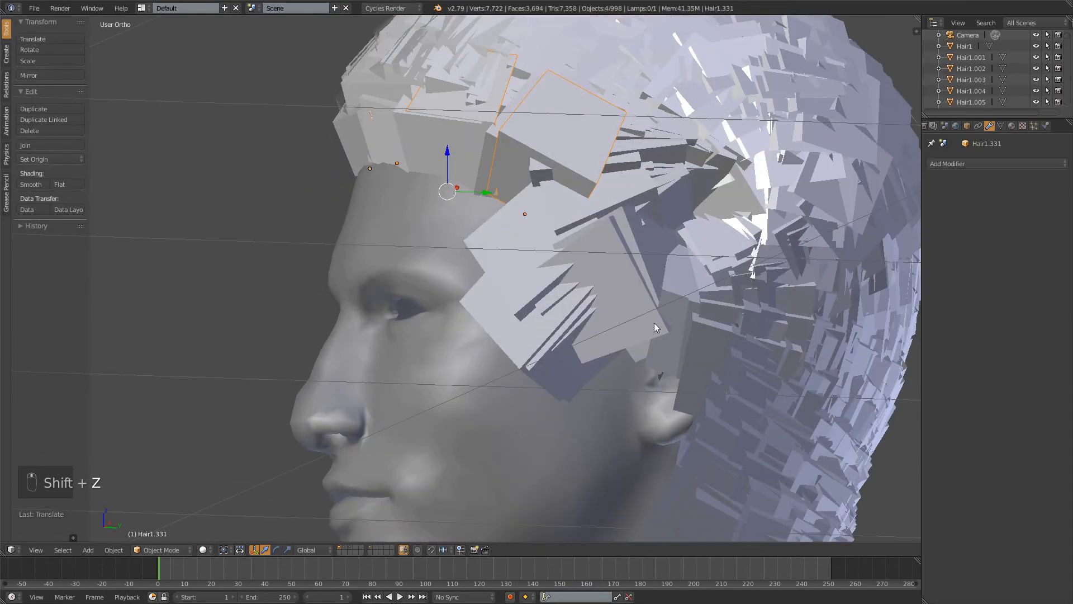
key(KP_3)
right_click(470, 343)
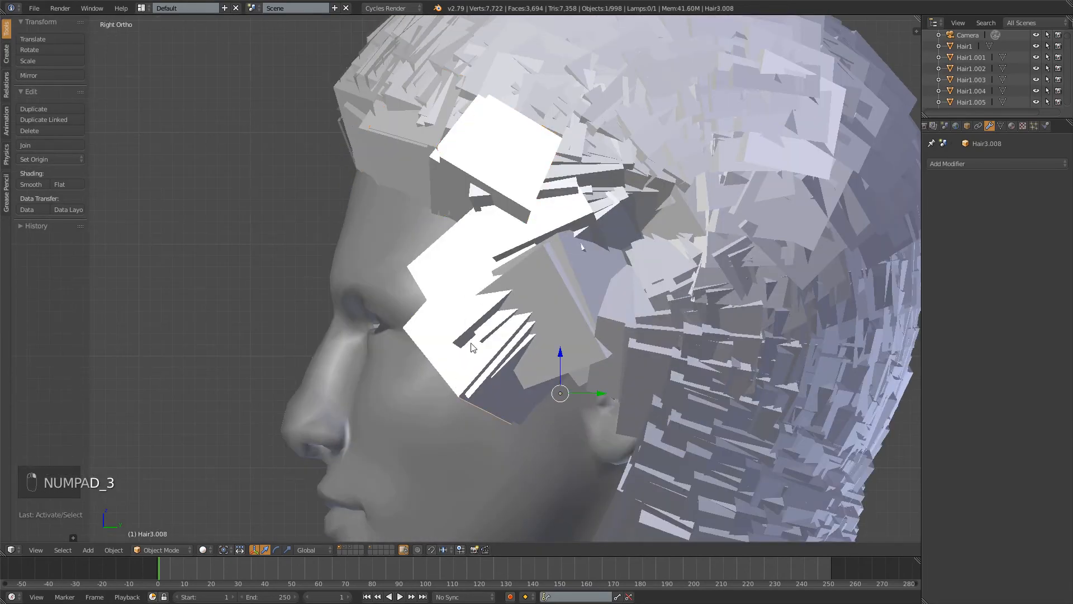
key(z)
key(z)
key(z)
key(z)
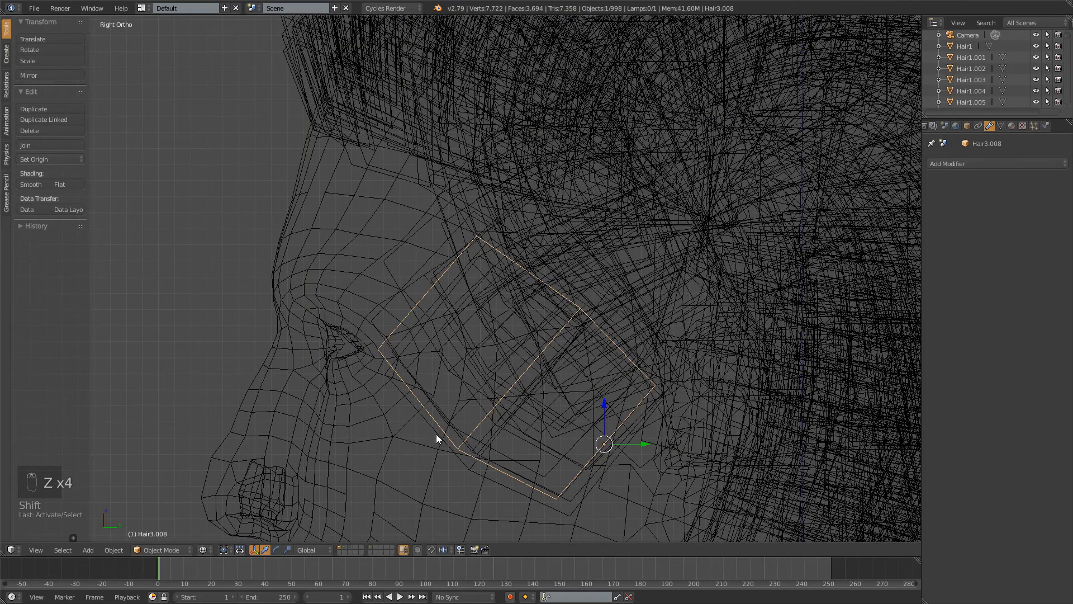
shift+right_click(437, 433)
shift+right_click(440, 420)
shift+right_click(436, 409)
shift+right_click(457, 378)
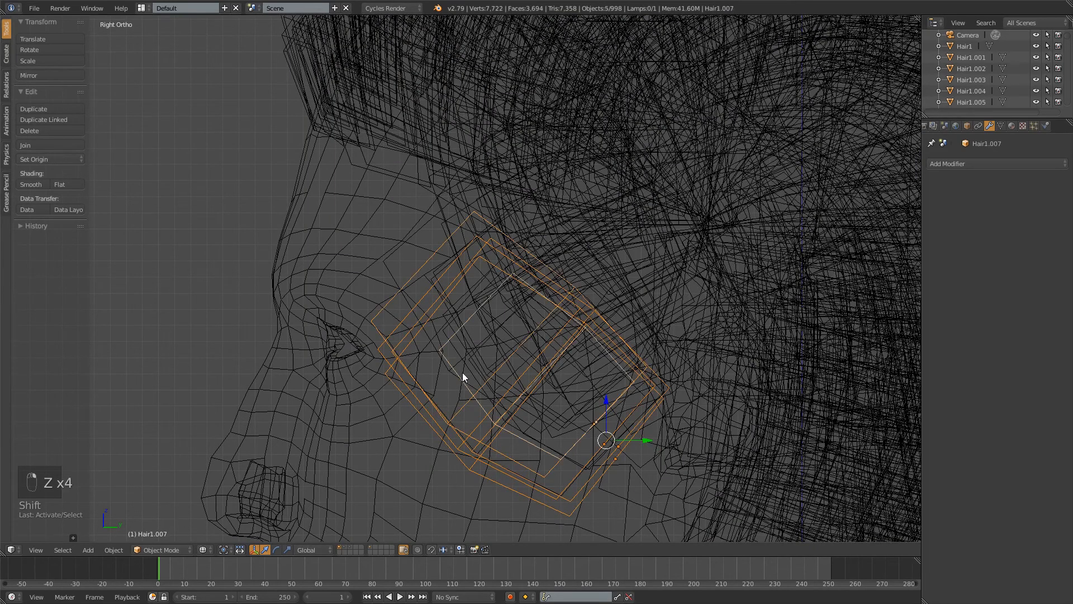
shift+right_click(464, 370)
shift+right_click(447, 365)
shift+right_click(465, 356)
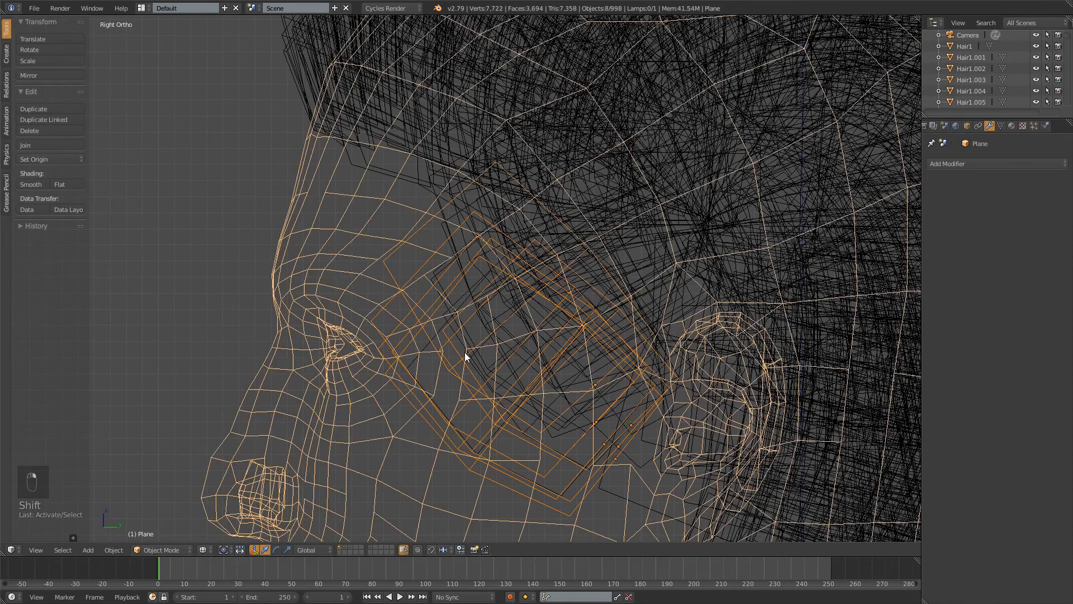
shift+right_click(464, 349)
shift+right_click(467, 341)
shift+right_click(468, 338)
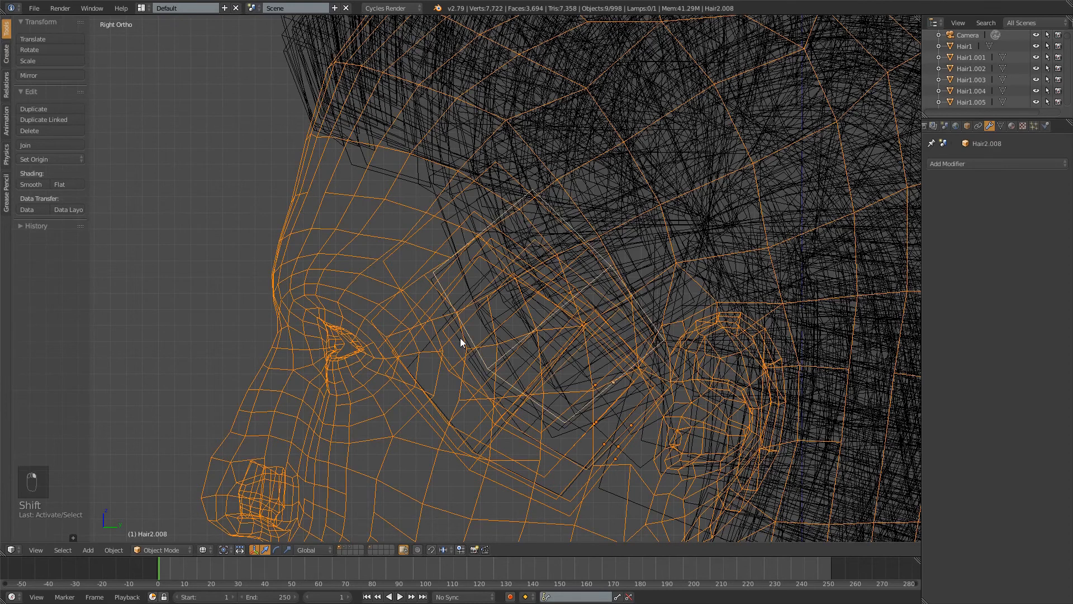
shift+right_click(459, 335)
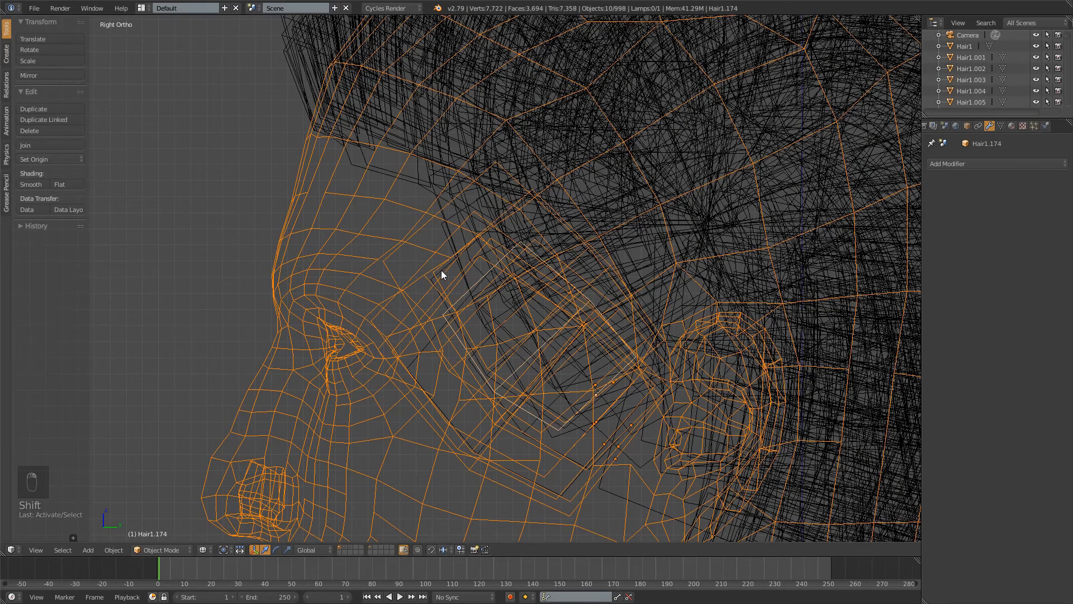
shift+right_click(457, 358)
shift+right_click(425, 345)
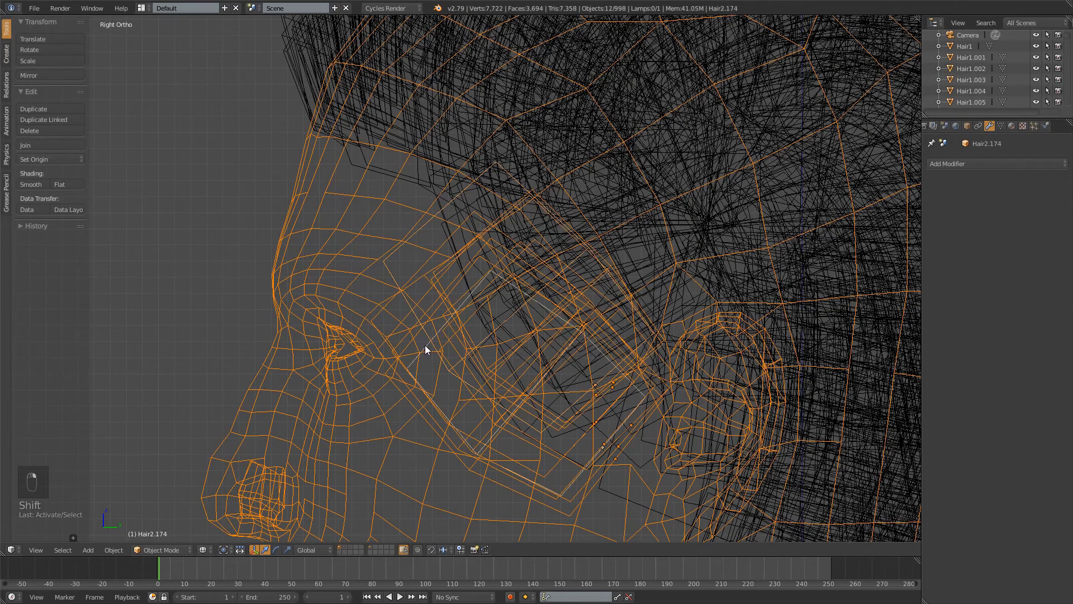
shift+right_click(484, 345)
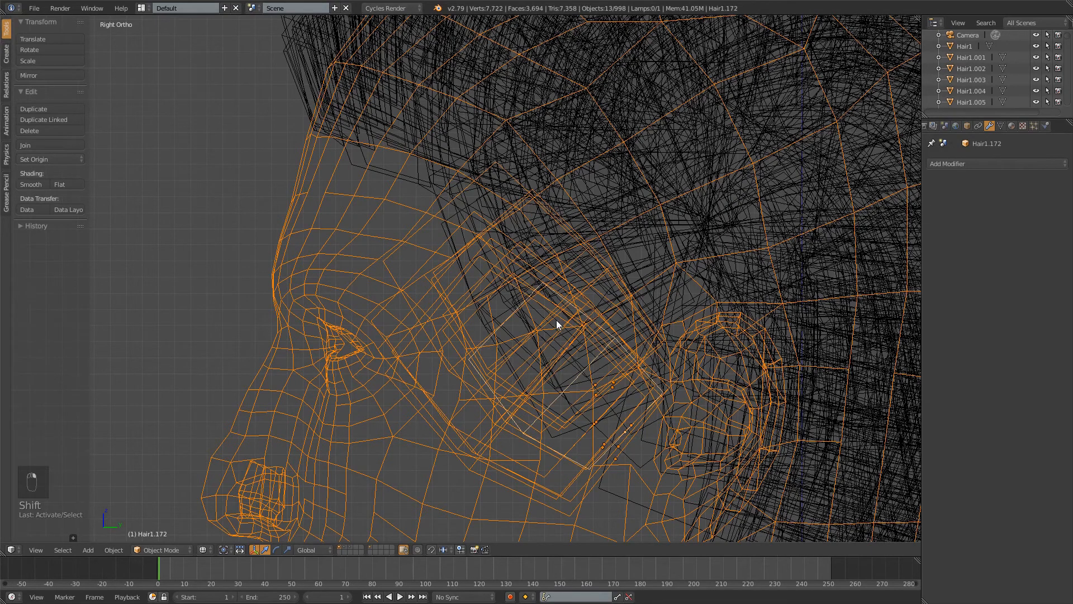
shift+right_click(269, 306)
shift+right_click(293, 249)
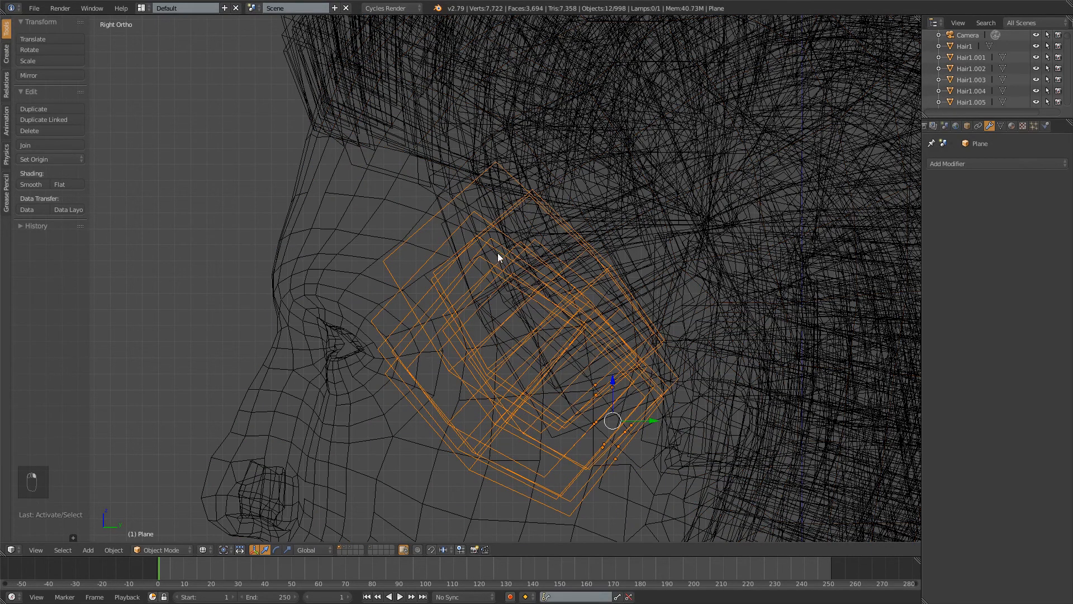
Rotate and reposition the selected temple cards to hang down as a sideburn in front of the ear, checking them in rendered shading
scroll(496, 252, down, 2)
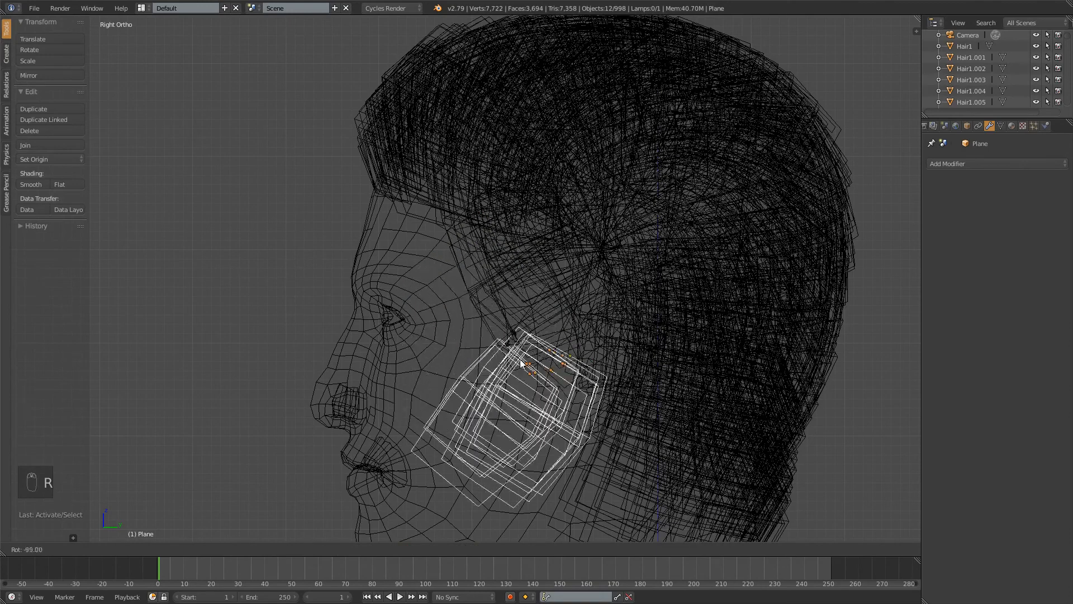
click(468, 362)
key(z)
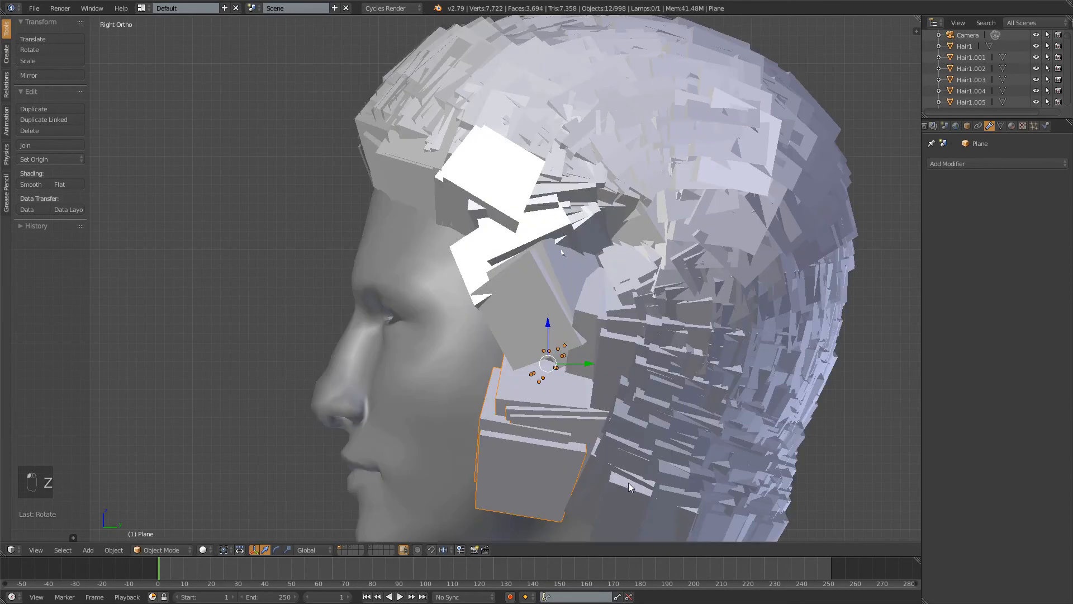
shift+middle_drag(510, 537, 537, 455)
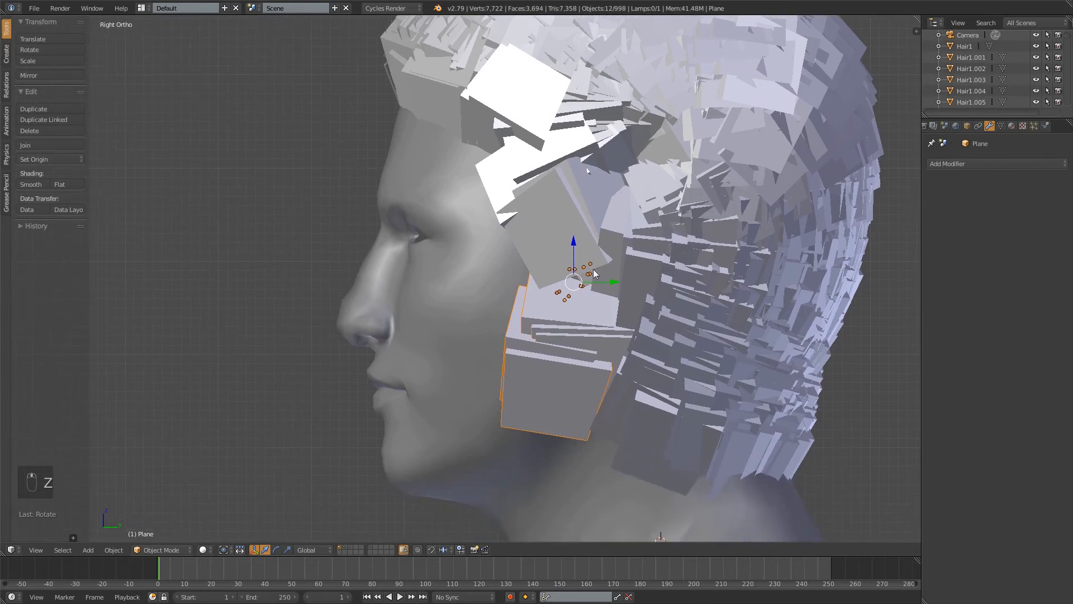
key(g)
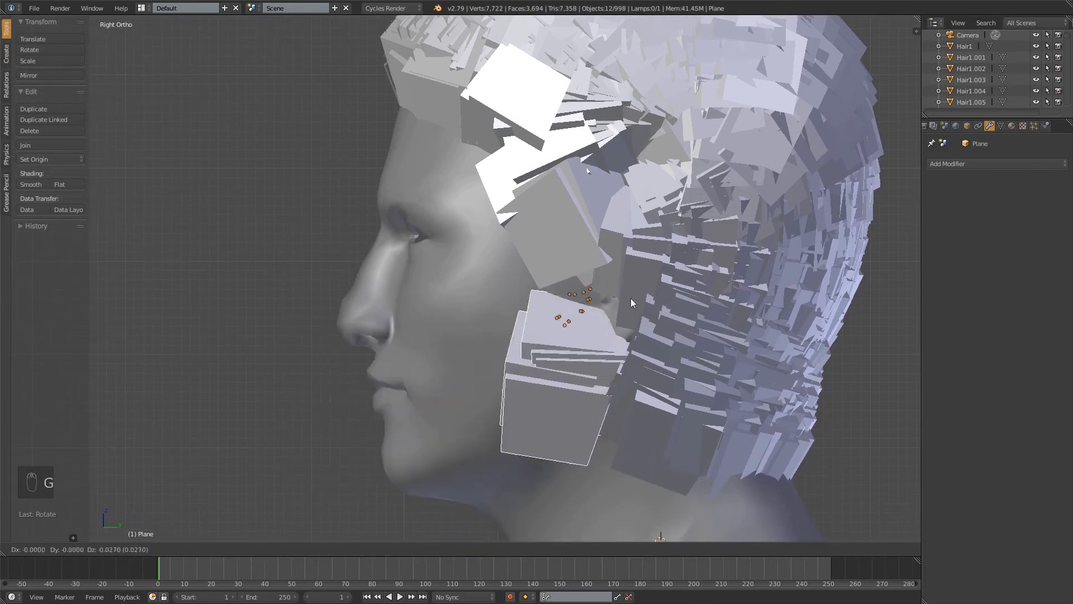
click(610, 231)
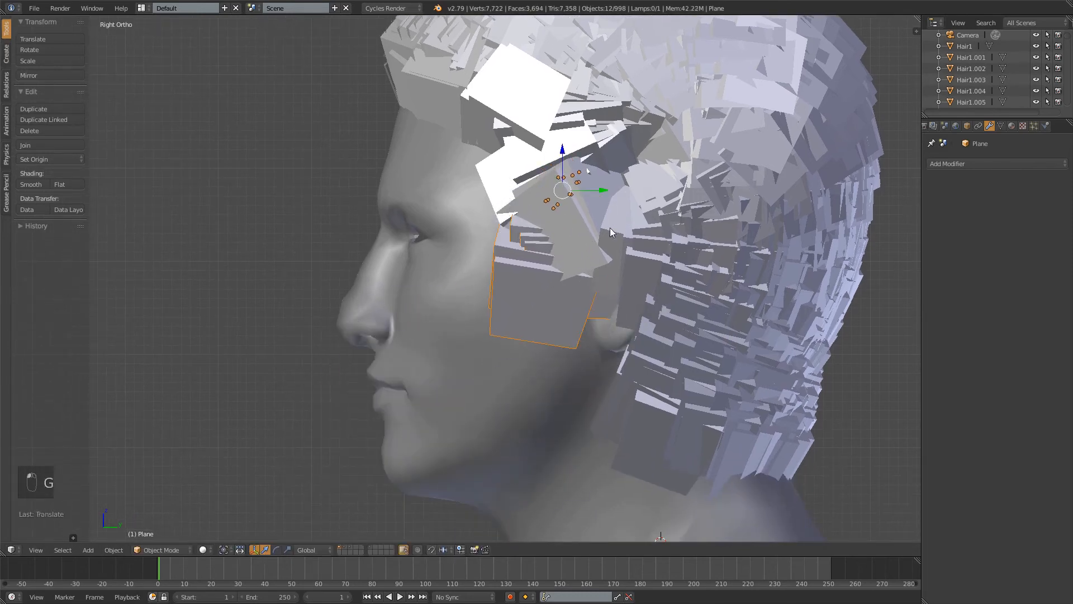
key(shift+z)
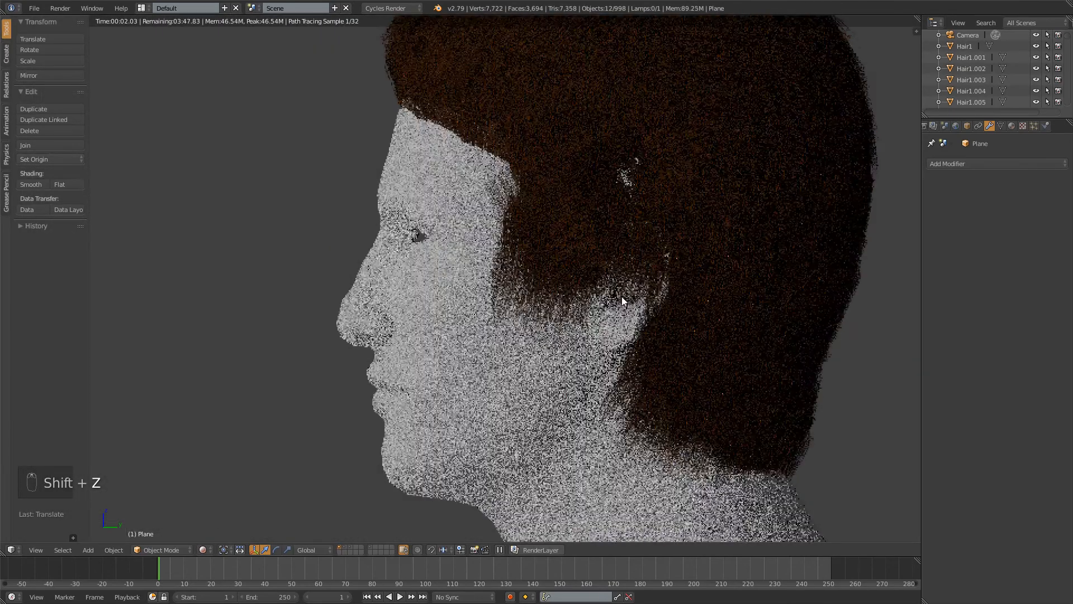
scroll(622, 298, up, 2)
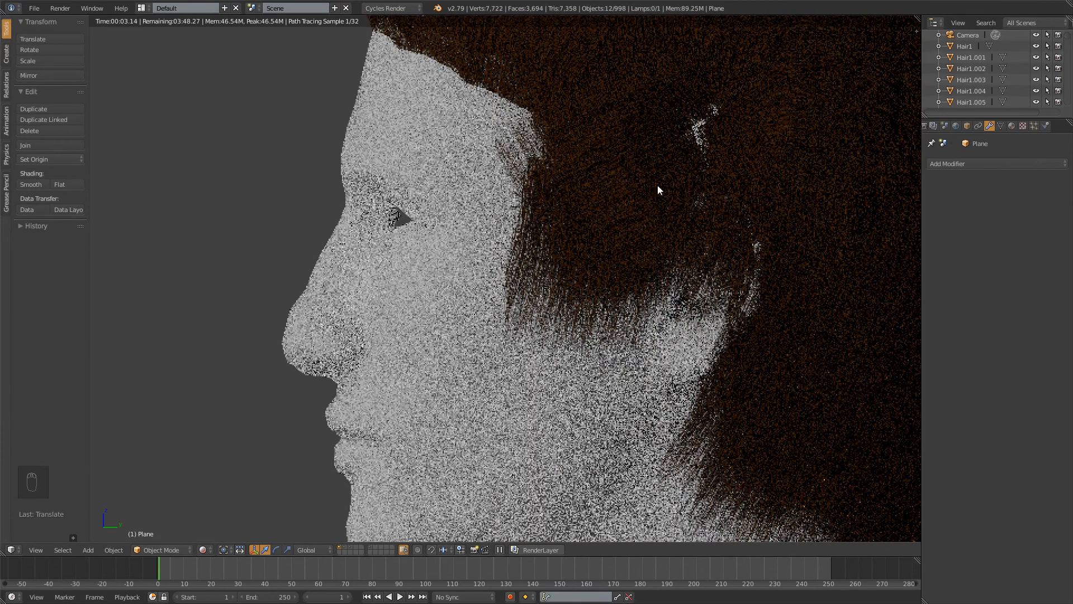
key(shift+z)
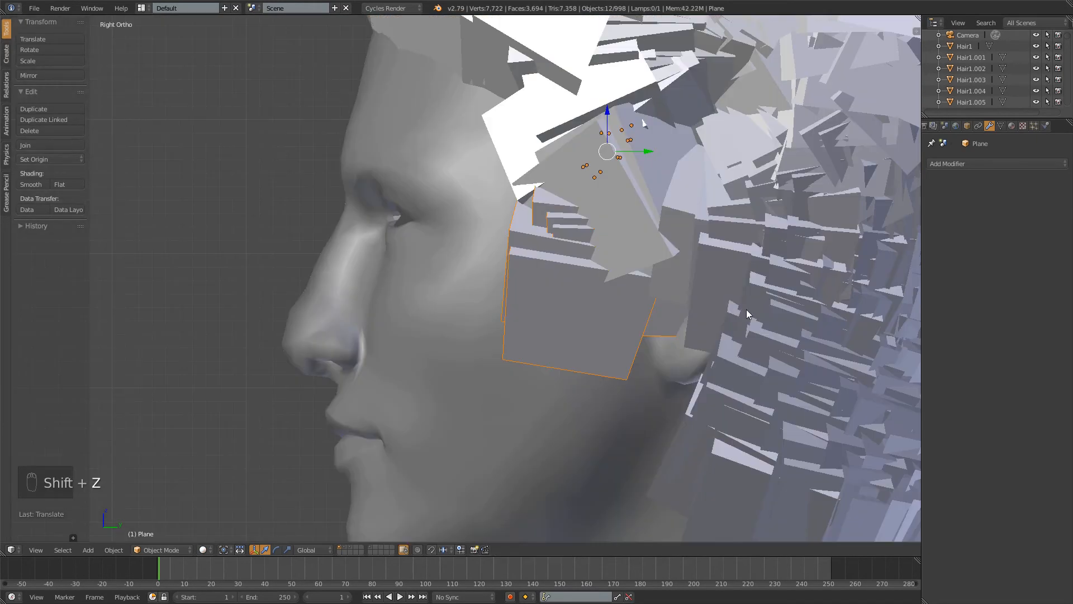
Delete six hair cards that cover the ear, one at a time
right_click(715, 279)
key(x)
click(713, 278)
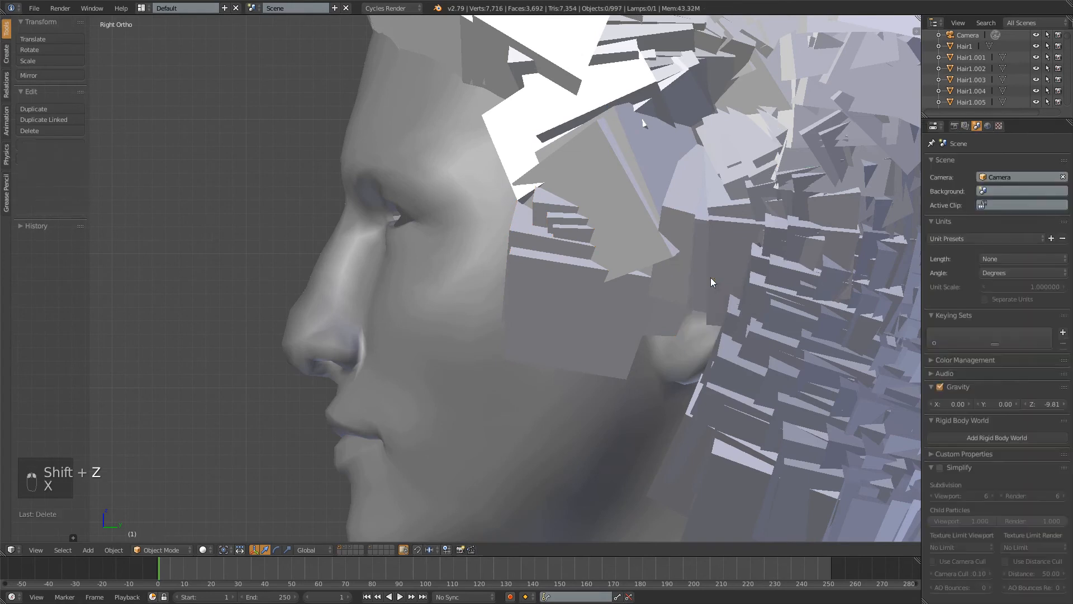
right_click(693, 261)
key(x)
click(693, 261)
right_click(724, 265)
key(x)
click(728, 263)
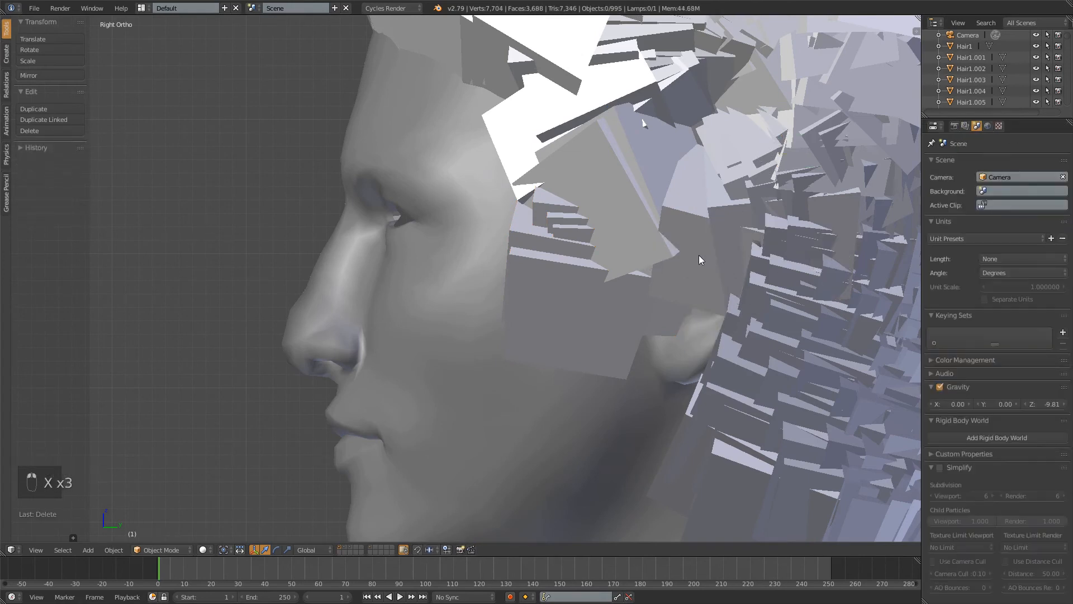
right_click(699, 255)
key(x)
click(696, 255)
right_click(696, 271)
key(x)
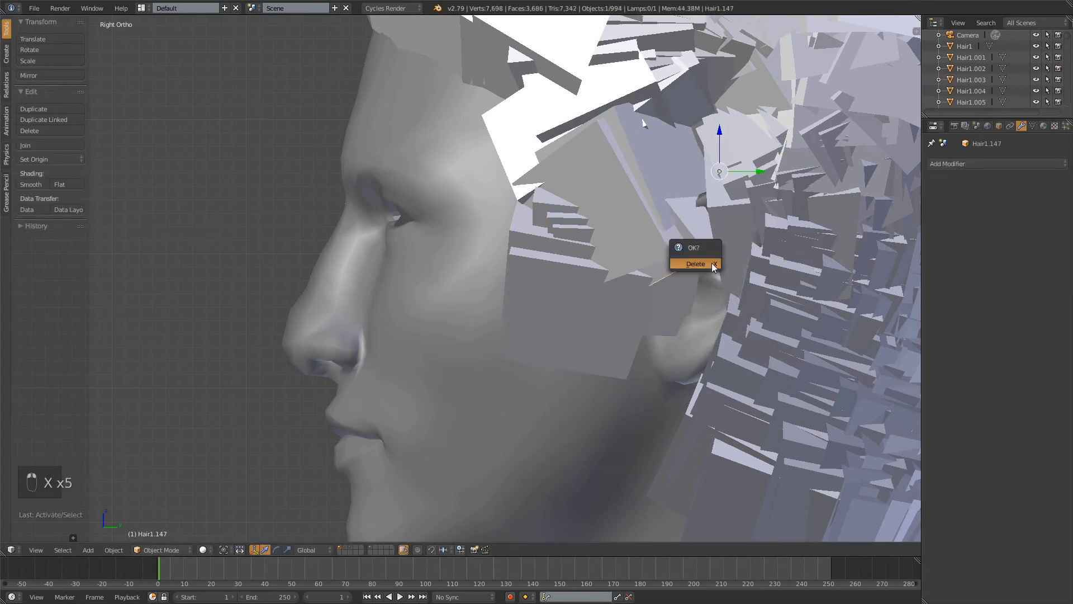
click(712, 263)
right_click(693, 278)
key(x)
click(693, 277)
Move the sideburn cards forward towards the face, clear of the ear
right_click(696, 272)
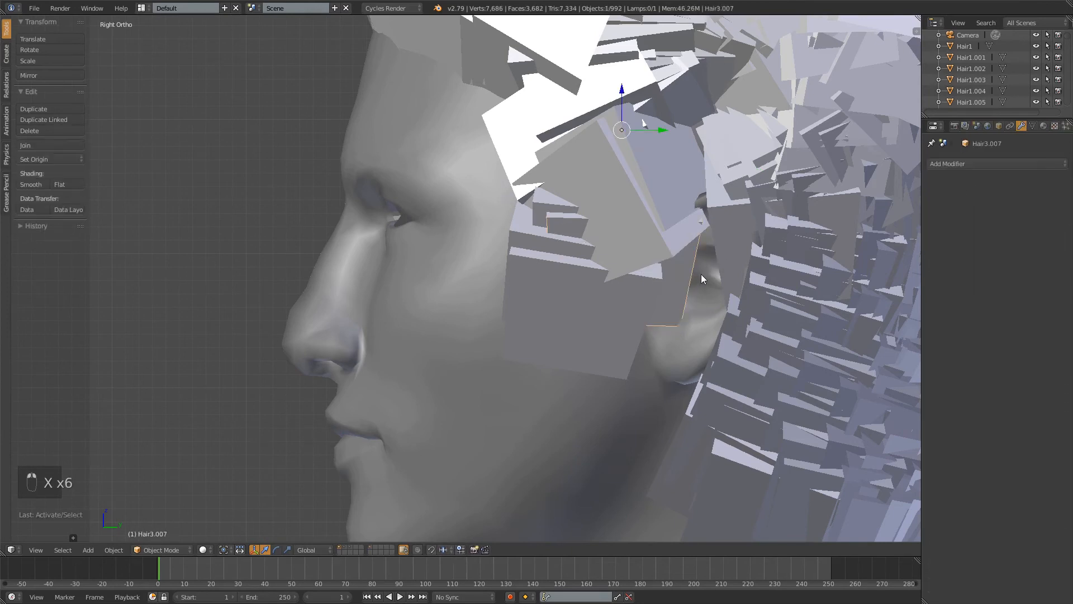
key(g)
click(624, 286)
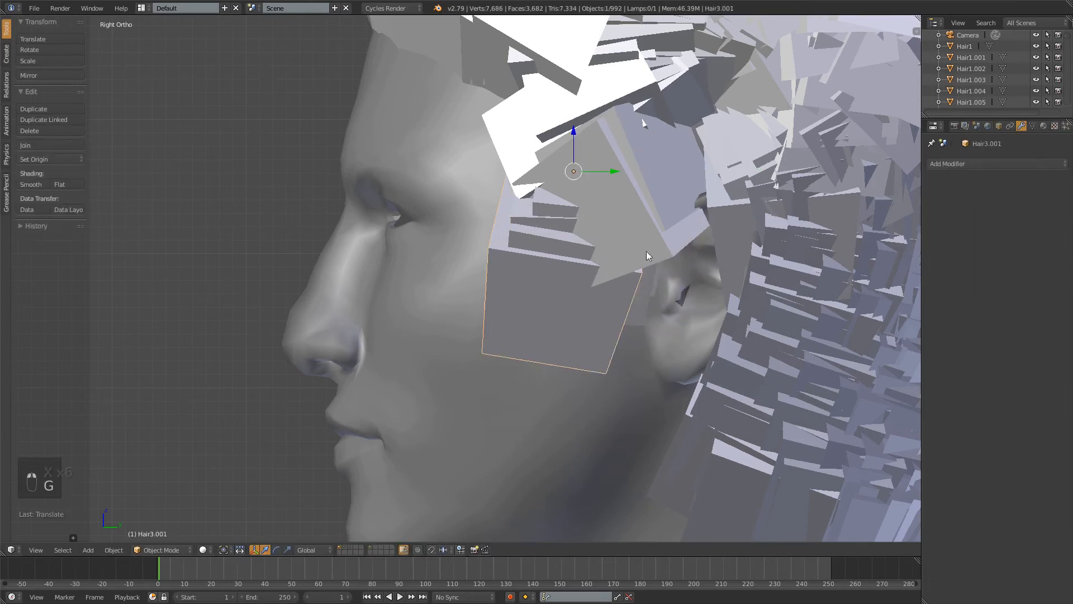
Rotate the large hair card overlapping the temple in front of the ear and move it upwards
right_click(646, 251)
key(r)
click(748, 202)
key(g)
click(707, 117)
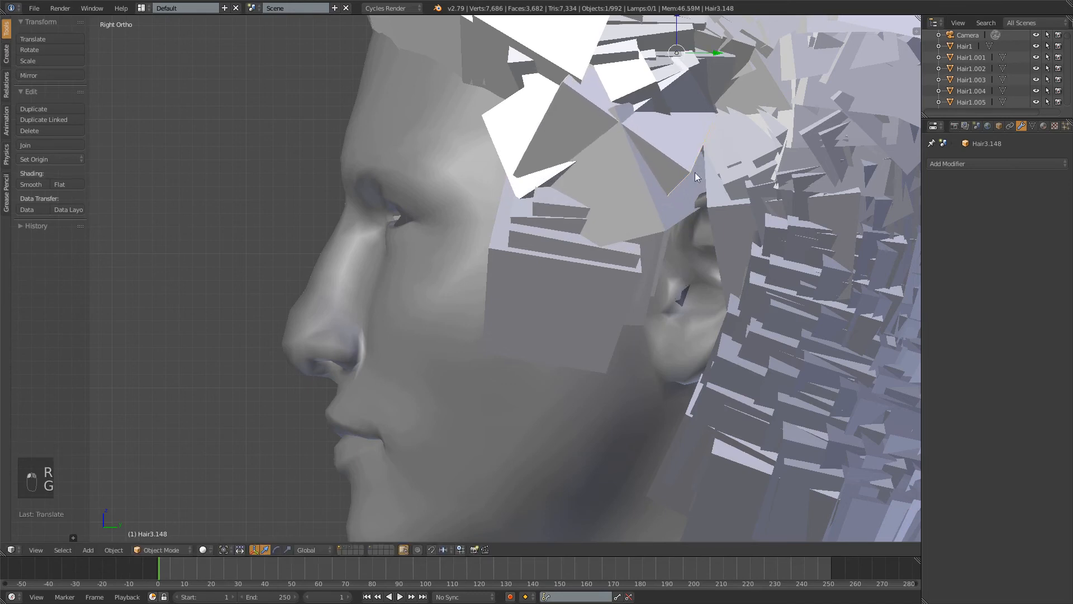
Rotate the neighbouring card above the ear and place it with moves of about Y -0.0146, Z 0.0354 and Y 0.0296, Z -0.0079
right_click(657, 203)
key(r)
click(693, 219)
key(g)
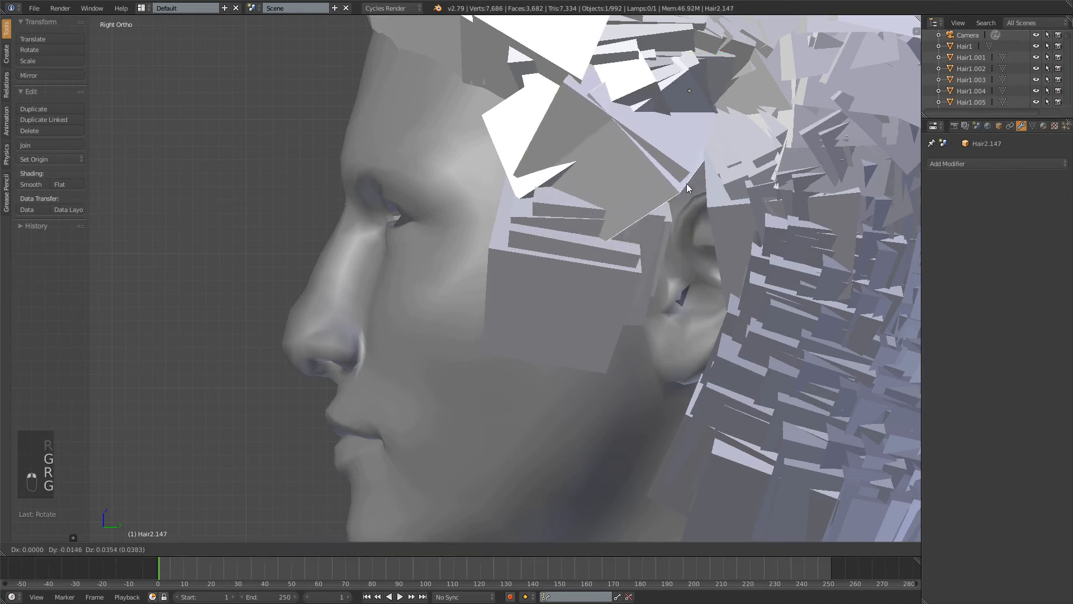
click(686, 183)
key(r)
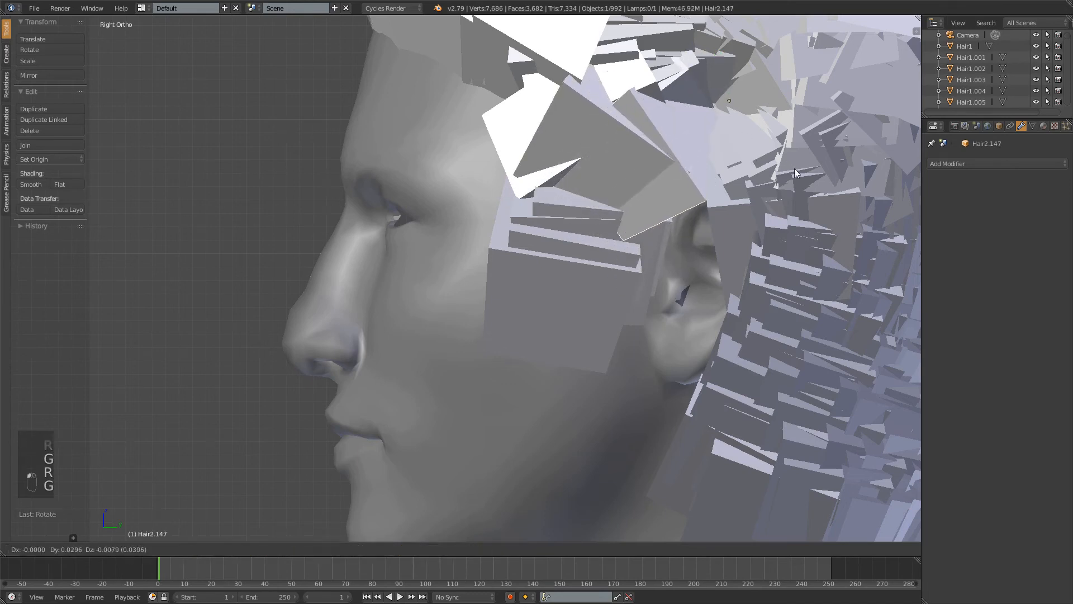
click(794, 168)
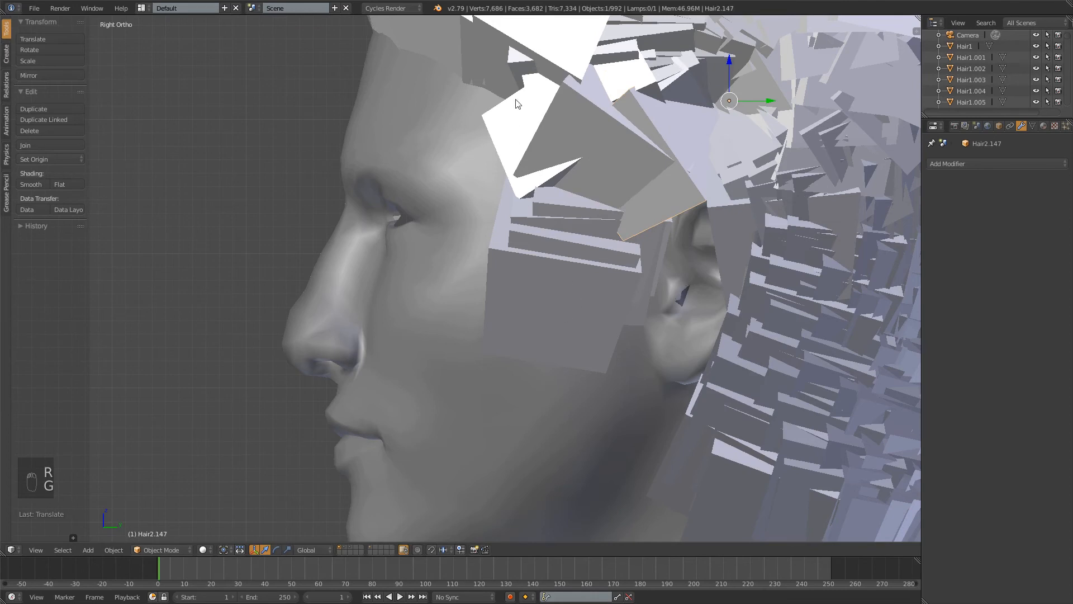
Rotate the white hair card sticking out over the temple and move it up and back towards the hairline
right_click(494, 139)
key(r)
click(543, 253)
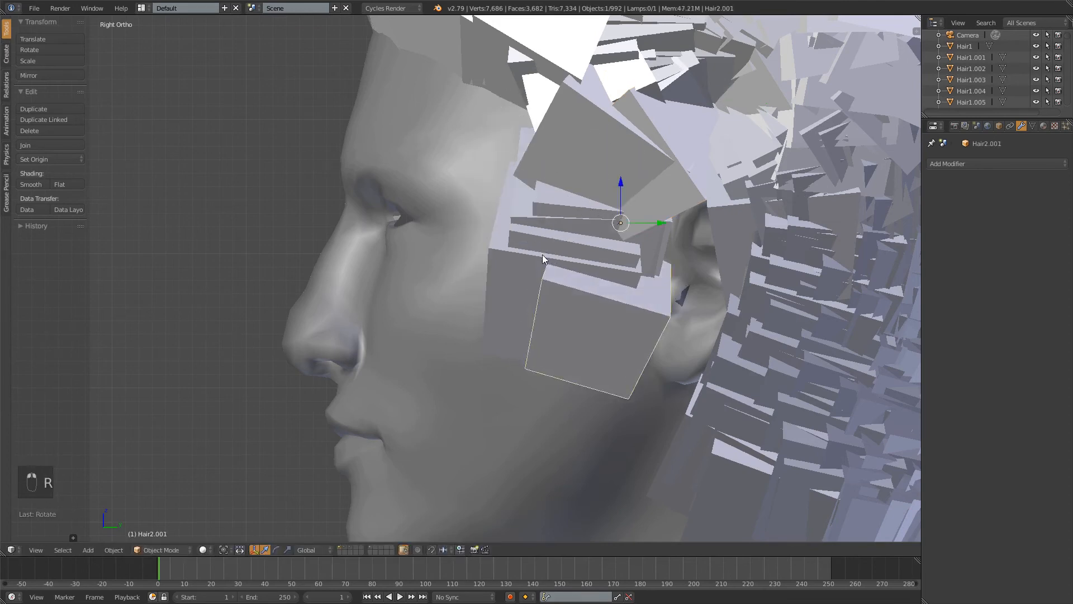
key(g)
click(643, 148)
Rotate the next card at the temple, Hair2.038, and move it up and forward along the hairline
right_click(612, 130)
right_click(642, 160)
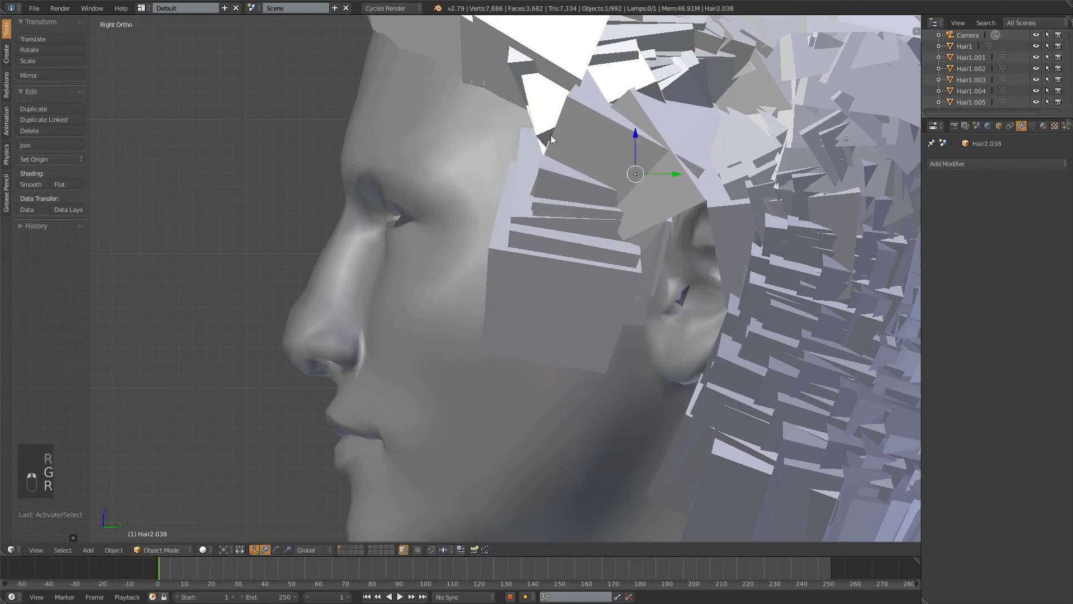
key(r)
click(629, 269)
key(g)
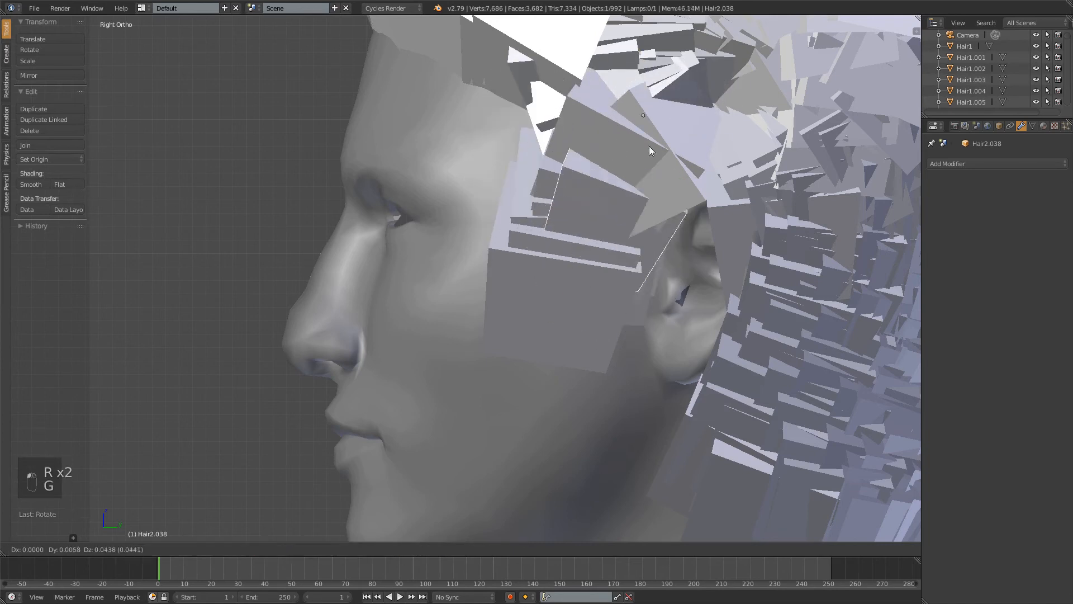
click(525, 125)
Rotate card Hair1.038 and reposition it along the front edge of the temple, leaving nothing selected
right_click(565, 105)
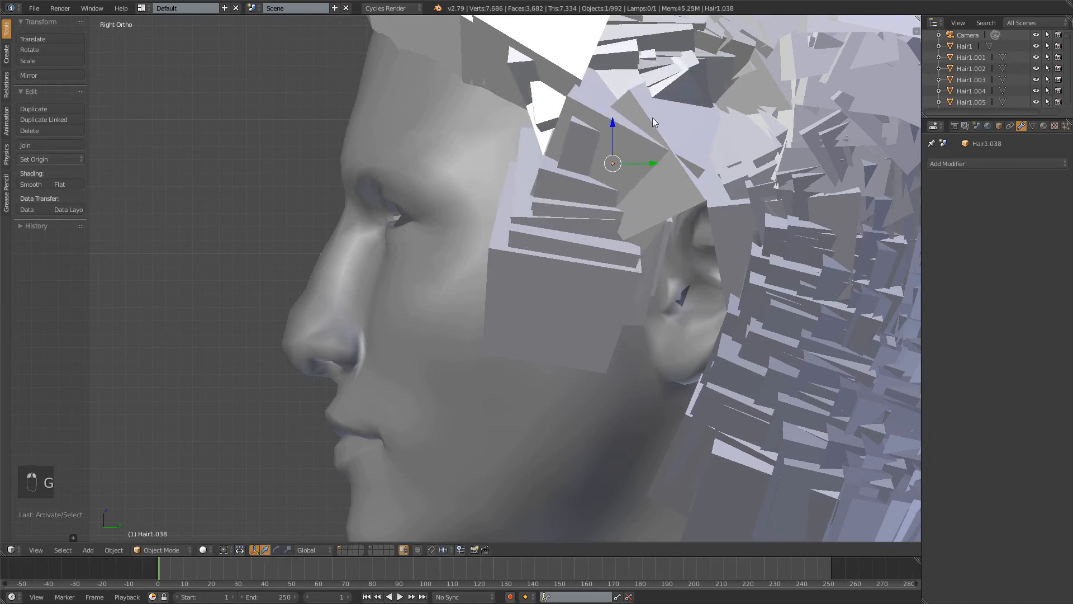
key(r)
click(636, 171)
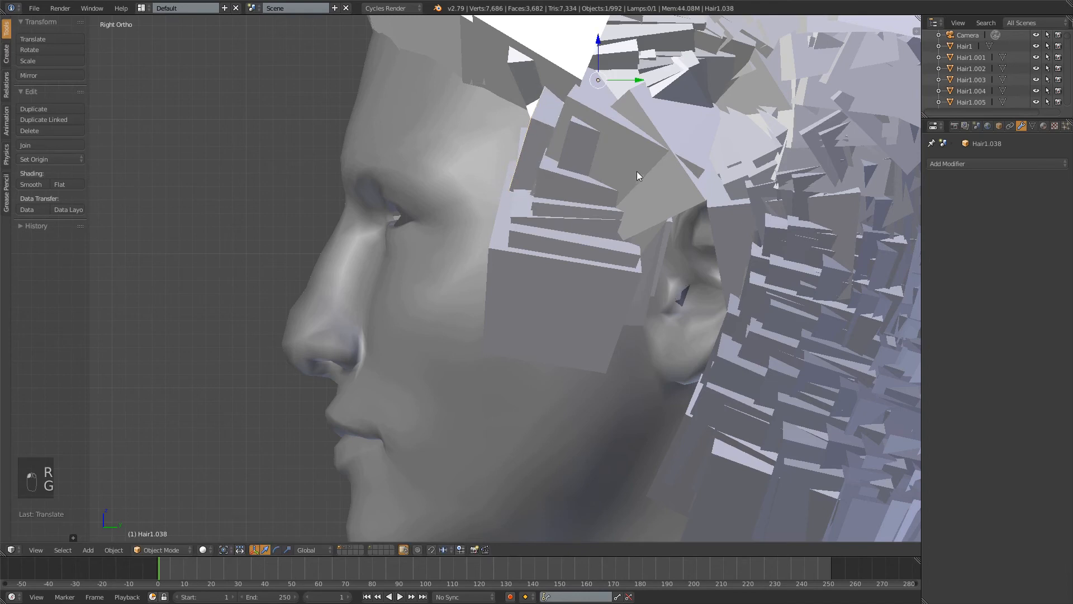
key(a)
Delete the hair card covering the back edge of the ear
shift+middle_drag(712, 220, 602, 240)
right_click(625, 286)
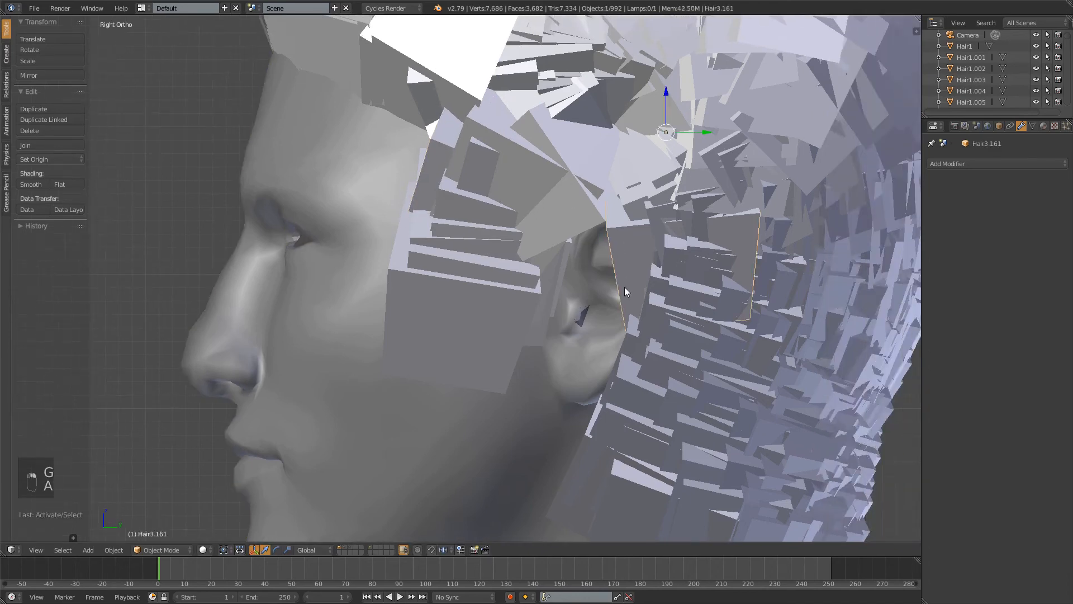
key(x)
click(665, 271)
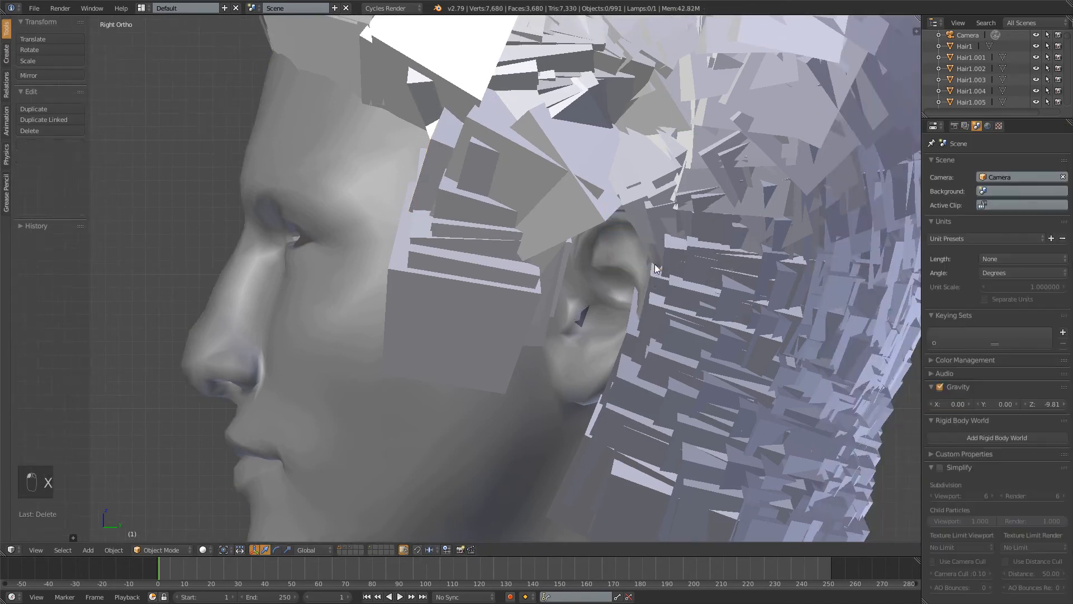
Move three hair cards above the ear backwards, clear of the ear's upper edge
shift+middle_drag(625, 218, 594, 209)
right_click(594, 209)
key(g)
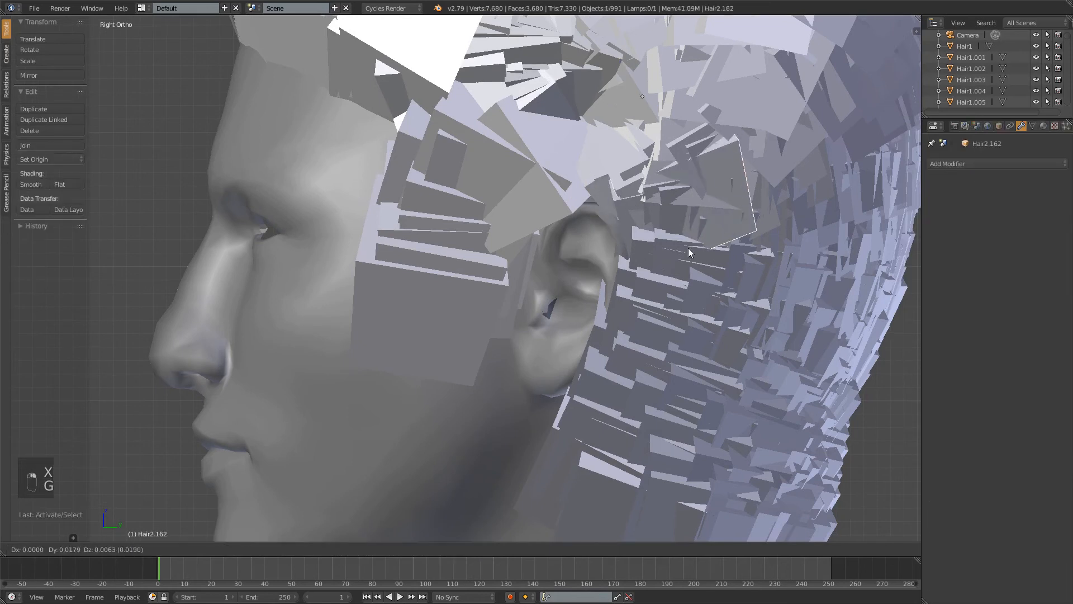
click(690, 251)
right_click(597, 196)
key(g)
click(638, 215)
right_click(610, 197)
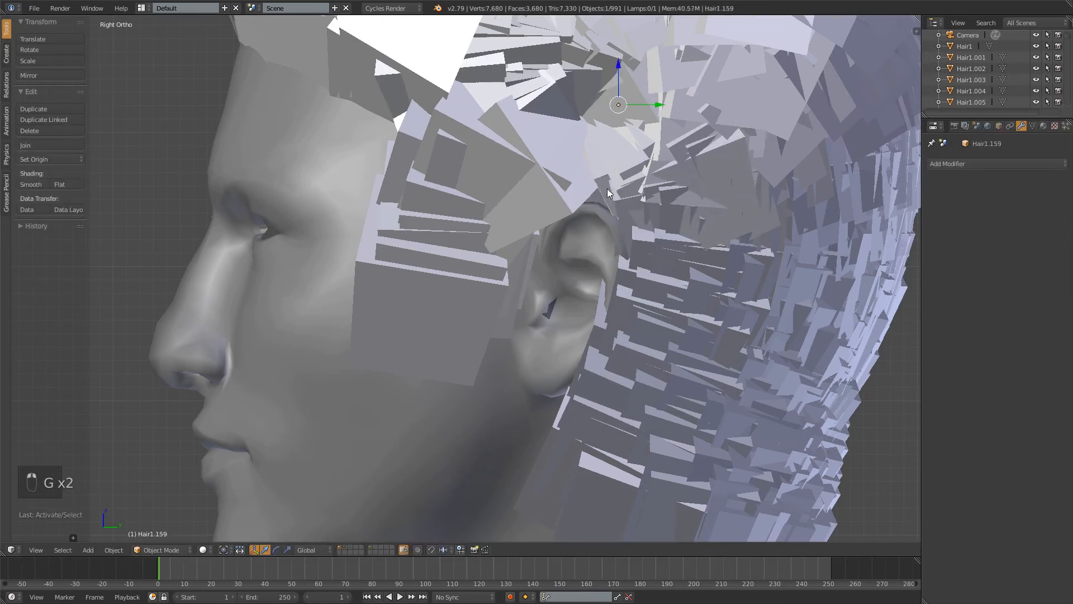
key(g)
click(632, 199)
Move two hair cards beside the lower back edge of the ear backwards, away from the ear
right_click(598, 317)
key(g)
double_click(623, 321)
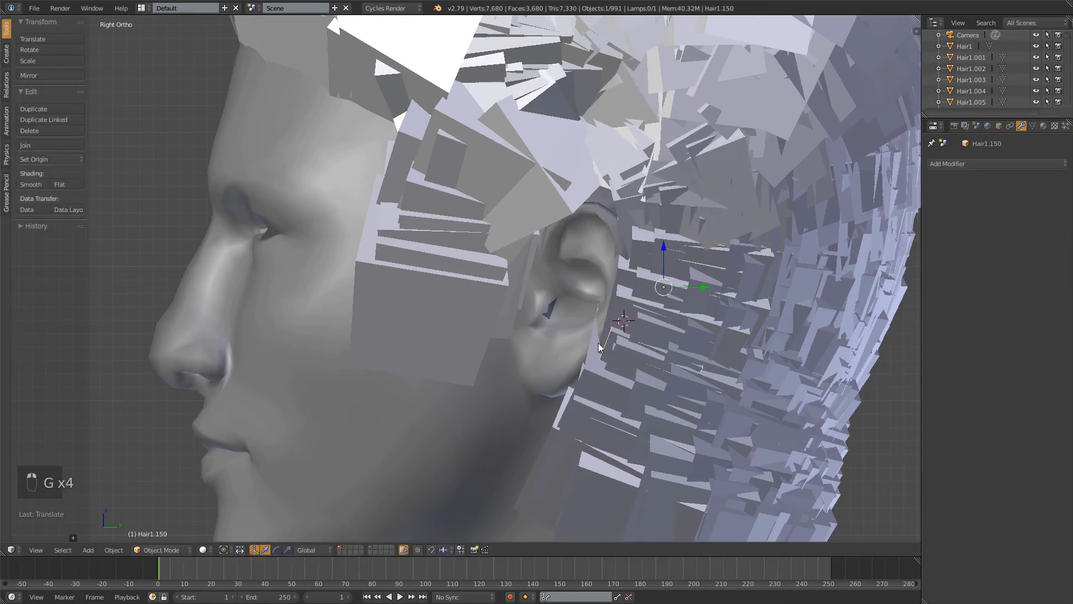
right_click(597, 343)
key(g)
click(627, 355)
Reposition the two cards below and behind the earlobe so they sit clear of the lobe
right_click(589, 385)
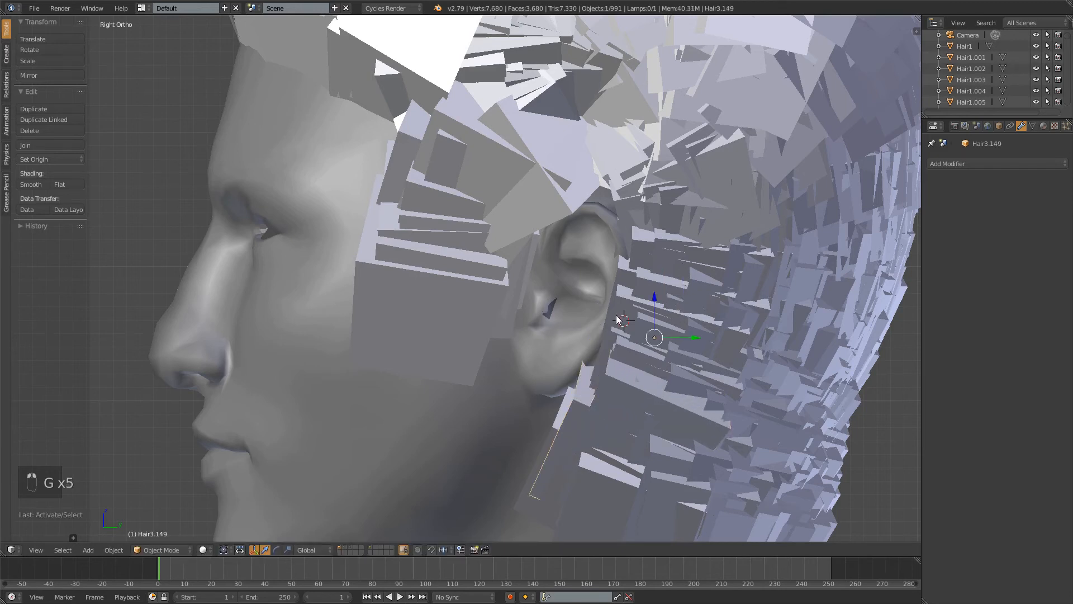
key(g)
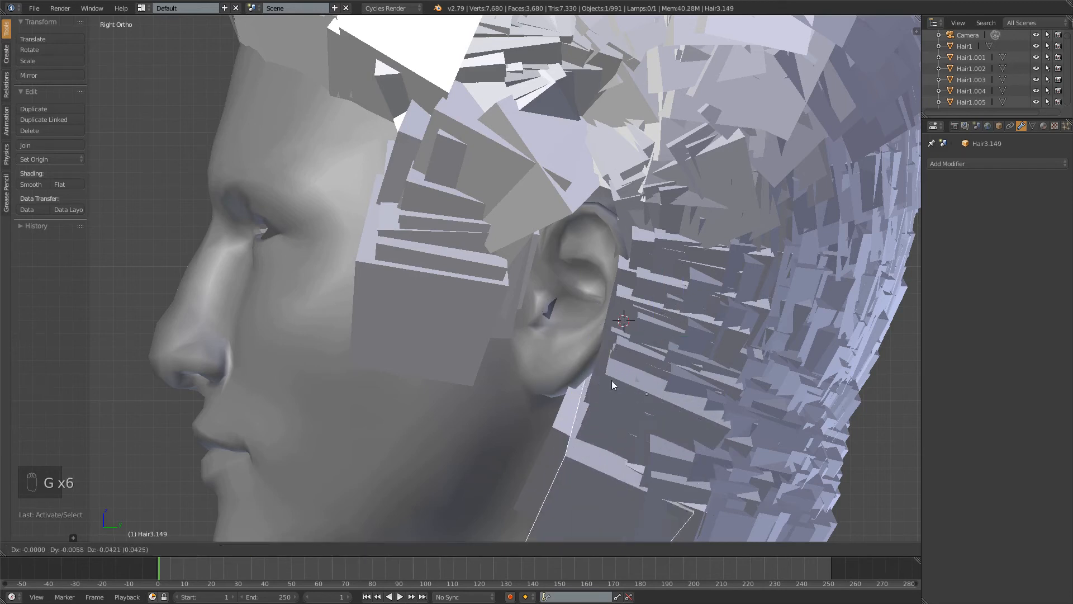
click(593, 386)
key(g)
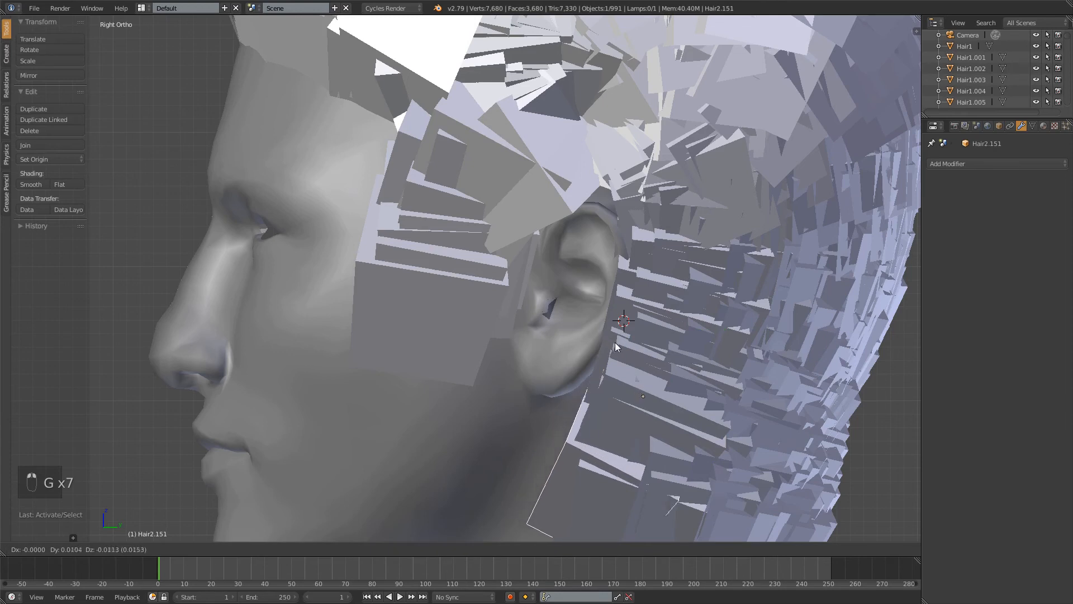
click(615, 338)
Move the cards along the upper and middle back edge of the ear backwards, clear of its rim
right_click(610, 264)
right_click(615, 249)
key(g)
click(638, 254)
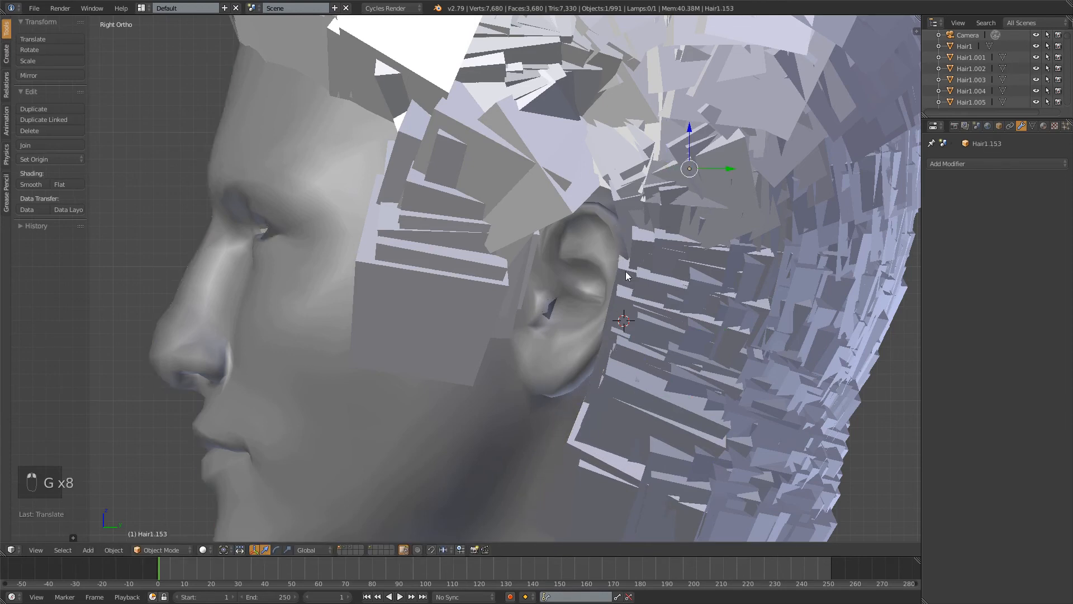
key(g)
click(645, 284)
key(g)
click(649, 303)
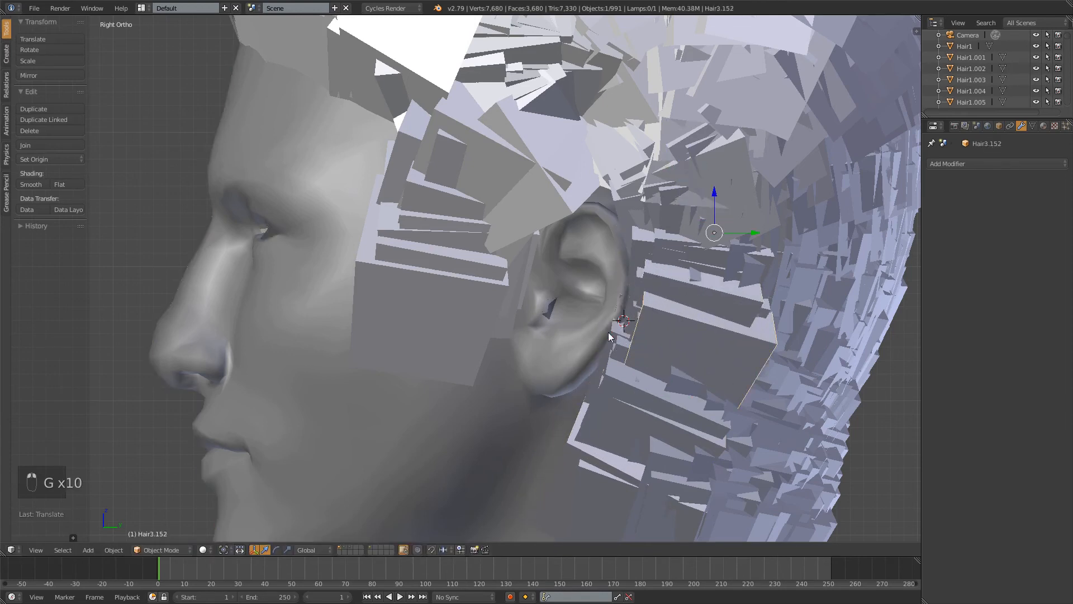
Move the remaining card behind the earlobe backwards and deselect everything
right_click(608, 332)
key(g)
click(637, 338)
key(a)
scroll(596, 187, down, 4)
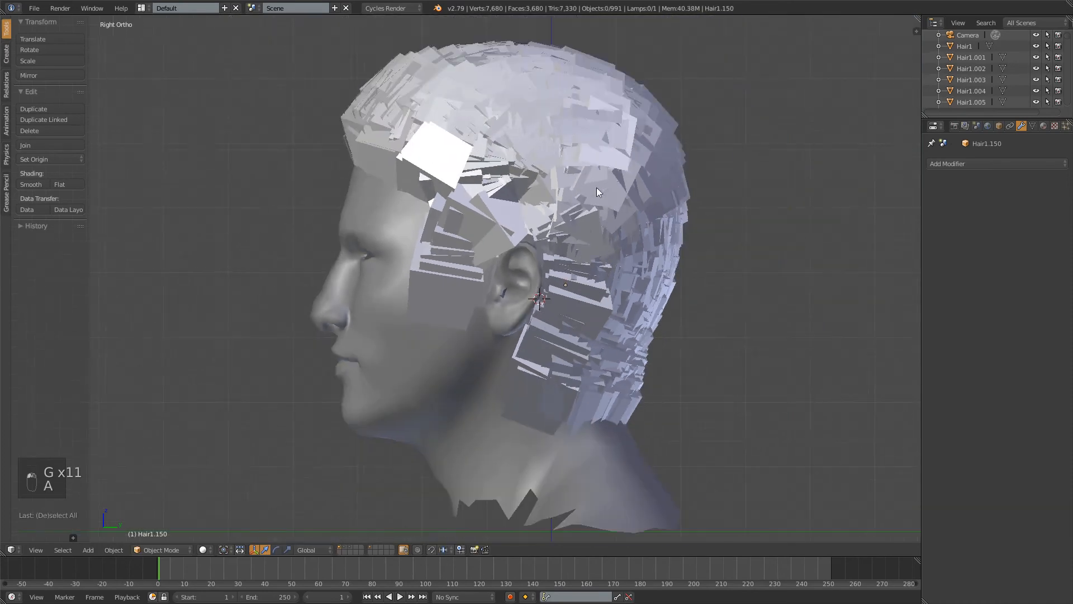
Preview the head in rendered shading, examine the hairline, sideburns and ears from several angles, and return to solid shading
mouse_move(596, 187)
middle_down()
mouse_move(453, 196)
mouse_move(522, 192)
middle_up()
key(shift+z)
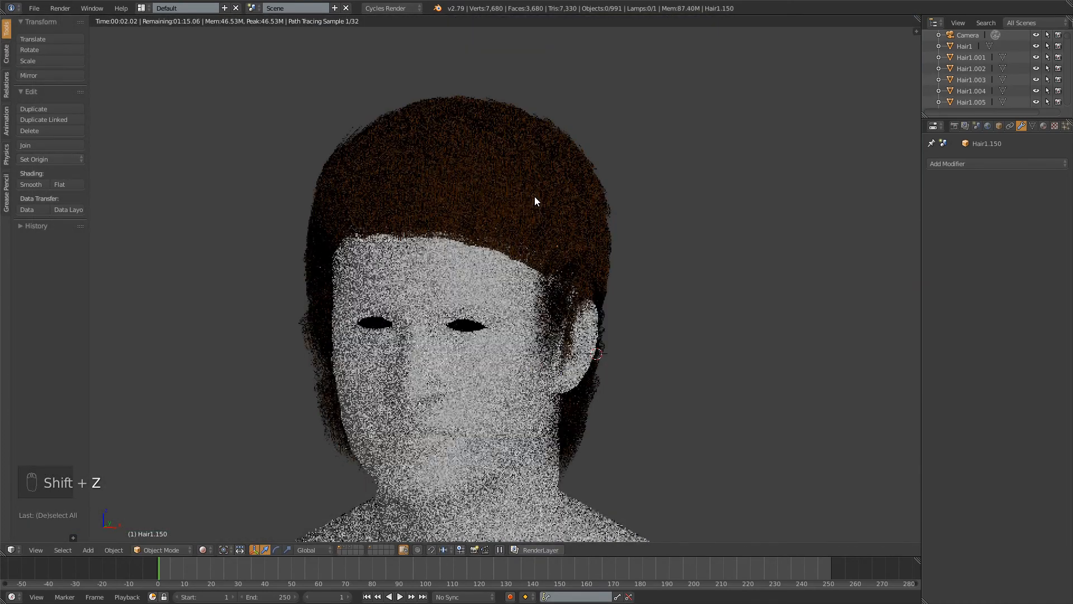
middle_drag(698, 278, 622, 254)
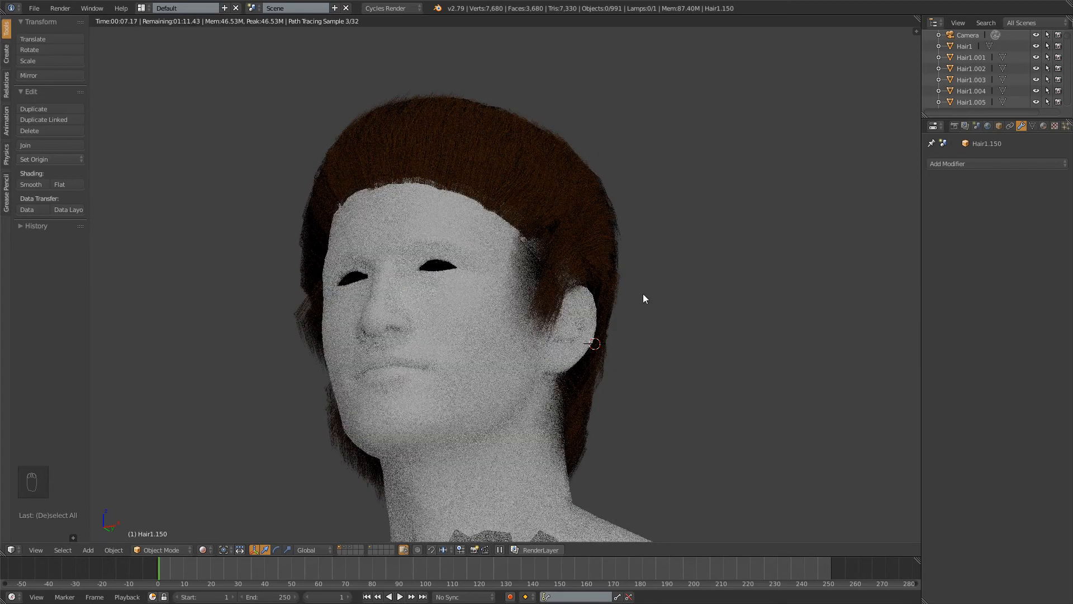
middle_drag(625, 246, 553, 180)
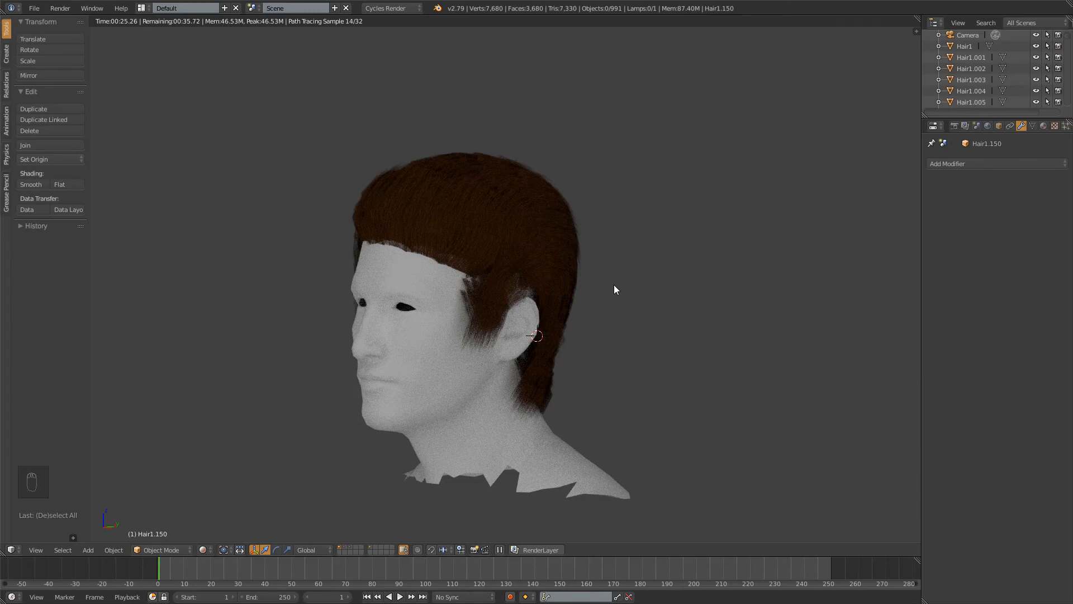
middle_drag(647, 313, 635, 320)
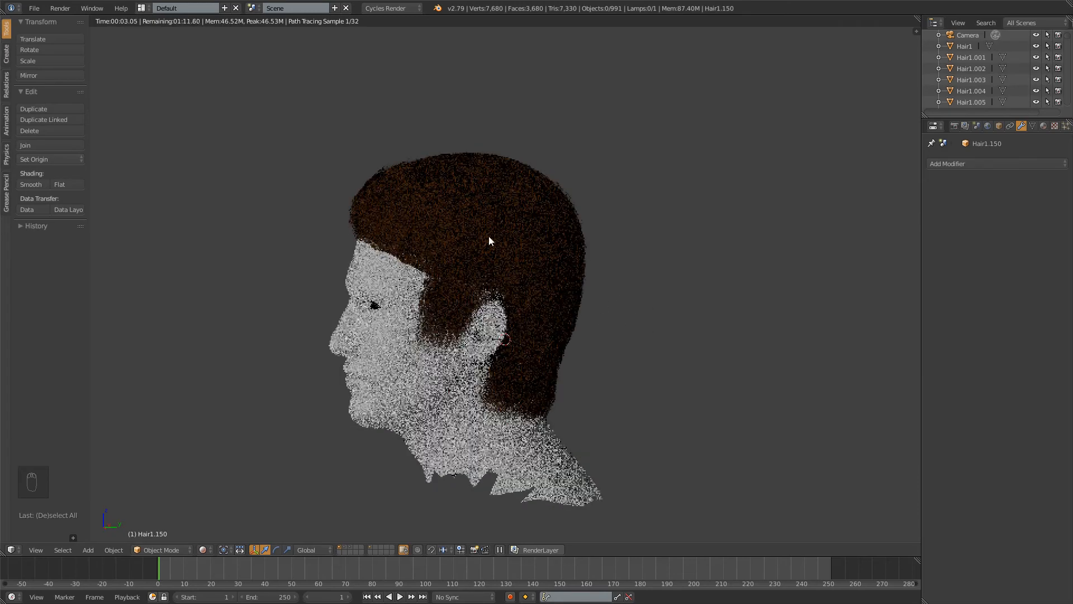
middle_drag(464, 235, 638, 263)
scroll(636, 260, up, 4)
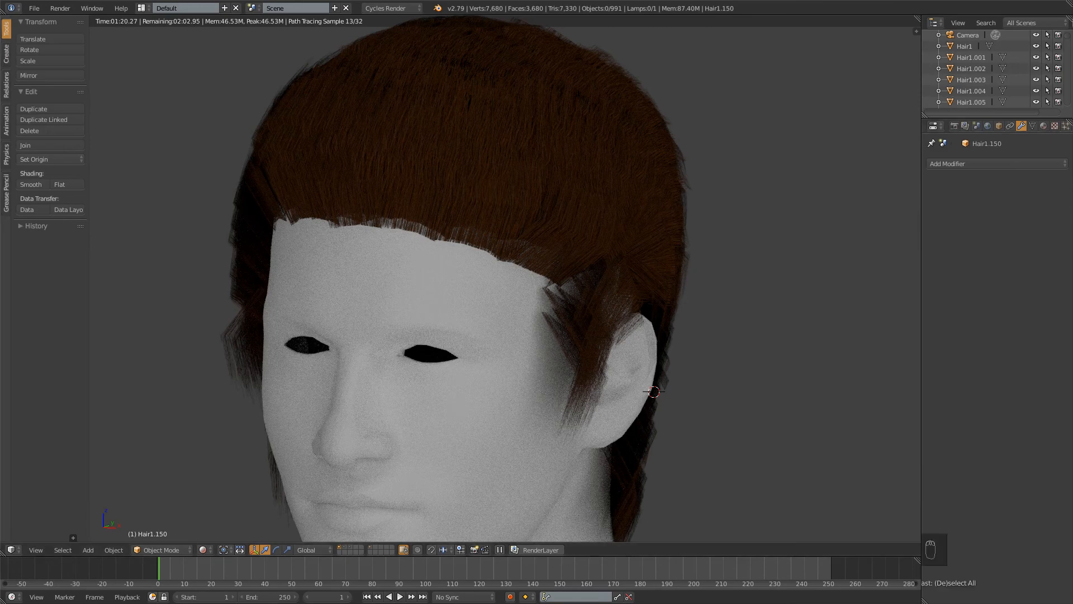
click(157, 84)
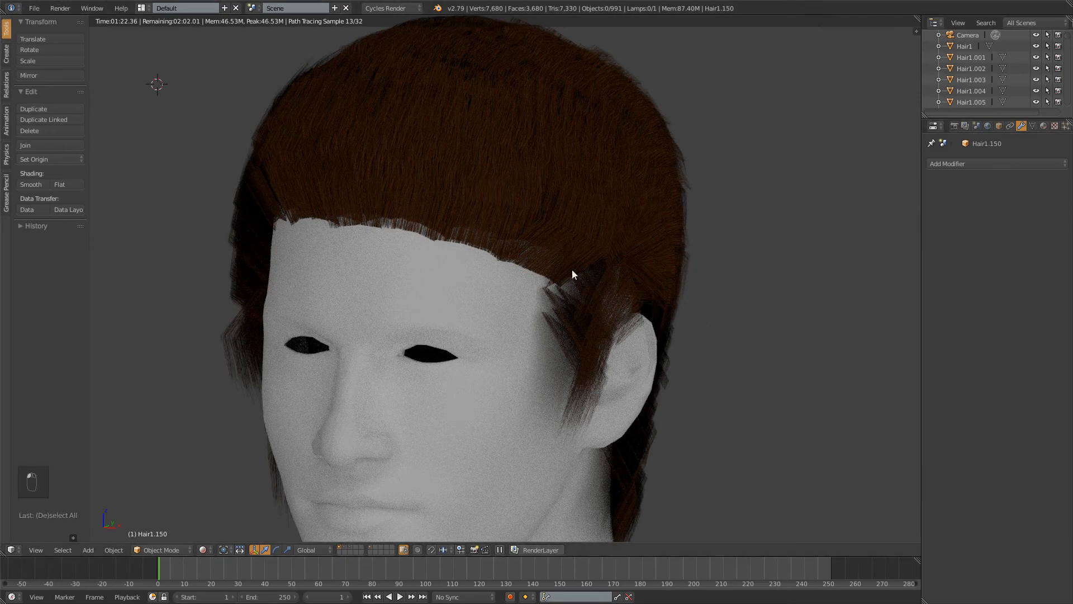
click(524, 192)
key(shift+z)
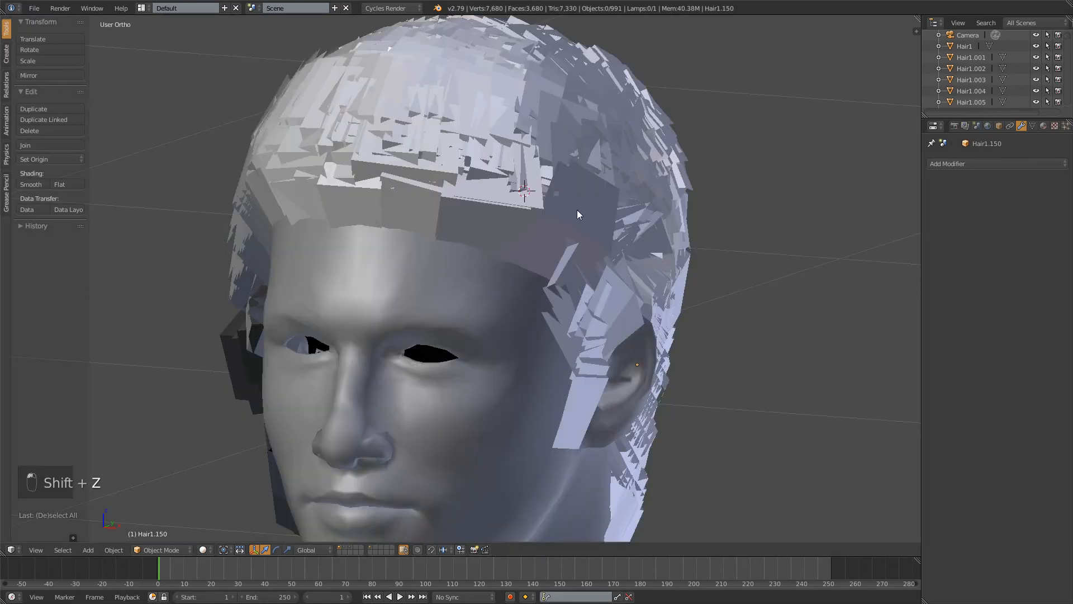
Open the recent file test4.blend and bring its head with the finished hair cards into close view
click(34, 8)
mouse_move(41, 46)
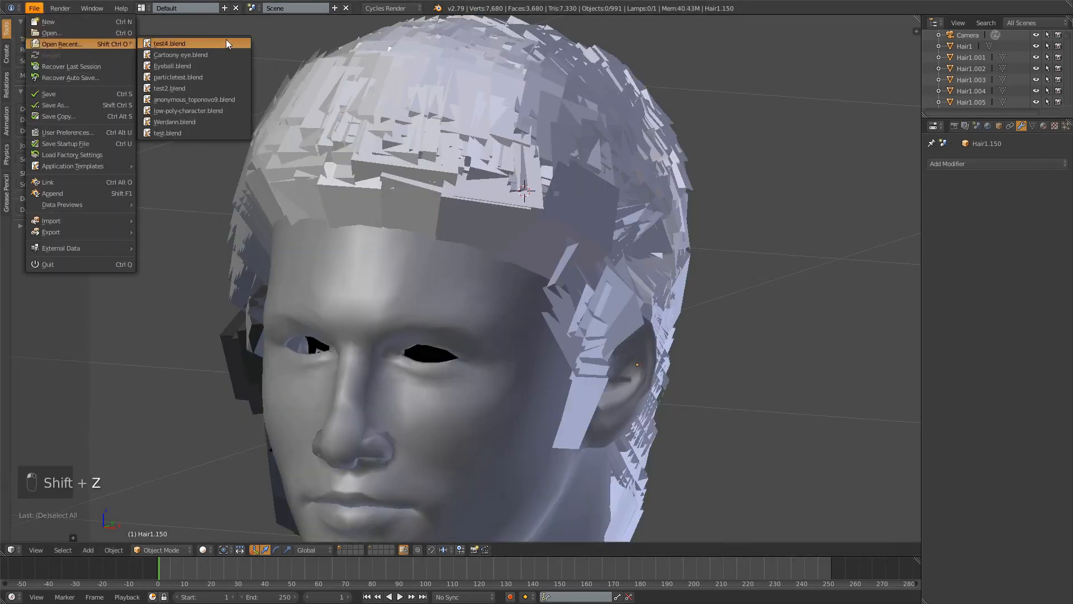
click(213, 43)
middle_drag(385, 83, 435, 232)
scroll(498, 361, up, 4)
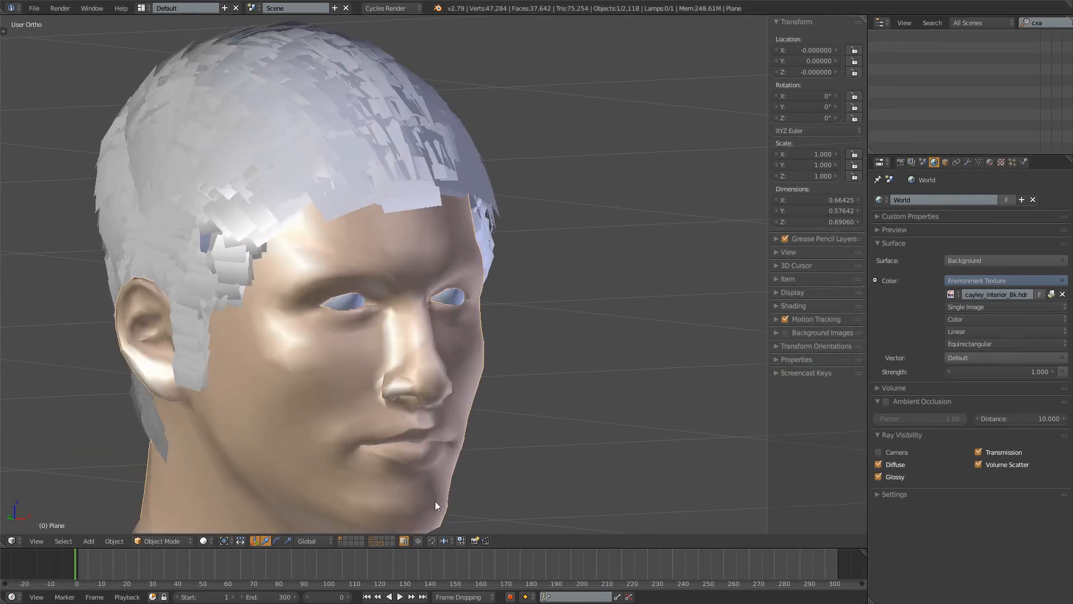
shift+middle_drag(435, 502, 564, 501)
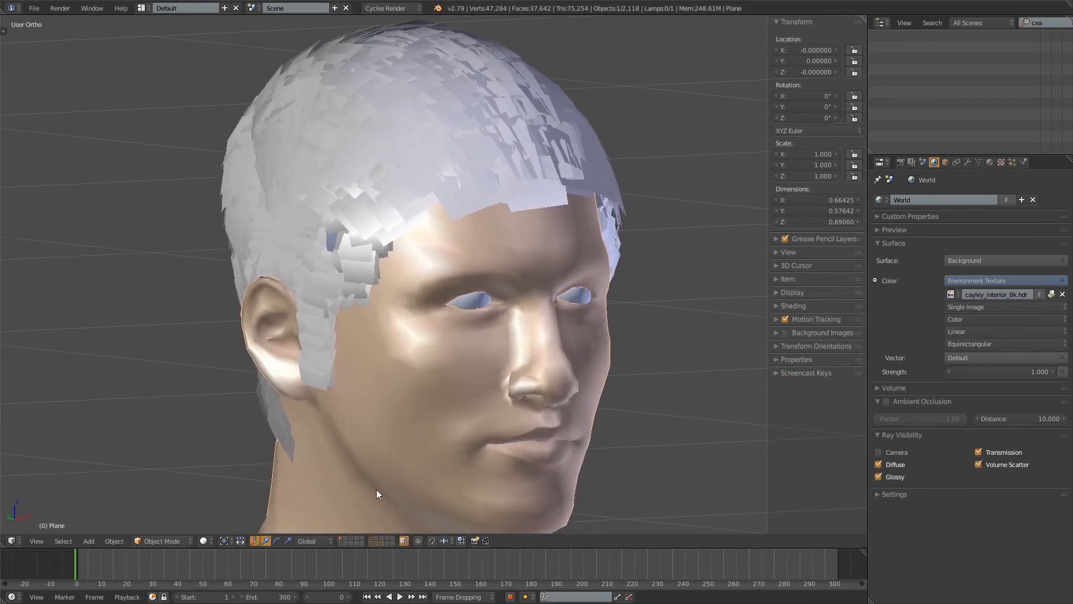
Show only the layer with the back hair cards, and add the layer with the top hair cards
click(374, 544)
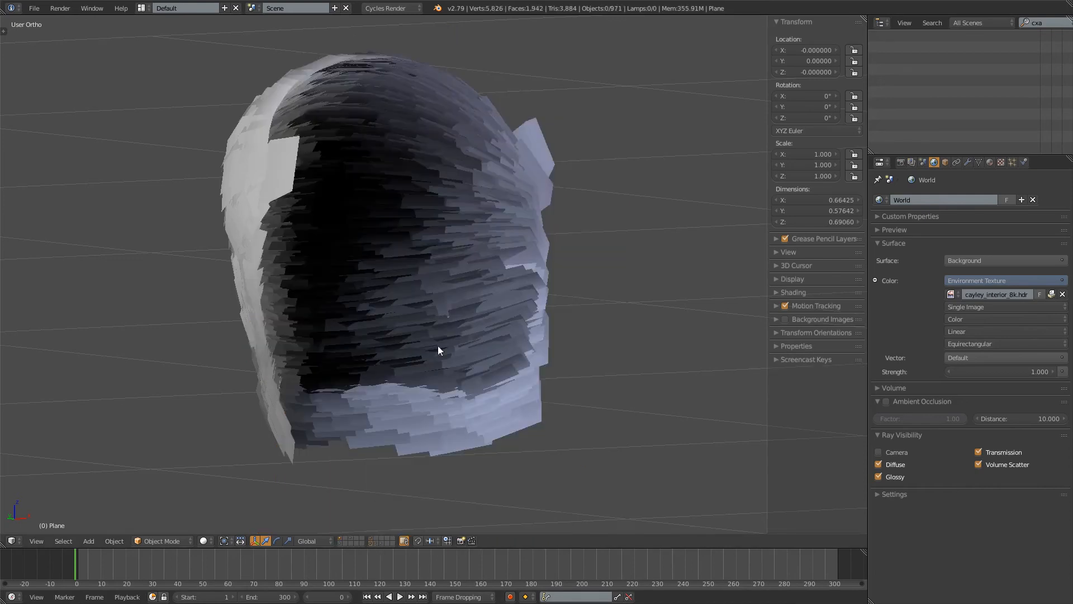
scroll(344, 277, down, 4)
middle_drag(344, 277, 425, 263)
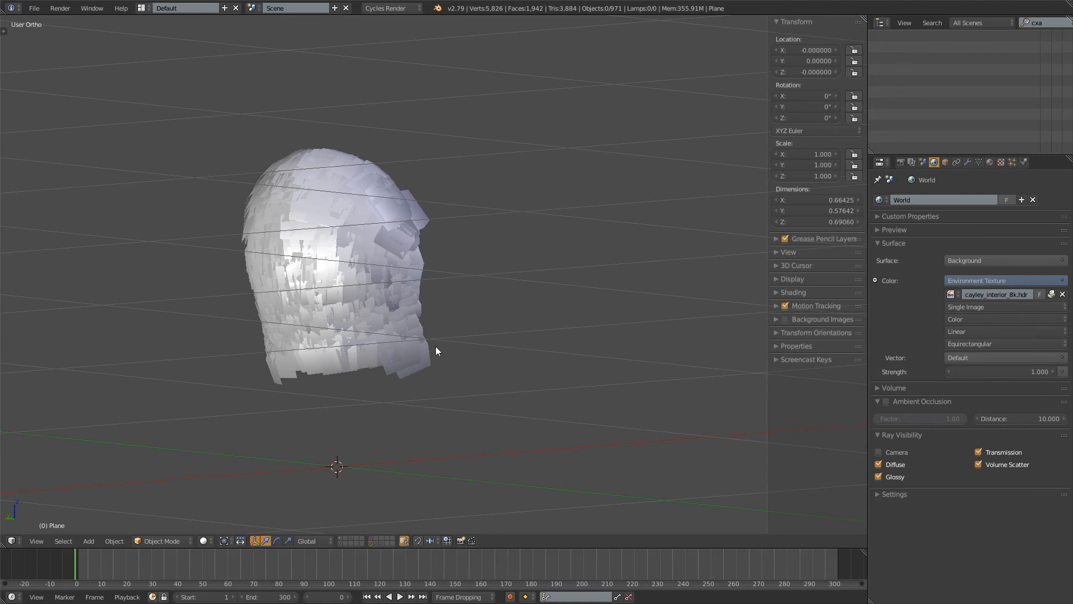
shift+click(375, 544)
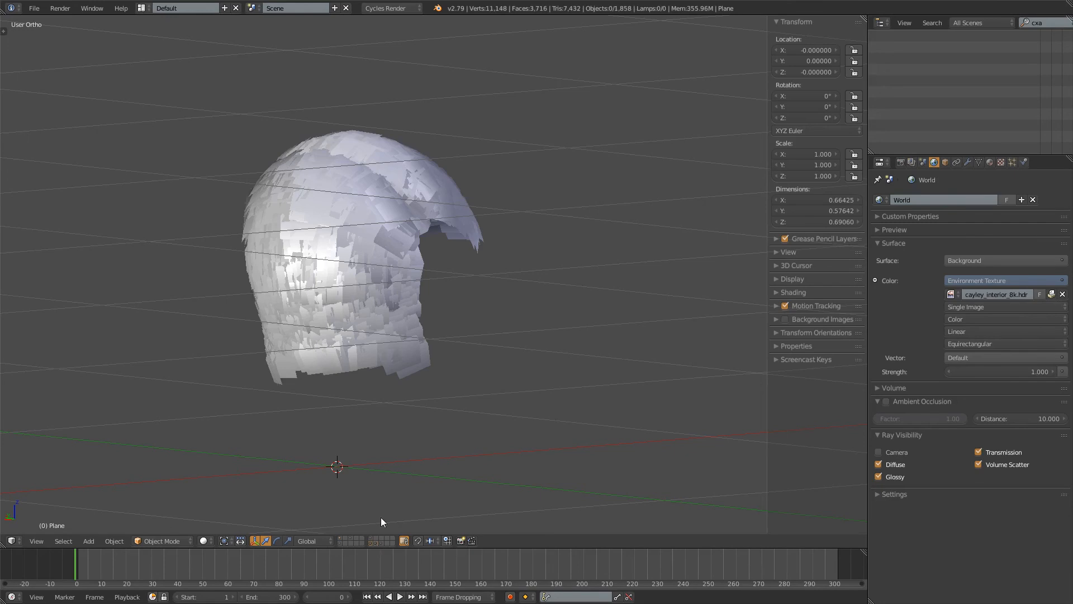
Examine the layered hair cards from the sides, the inside, the back and above
middle_drag(381, 518, 499, 401)
middle_drag(430, 132, 597, 229)
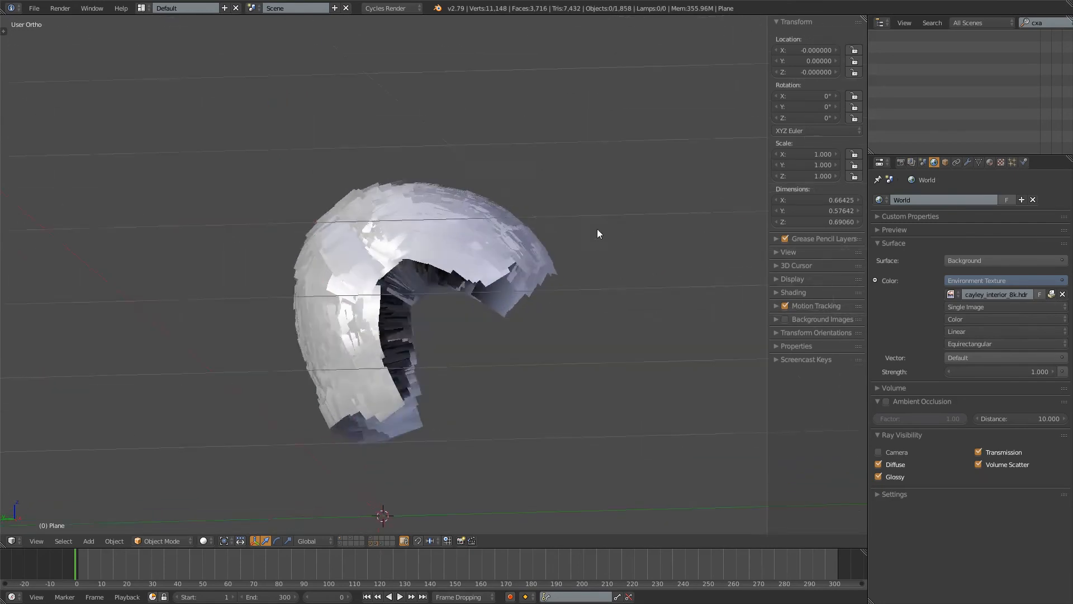
scroll(592, 246, up, 8)
scroll(556, 250, down, 6)
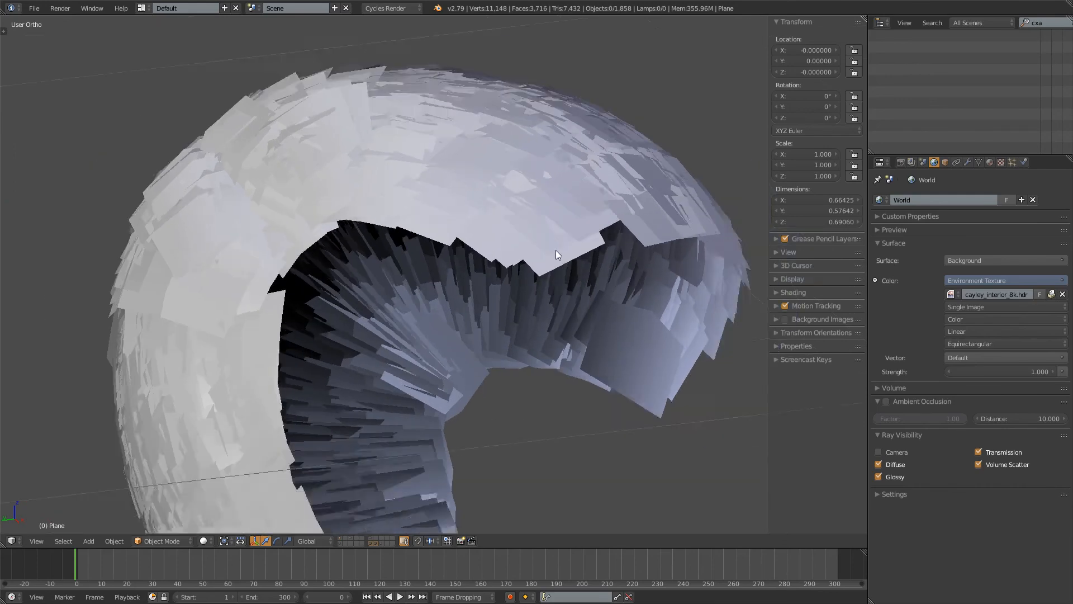
middle_drag(587, 246, 570, 173)
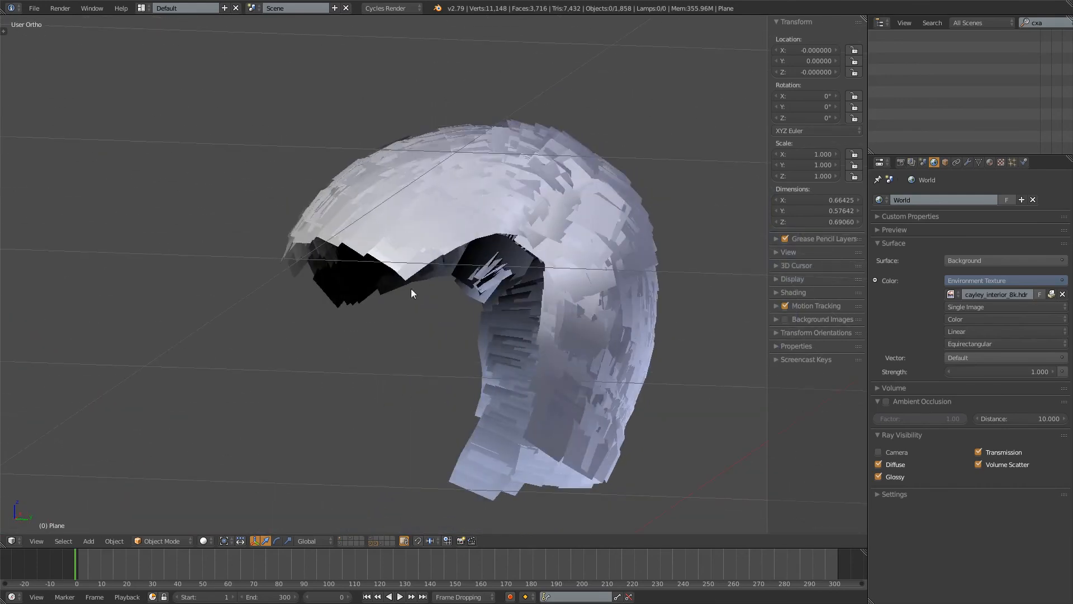
middle_drag(635, 417, 563, 250)
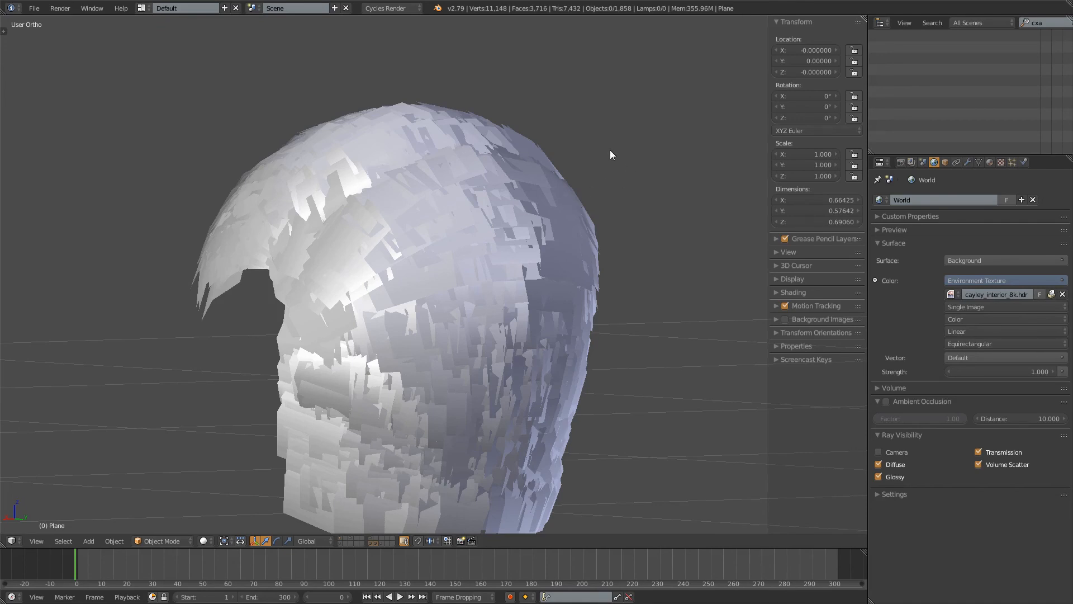
scroll(626, 168, down, 1)
scroll(390, 240, down, 3)
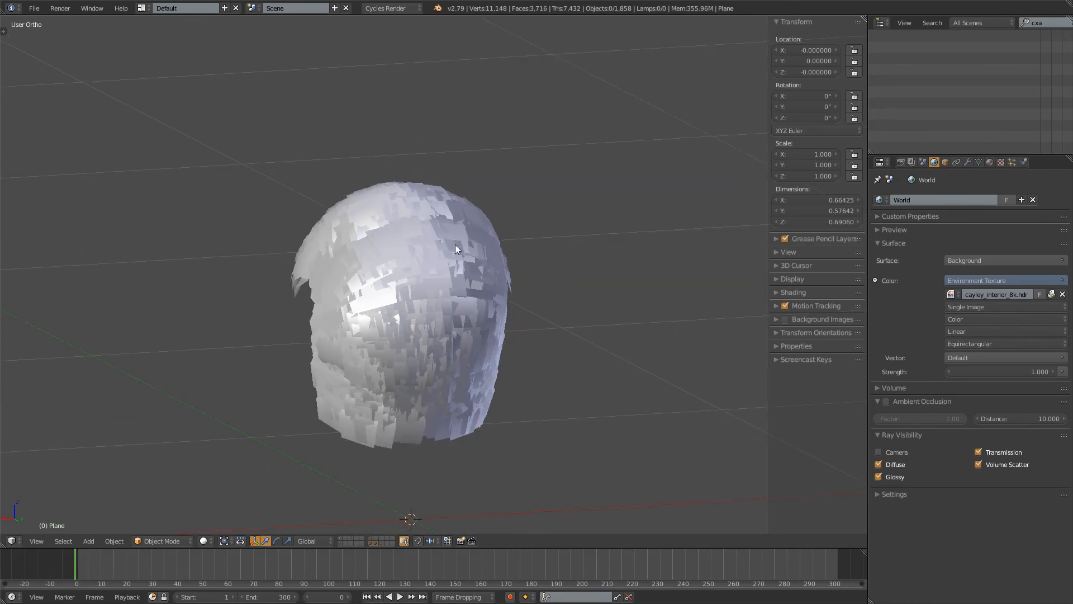
middle_drag(455, 248, 442, 280)
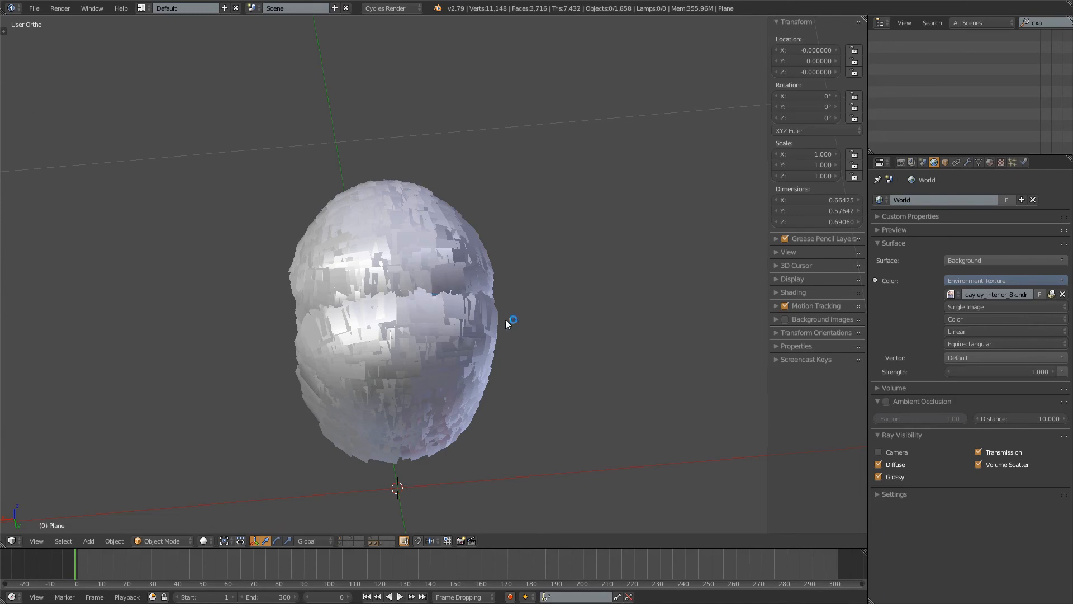
Add the layer with the side hair cards to the top and back cards, and examine the sideburns and ear openings
middle_drag(426, 302, 567, 250)
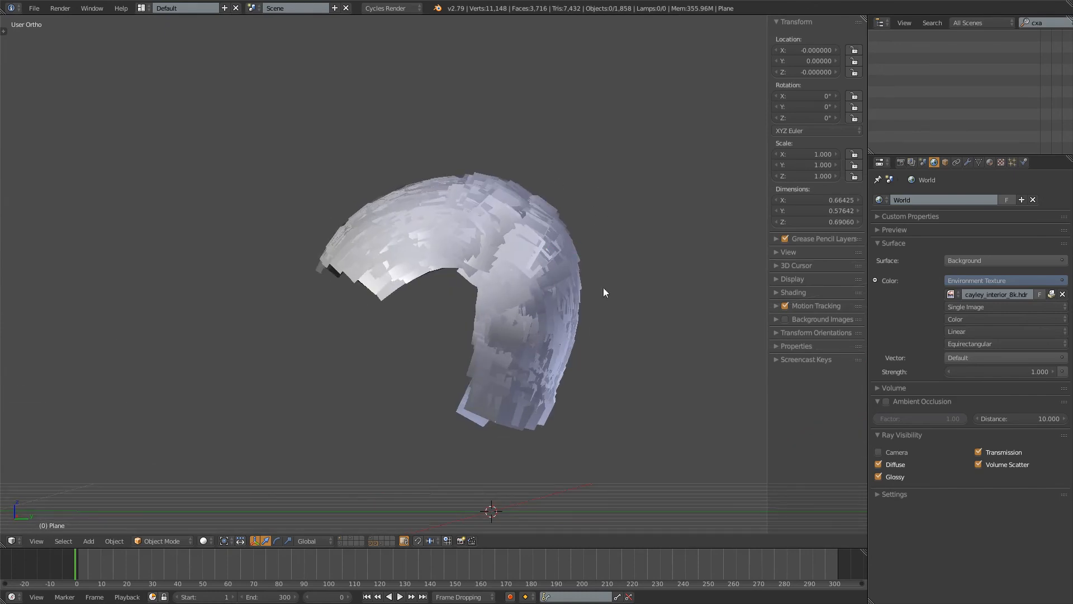
middle_drag(550, 194, 444, 296)
scroll(395, 302, up, 3)
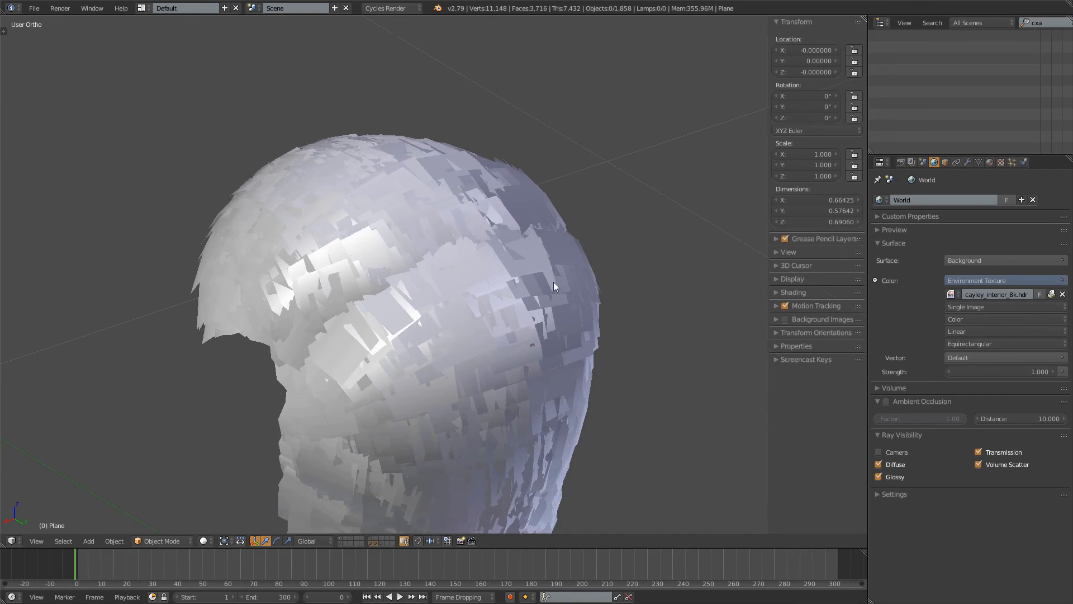
middle_drag(553, 281, 371, 288)
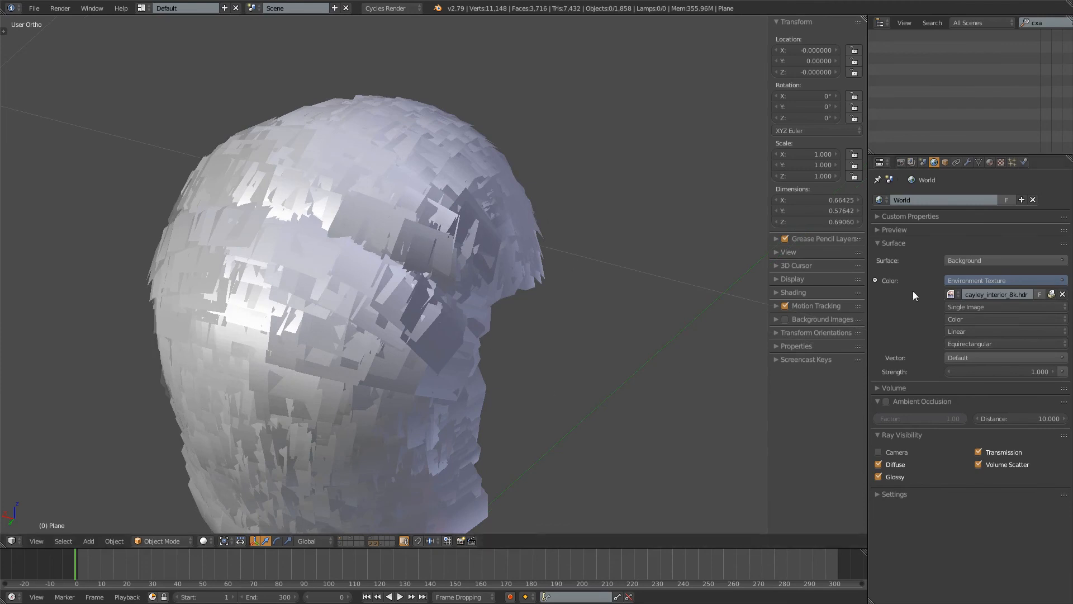
middle_drag(539, 260, 551, 437)
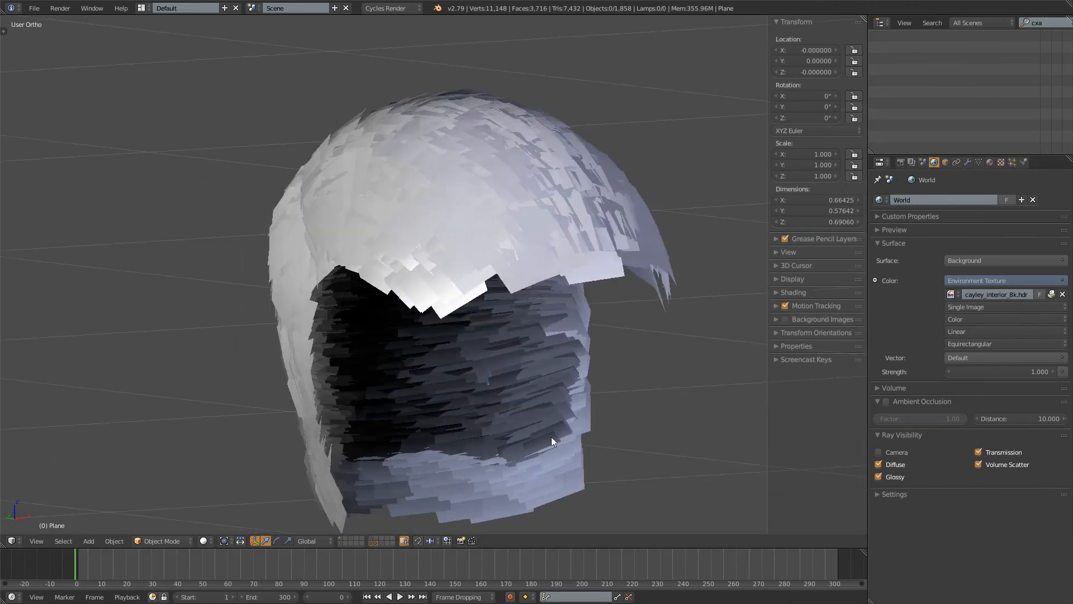
shift+click(383, 544)
middle_drag(404, 348, 610, 354)
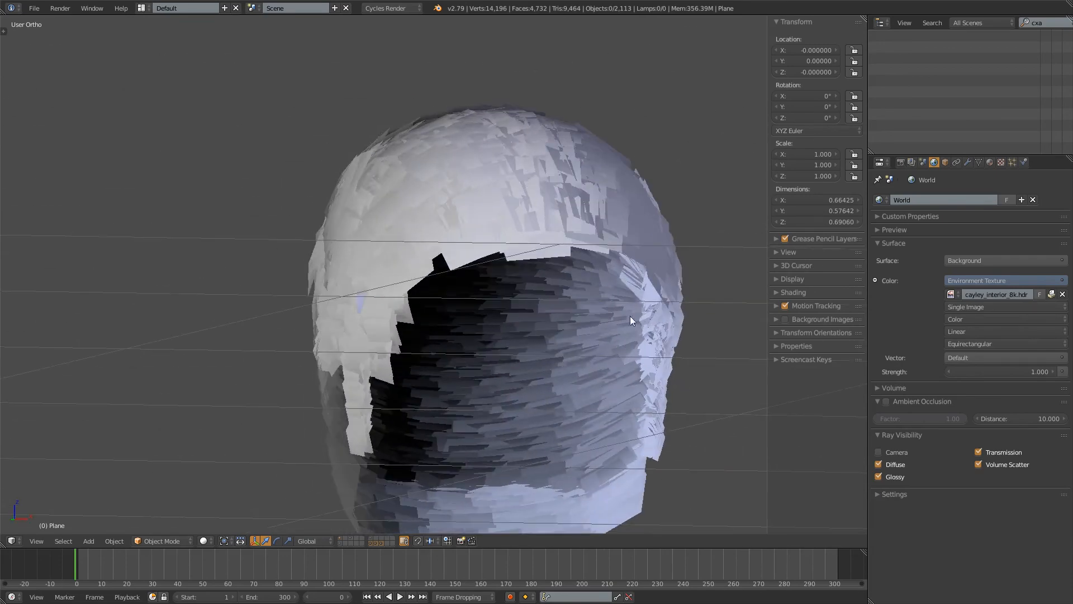
middle_drag(630, 320, 539, 226)
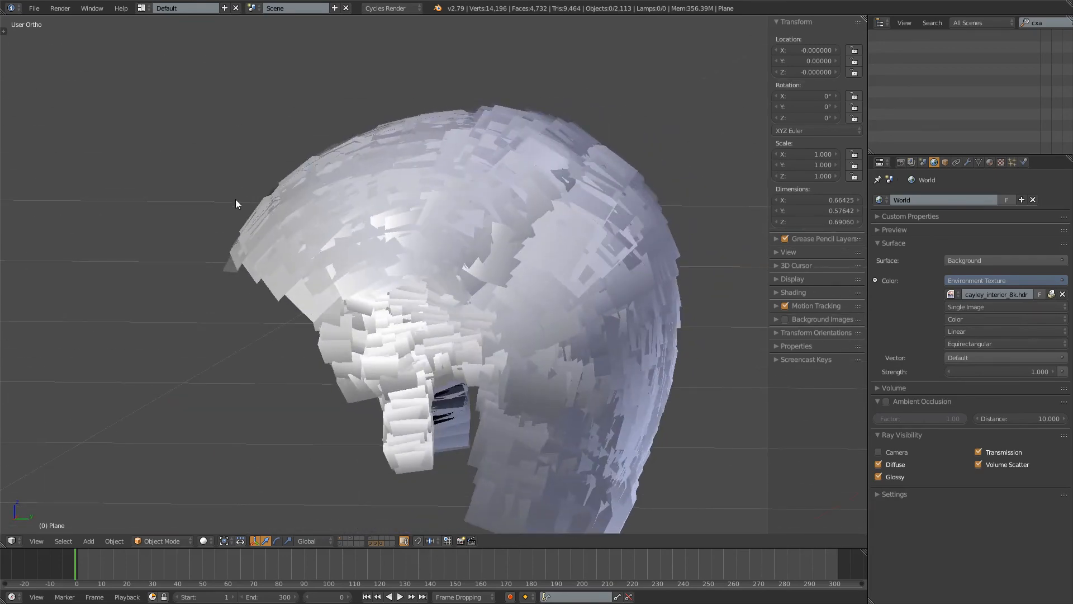
middle_drag(496, 315, 558, 425)
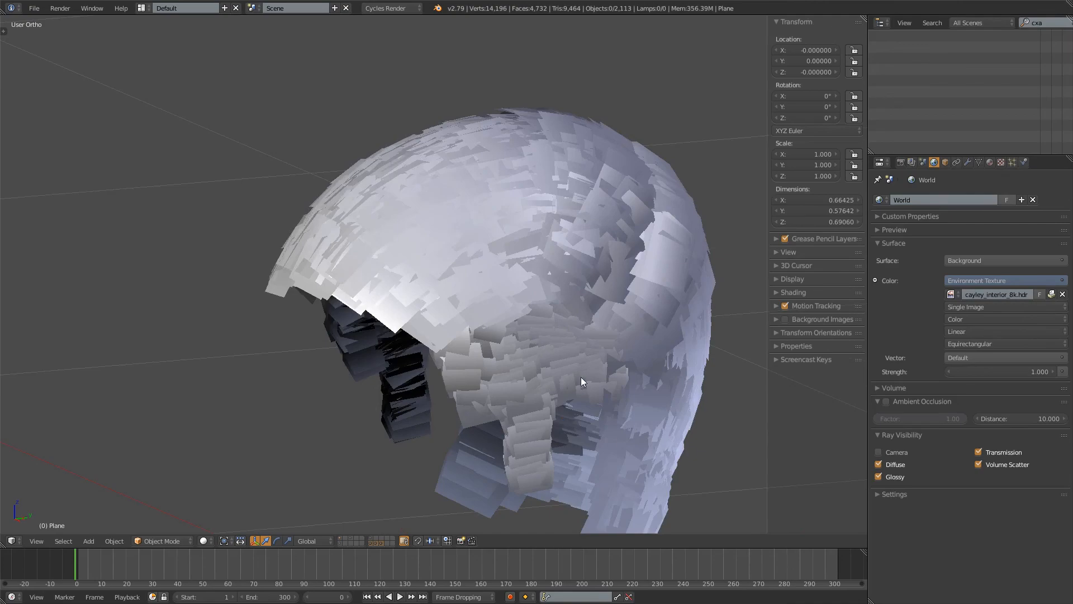
Switch to rendered shading and show the head, hair card and eye layers together to preview the finished hair up close
key(shift+z)
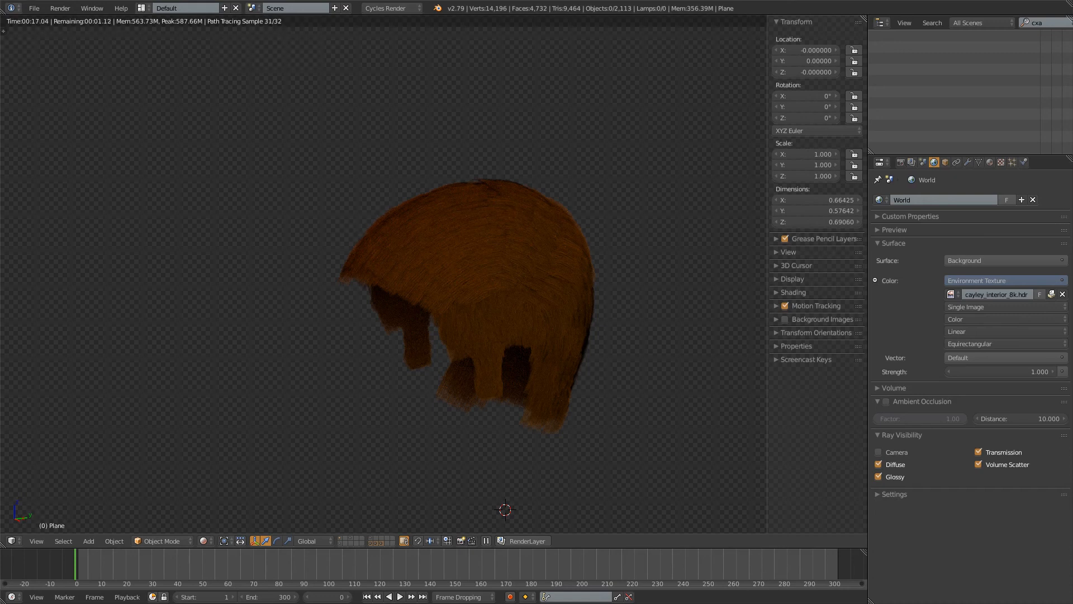
click(342, 539)
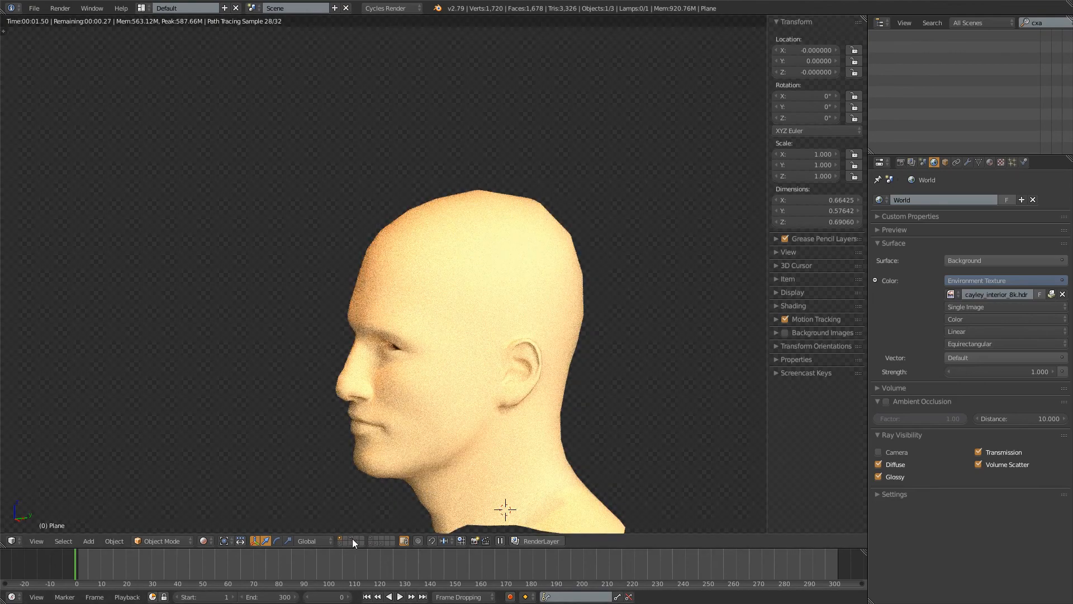
click(370, 543)
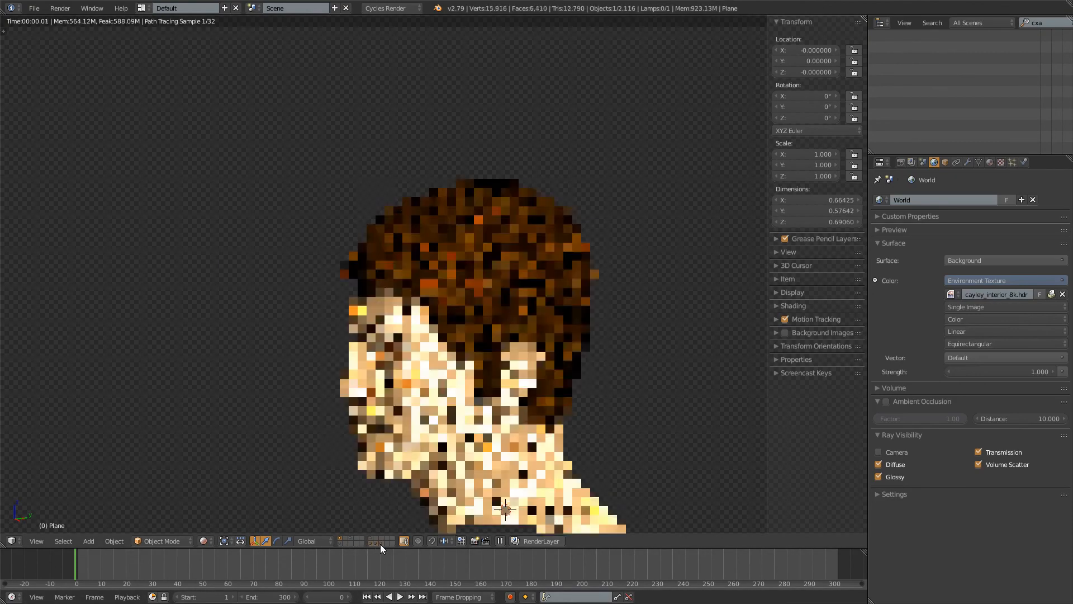
click(380, 543)
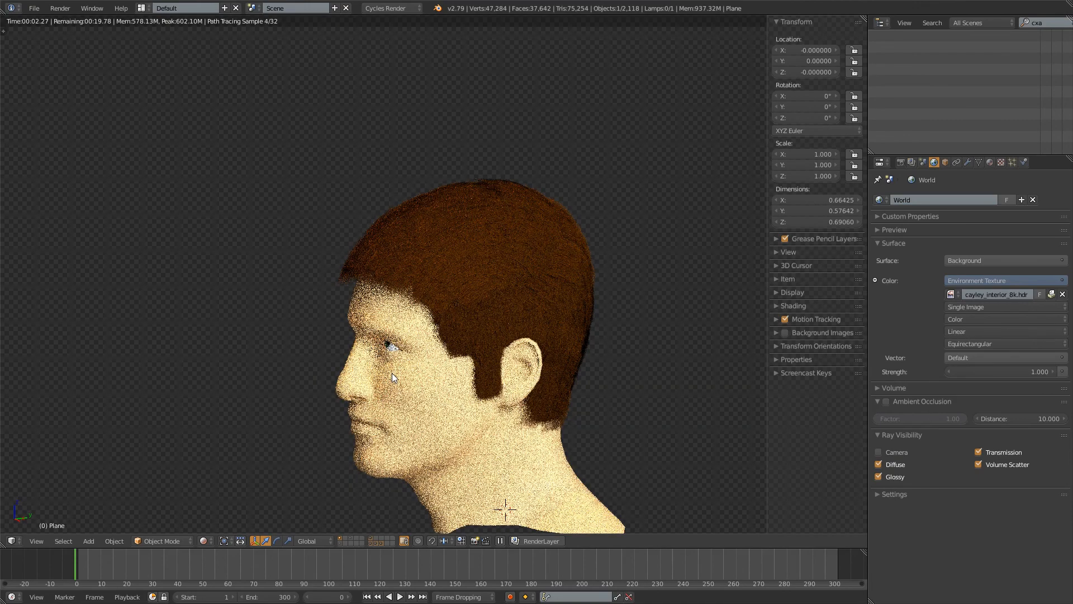
middle_drag(575, 355, 551, 320)
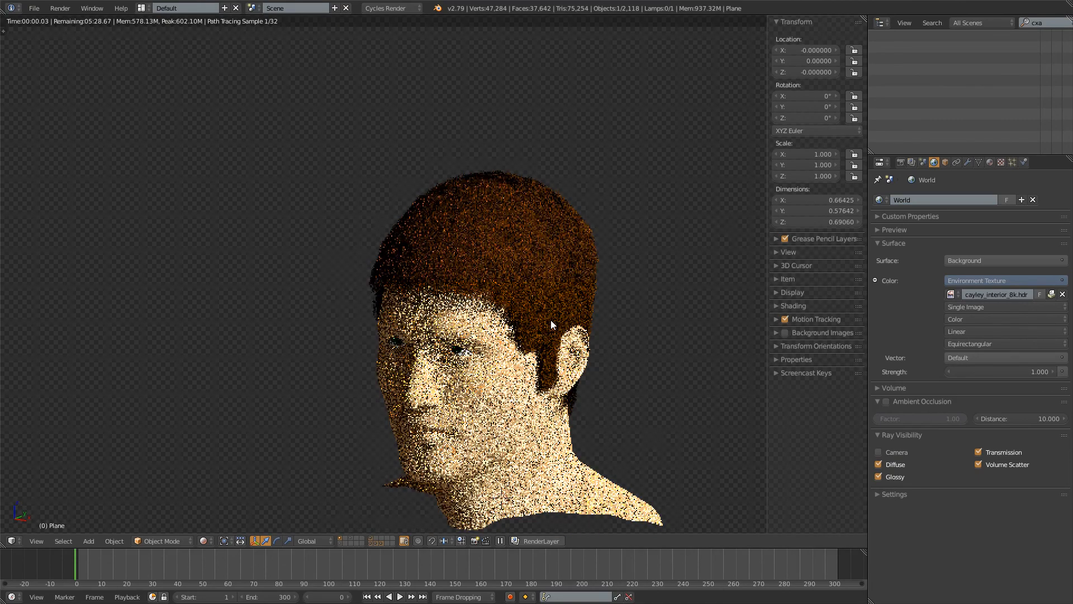
scroll(551, 320, up, 4)
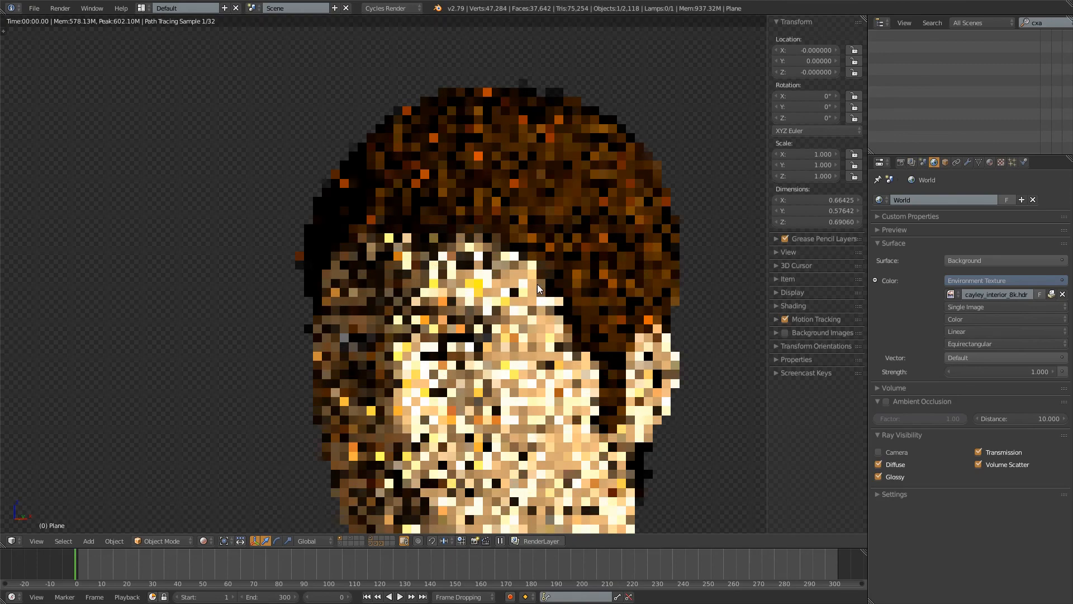